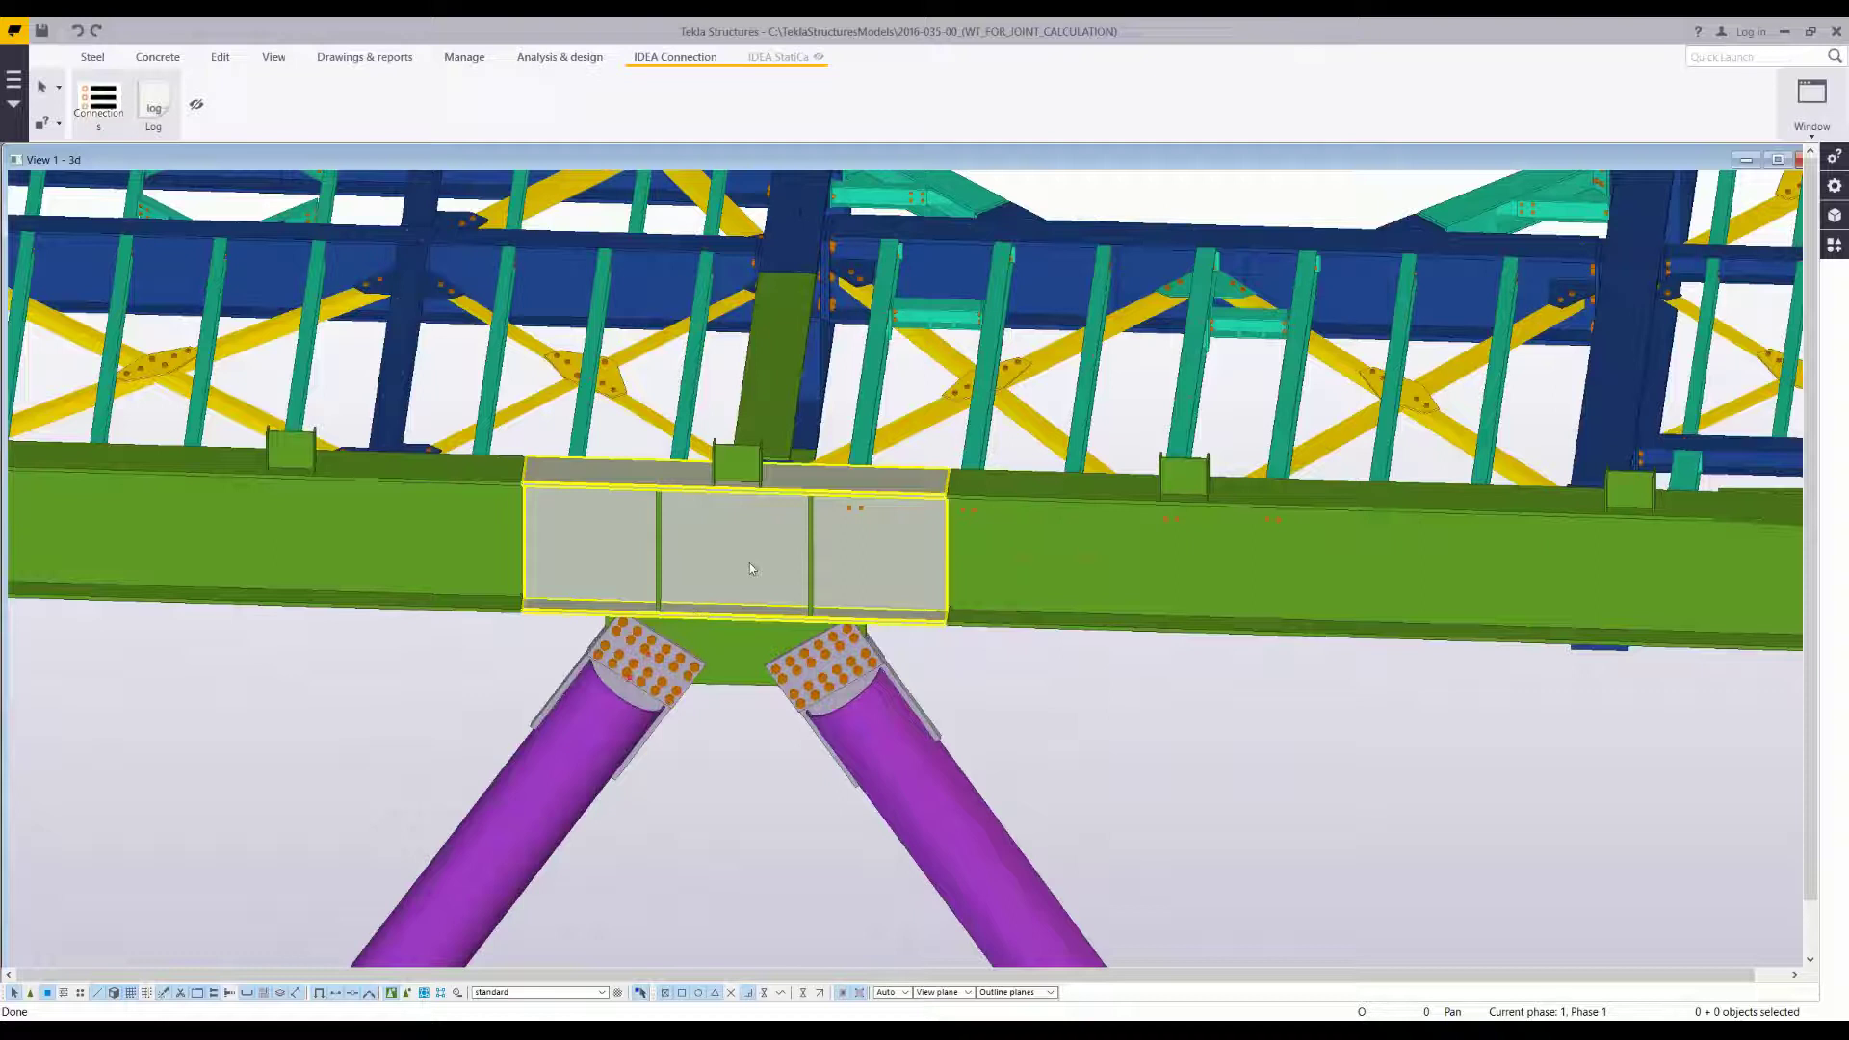
- Start a new ECEN connection project in the IDEA StatiCa link for the beam-and-brace joint
ctrl+middle_drag(749, 562, 838, 693)
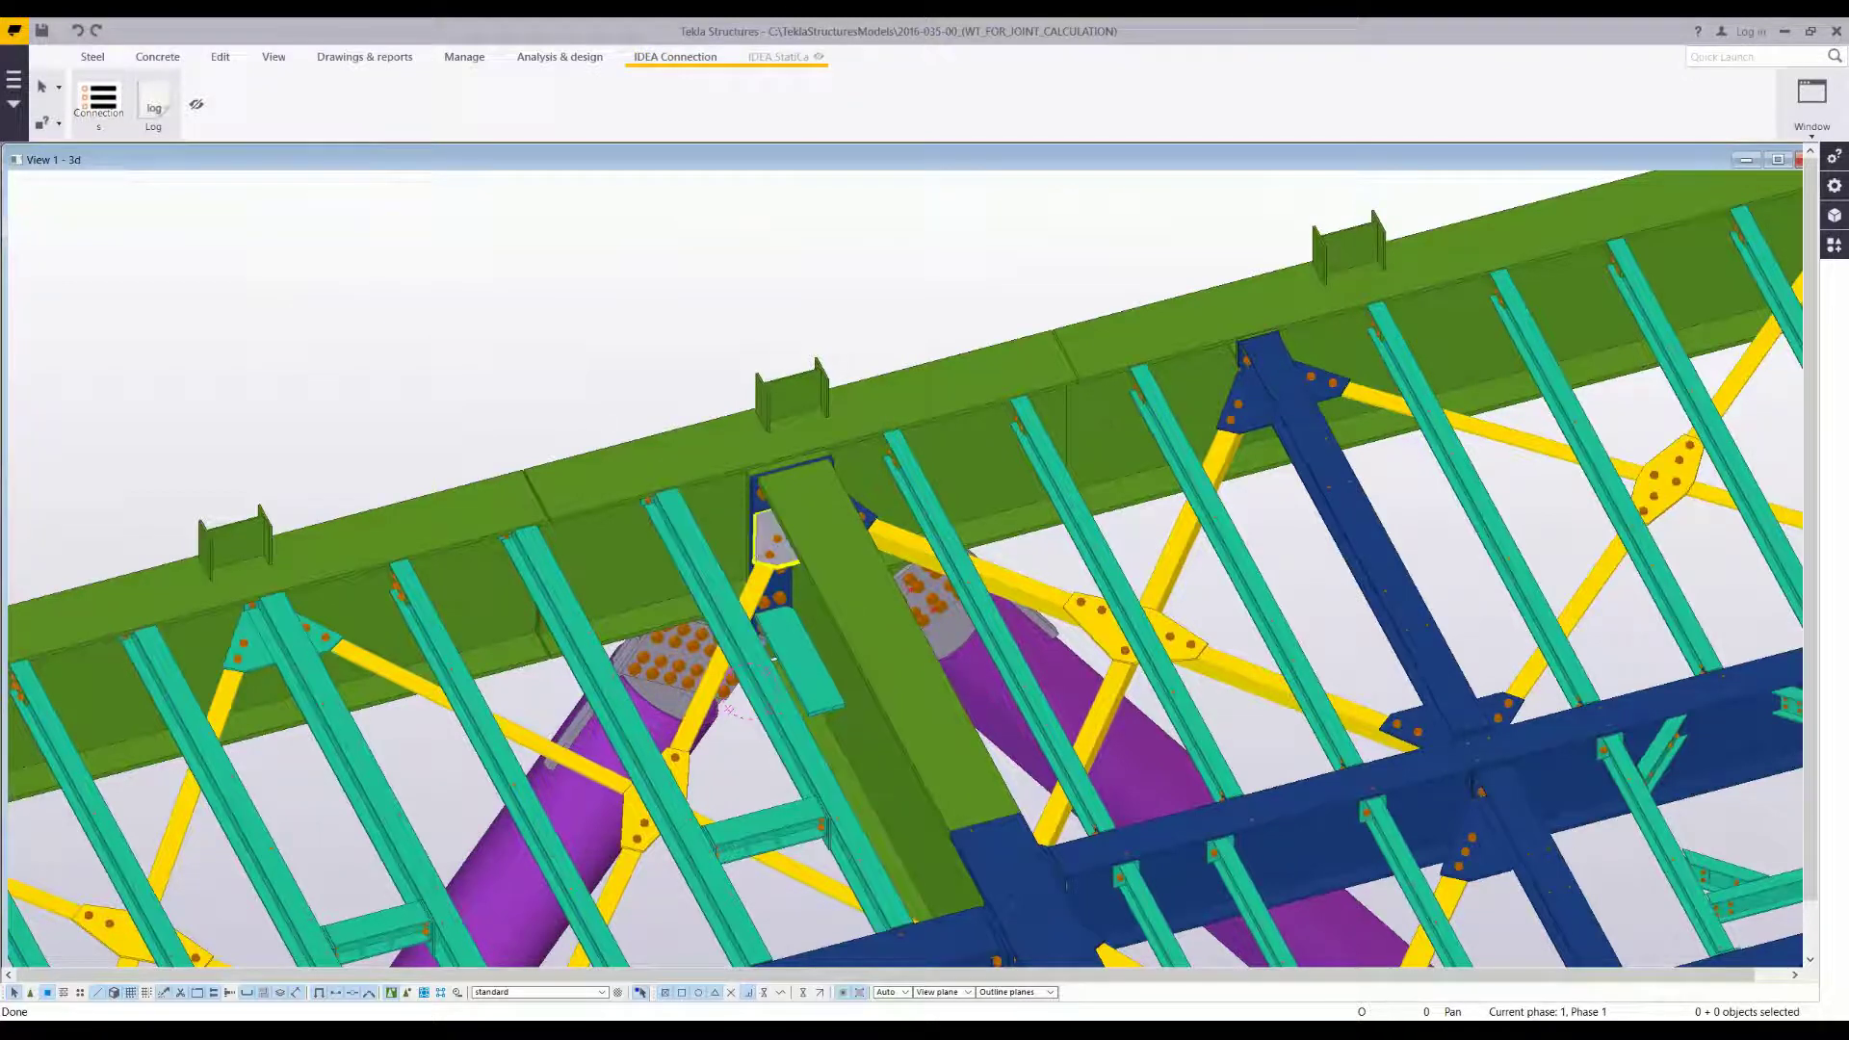
drag(837, 236, 758, 258)
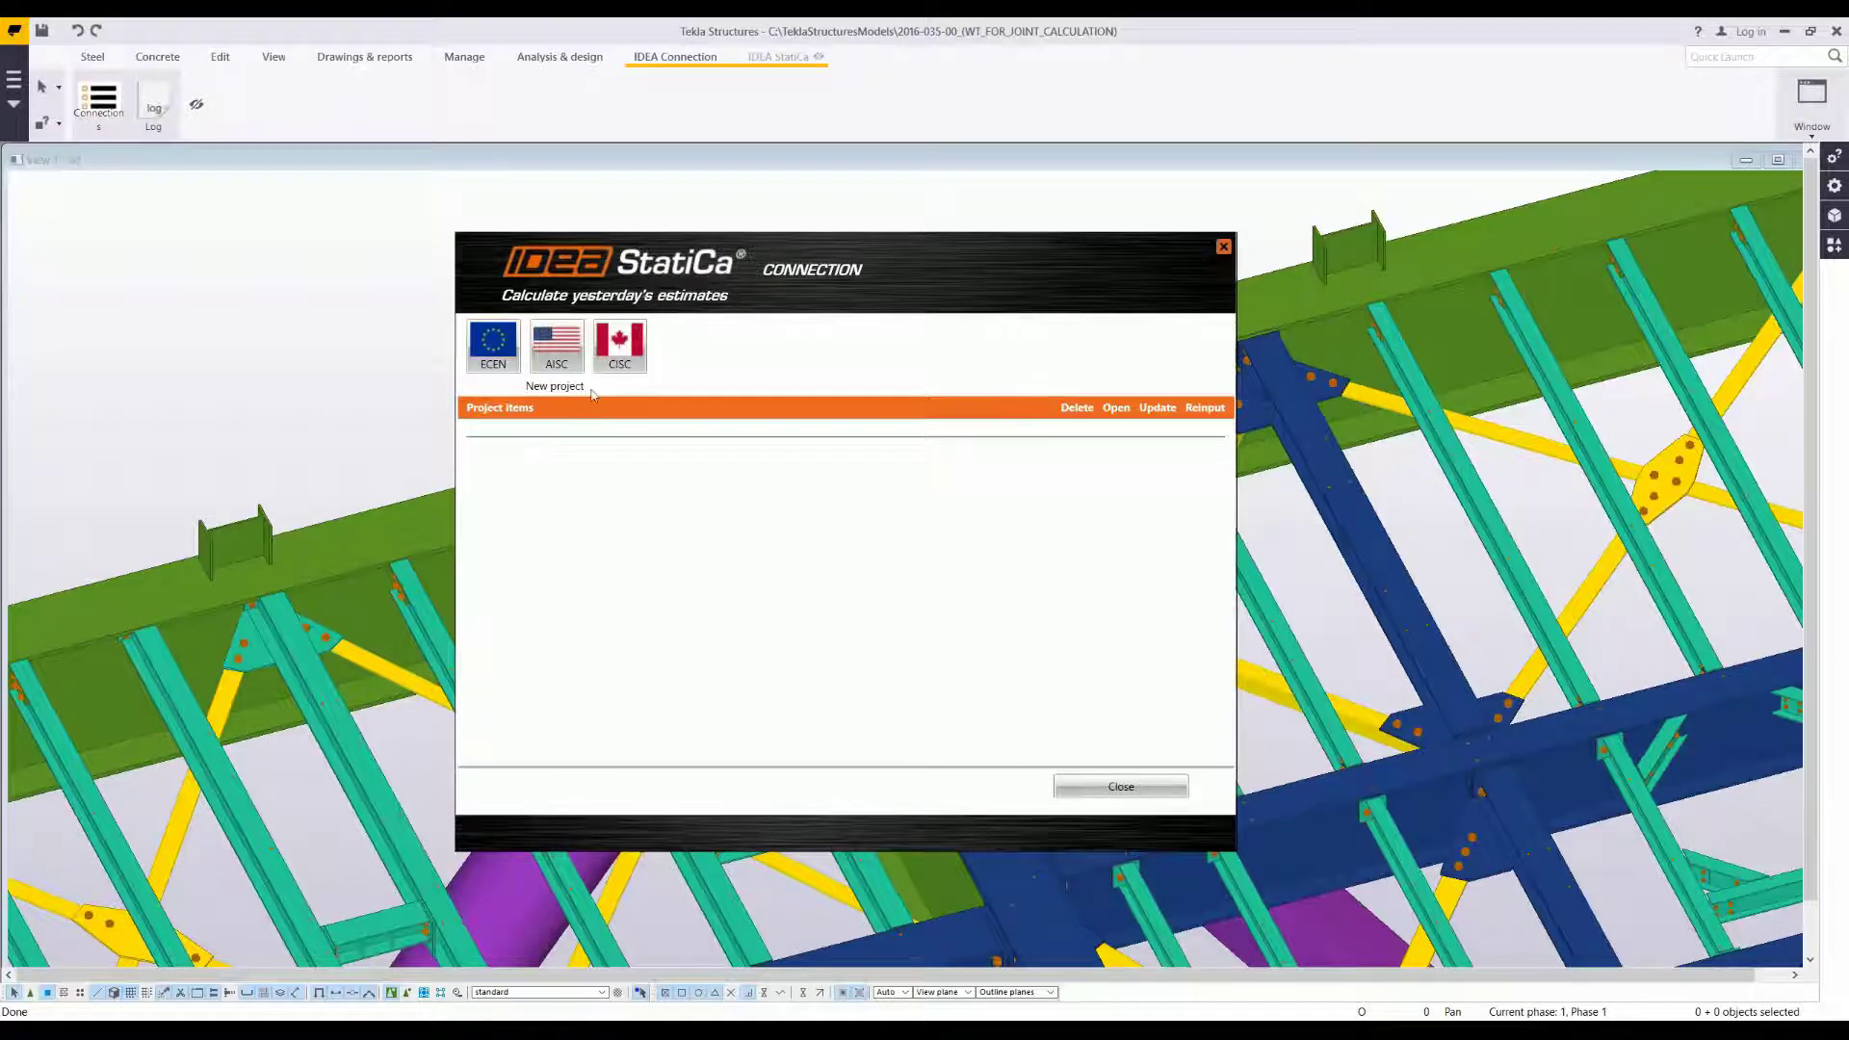
click(502, 345)
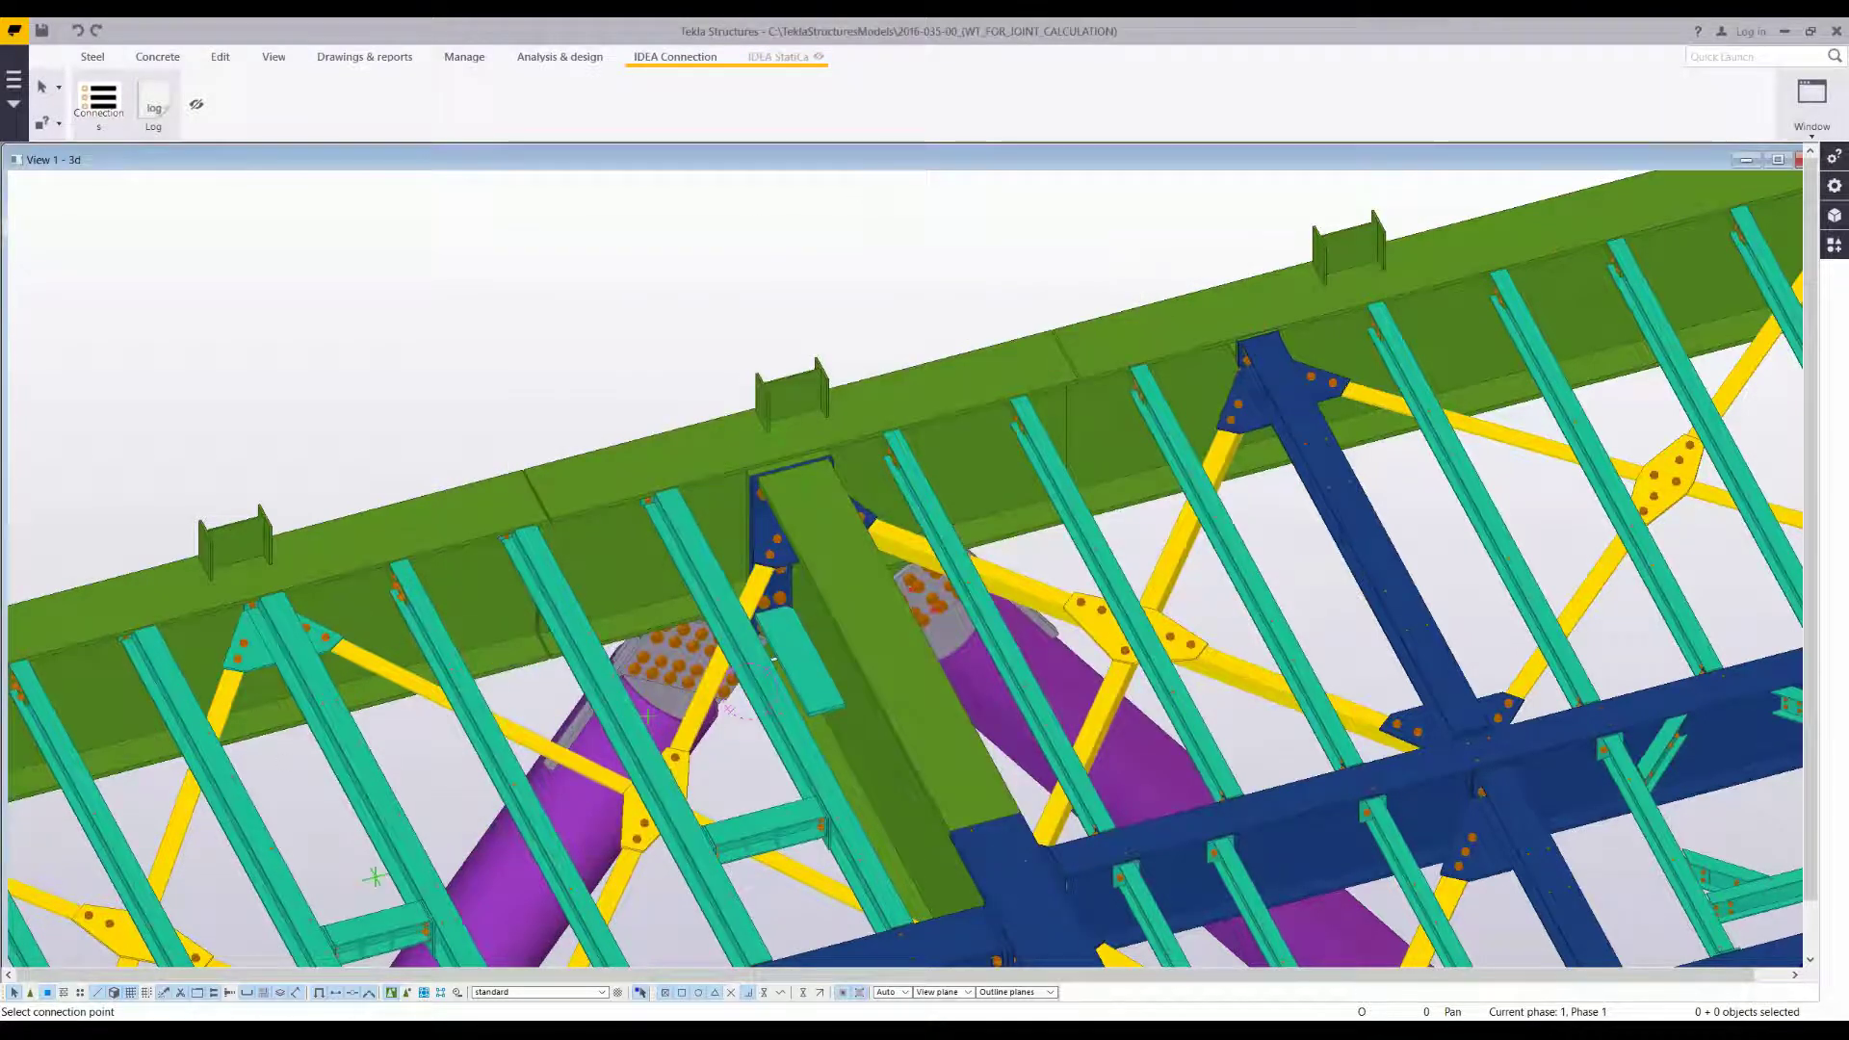
- Pick the joint's connection point and select the spliced main beam segment, the perpendicular beam and both tubular braces as connected members
click(772, 431)
click(668, 409)
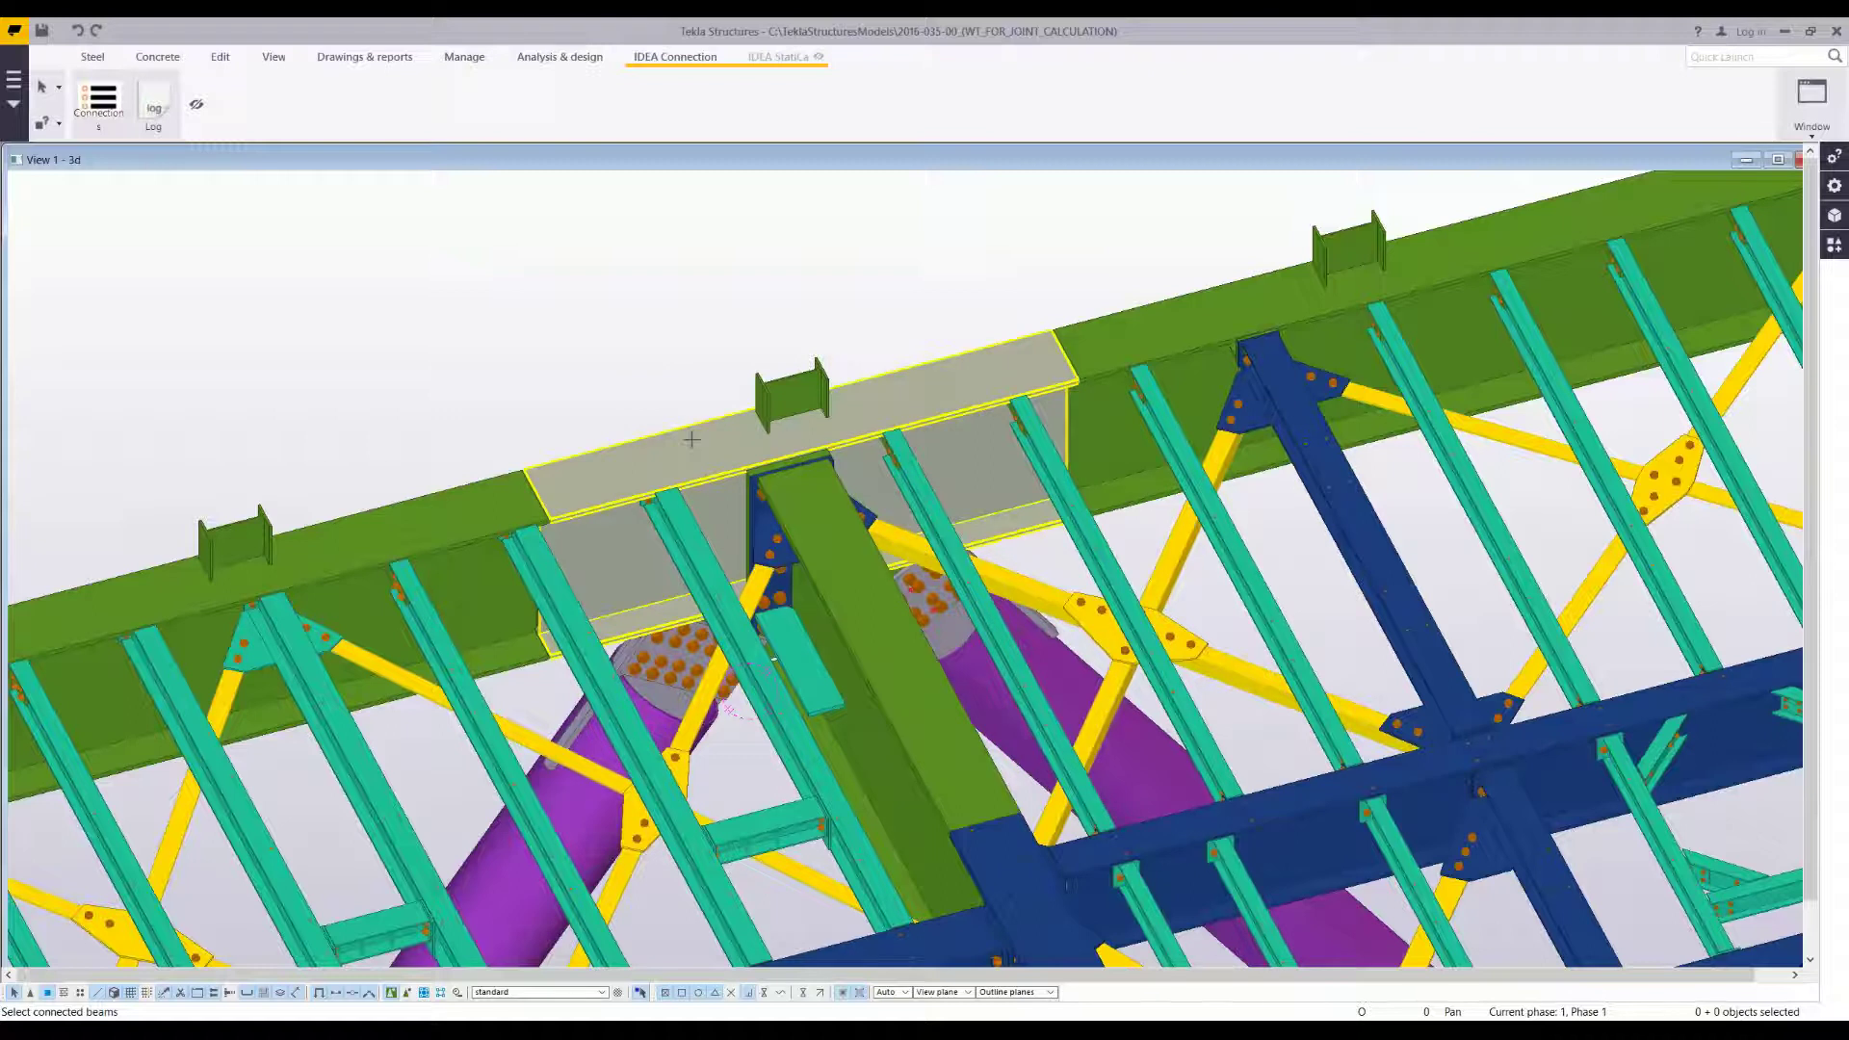
click(809, 549)
click(574, 811)
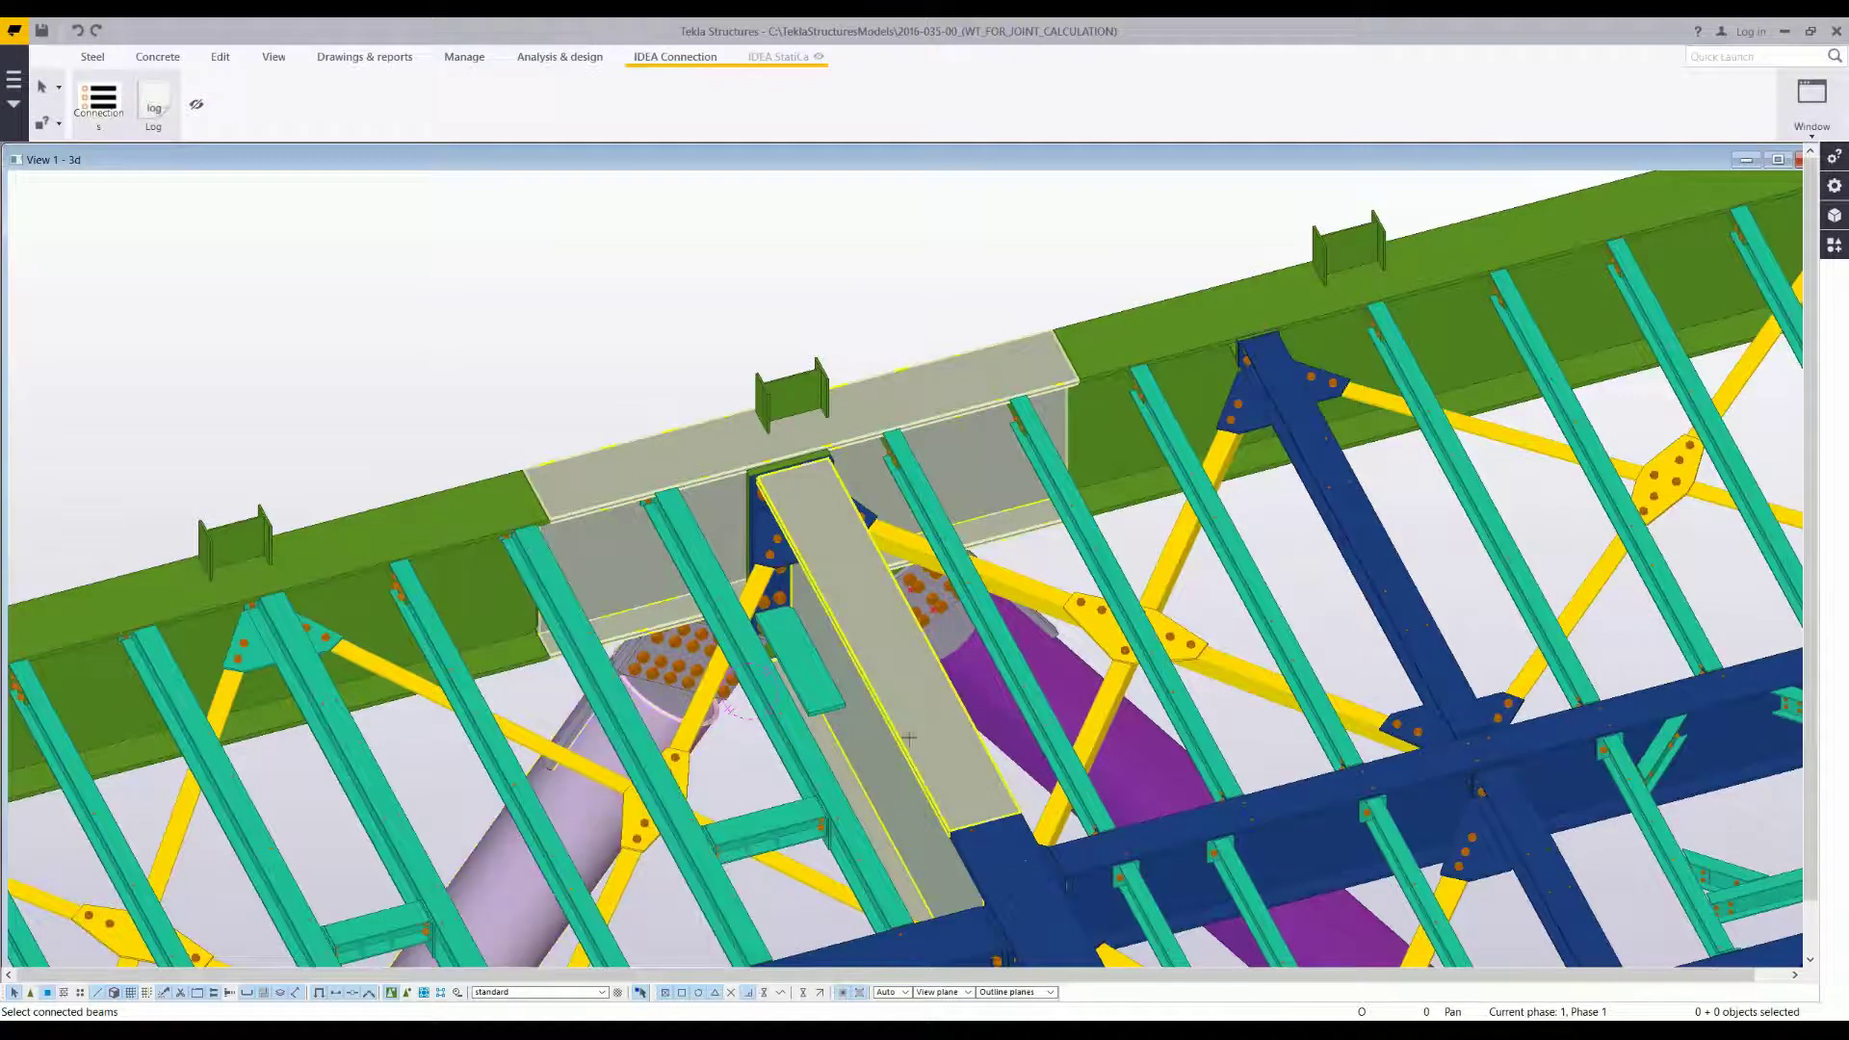
middle_click(621, 281)
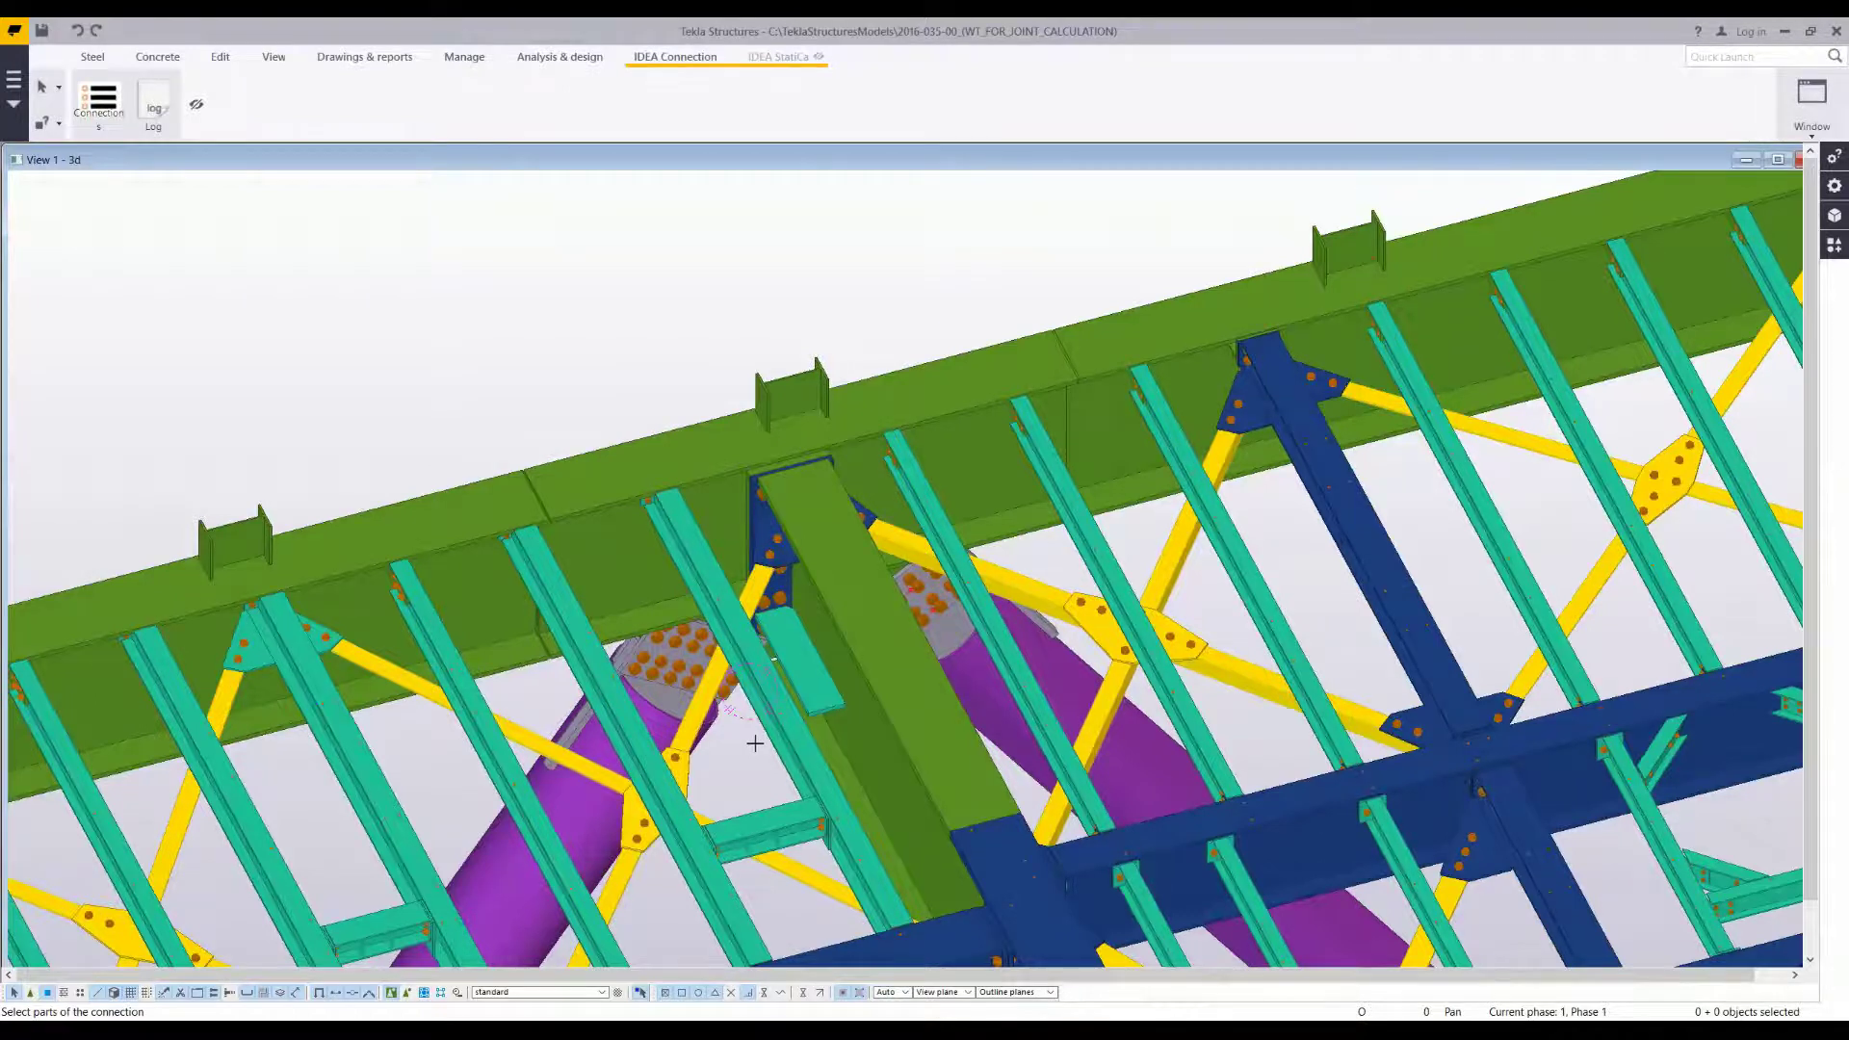
- Include the gusset plate under the main beam and the bolted end plates of both braces in the connection parts
scroll(755, 744, down, 5)
scroll(704, 751, up, 5)
scroll(704, 751, down, 5)
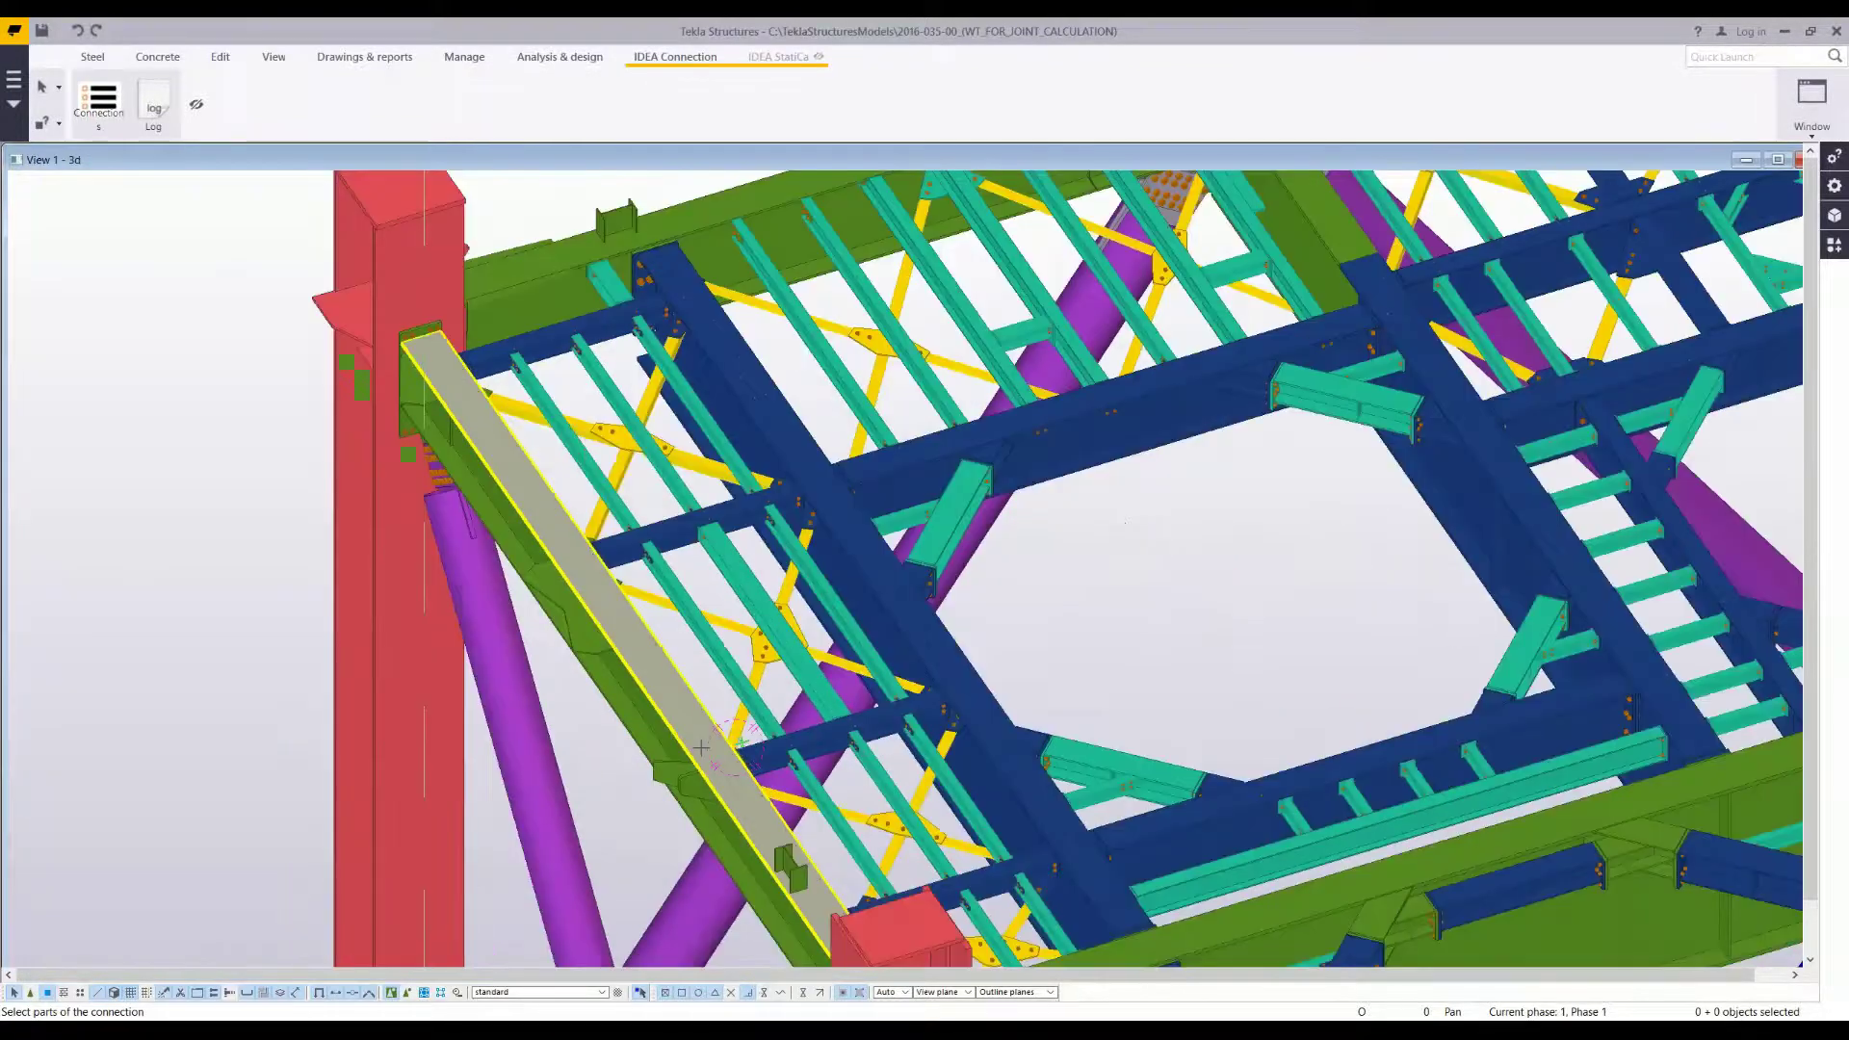
scroll(880, 612, up, 6)
scroll(939, 450, up, 8)
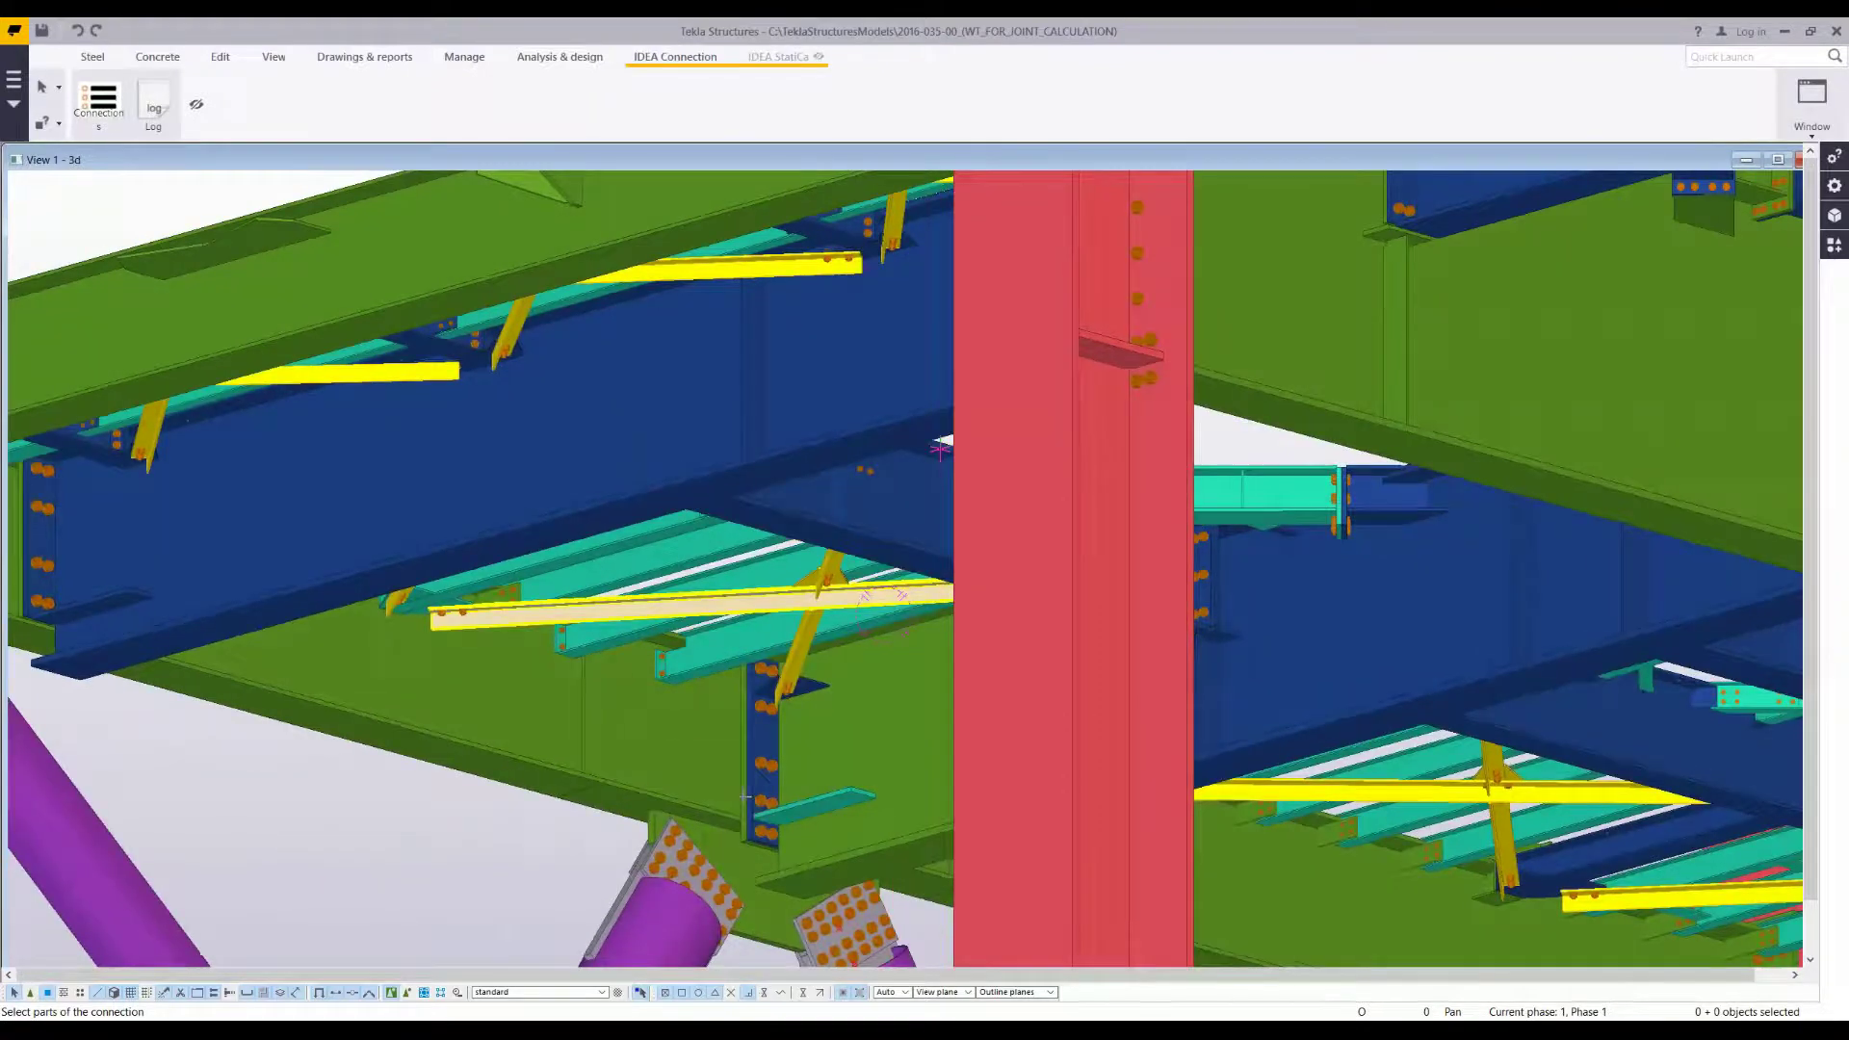
middle_drag(939, 449, 949, 214)
scroll(761, 664, up, 2)
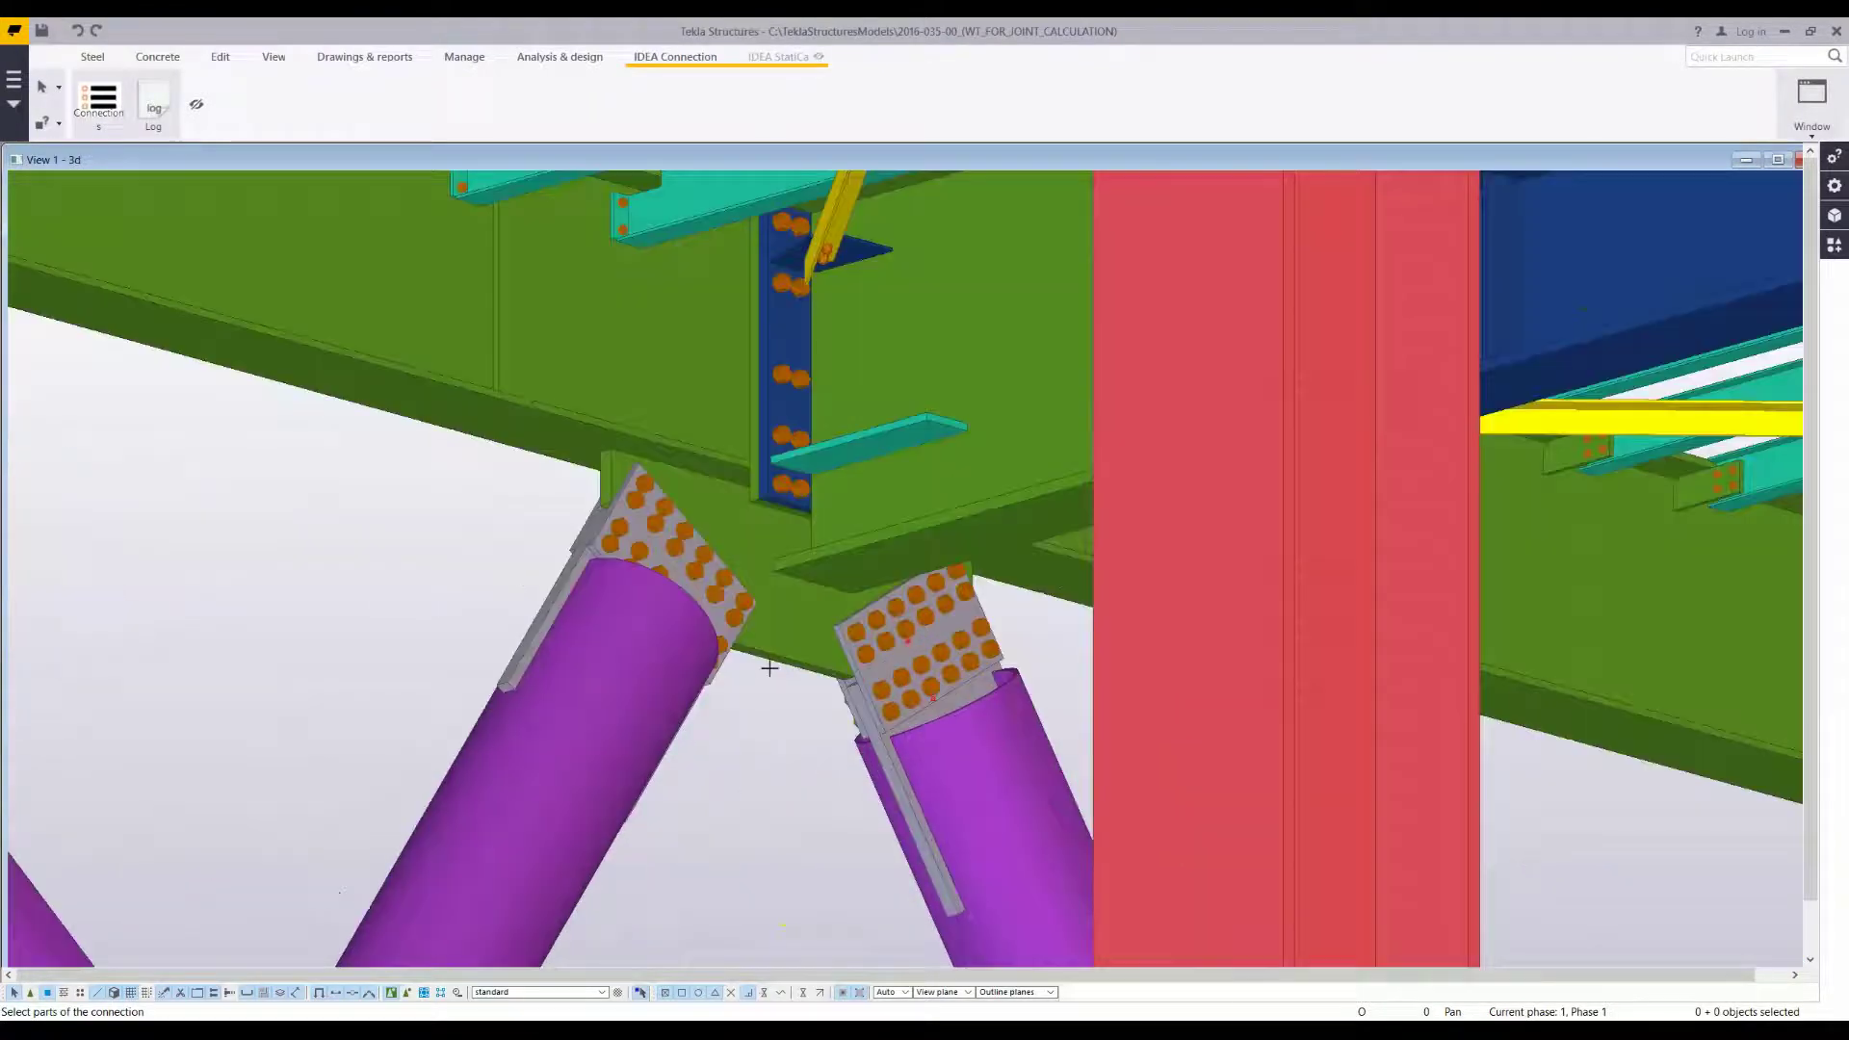
middle_drag(757, 670, 759, 673)
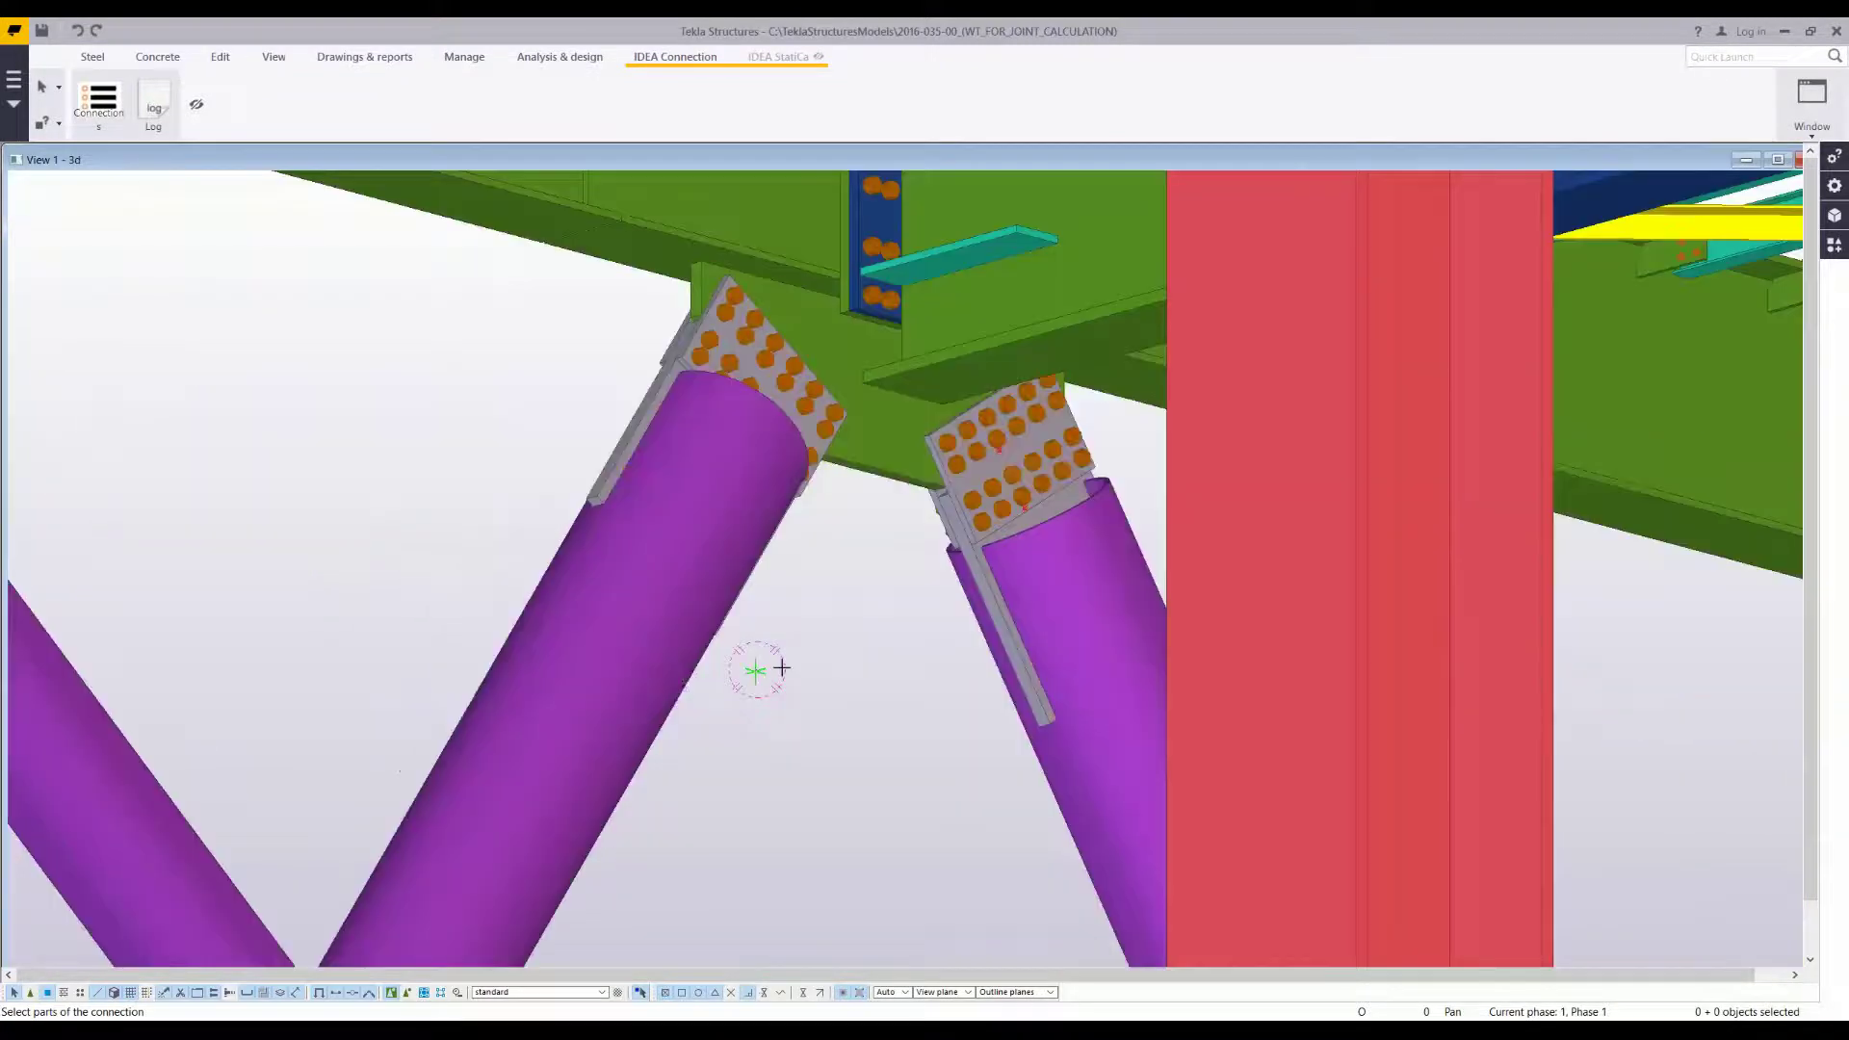
scroll(755, 660, down, 2)
scroll(782, 580, up, 5)
scroll(783, 574, down, 3)
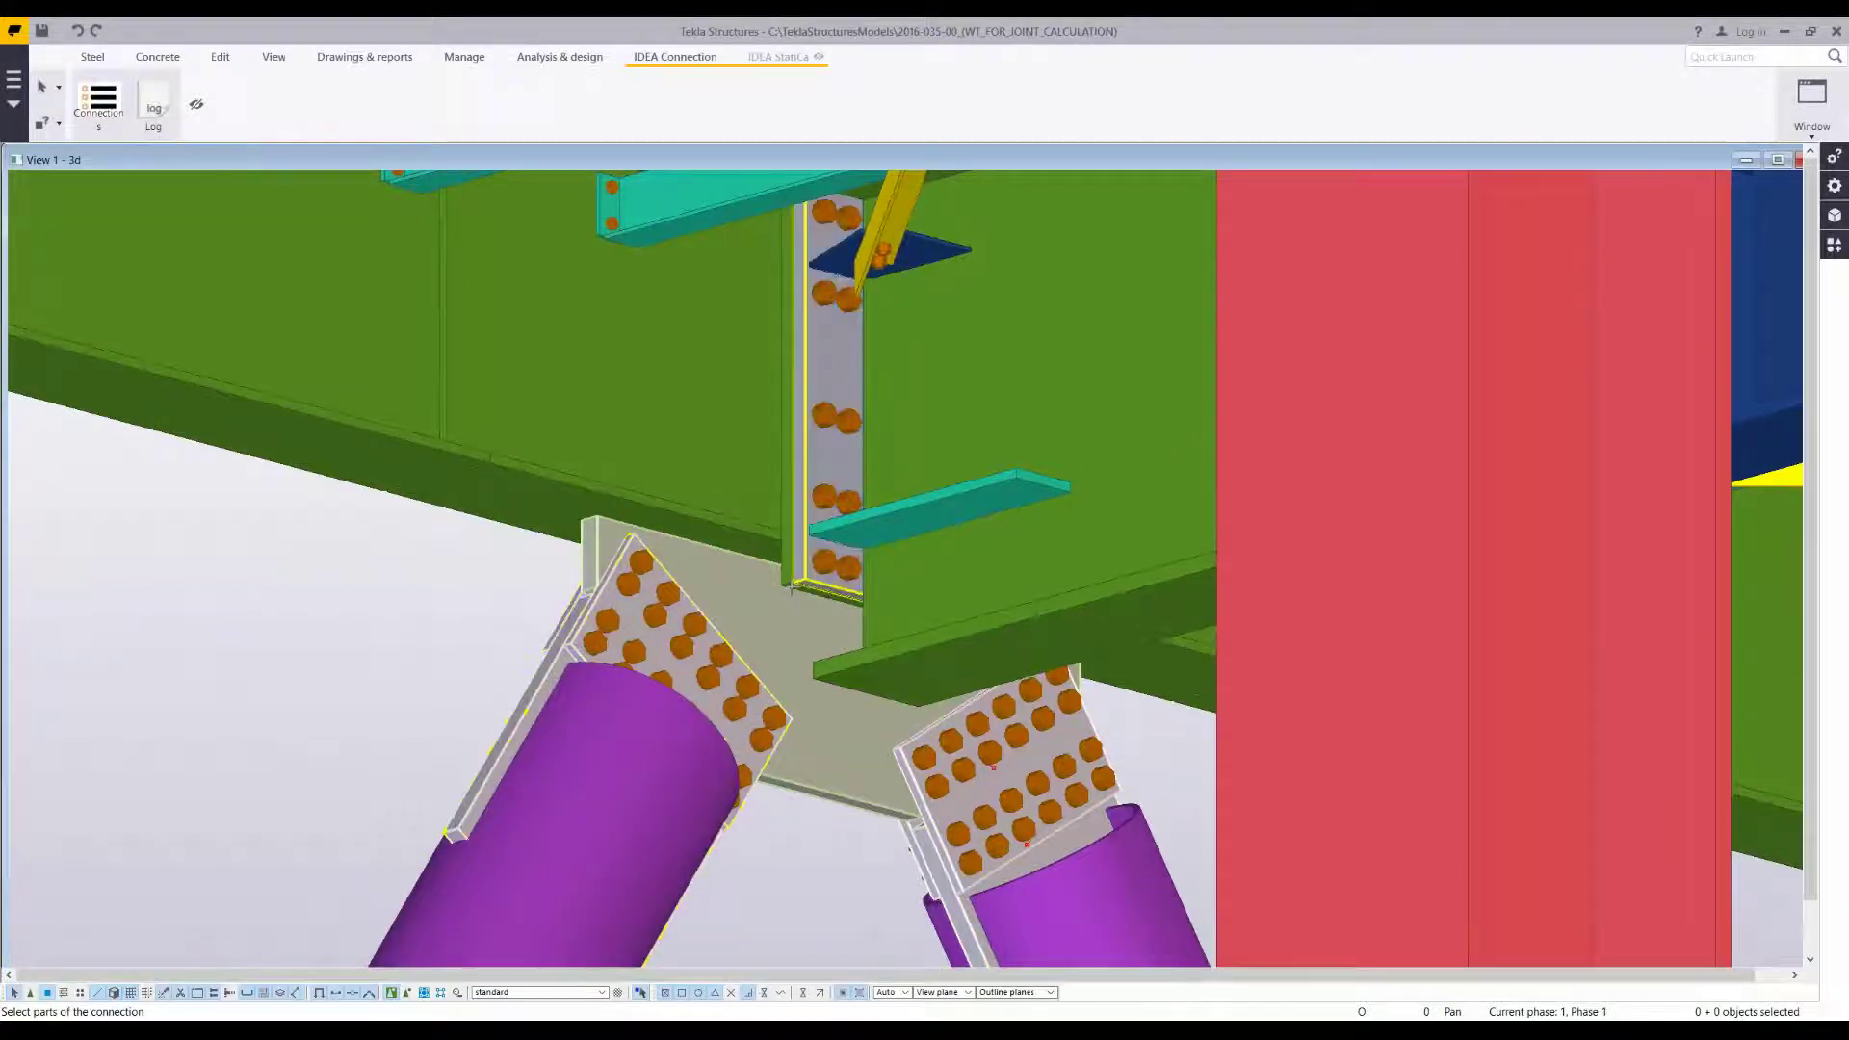
- Add the small horizontal plate and the perpendicular beam's bolted end plates to the connection parts
click(870, 485)
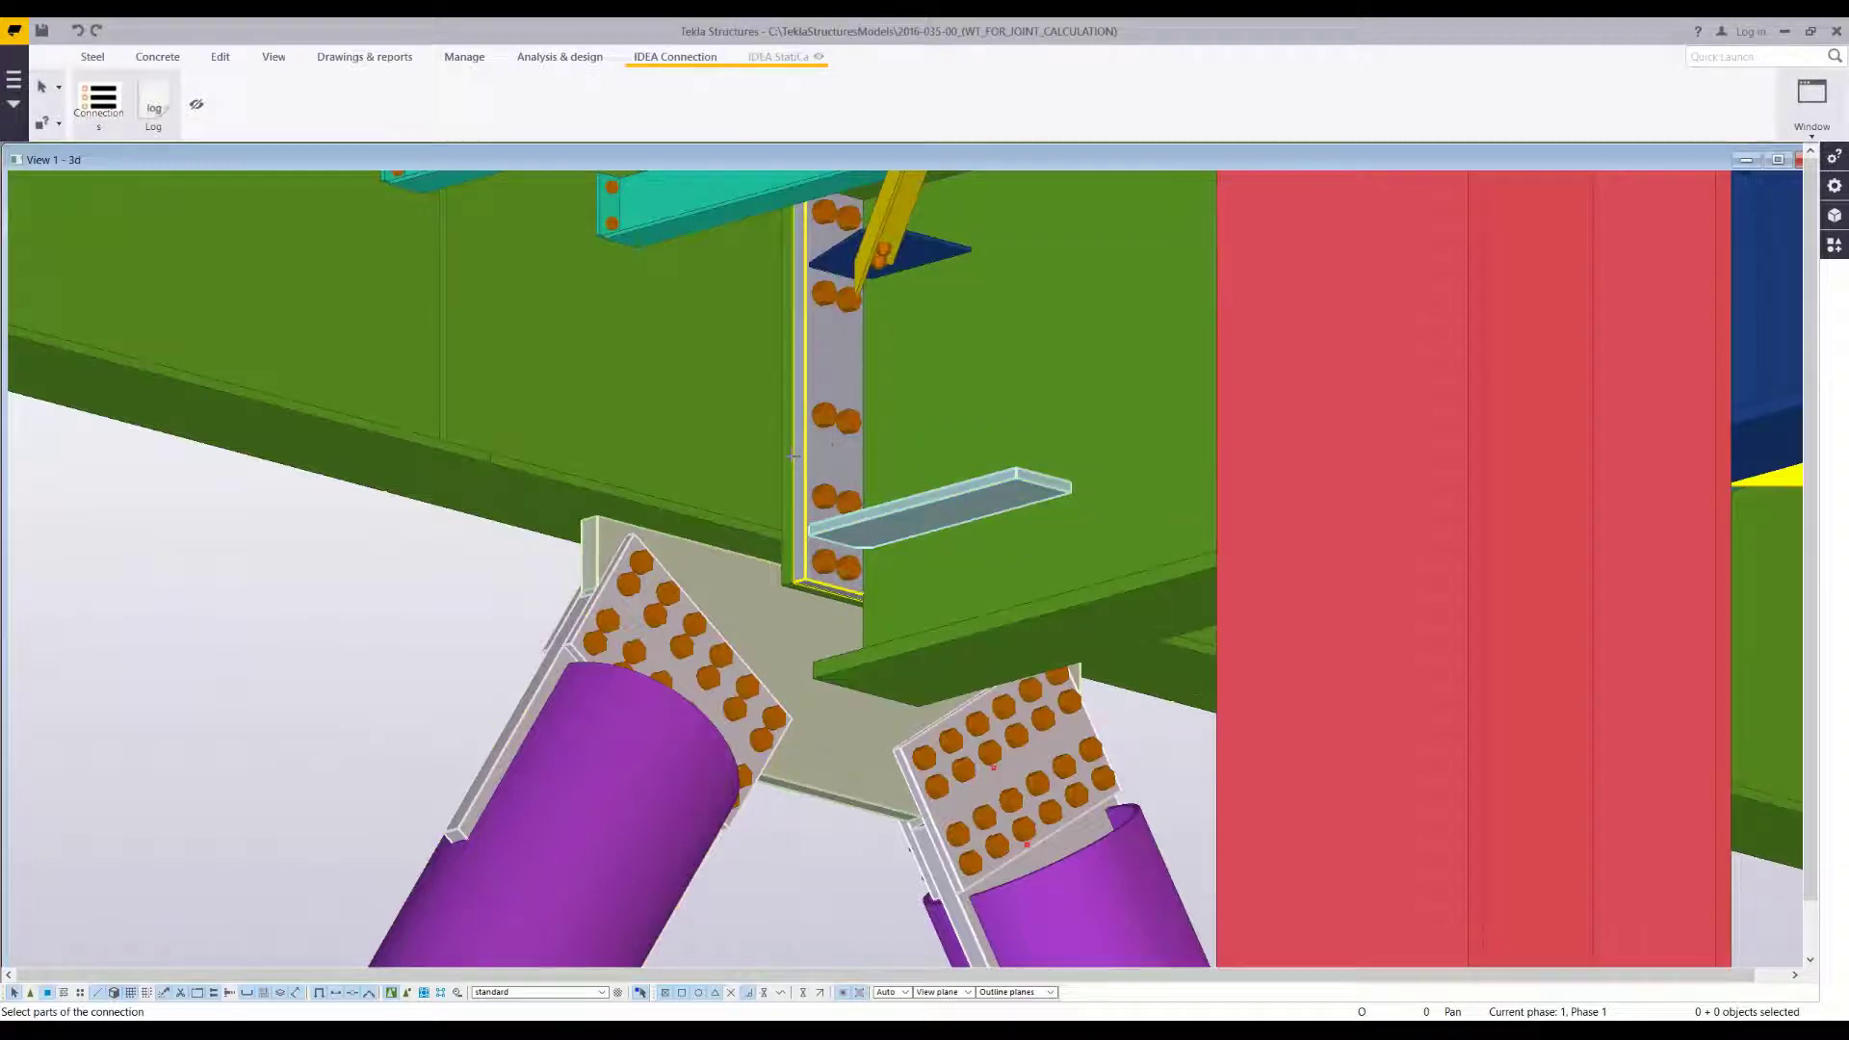
click(785, 499)
mouse_move(769, 468)
ctrl+middle_down()
mouse_move(809, 487)
mouse_move(796, 464)
ctrl+middle_up()
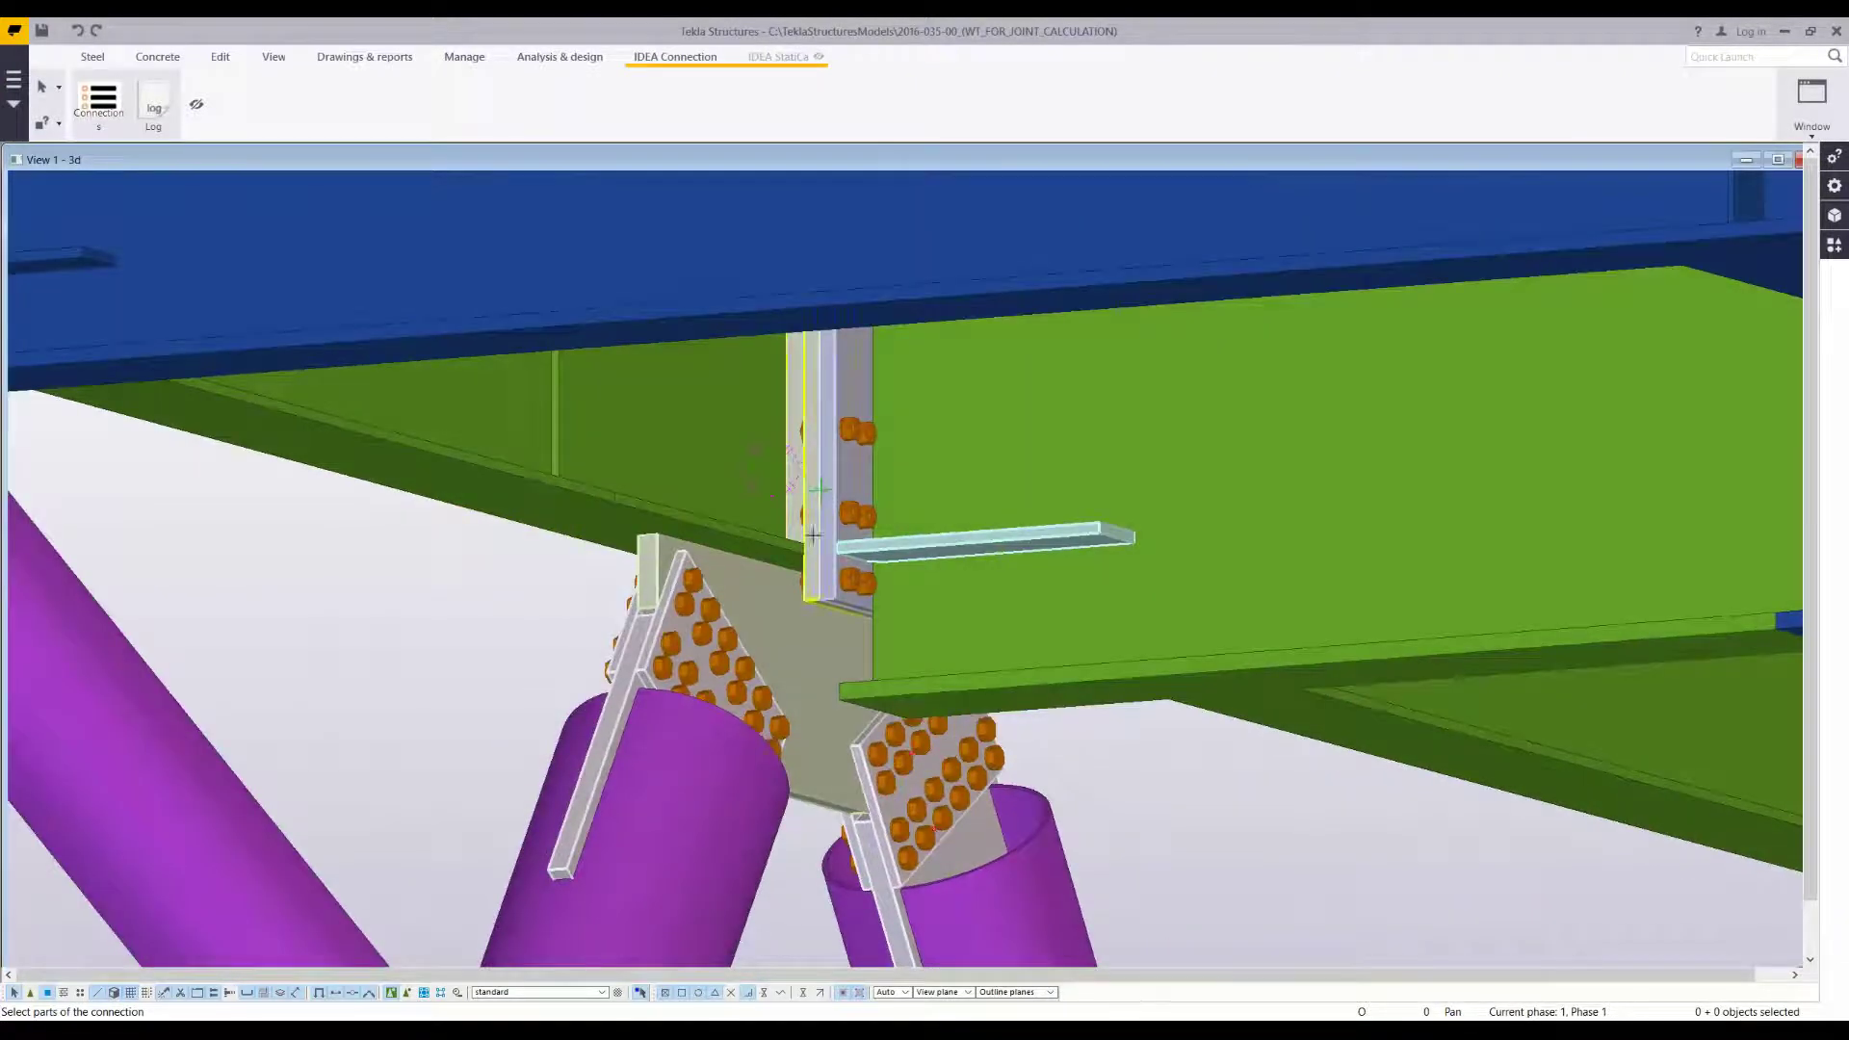
- Add the two stiffeners on the main beam's outer web and finish the parts selection to export the joint
ctrl+middle_drag(941, 635, 702, 629)
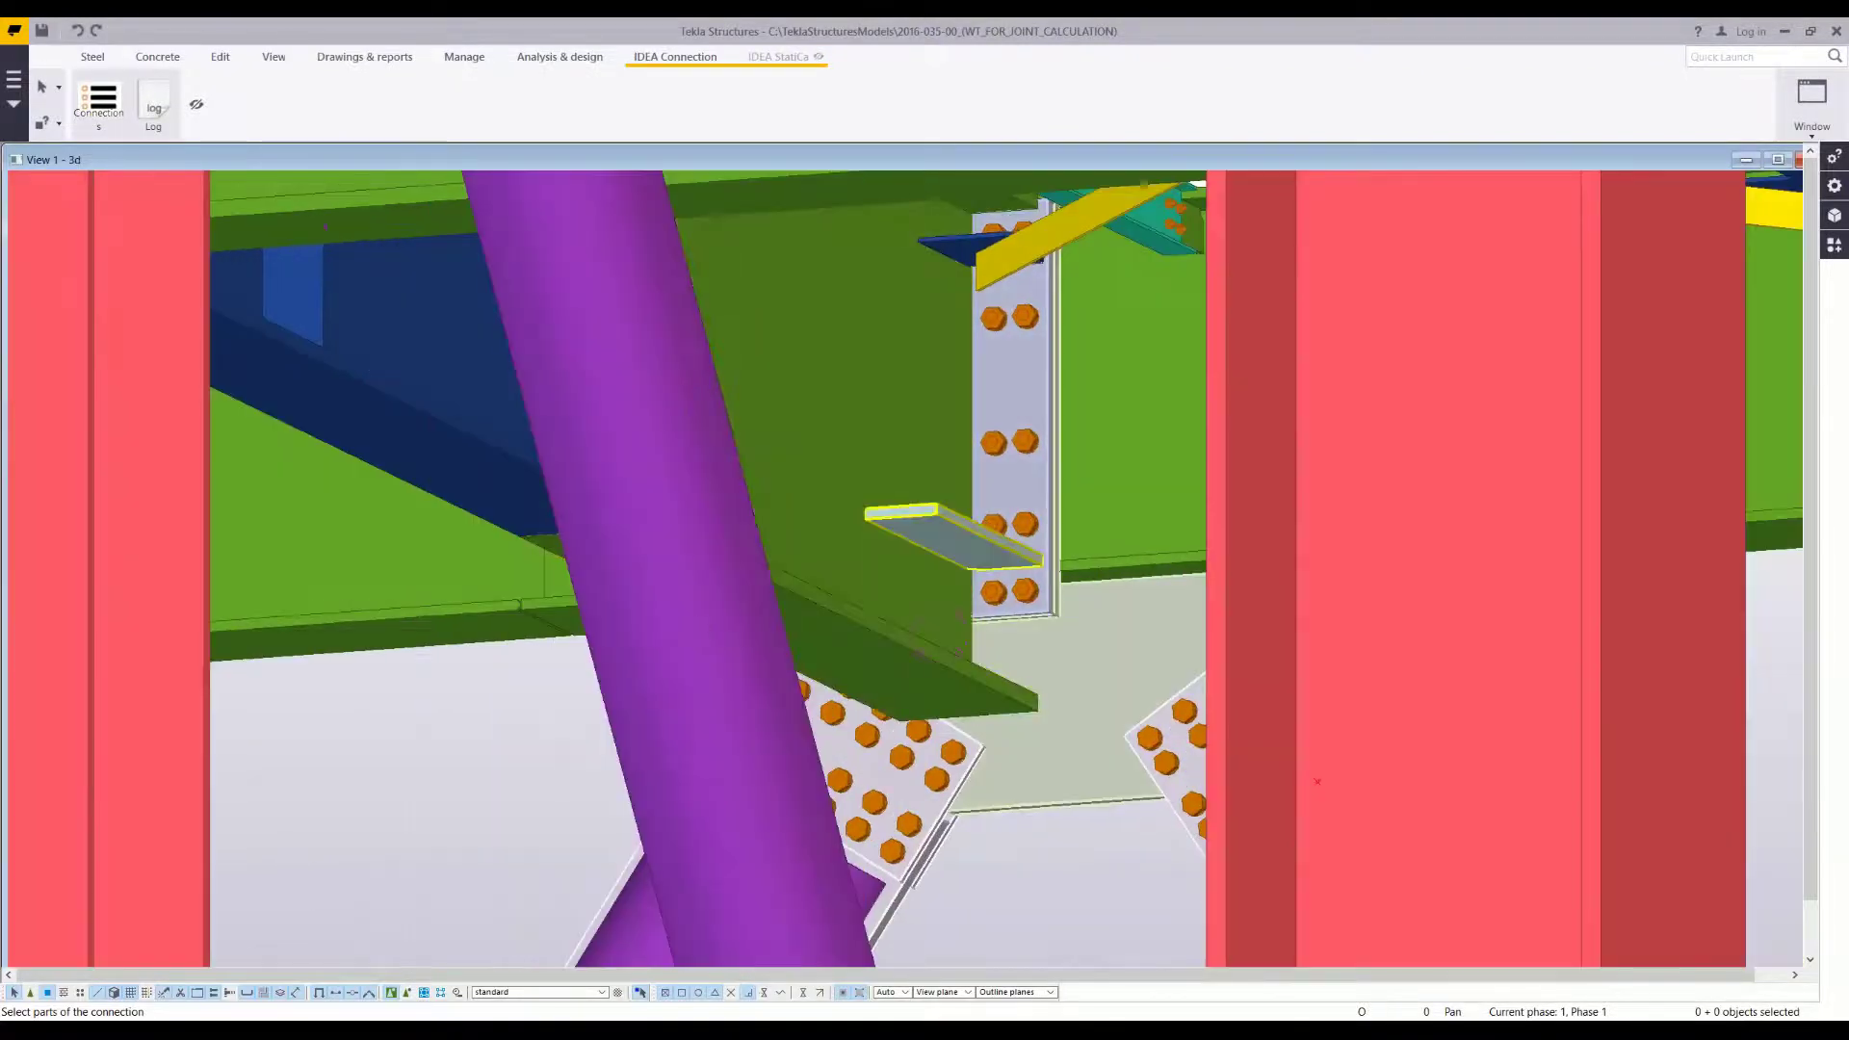
ctrl+middle_drag(697, 628, 703, 664)
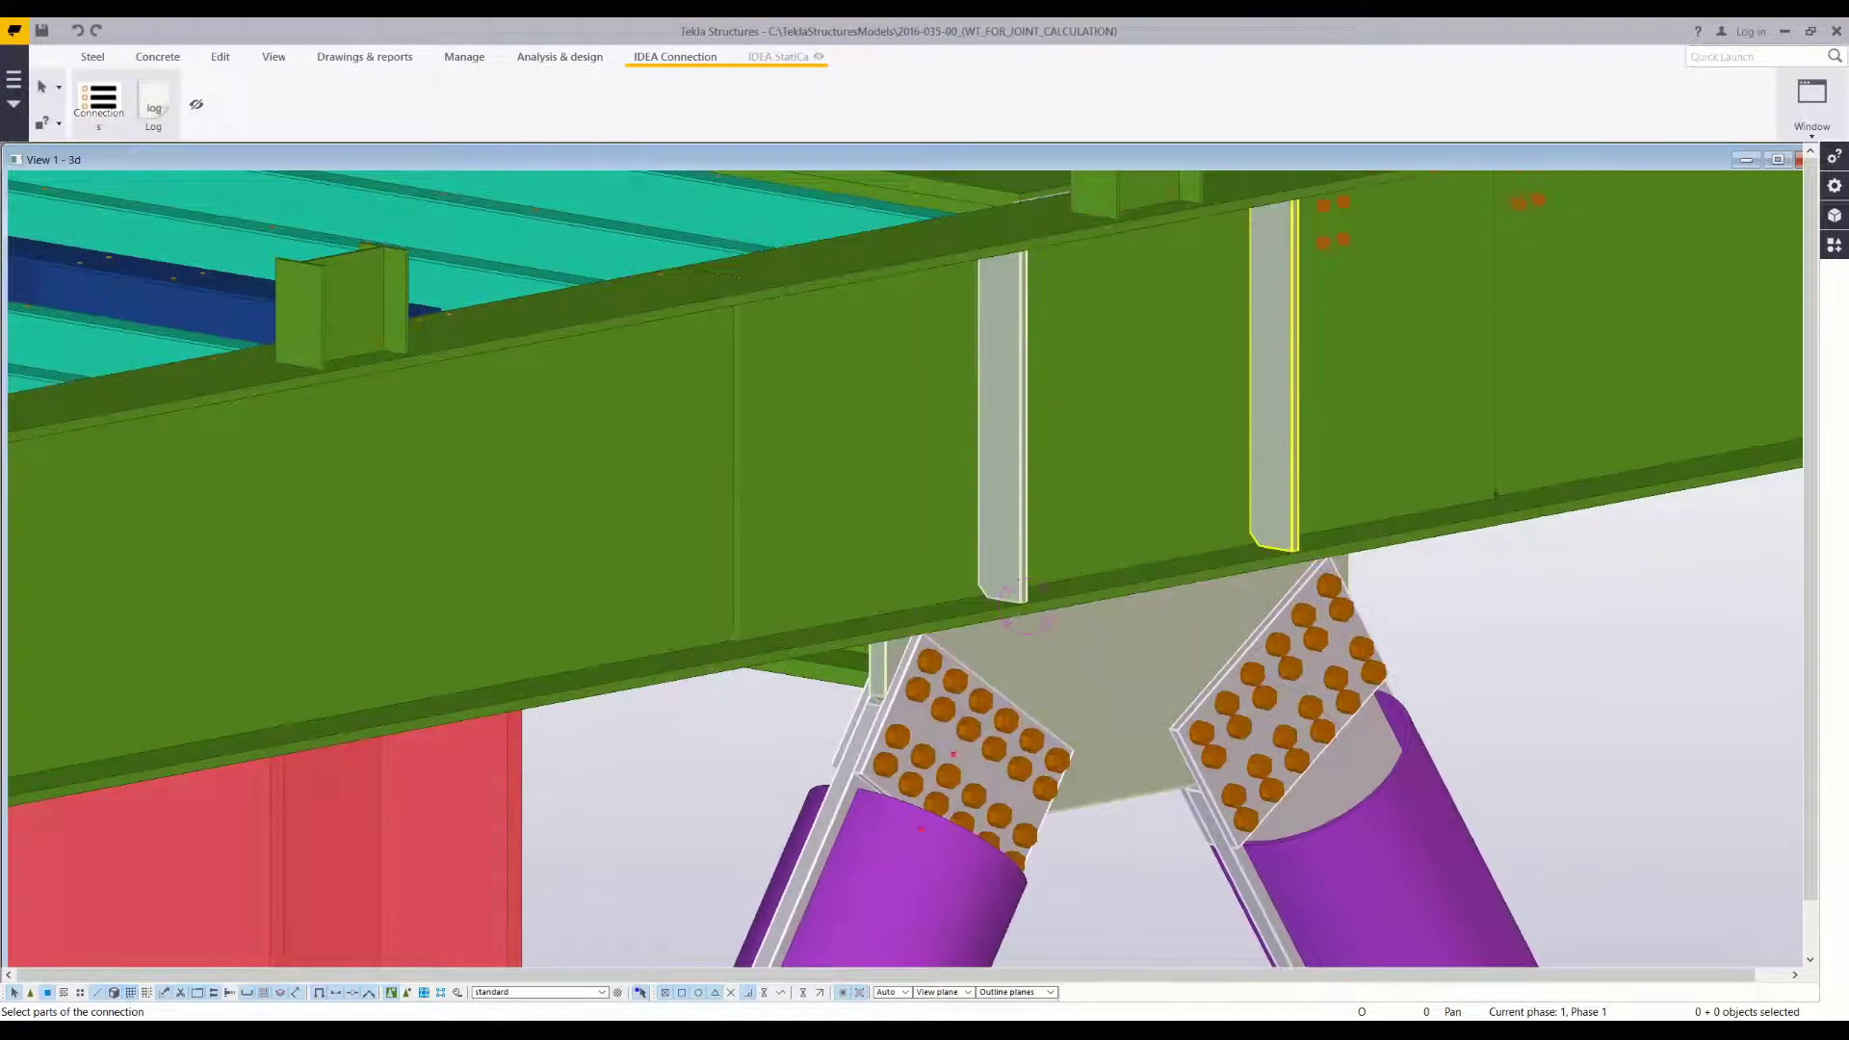
ctrl+middle_drag(976, 740, 1150, 829)
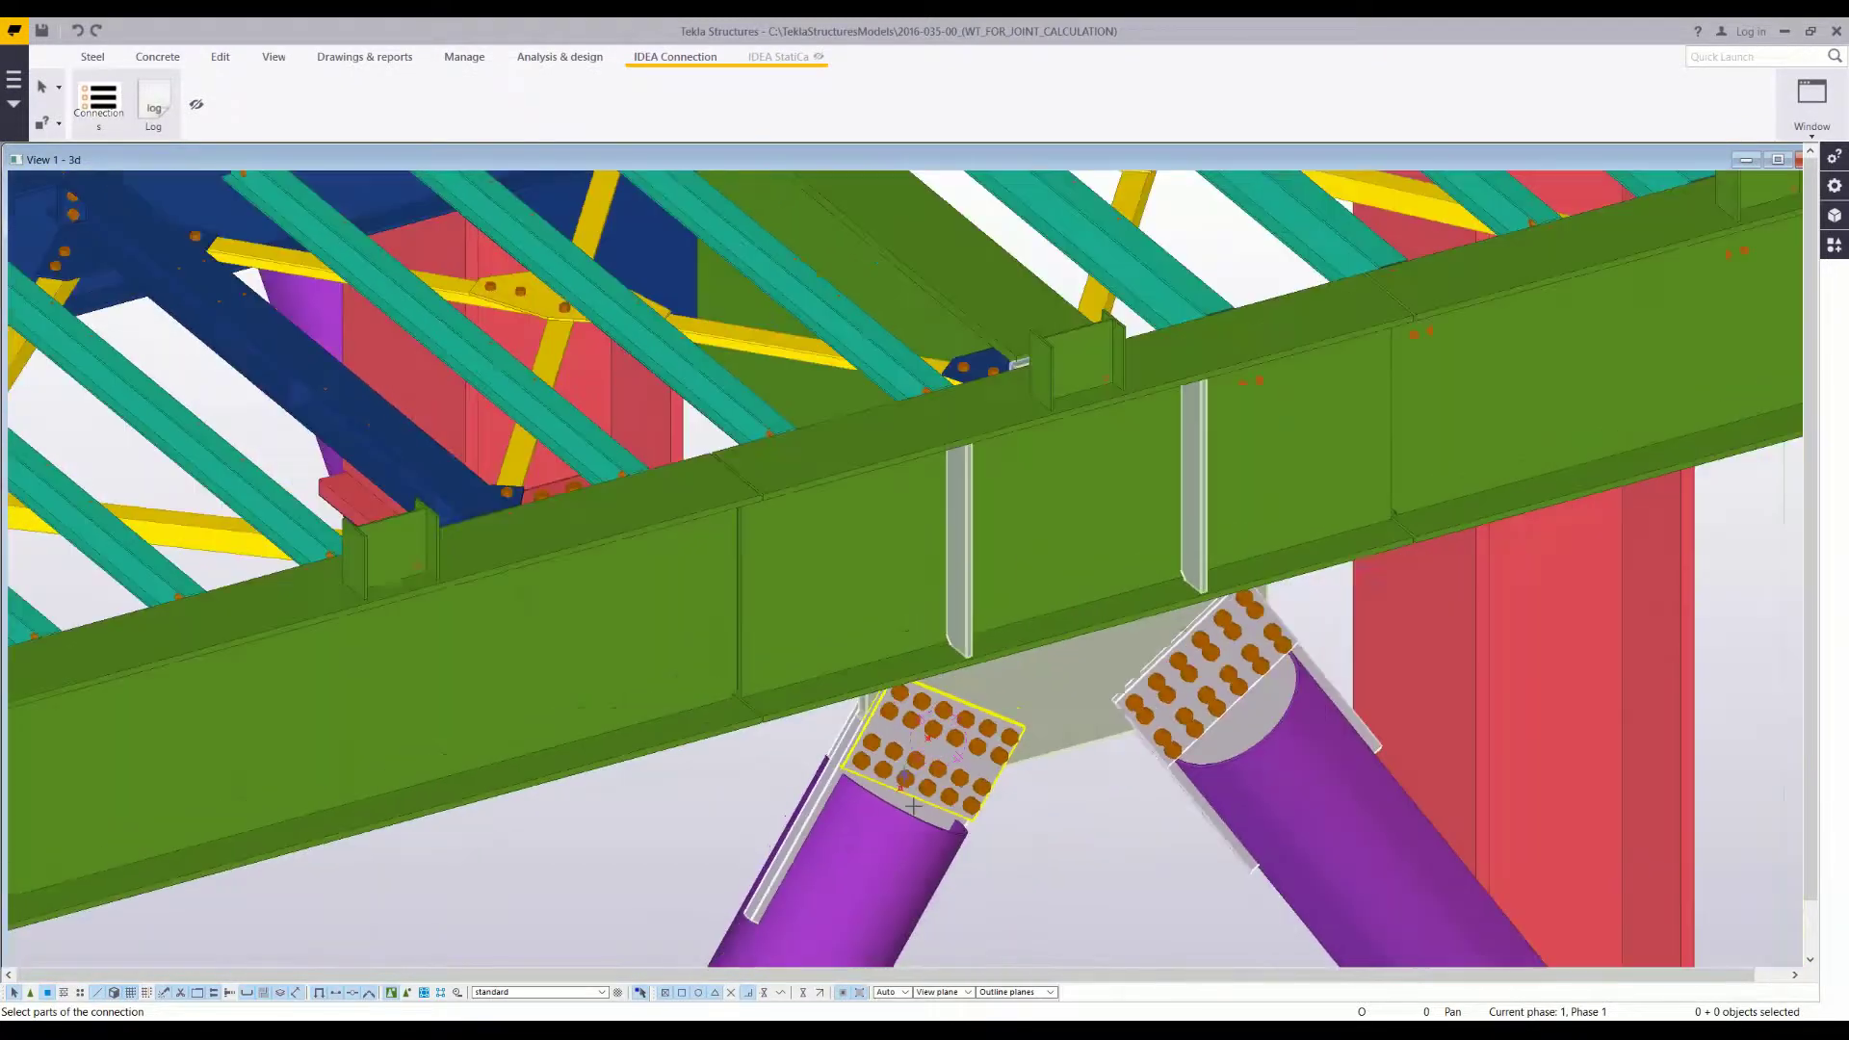
middle_click(1150, 829)
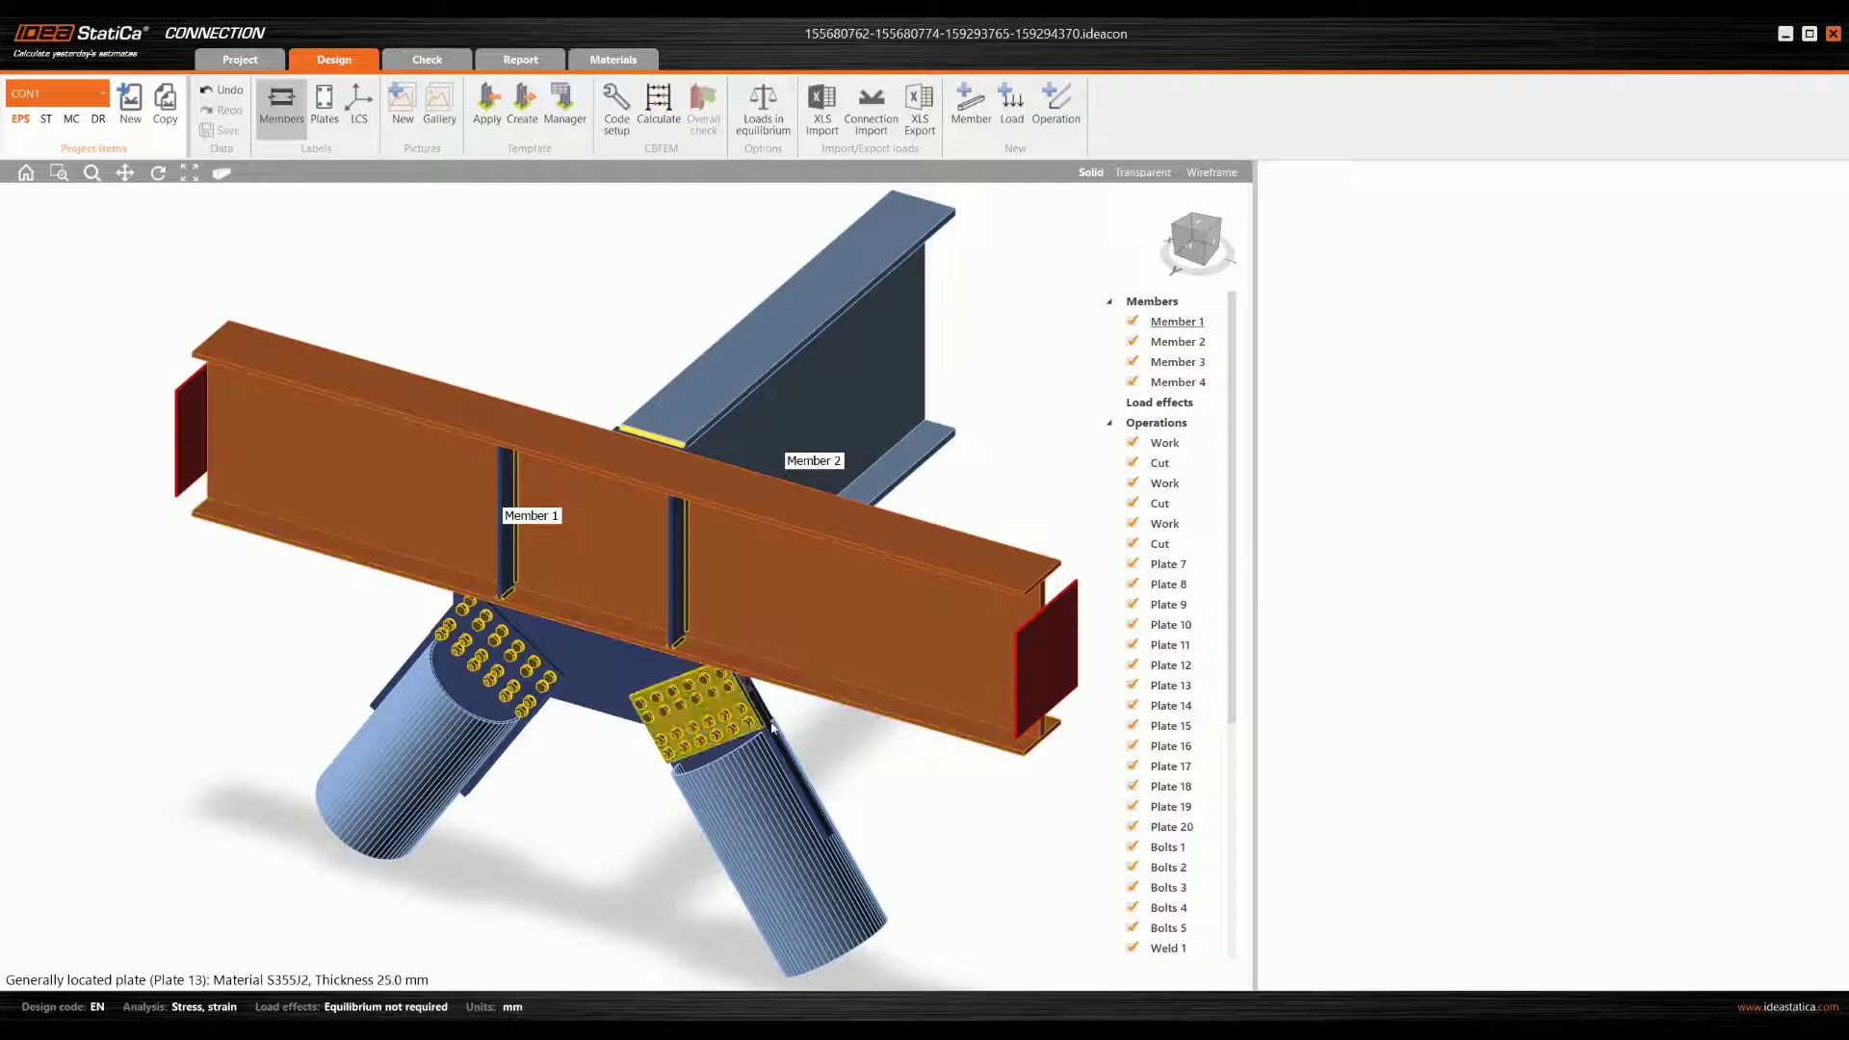
- In IDEA StatiCa Connection, add a load effect with an axial force N of 300 kN on Members 2, 3 and 4
right_drag(739, 645, 342, 613)
scroll(545, 574, down, 4)
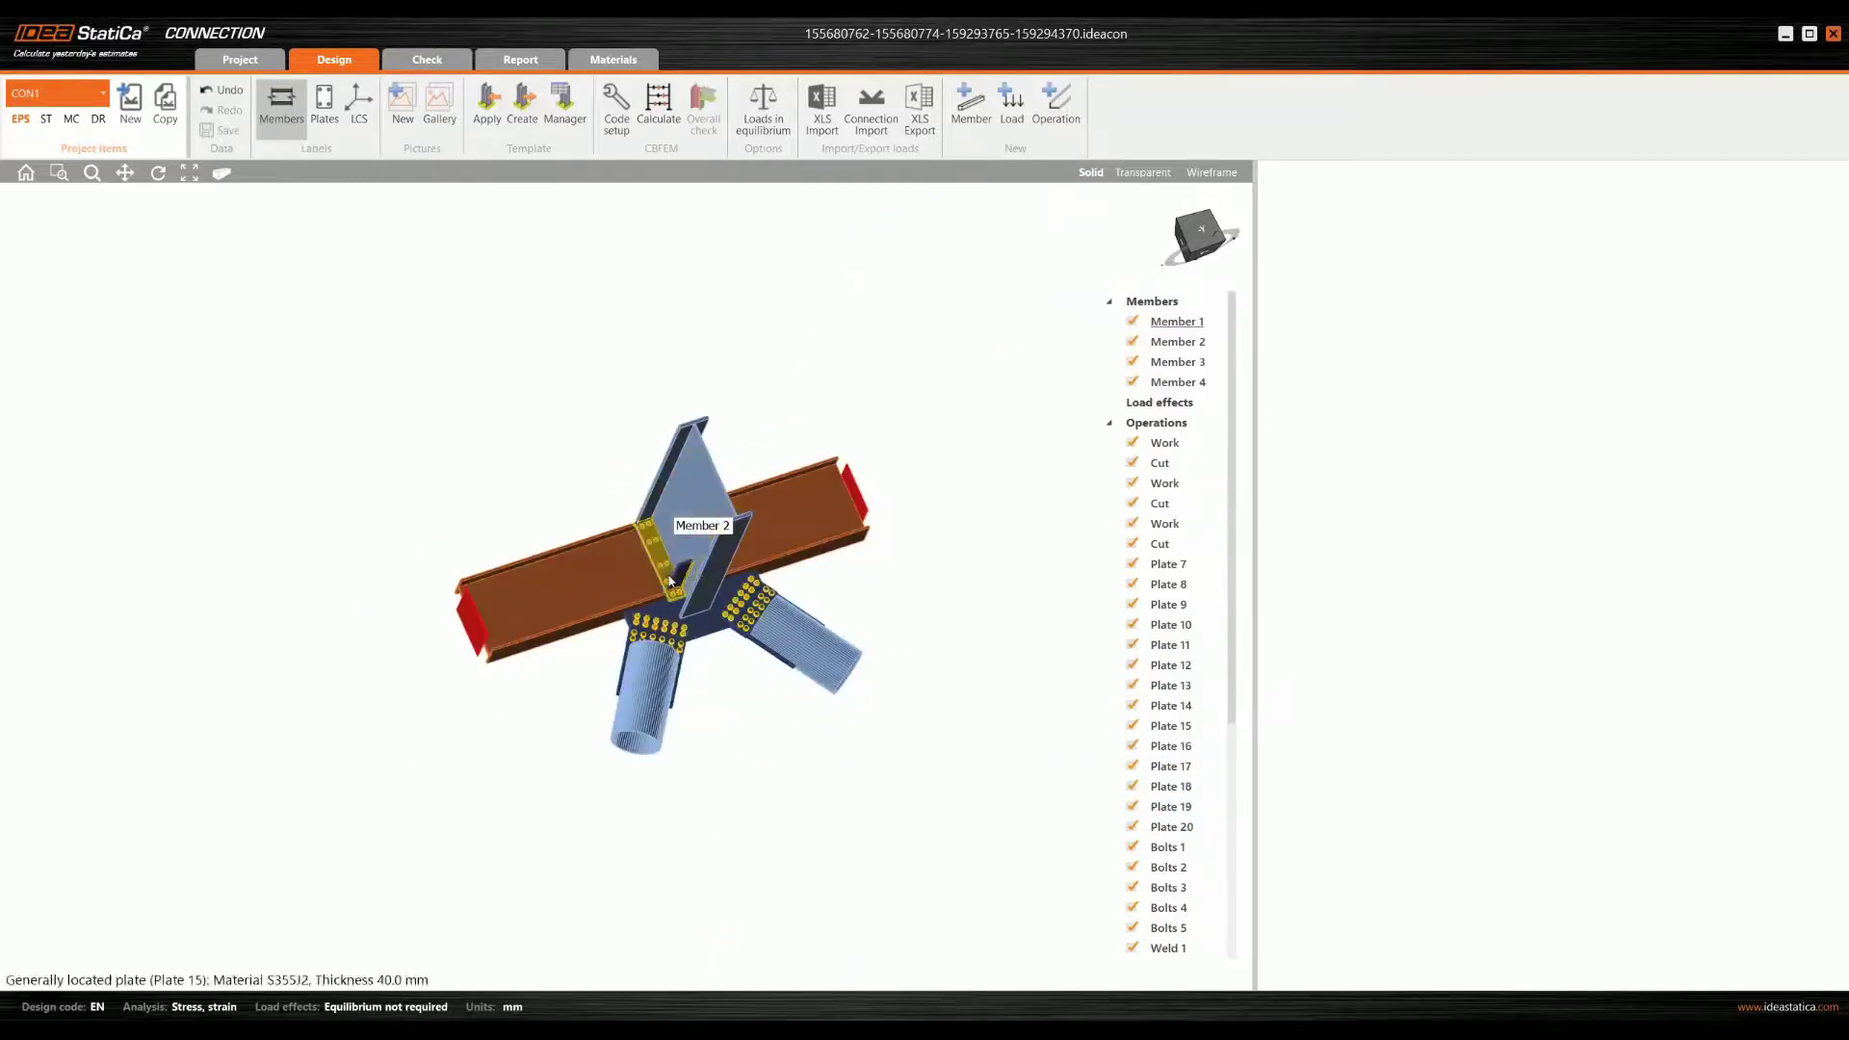
scroll(669, 581, up, 5)
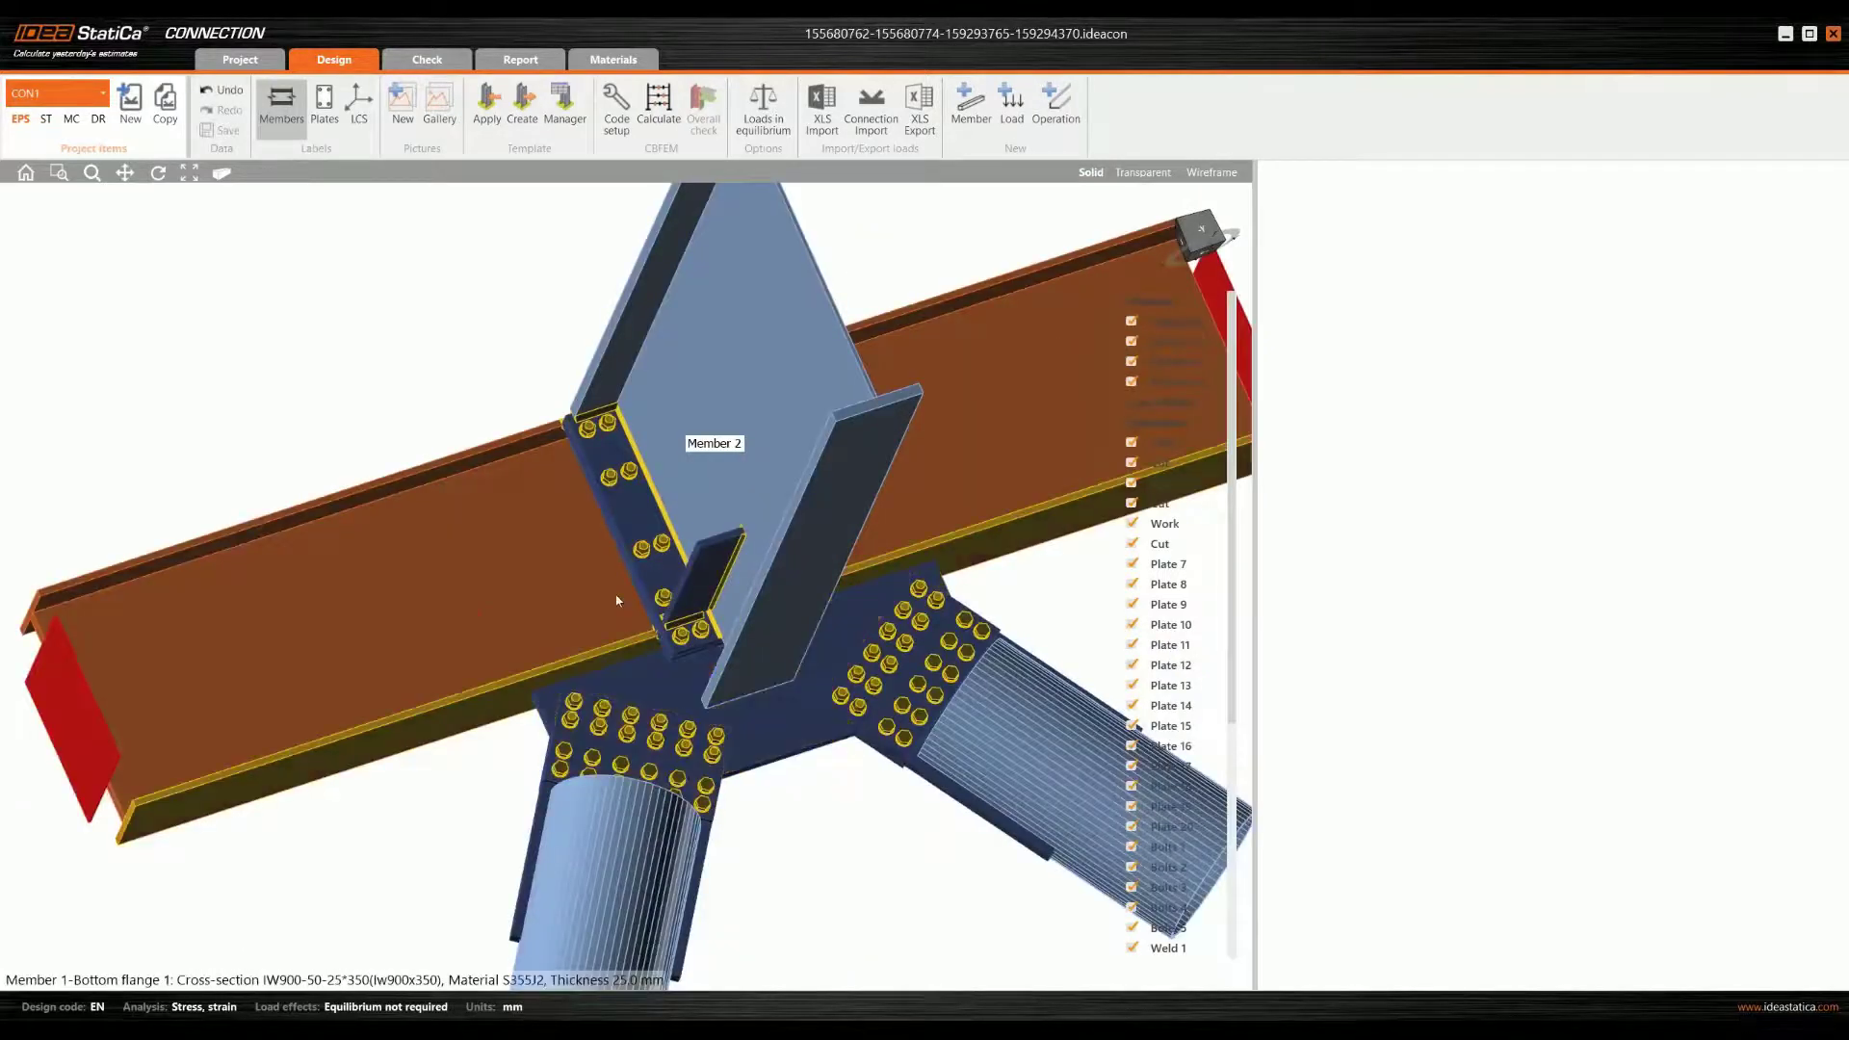
right_drag(658, 550, 973, 578)
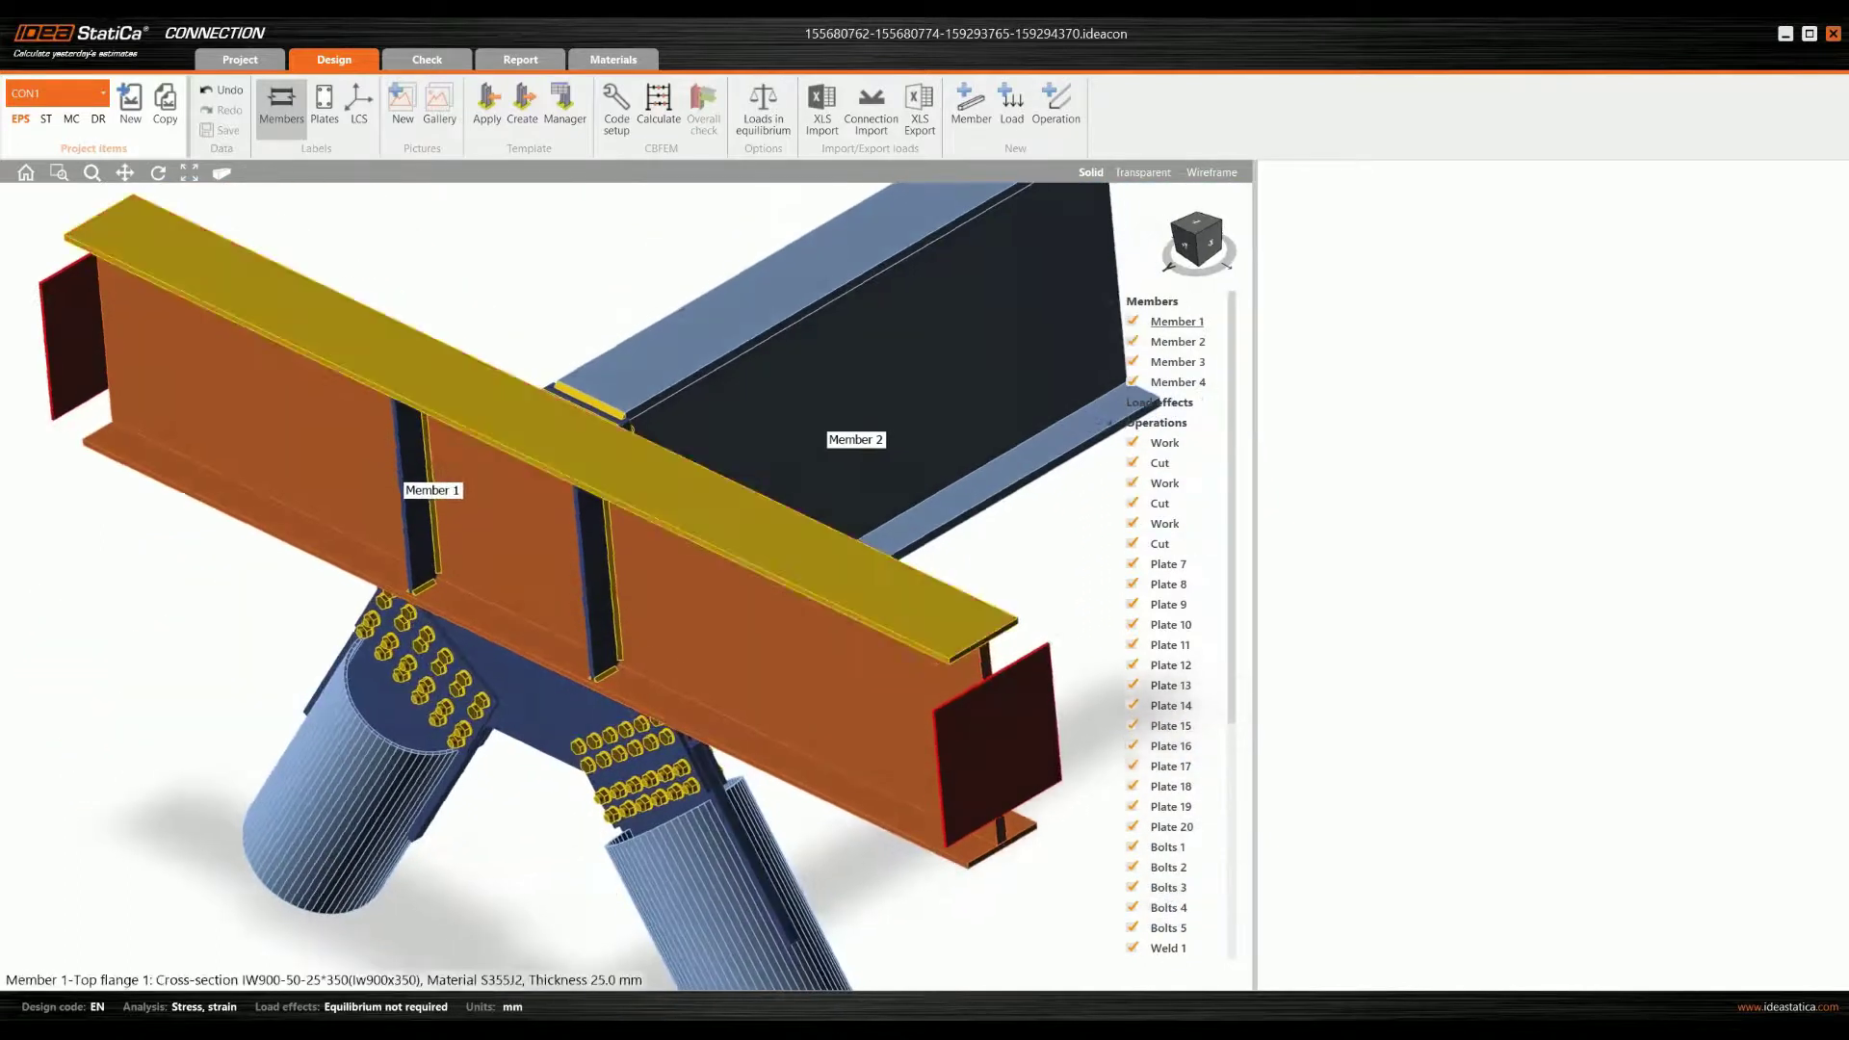
scroll(539, 591, down, 4)
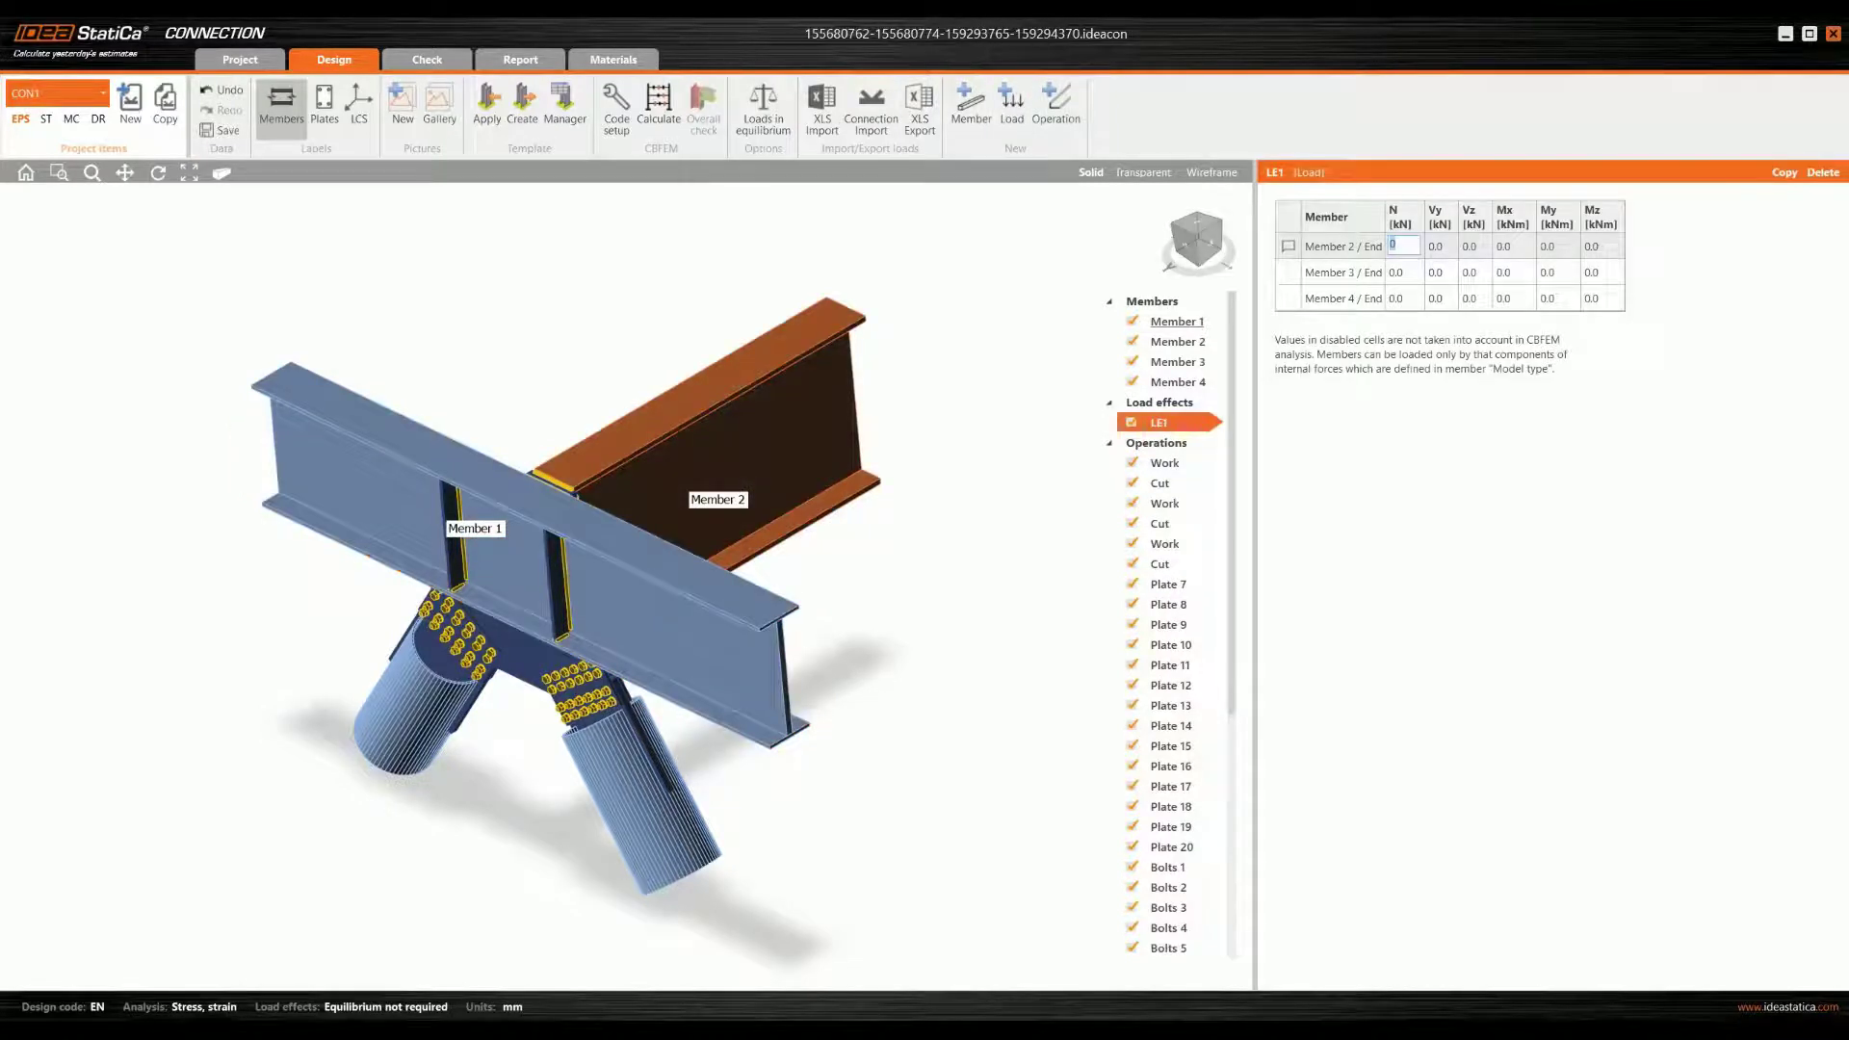
text(300)
key(Return)
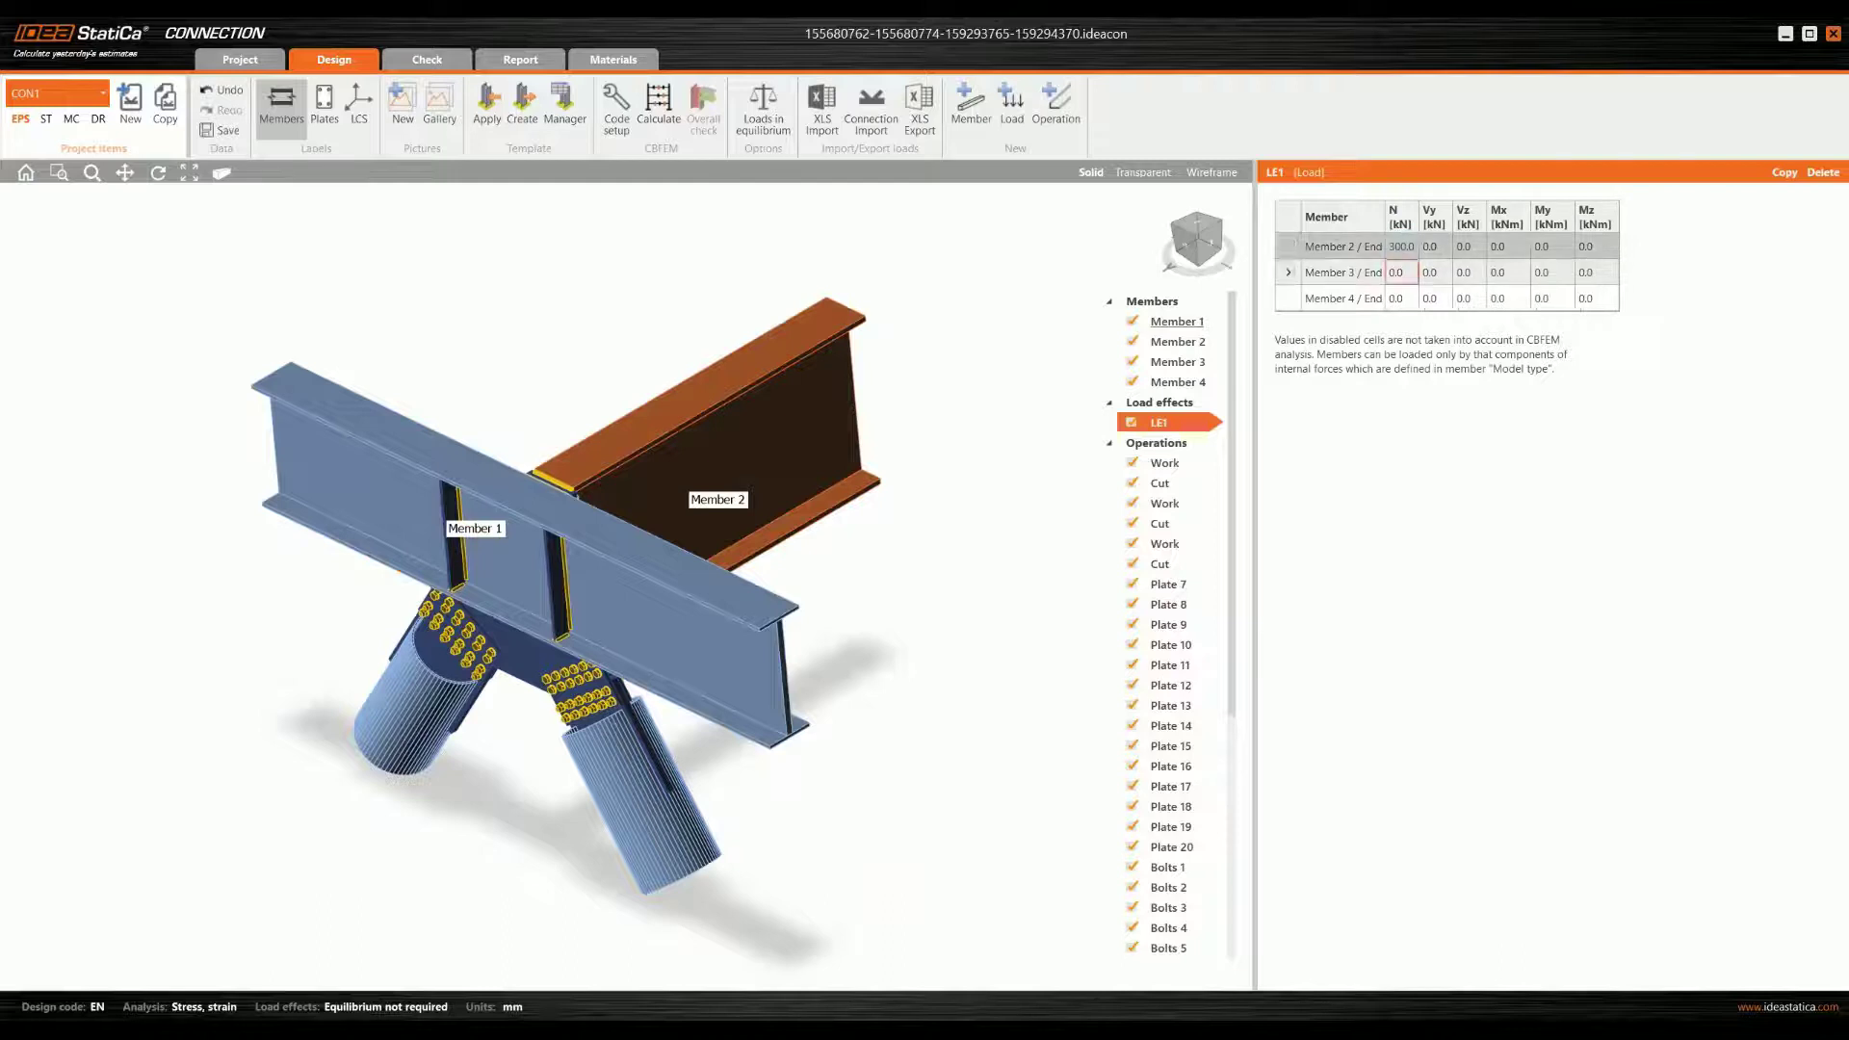
text(30)
key(Return)
text(300)
key(Tab)
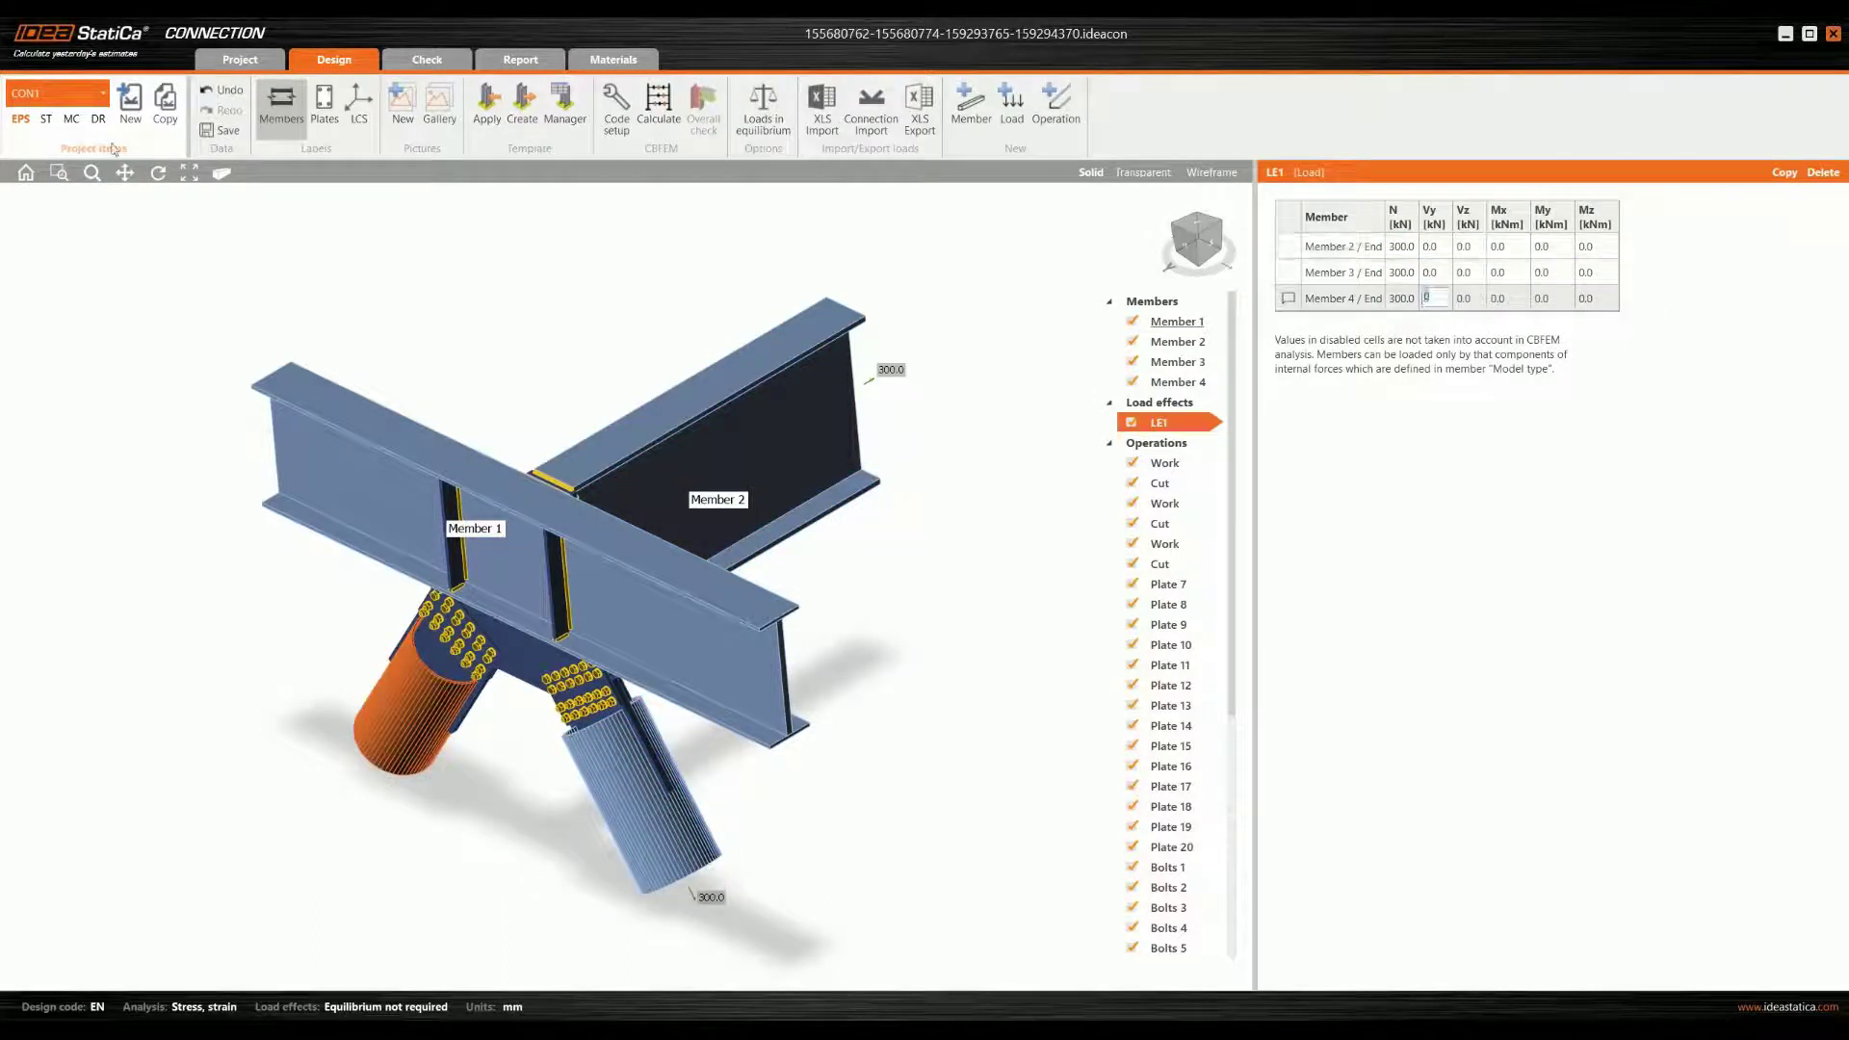
- Save the connection project and inspect the bolted brace plates up close
click(236, 61)
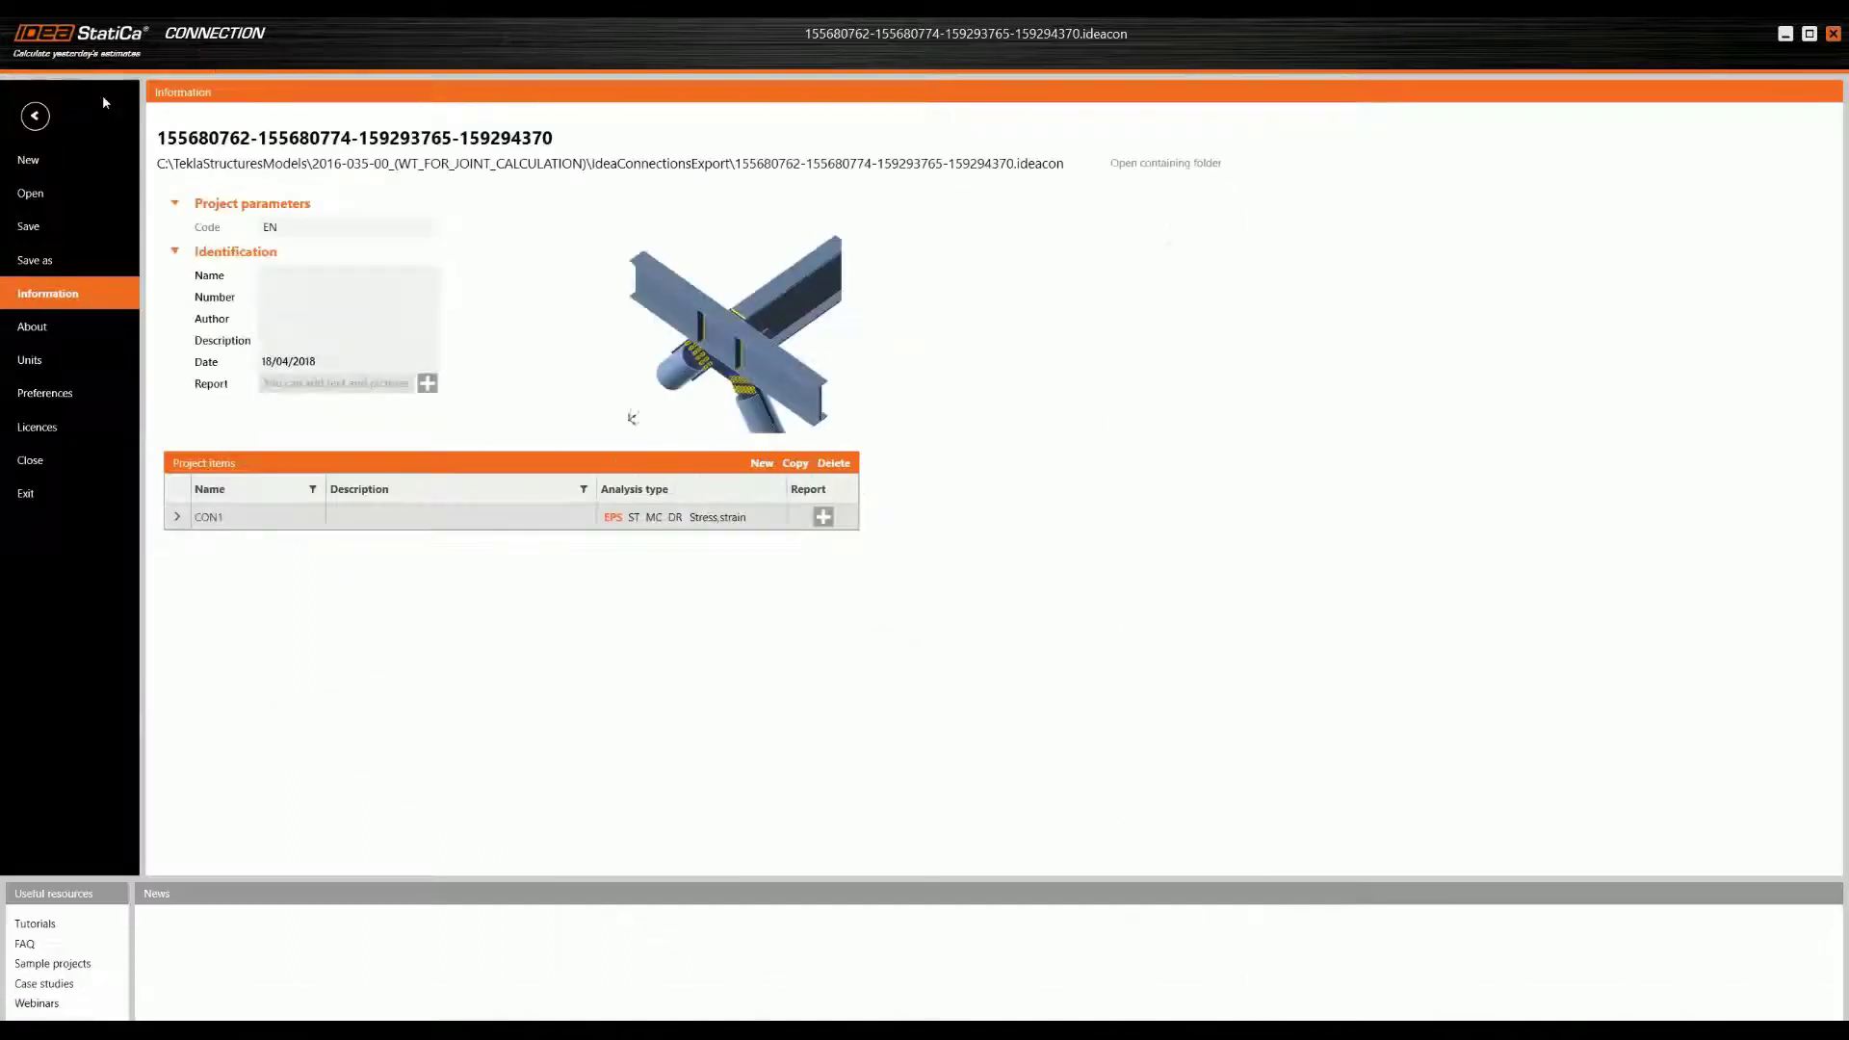
click(28, 228)
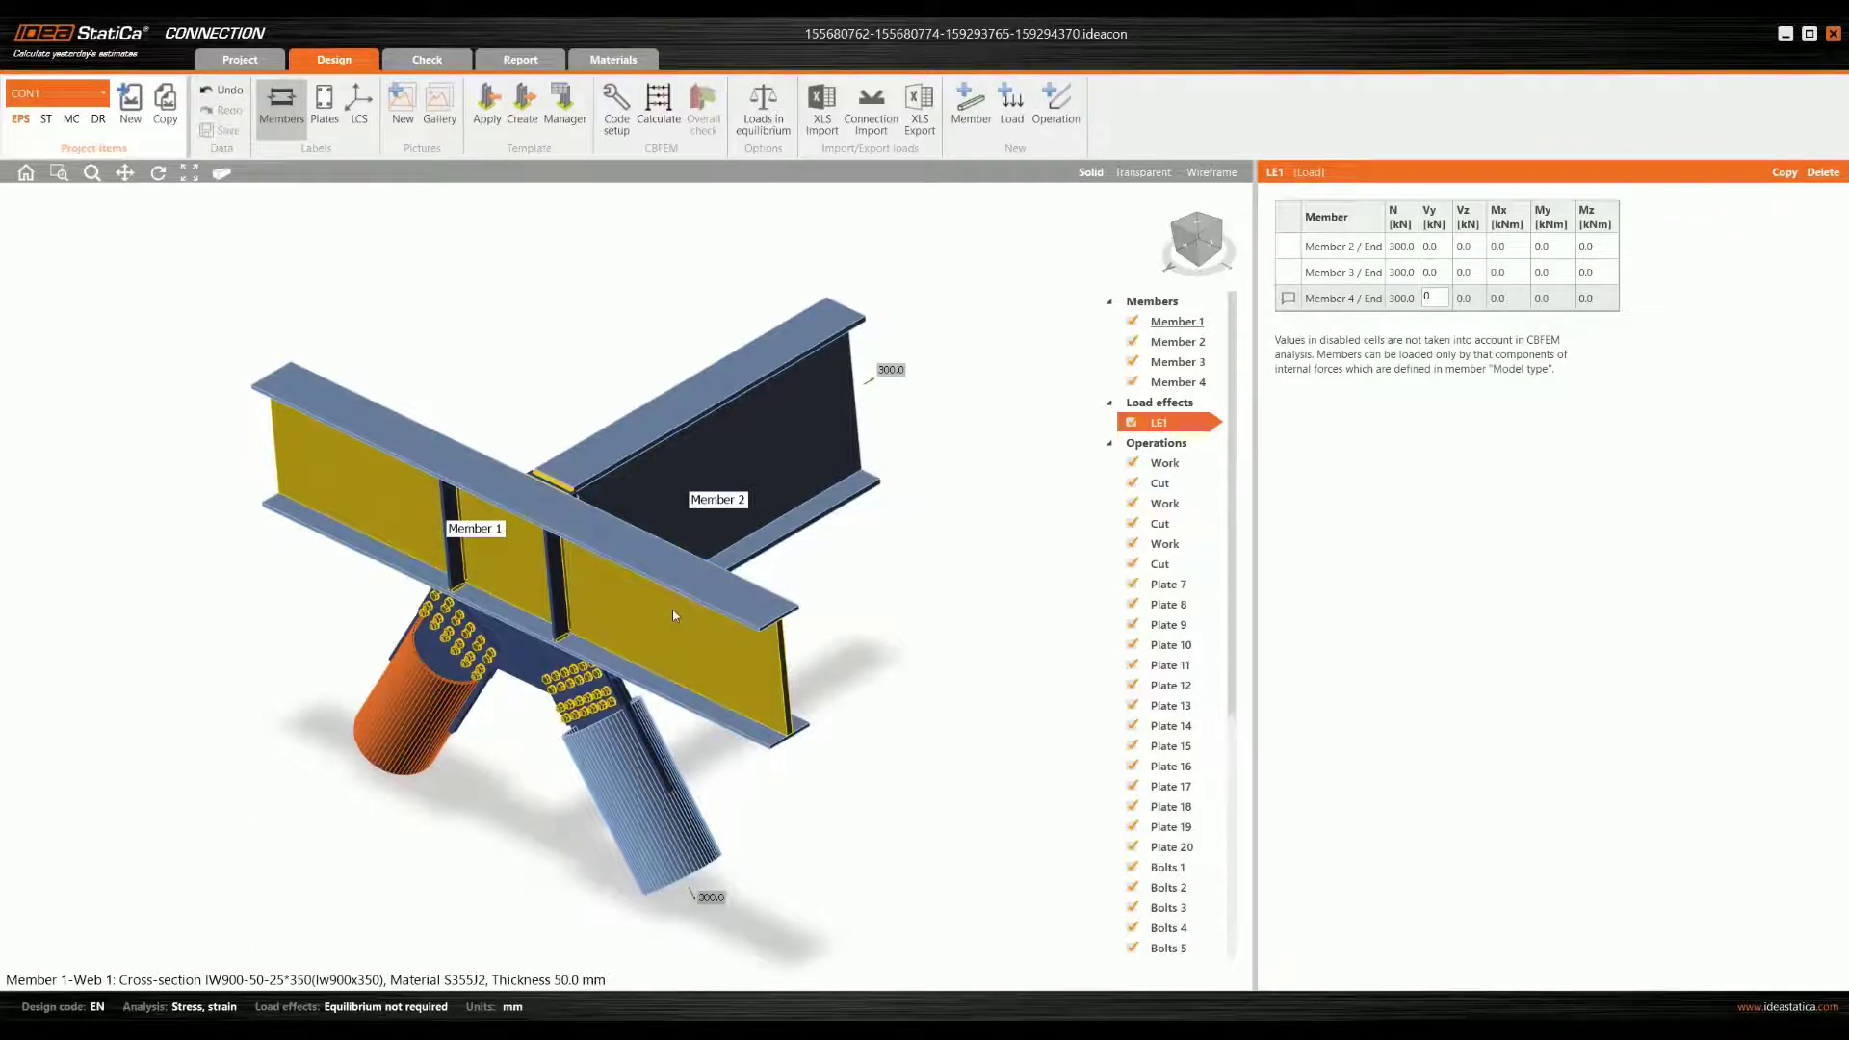
scroll(568, 706, up, 5)
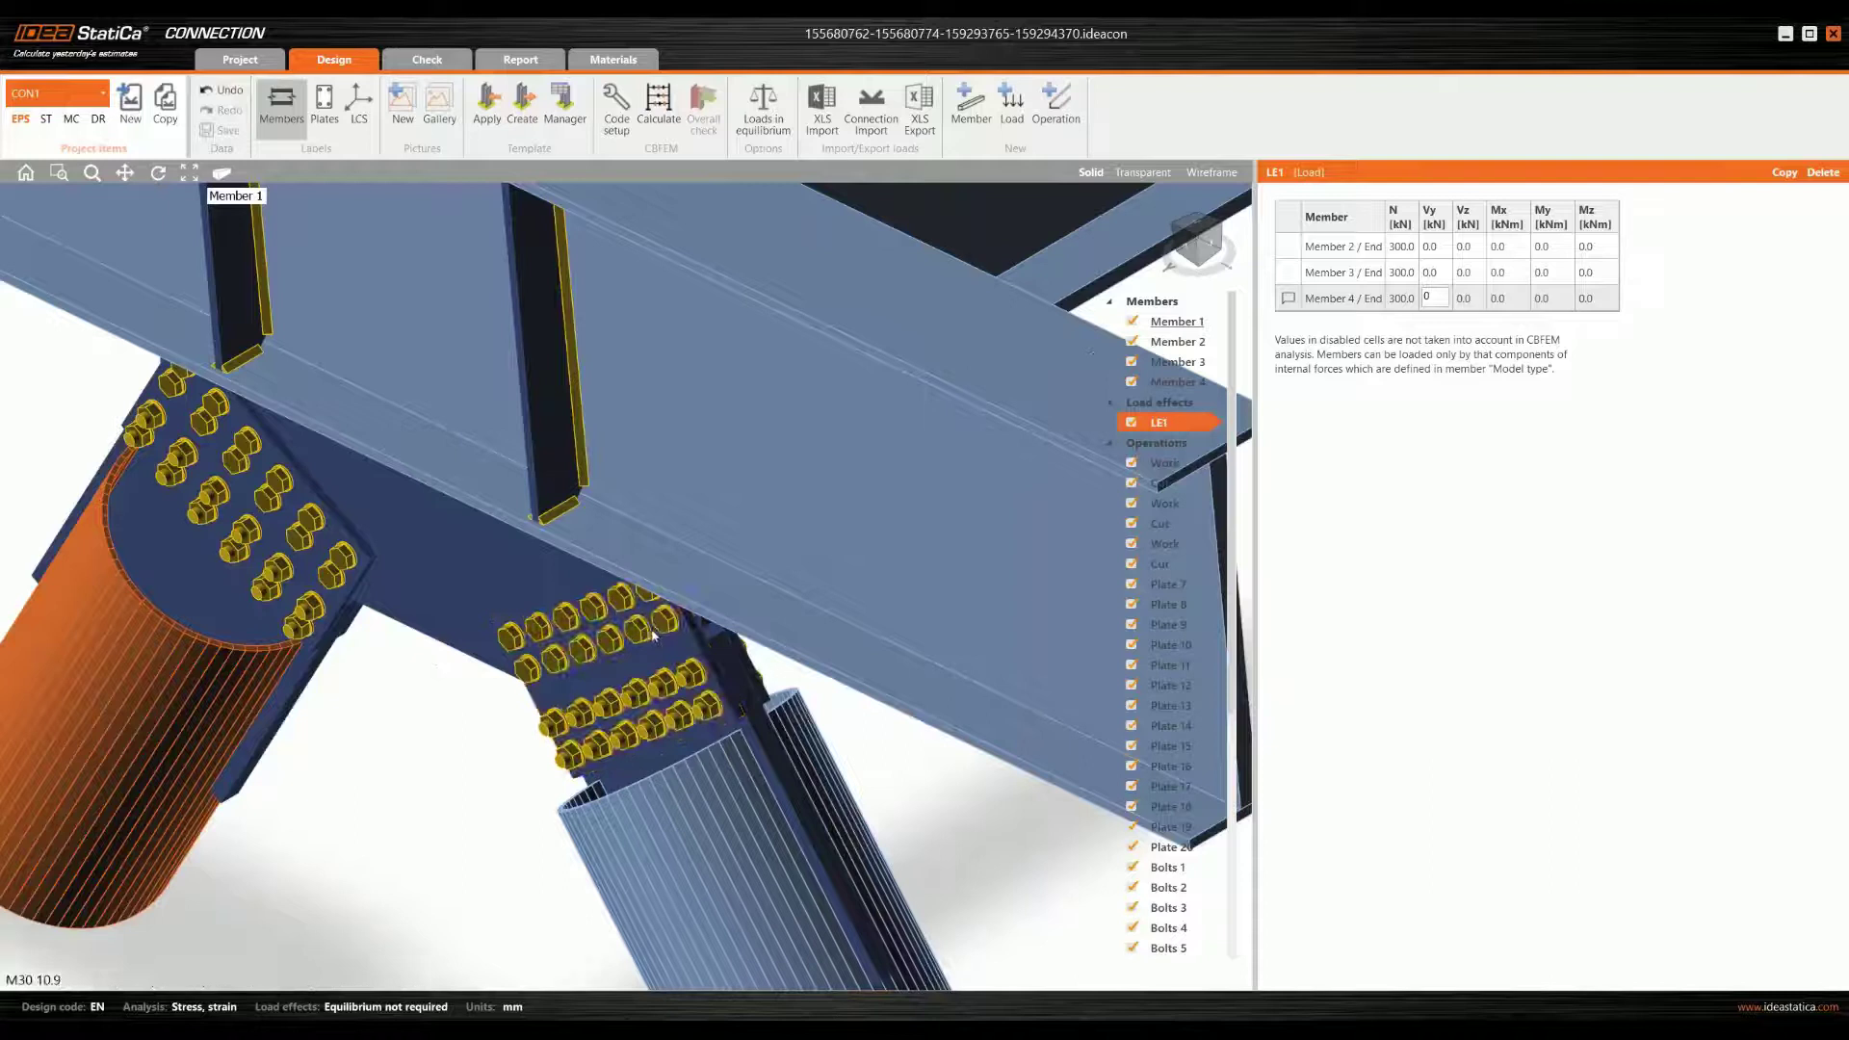
right_drag(651, 629, 702, 516)
scroll(703, 516, down, 5)
scroll(680, 535, up, 5)
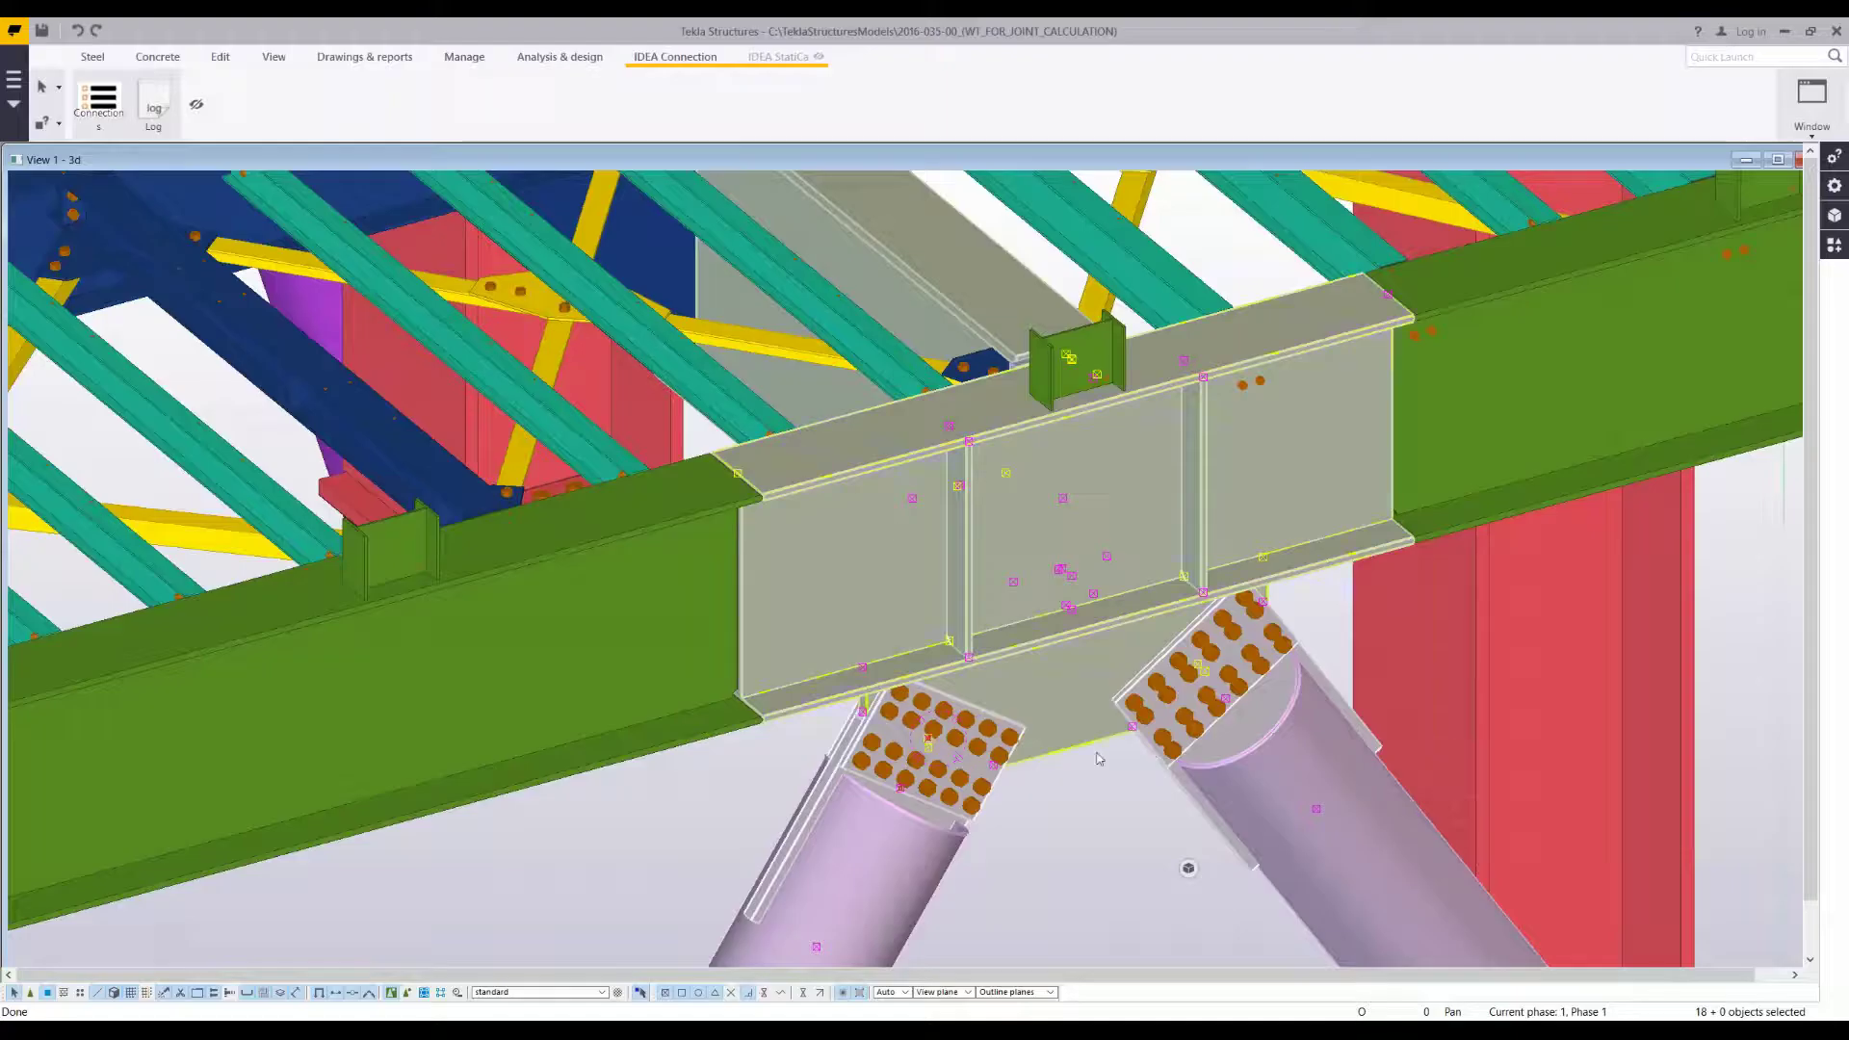
- In Tekla Structures, set the bolt size of the upper bolt group nearest the gusset on the right brace to 22
middle_drag(1092, 753, 984, 646)
scroll(985, 646, up, 1)
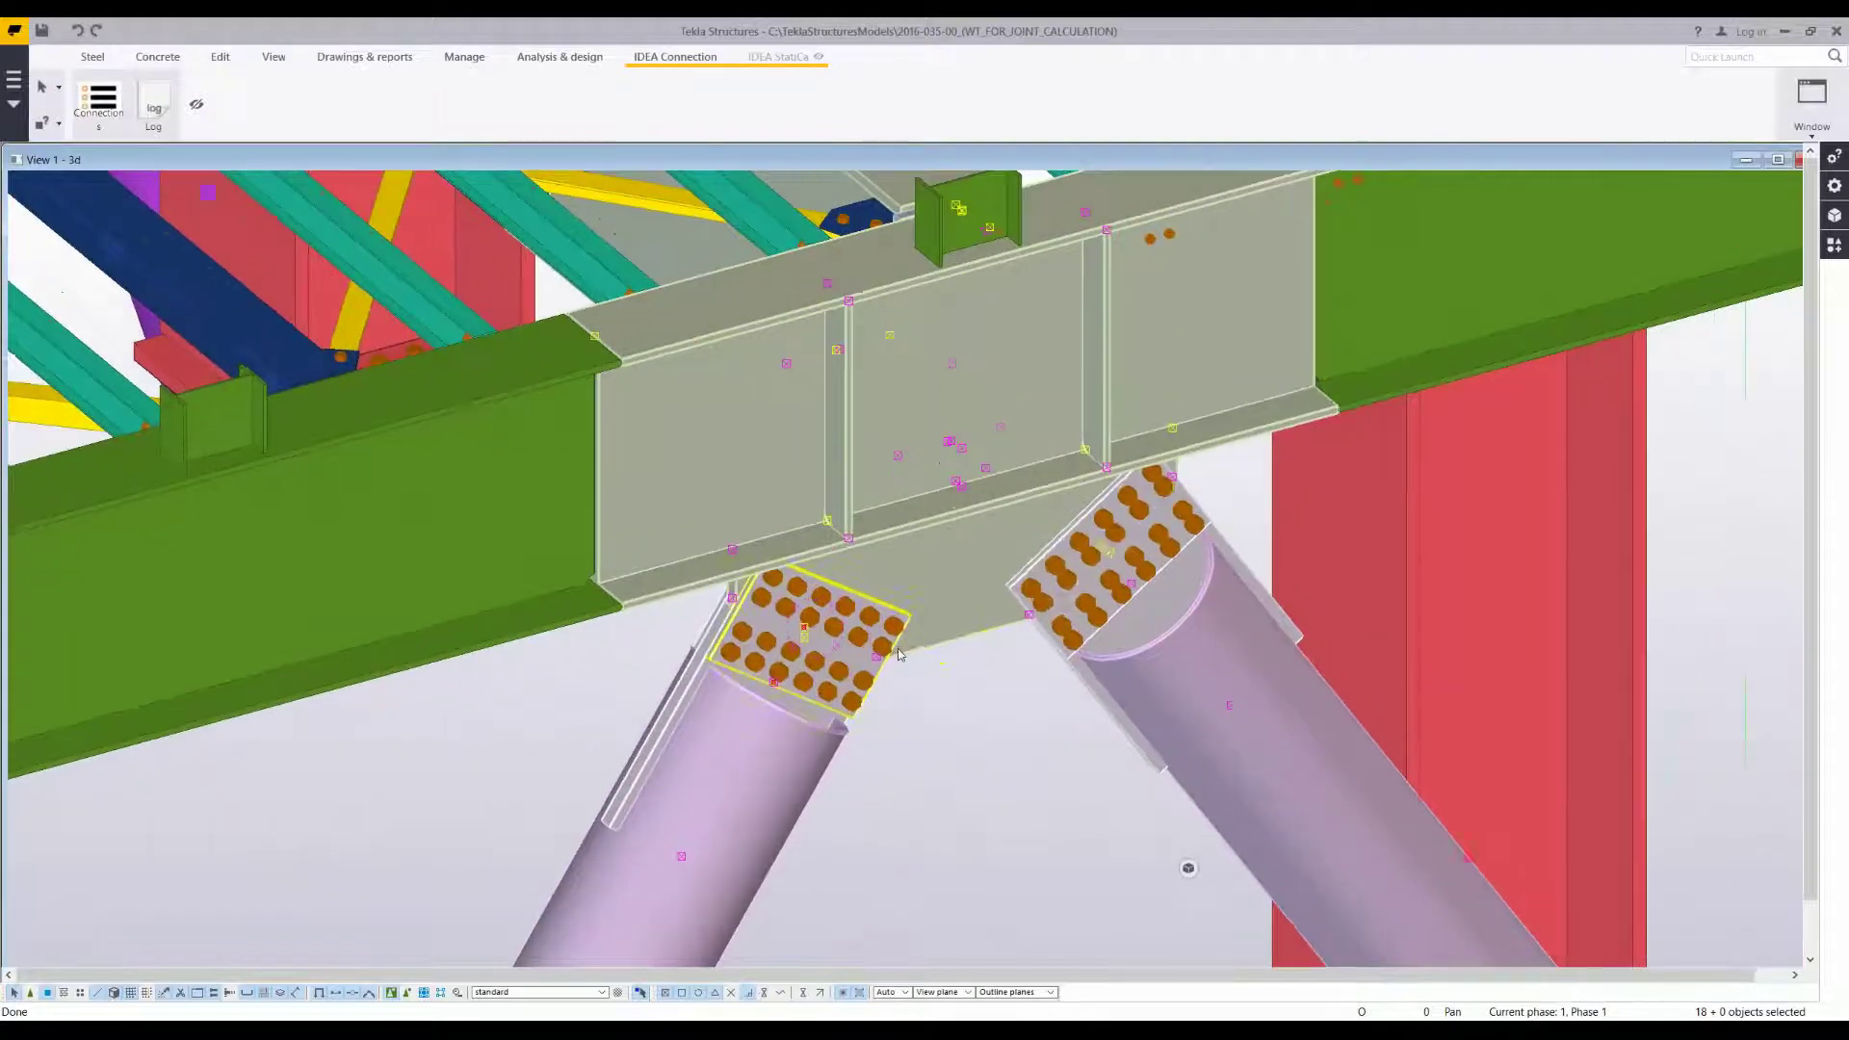
scroll(1101, 570, up, 3)
scroll(1100, 570, up, 2)
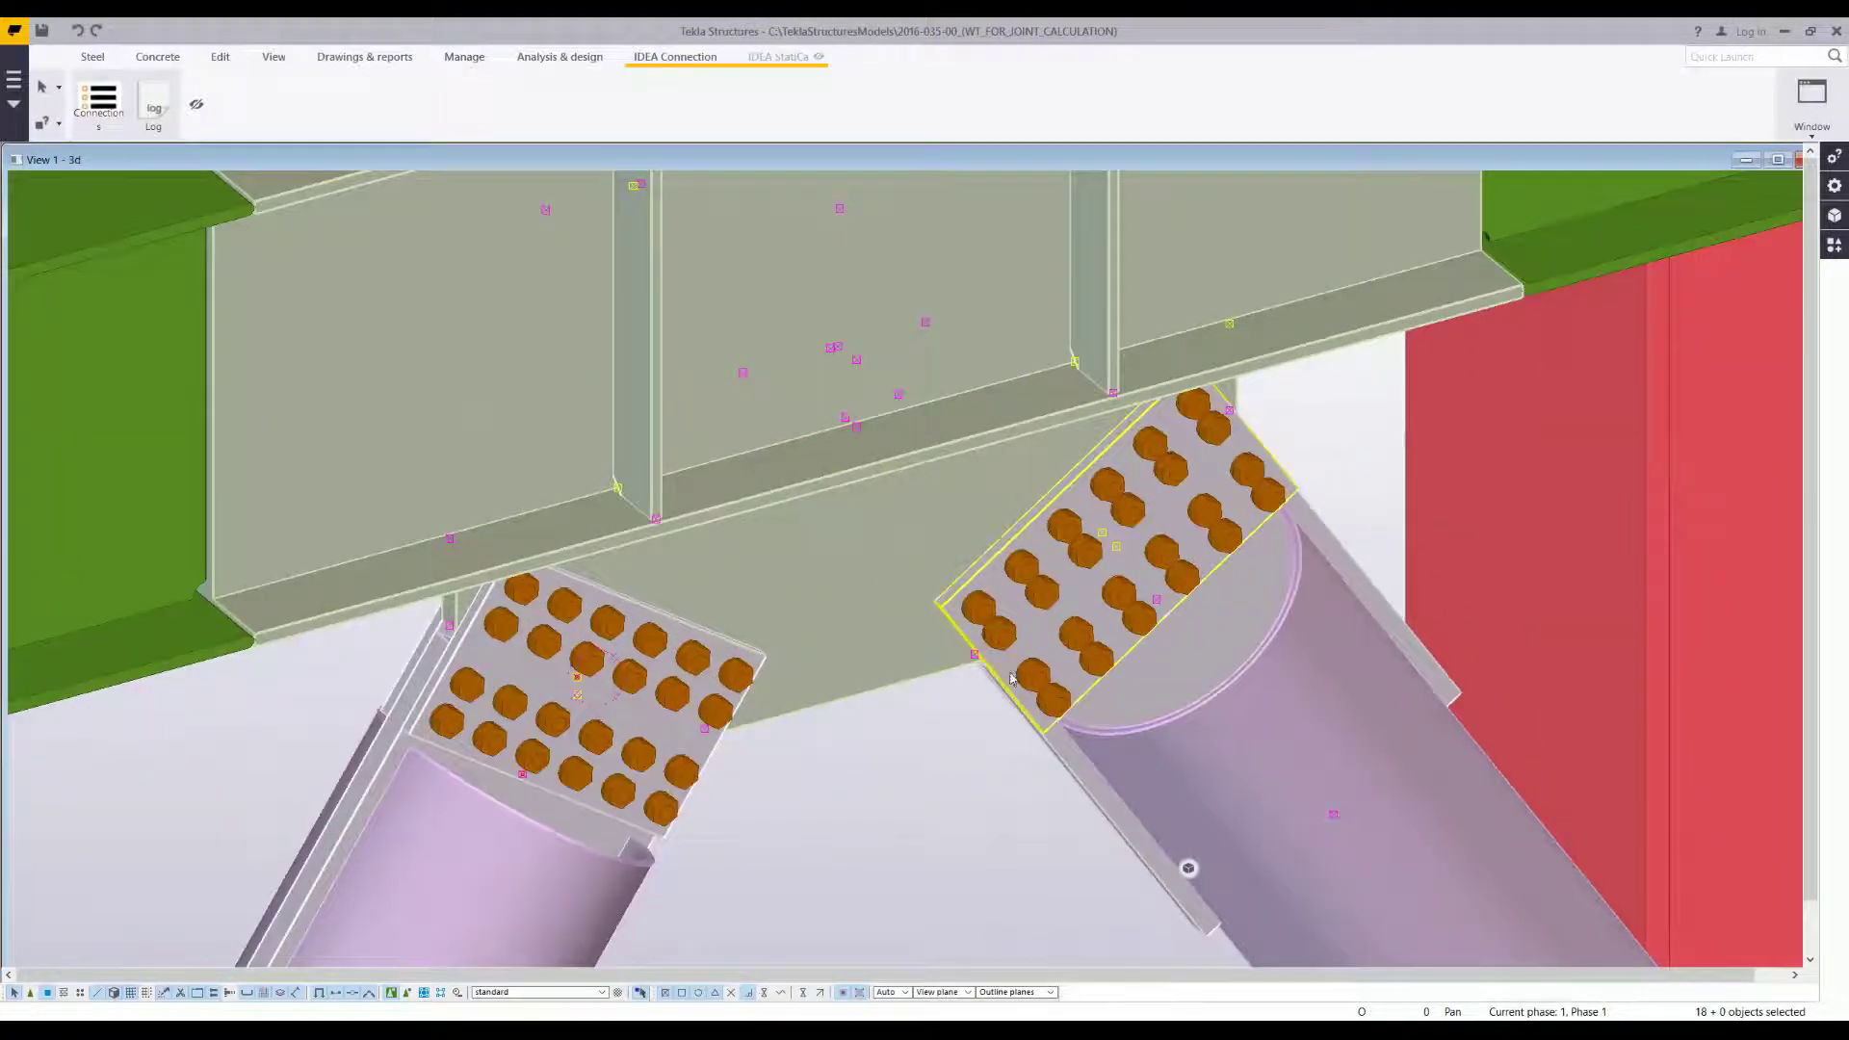
double_click(1043, 585)
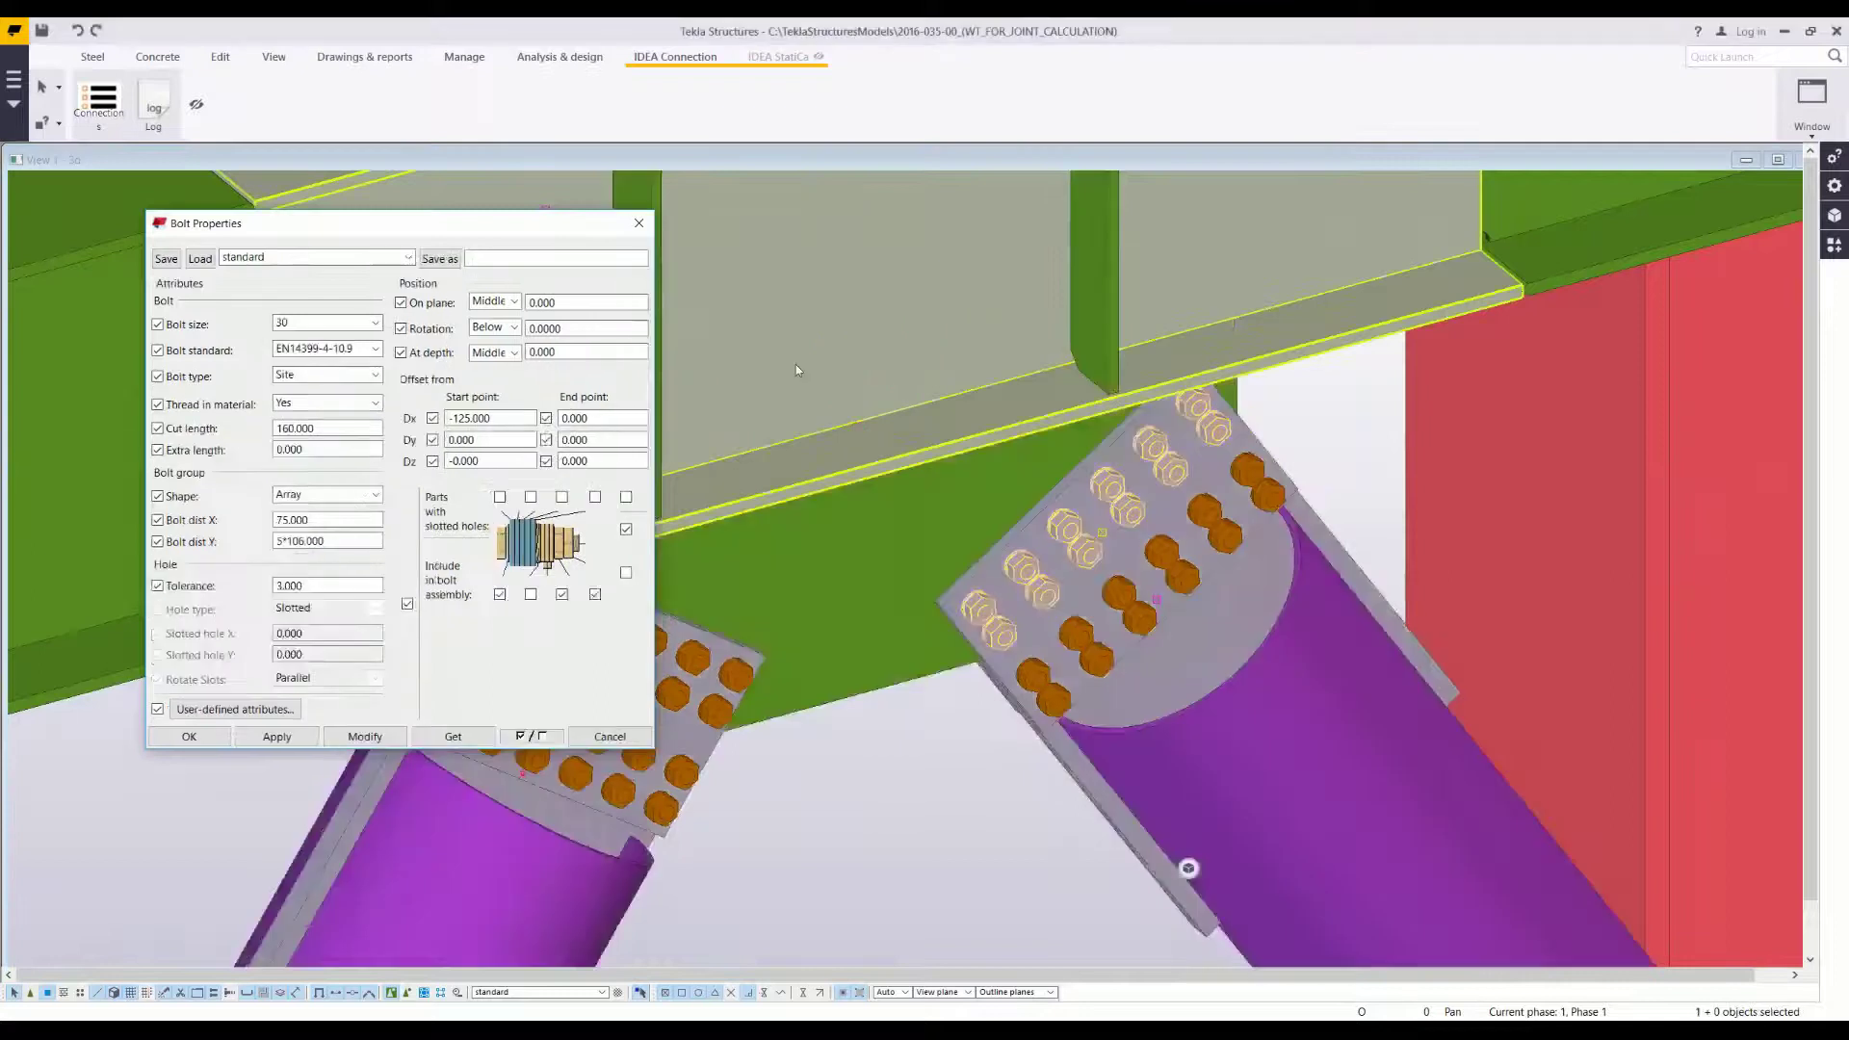
click(323, 324)
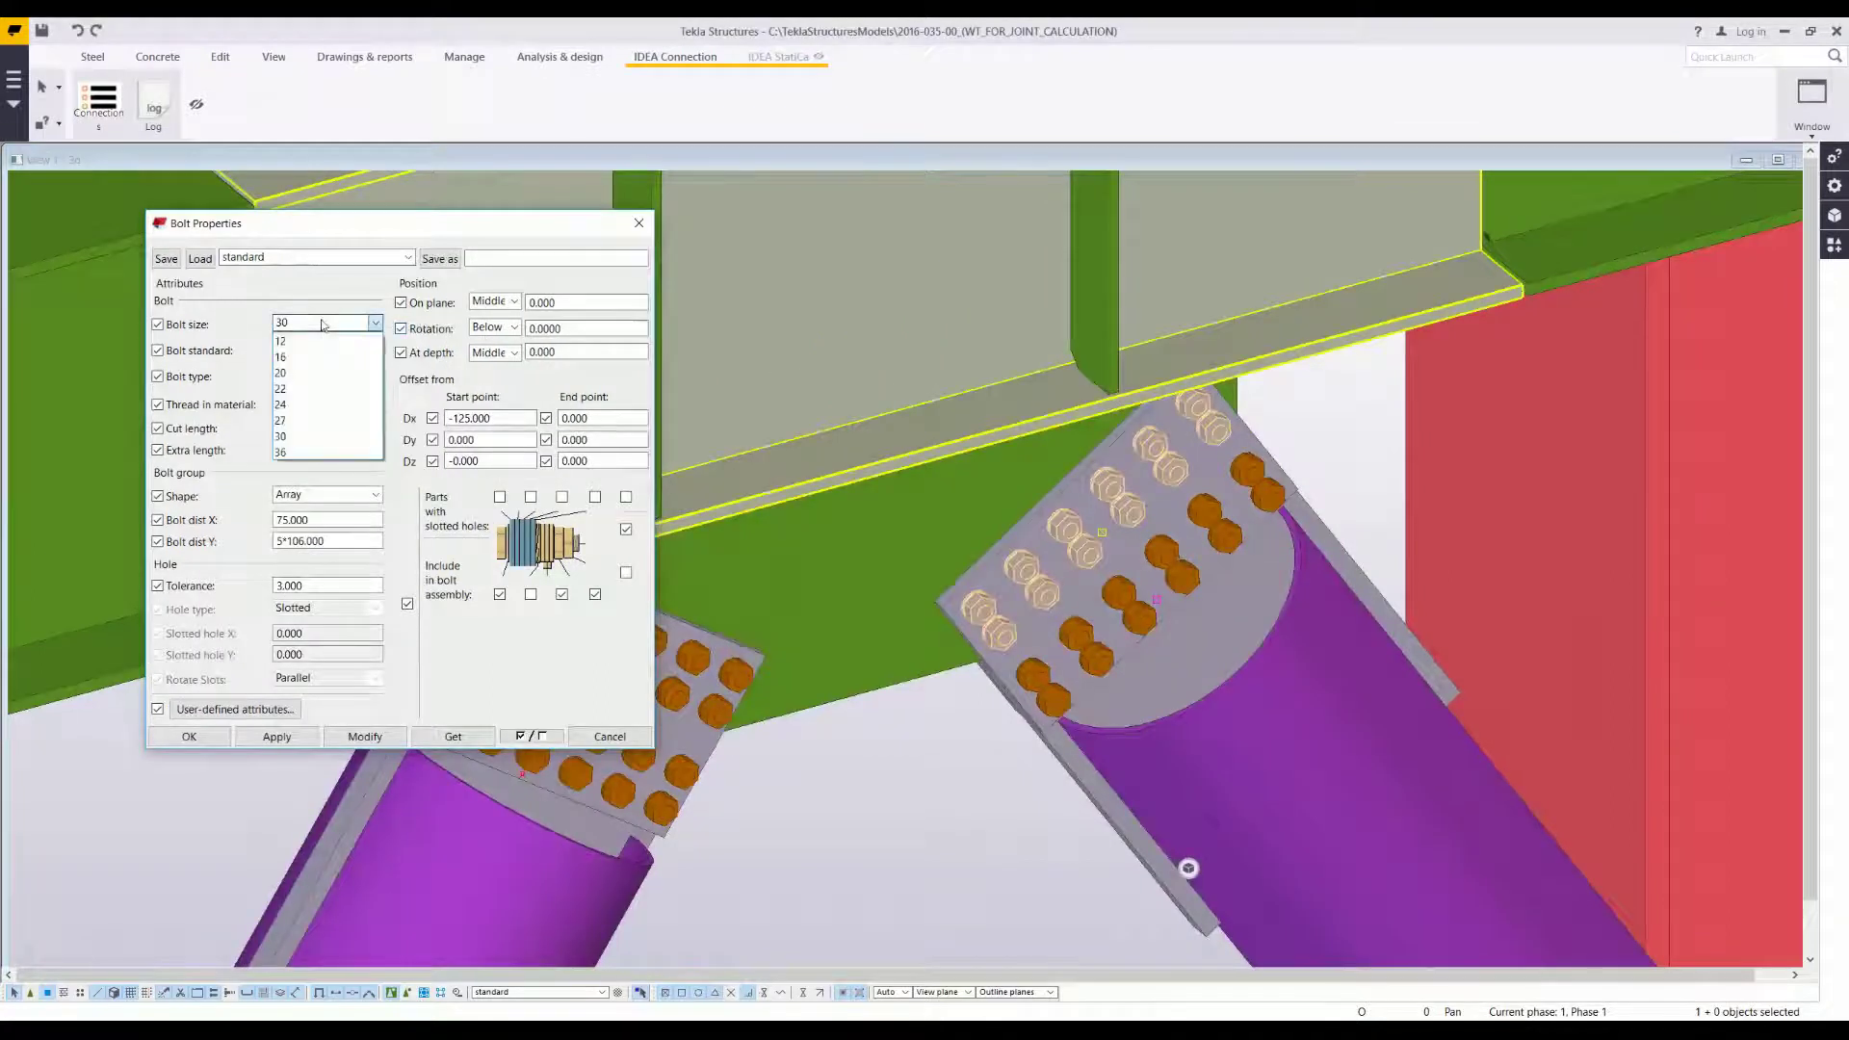
click(313, 389)
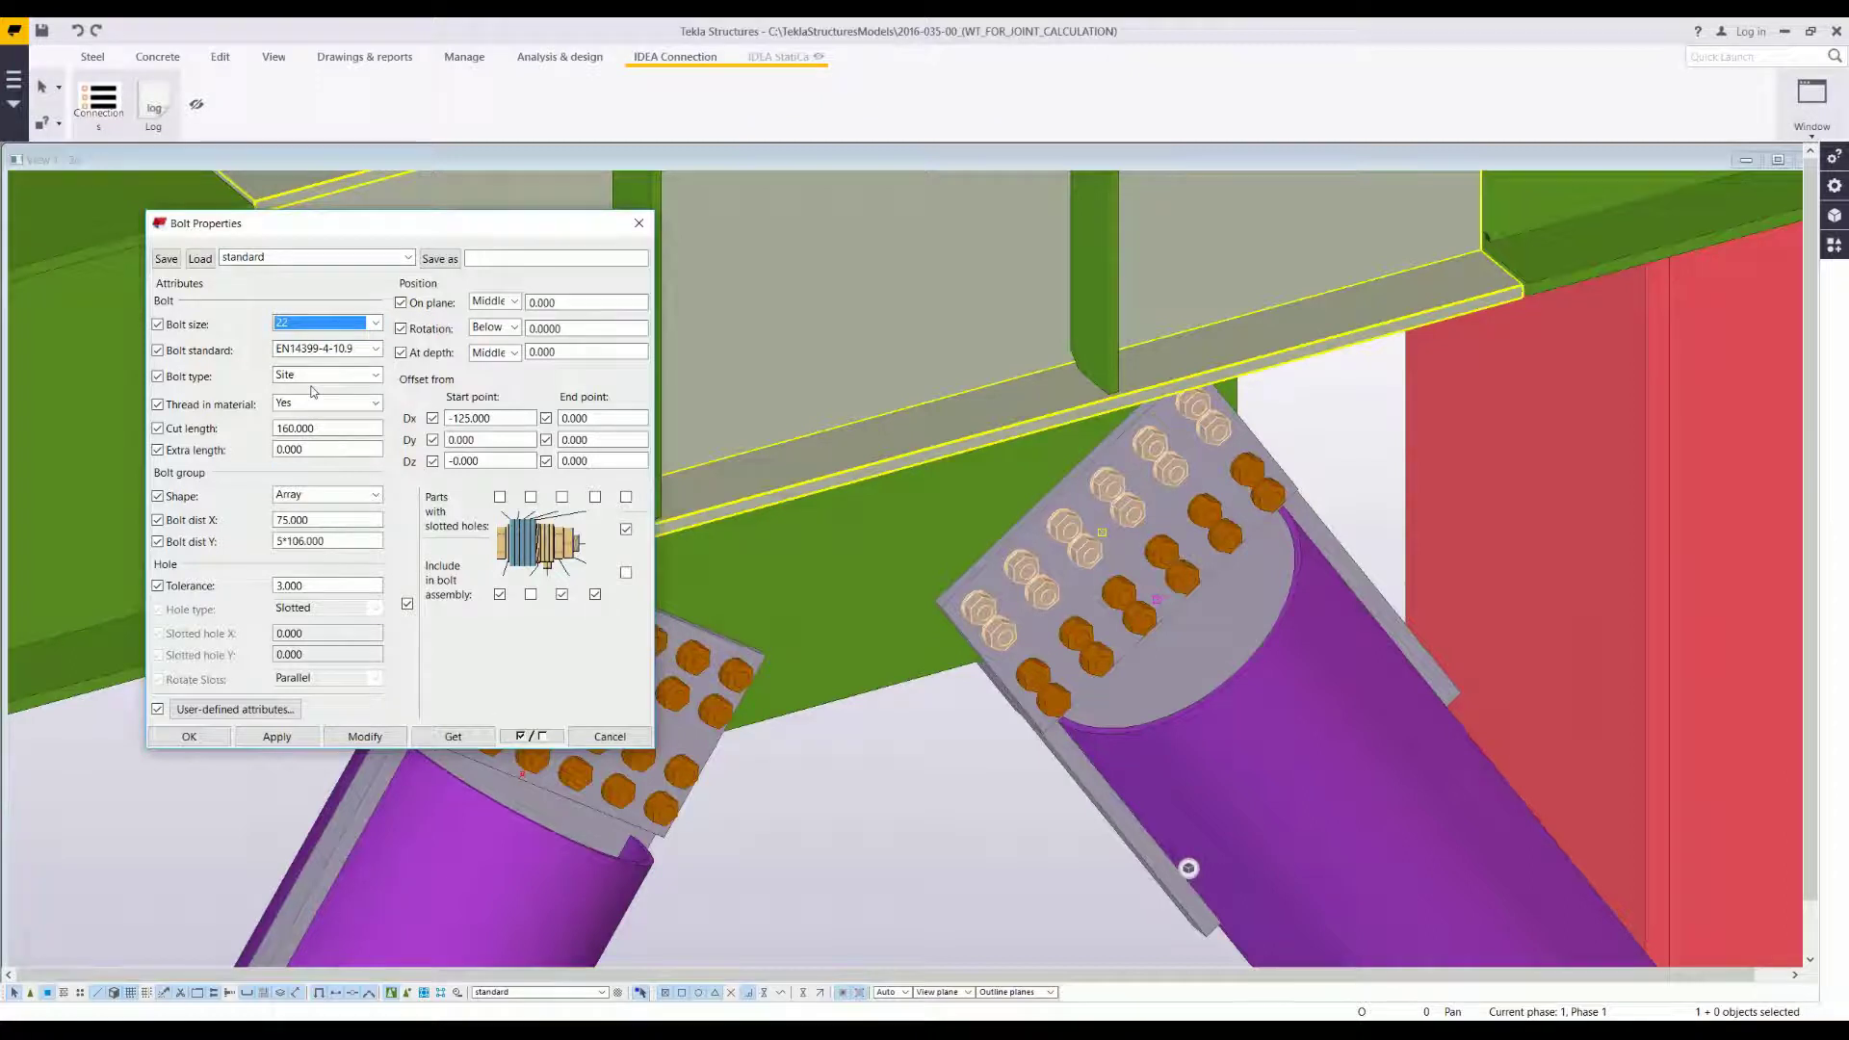
click(370, 739)
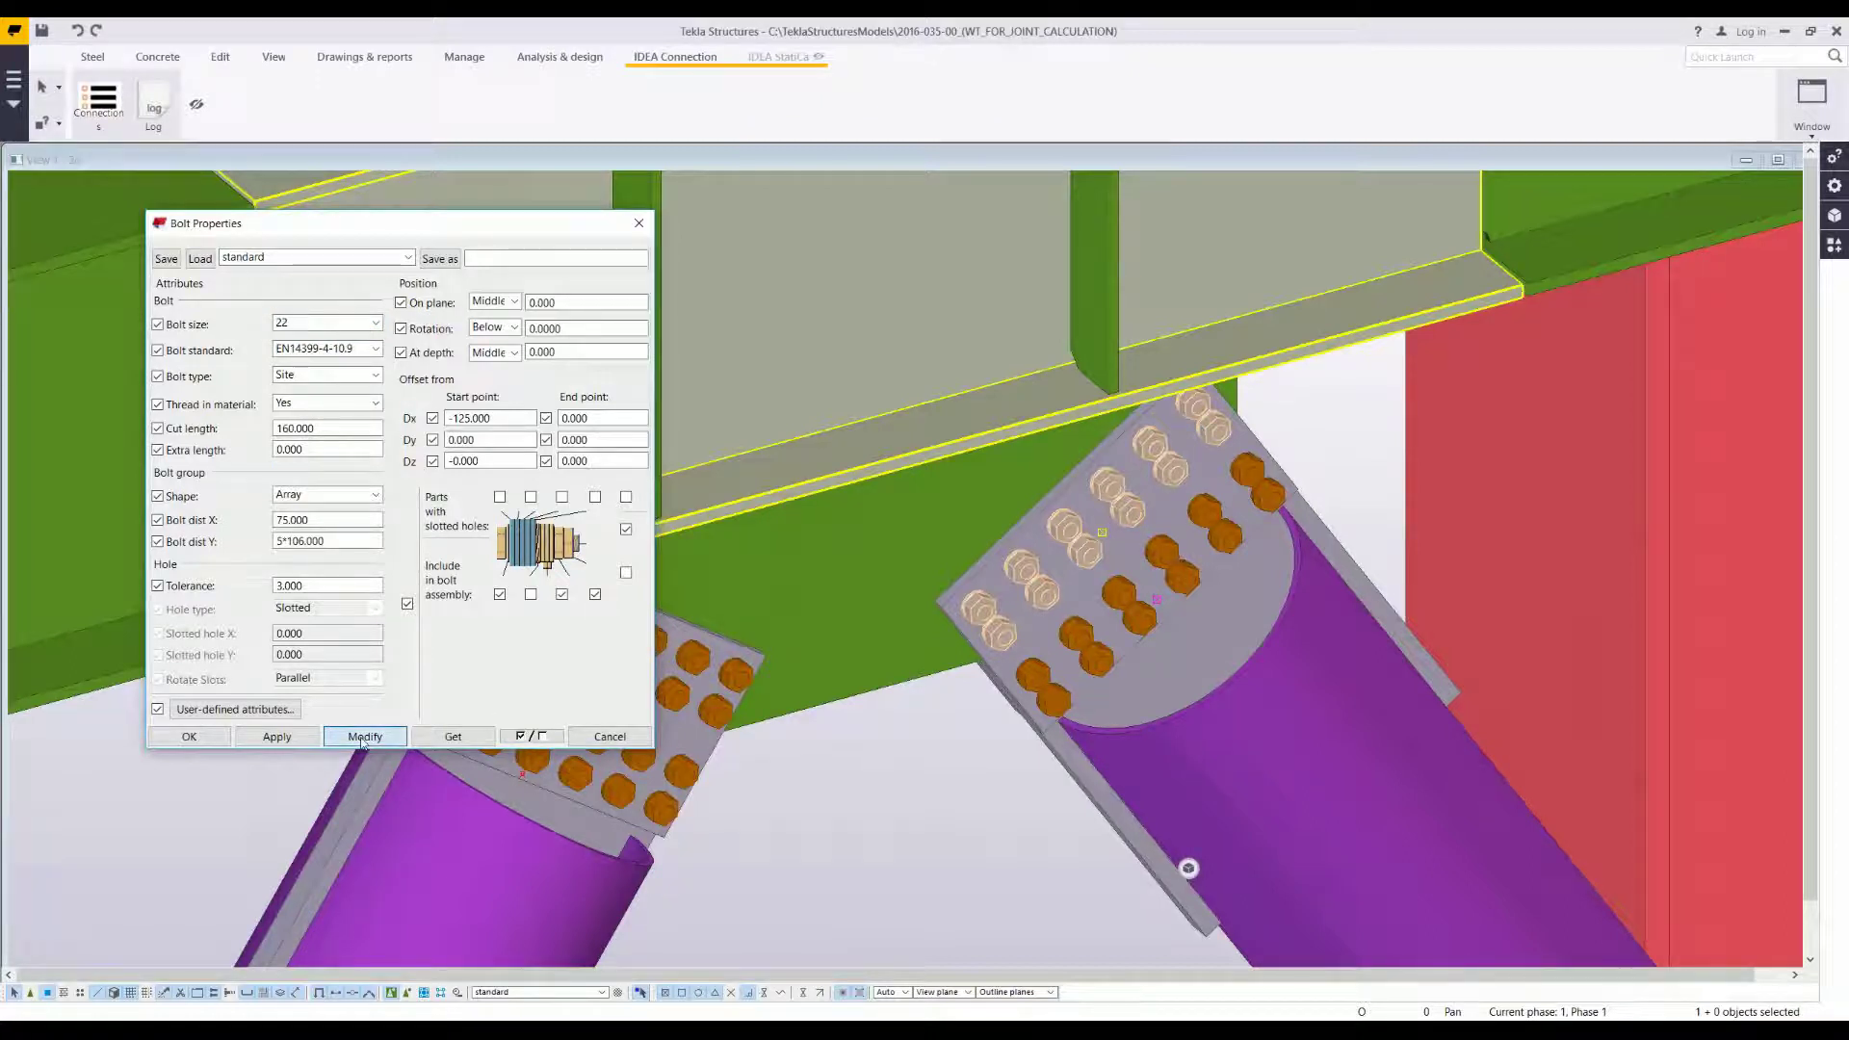
click(188, 736)
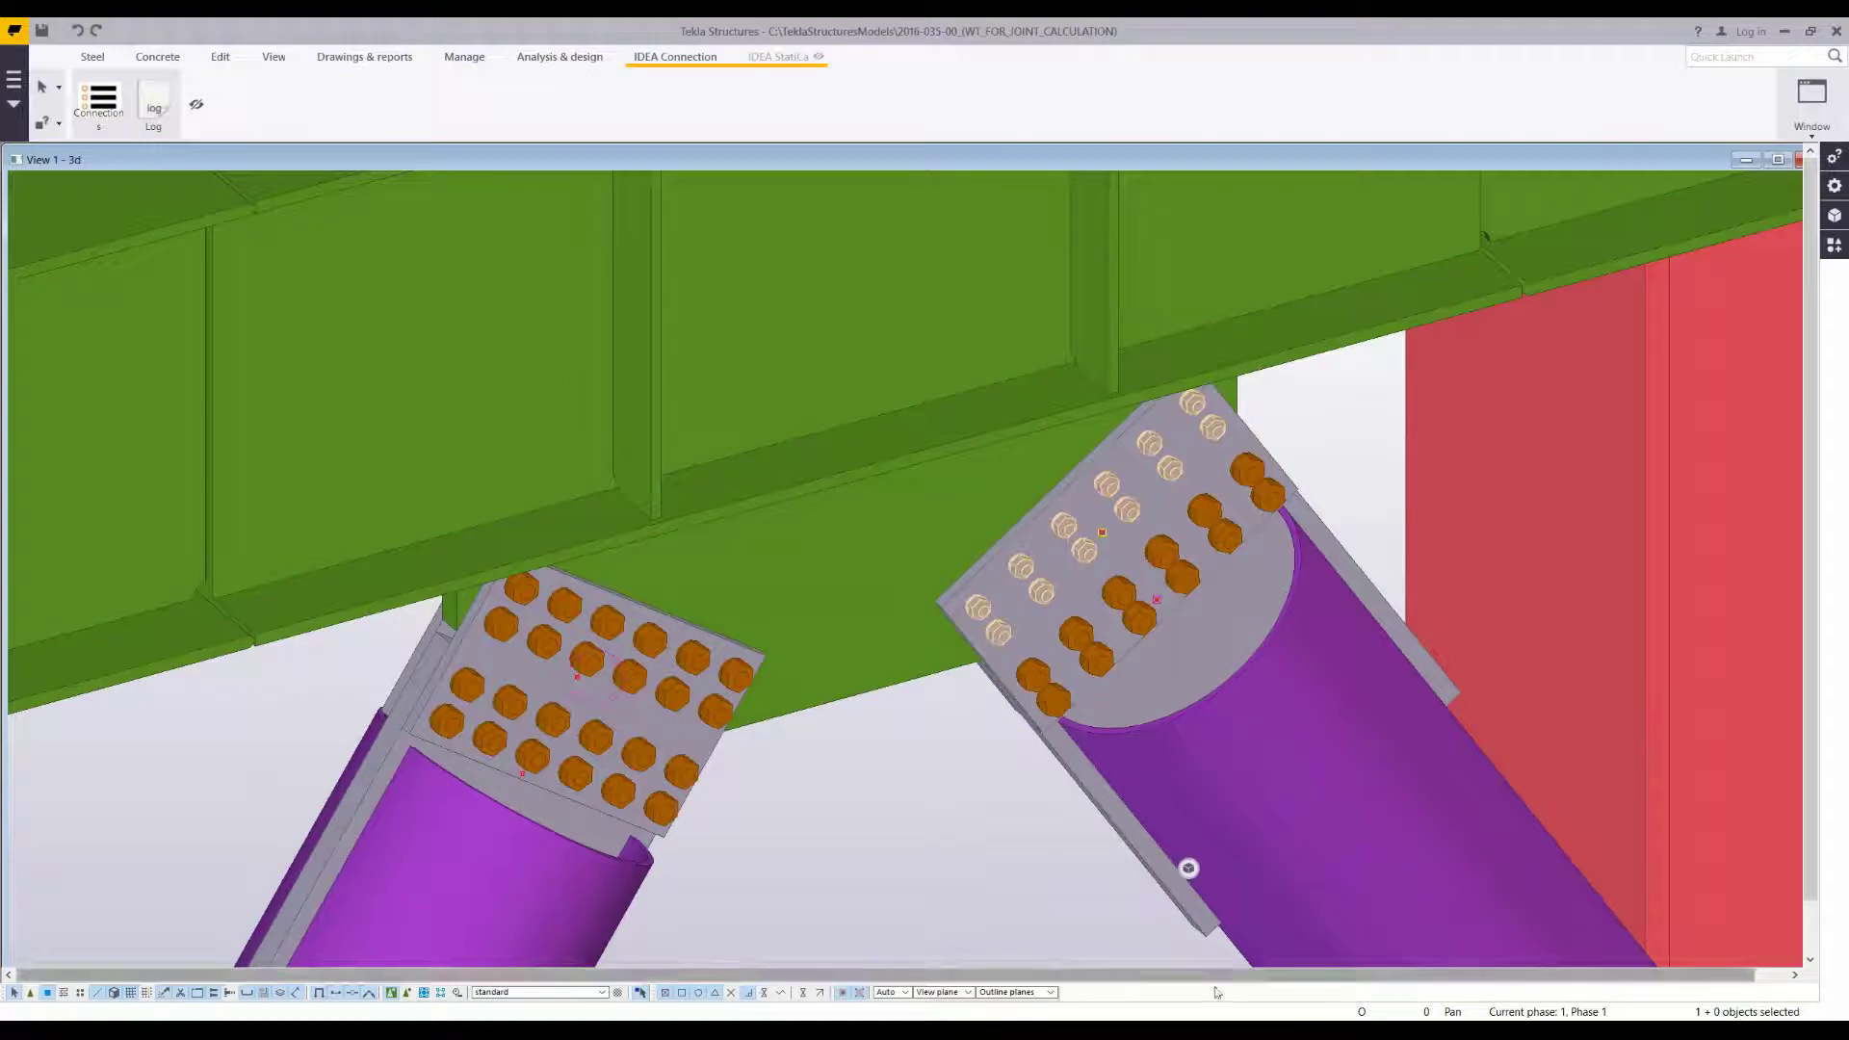
- Switch to the IDEA StatiCa link, update connection CON1 from the modified Tekla model and inspect the right brace's bolts
mouse_move(1315, 1018)
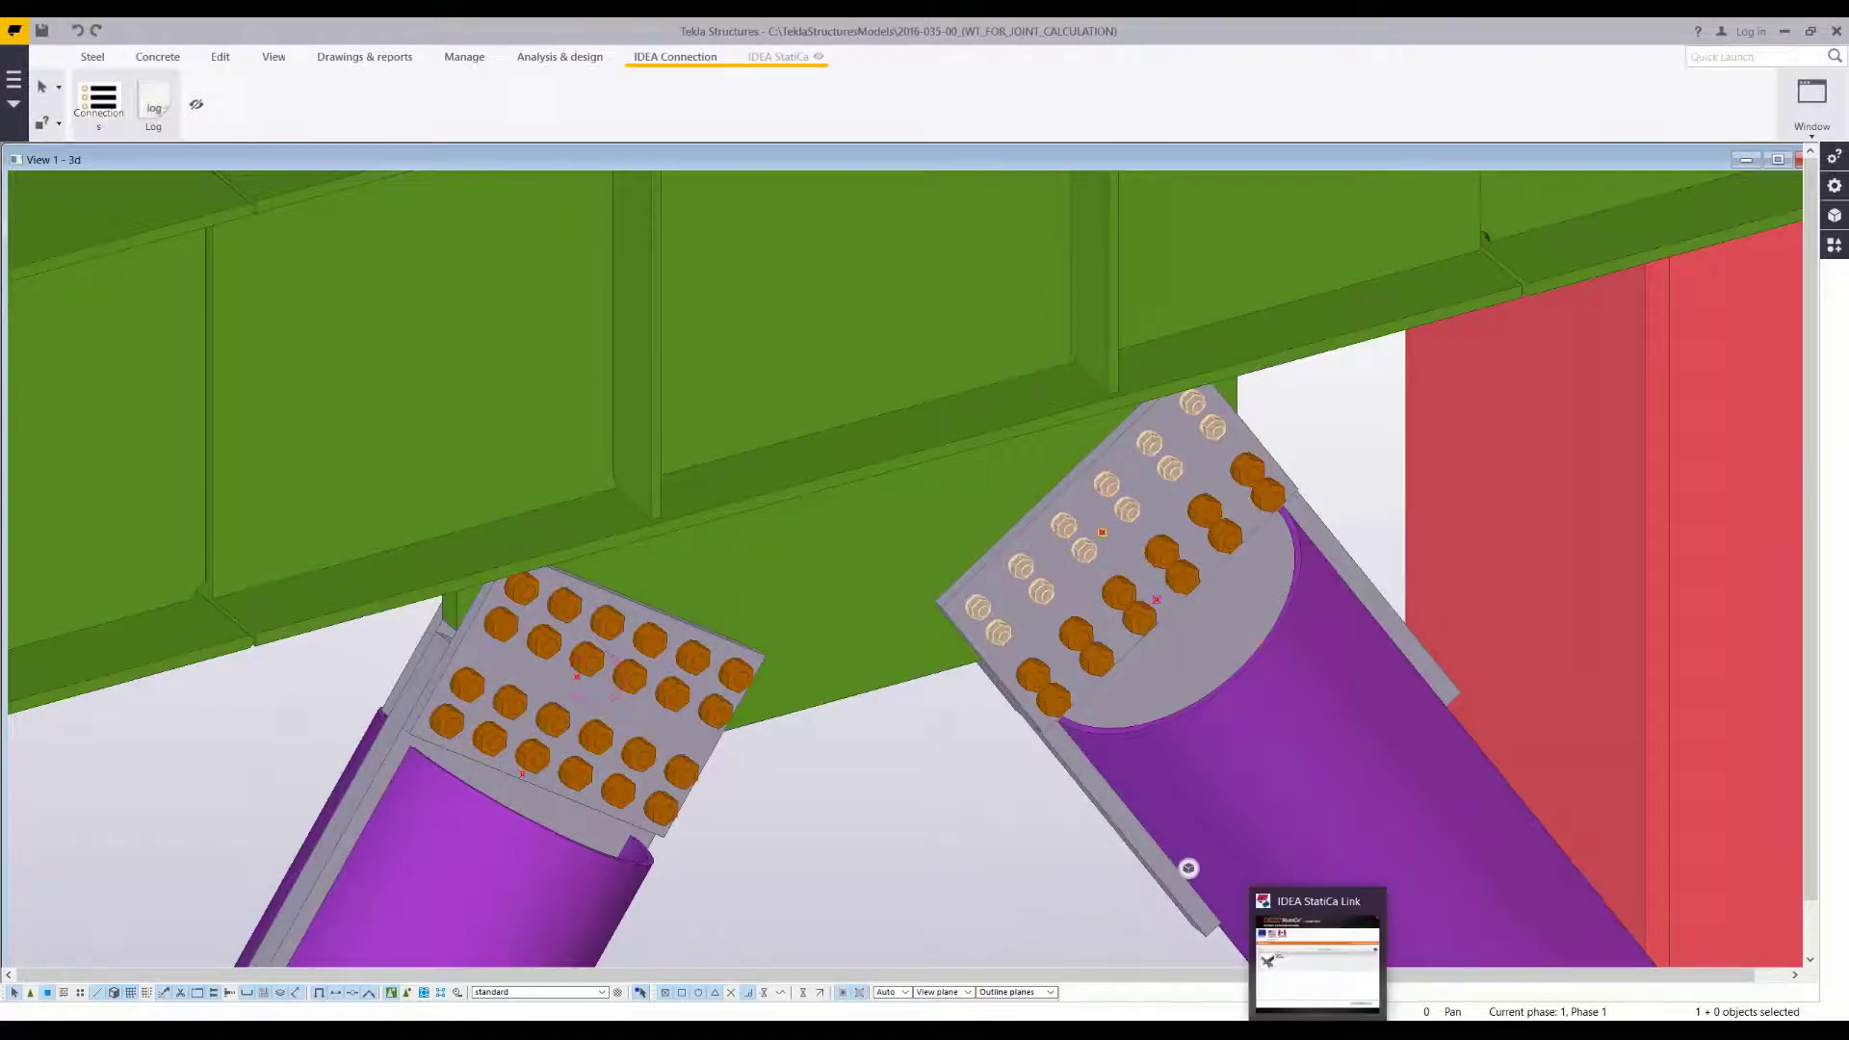
click(1319, 949)
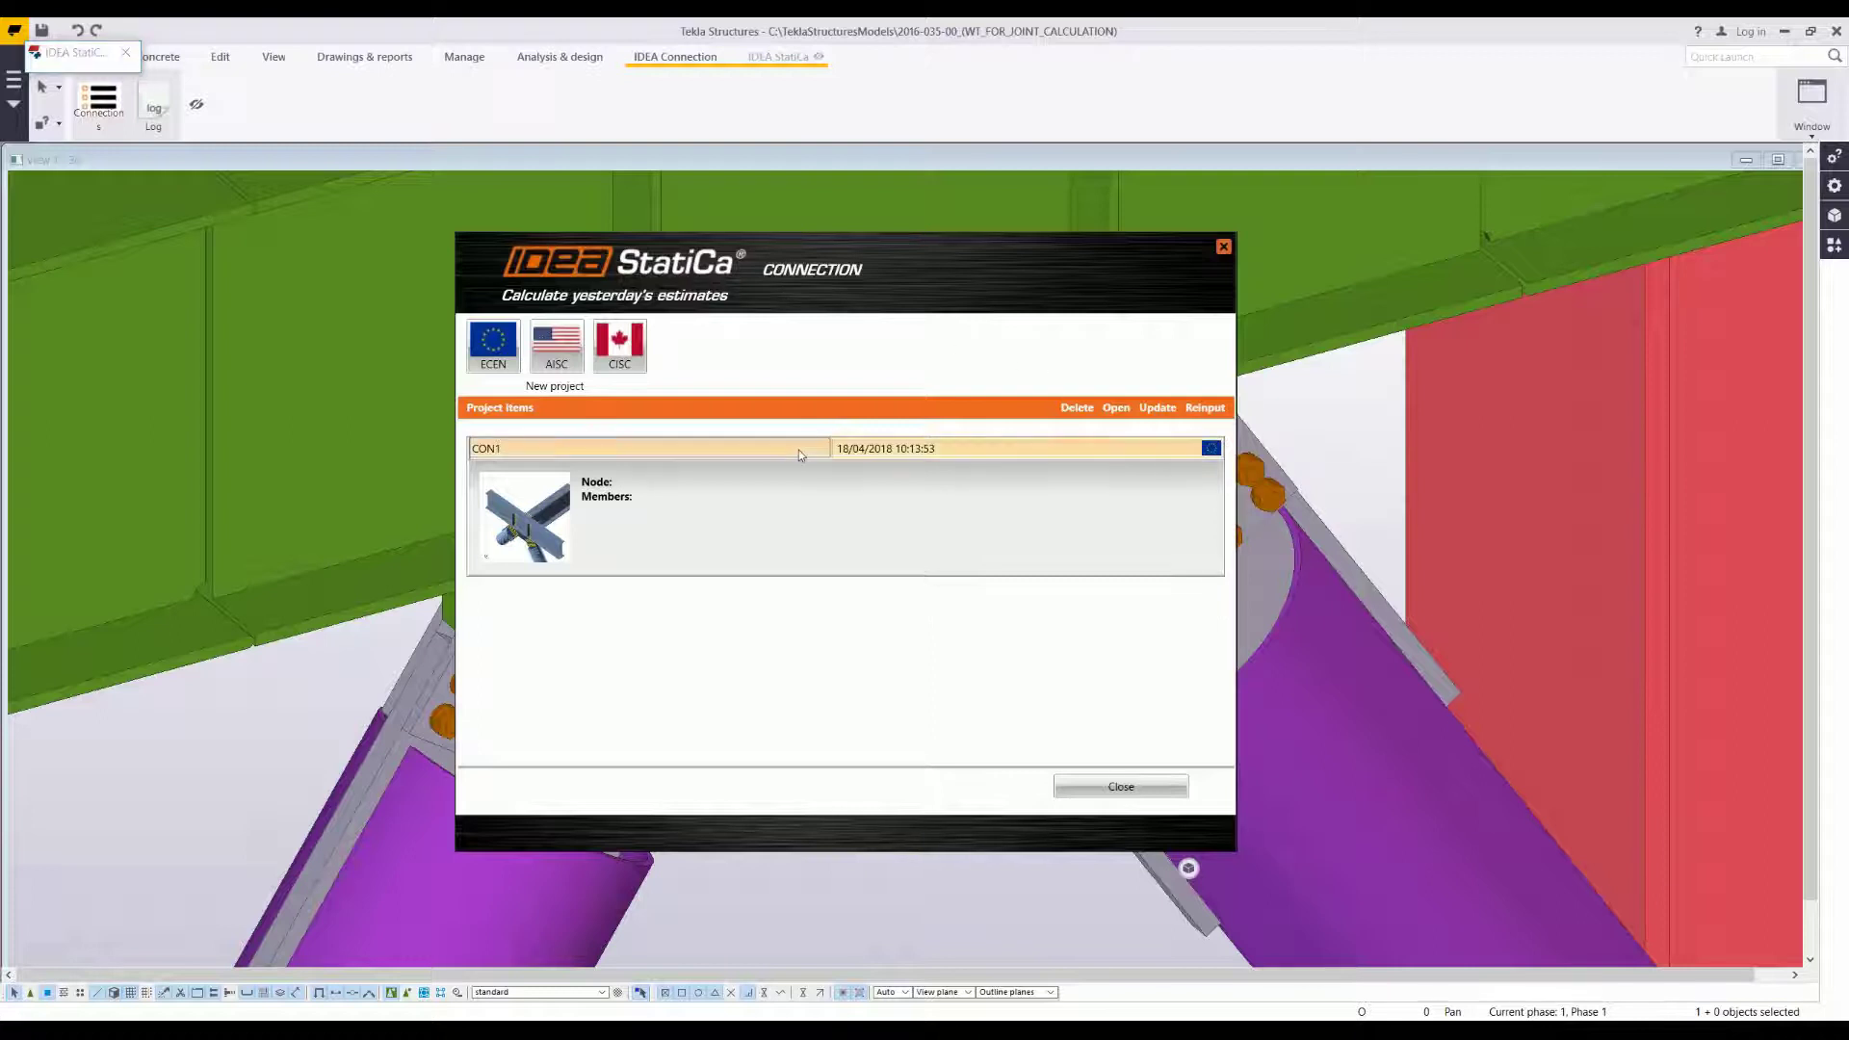
click(1158, 415)
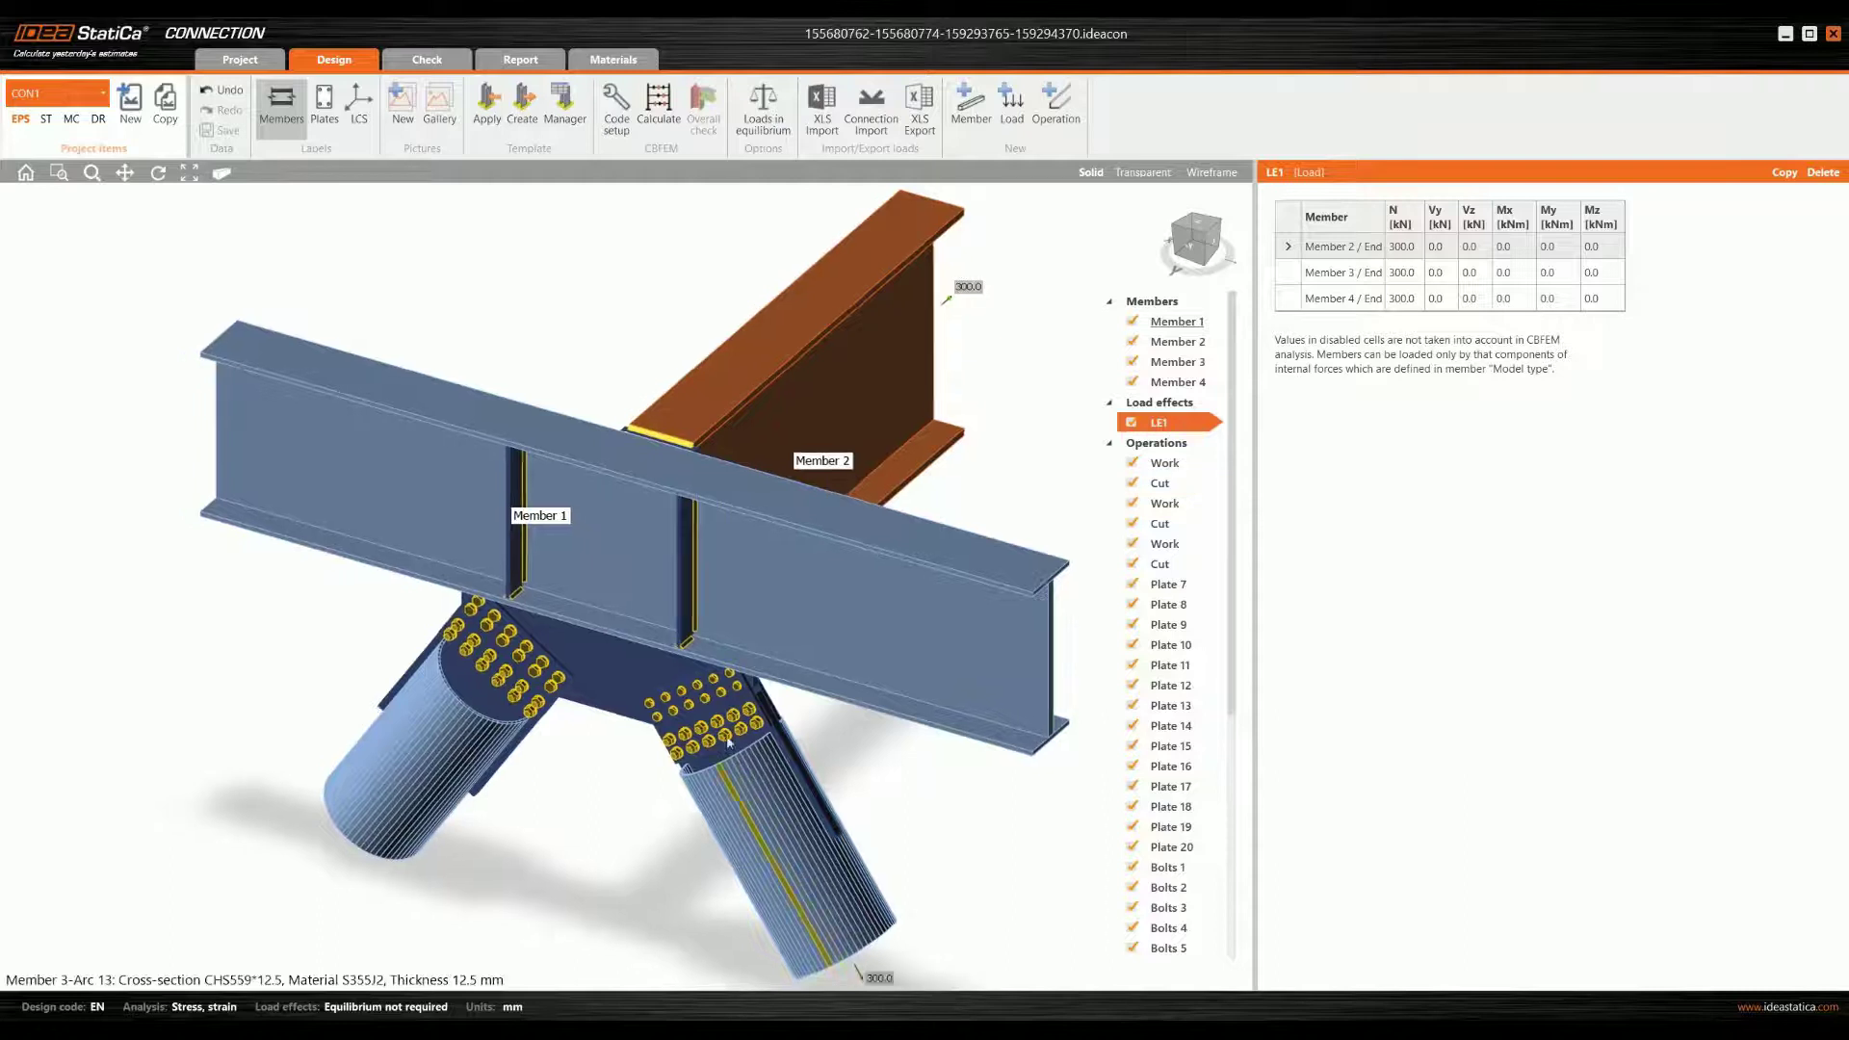
scroll(715, 717, up, 3)
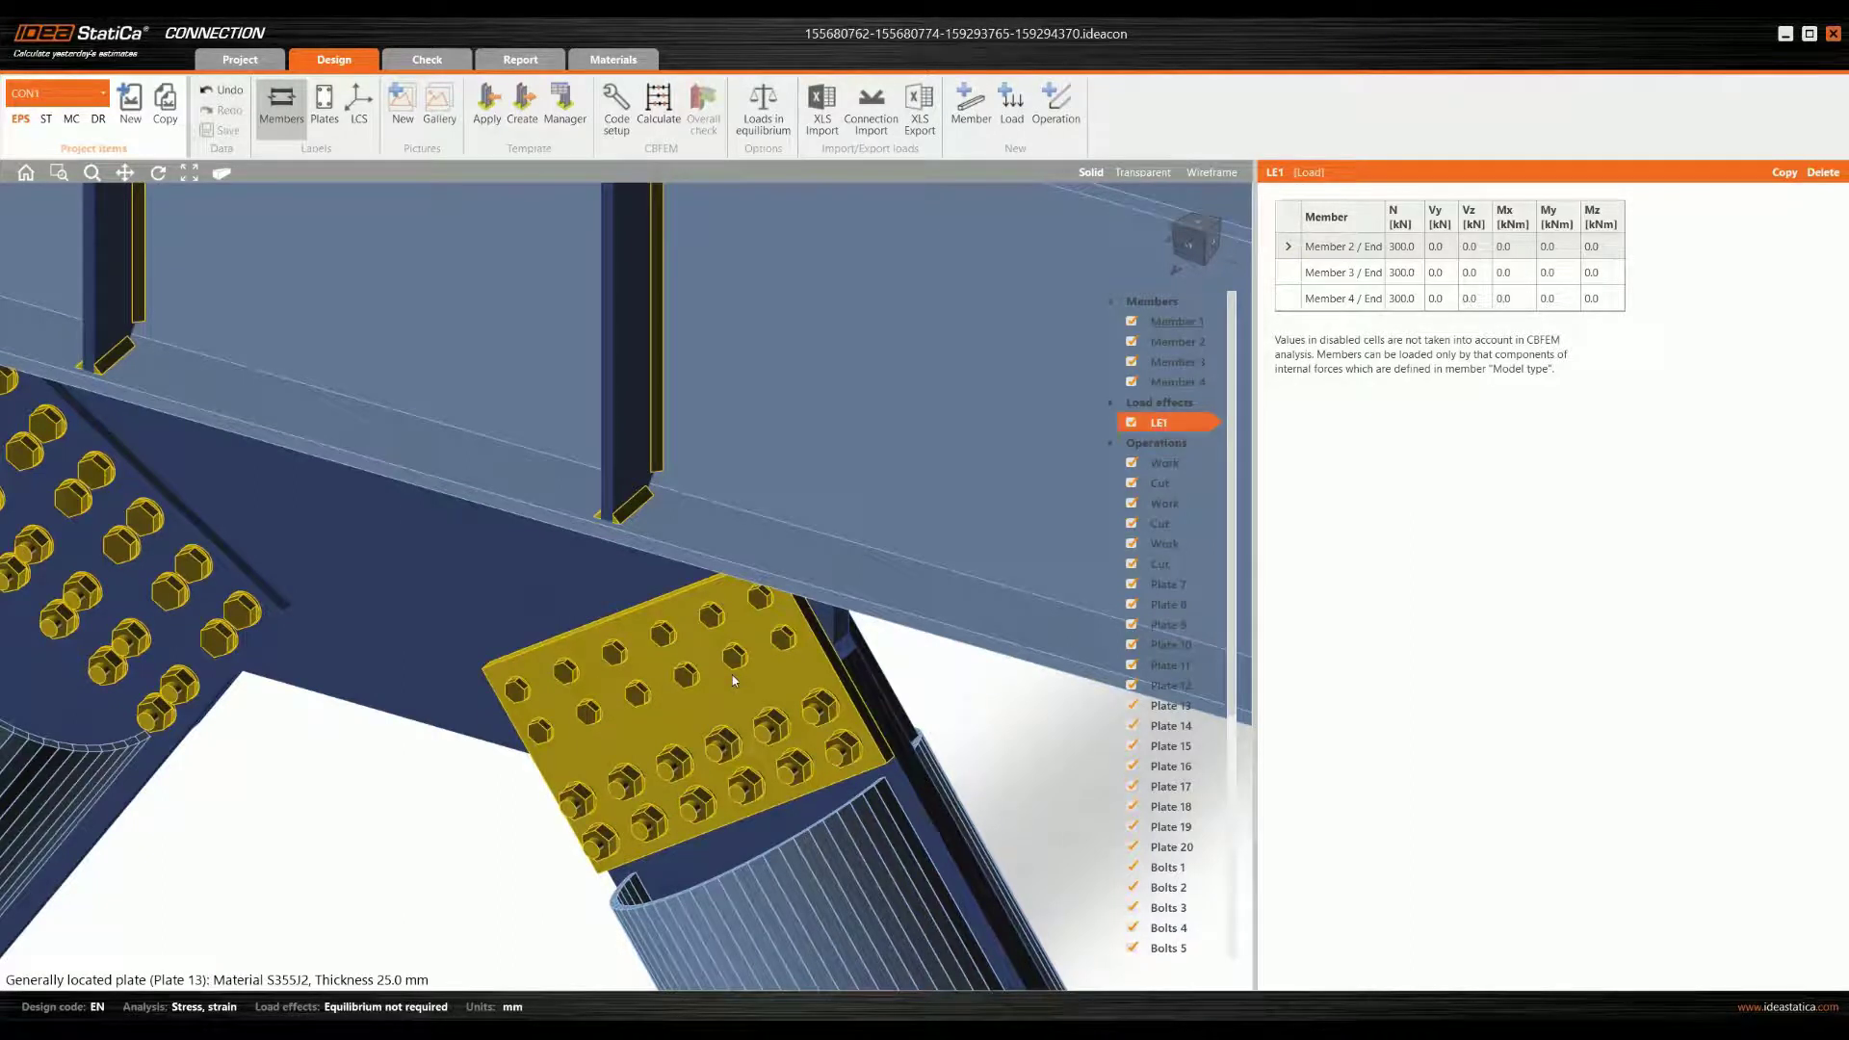
scroll(613, 681, down, 5)
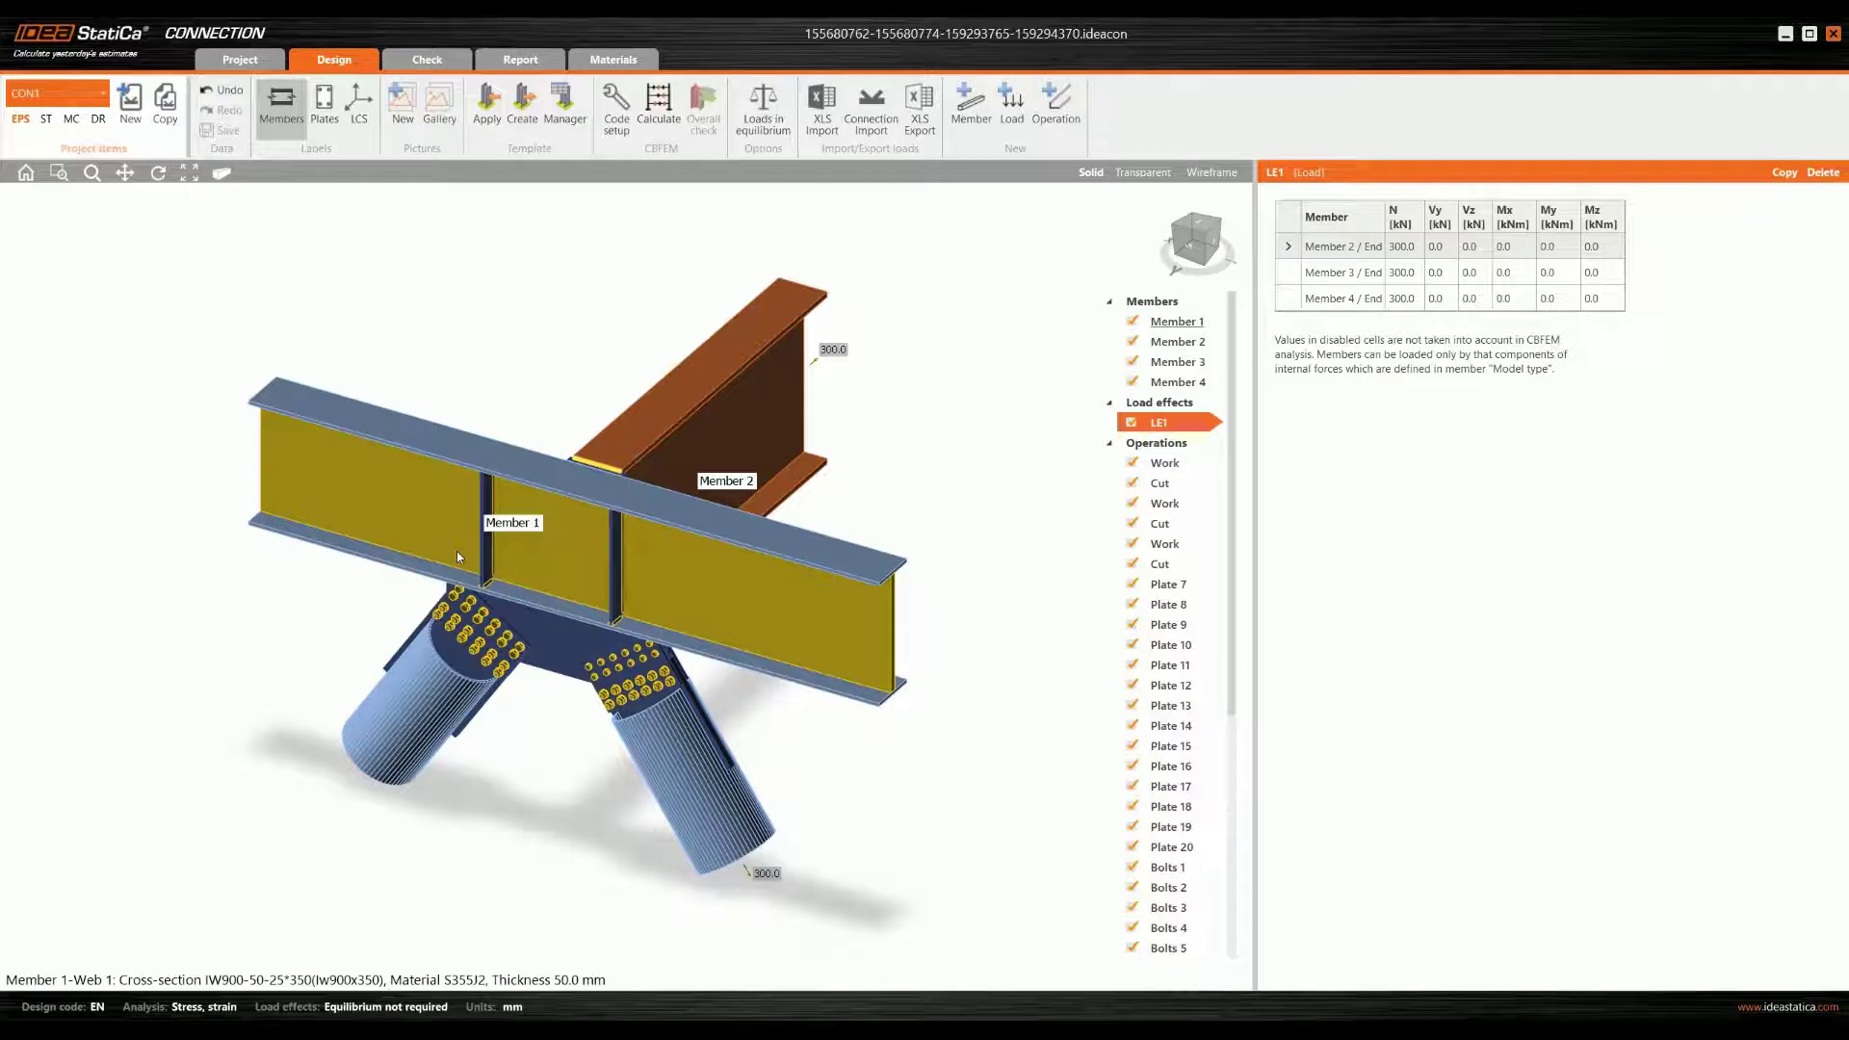
click(1404, 246)
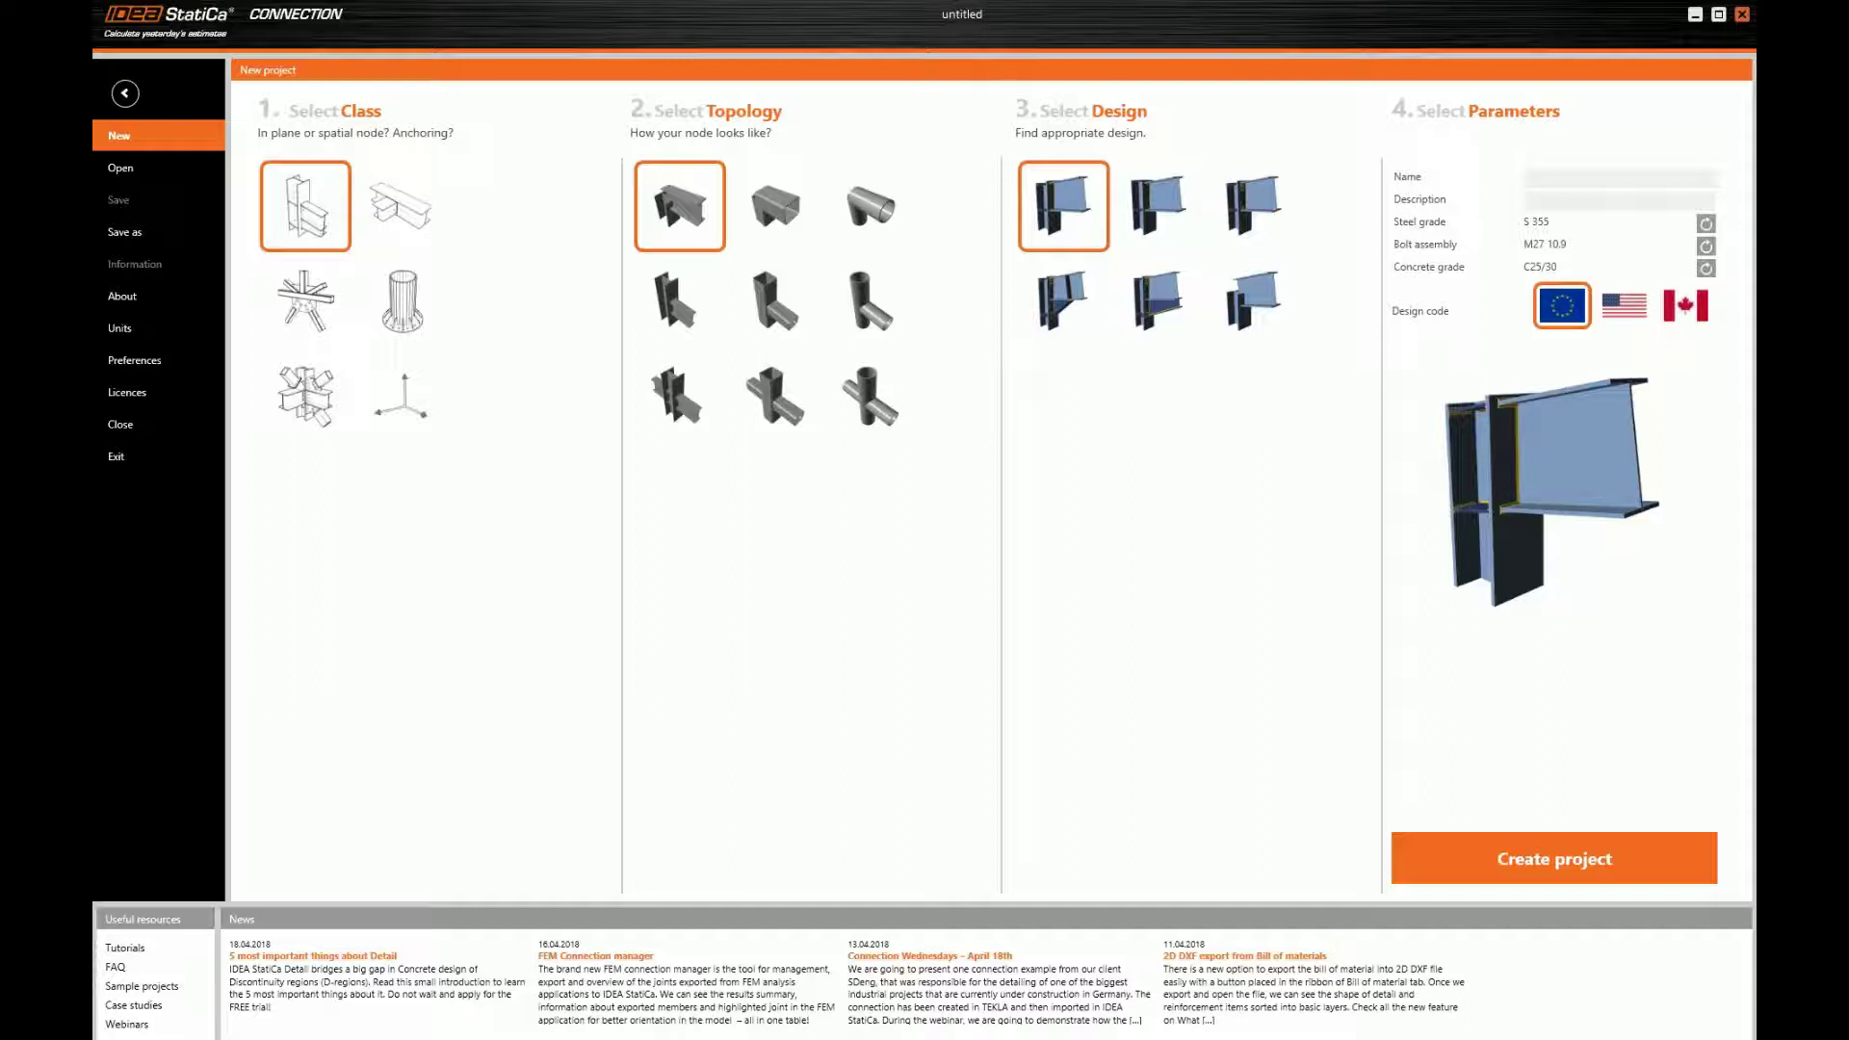
- Create a blank connection project and start a new member with a welded I cross-section
click(424, 418)
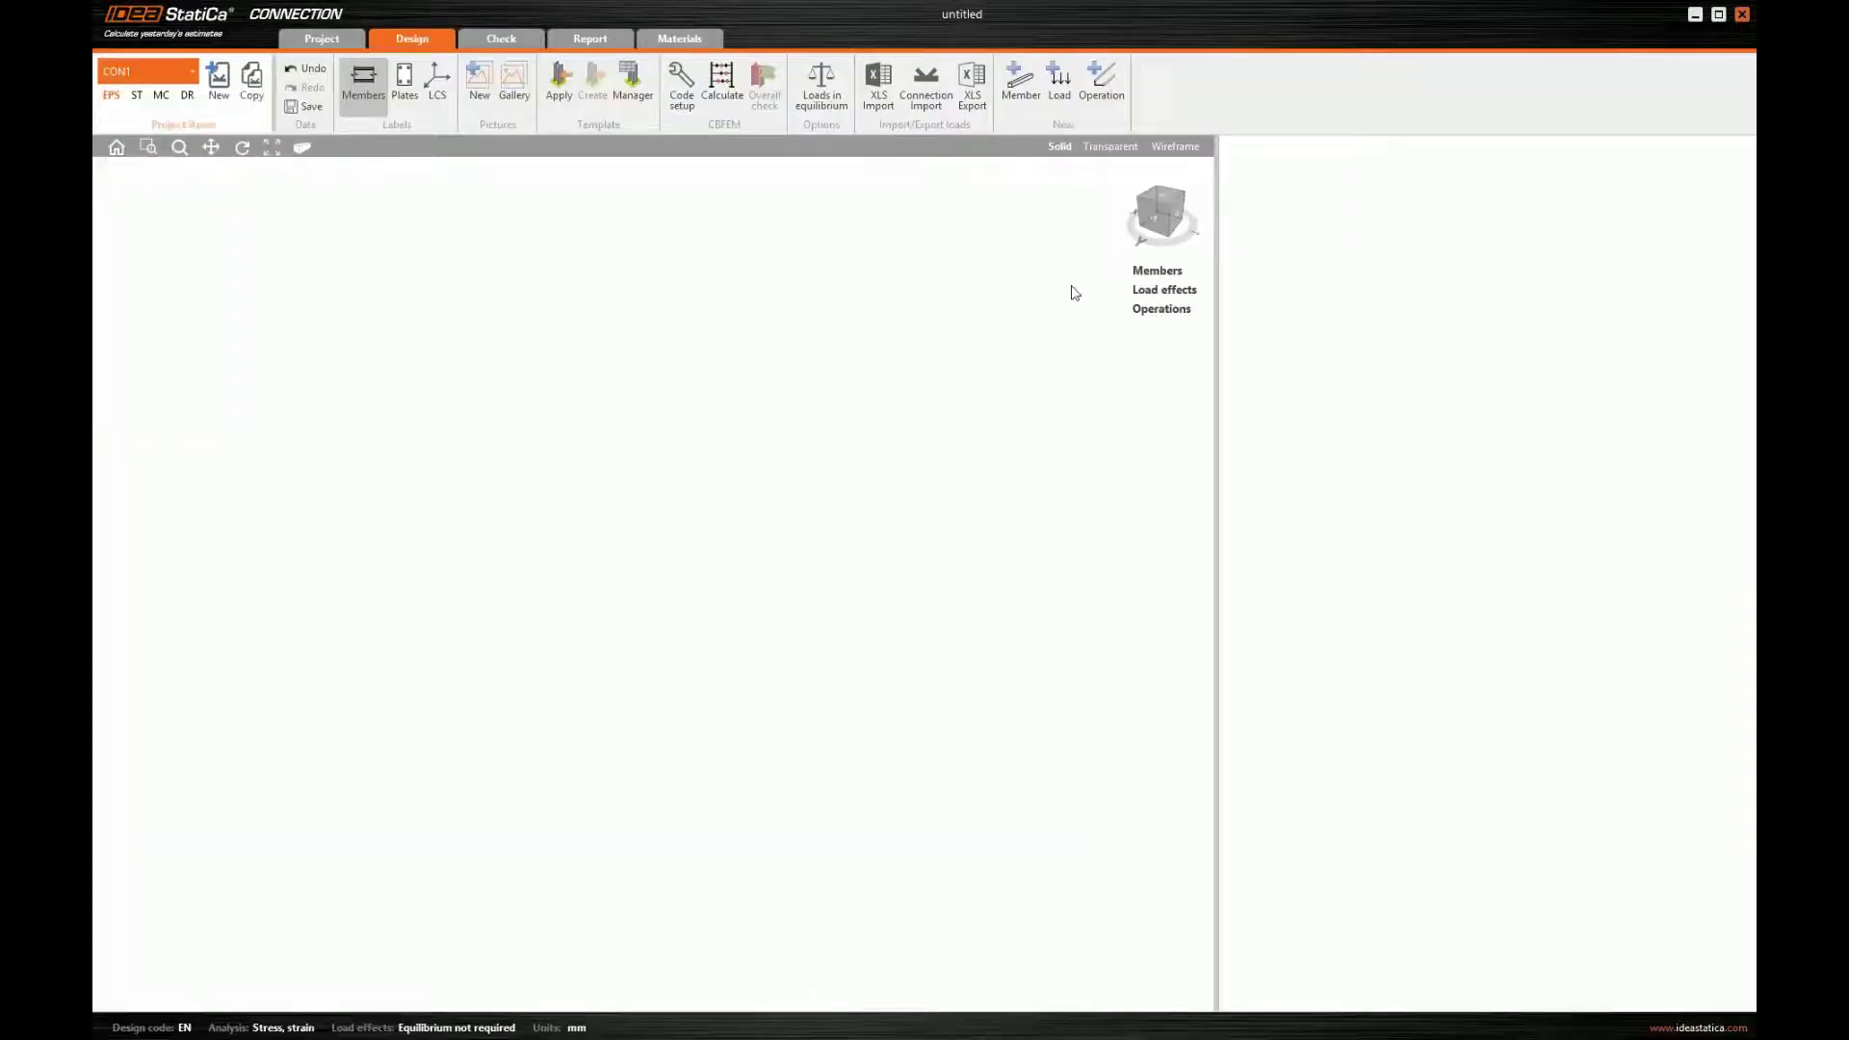
click(1009, 81)
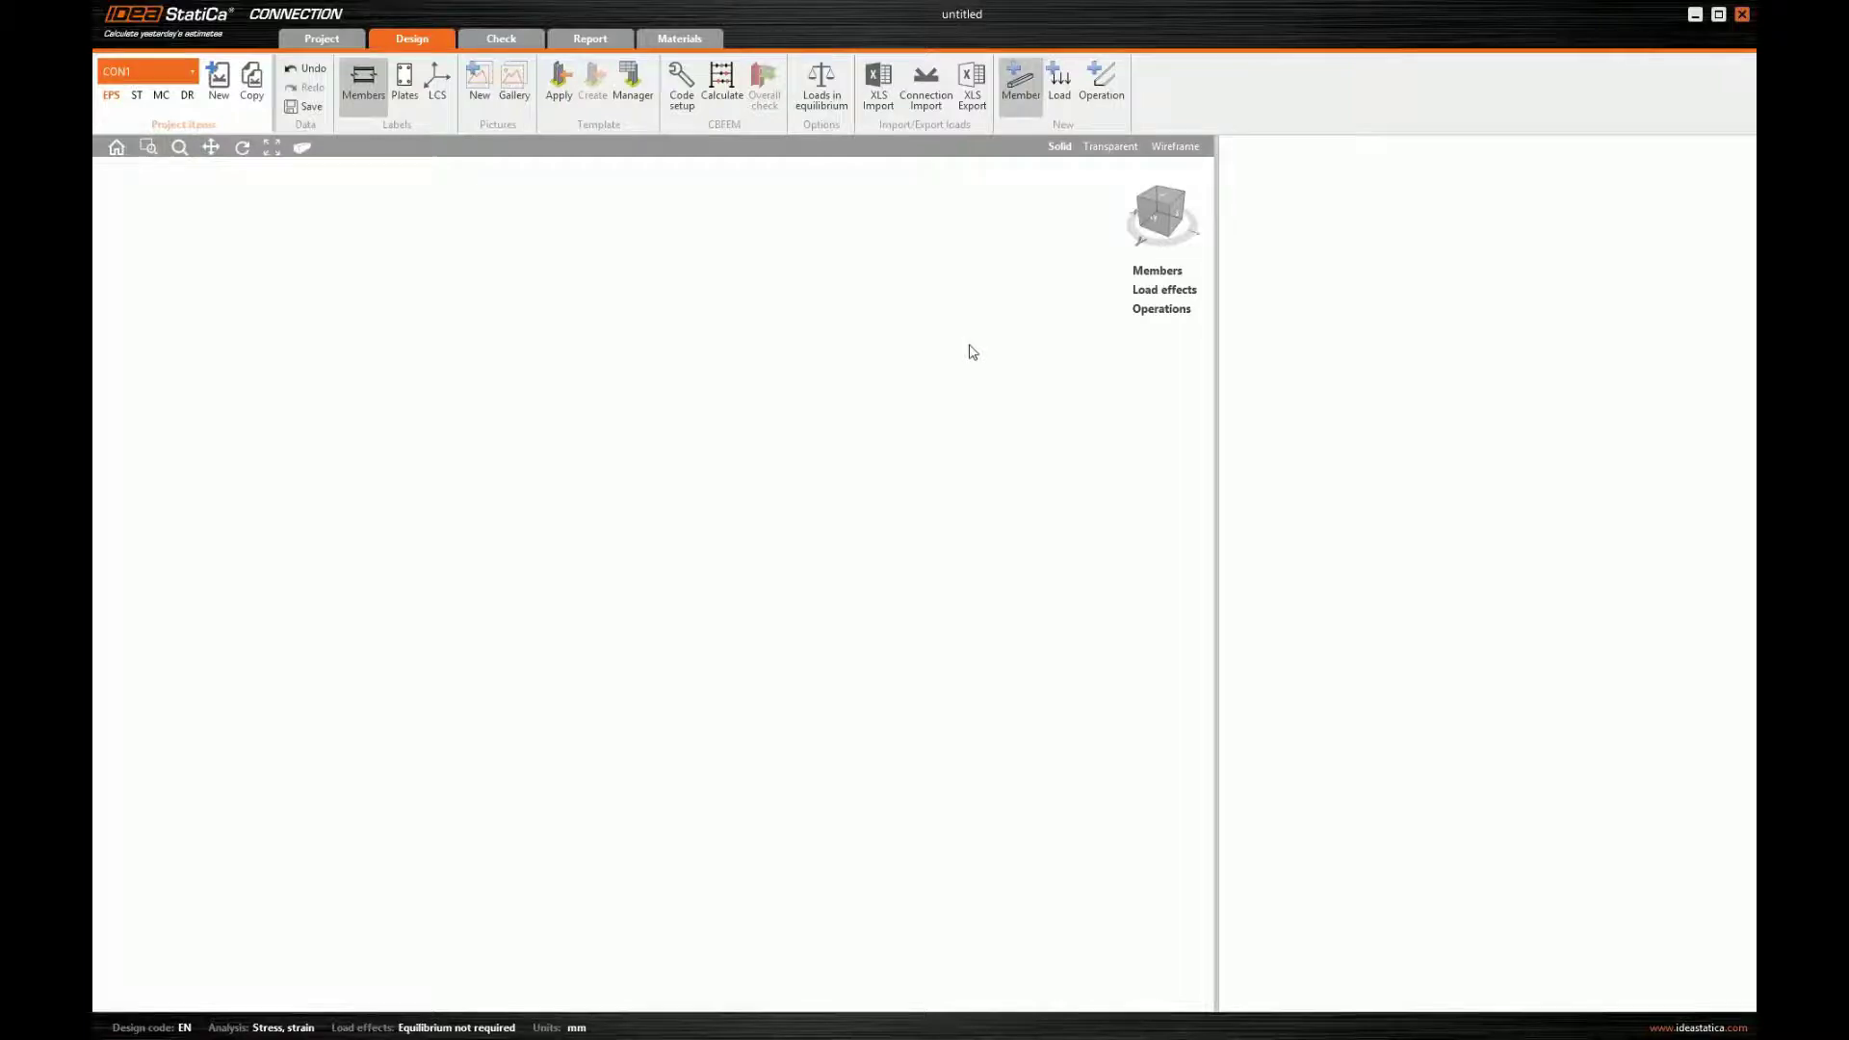
click(775, 352)
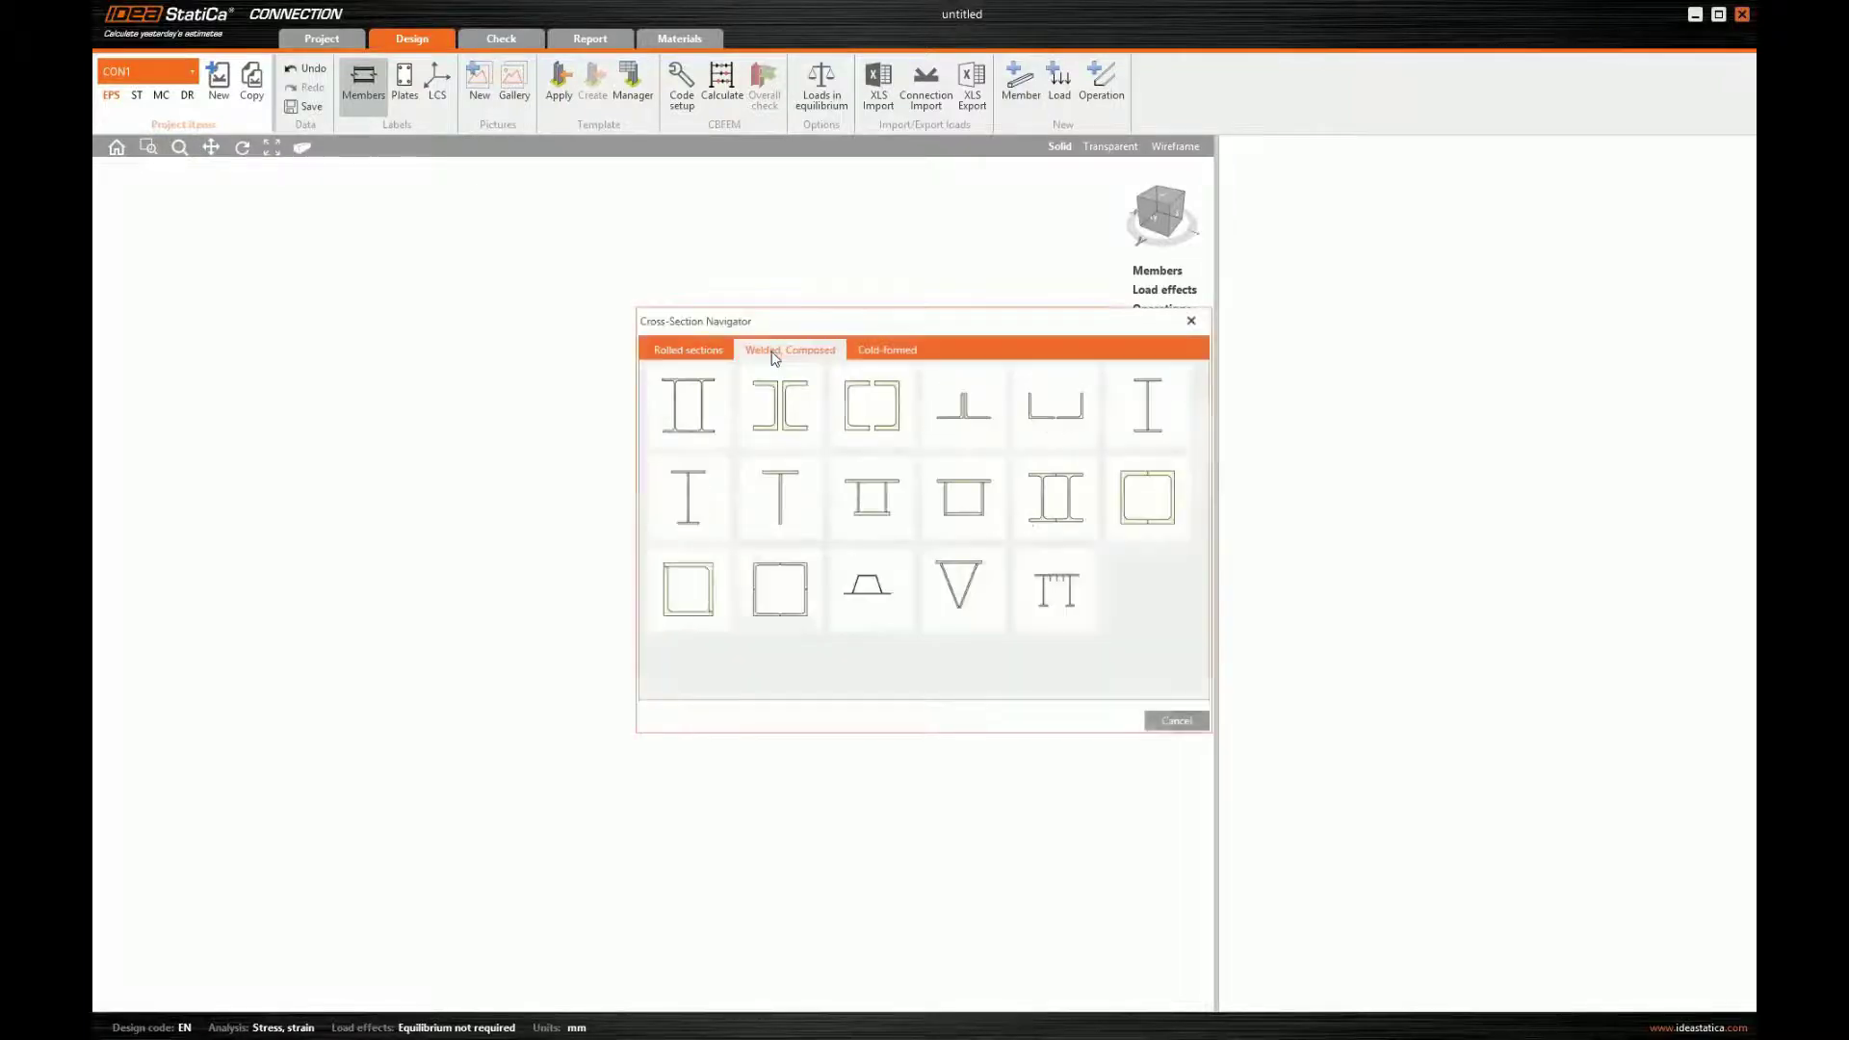
click(1162, 427)
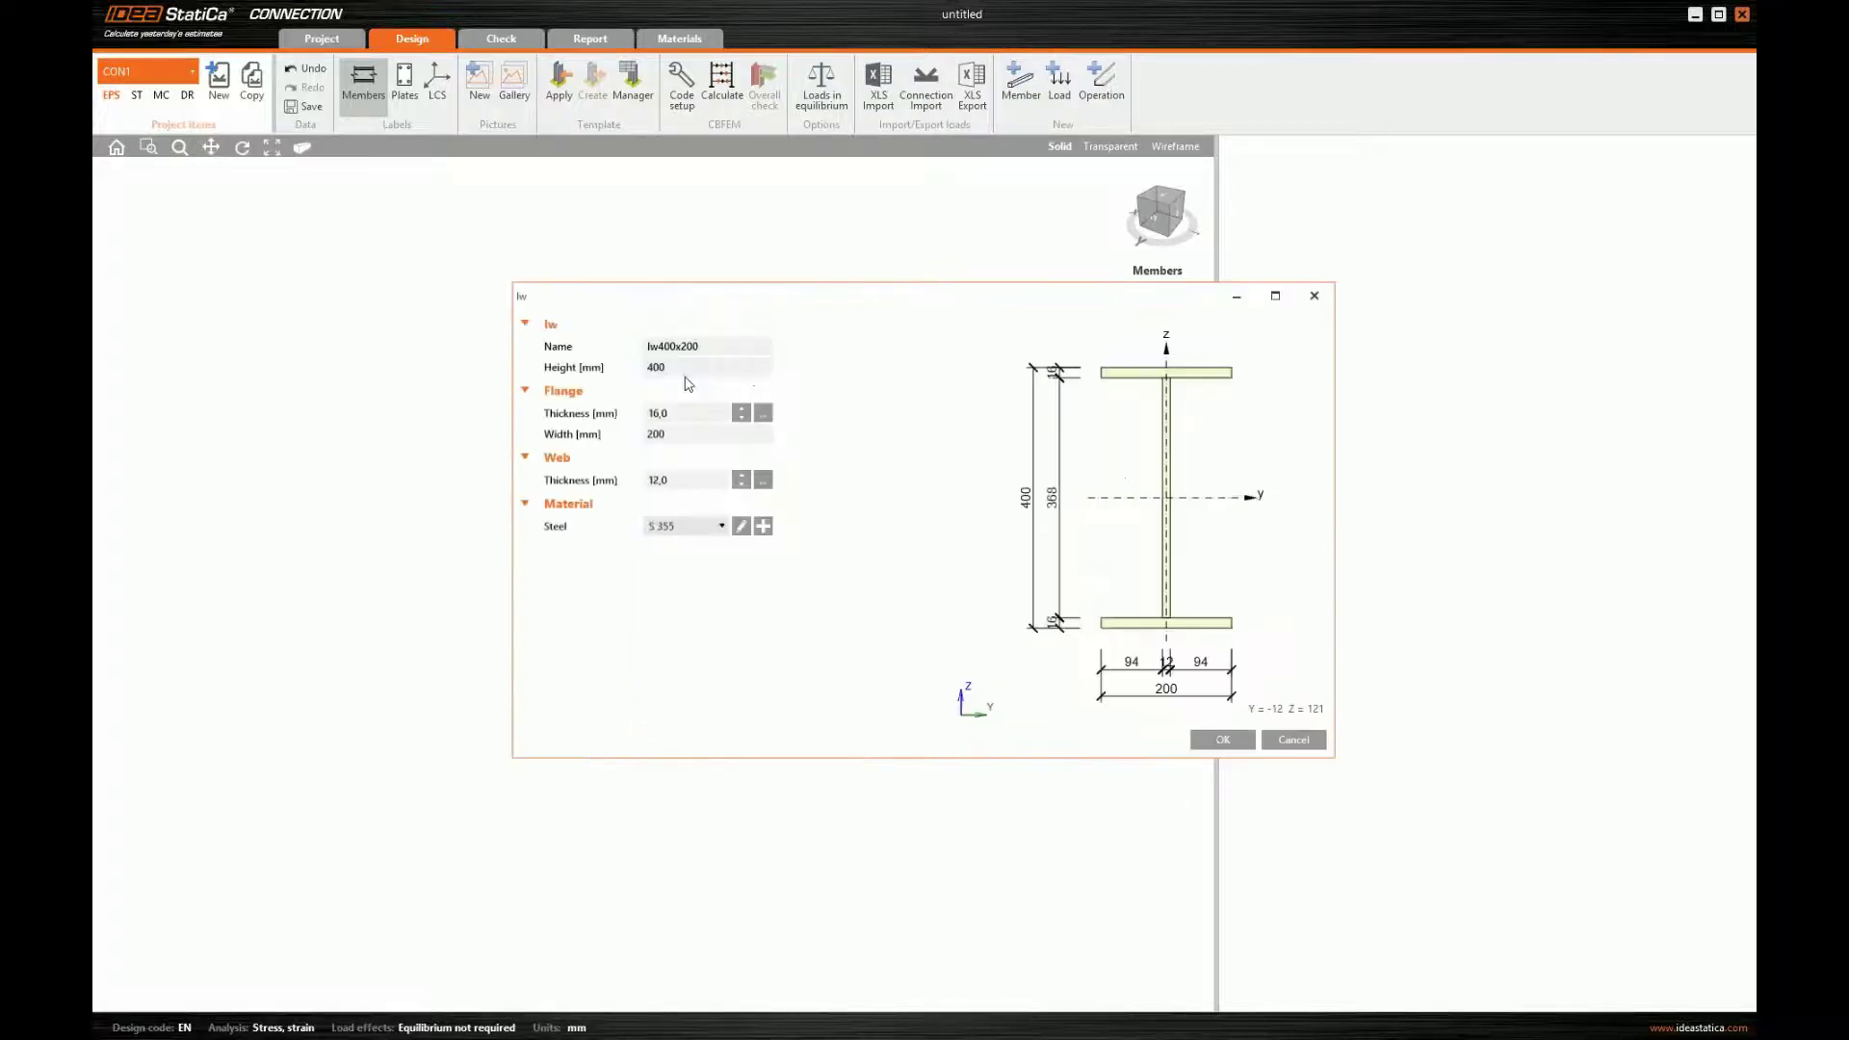
- Name the welded I cross-section Iw900x250 and set its height to 900 mm
click(707, 347)
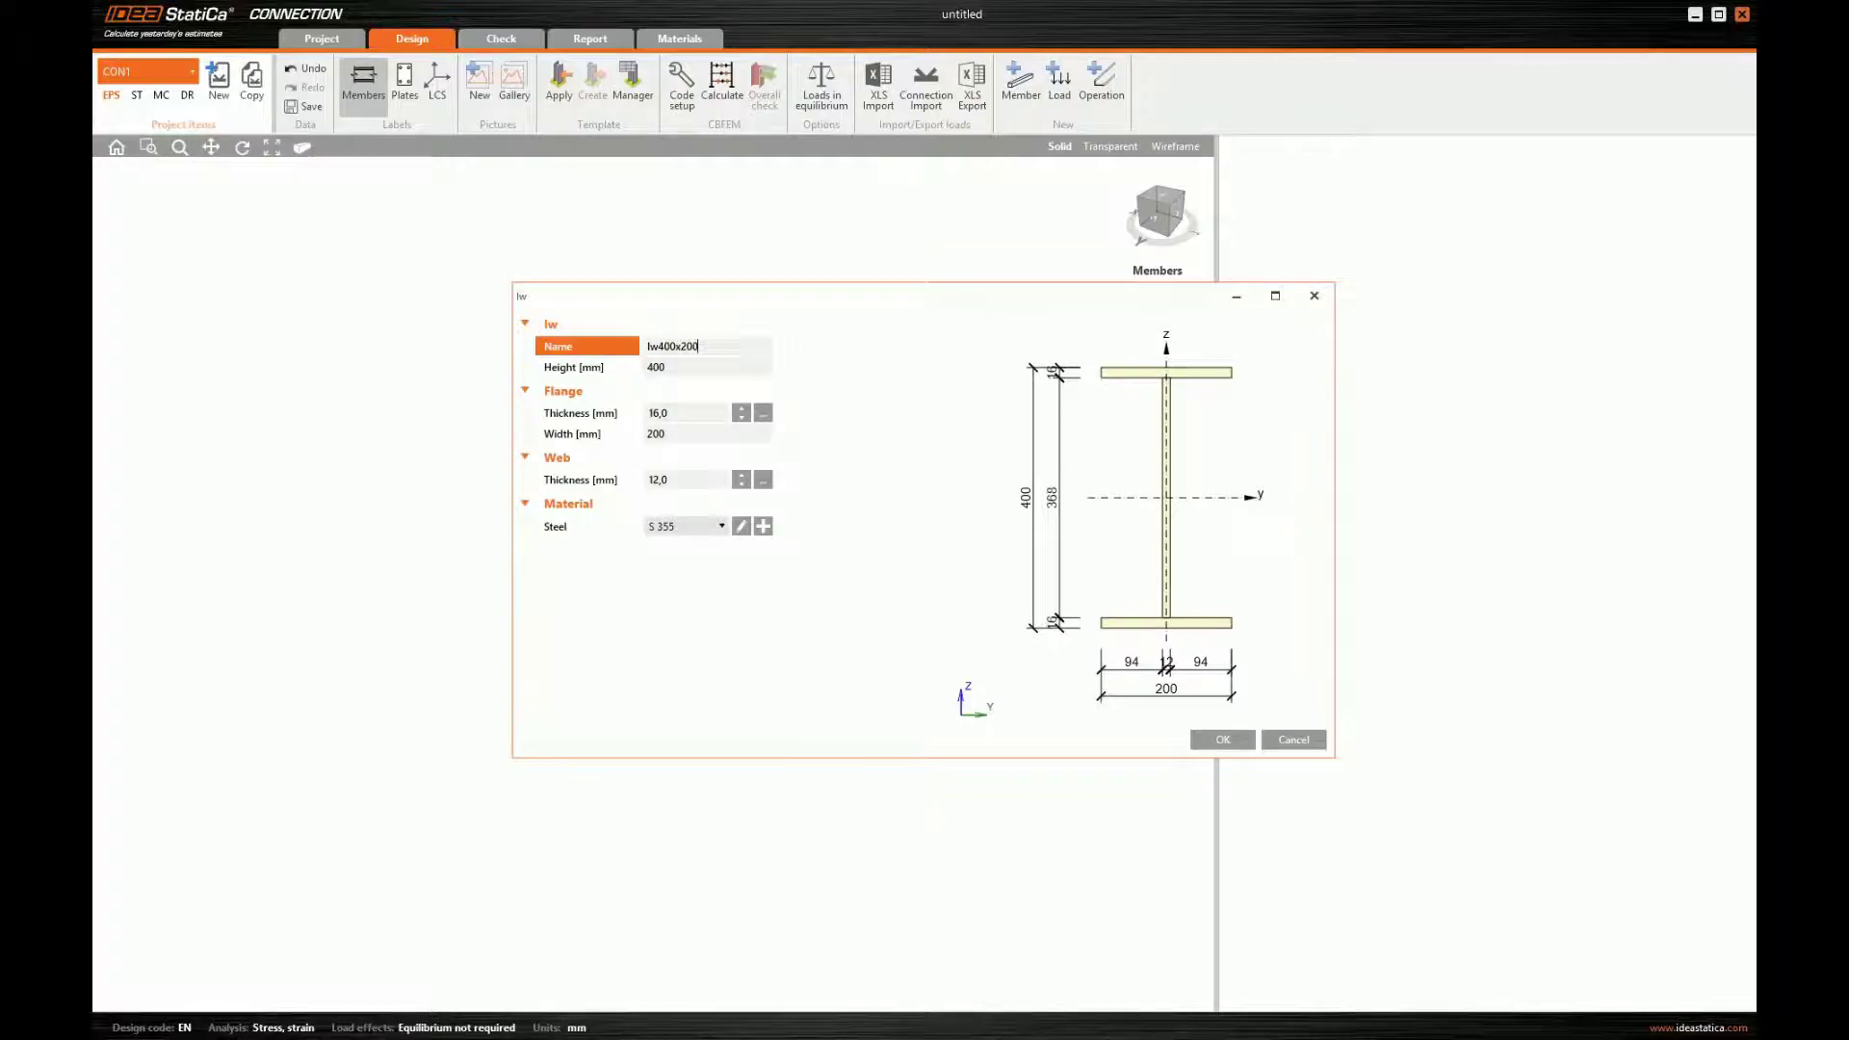
key(BackSpace)
key(BackSpace)
key(BackSpace)
key(BackSpace)
key(BackSpace)
key(BackSpace)
key(BackSpace)
text(900x250)
click(537, 364)
text(900)
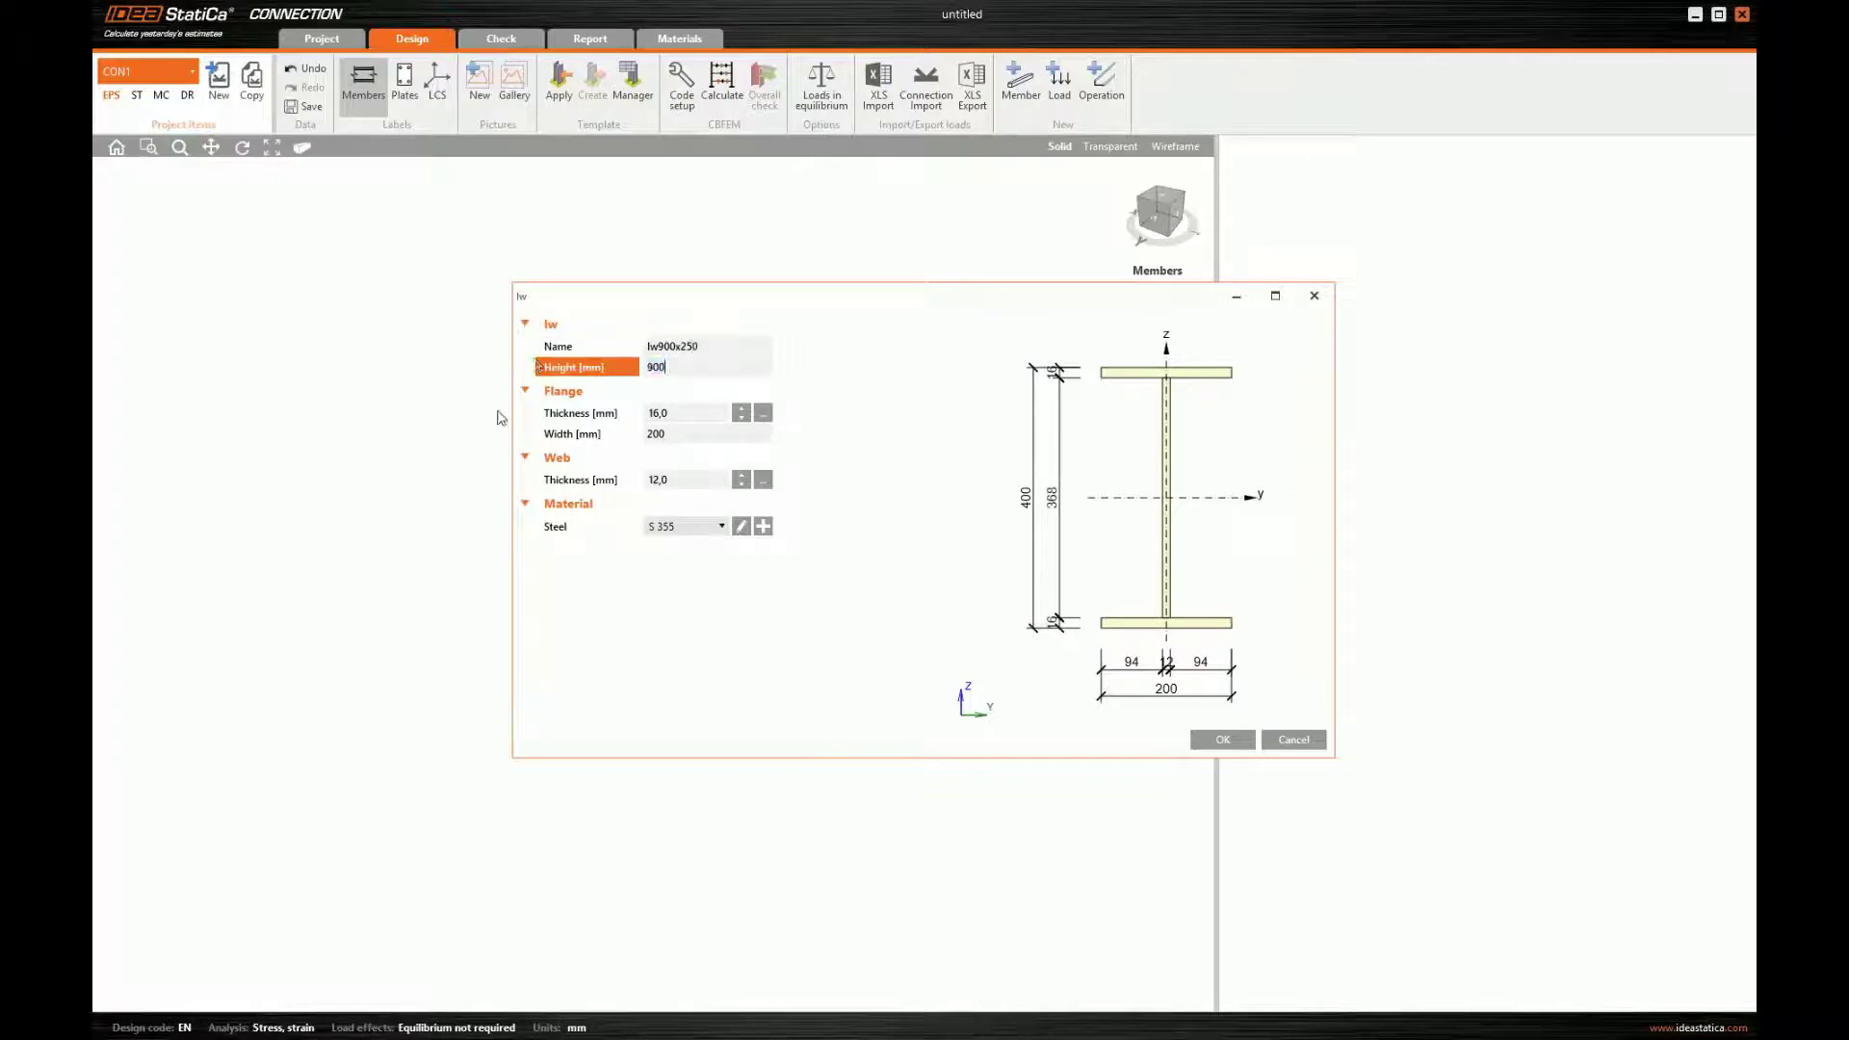
- Set the flange thickness to 25 mm, flange width to 350 mm and web thickness to 50 mm, and accept the section
click(595, 410)
text(25)
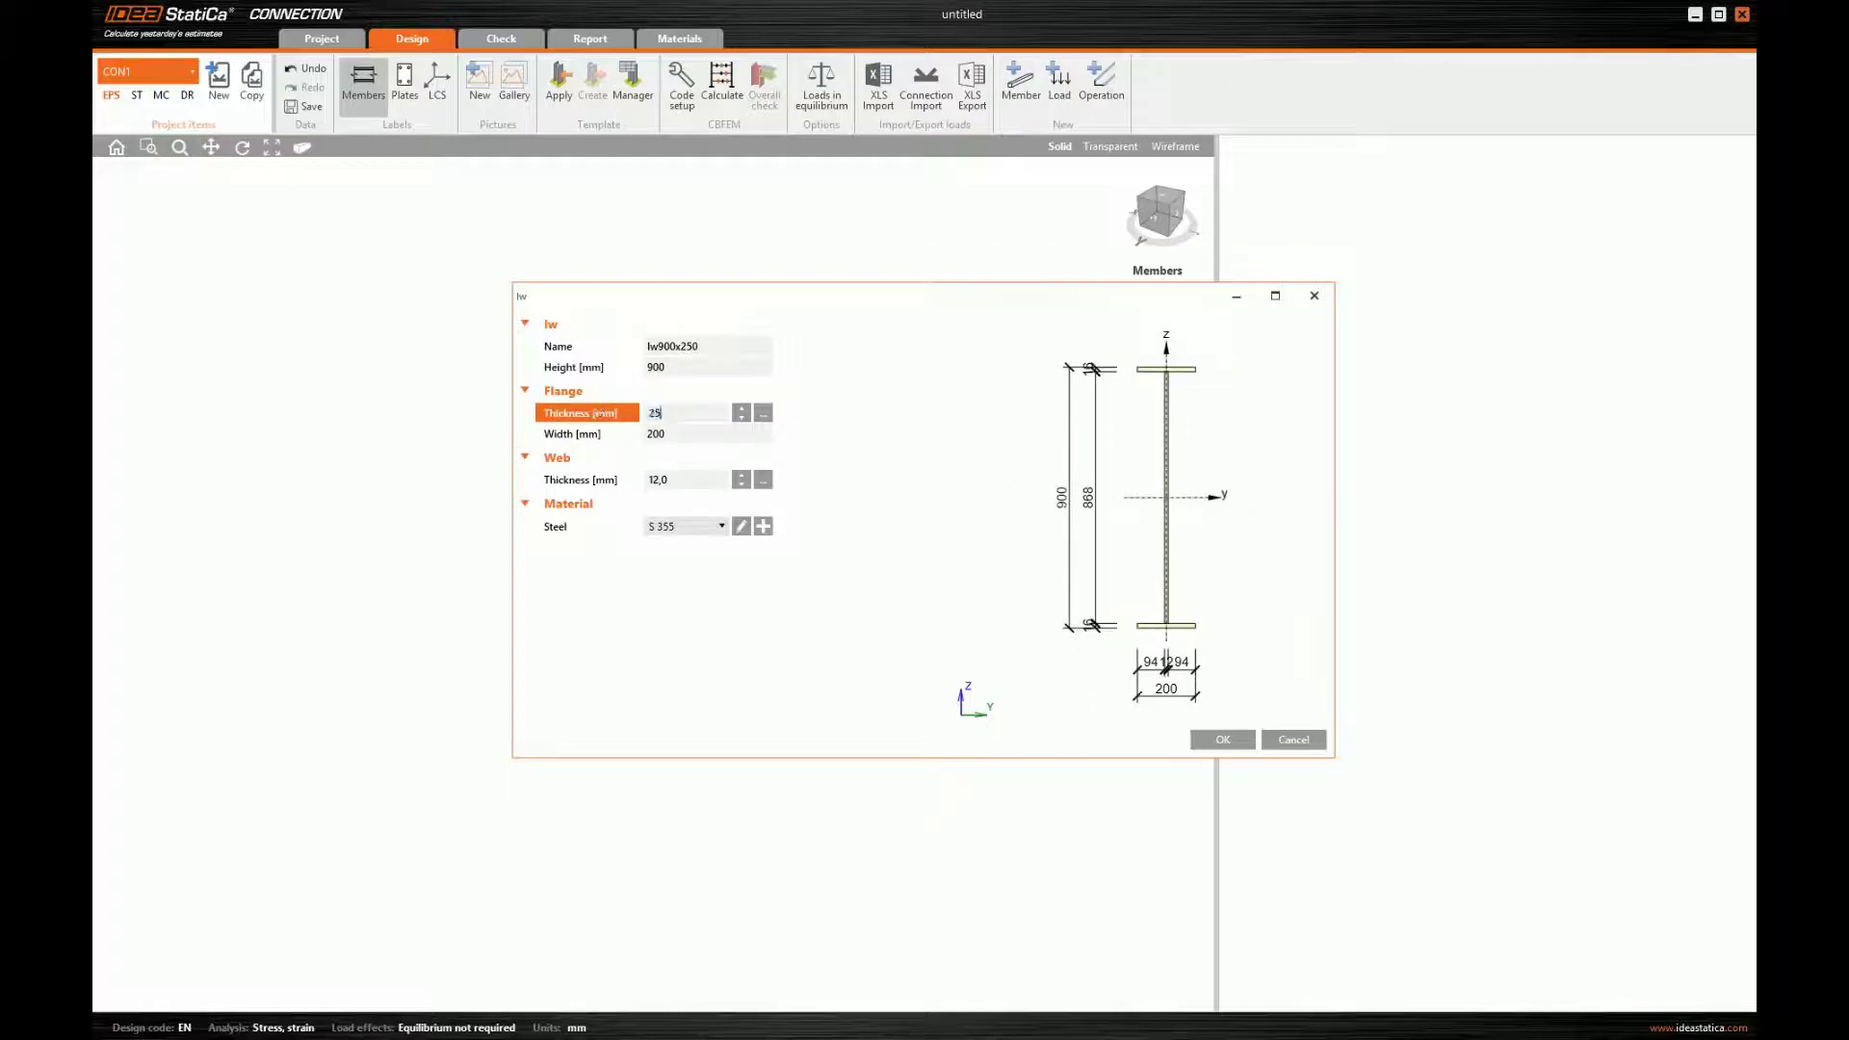
key(Tab)
text(350)
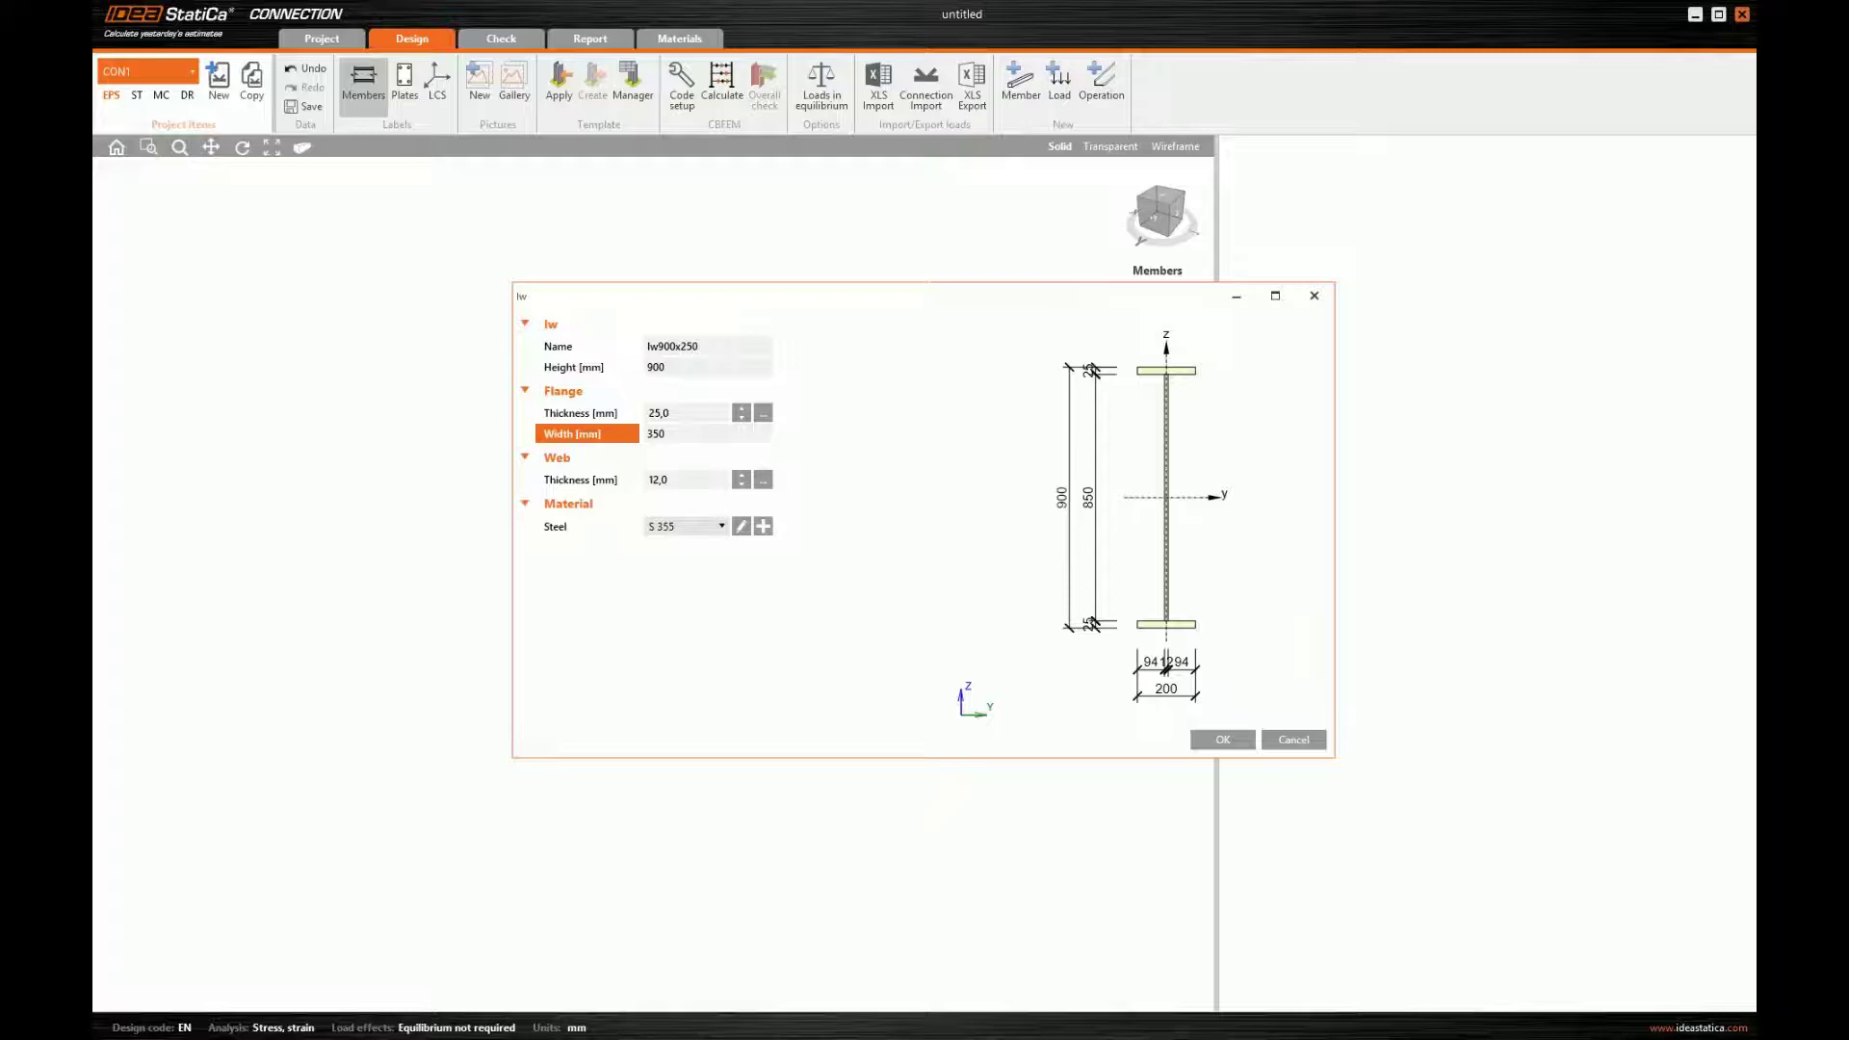
key(Tab)
text(50)
click(667, 434)
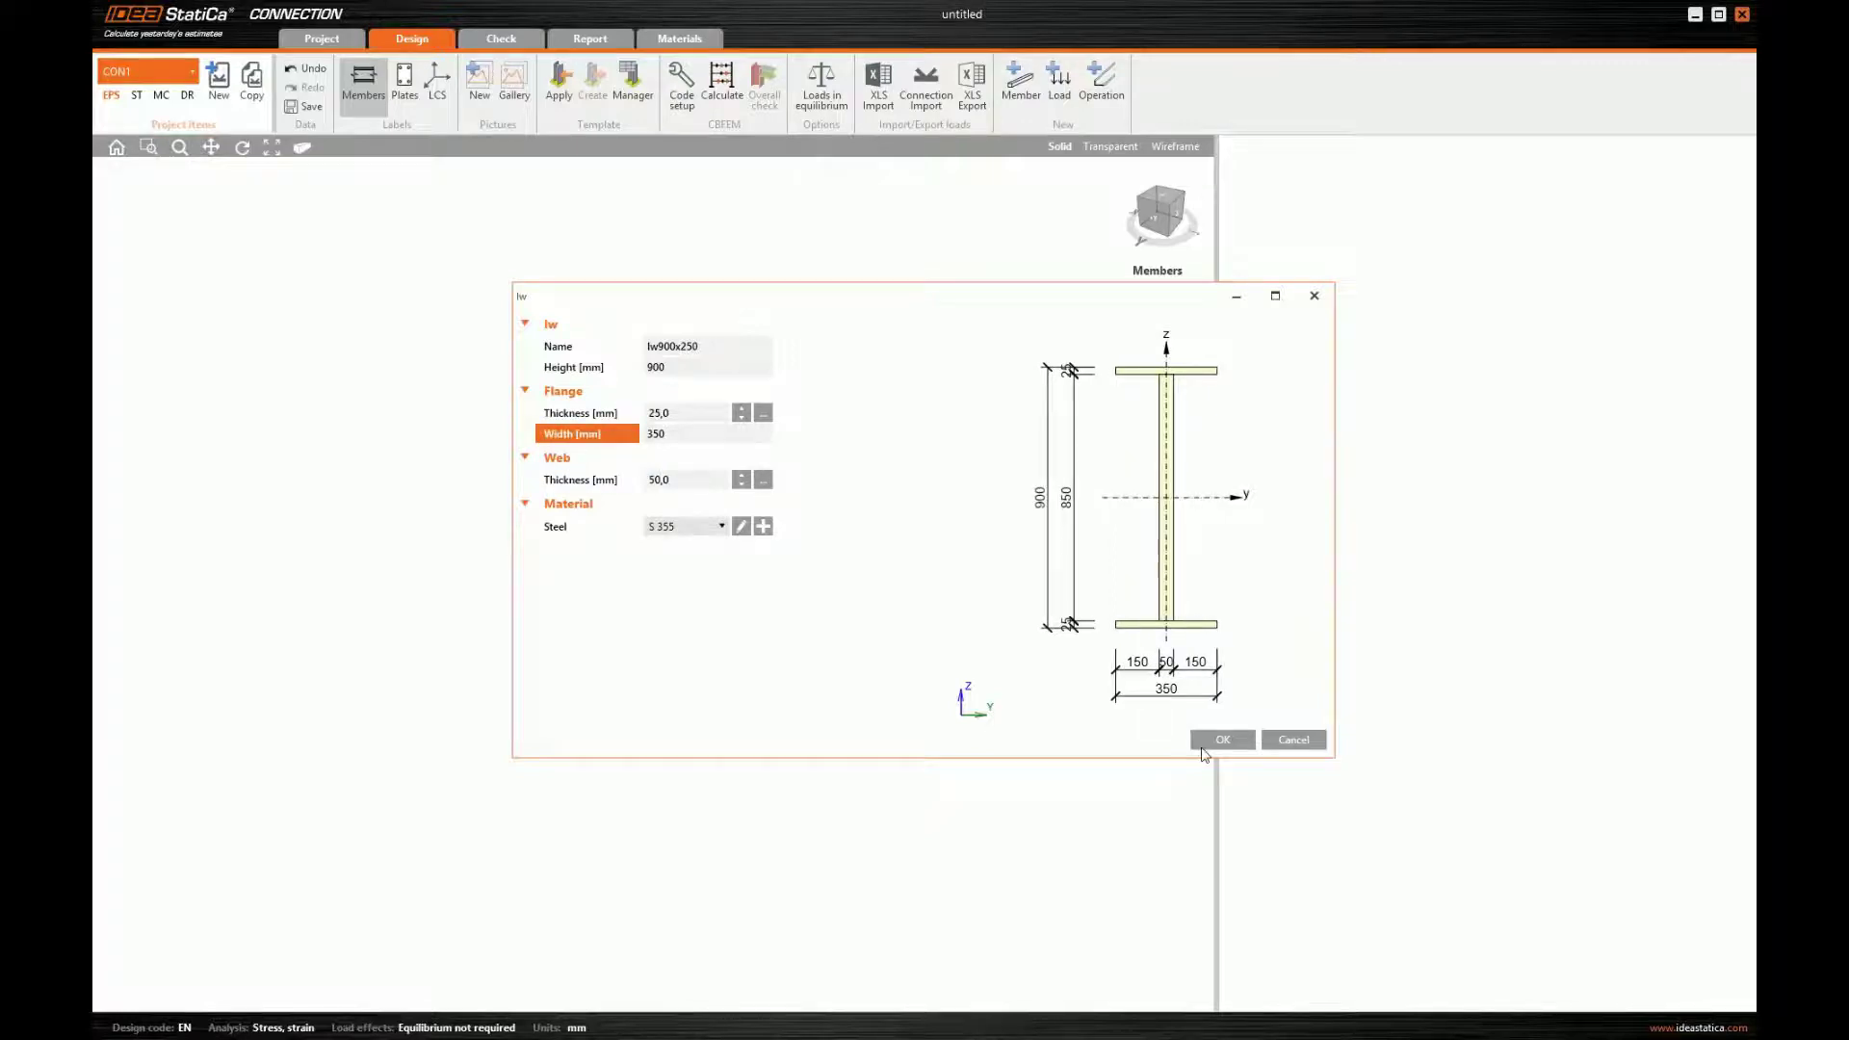
key(Return)
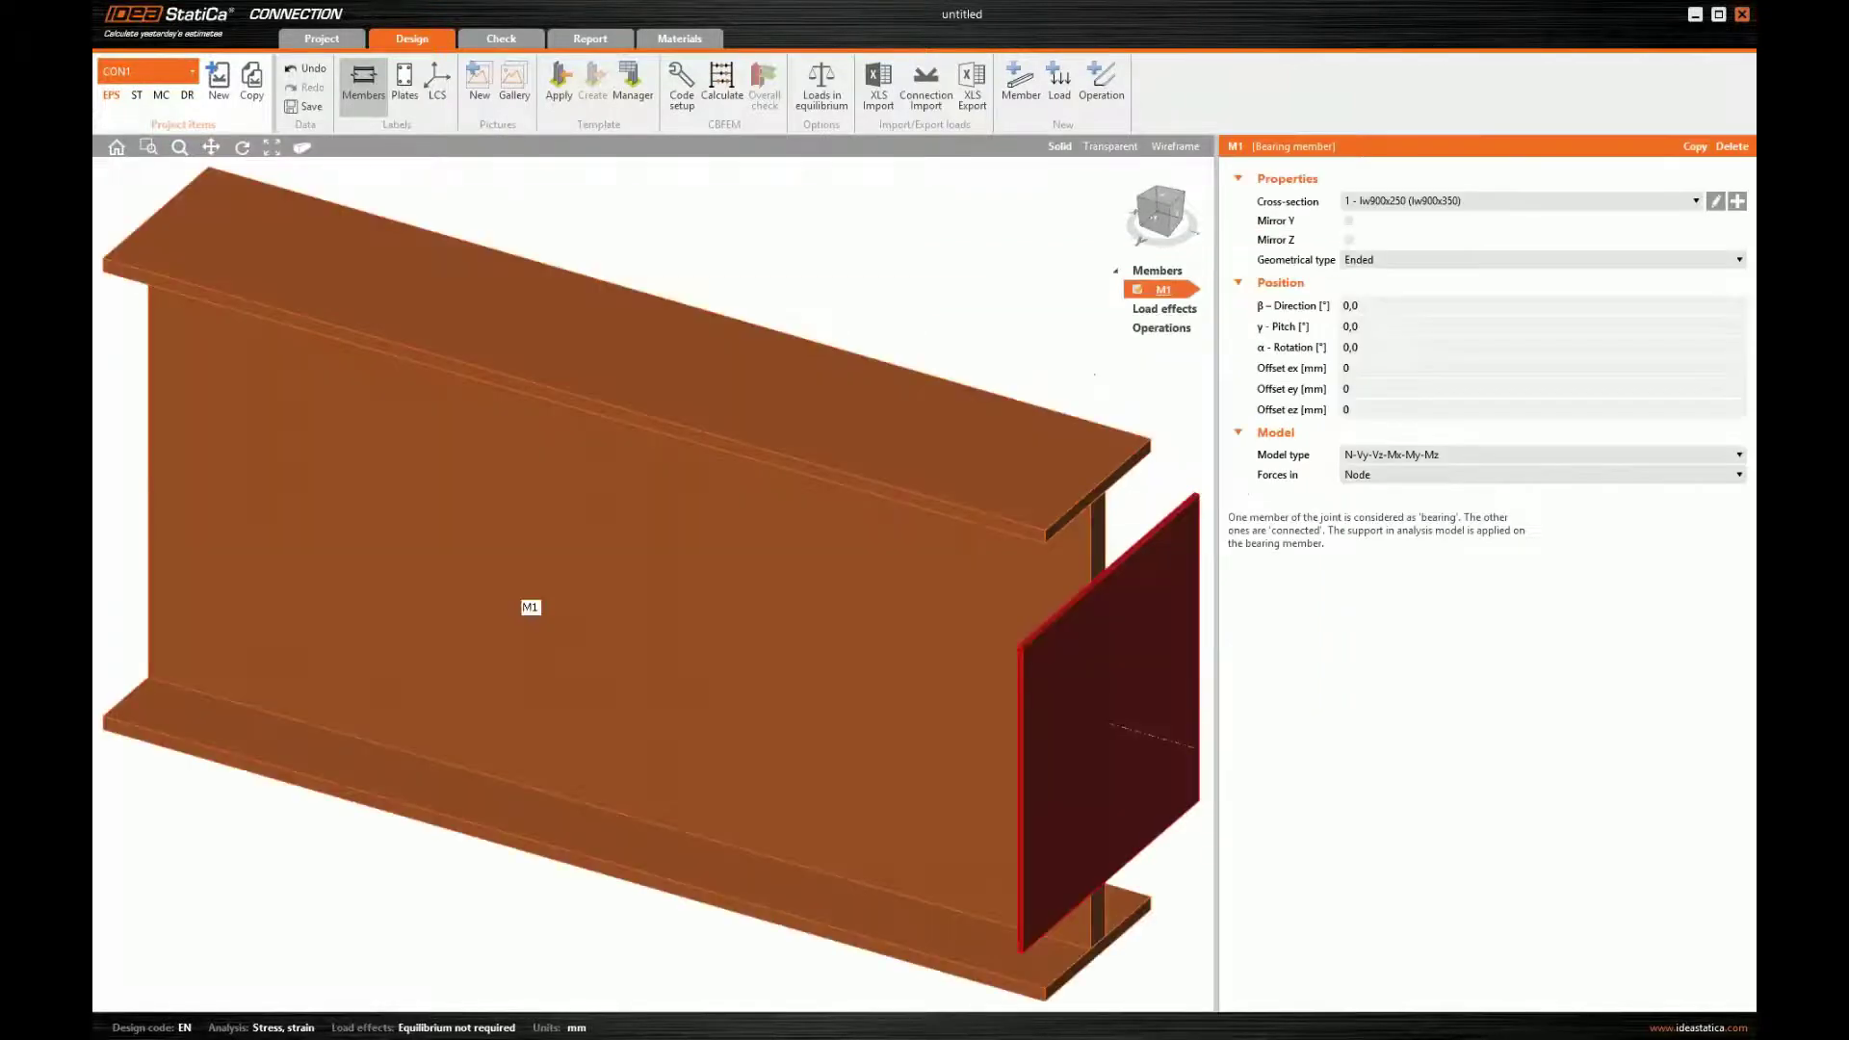
- Rename member M1 to B1 and set its geometrical type to Continuous
scroll(566, 380, down, 2)
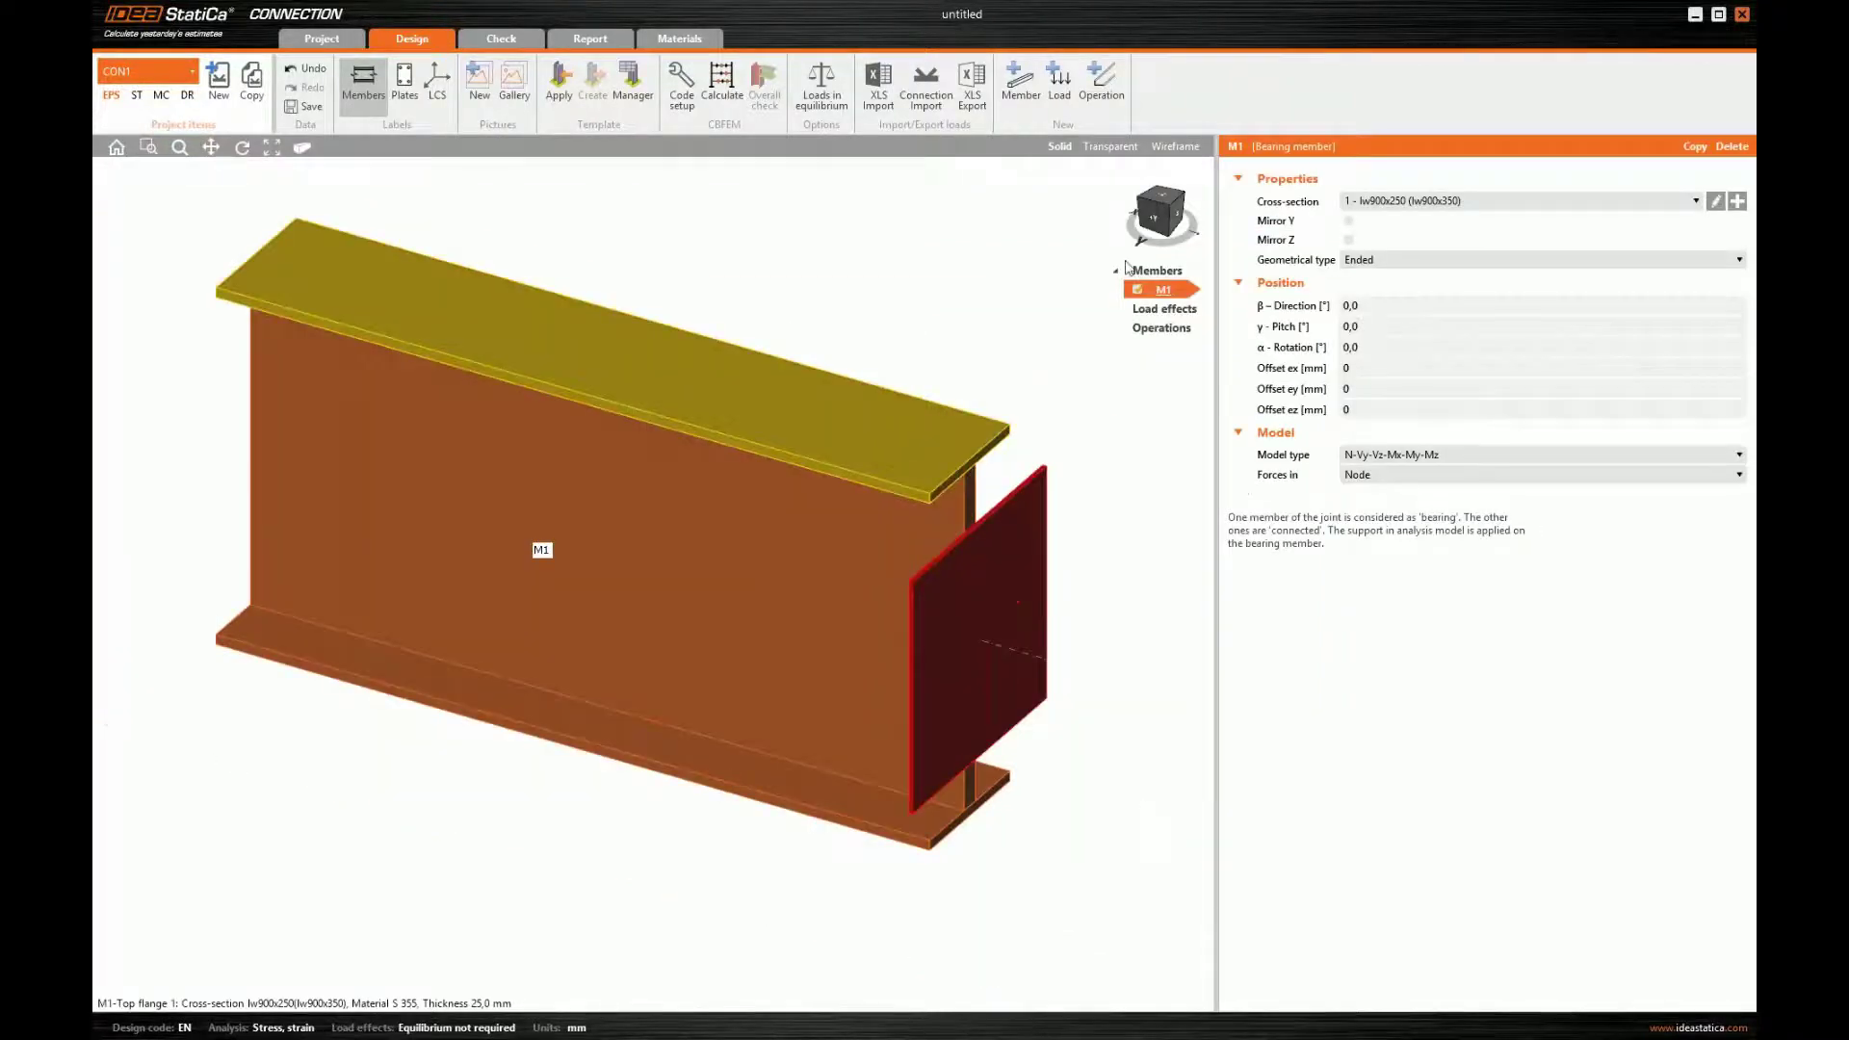
click(1166, 291)
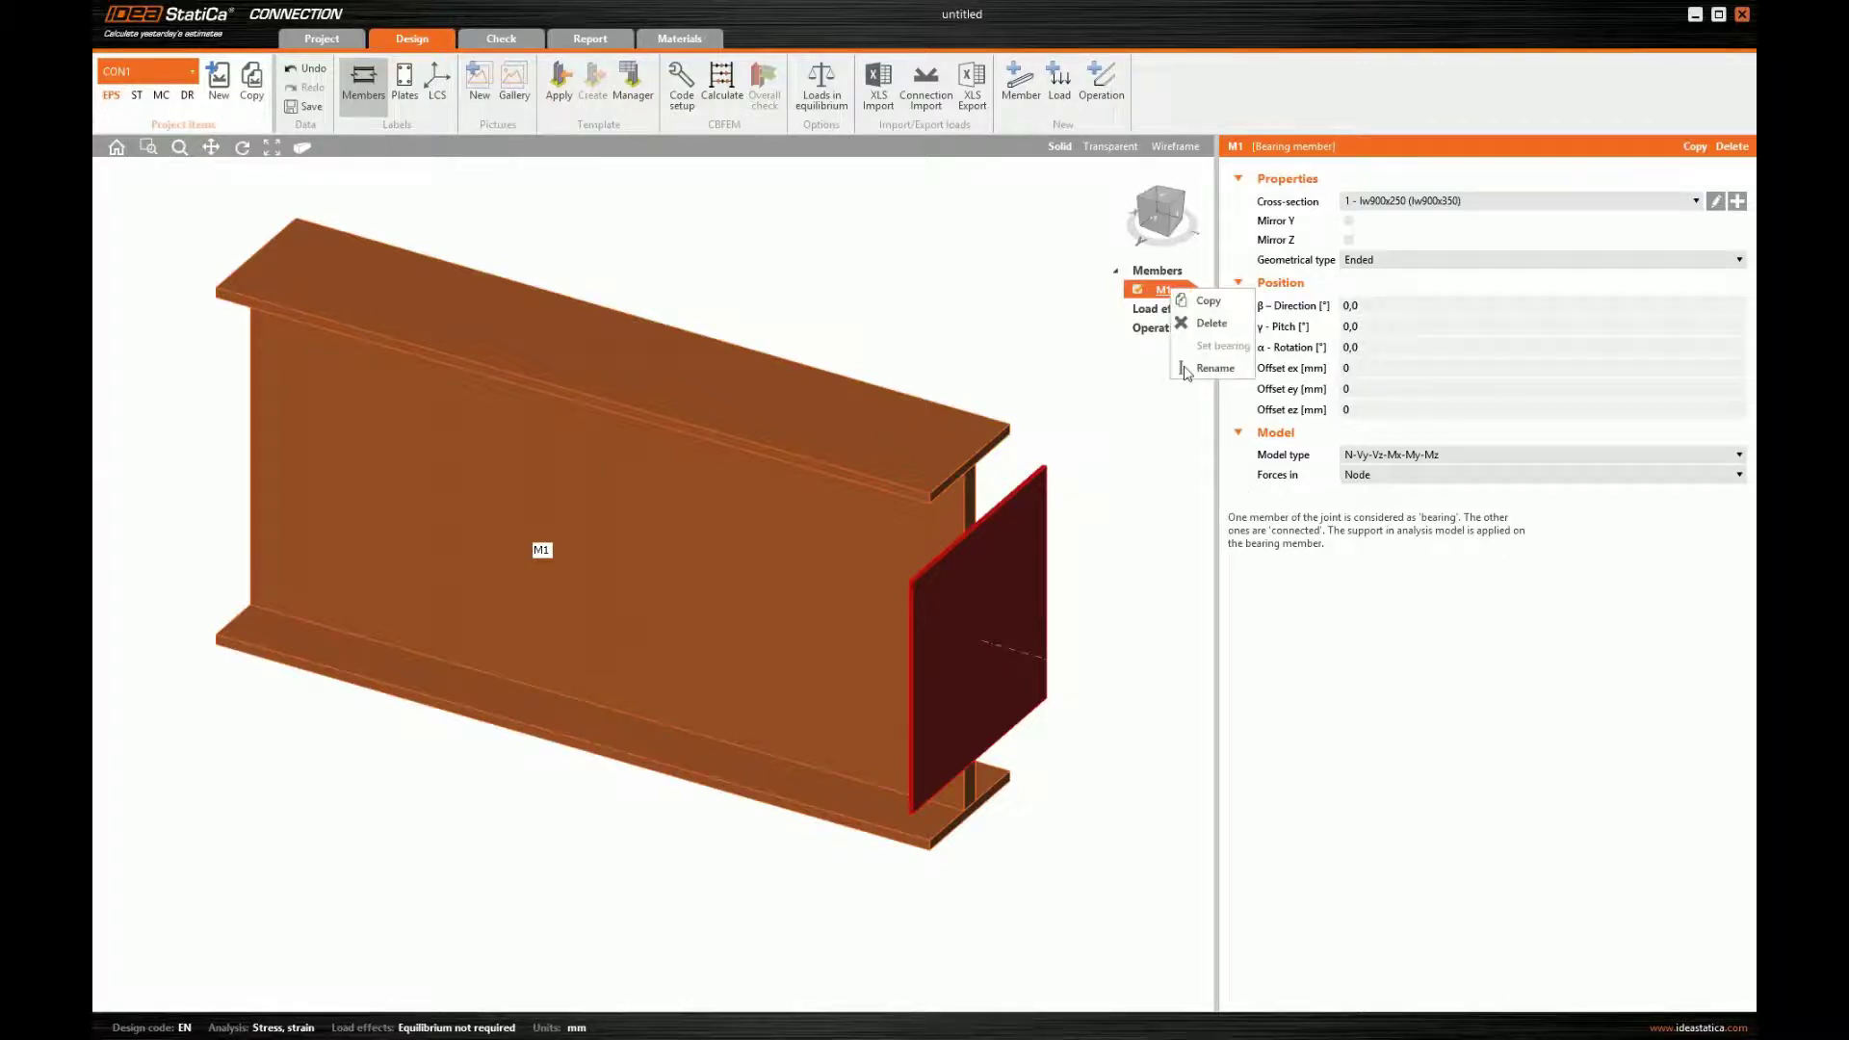
text(B1)
key(Return)
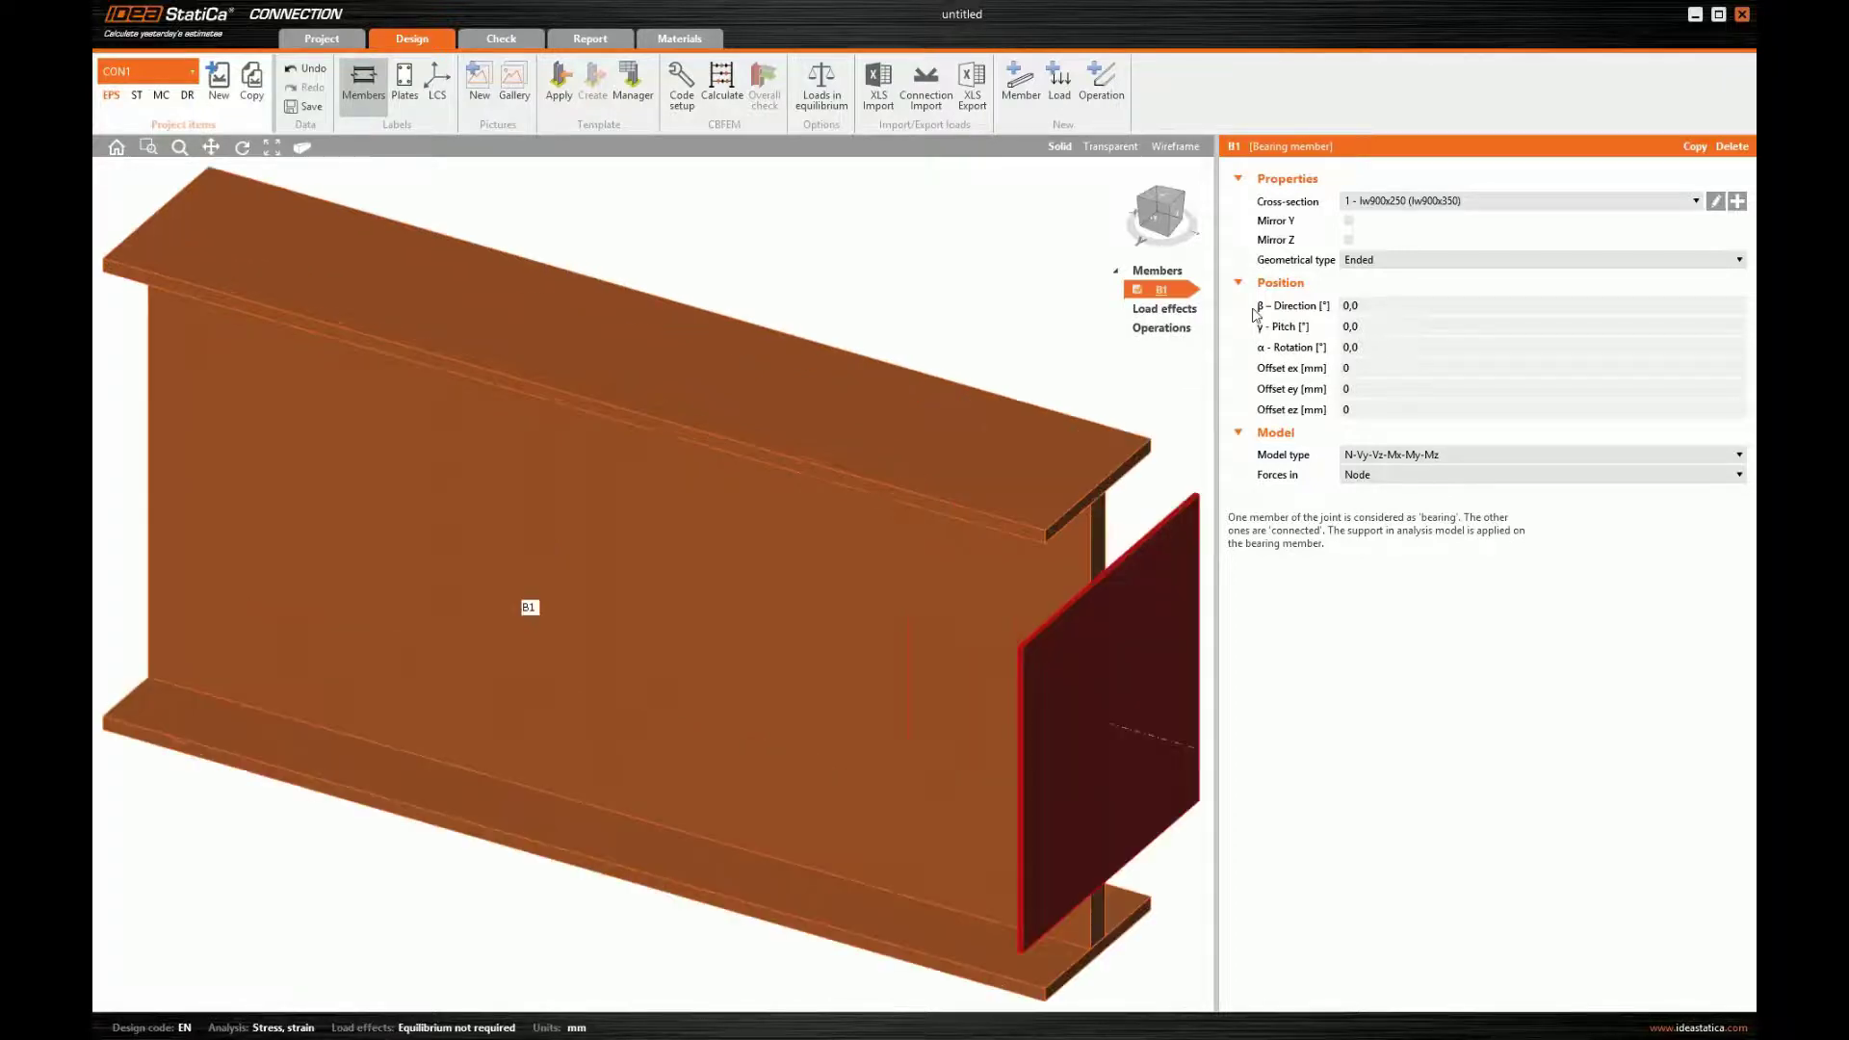
click(1370, 266)
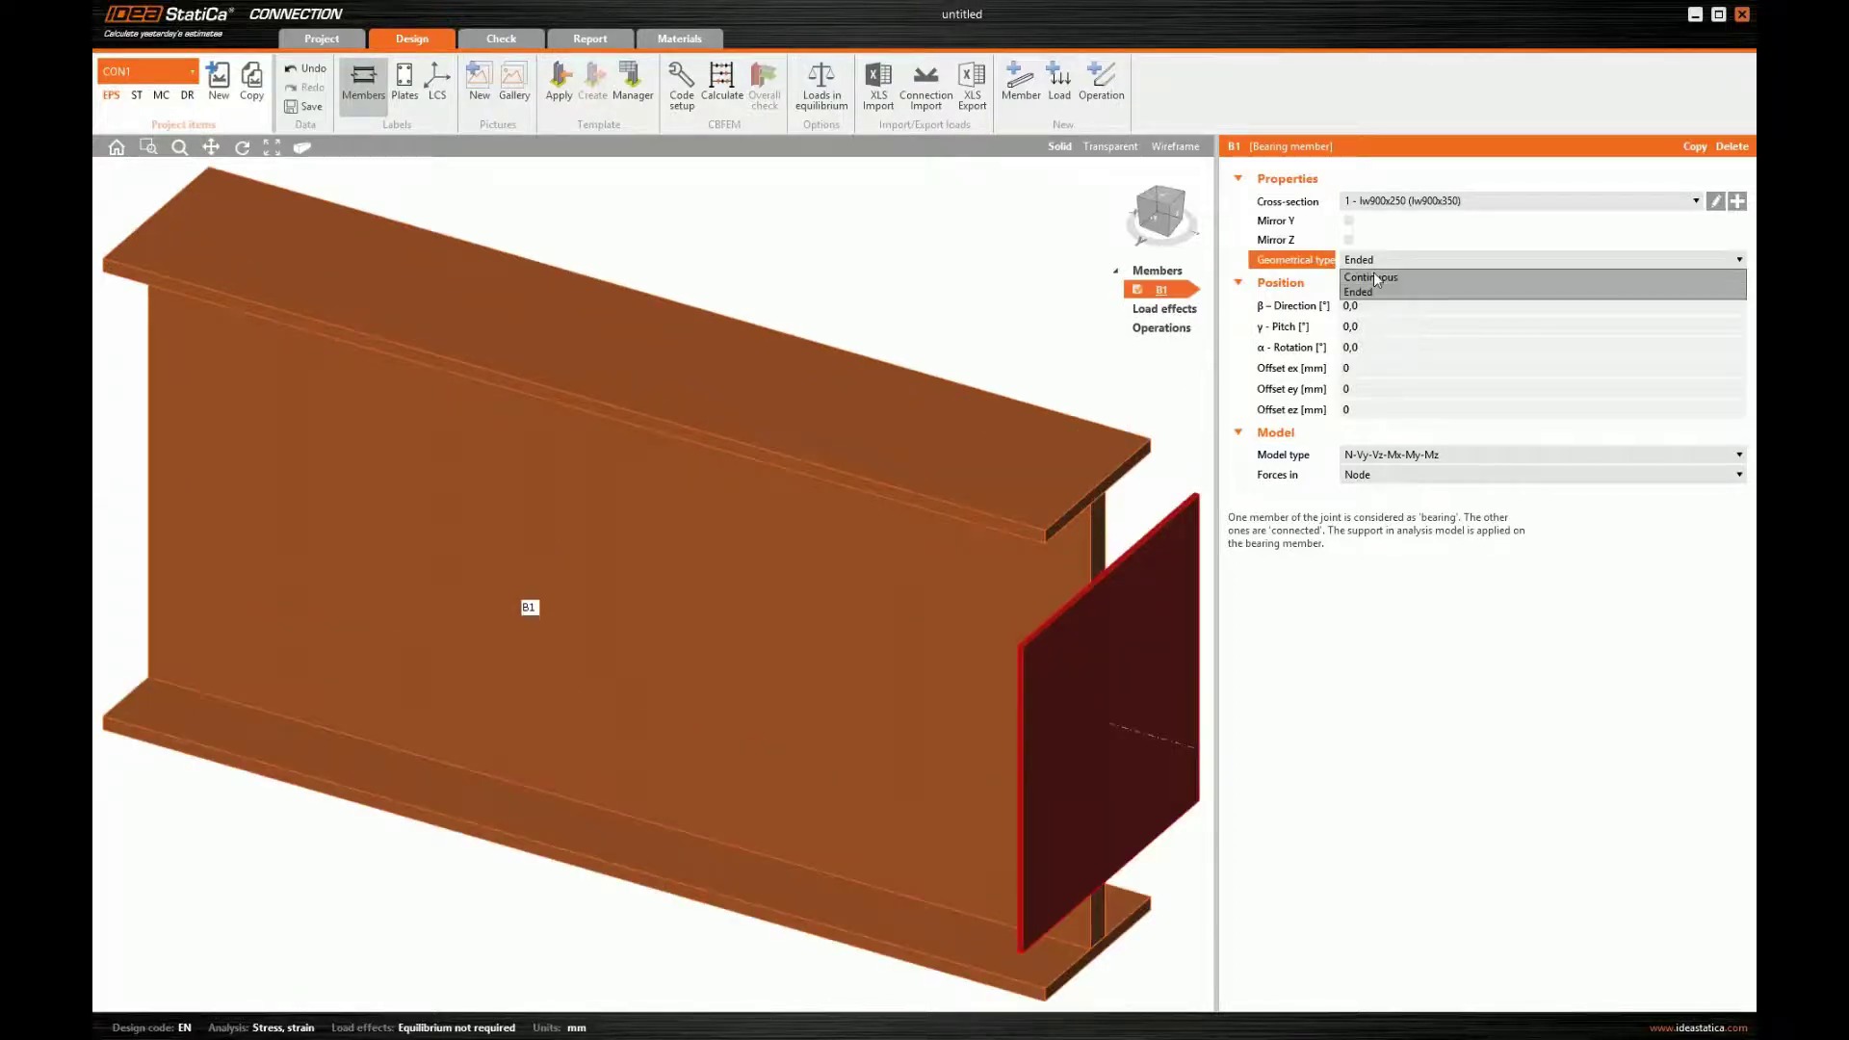
click(1375, 279)
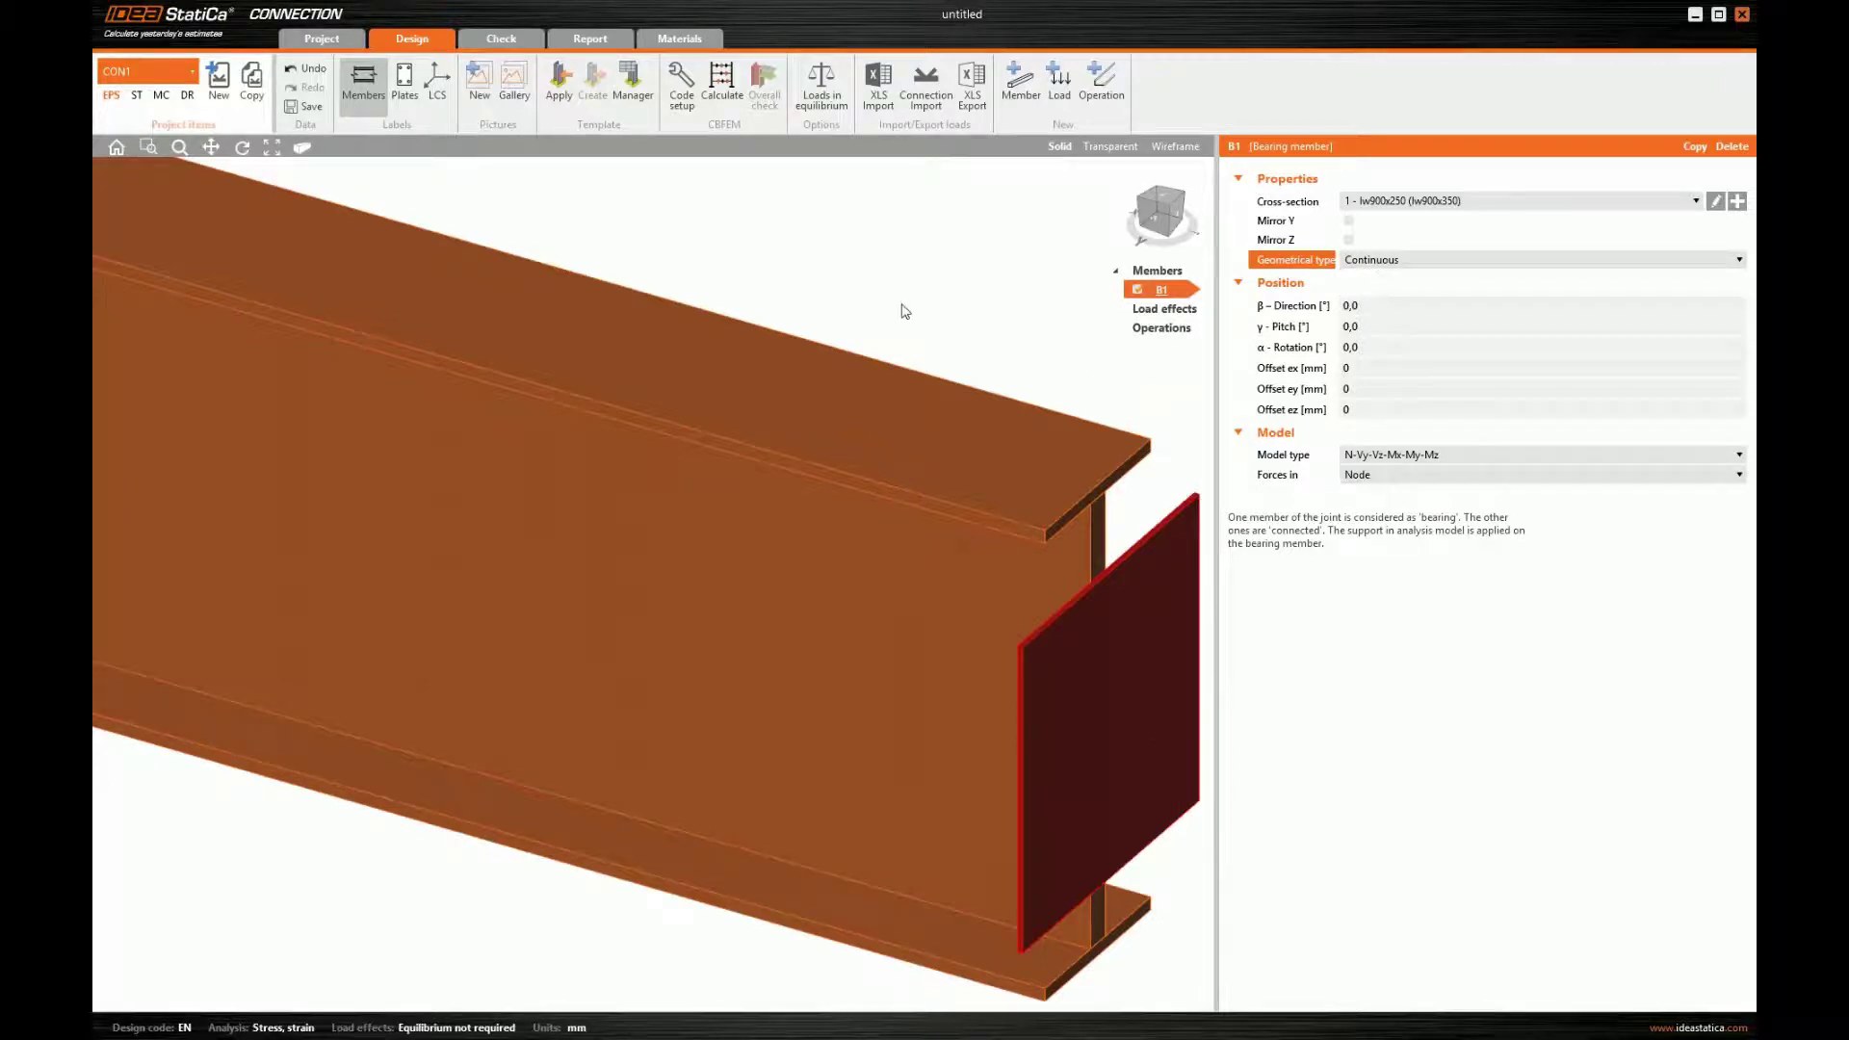
middle_drag(902, 305, 920, 333)
middle_drag(964, 458, 1039, 576)
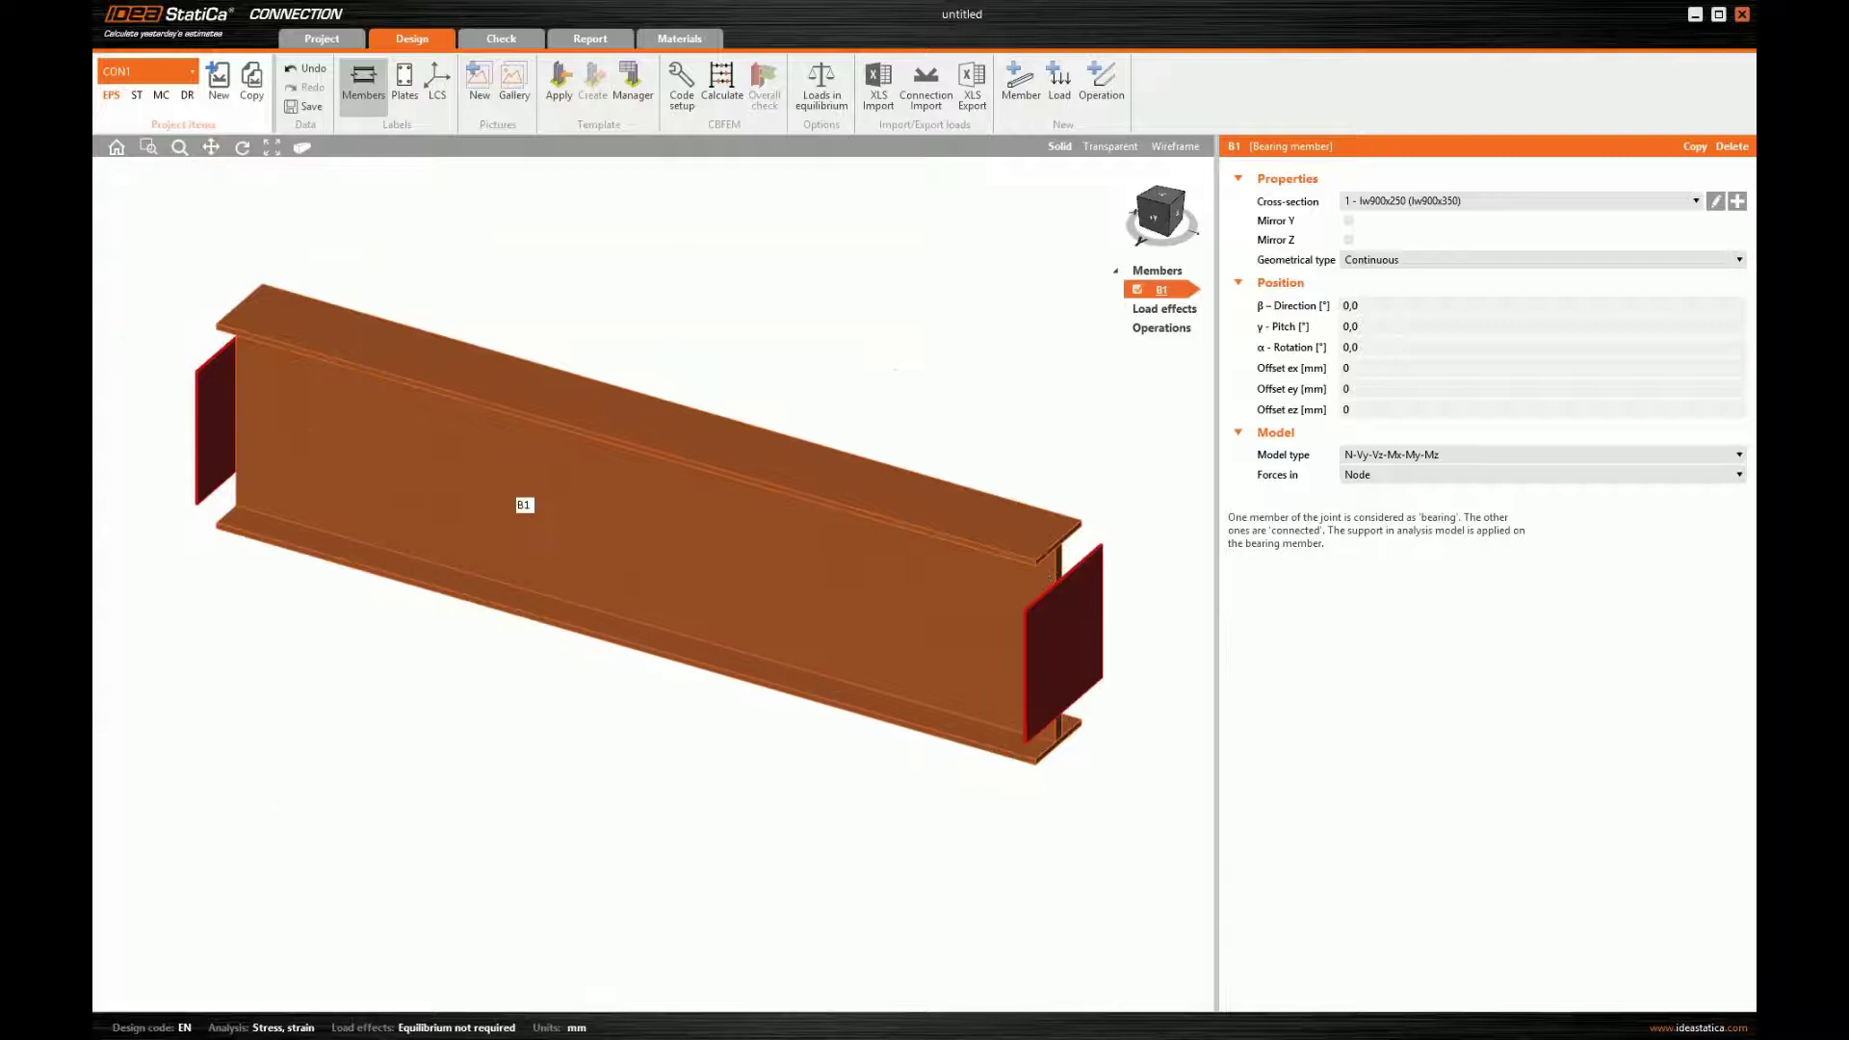
- Turn on loads in equilibrium and add a second member named B2 with the same cross-section as B1
click(928, 104)
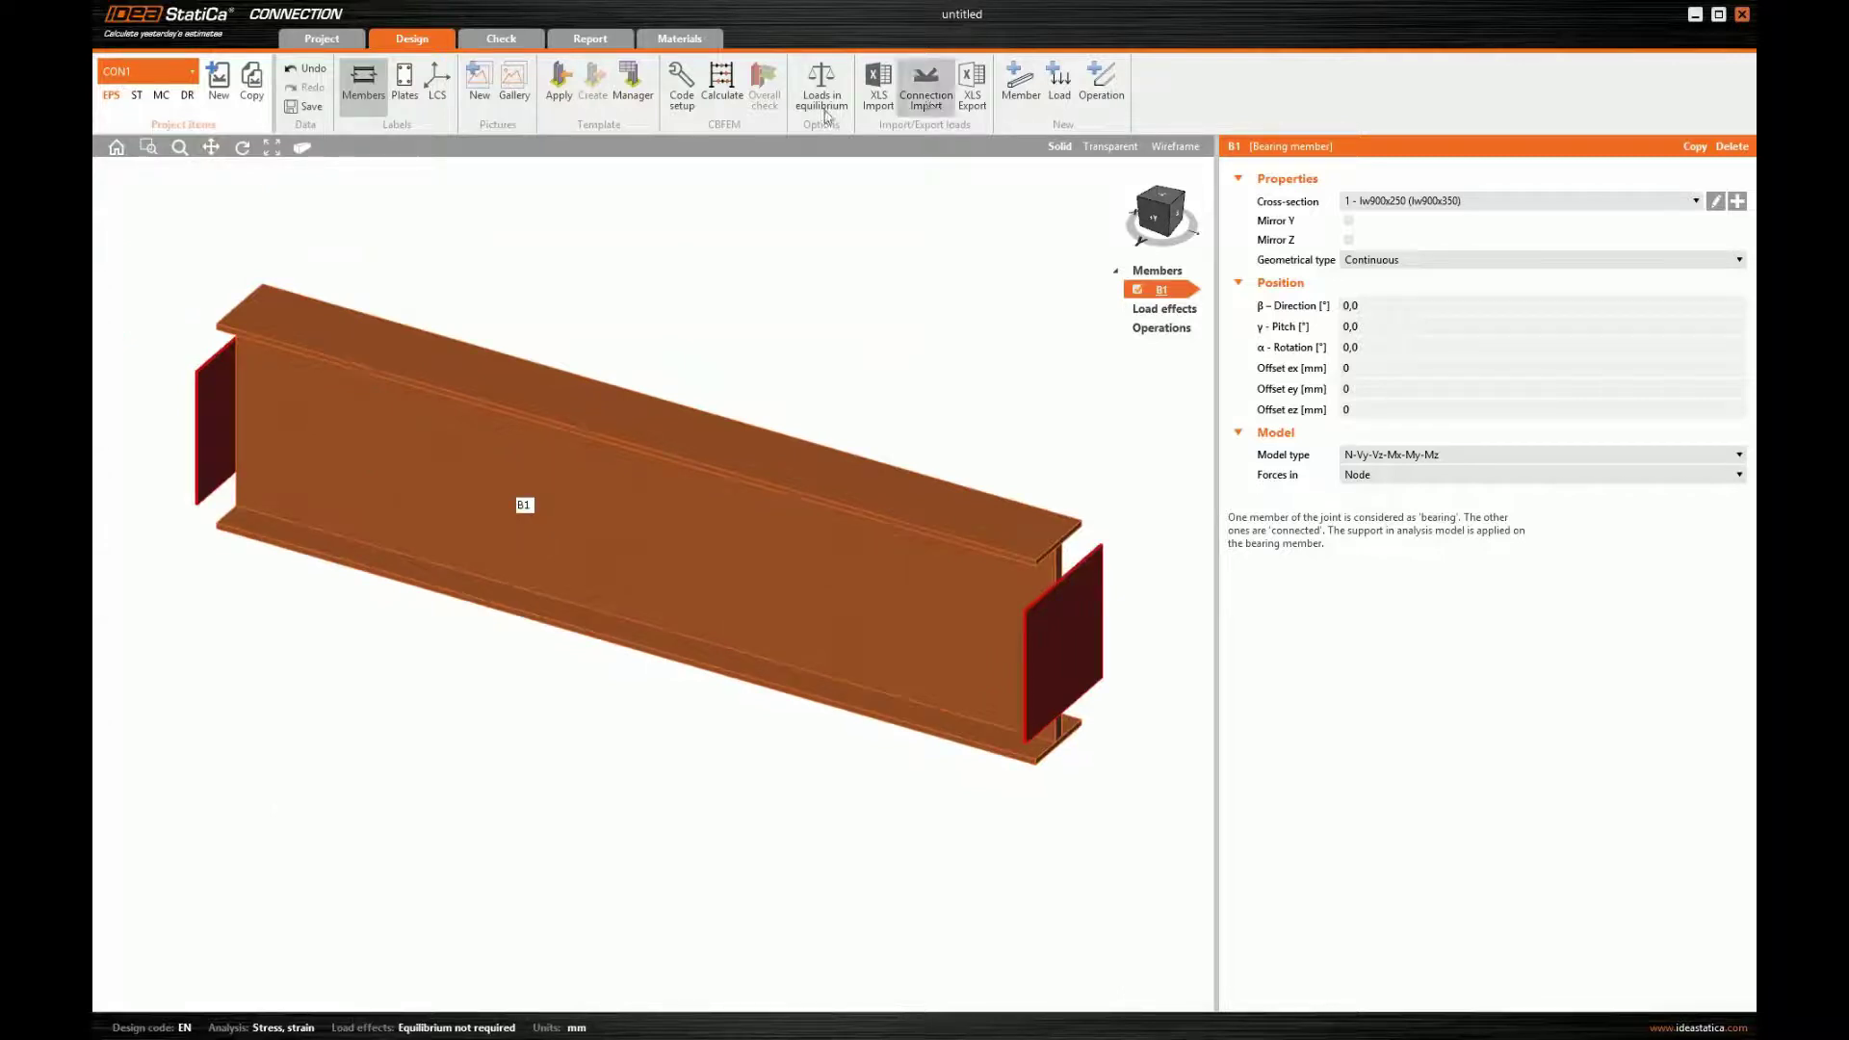
click(823, 100)
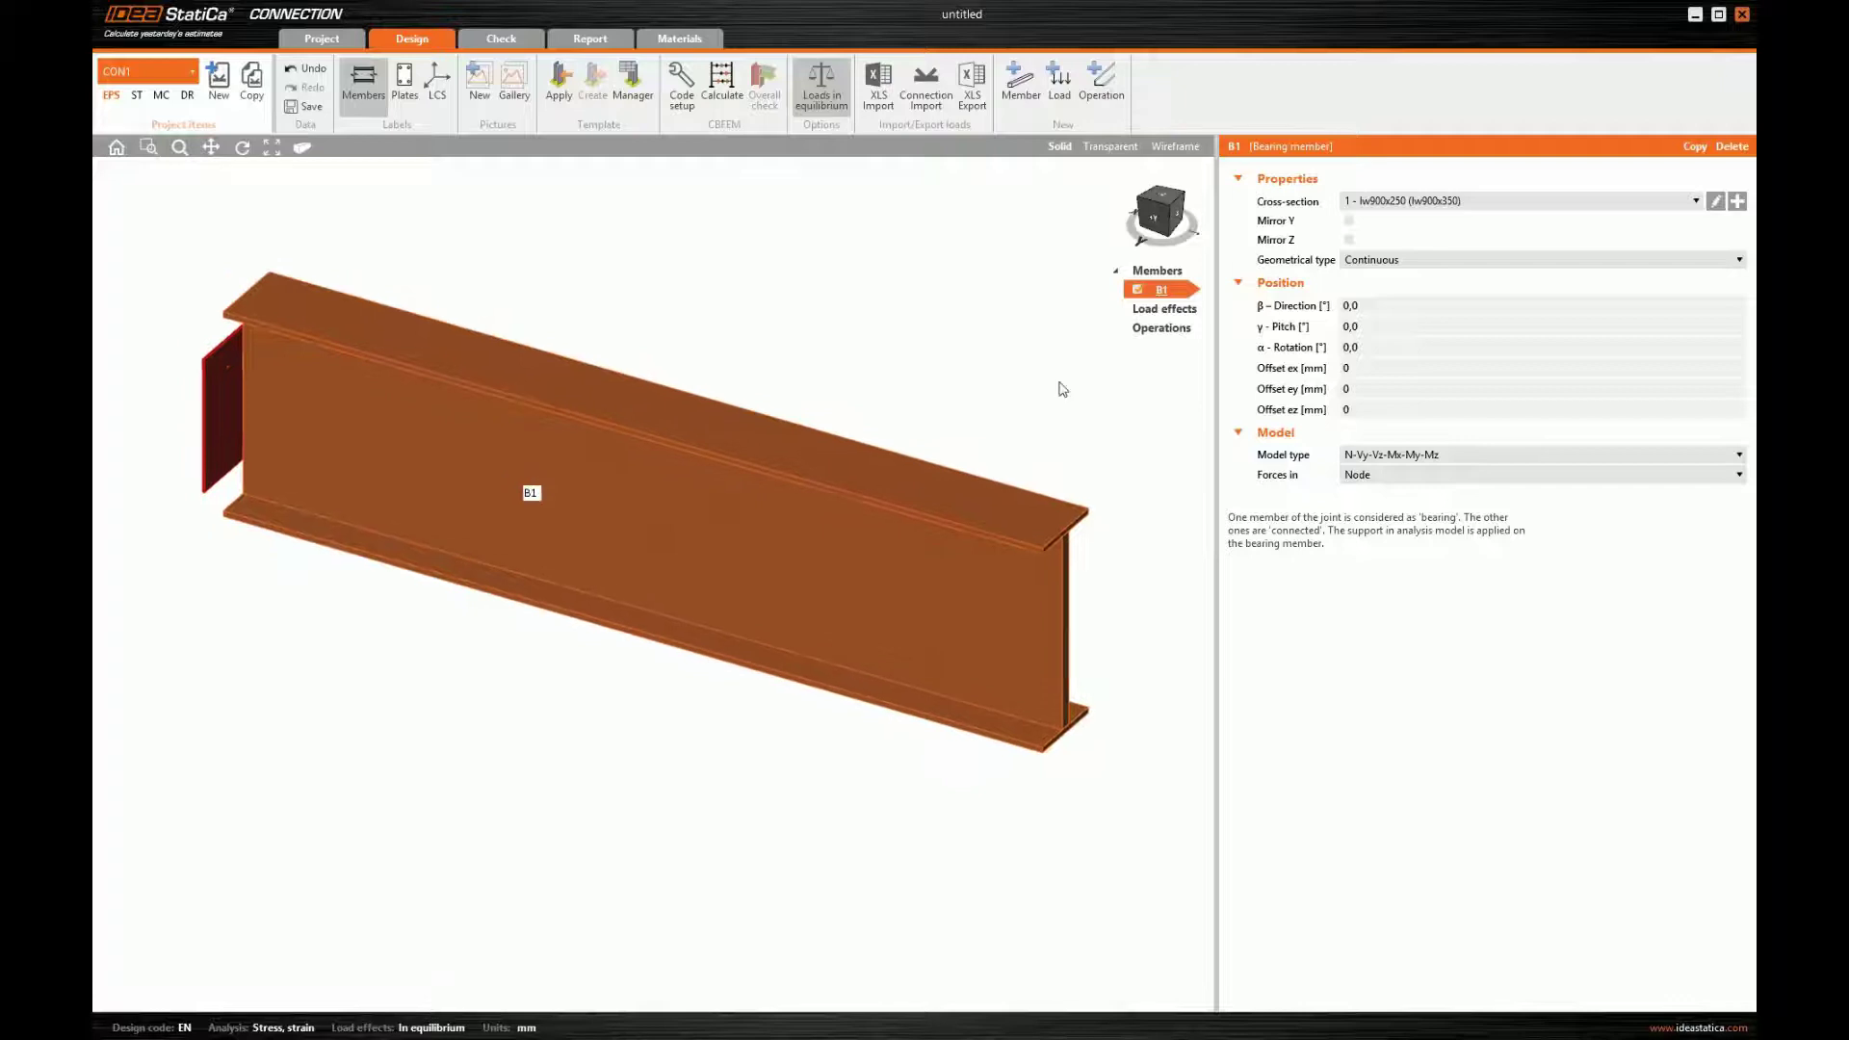
double_click(1164, 308)
text(B2)
key(Return)
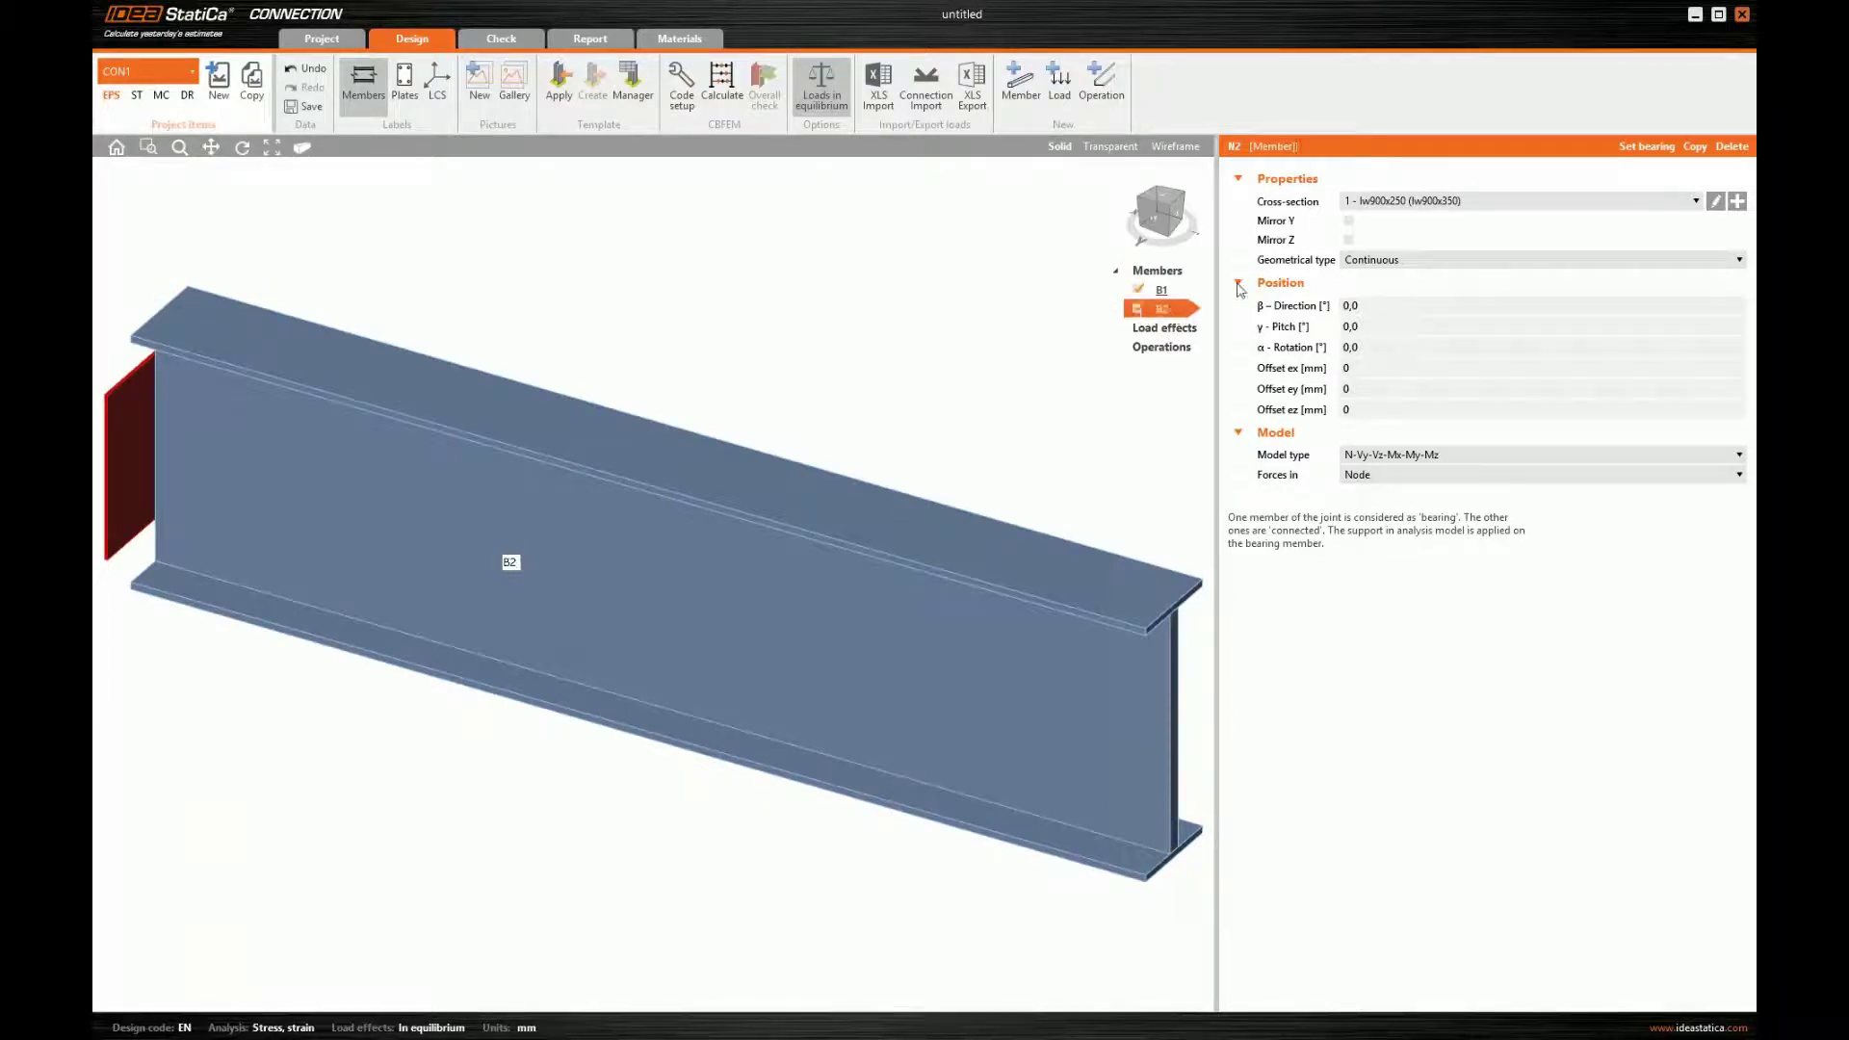
- Set member B2's geometrical type to Ended and its β direction to -90°
click(1387, 260)
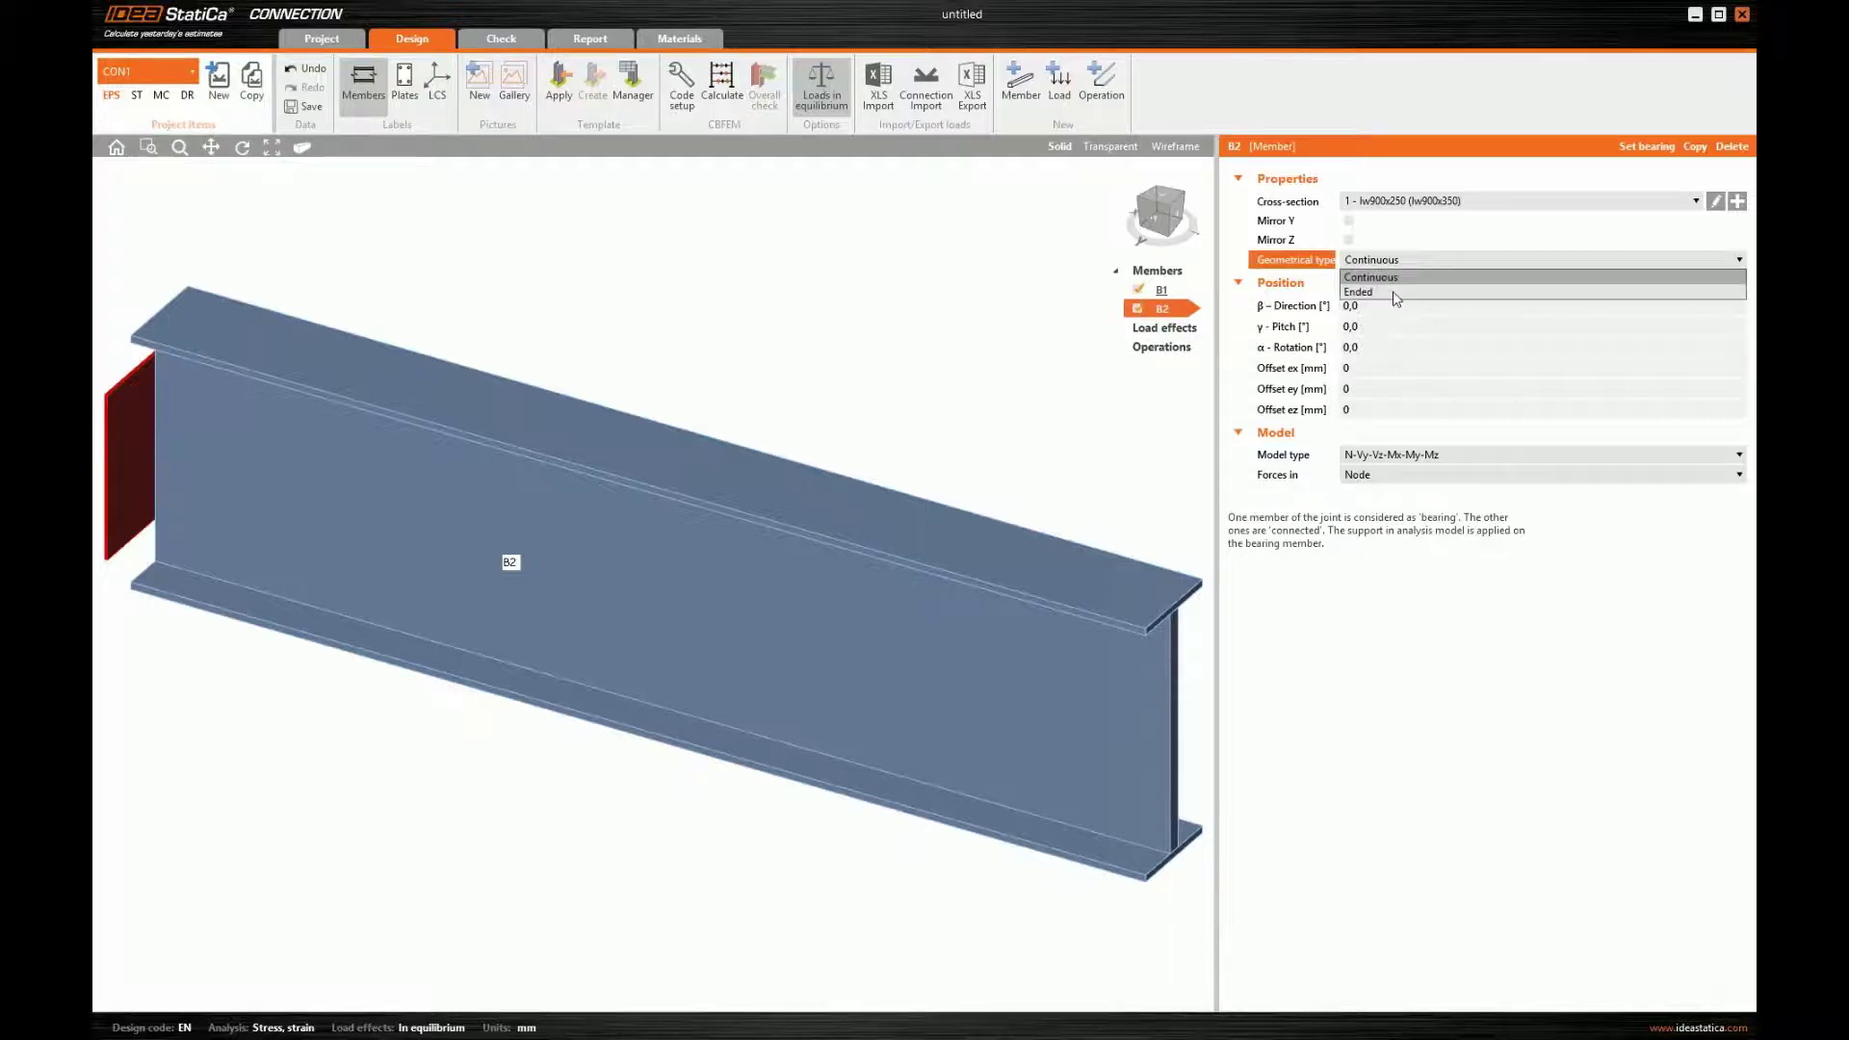
click(1395, 292)
click(1395, 305)
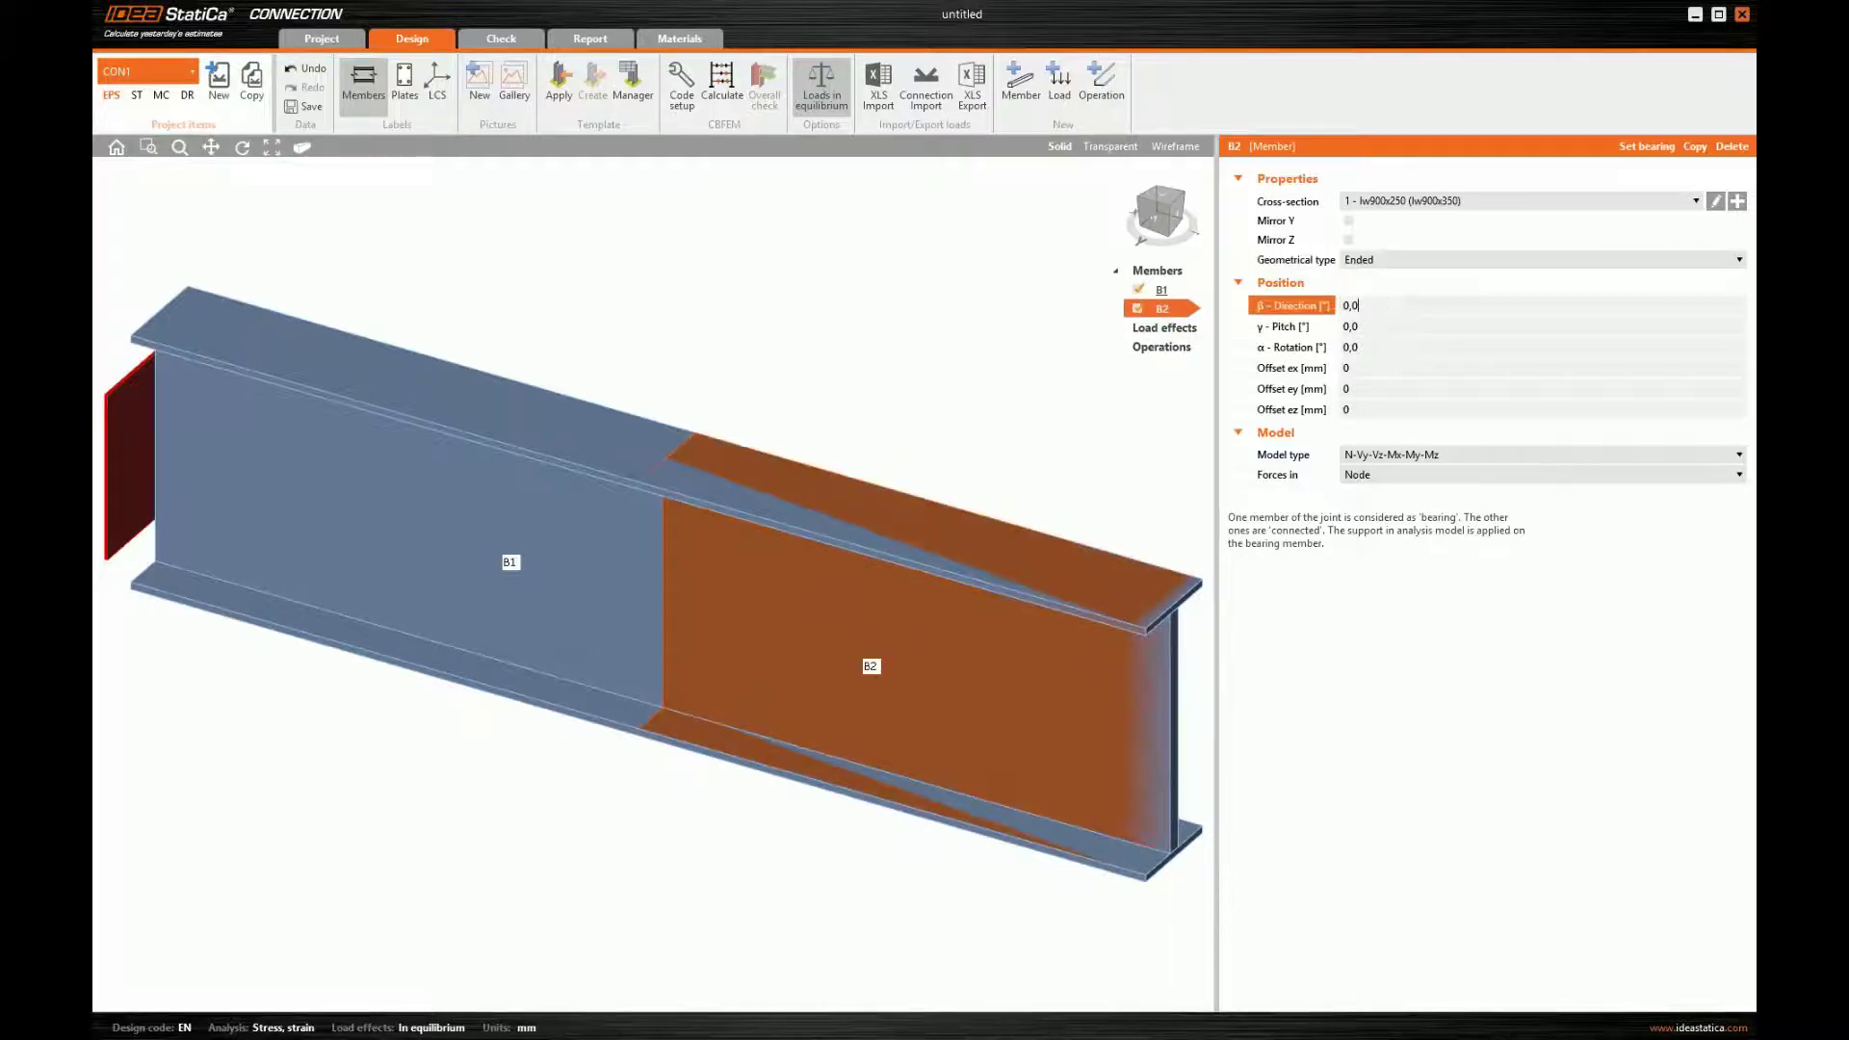
text(-180)
key(BackSpace)
key(BackSpace)
key(BackSpace)
text(90)
key(Tab)
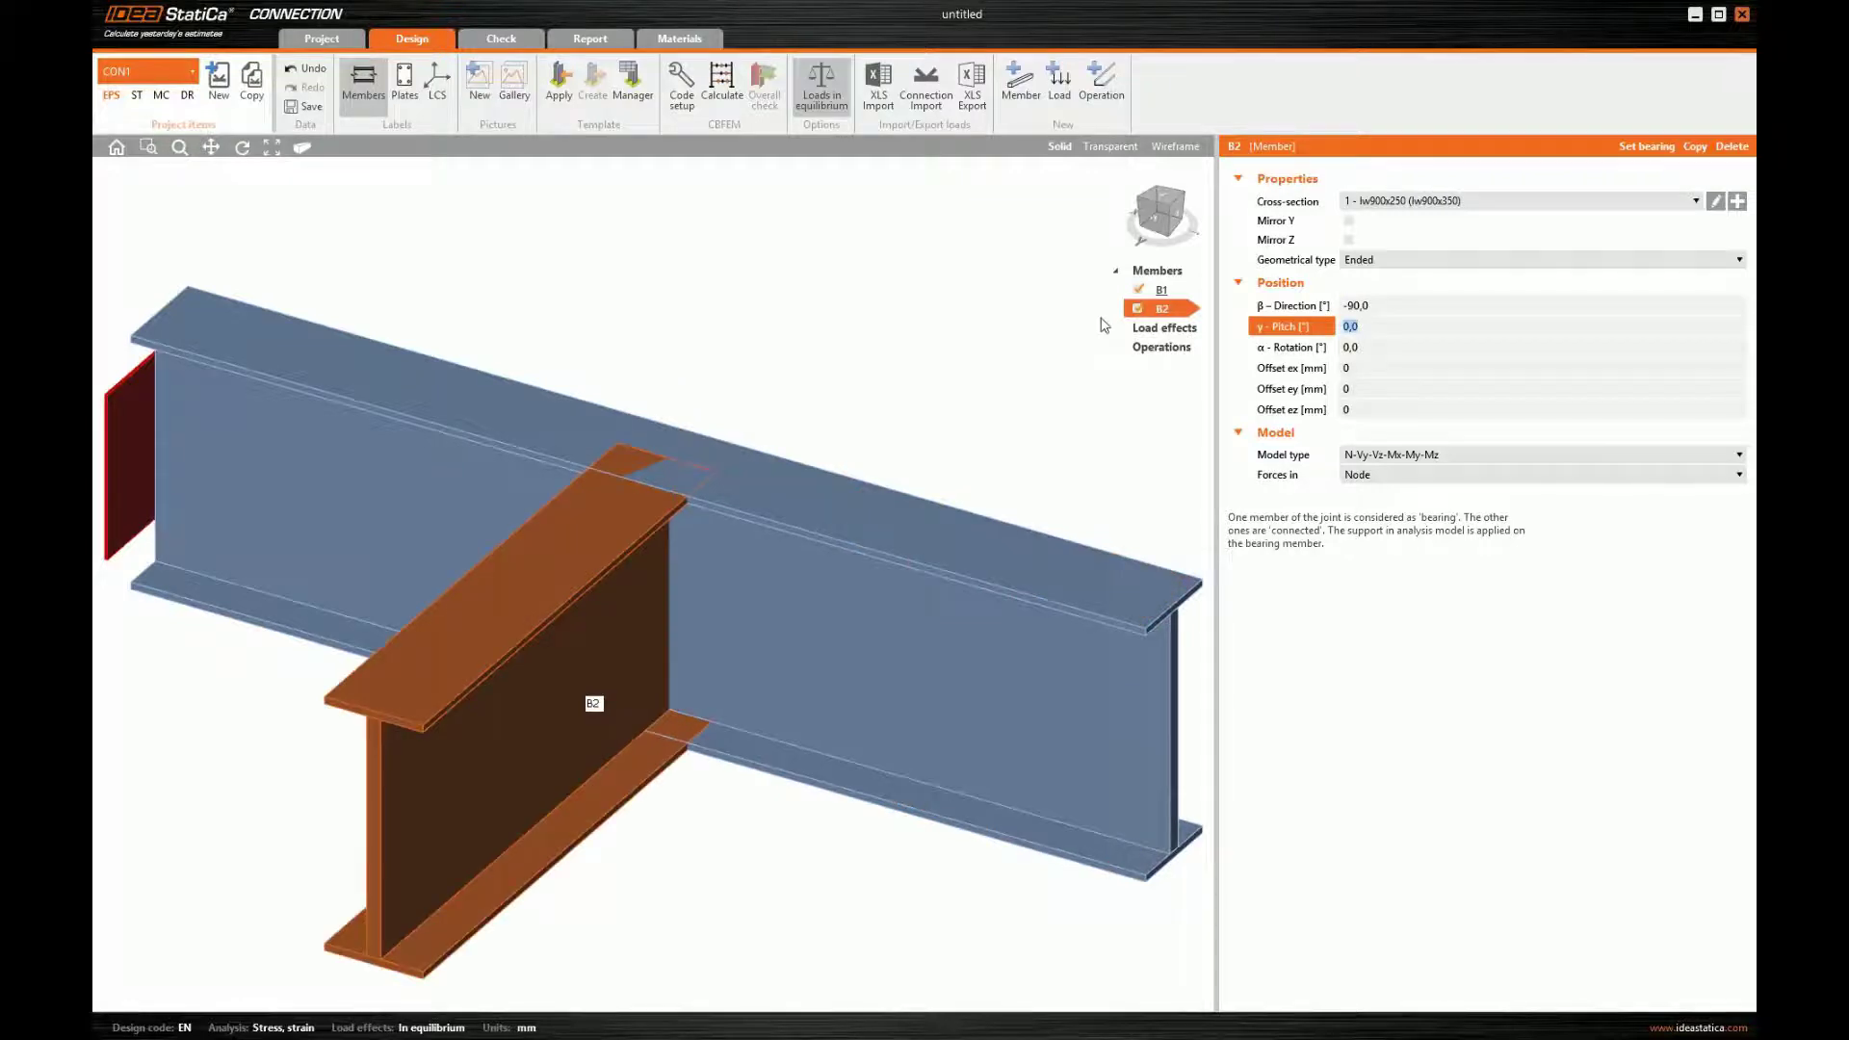
scroll(985, 281, down, 2)
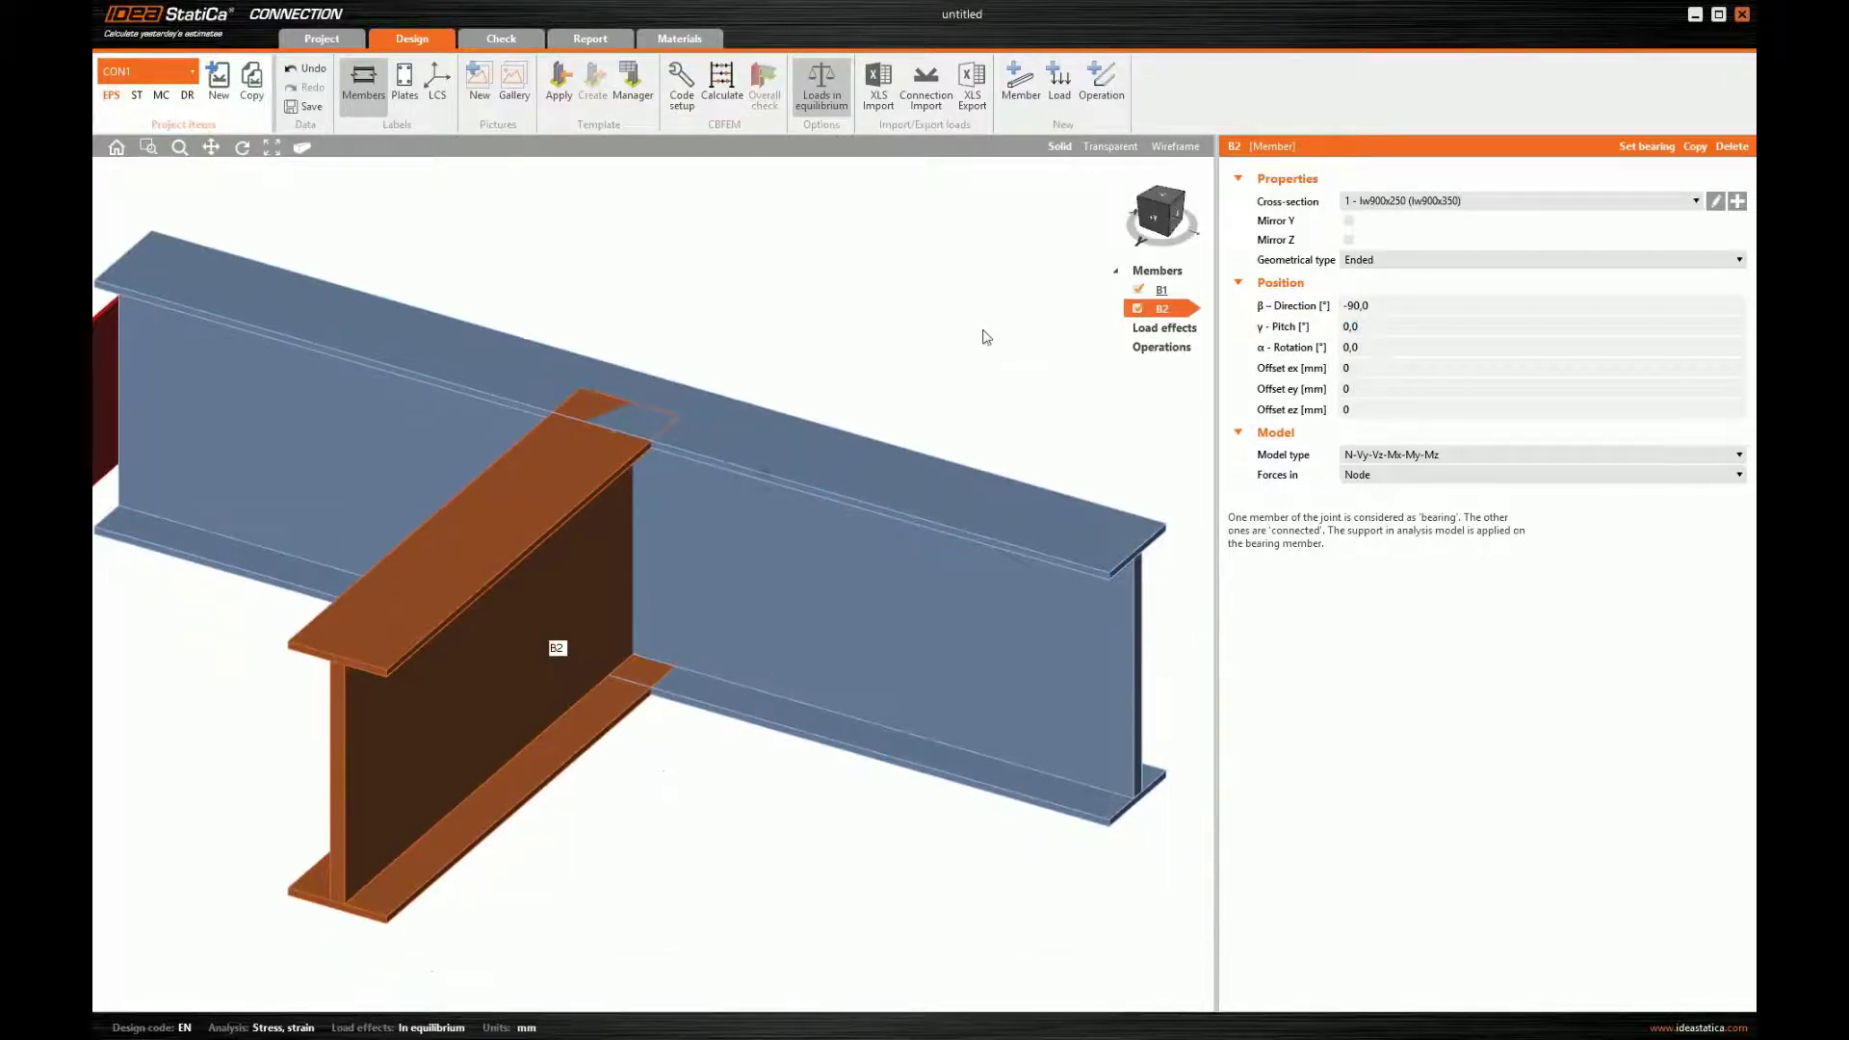
- Start a new welded I cross-section for B2 named Iw1250x350 with a height of 1250 mm
click(1738, 200)
click(750, 343)
click(1151, 405)
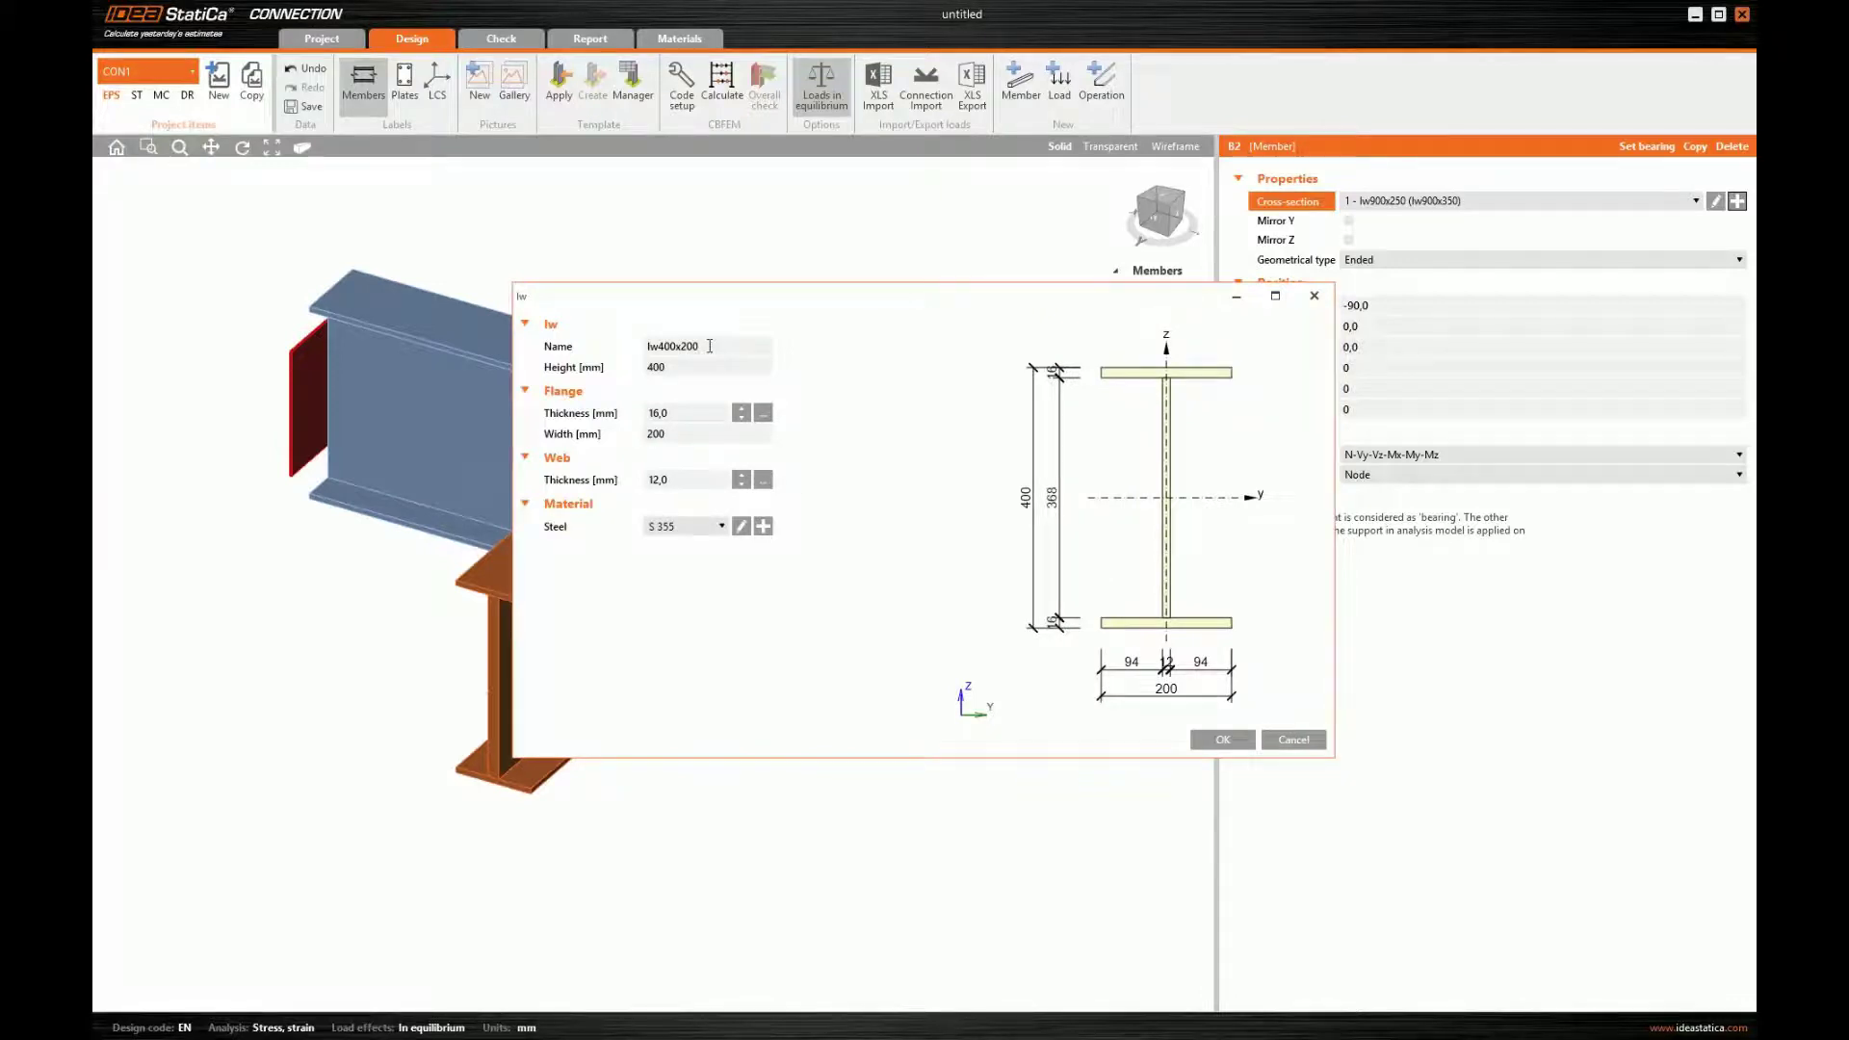
click(674, 346)
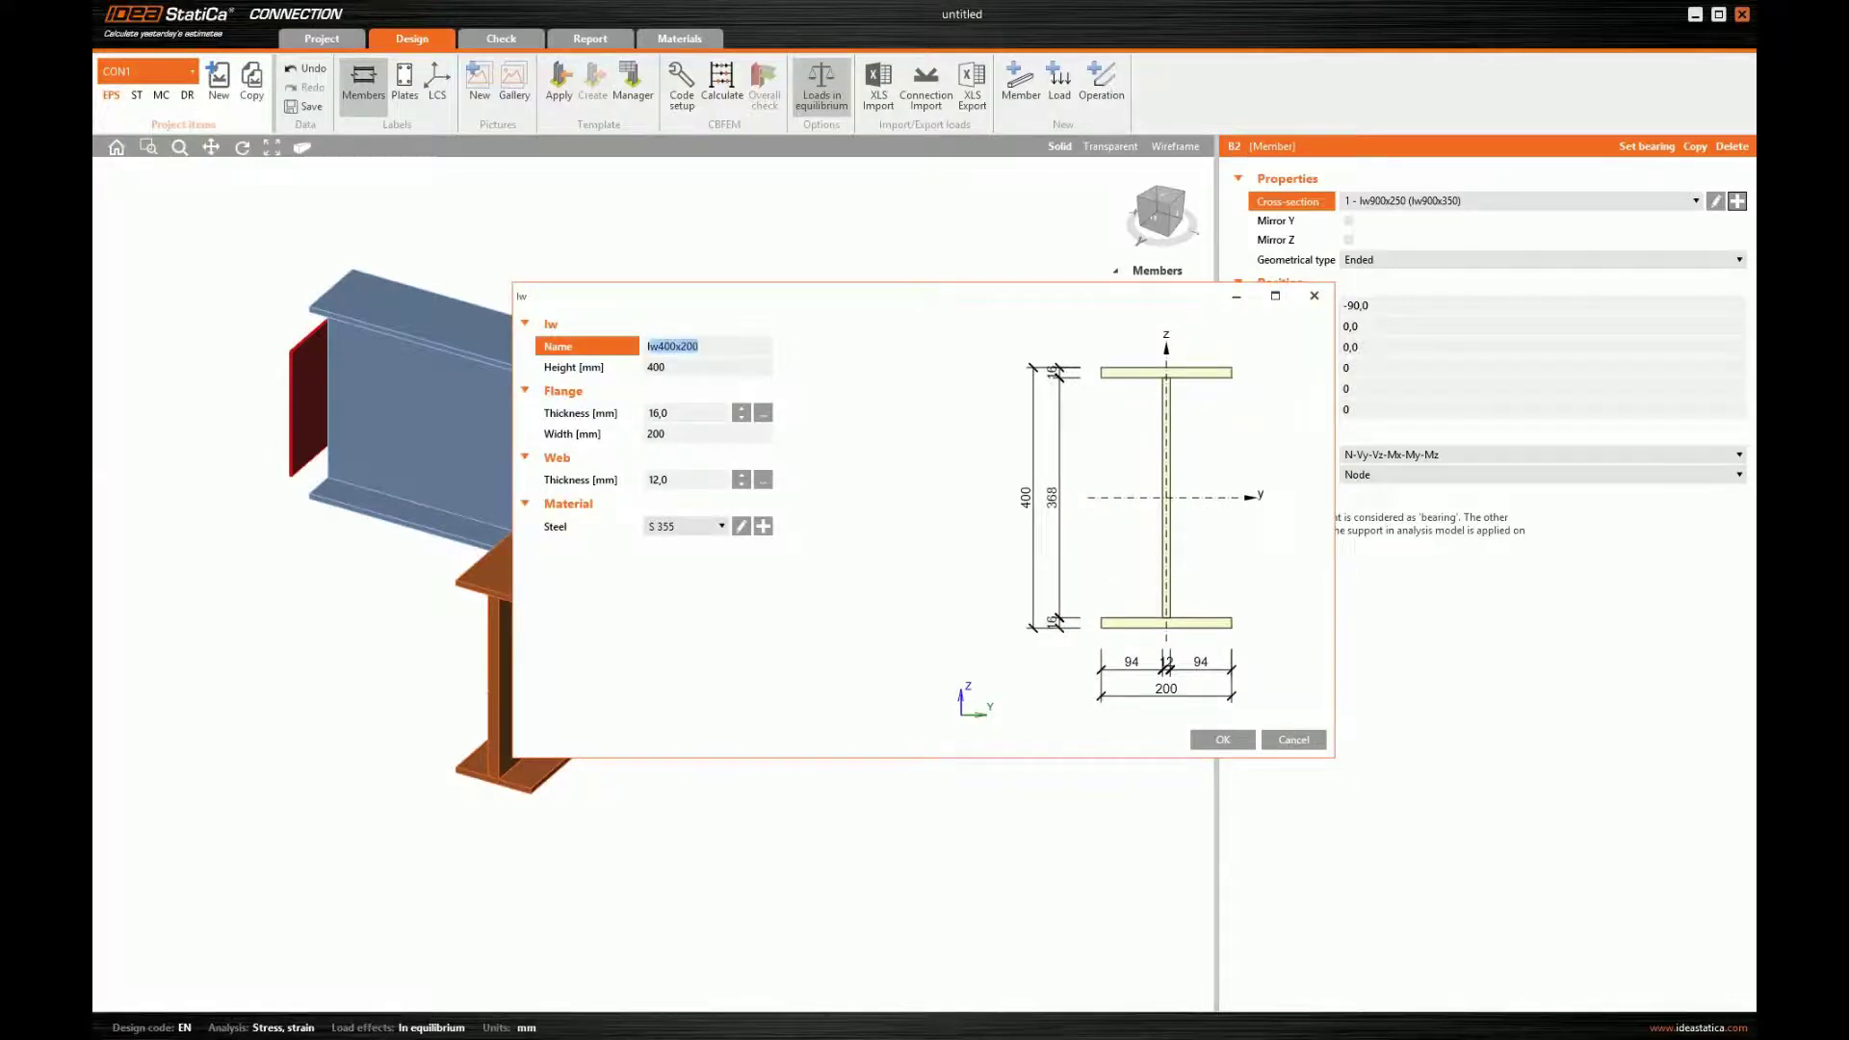
text(Iw1250x350)
click(597, 368)
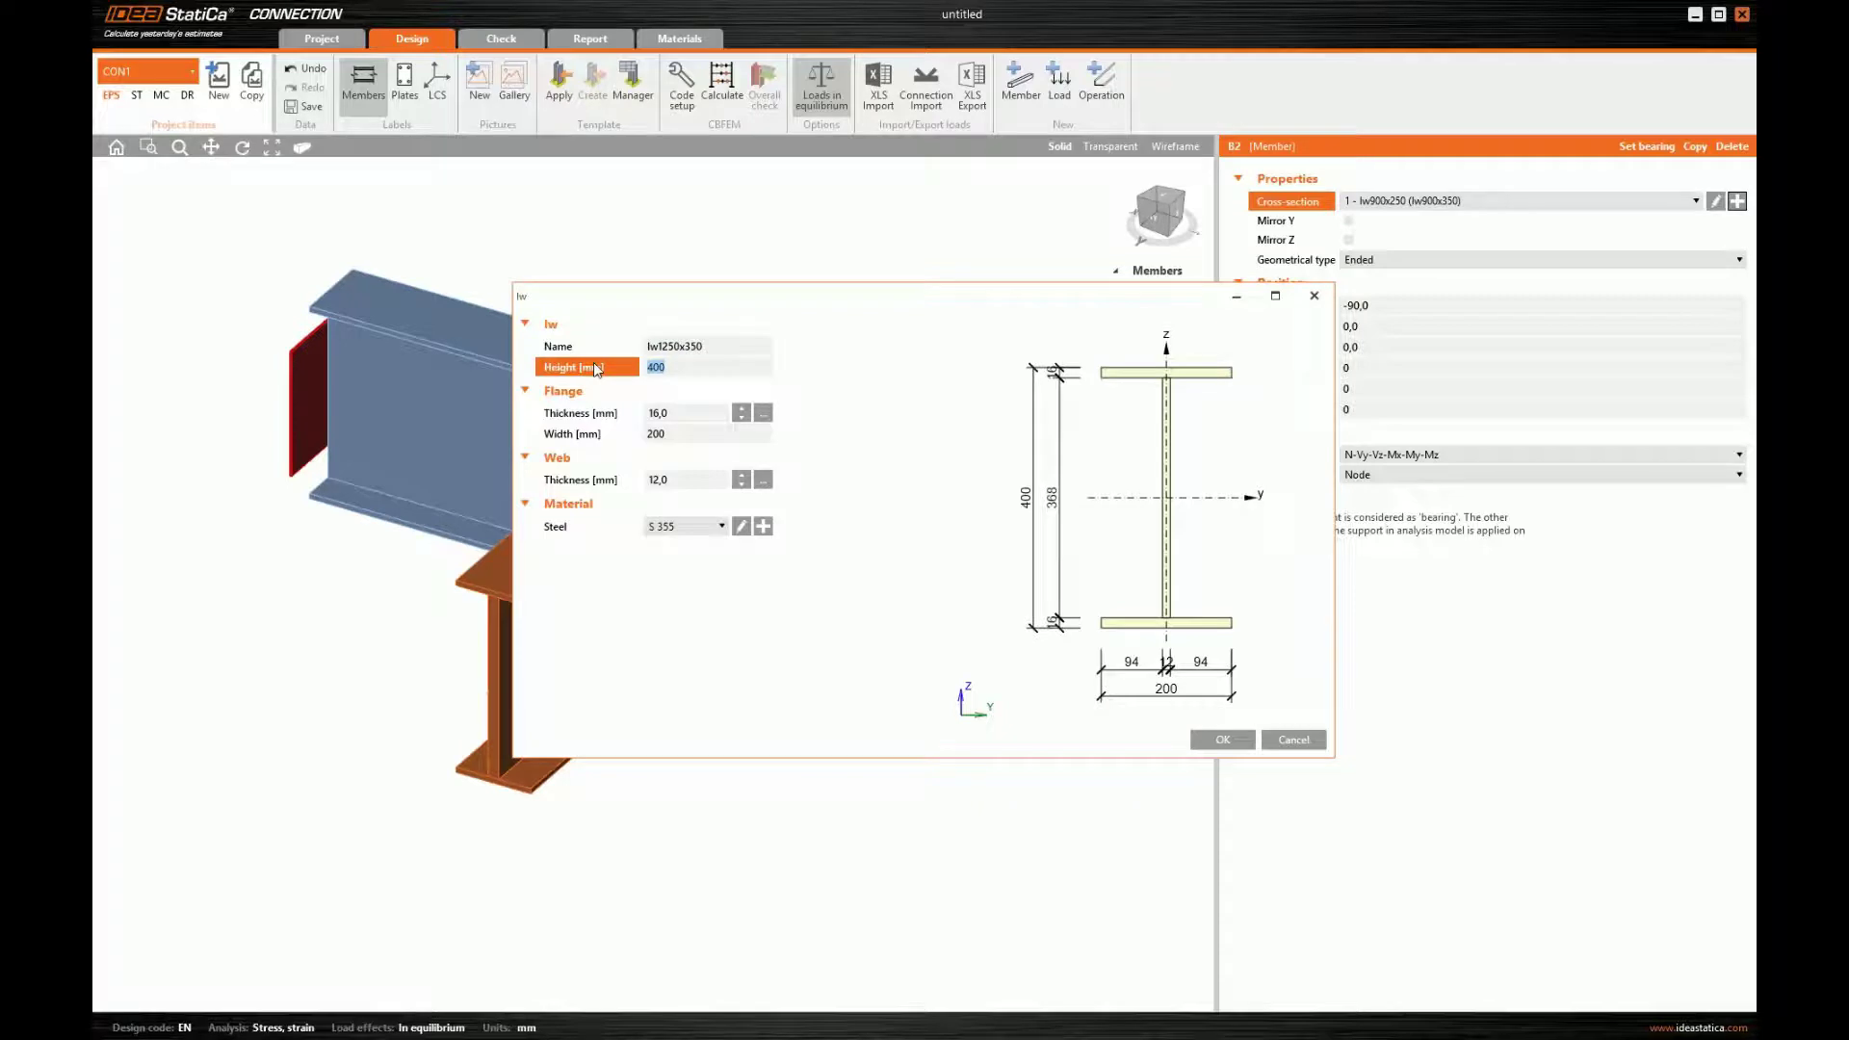
text(1250)
- Set the section's flange thickness to 40 mm, flange width to 350 mm and web thickness to 15 mm, and confirm it
click(578, 414)
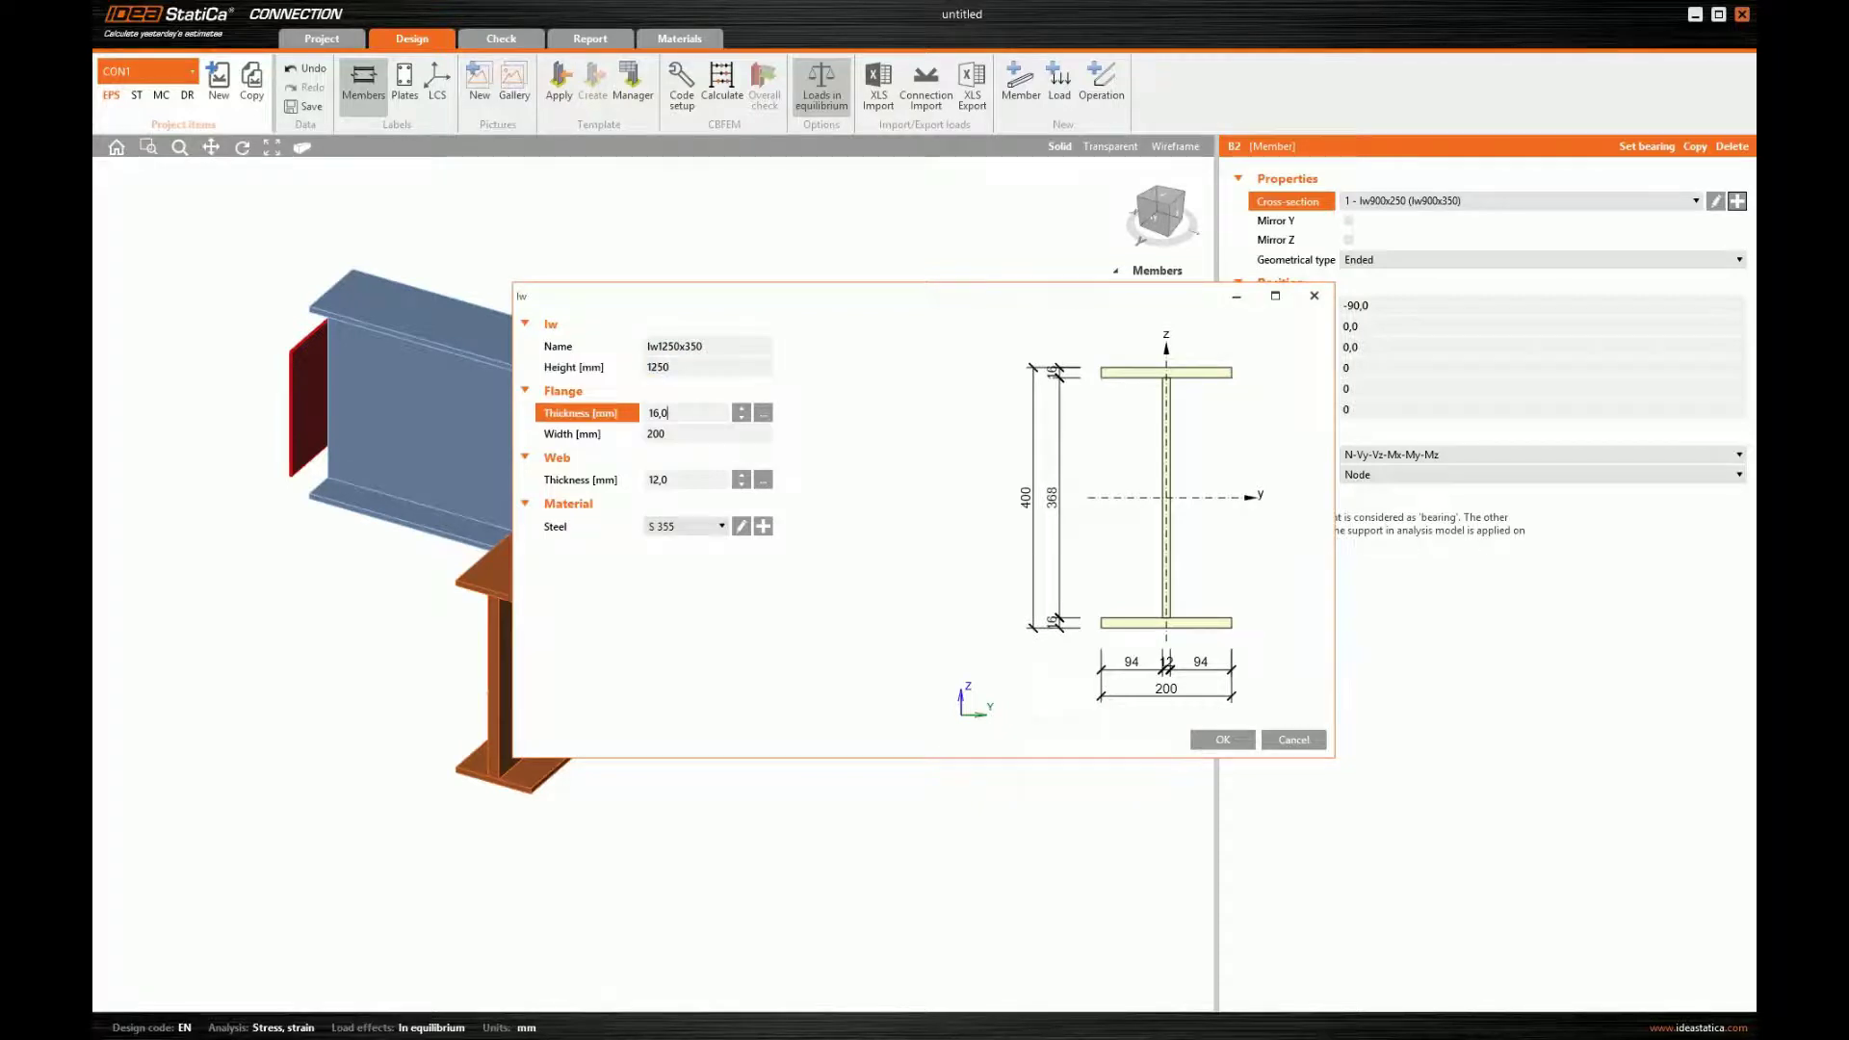
text(40)
click(595, 426)
text(350)
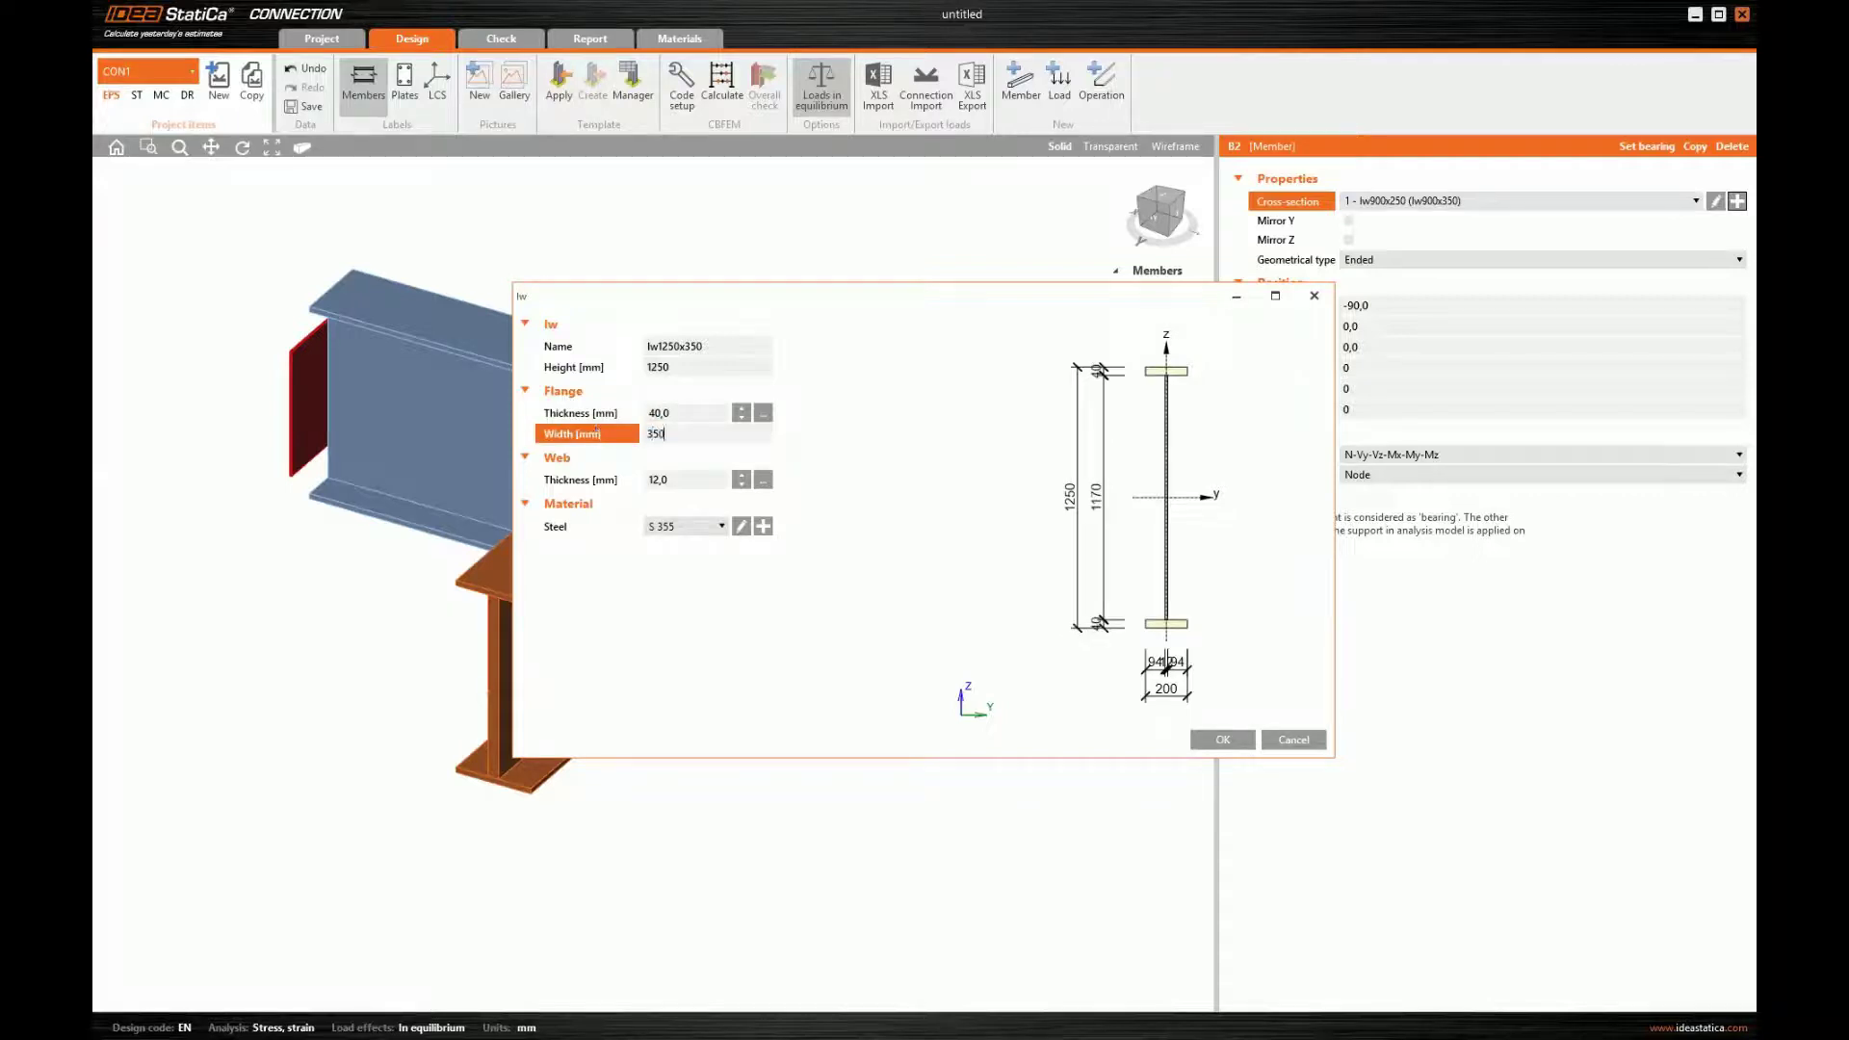
key(Tab)
text(15)
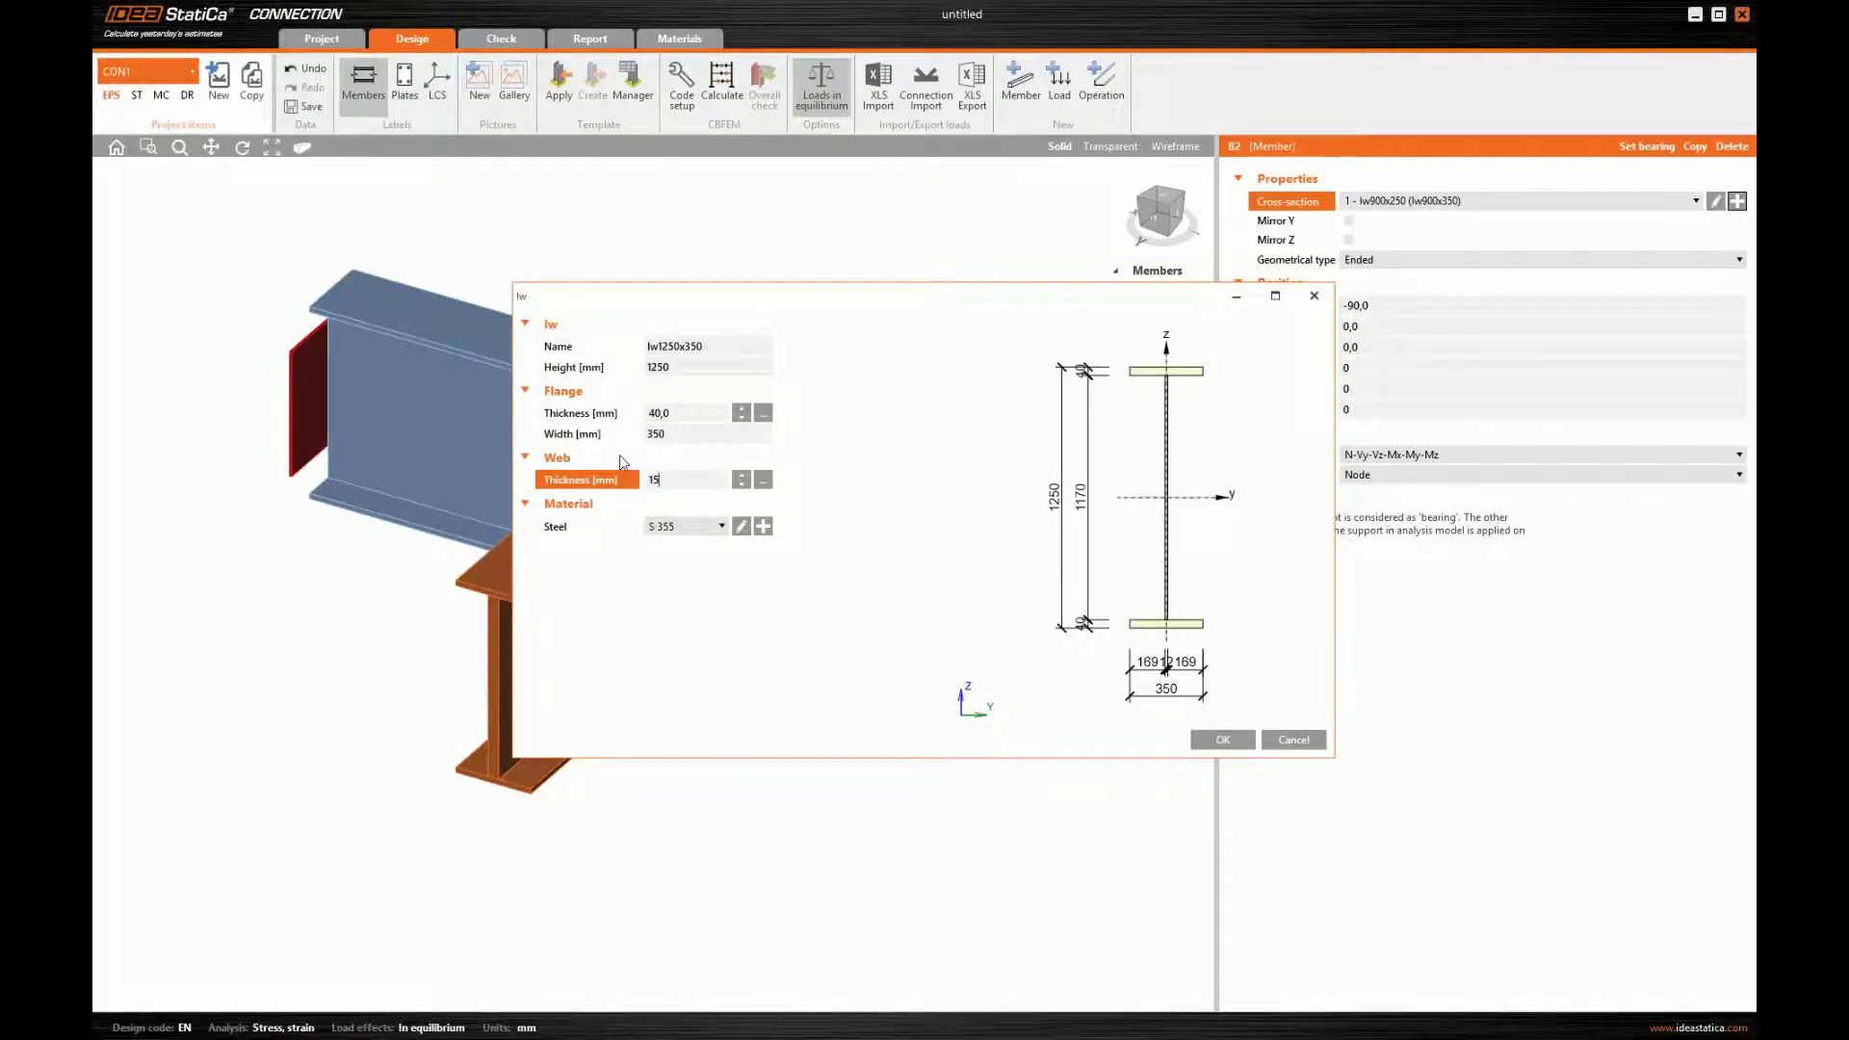
click(653, 434)
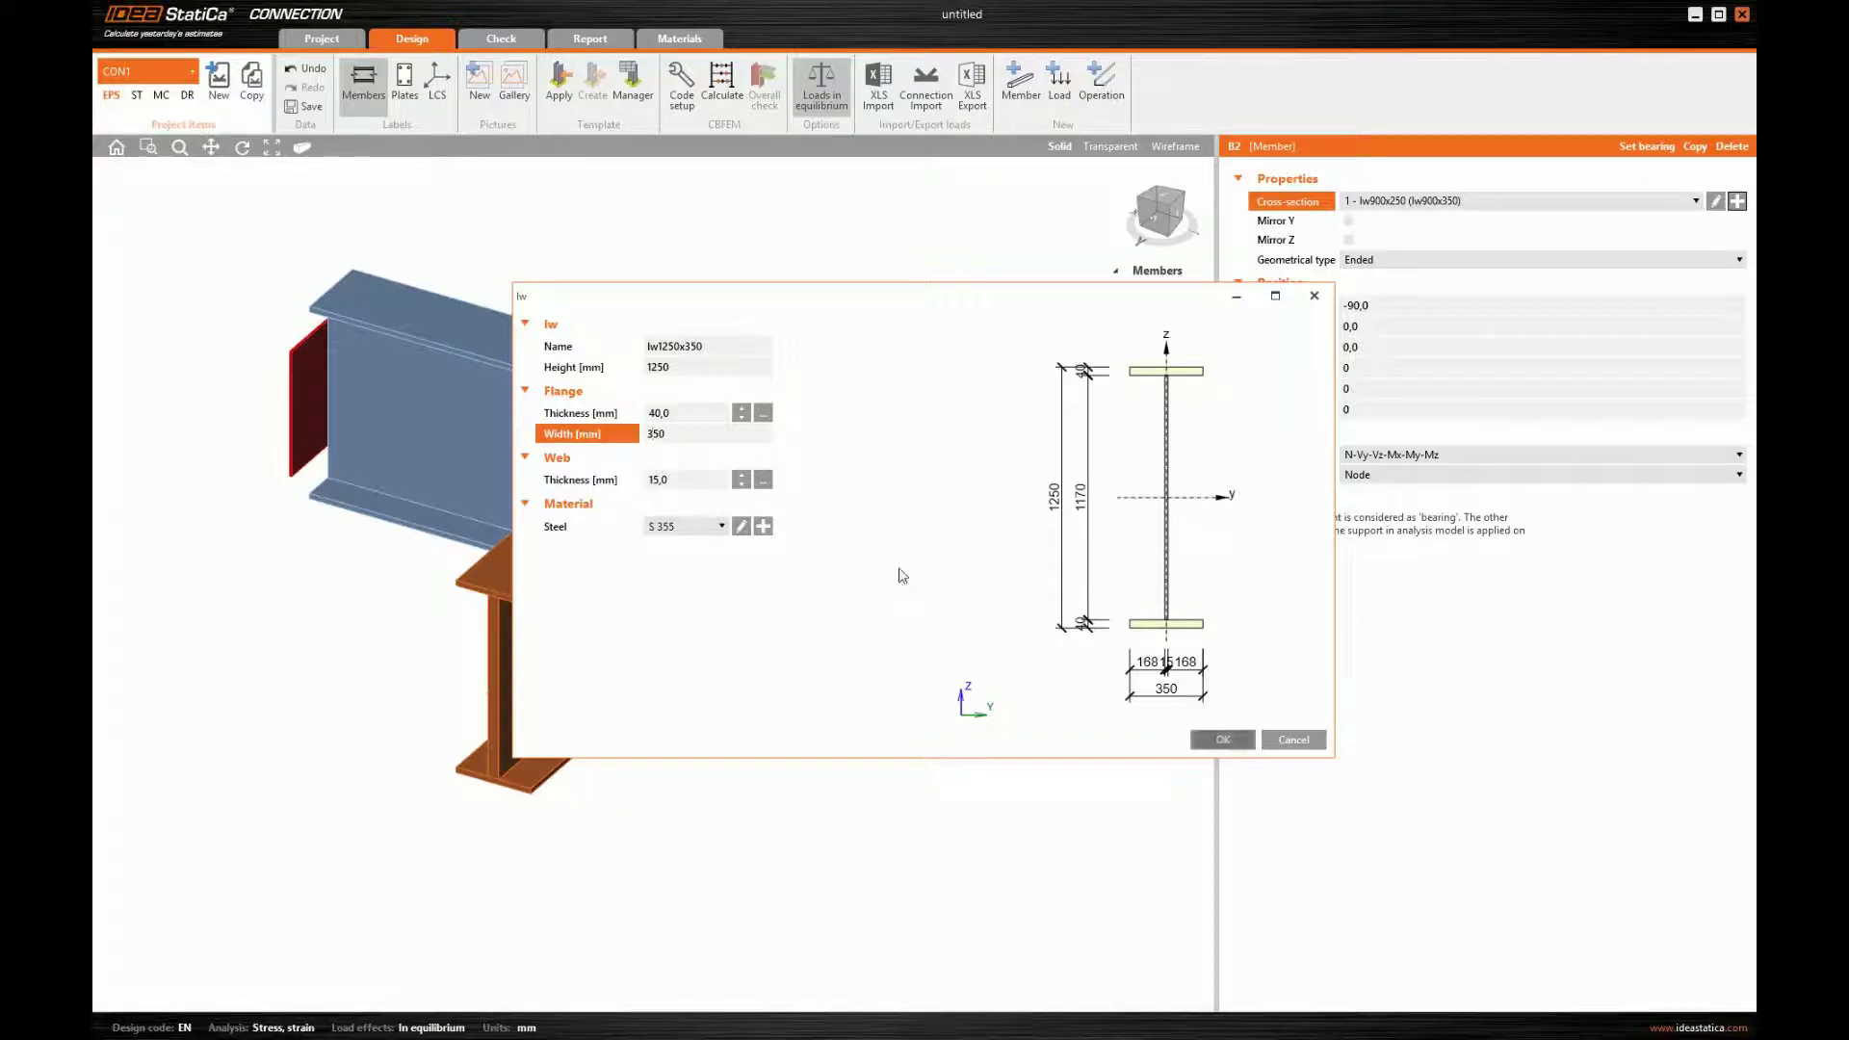
key(Return)
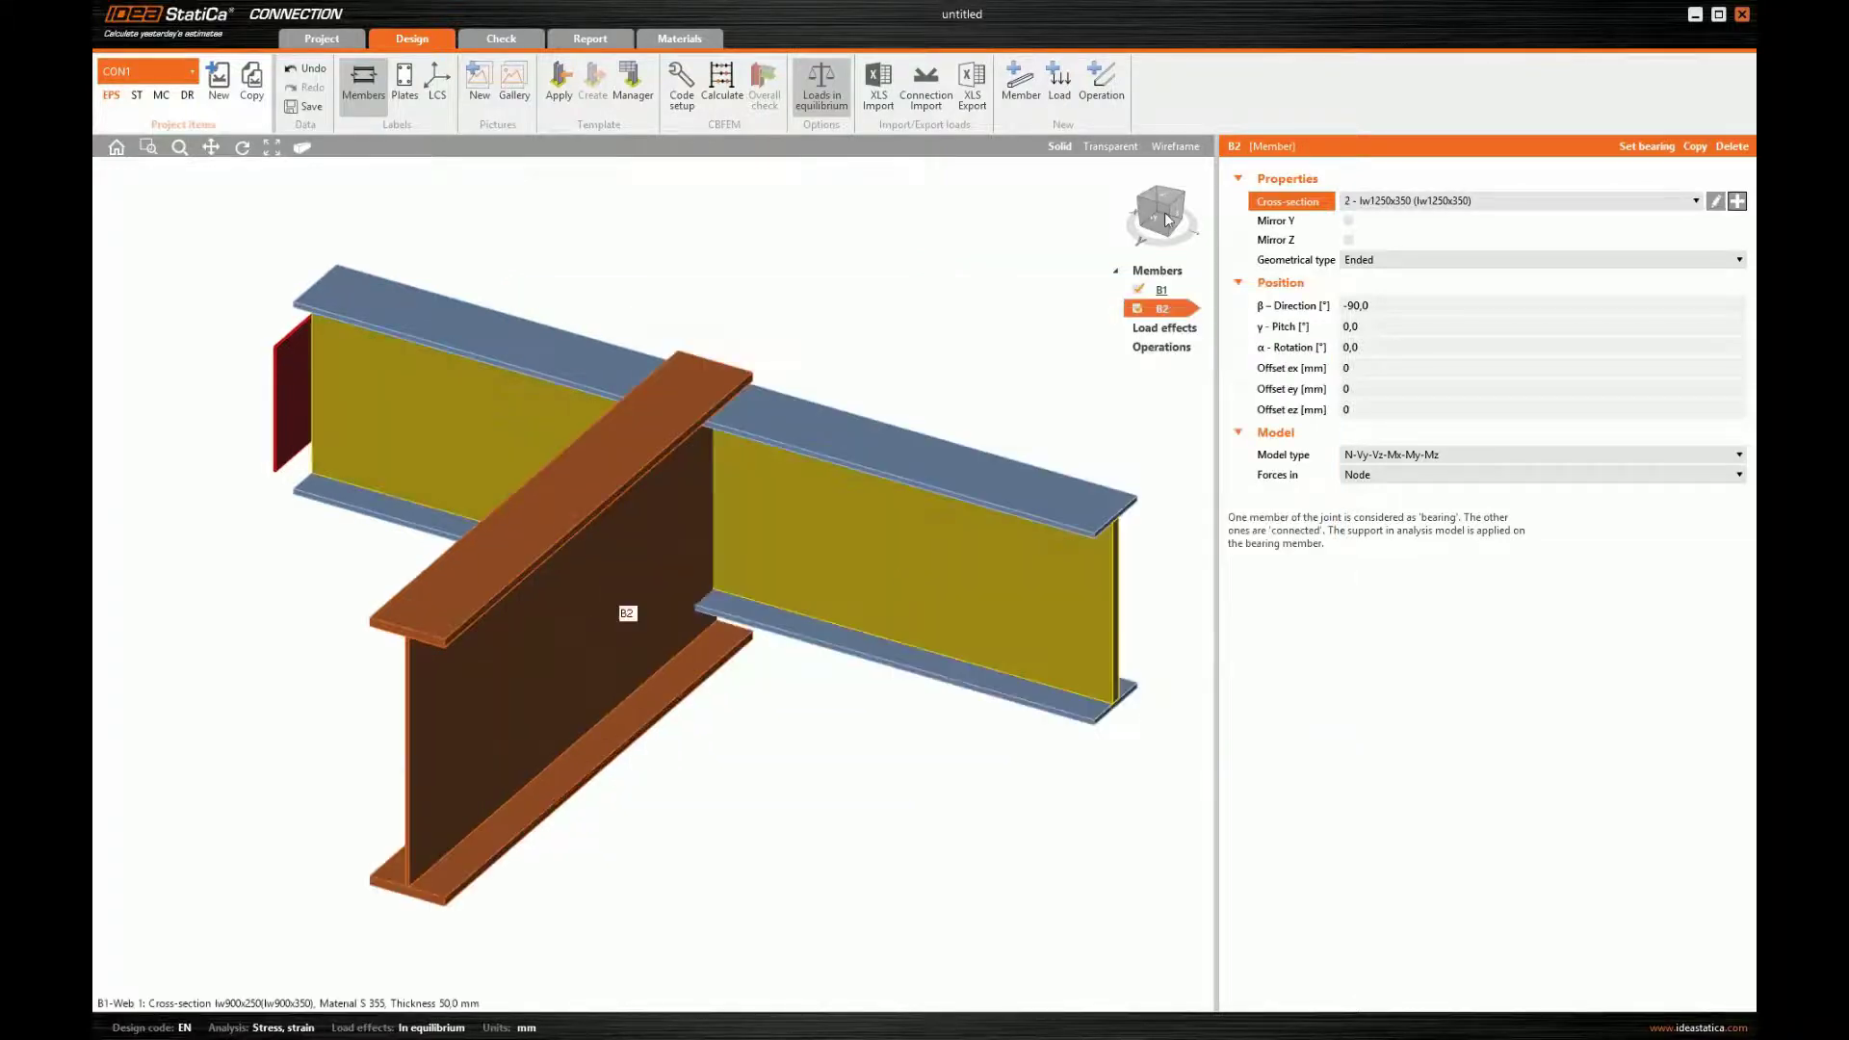
- Offset member B2 by ey 136 mm and ez -175 mm
click(1166, 219)
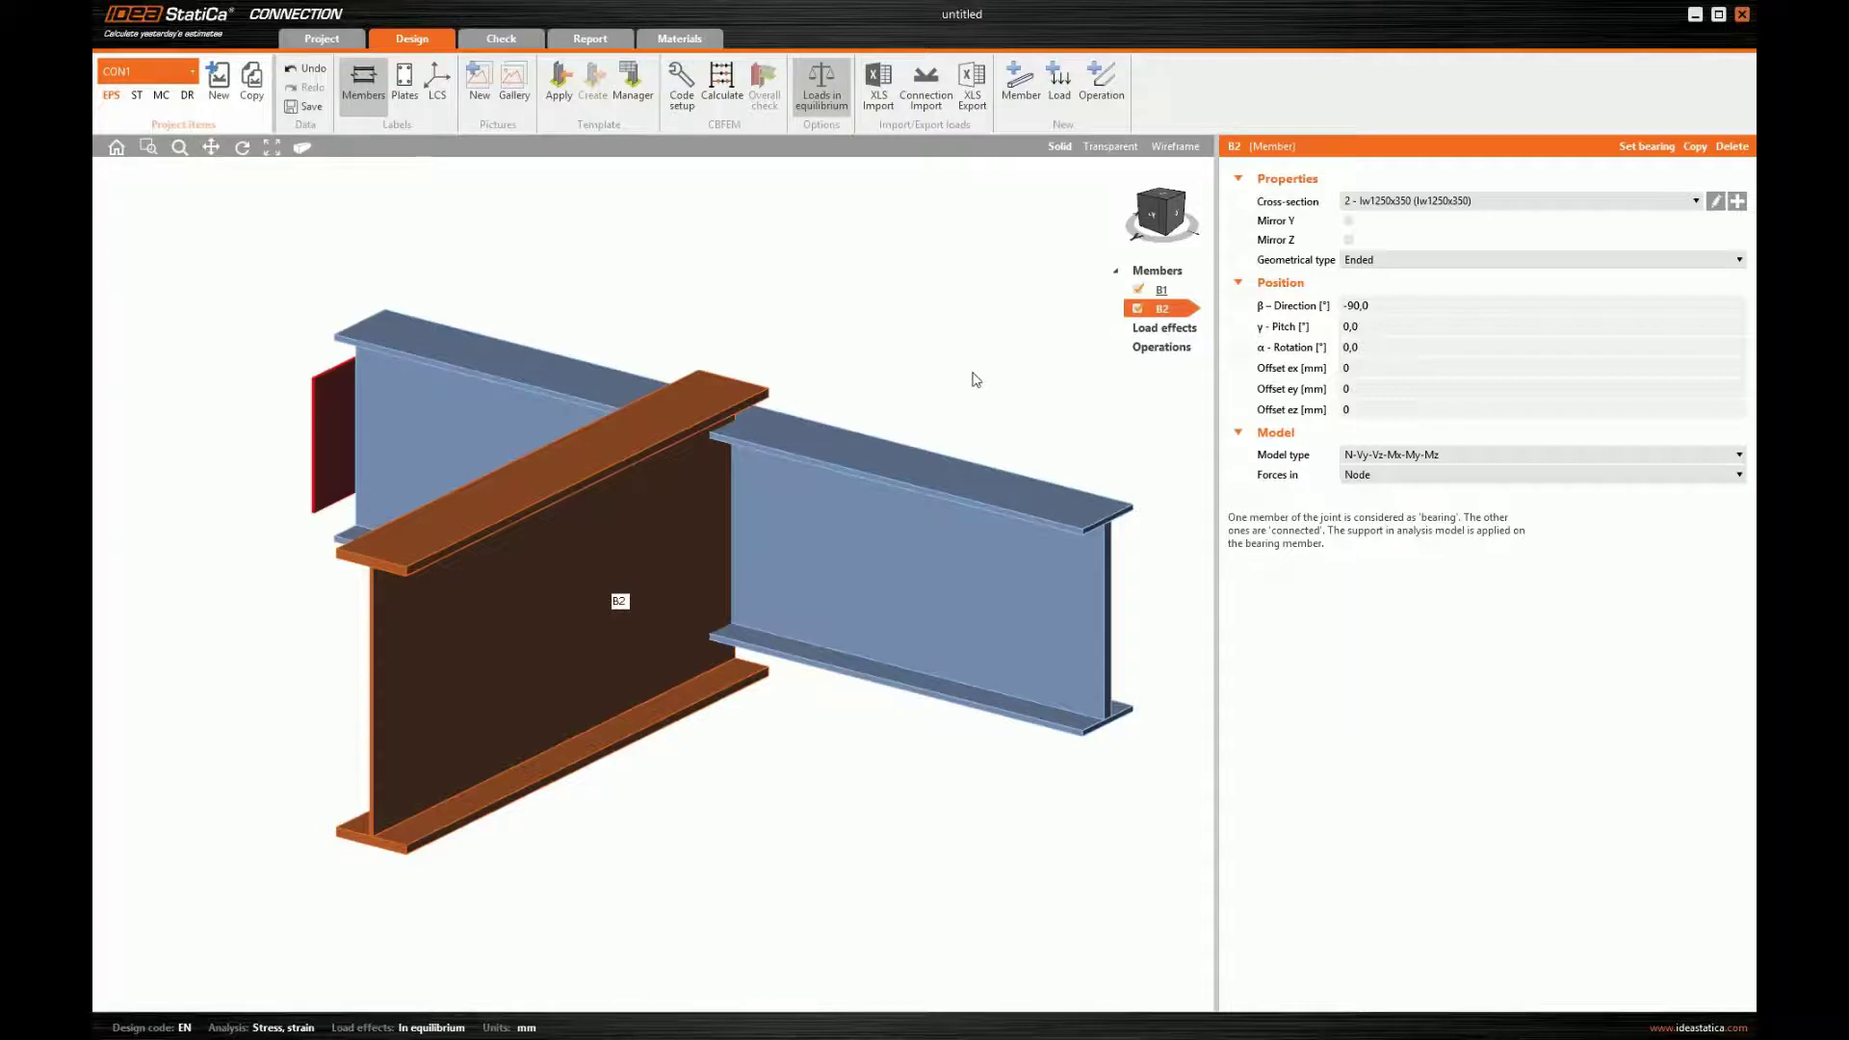
click(1363, 389)
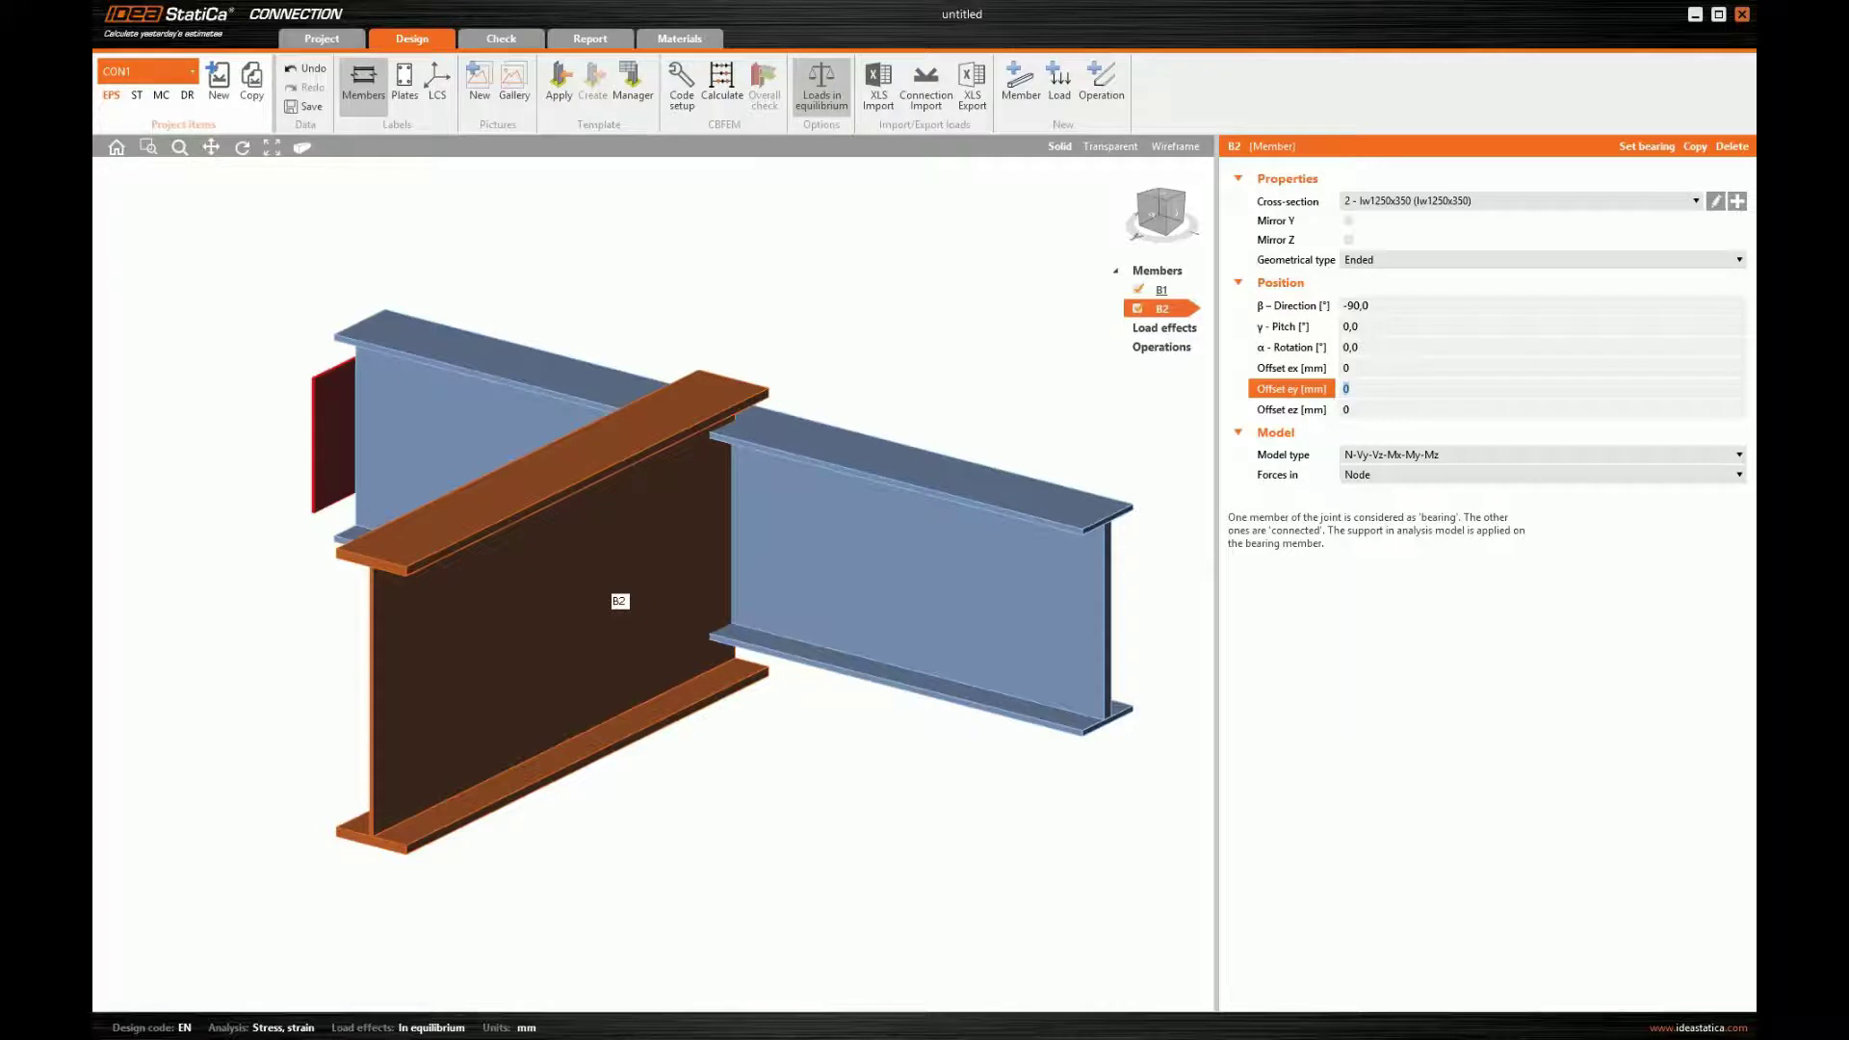
text(136,1603)
key(Tab)
text(-)
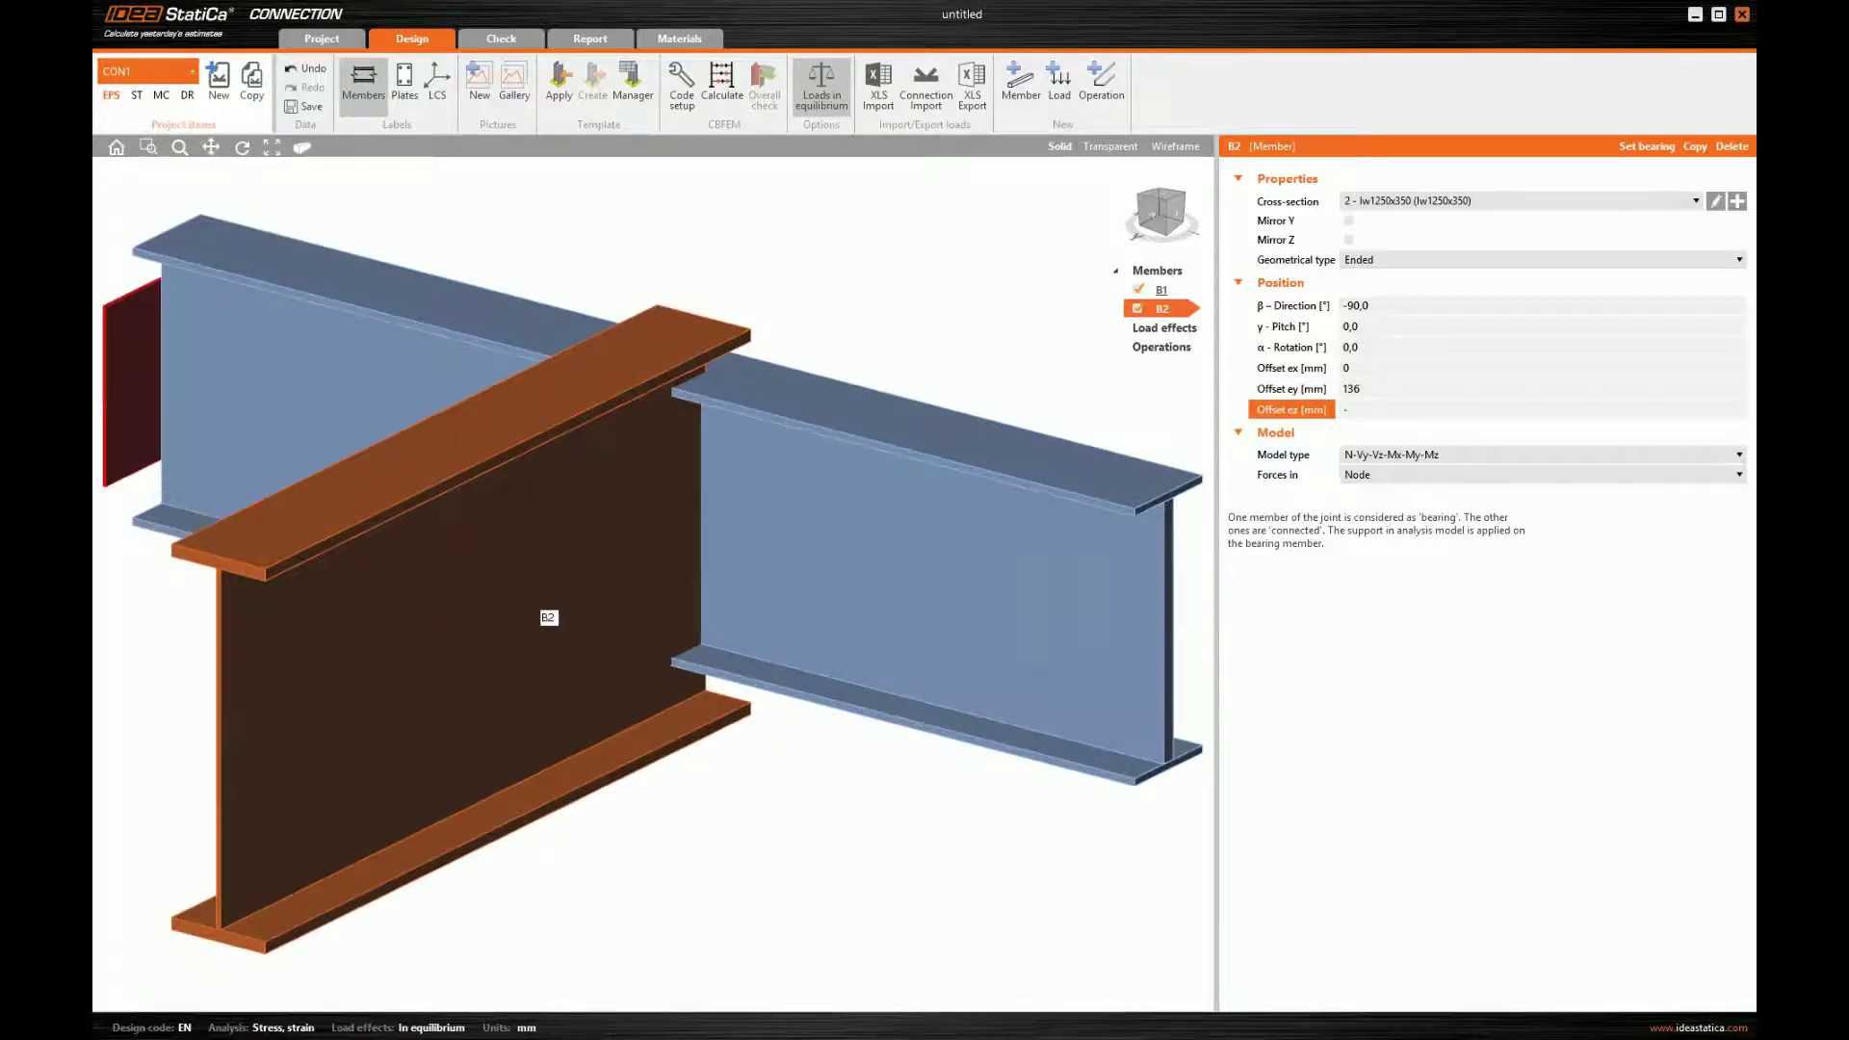
text(175)
key(Tab)
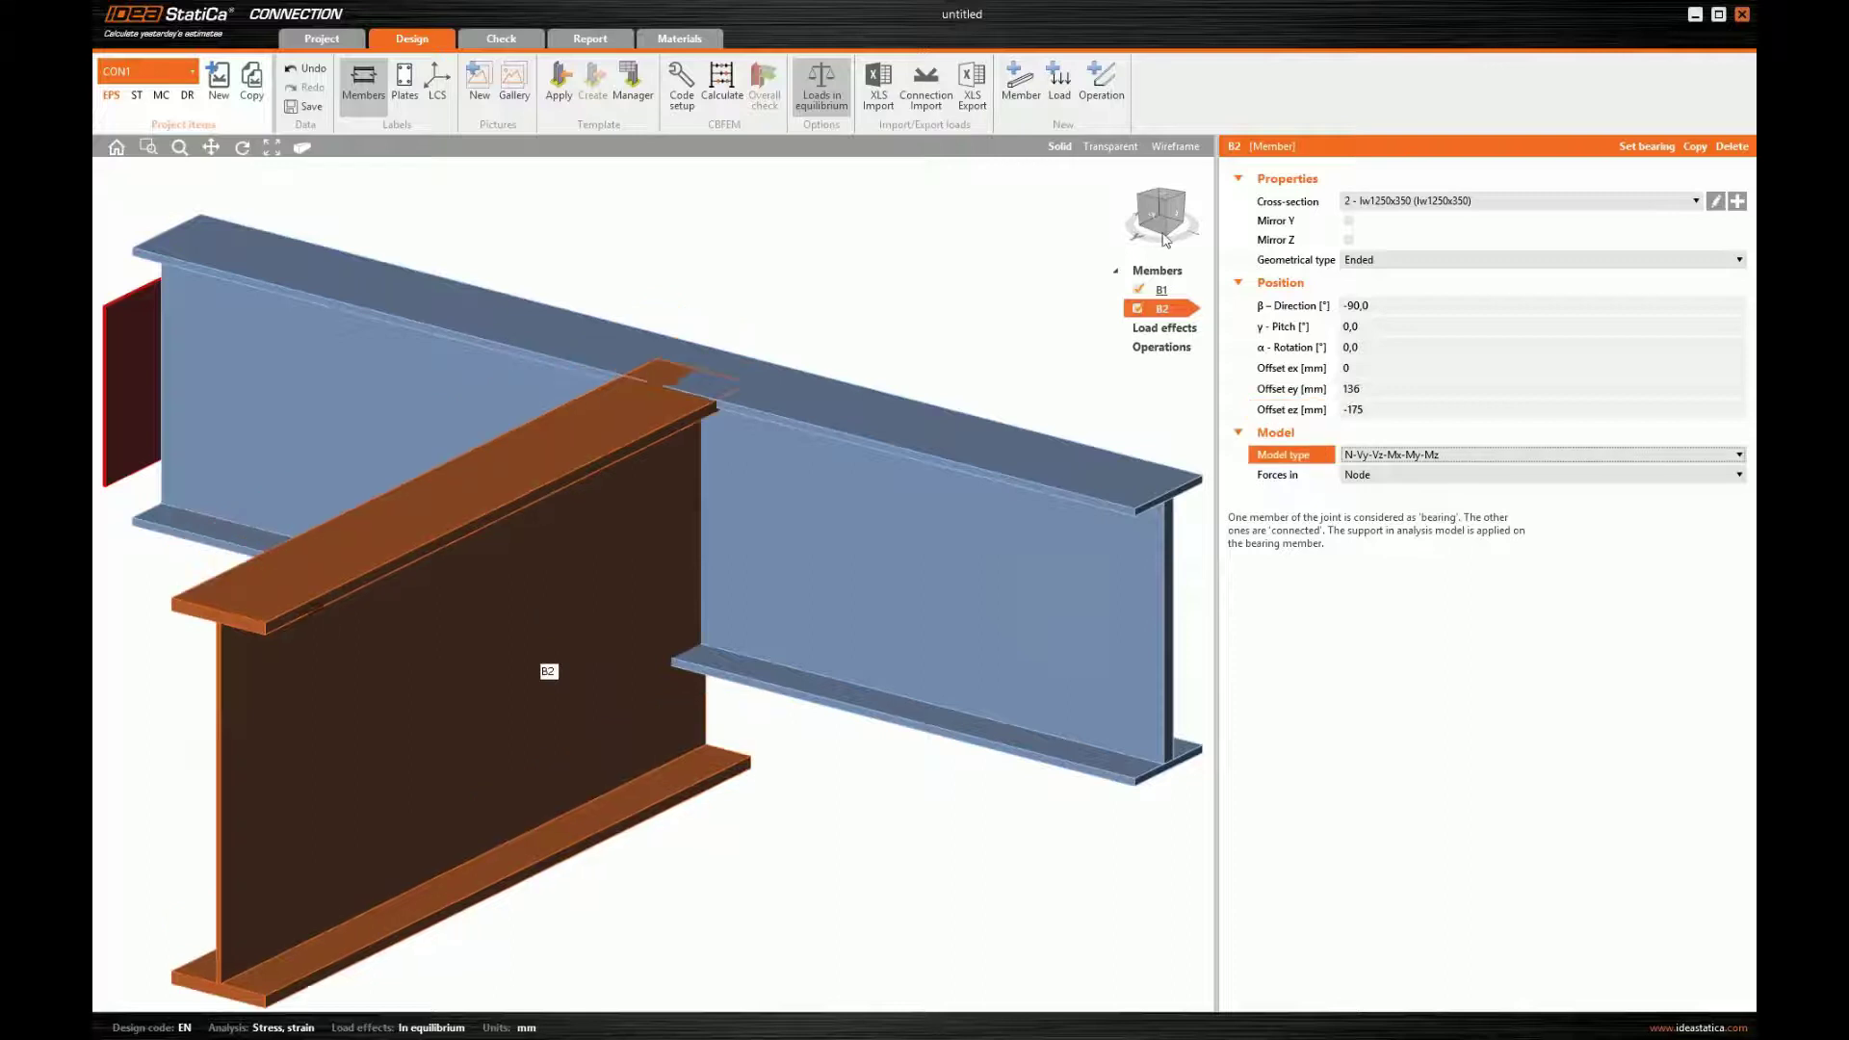
- Add a third member to the joint and rename it D1
click(1155, 225)
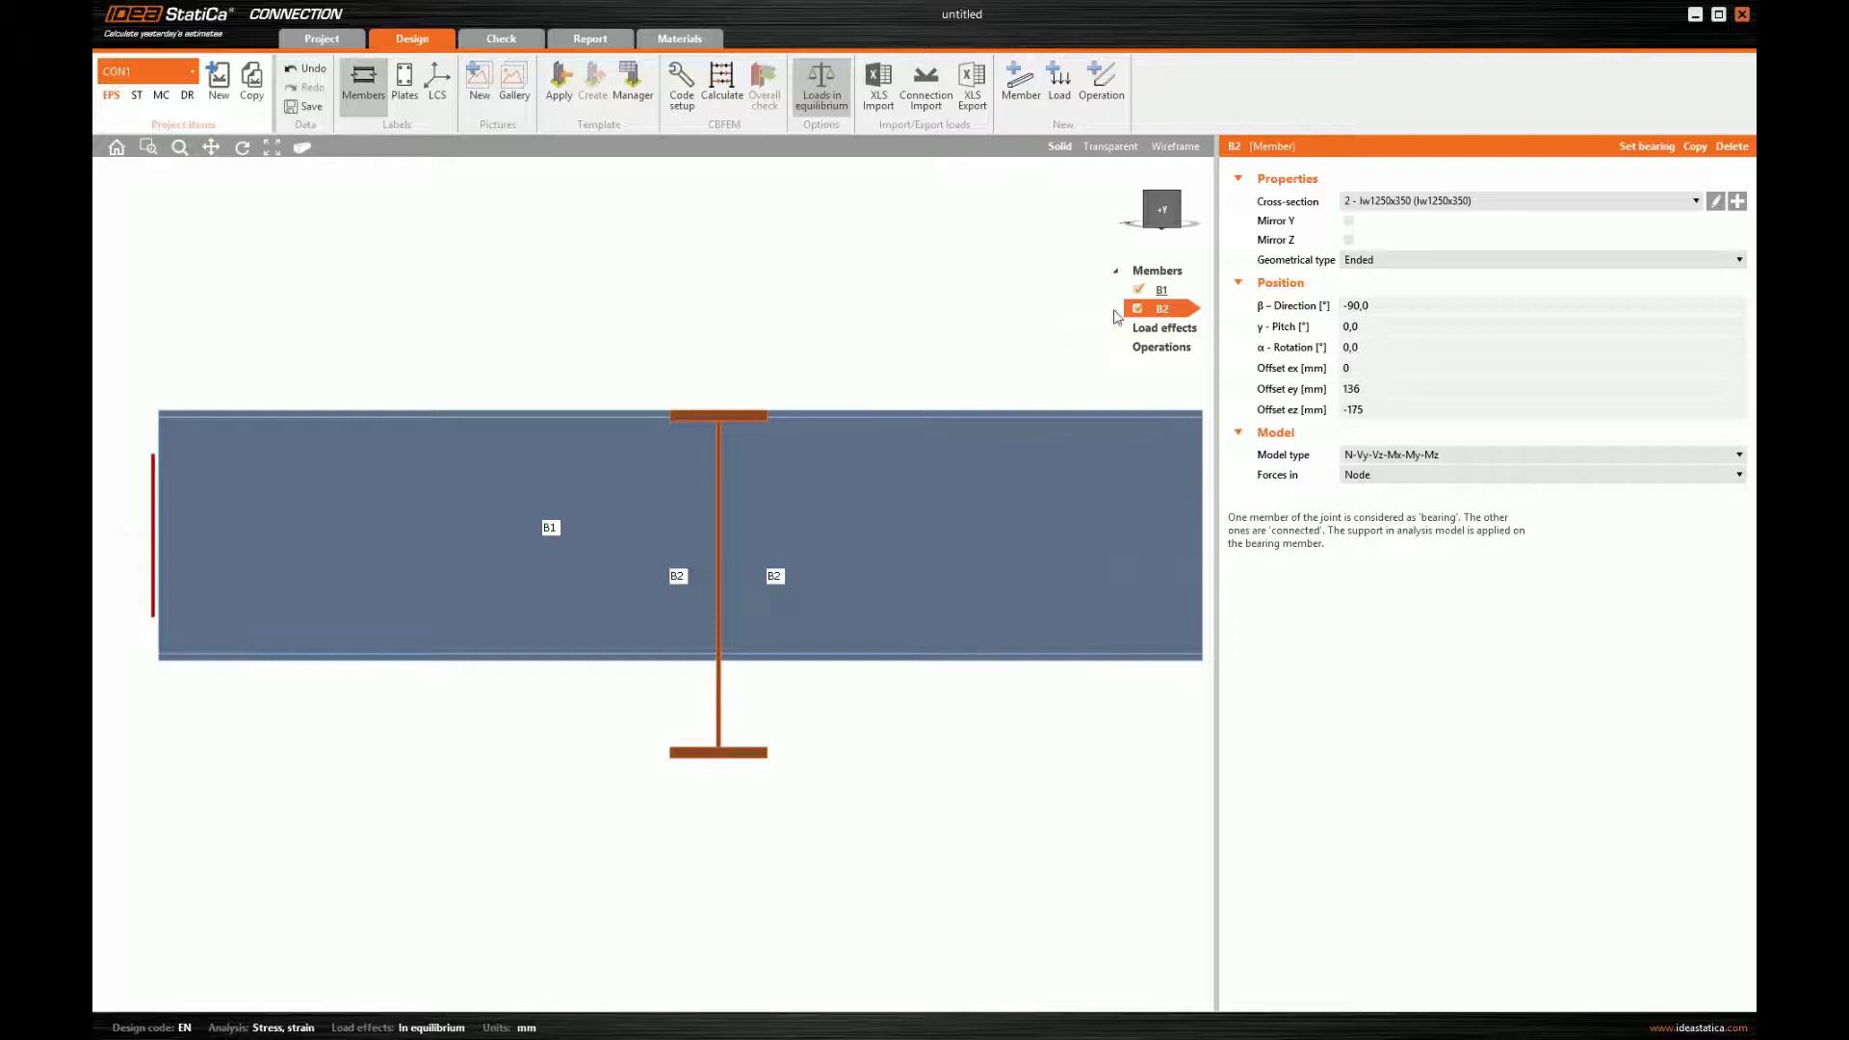
right_click(1161, 272)
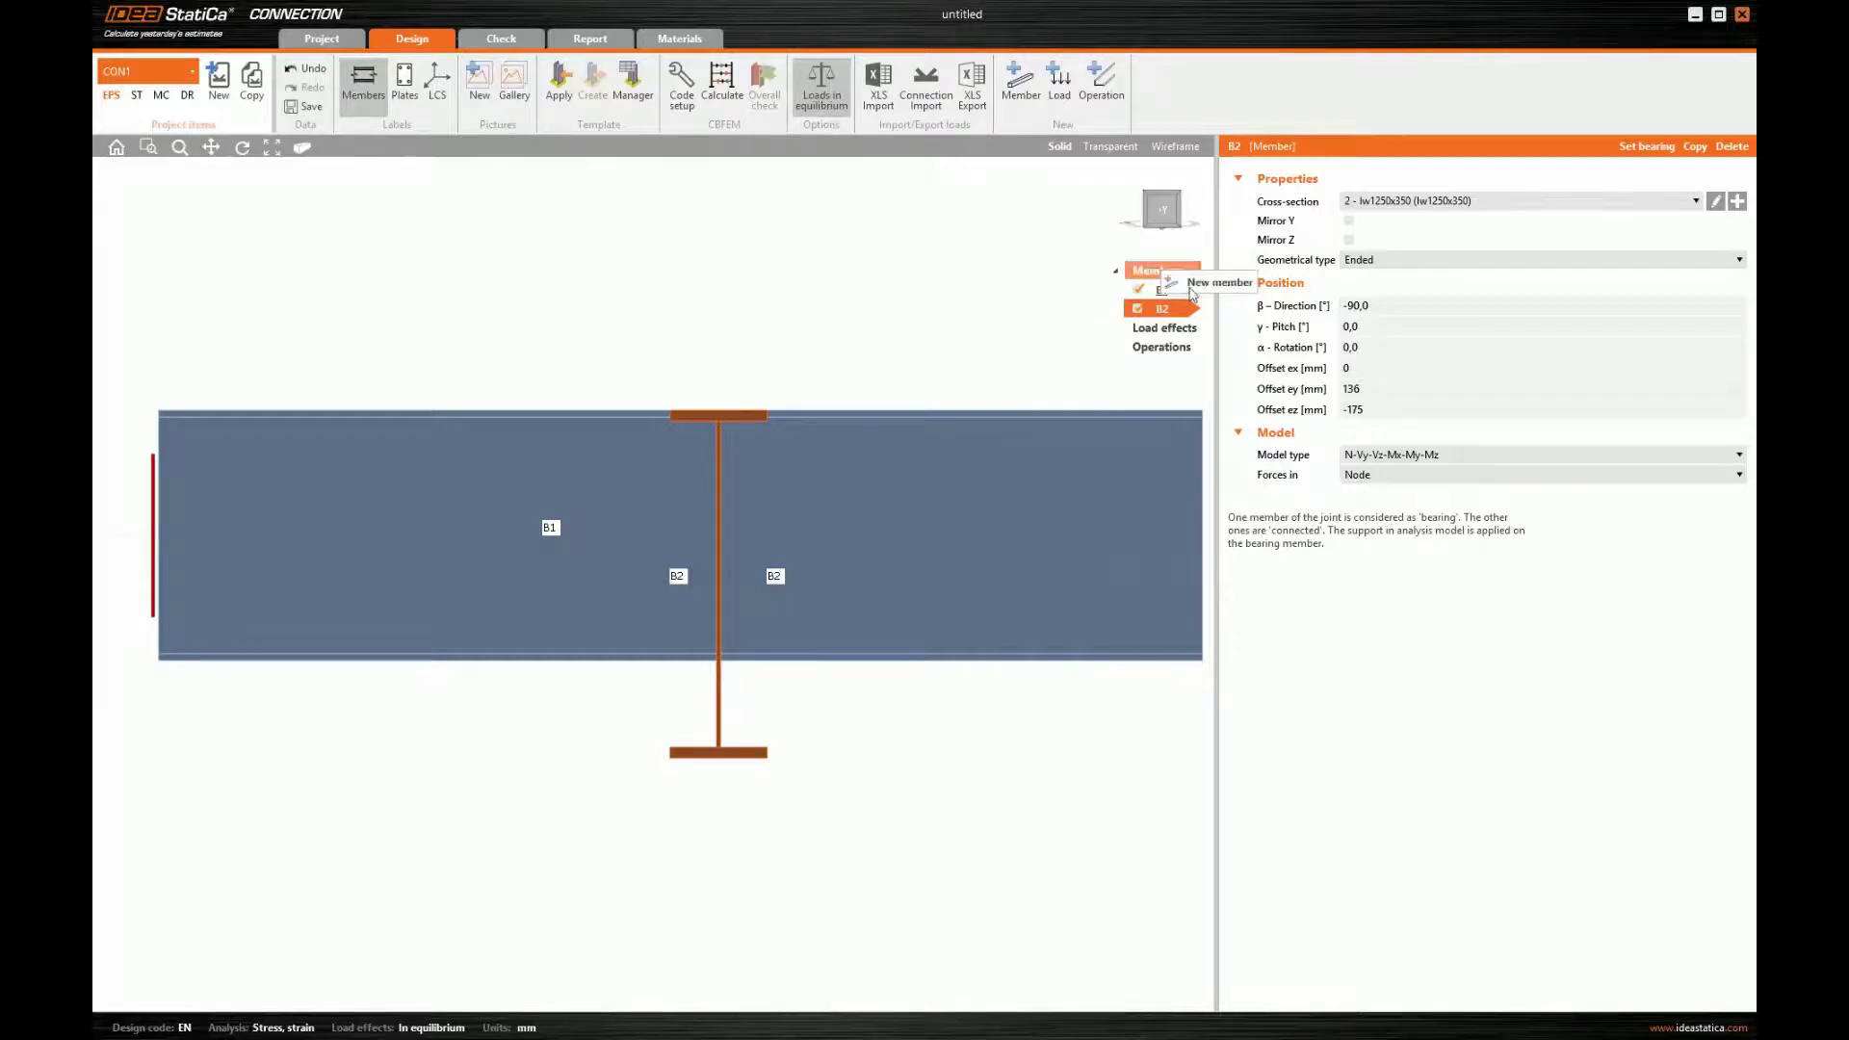
click(1177, 283)
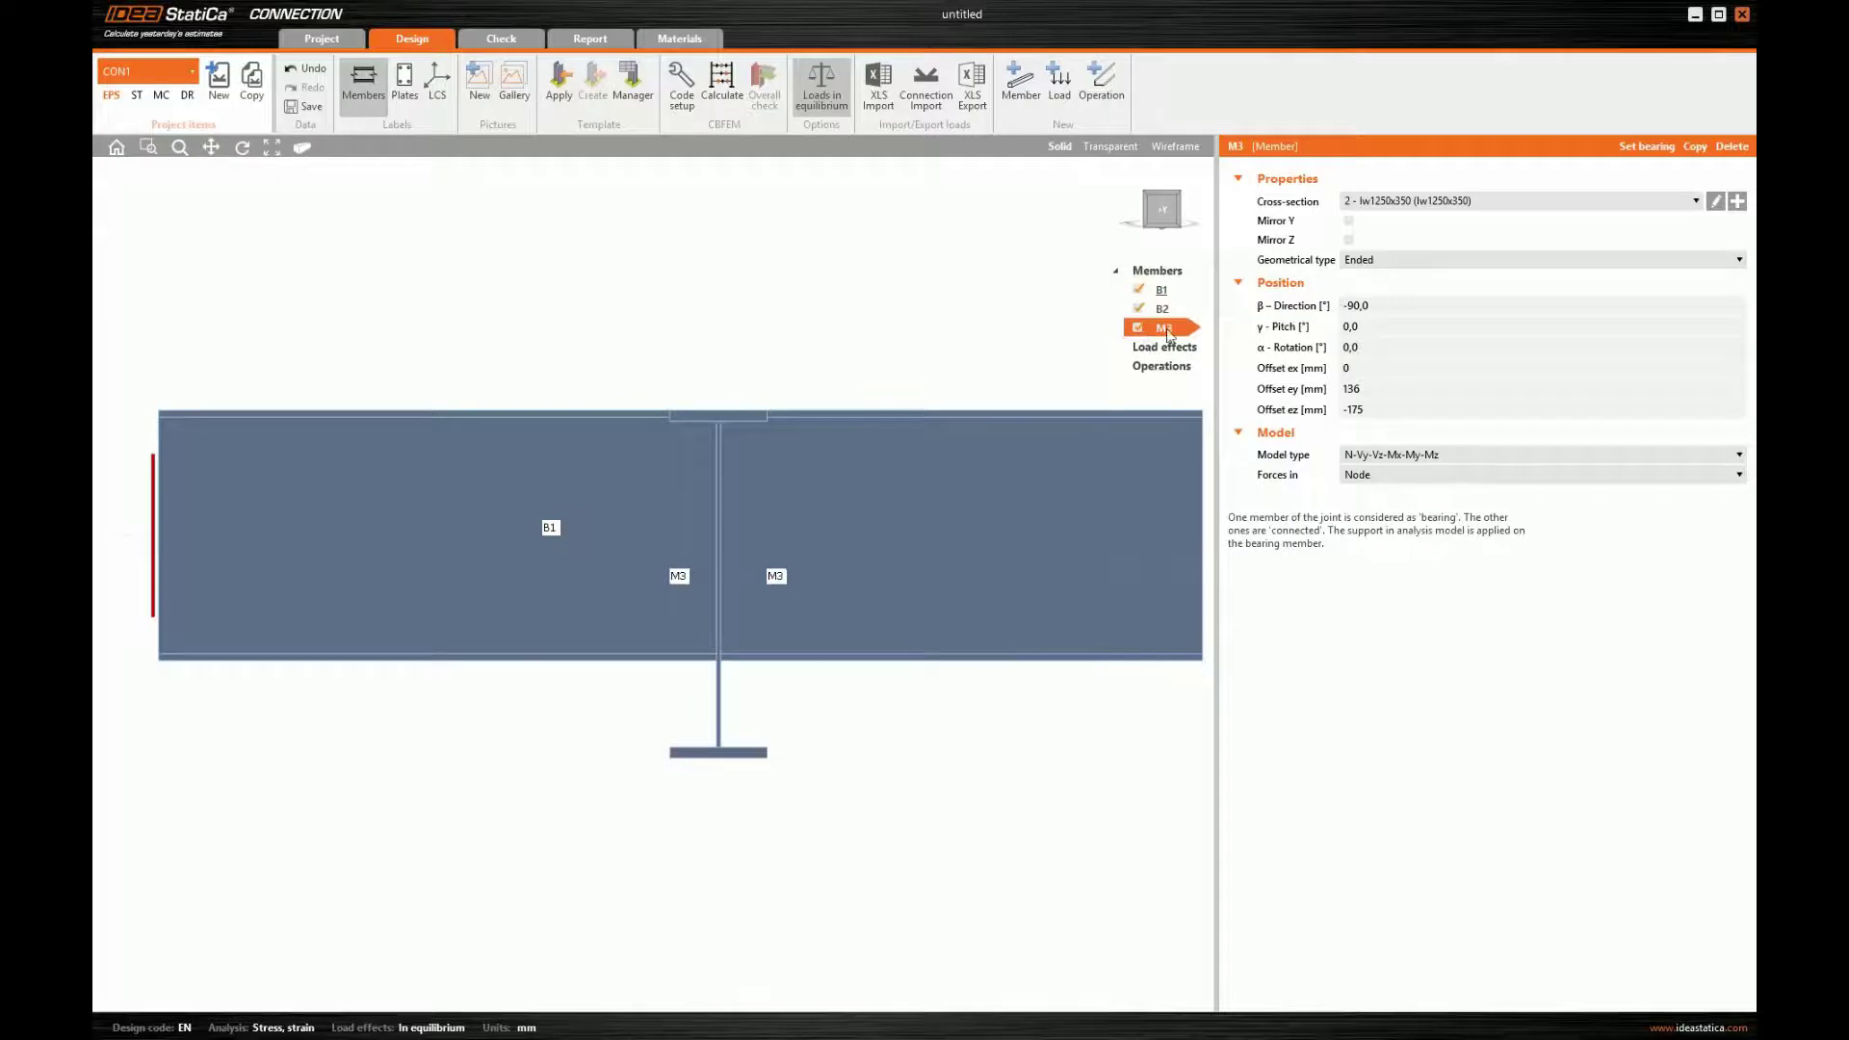
right_click(1167, 330)
click(1179, 410)
text(D1)
key(Return)
- Assign member D1 a new rolled circular hollow cross-section RO559X12.5 from the RO series
click(1740, 204)
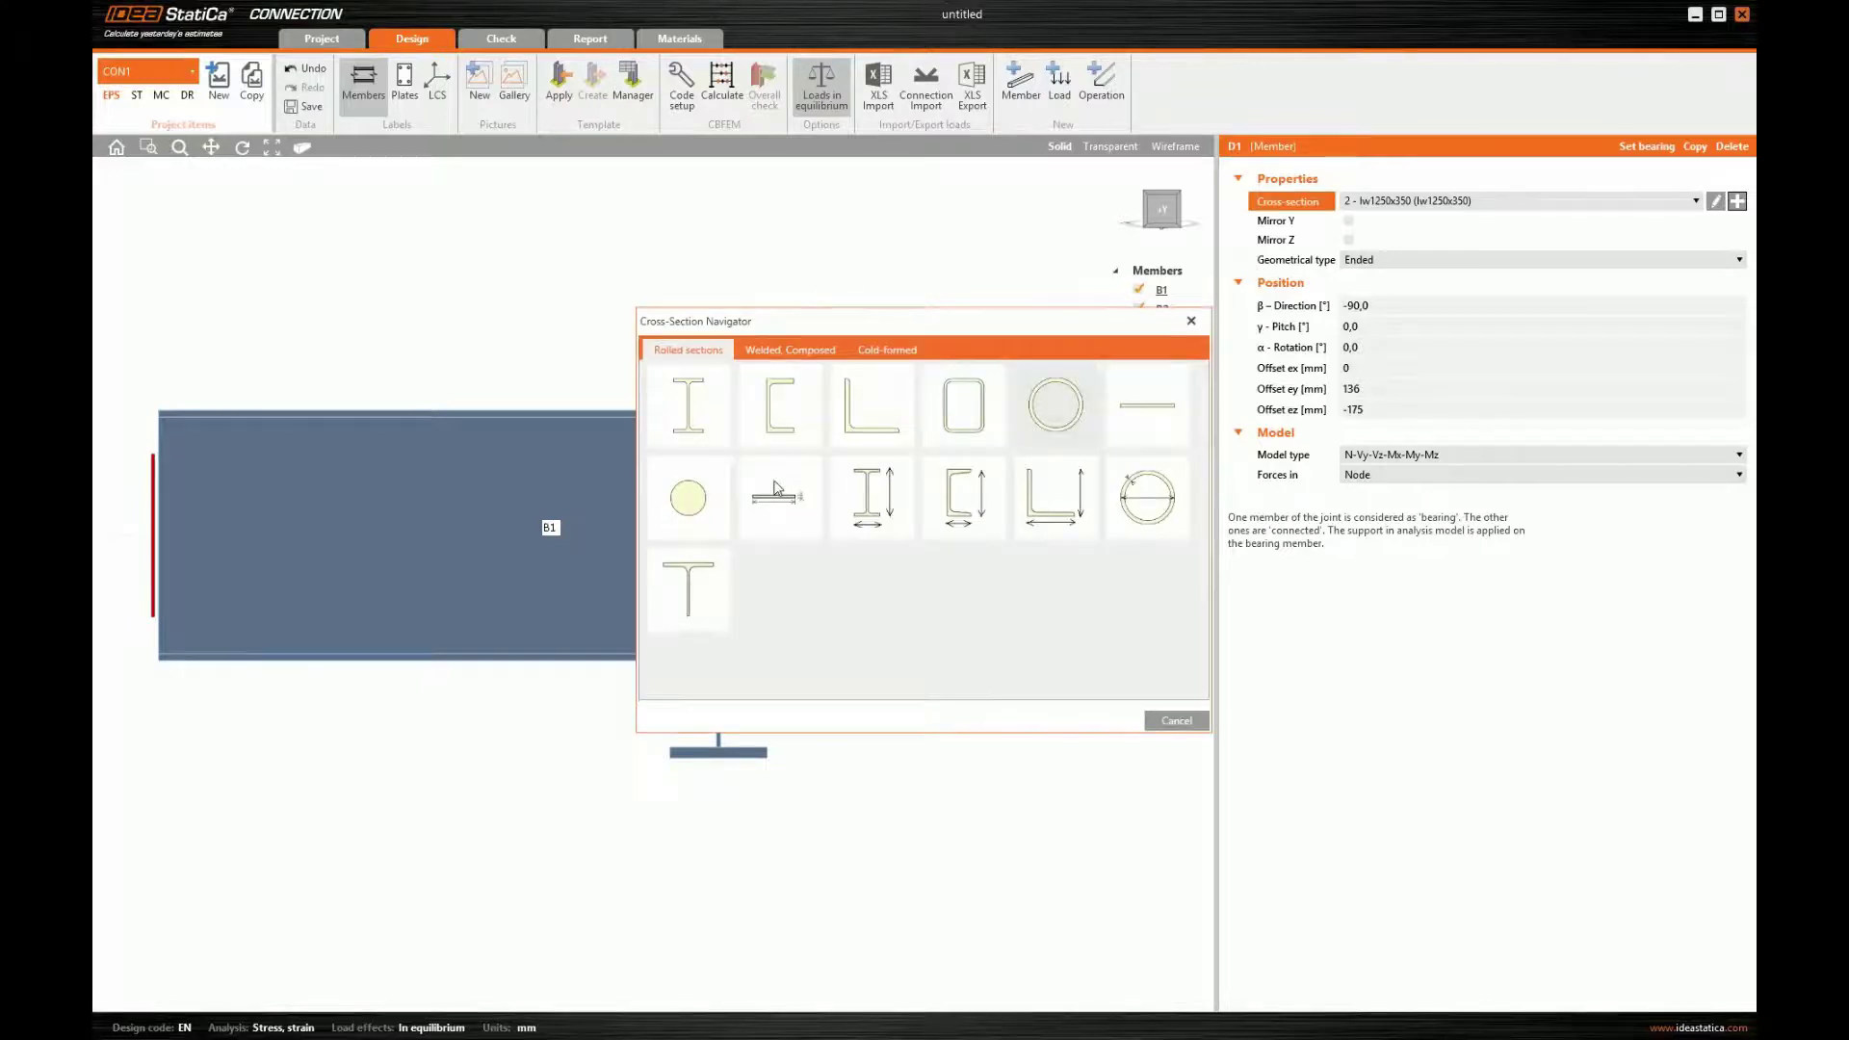
click(1021, 413)
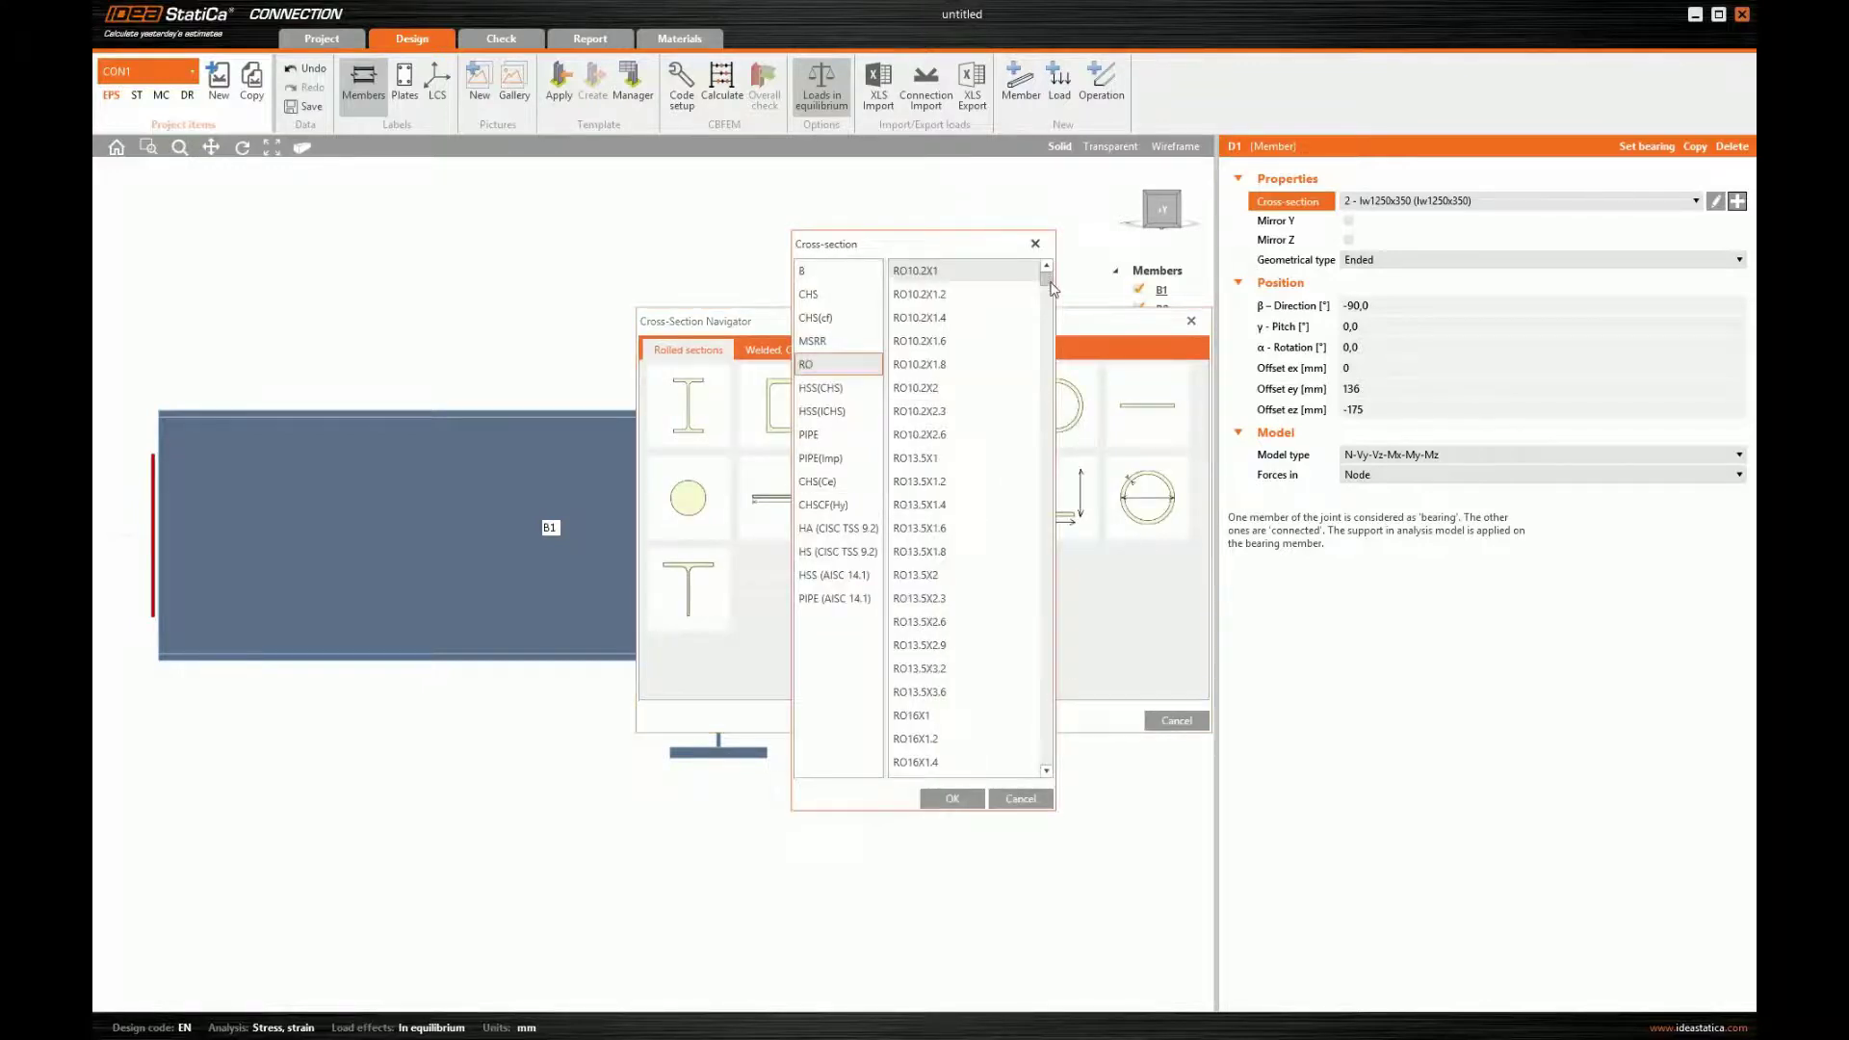
scroll(1054, 306, down, 3)
drag(1051, 310, 994, 680)
click(992, 670)
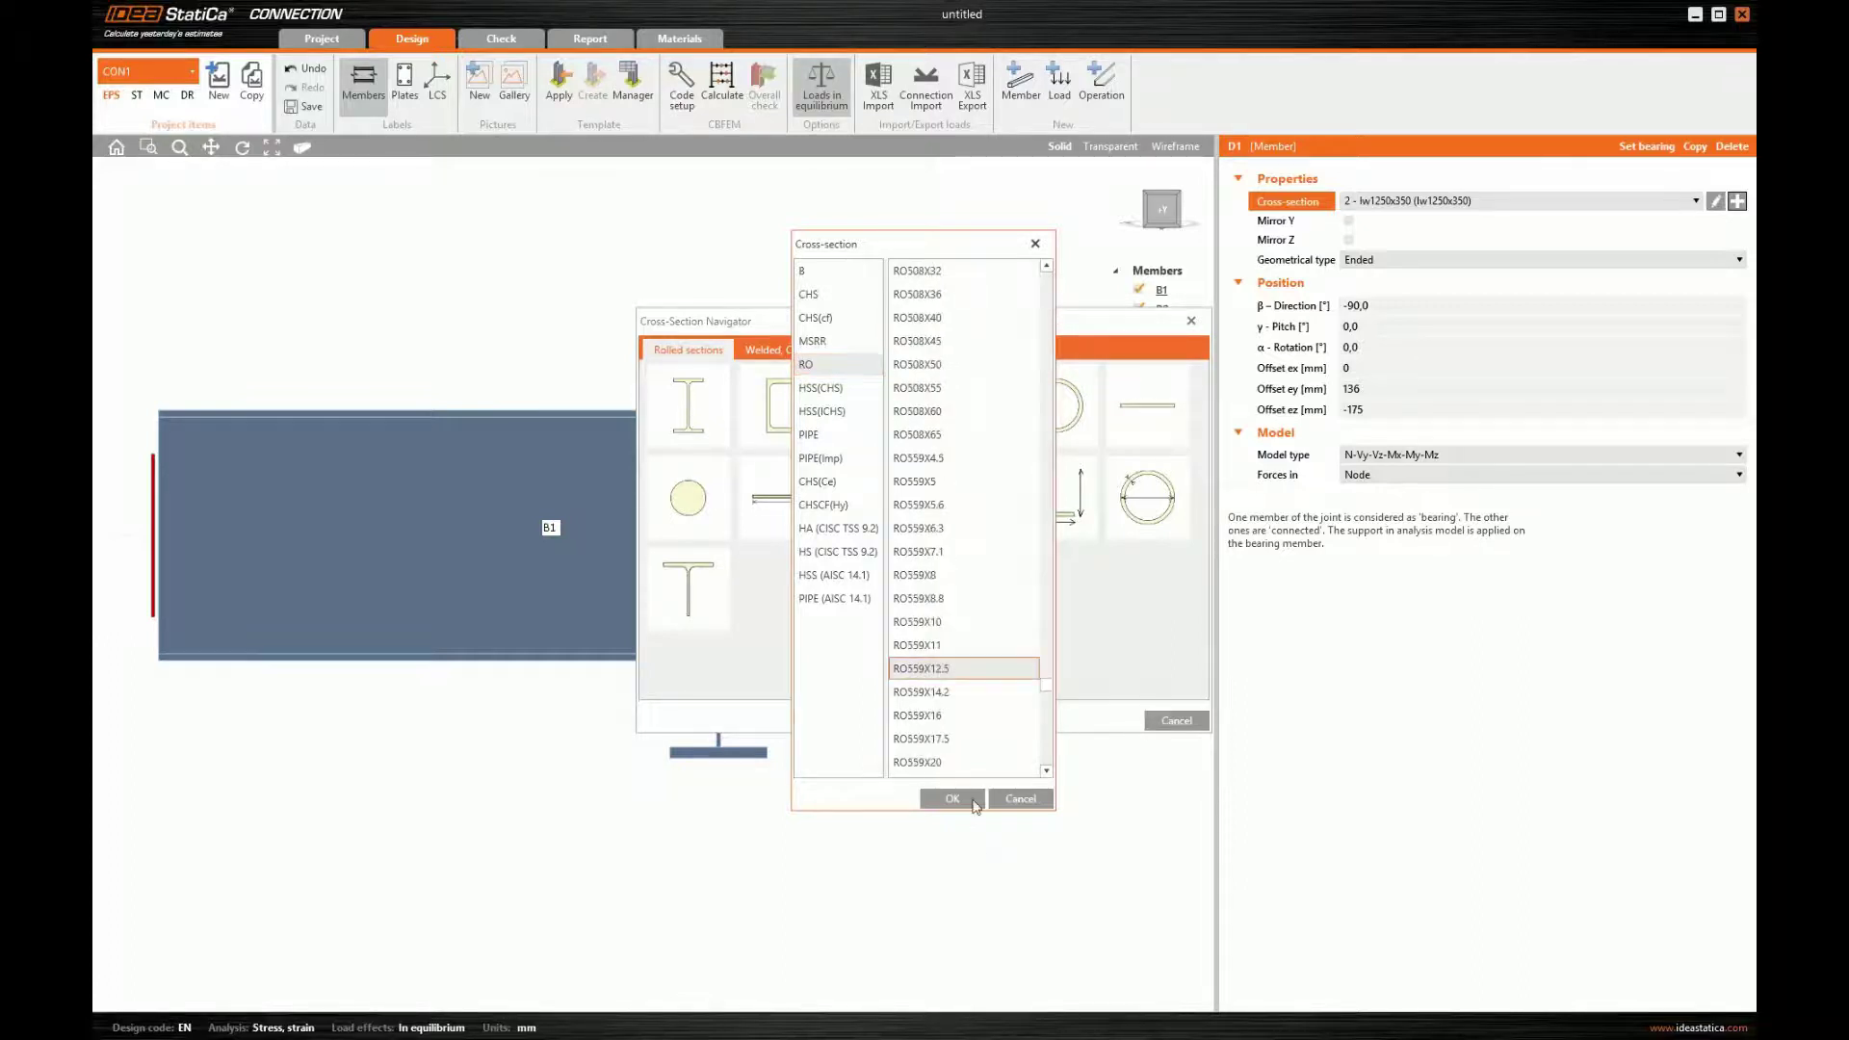
click(952, 799)
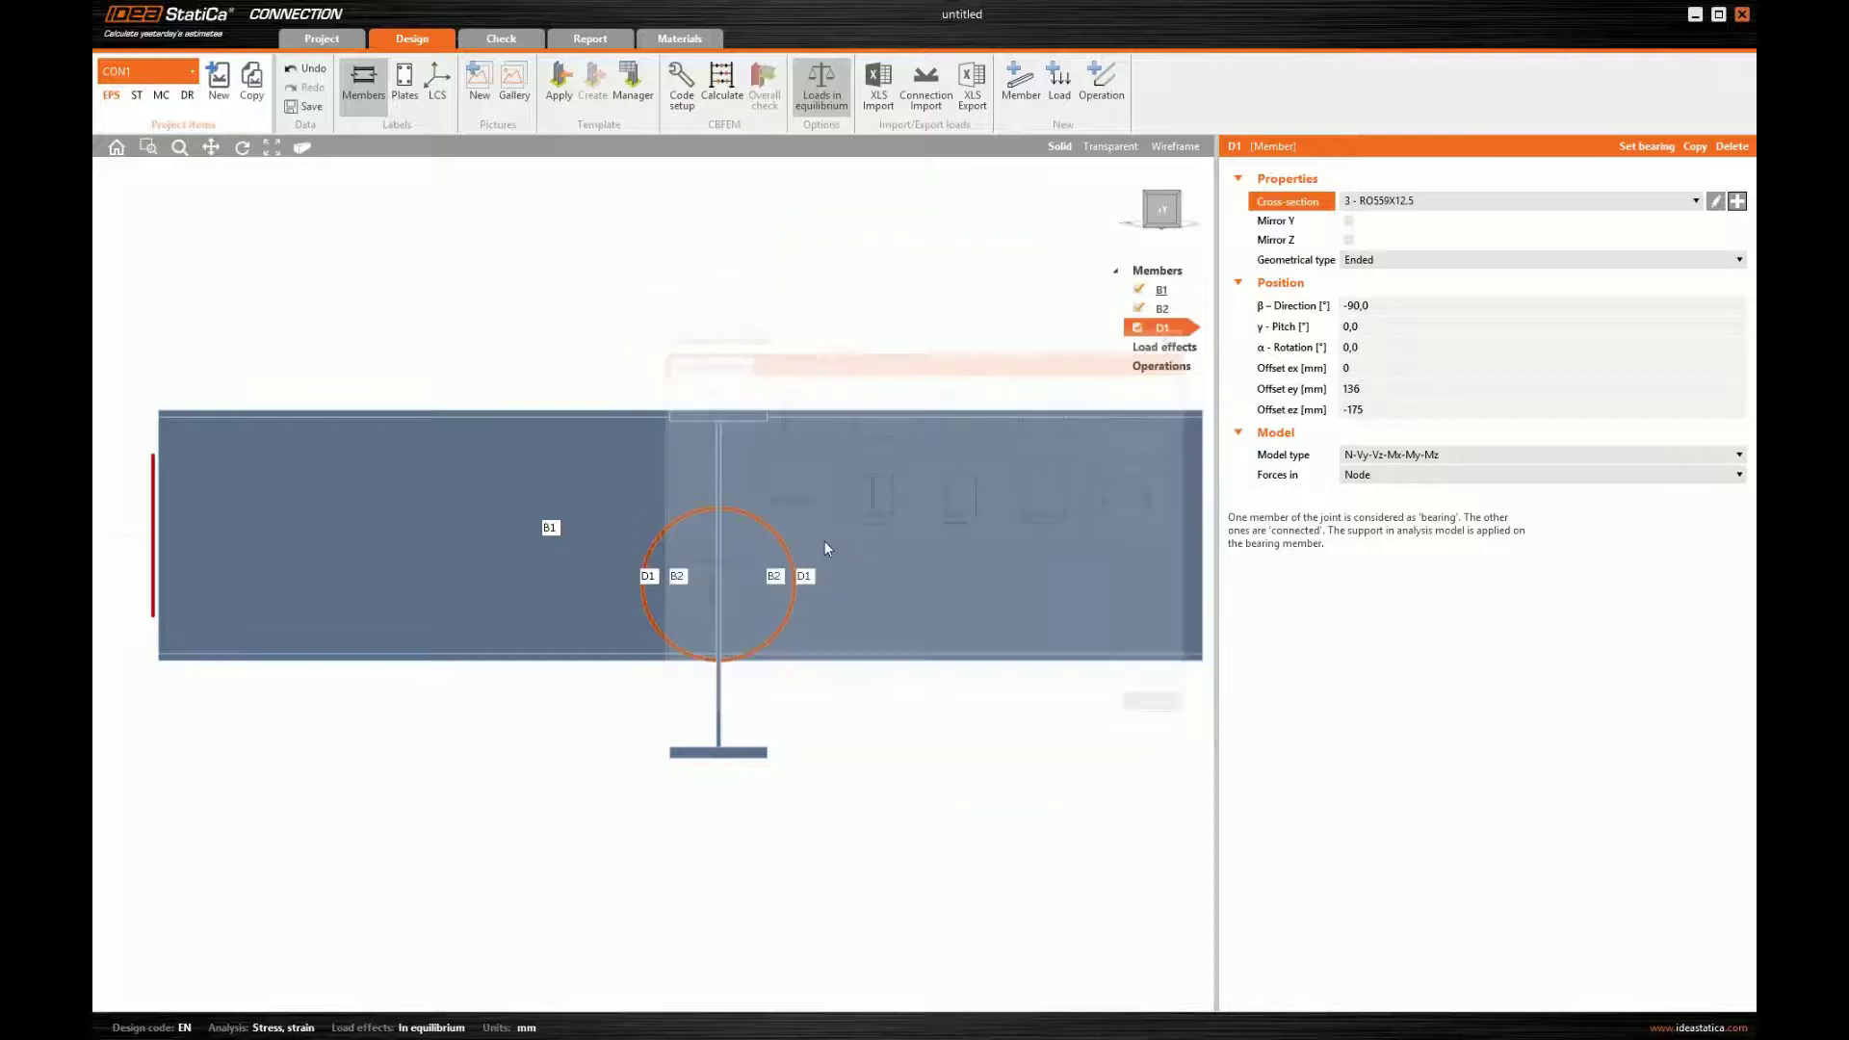
- Set member D1's β direction to 0° and its γ pitch to -56.1°
click(1255, 297)
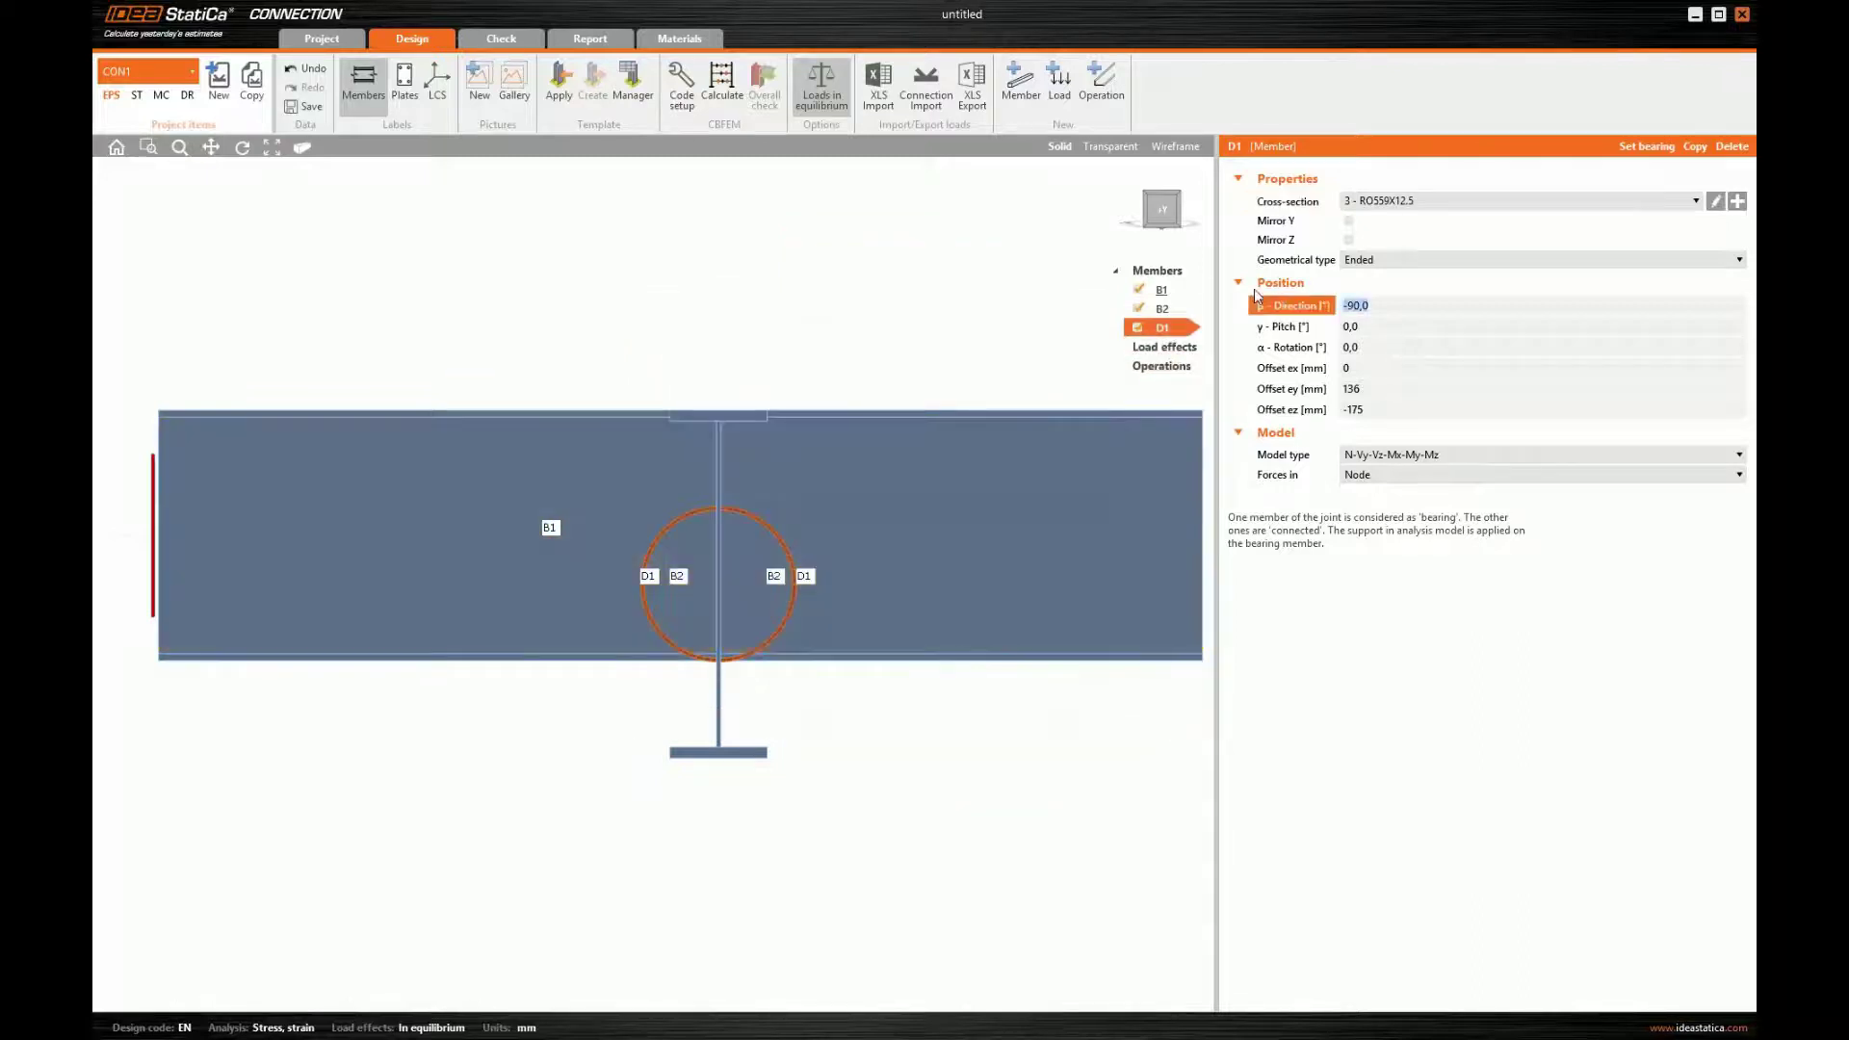
text(0)
key(Tab)
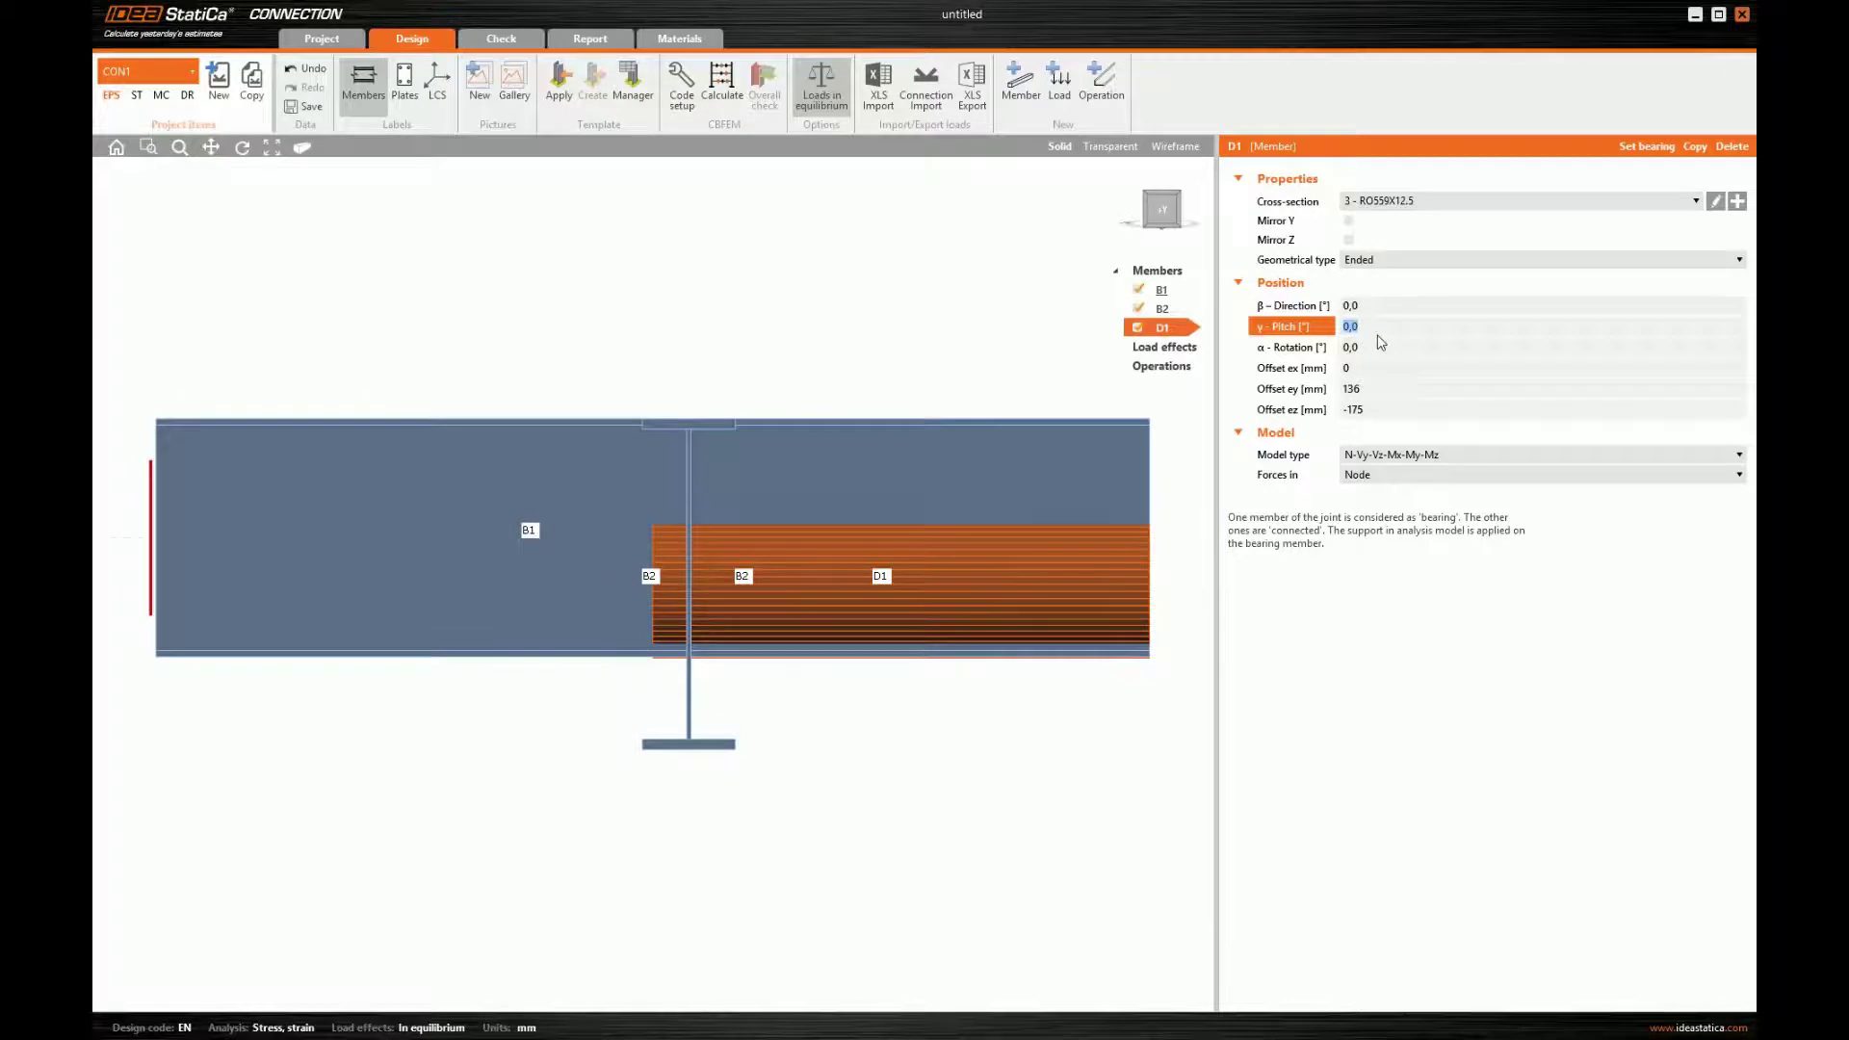
text(-56,1)
key(Tab)
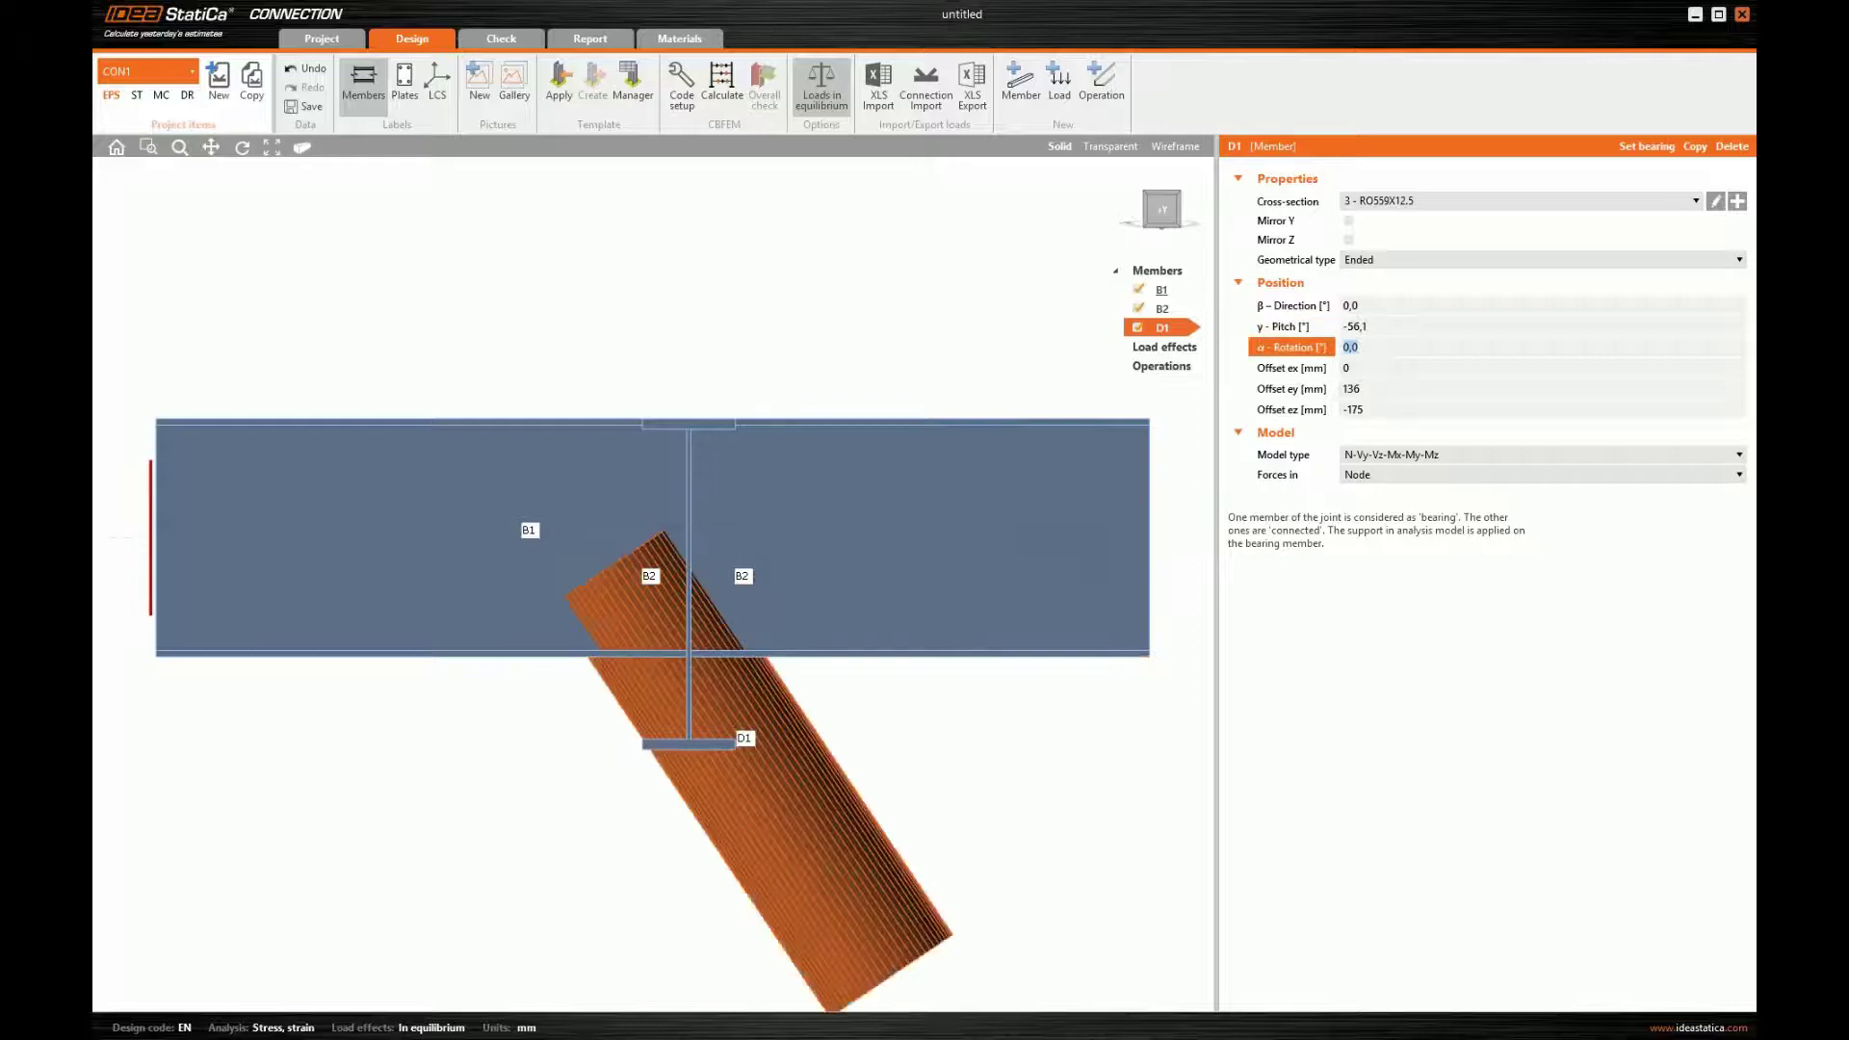
- Set member D1's ey and ez offsets to 0 mm
drag(1363, 389, 1245, 379)
key(BackSpace)
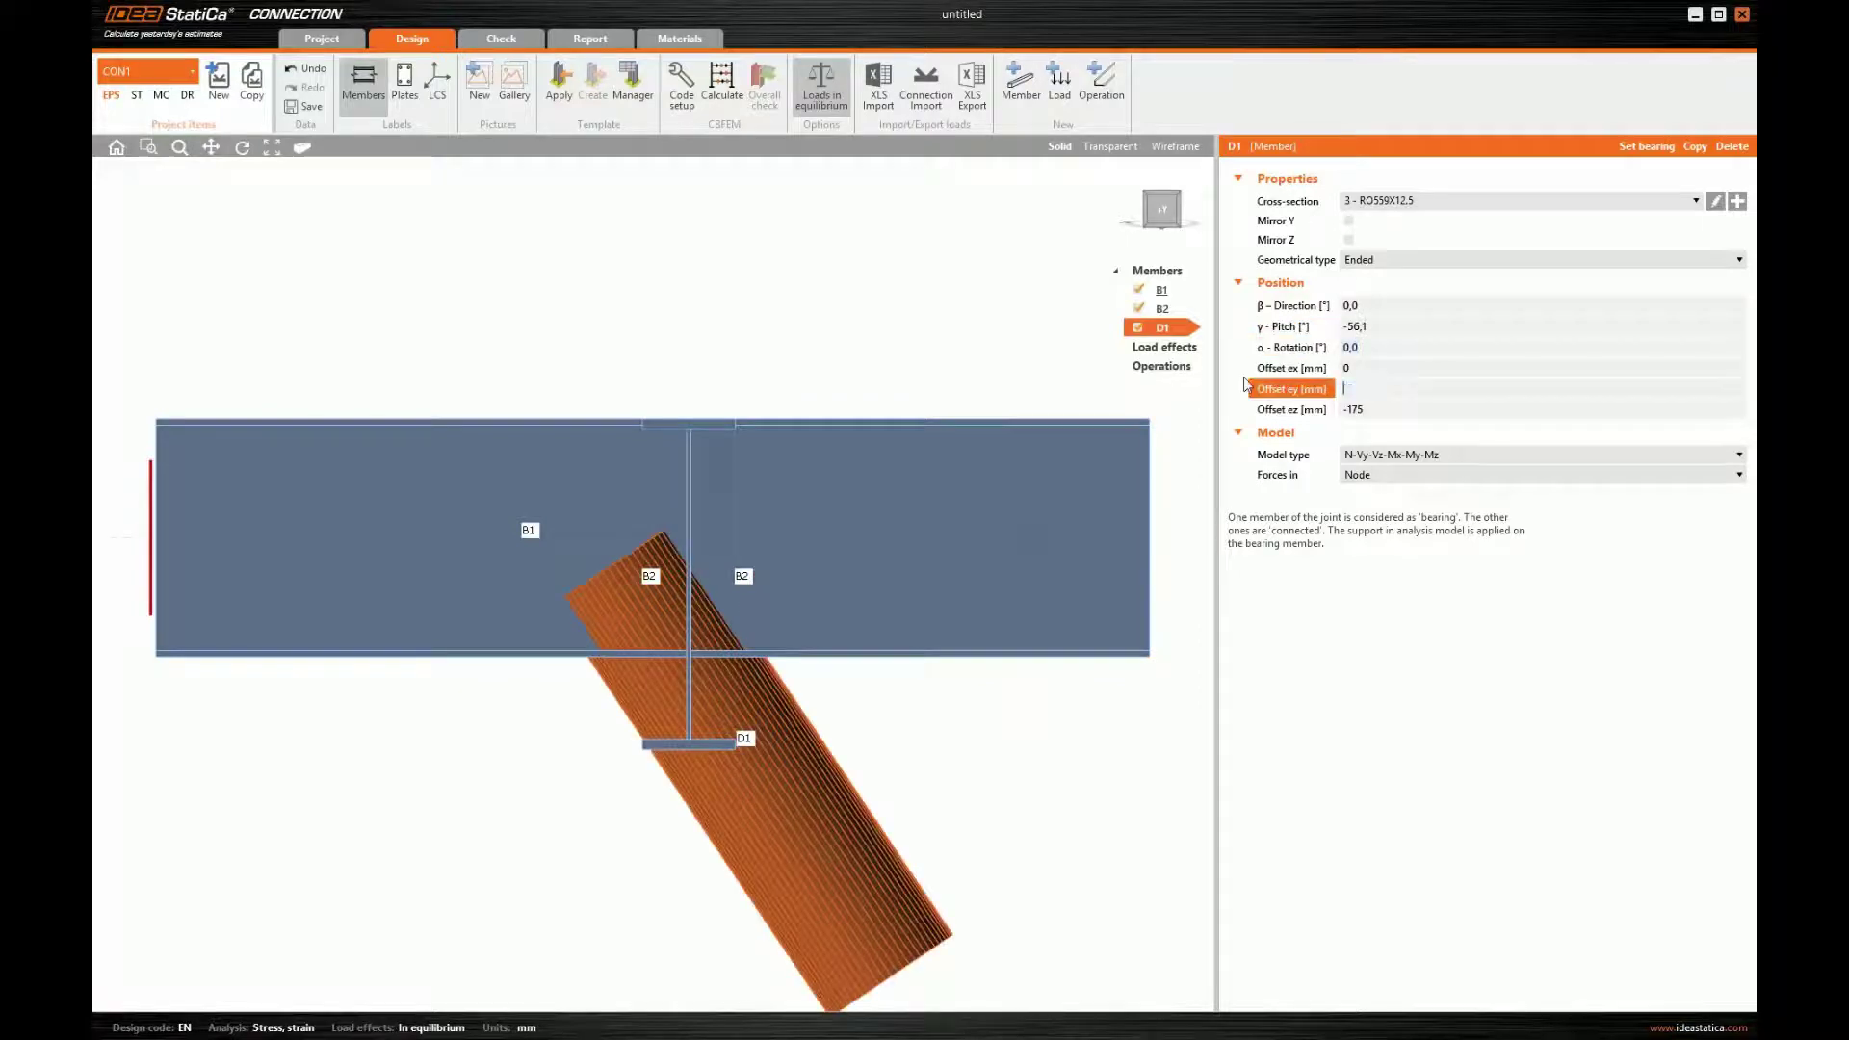
text(0)
key(Tab)
text(0)
key(Tab)
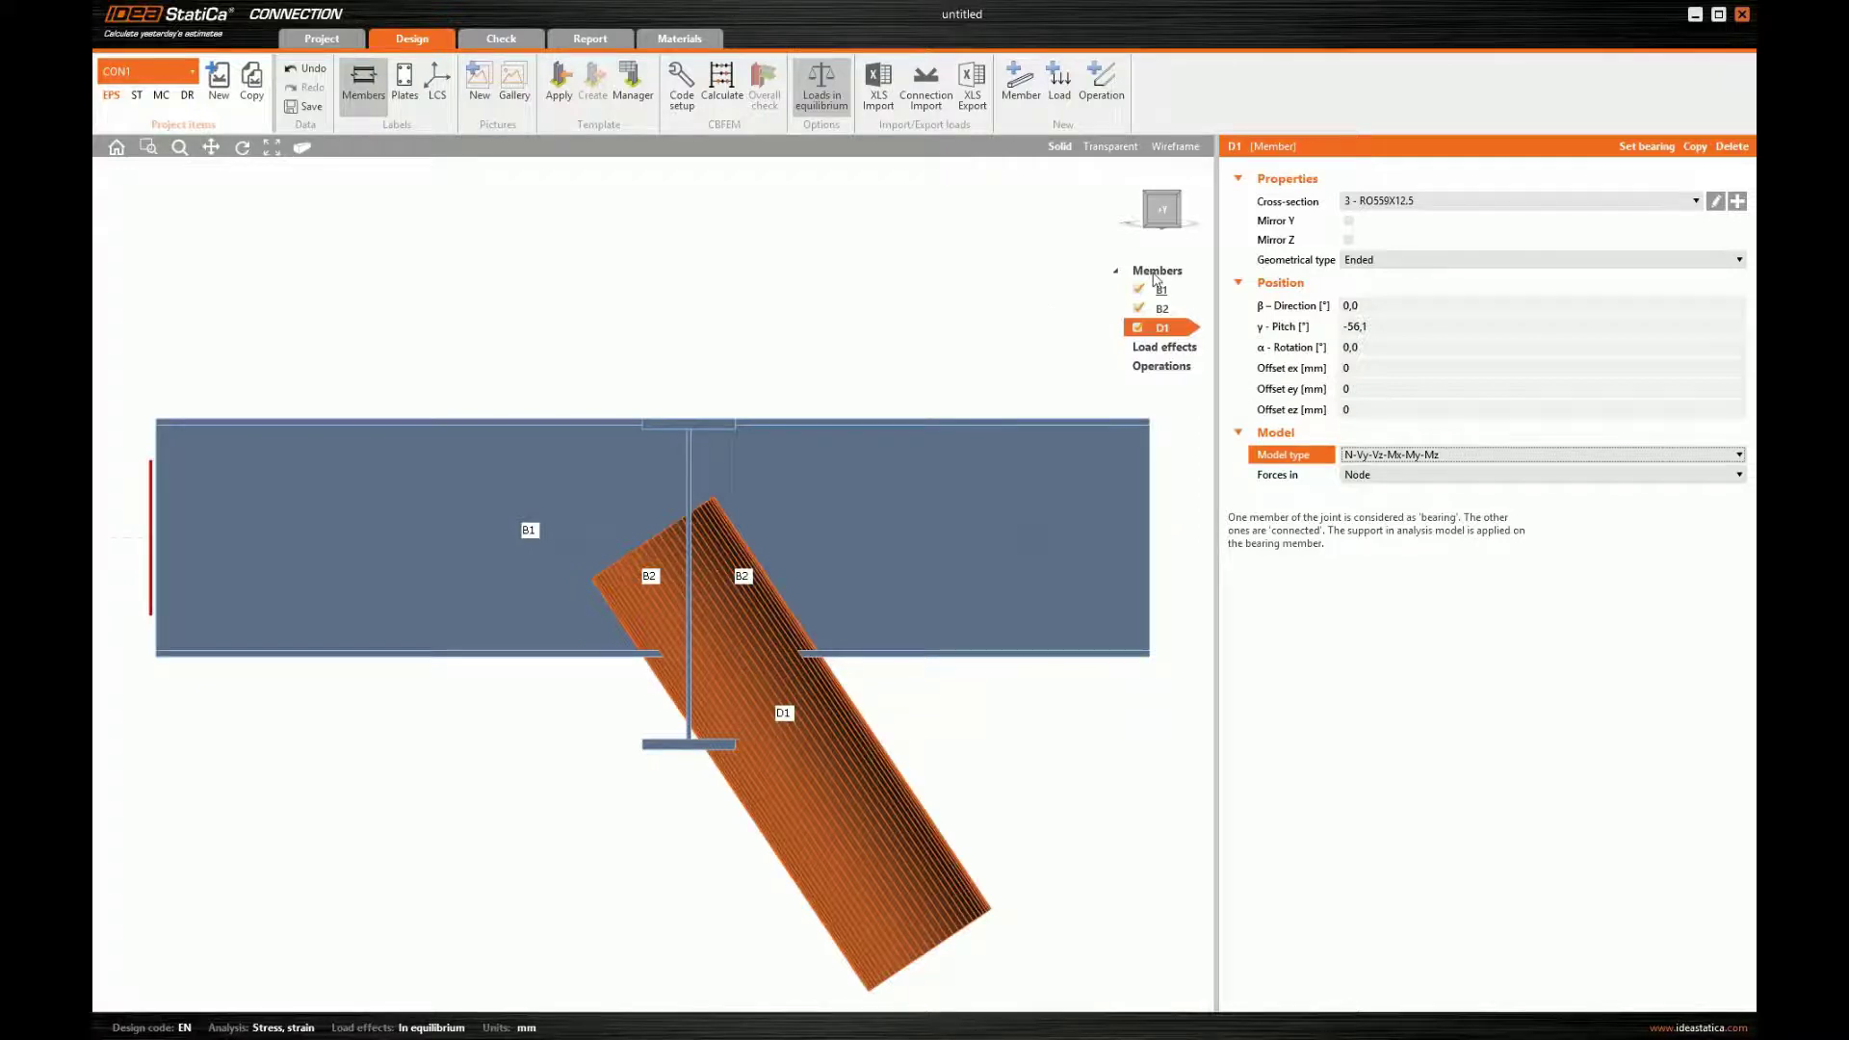
- Add a fourth member to the joint and rename it D2
mouse_move(1170, 285)
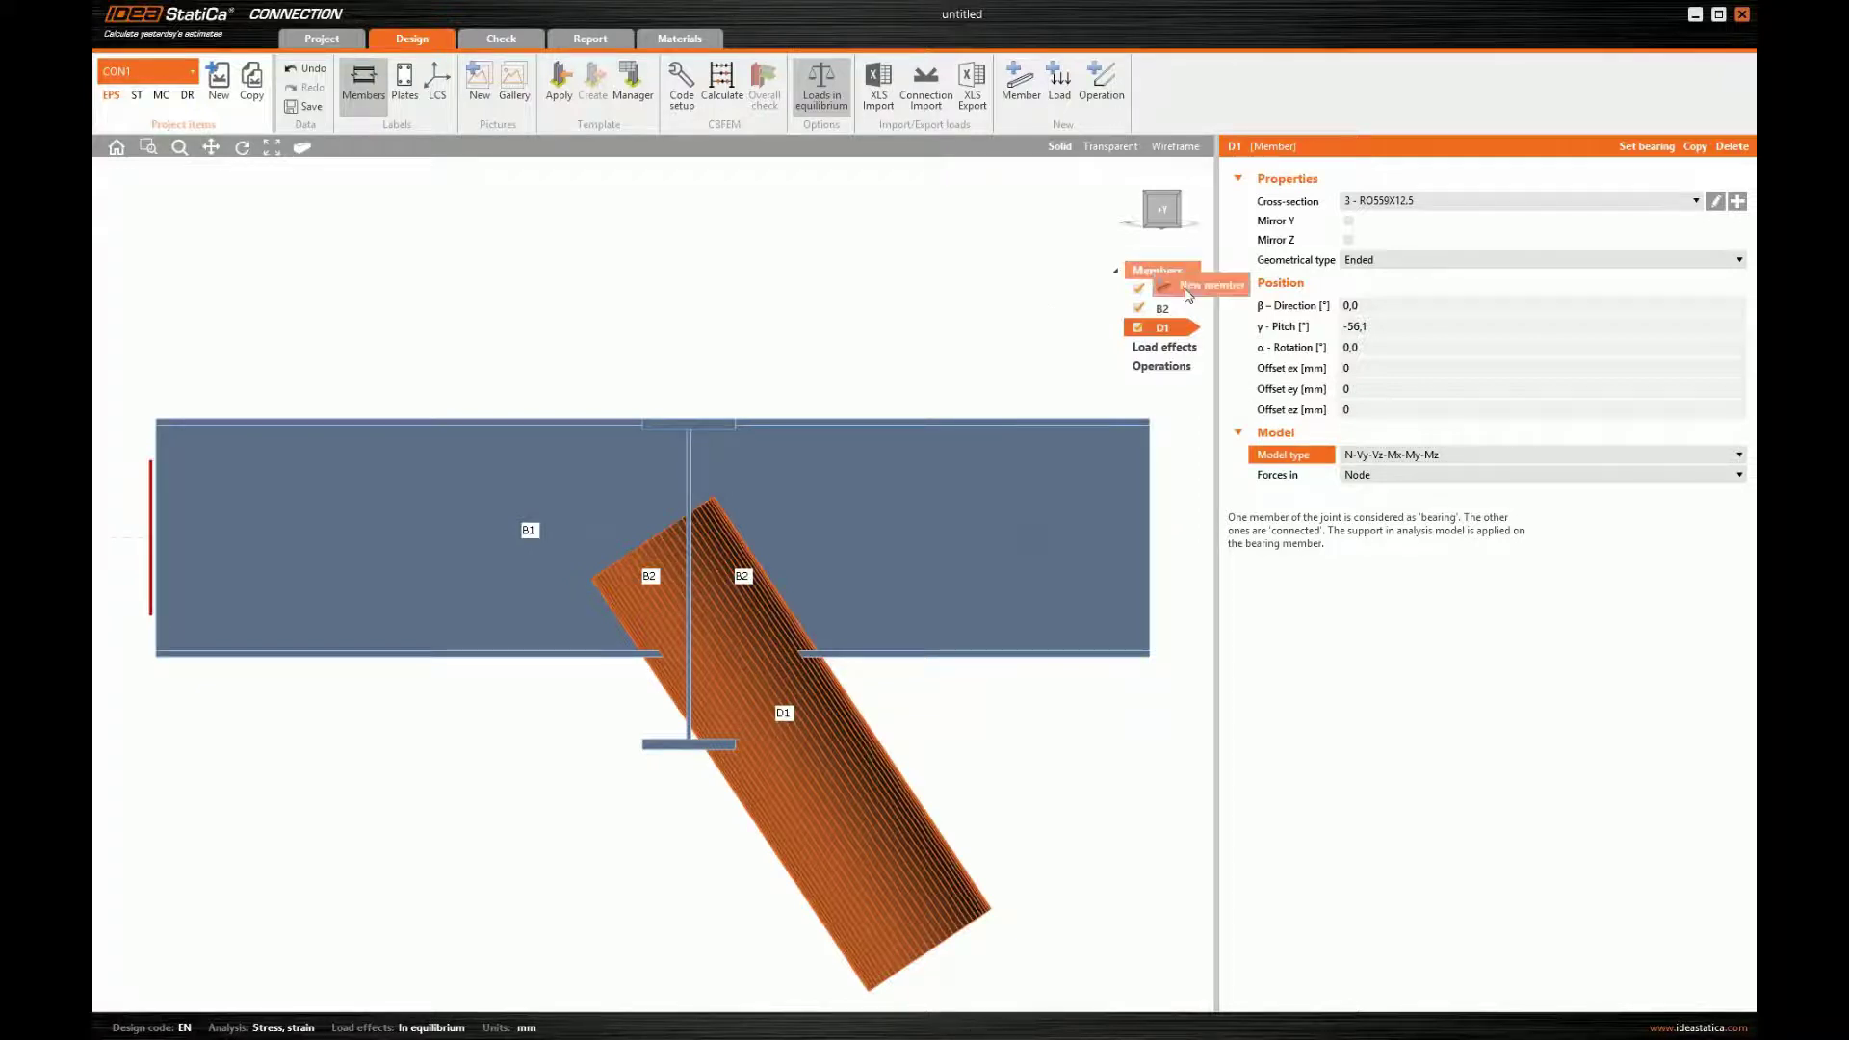
click(1186, 289)
right_click(1169, 349)
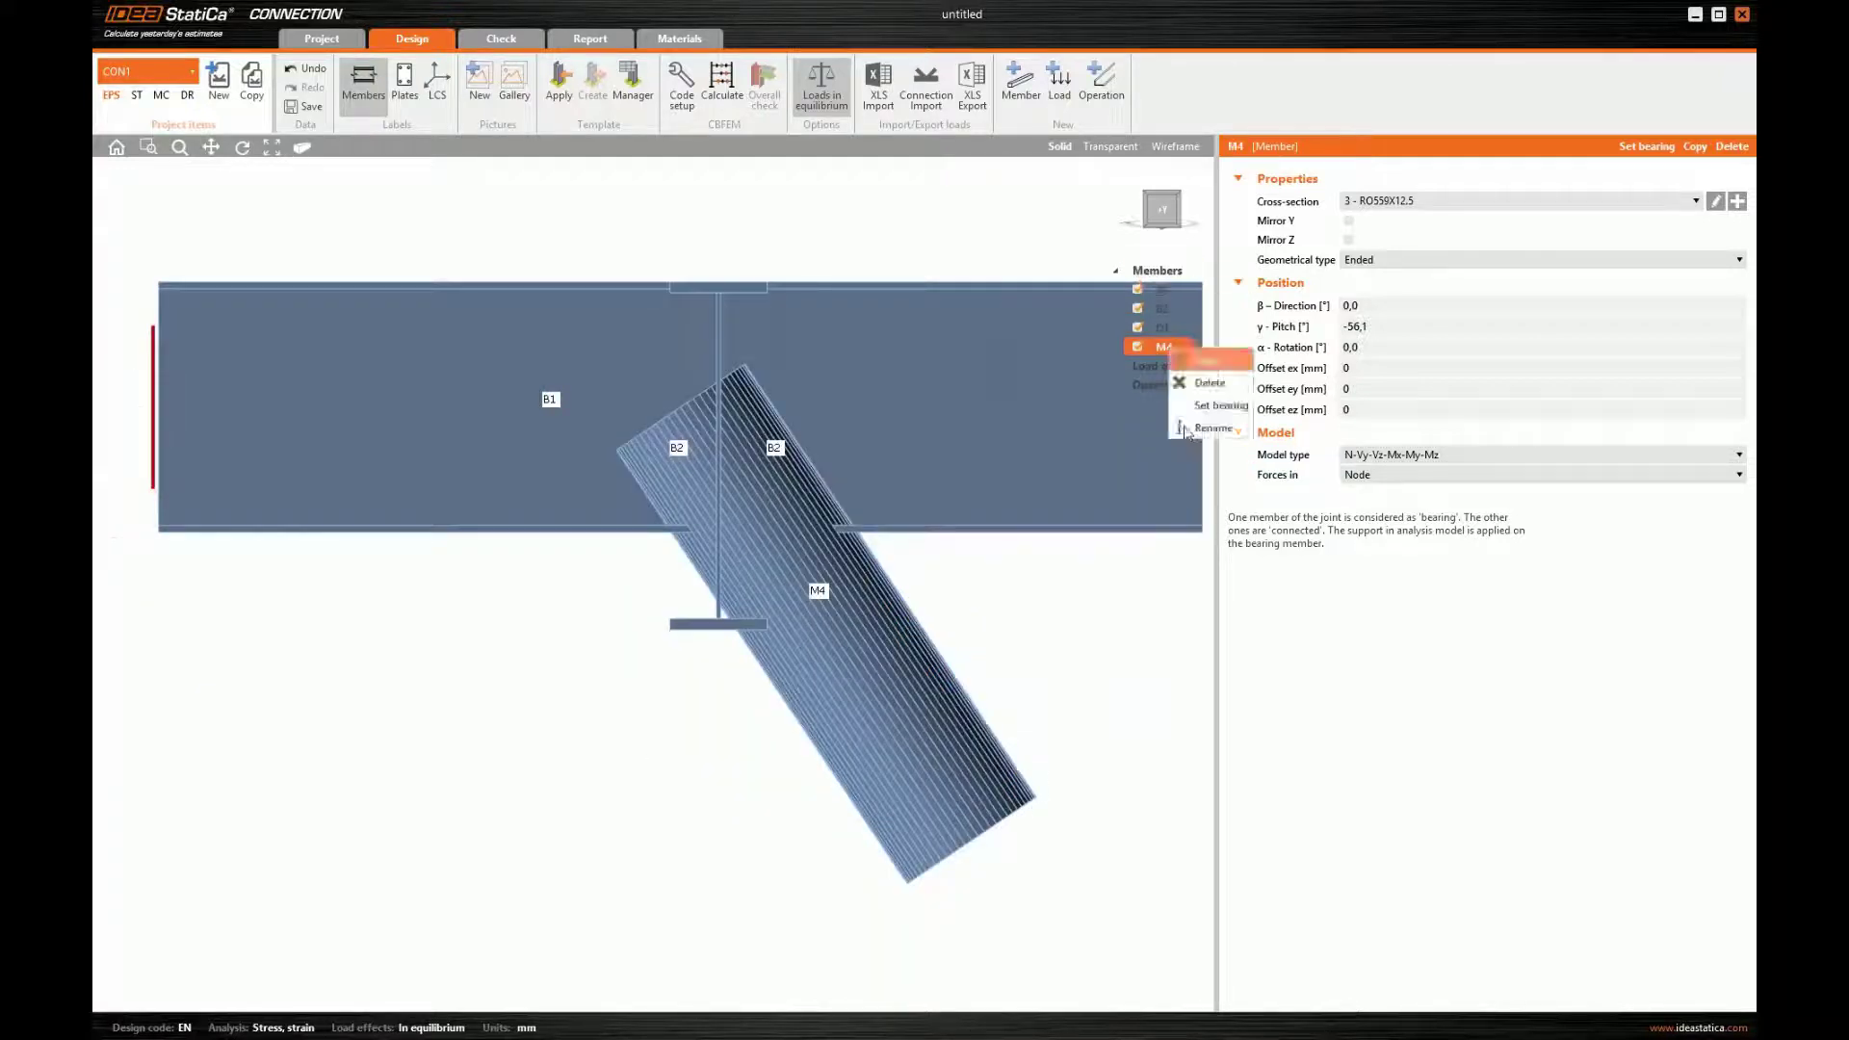
click(1183, 426)
text(D2)
key(Return)
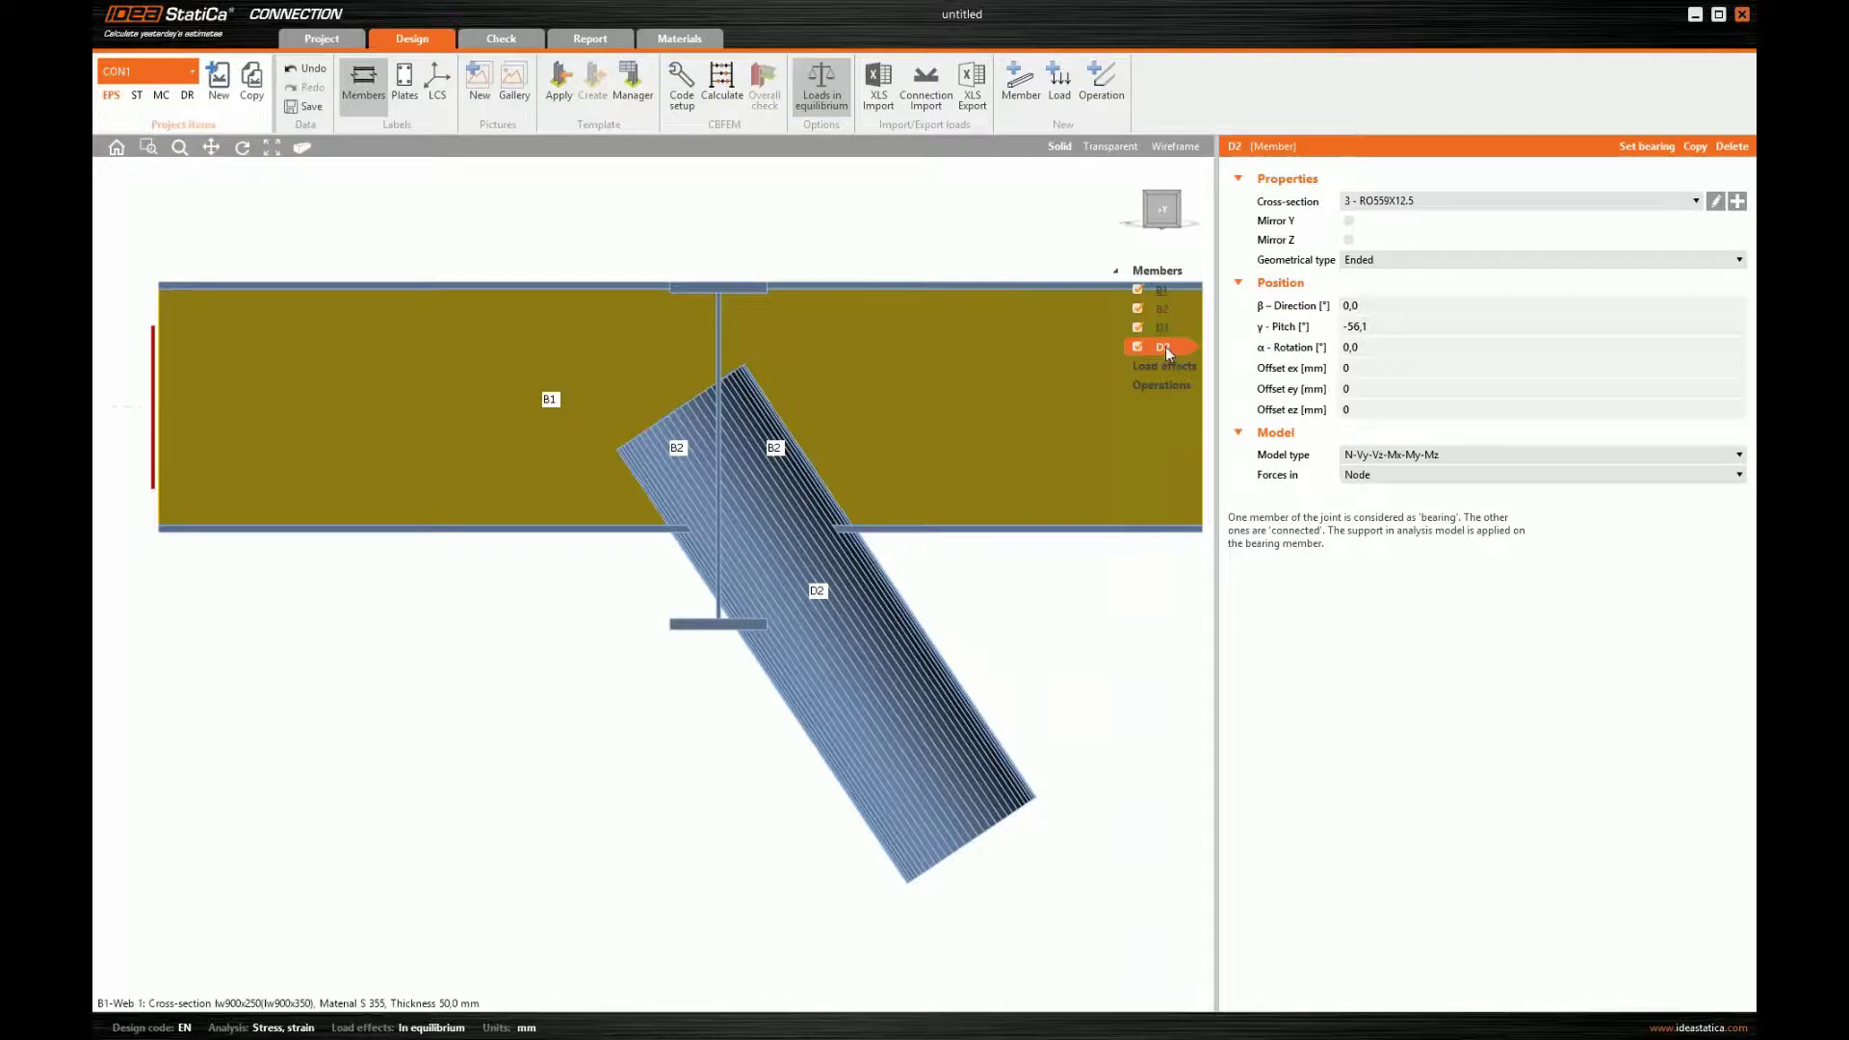
- Set member D2's β direction to 180° so it mirrors D1
click(1249, 301)
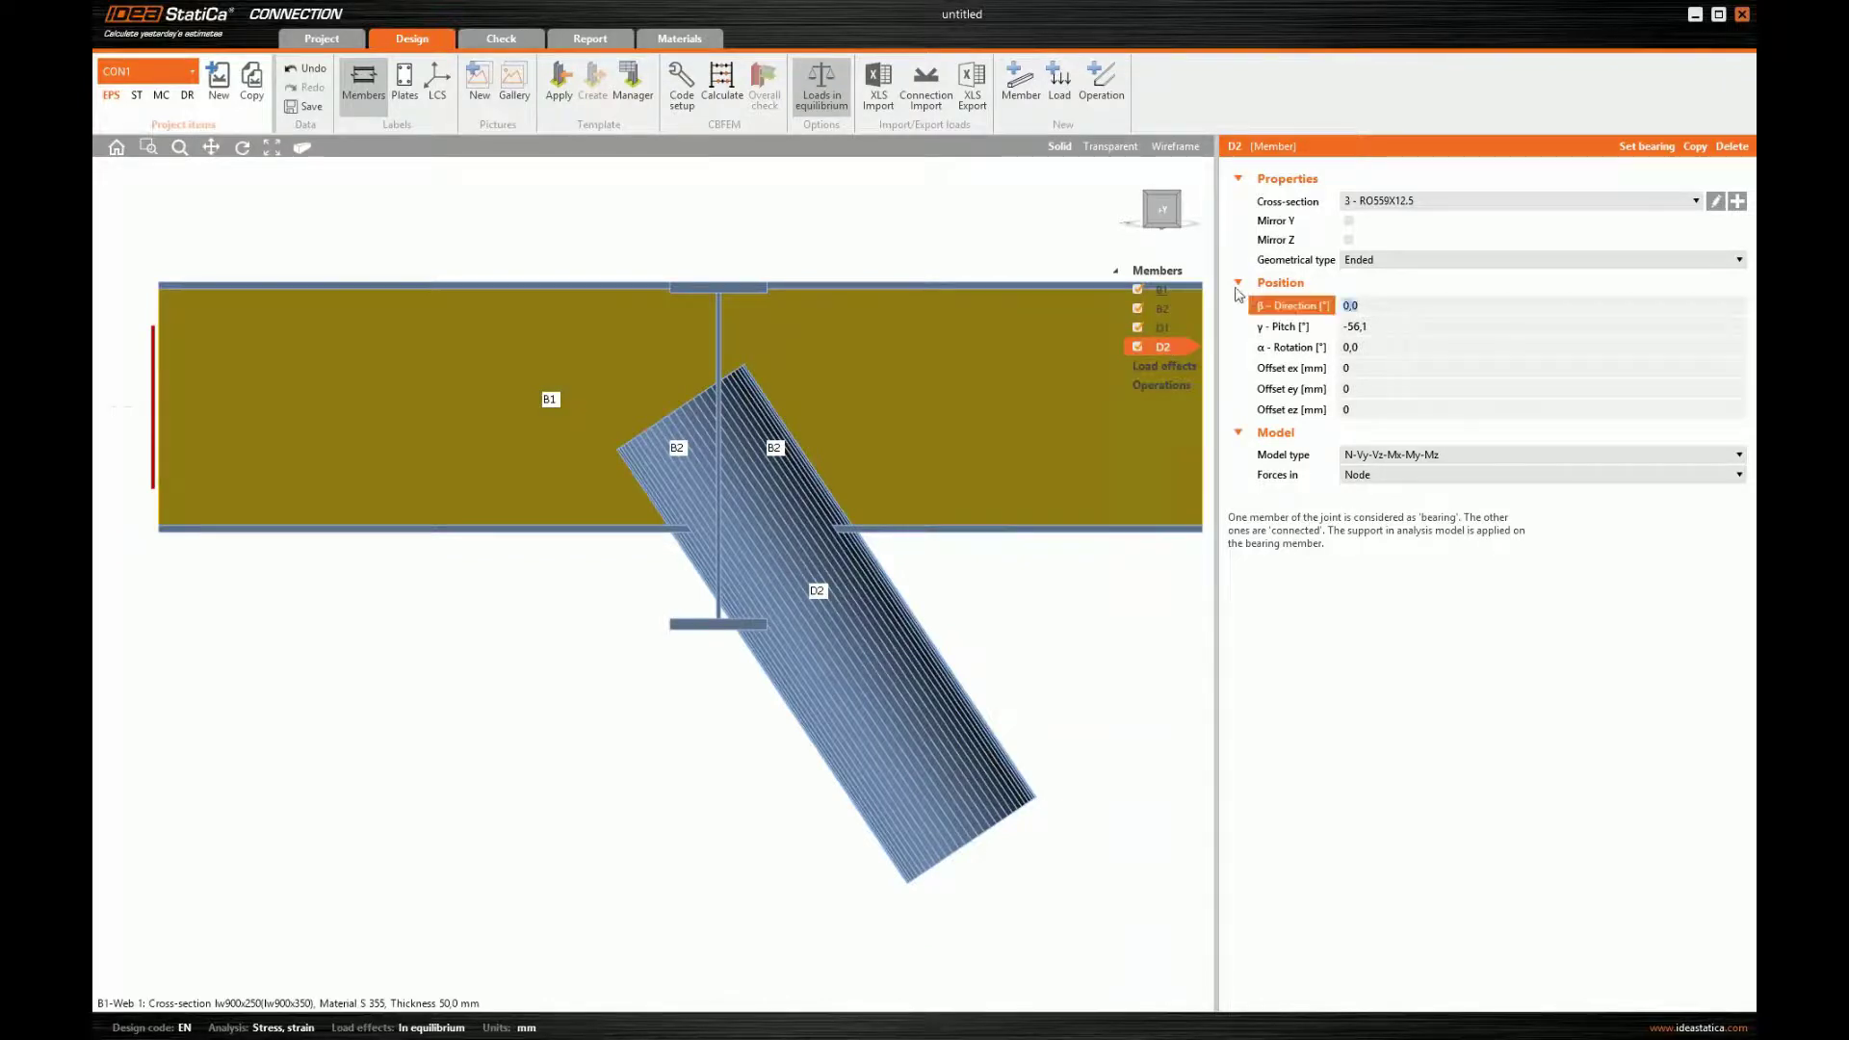
text(180)
key(Tab)
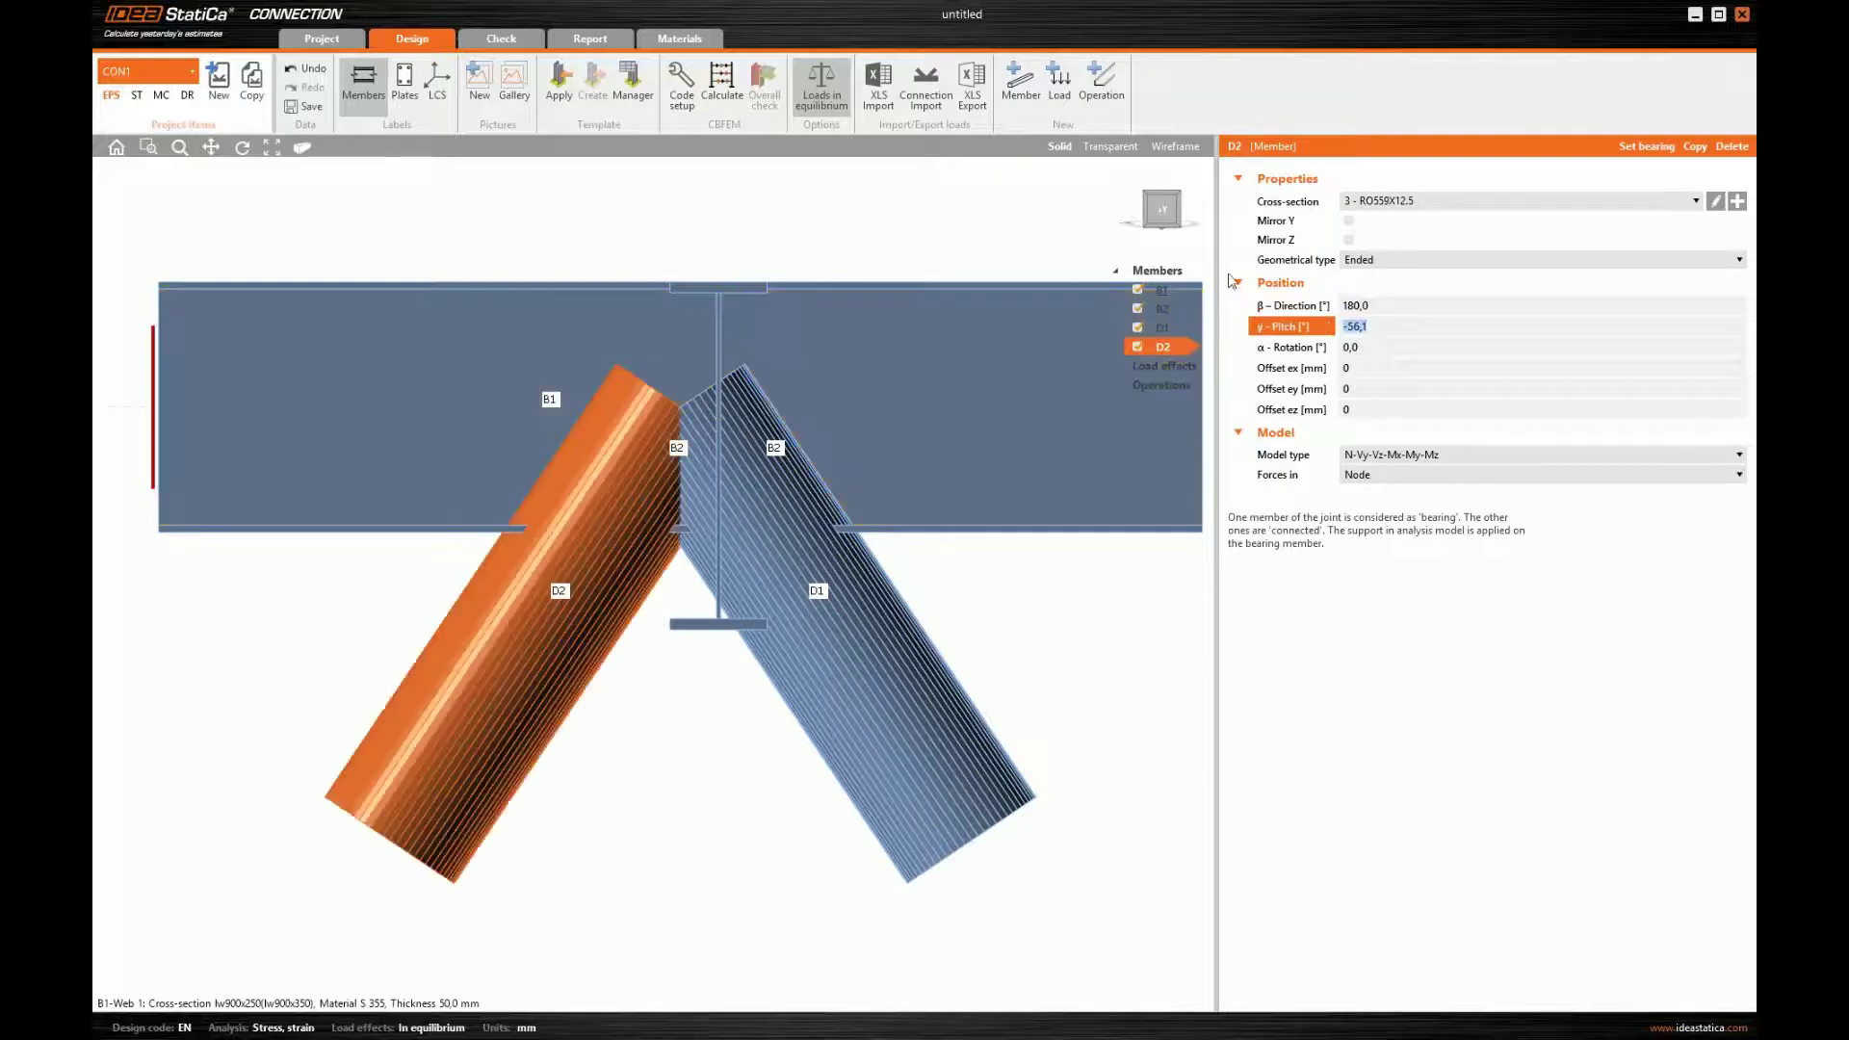
- Show the joint in an angled 3D view with transparent display
click(1160, 213)
drag(1177, 227, 1154, 230)
middle_drag(855, 395, 787, 499)
scroll(878, 404, down, 3)
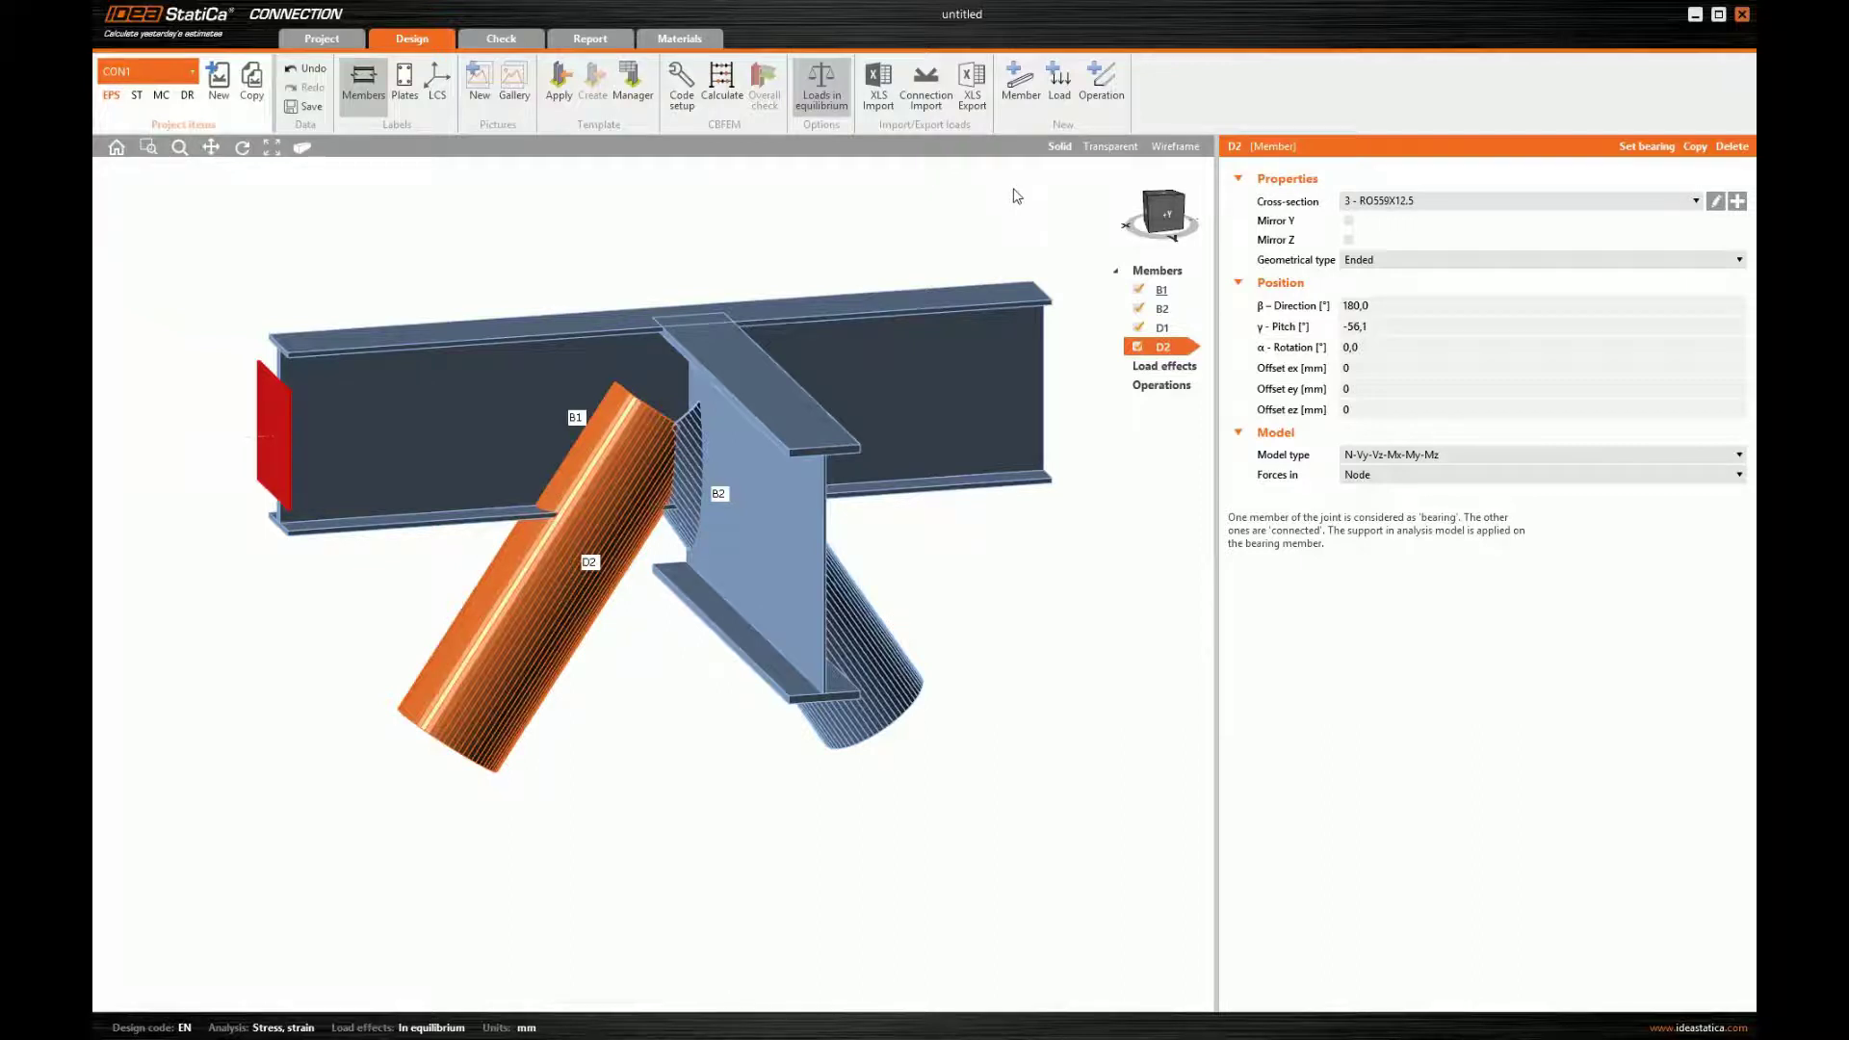
click(1102, 149)
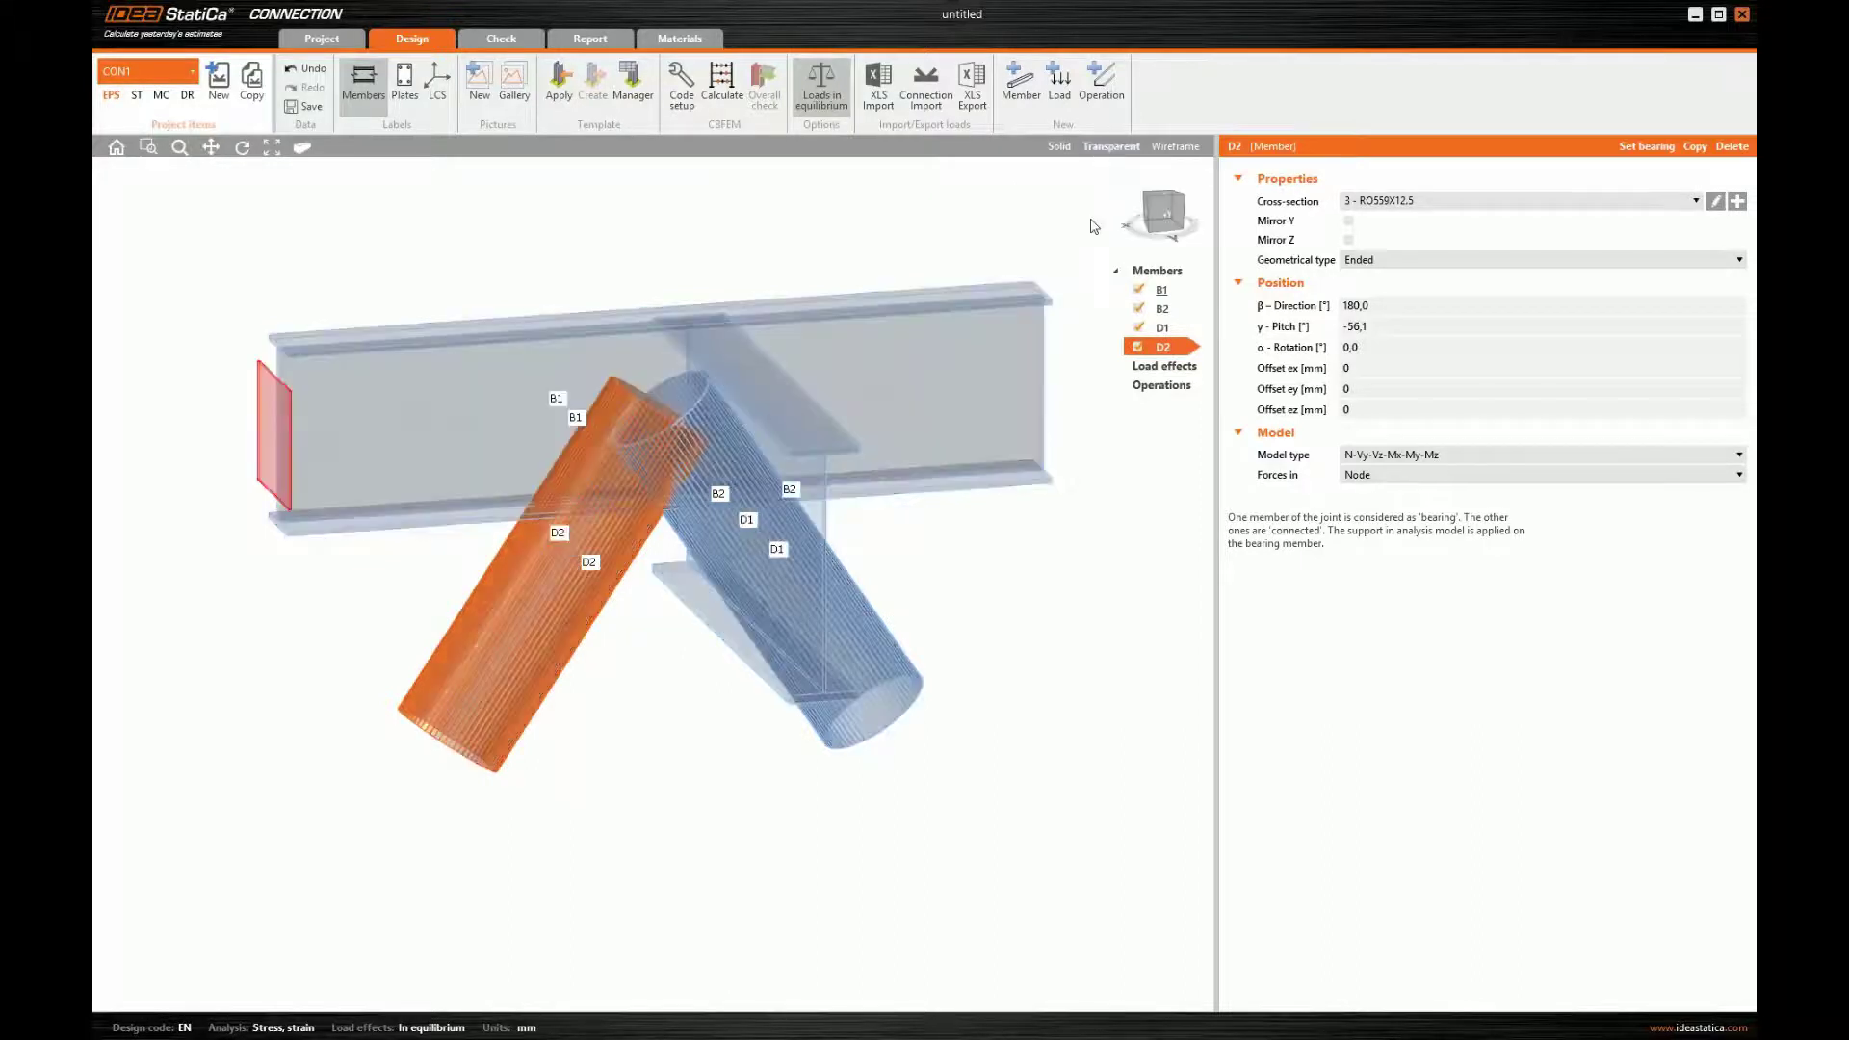
- Add a stiffening plate operation and rename it GUSSET
right_click(1139, 386)
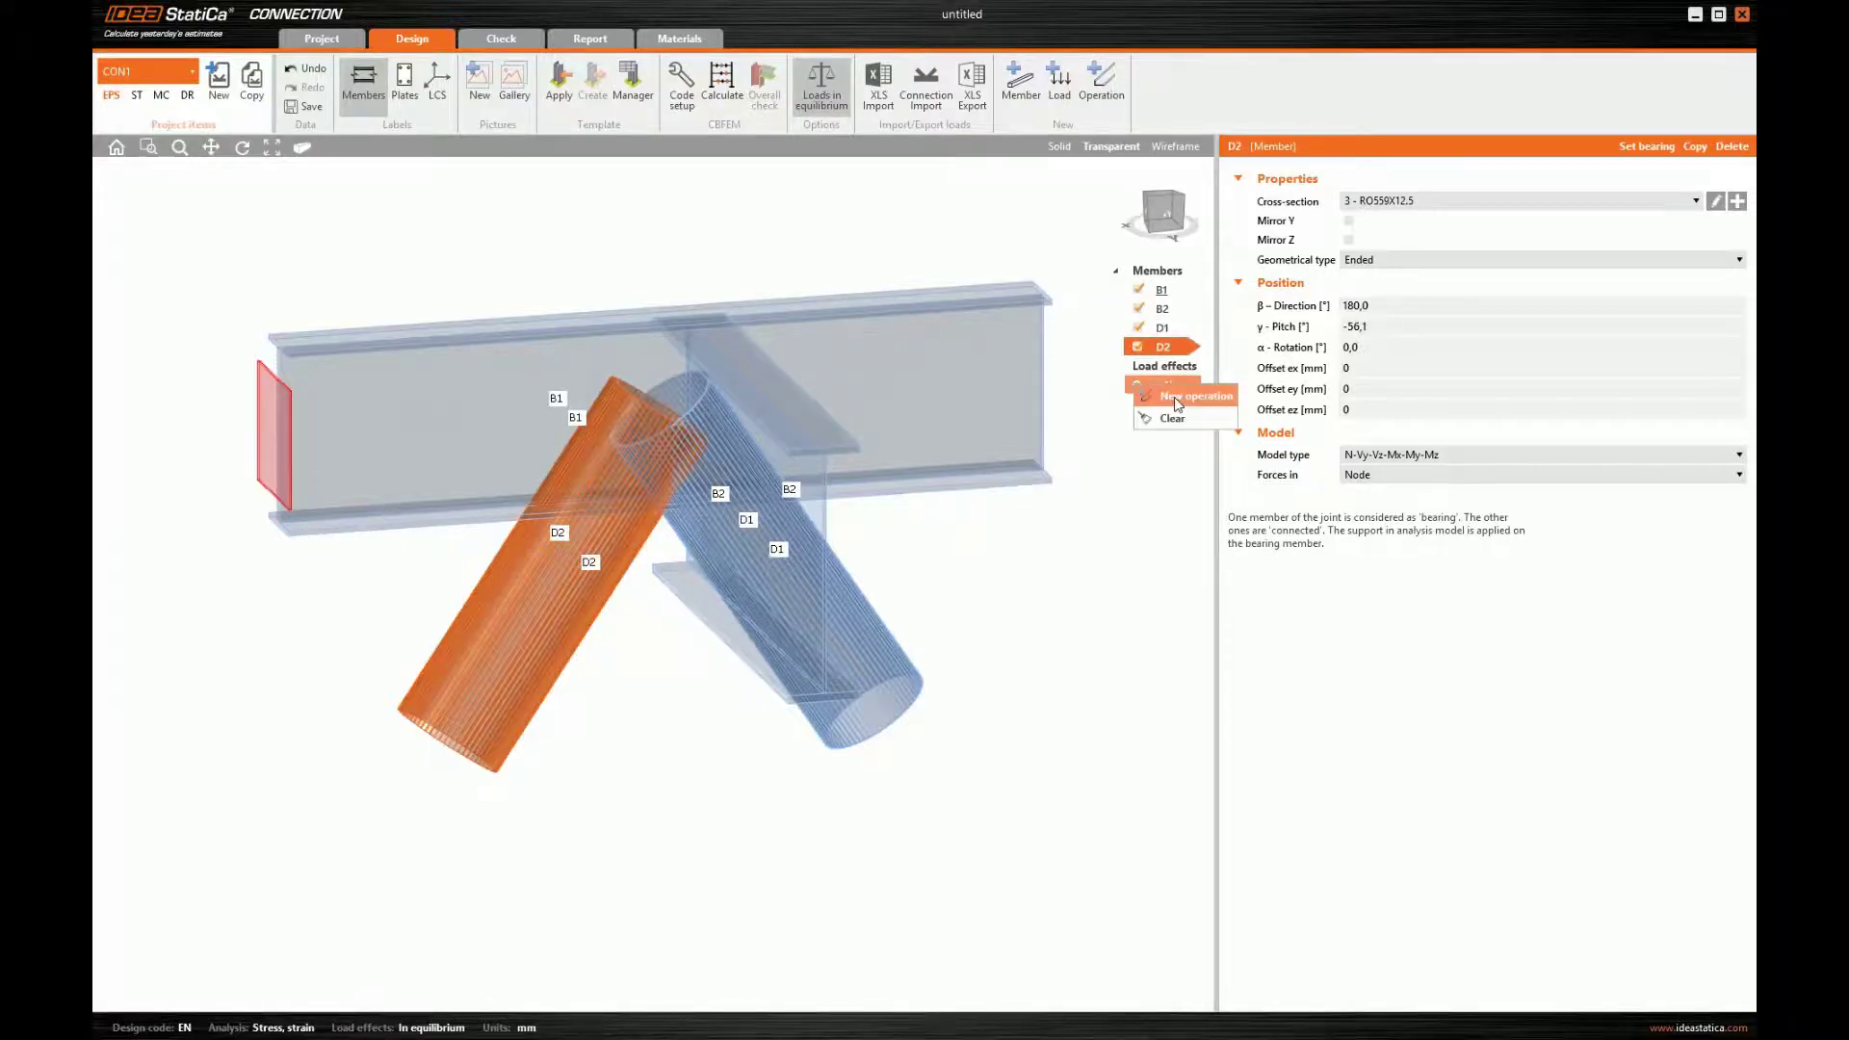
click(1177, 397)
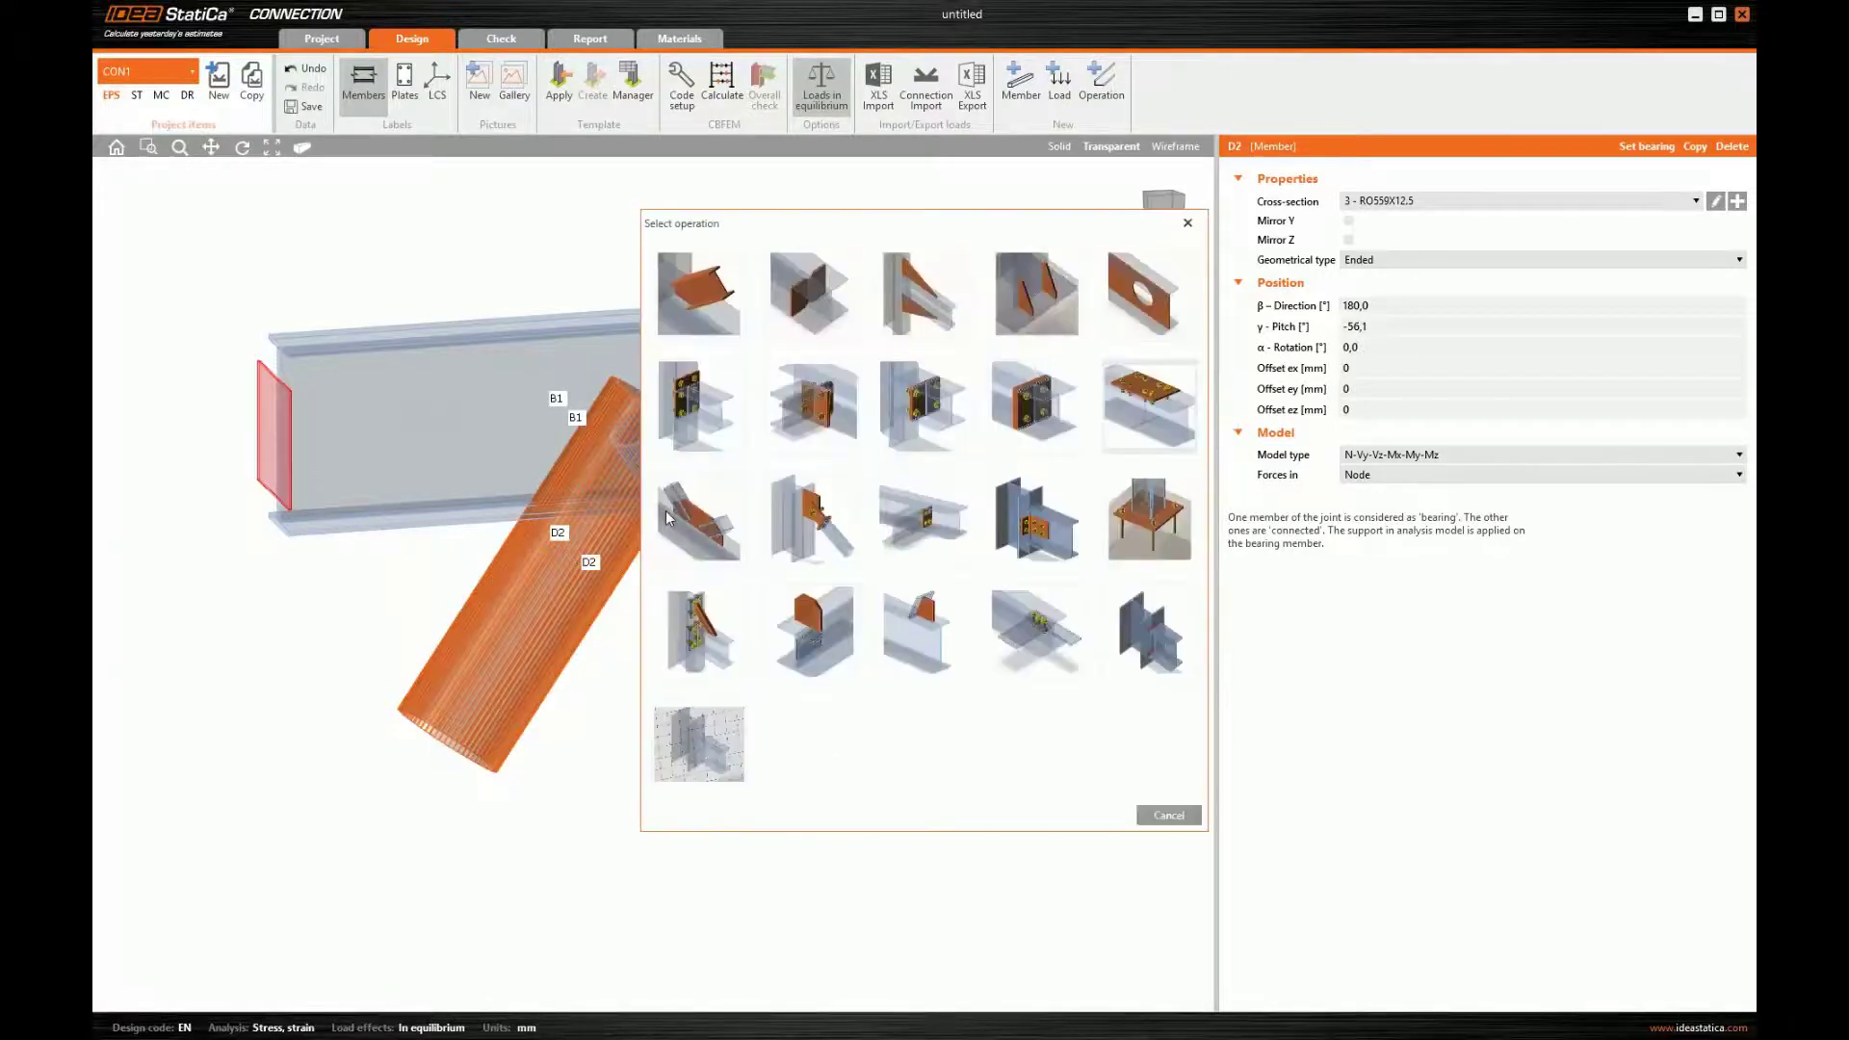
click(810, 633)
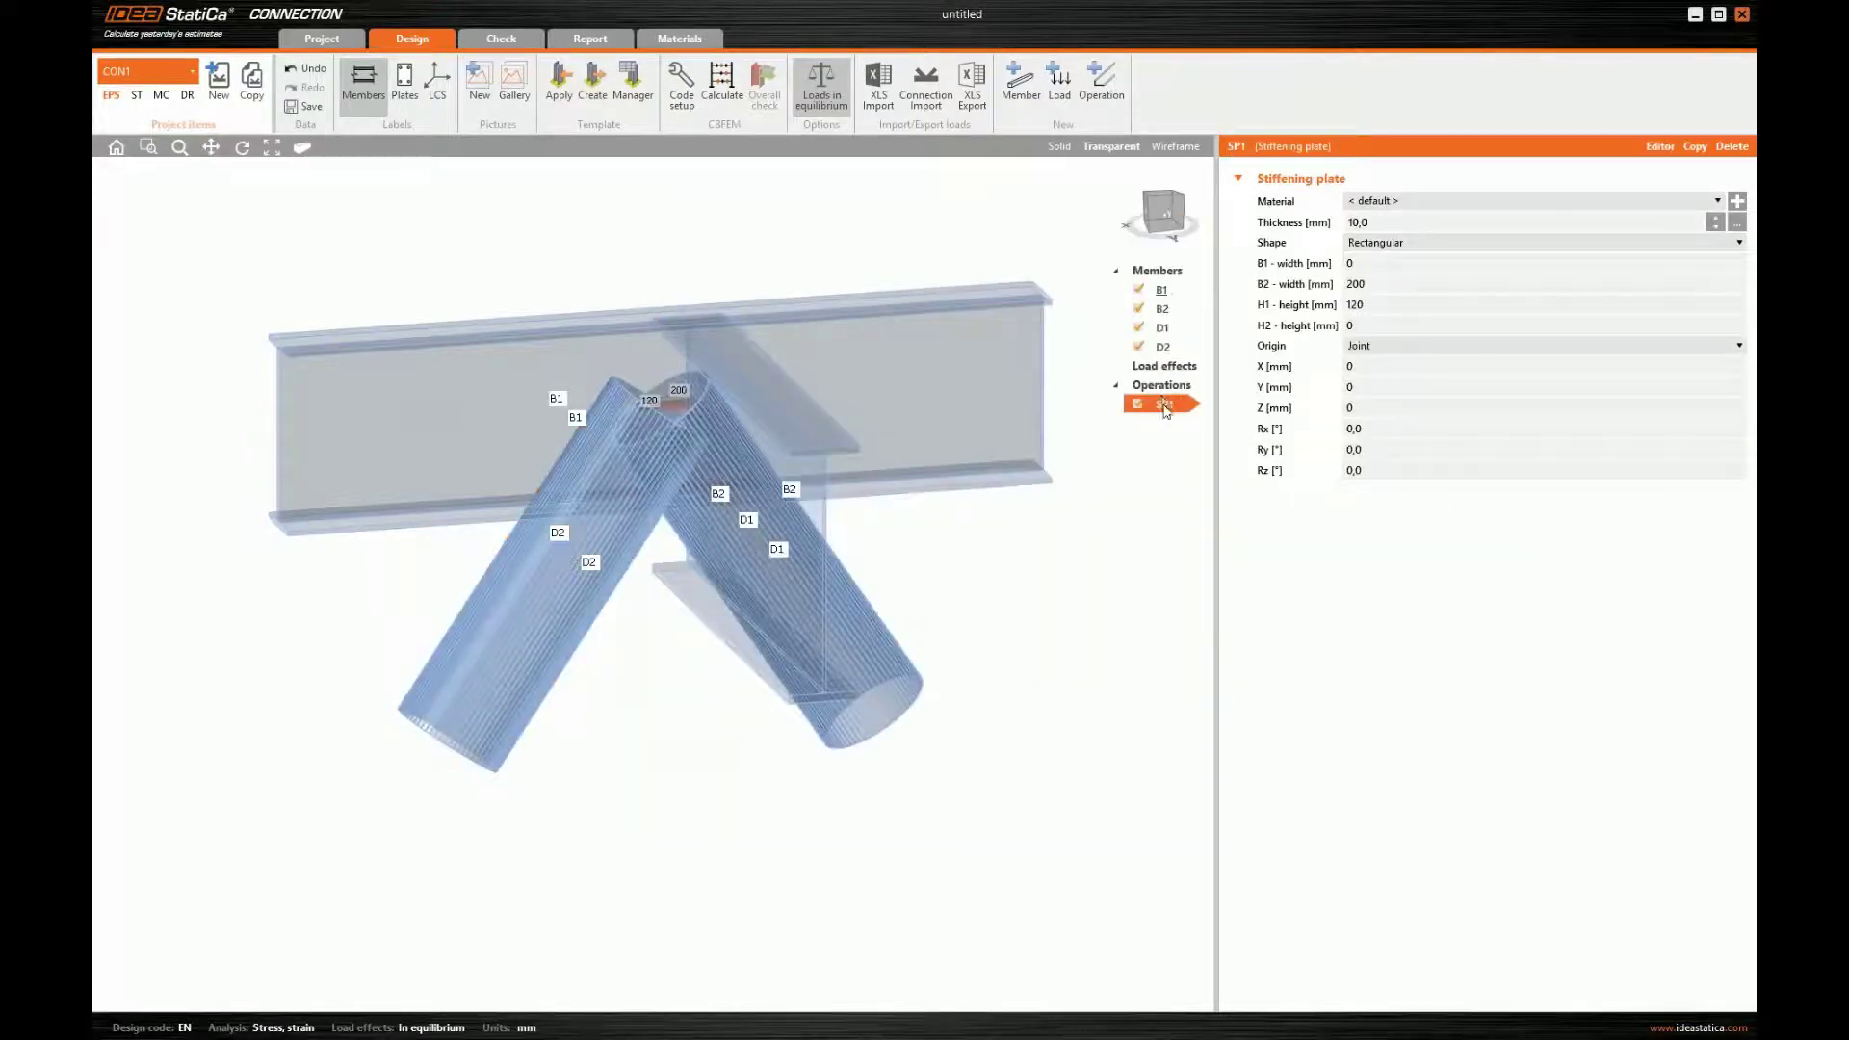
right_click(1166, 410)
click(1188, 466)
text(GUSSET)
key(Return)
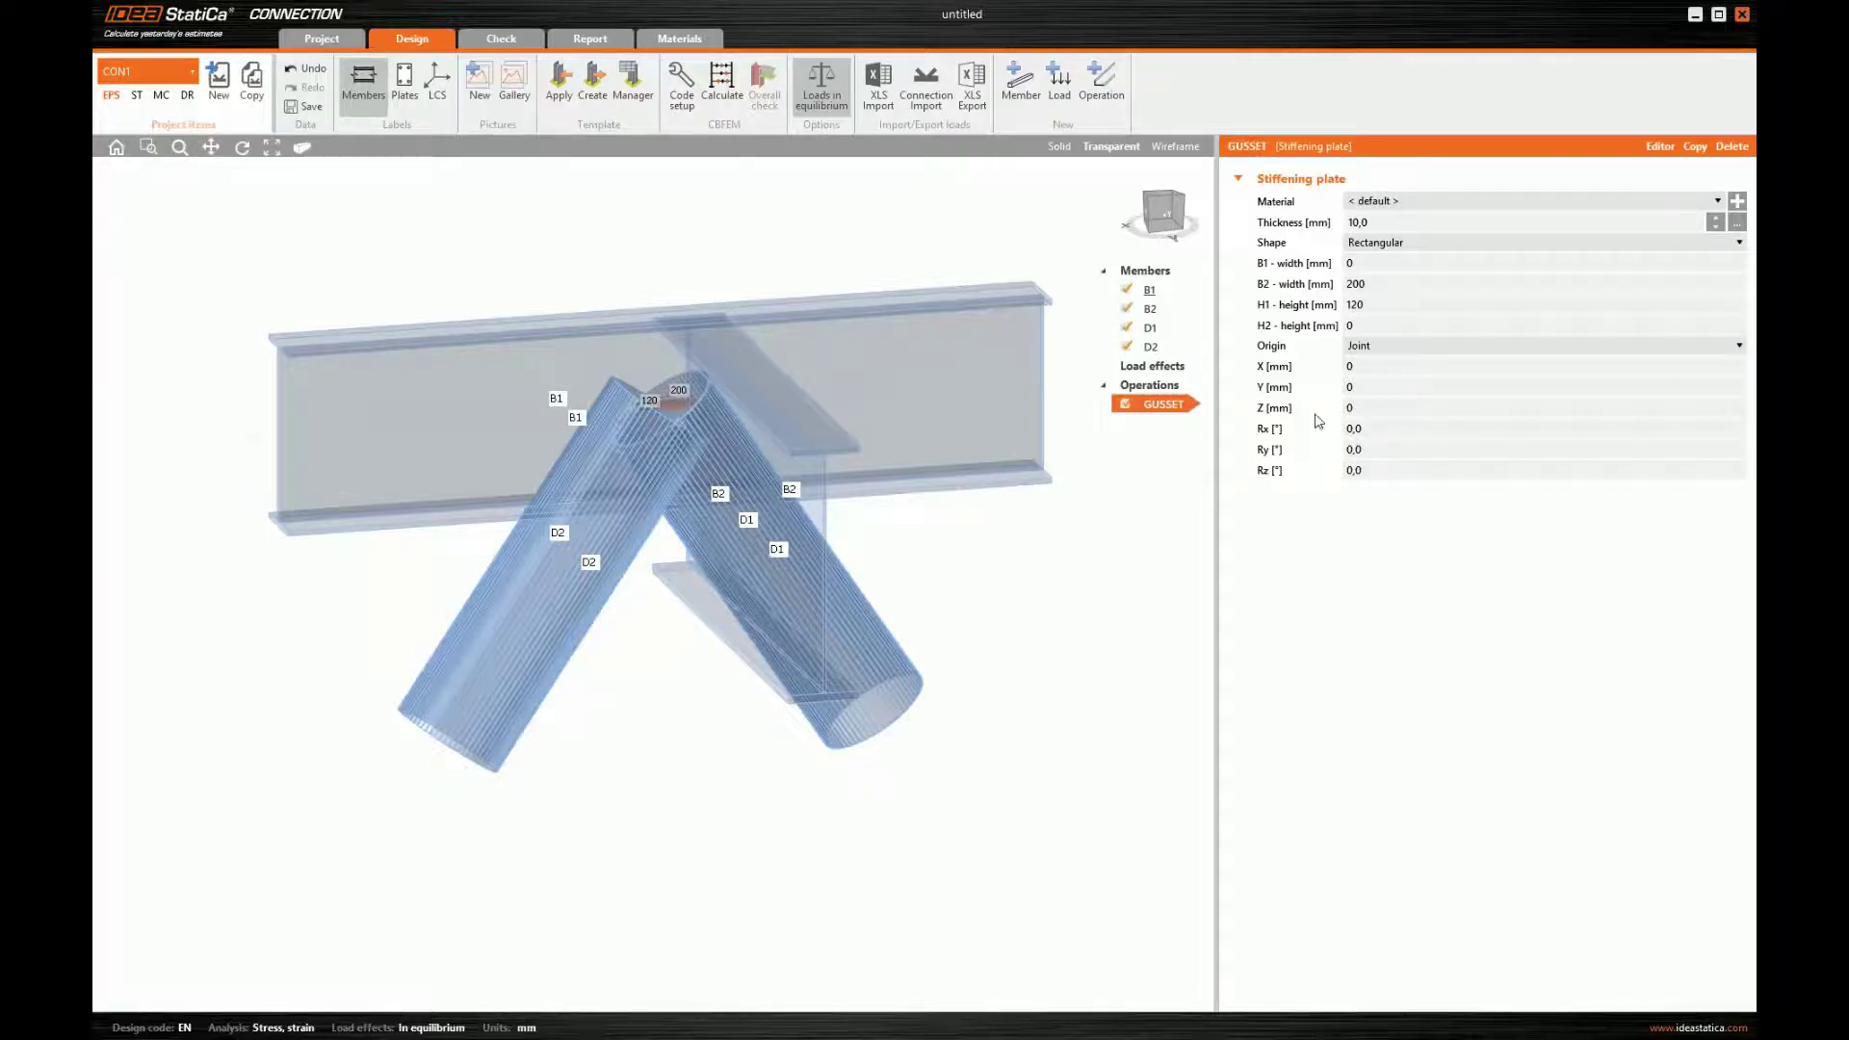
- Set the GUSSET plate's origin to Member and choose B1 as its member
click(1382, 348)
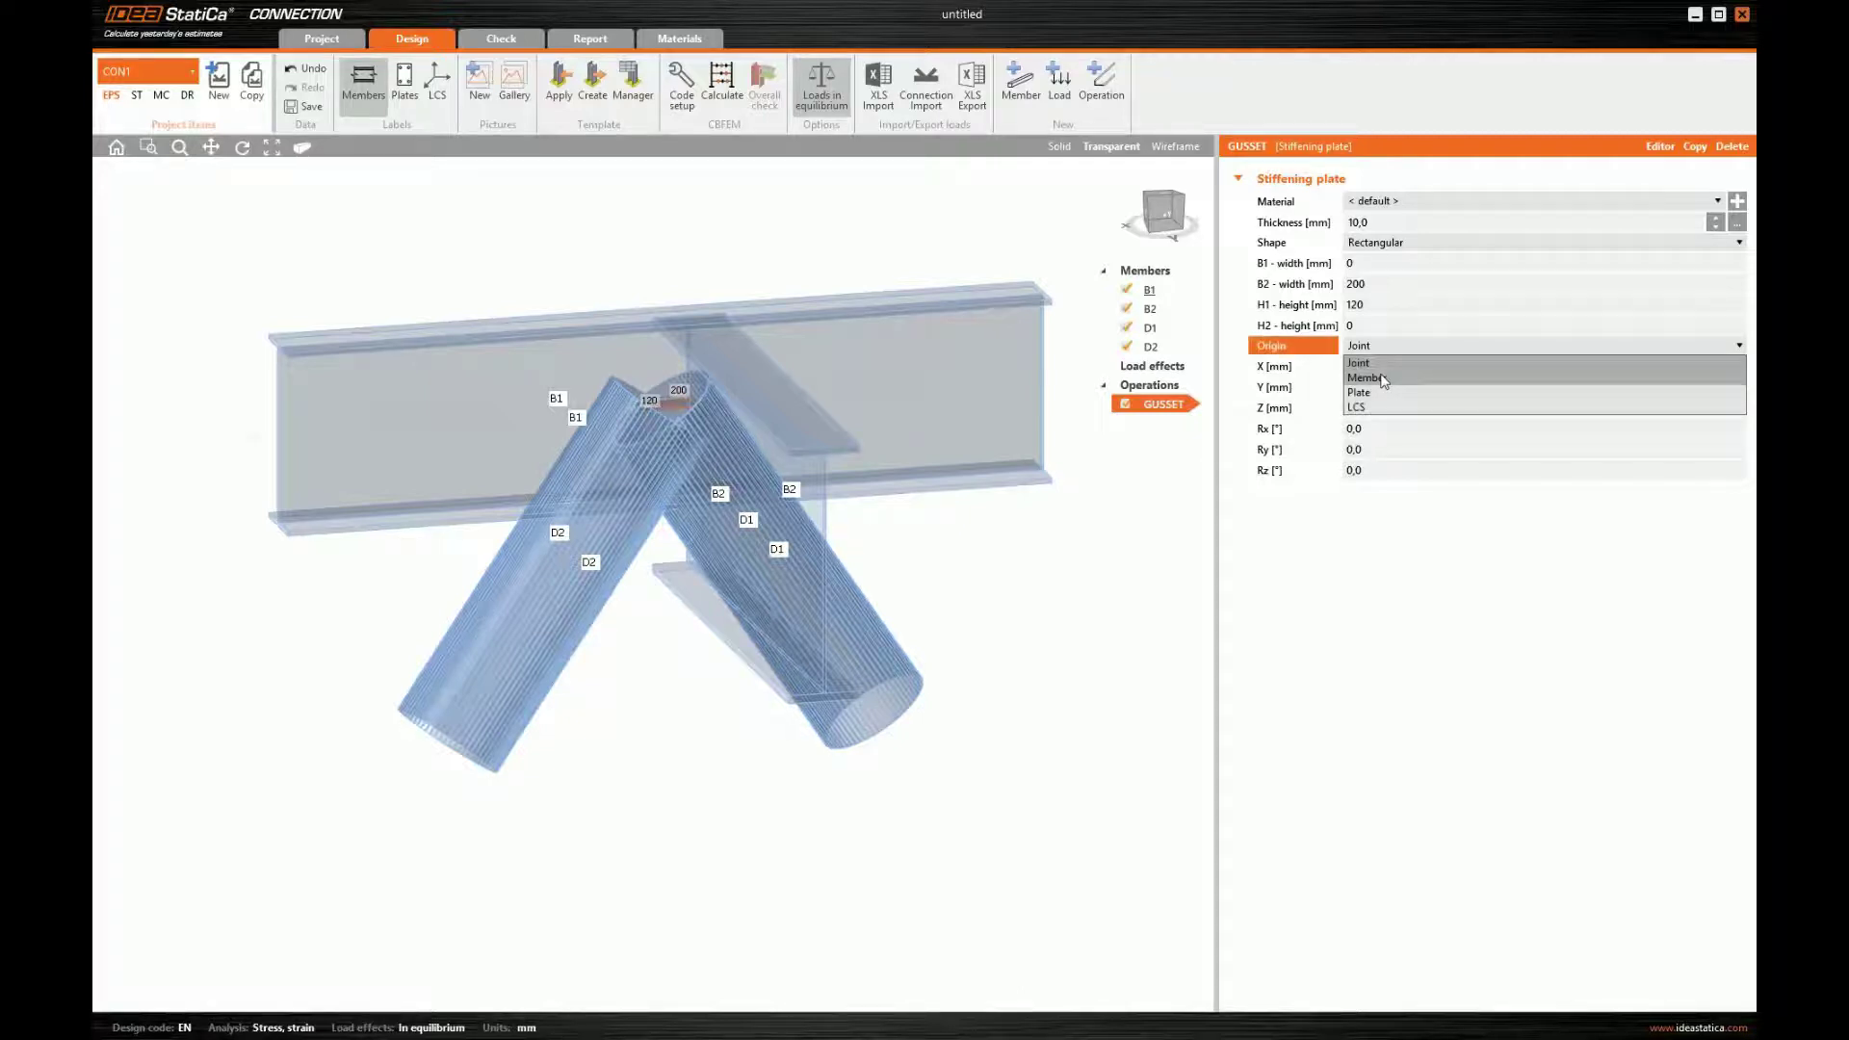
click(1382, 380)
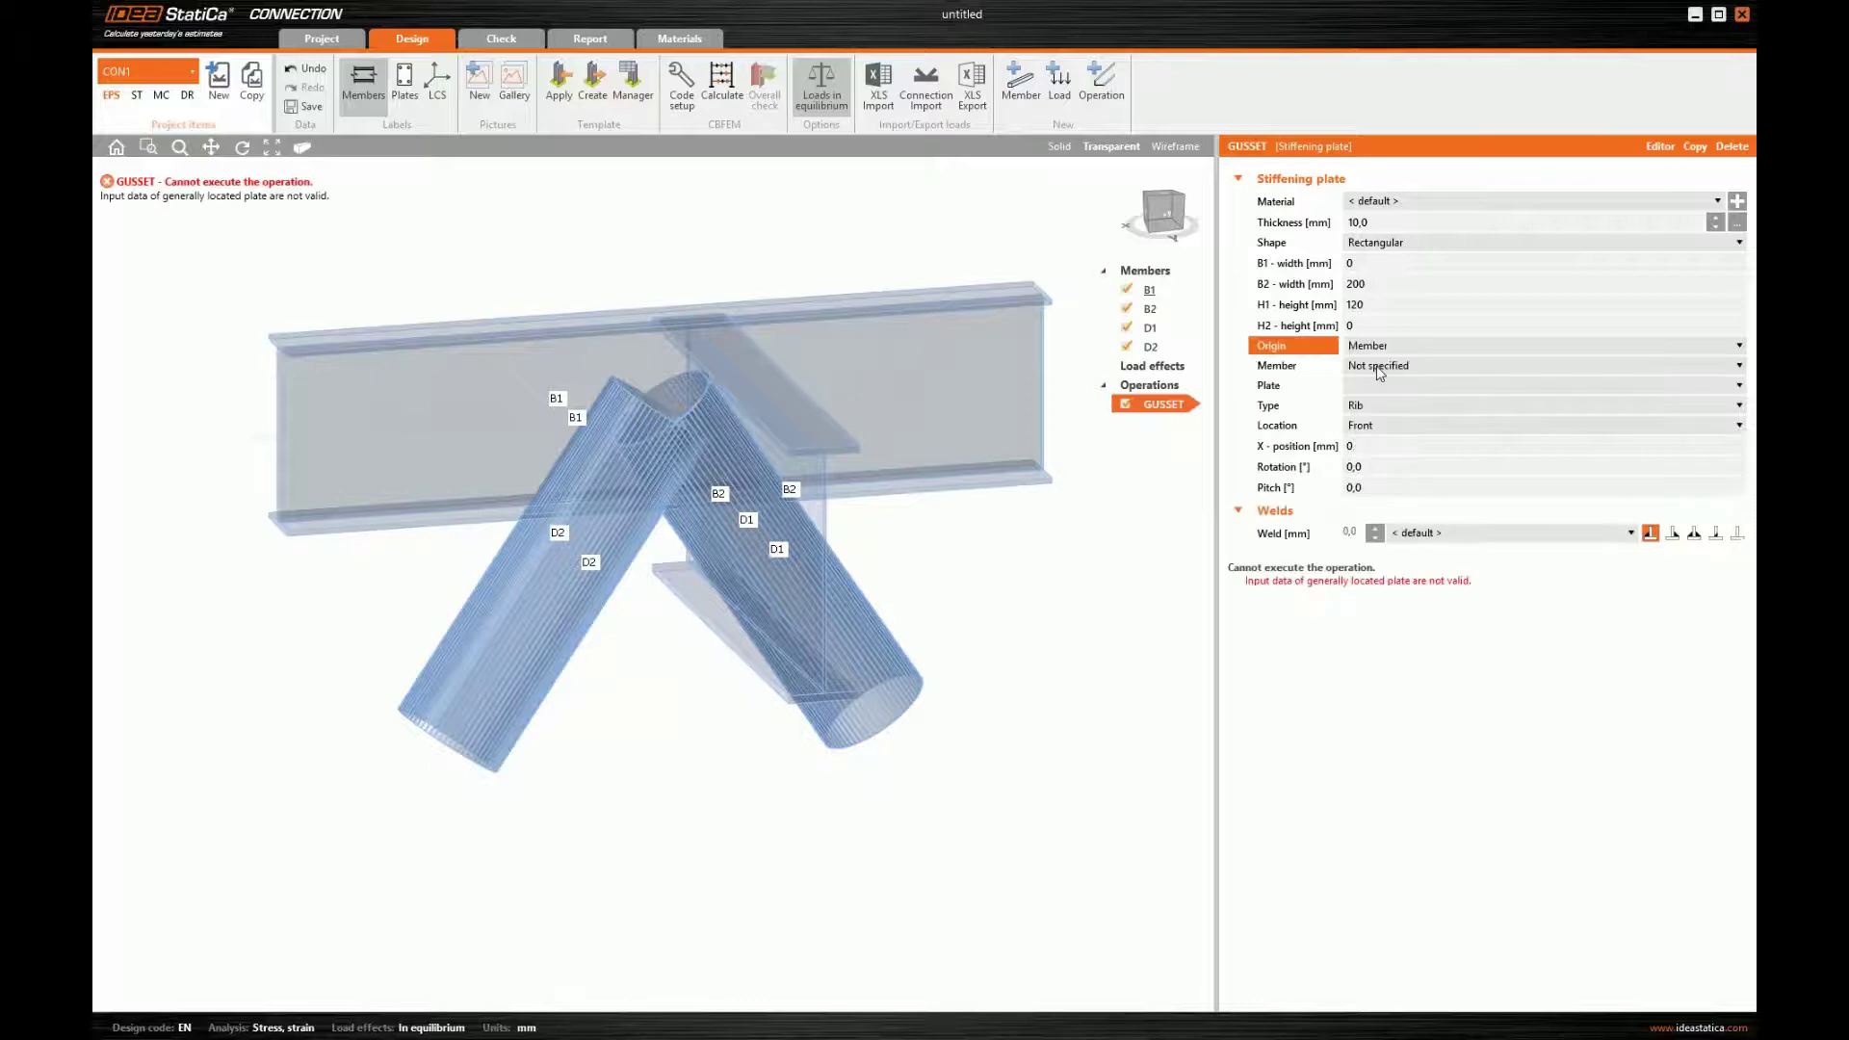
click(1380, 366)
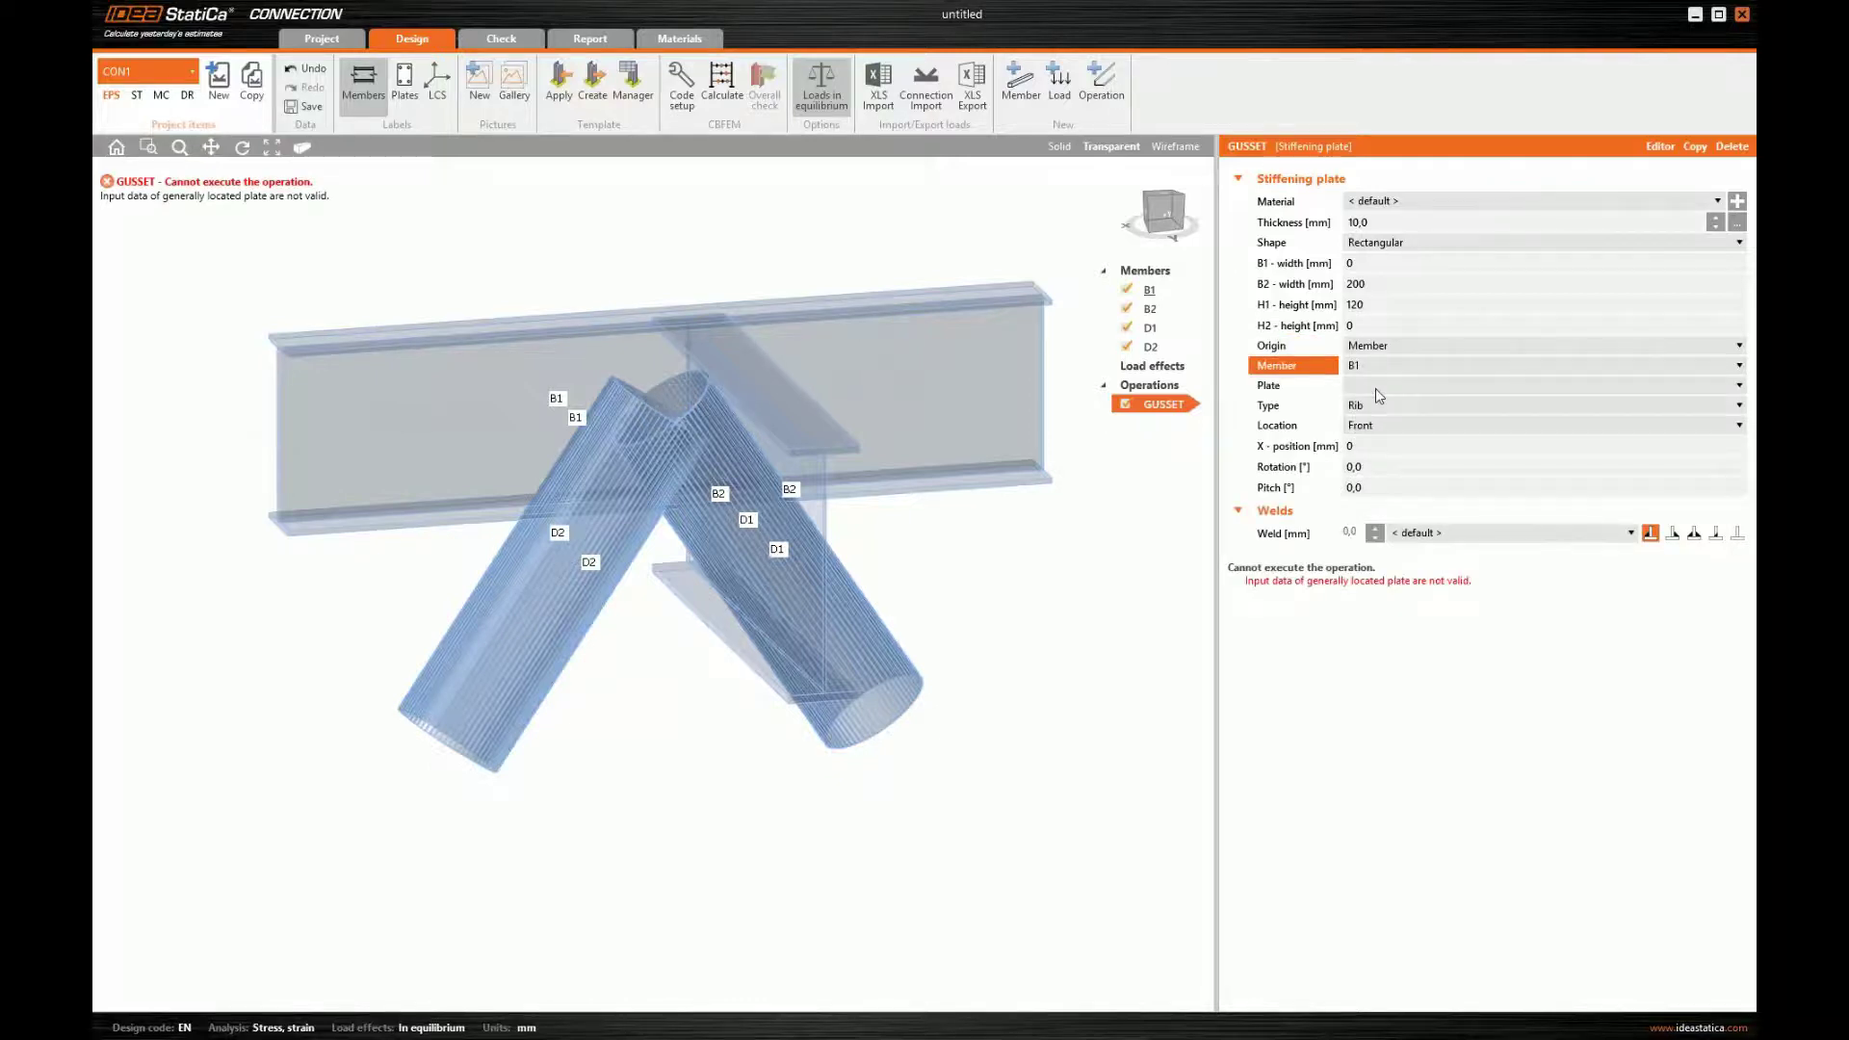
- Attach the GUSSET plate to B1's Bottom flange 1 and set its rotation to 90°
click(1377, 388)
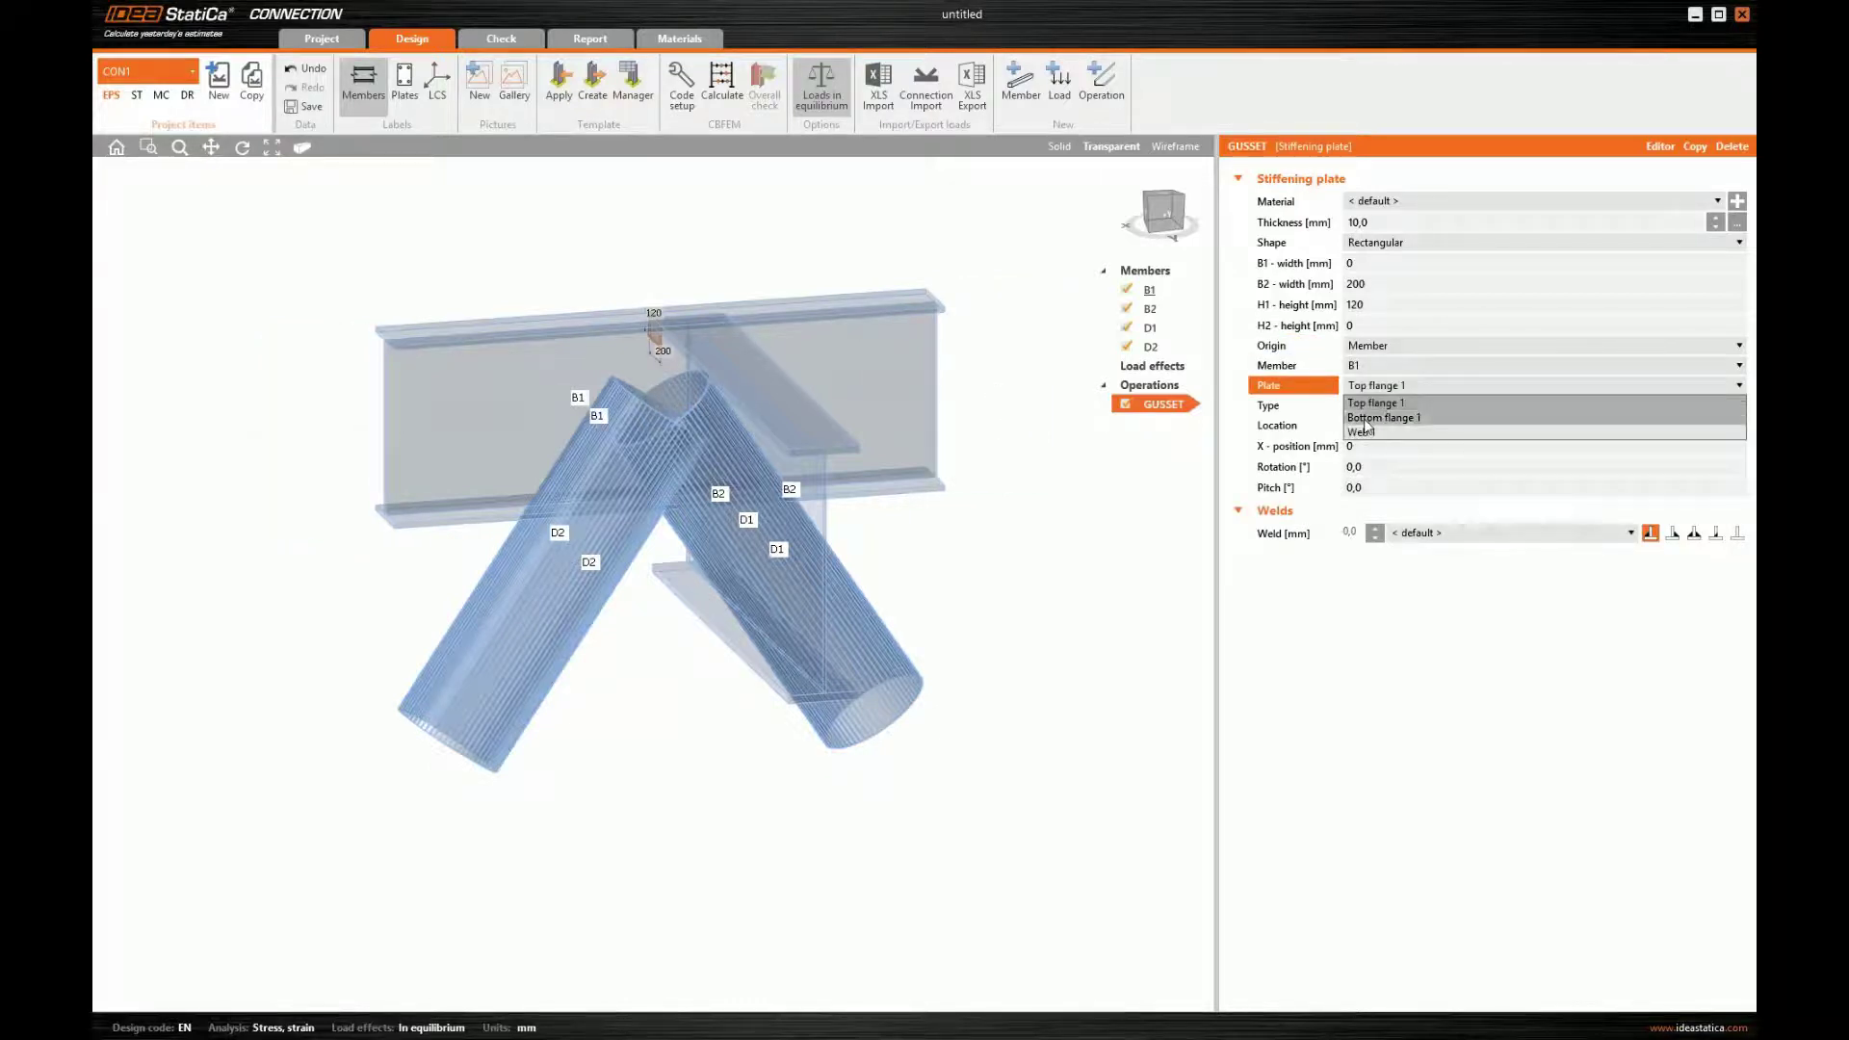
click(1360, 418)
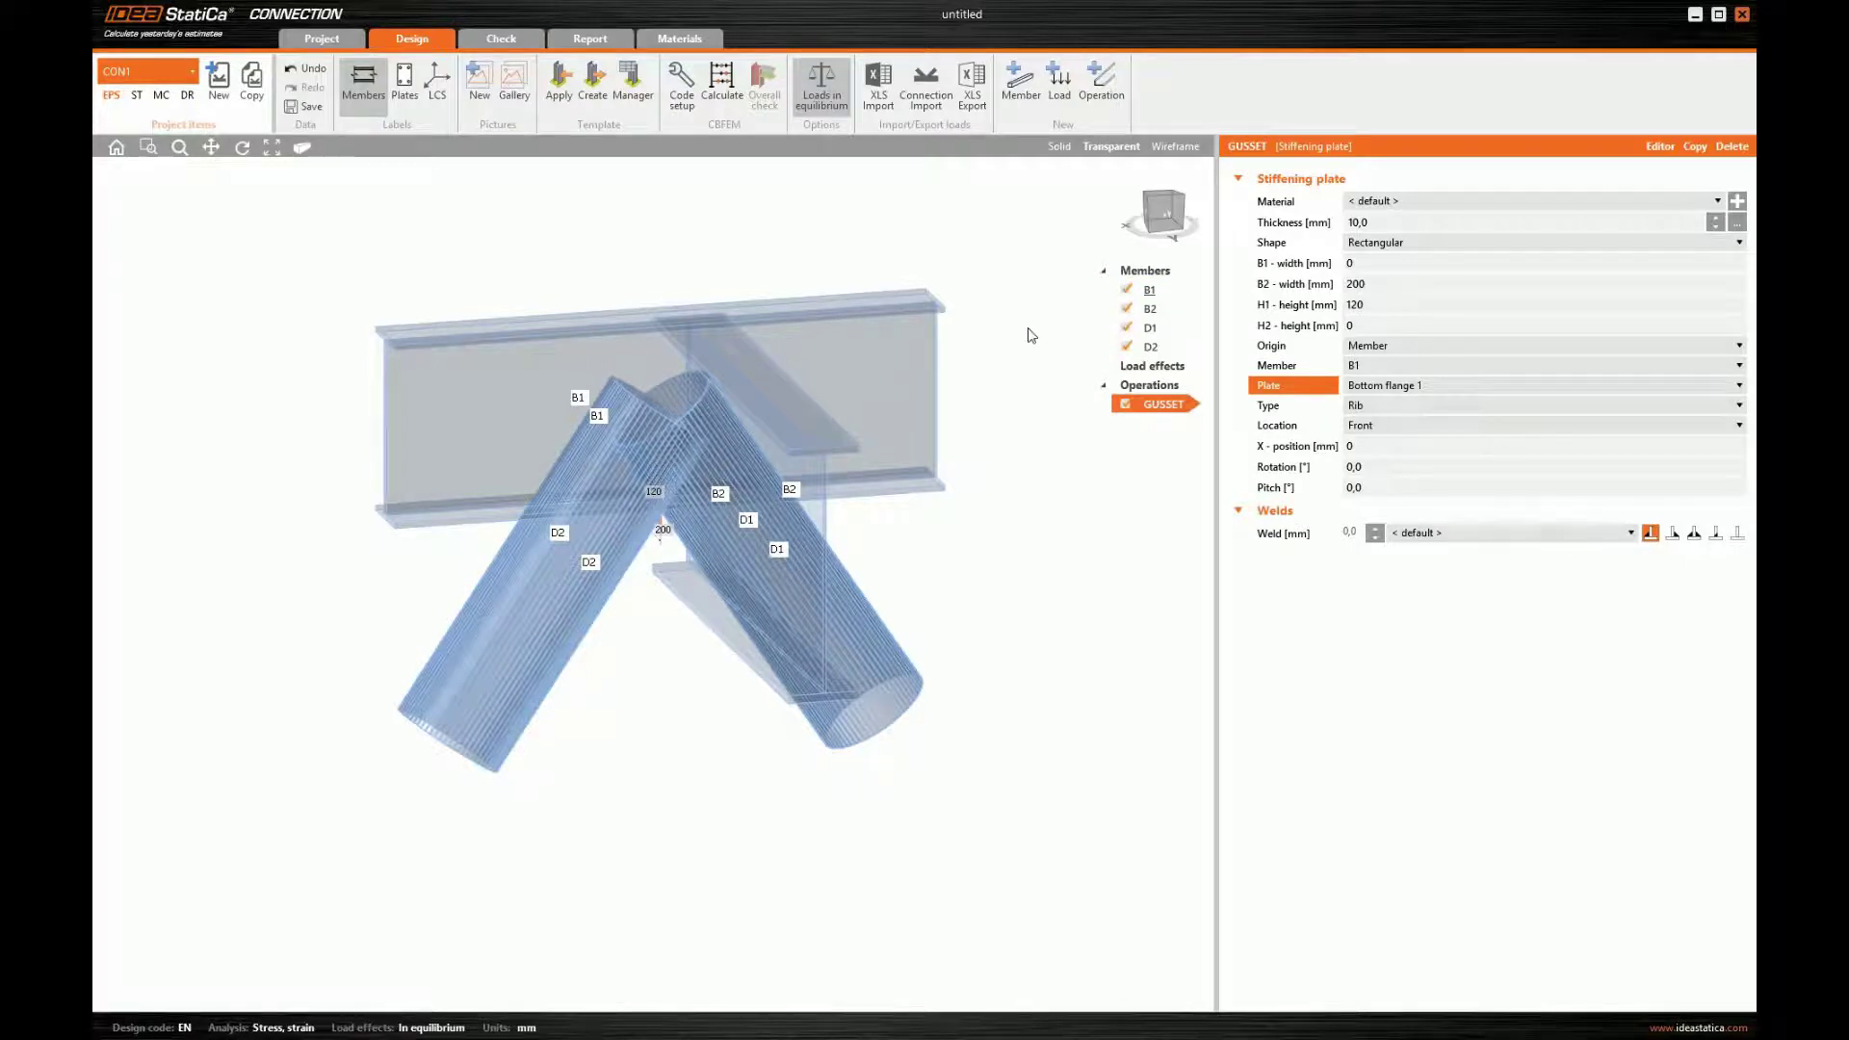
click(1151, 225)
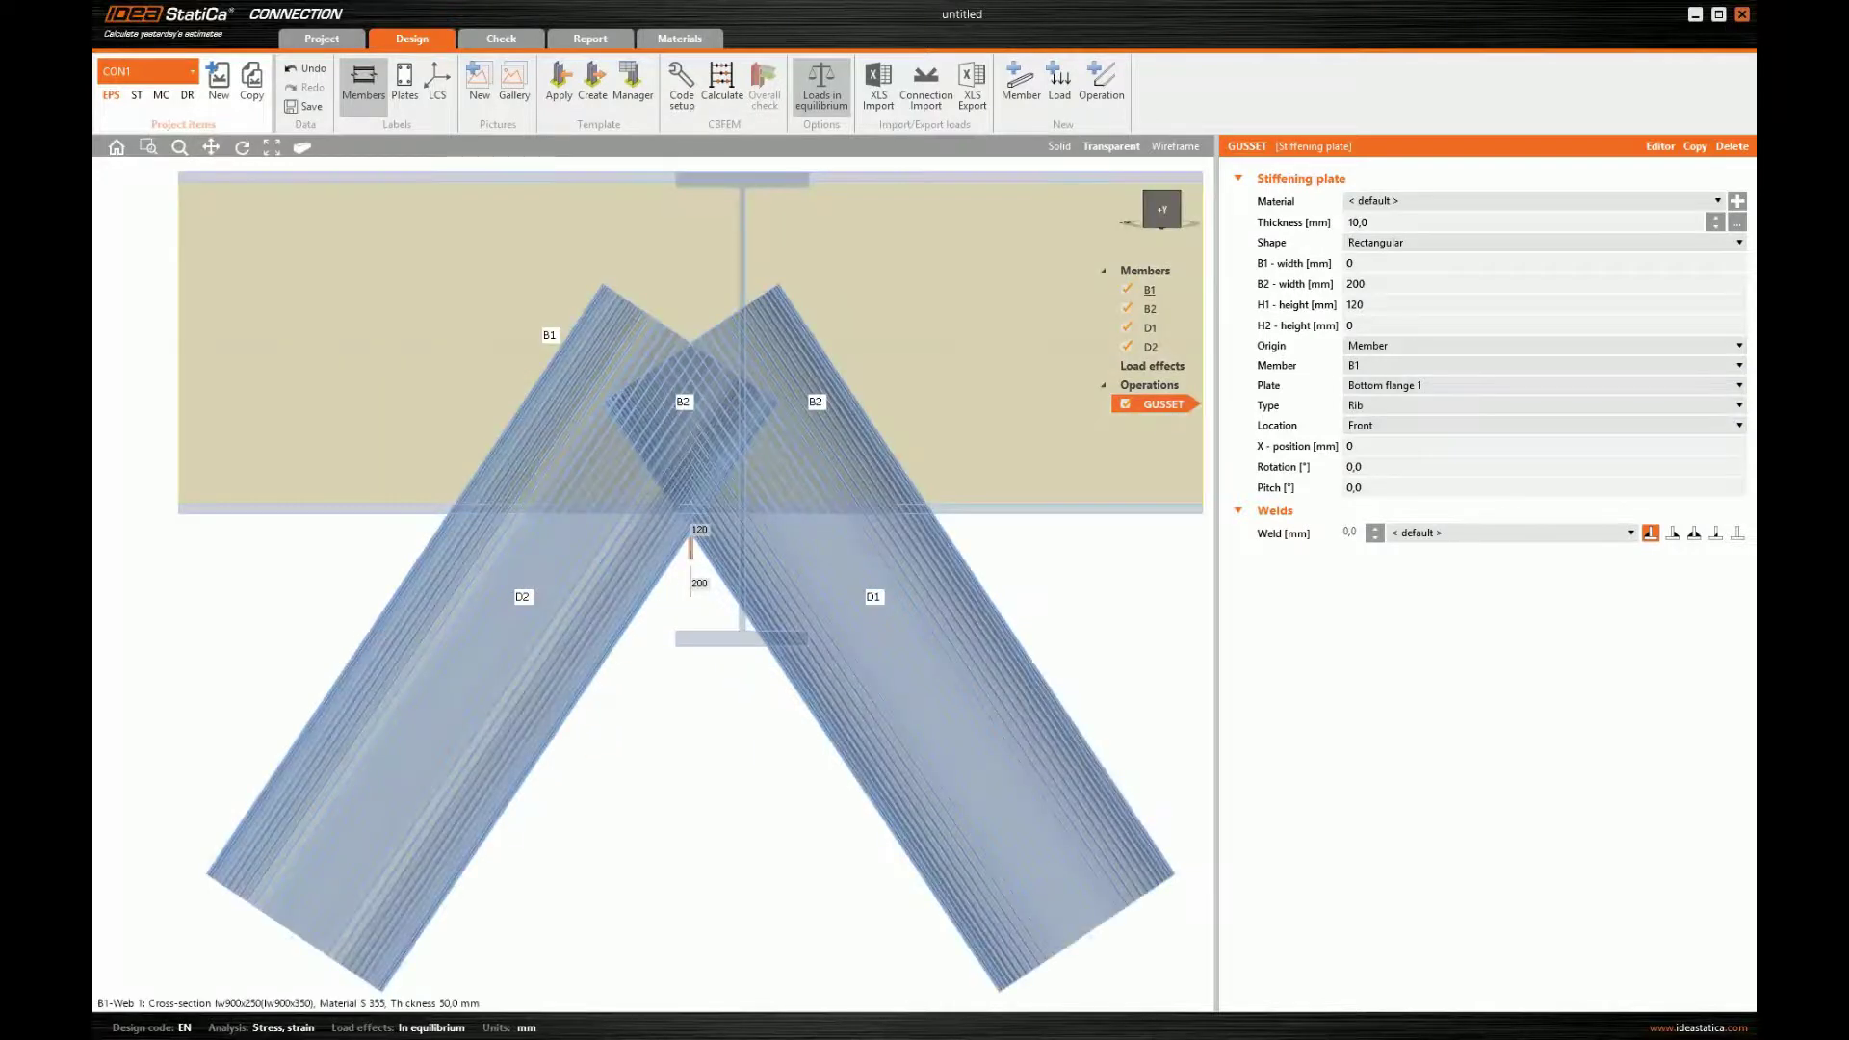
click(1355, 467)
text(90)
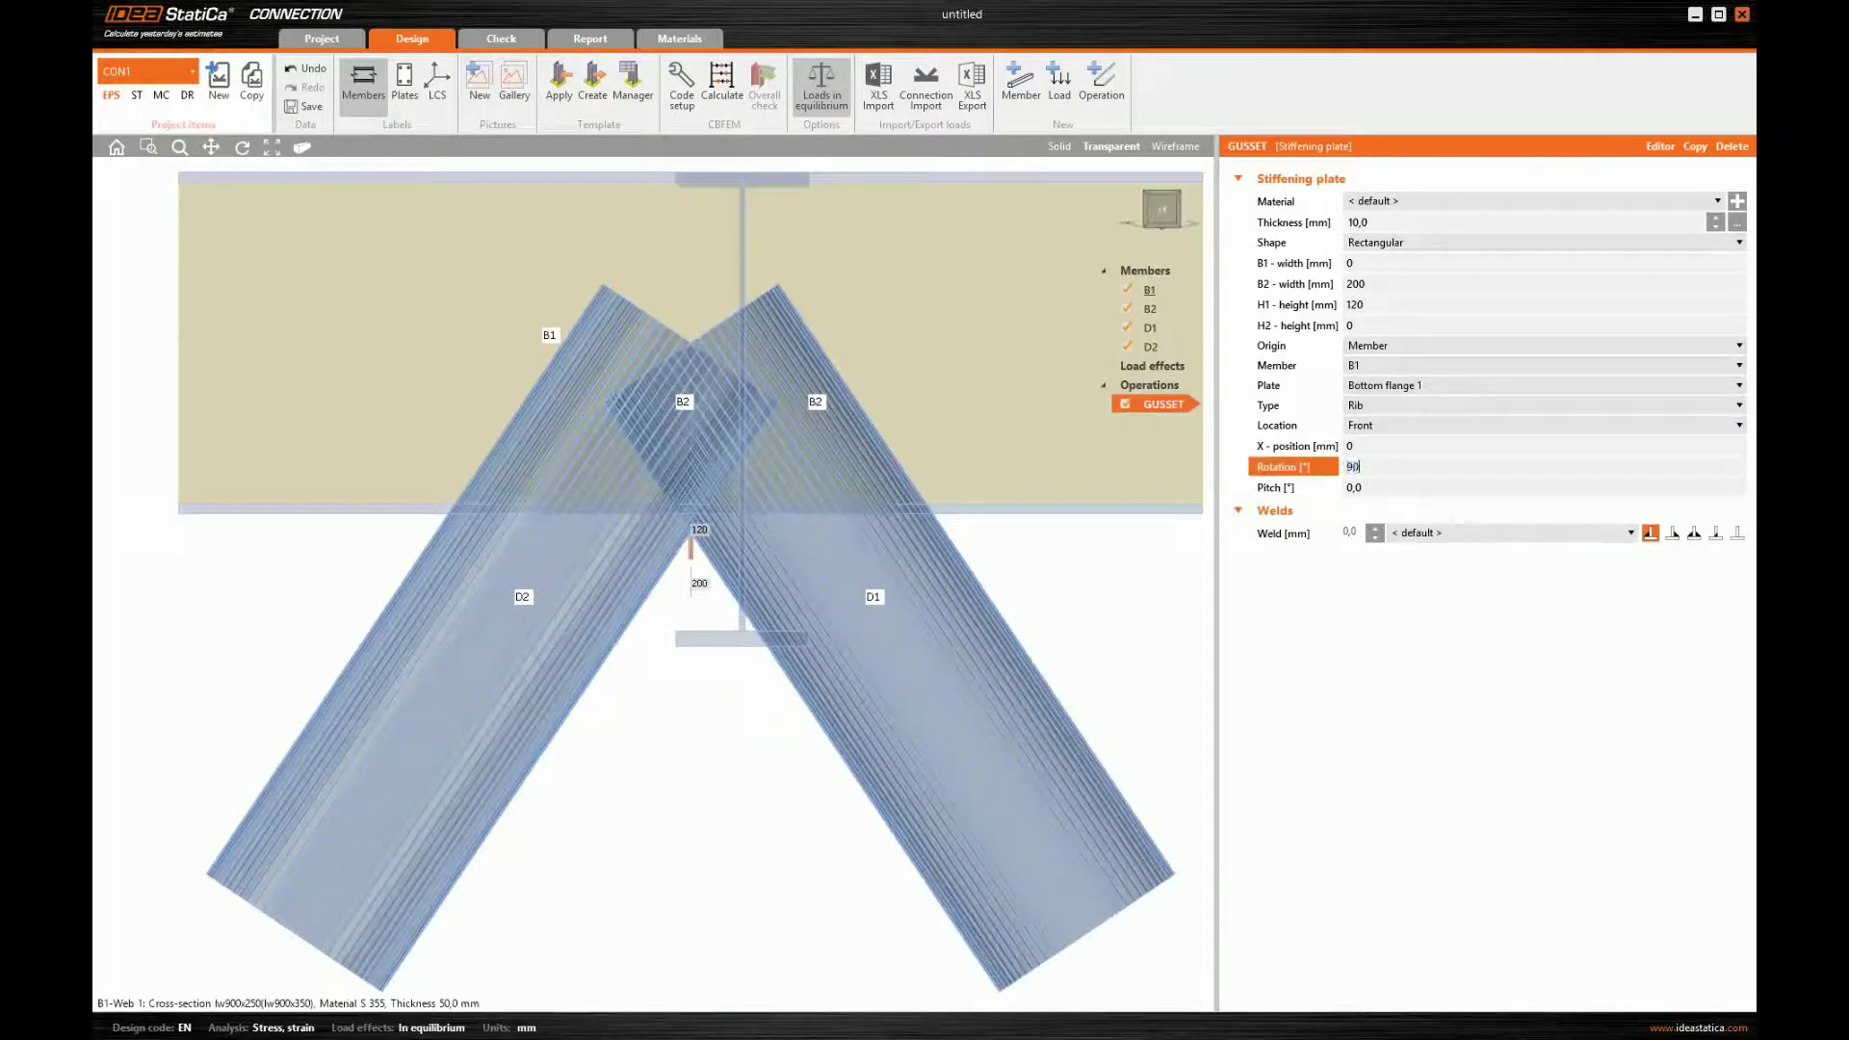
key(Tab)
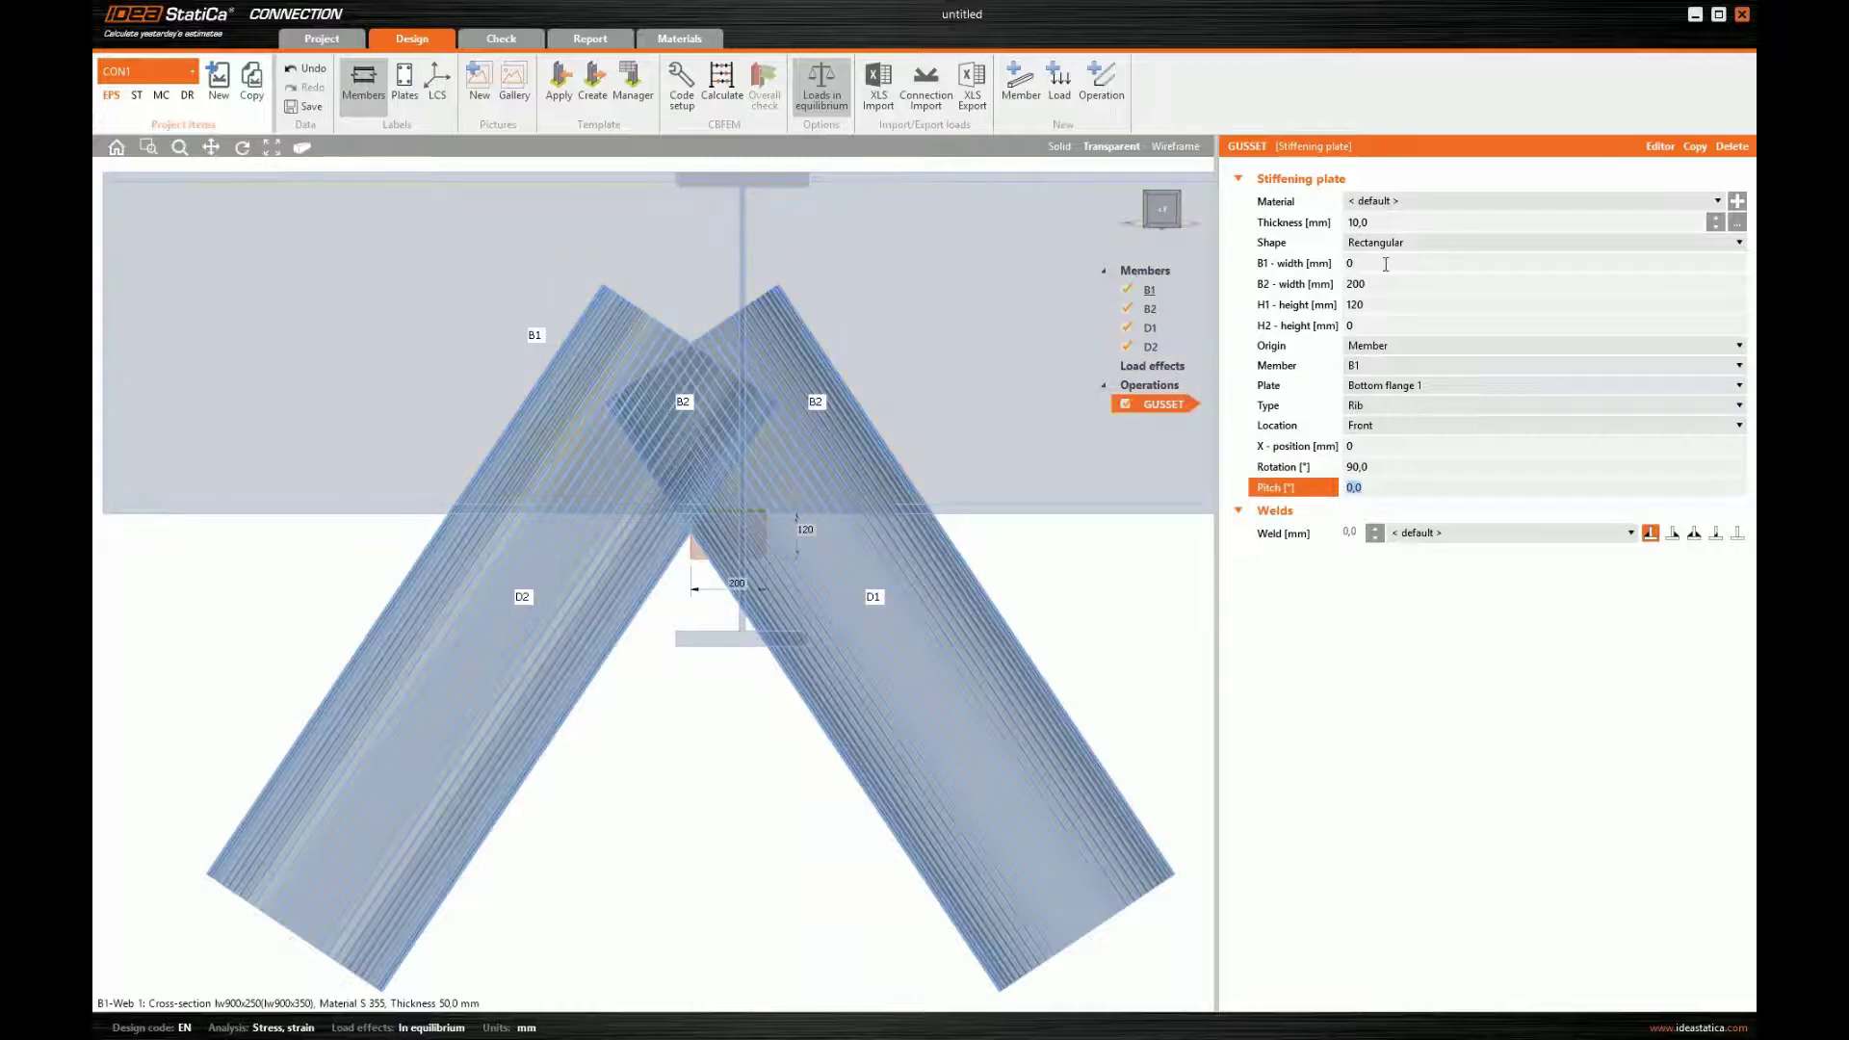
- Size the GUSSET plate 50 mm thick, 801 mm for both B1 and B2 widths and 527 mm H1 height, with a butt weld
click(1384, 221)
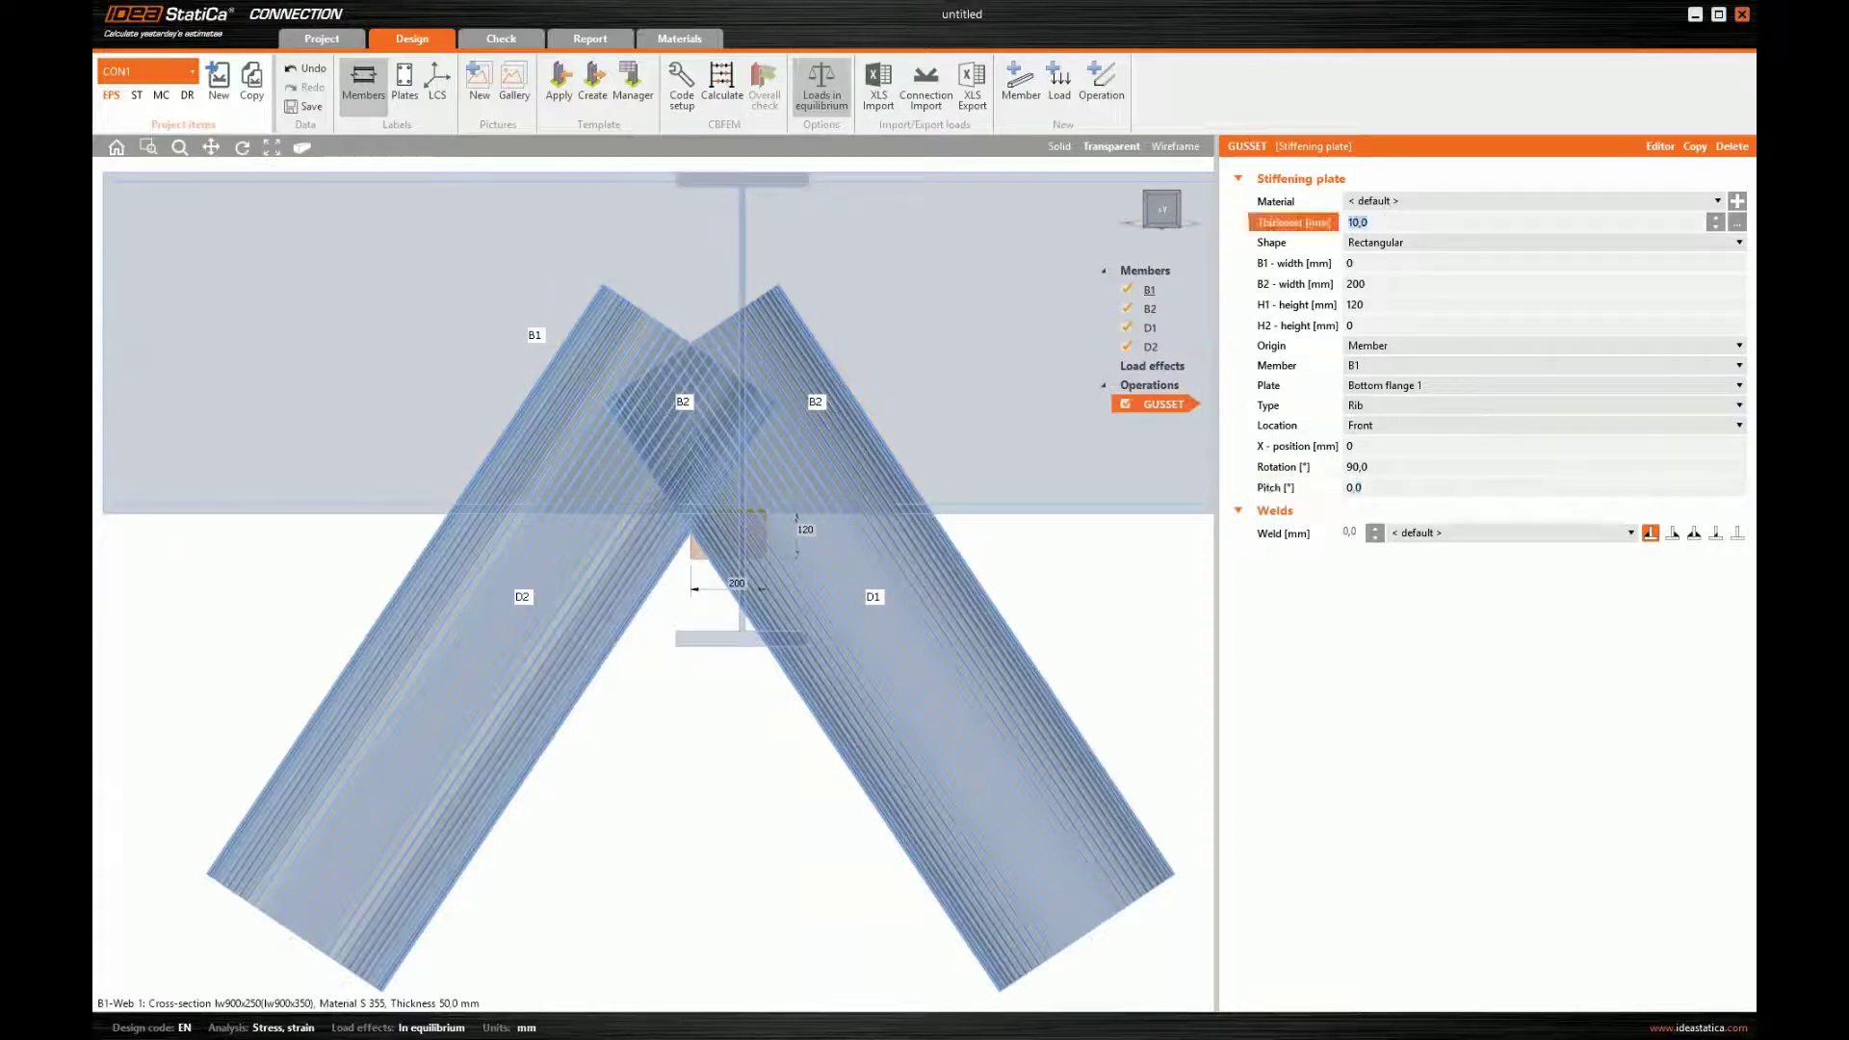
text(50)
key(Tab)
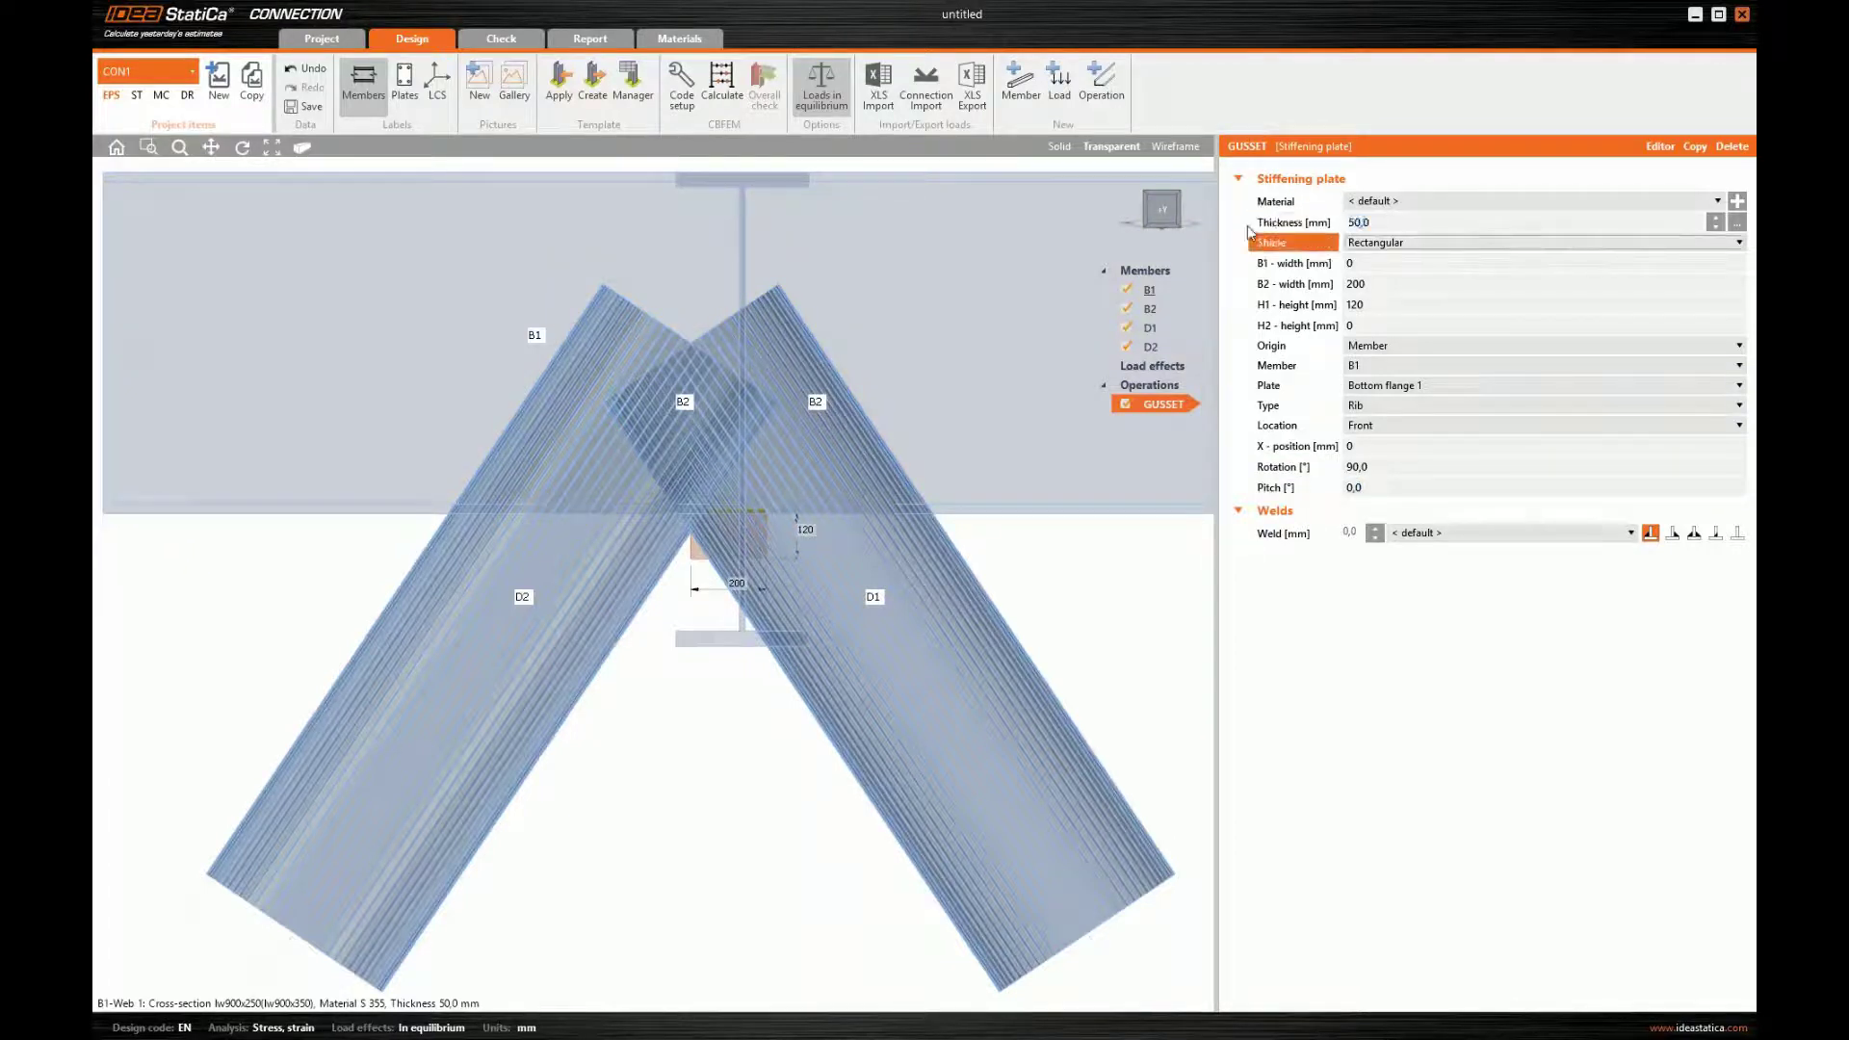
key(Tab)
text(801)
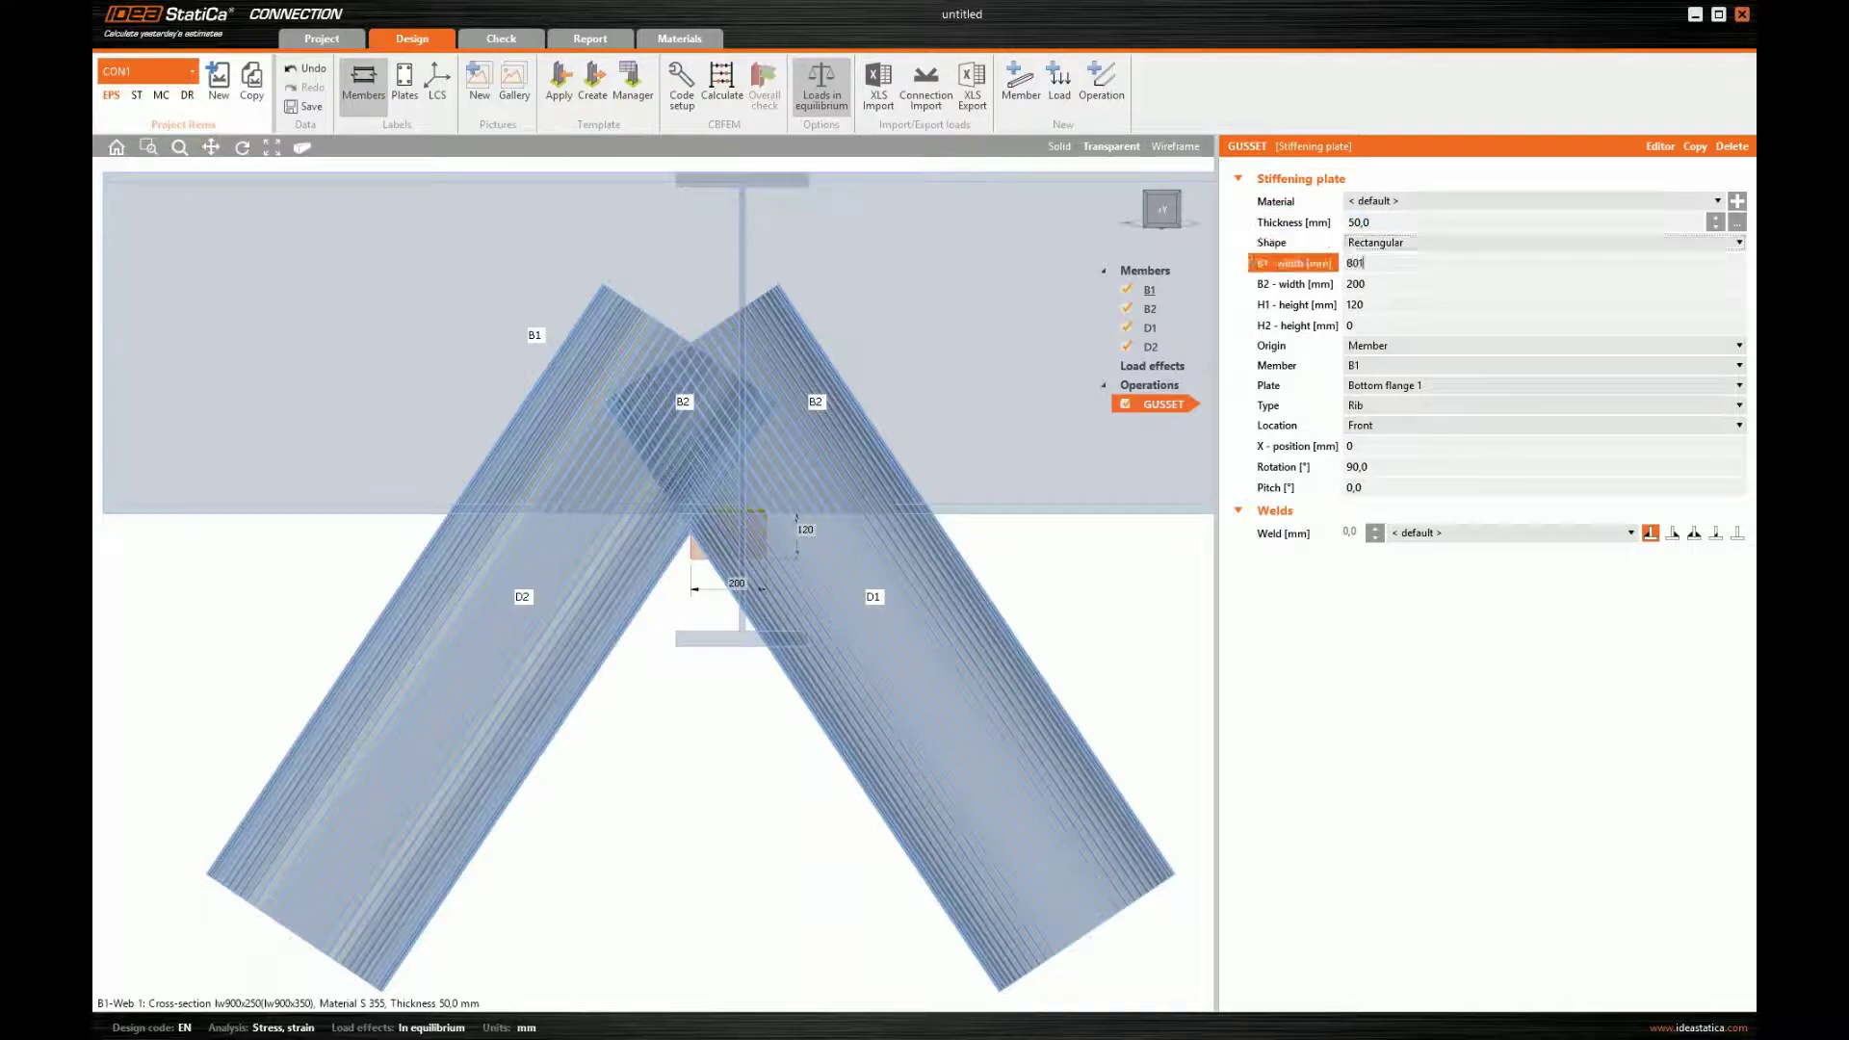
key(Tab)
text(801)
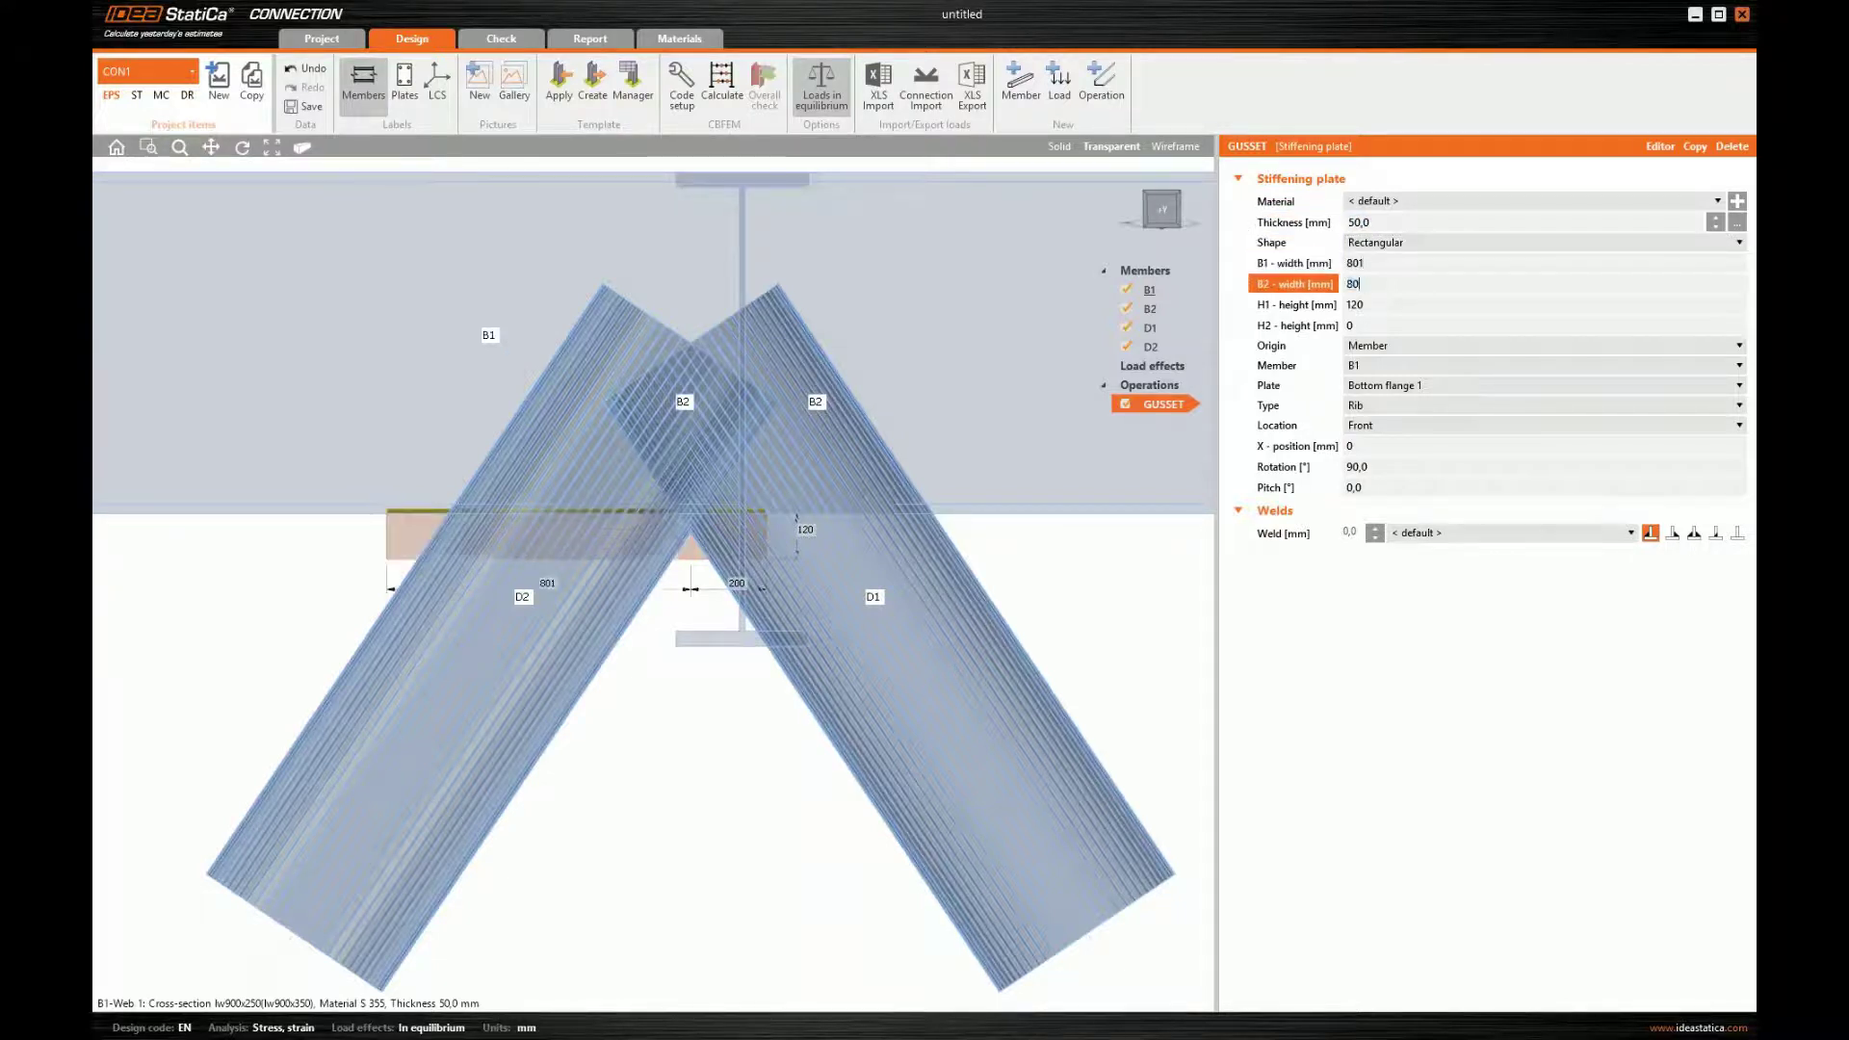
key(Tab)
text(527)
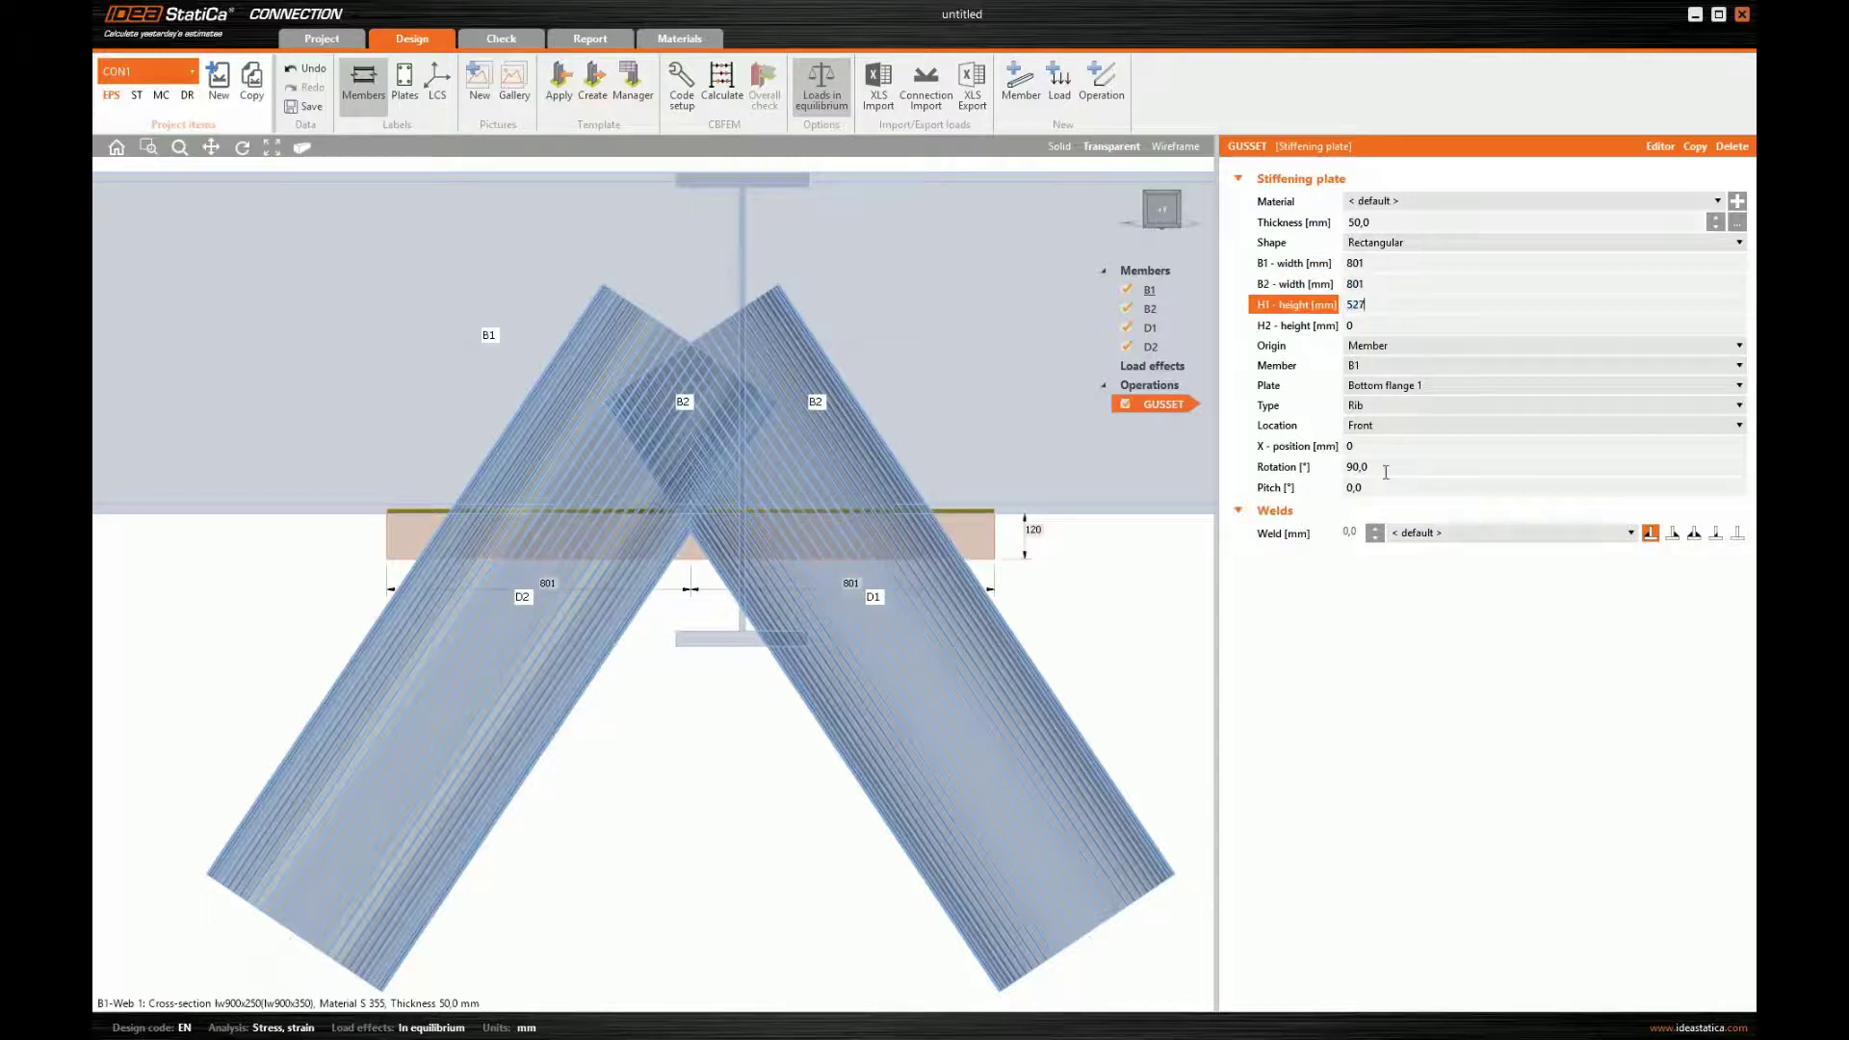
click(1386, 472)
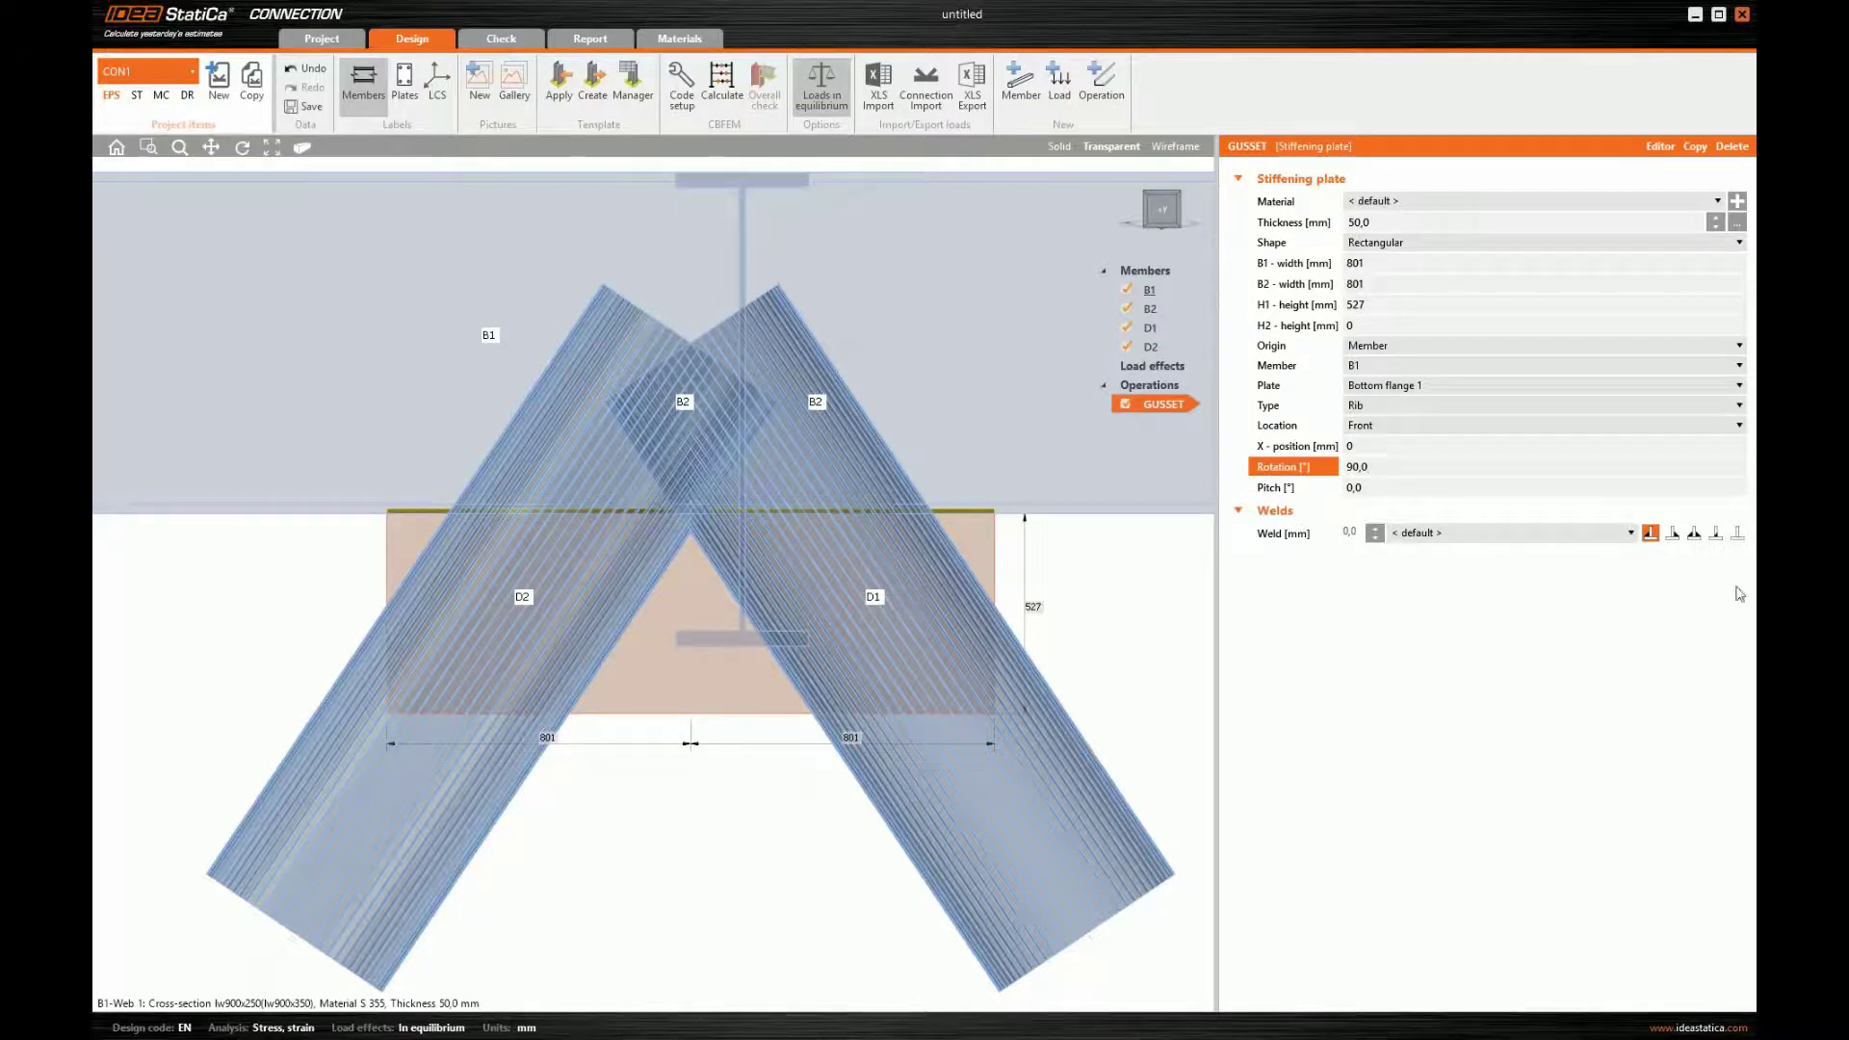
click(1715, 536)
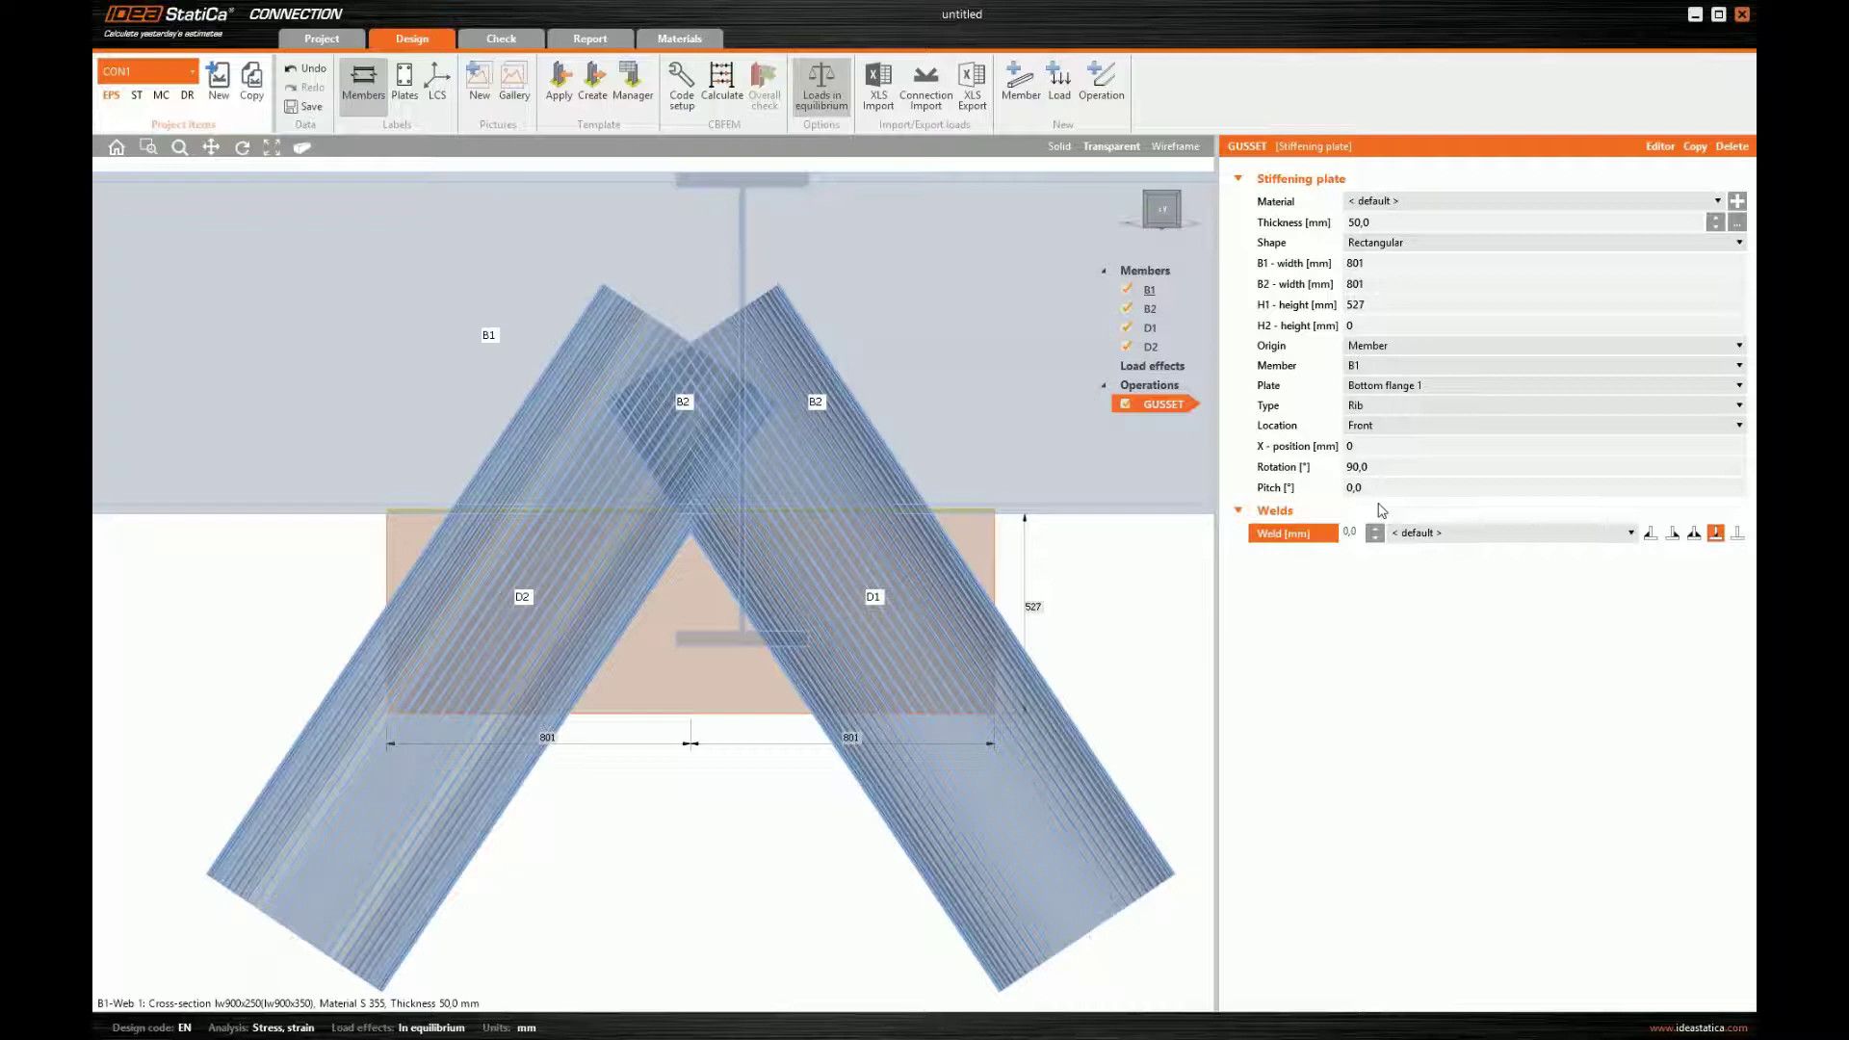
- Add a connecting plate operation with M27 10.9 bolts
right_click(1179, 395)
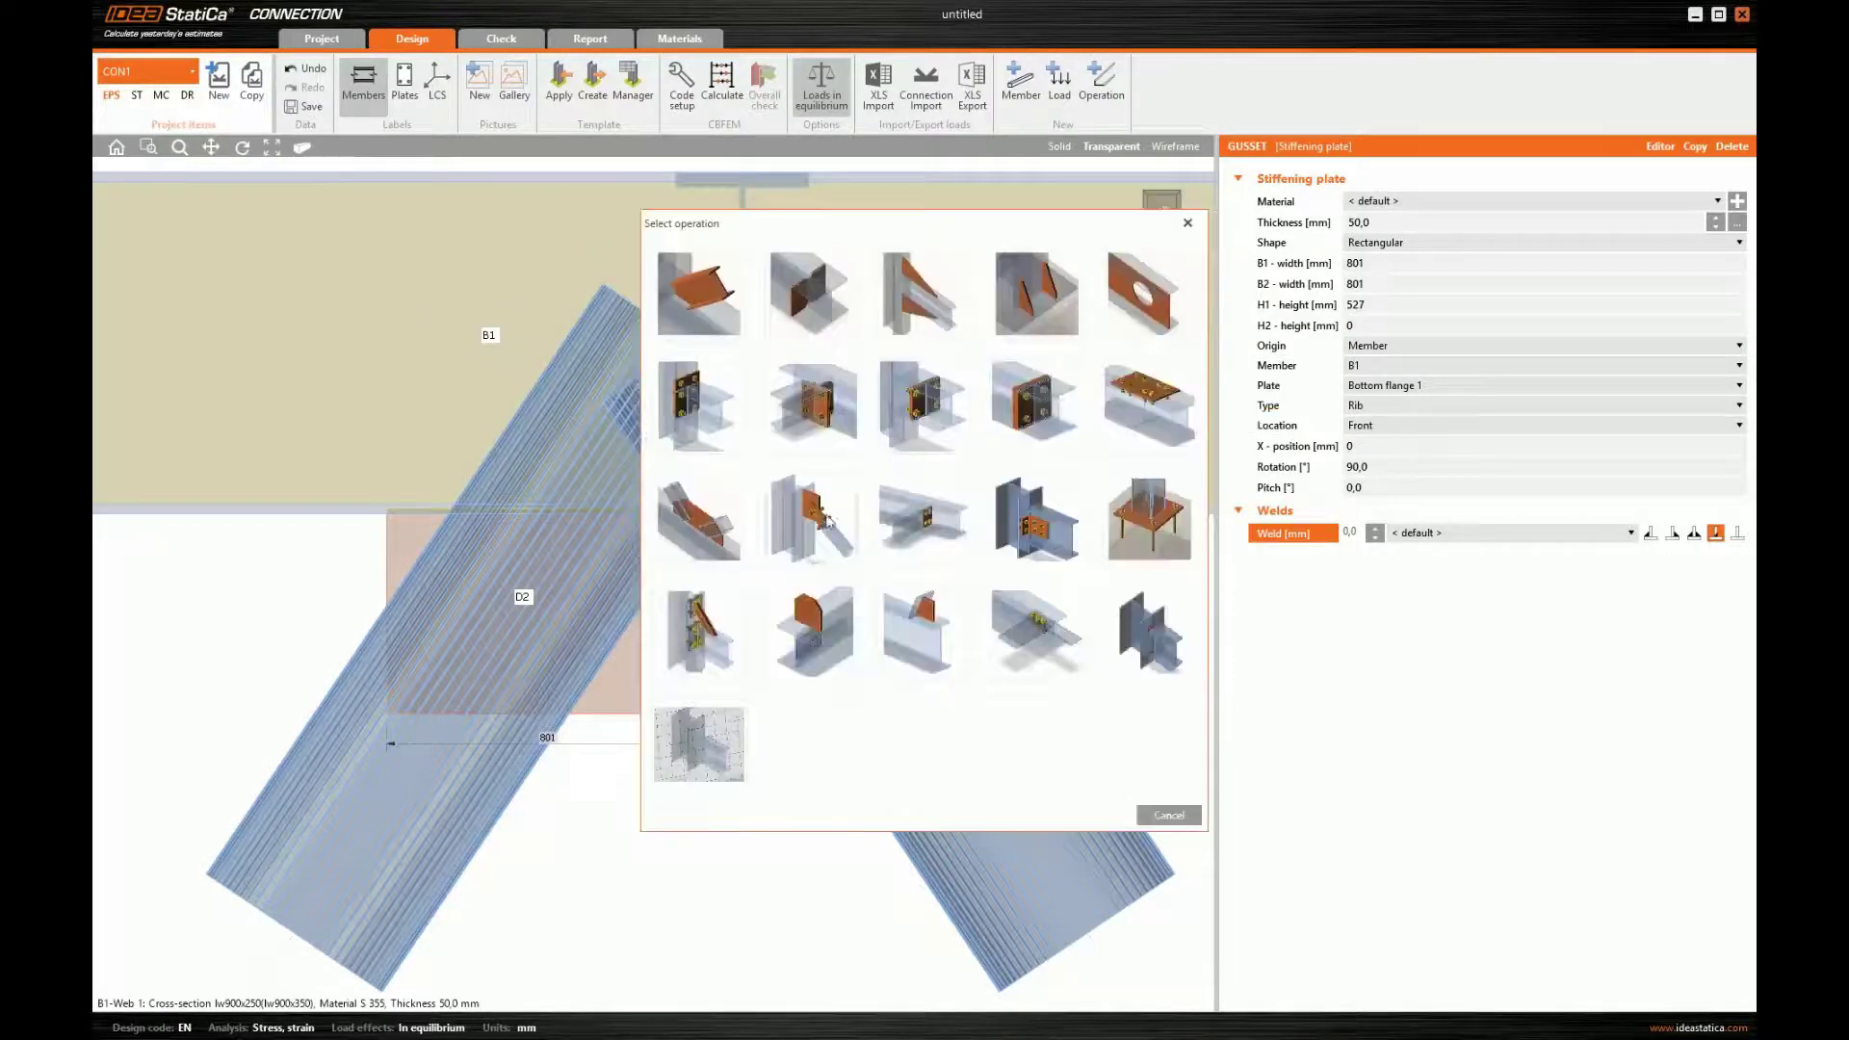
click(827, 487)
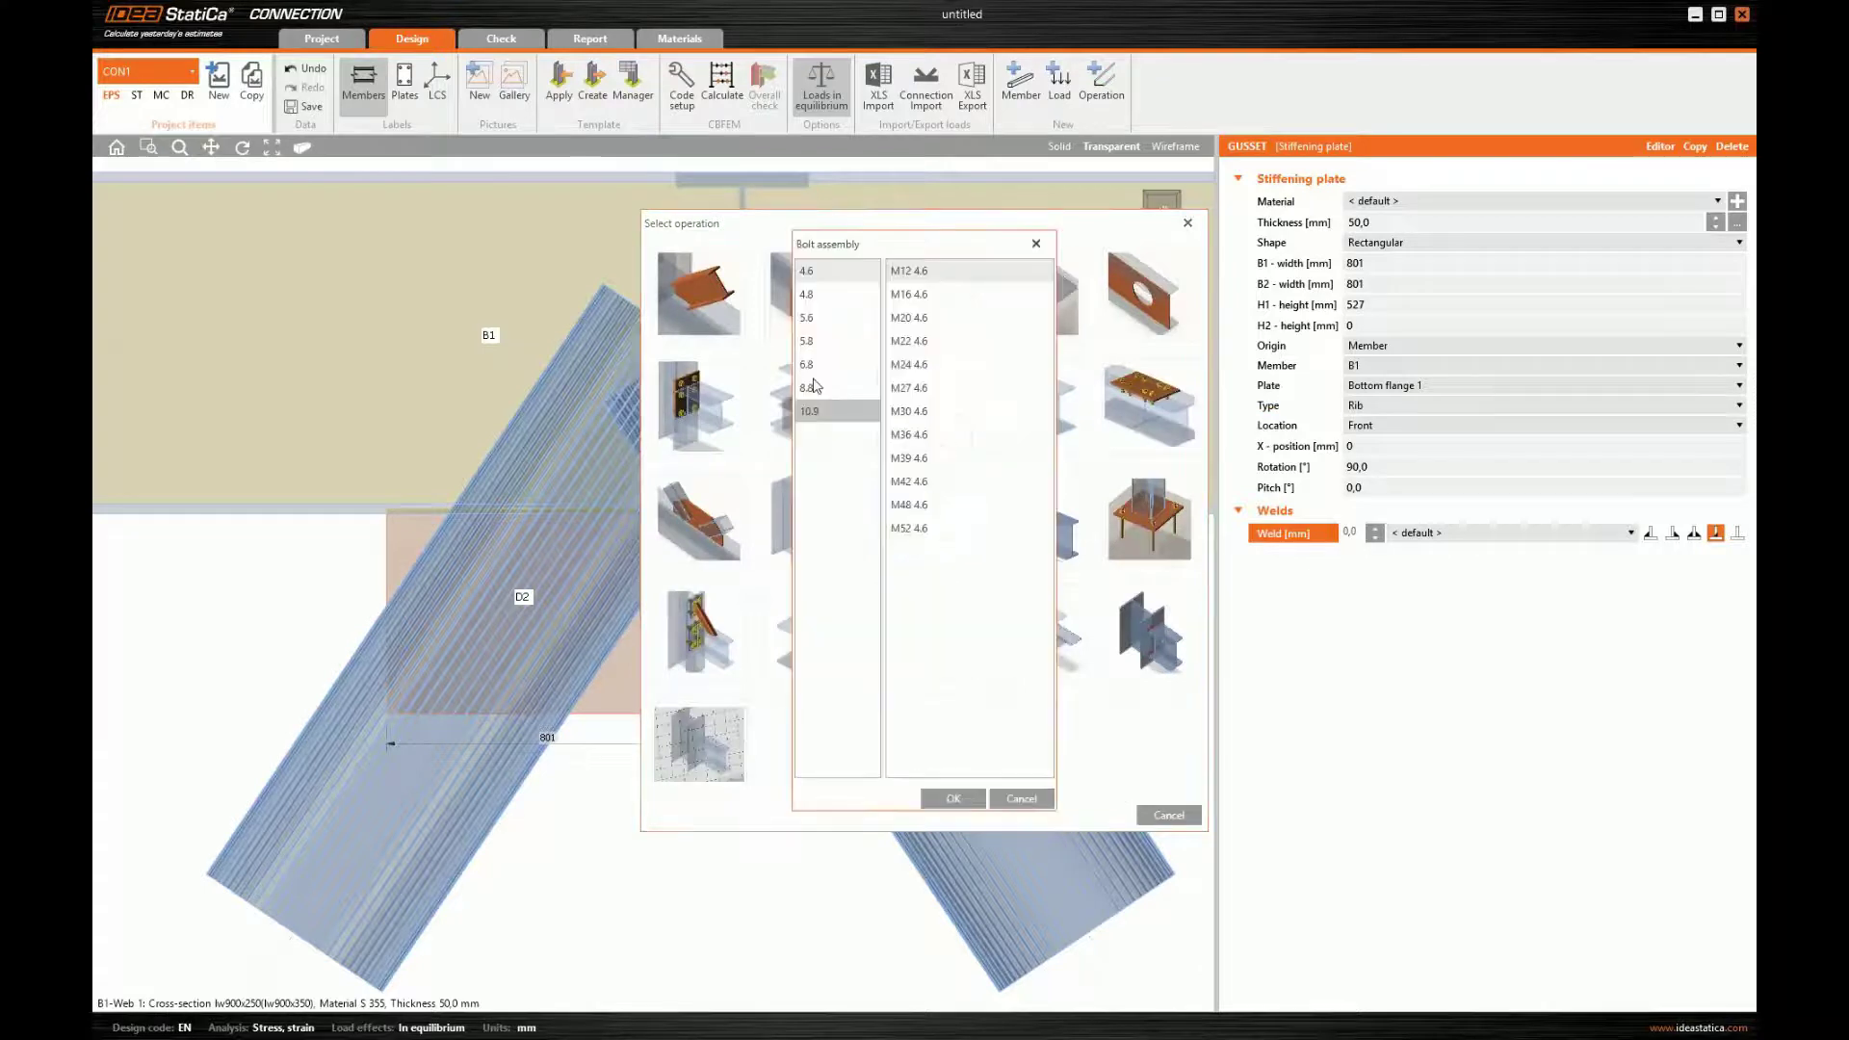
click(811, 413)
click(920, 366)
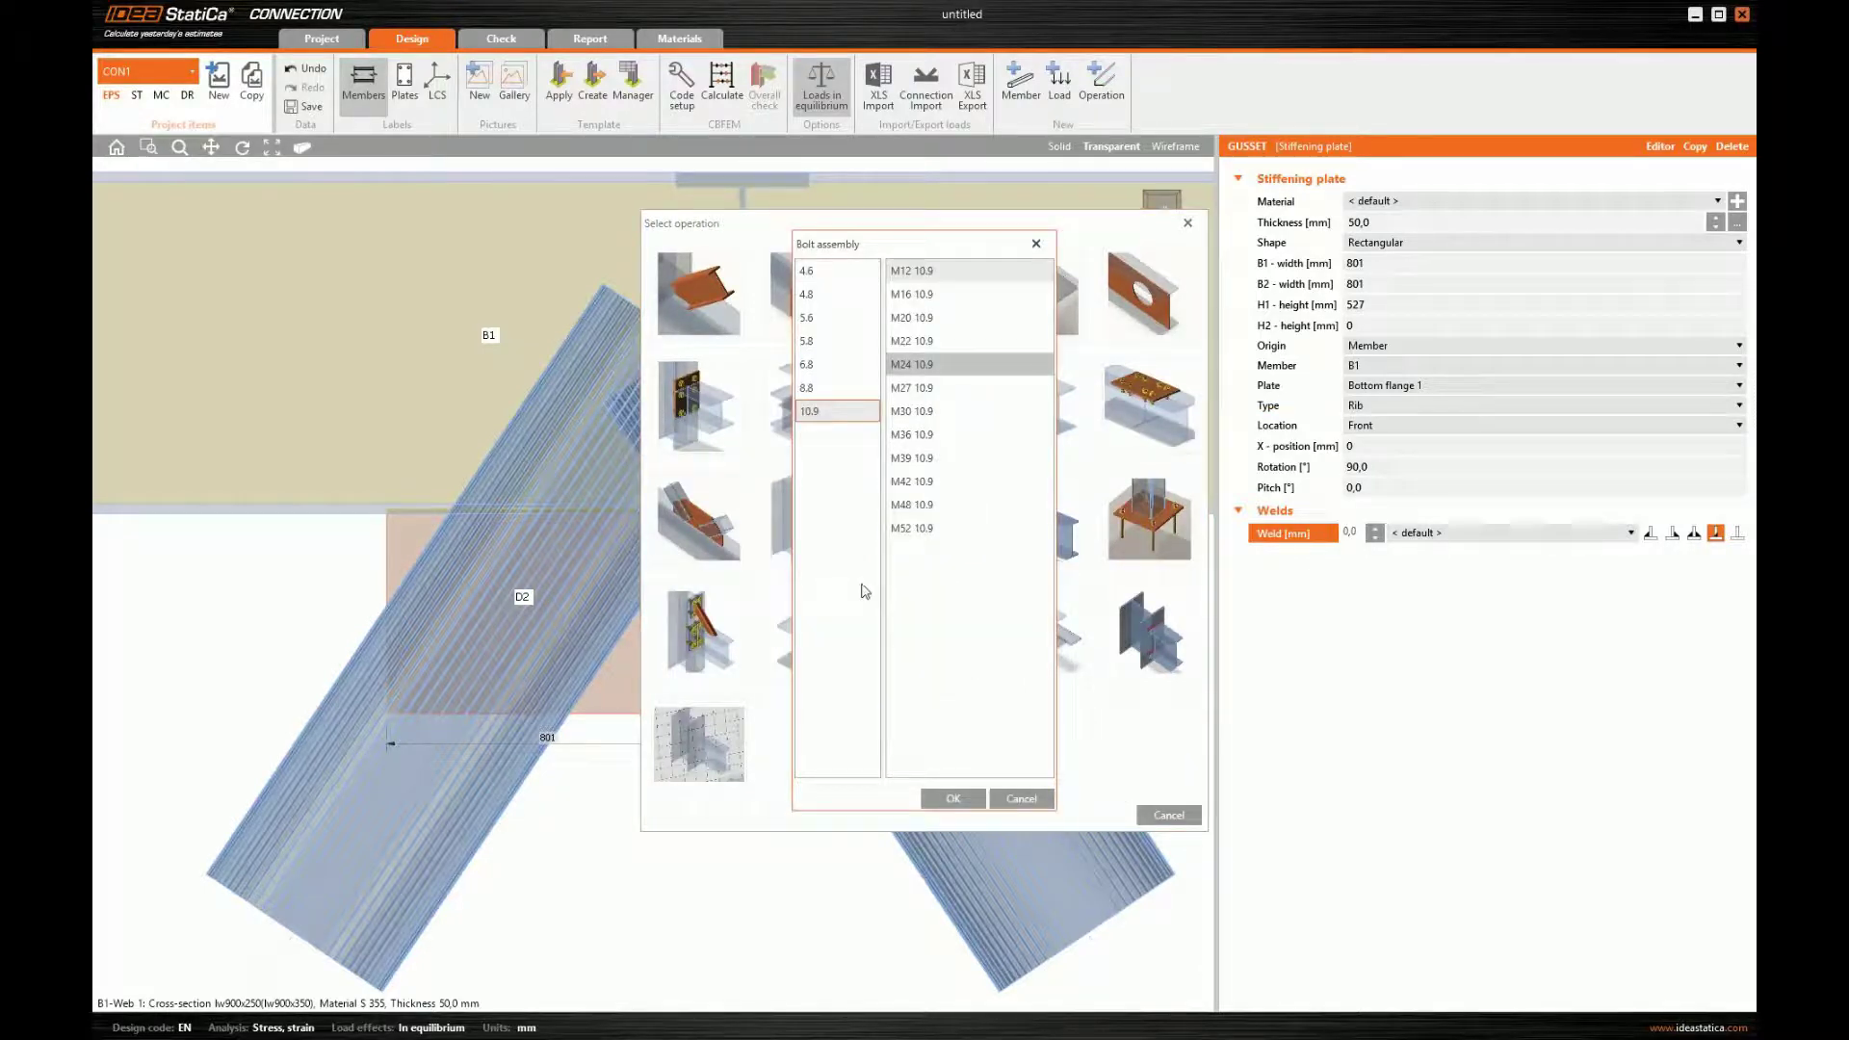
click(913, 388)
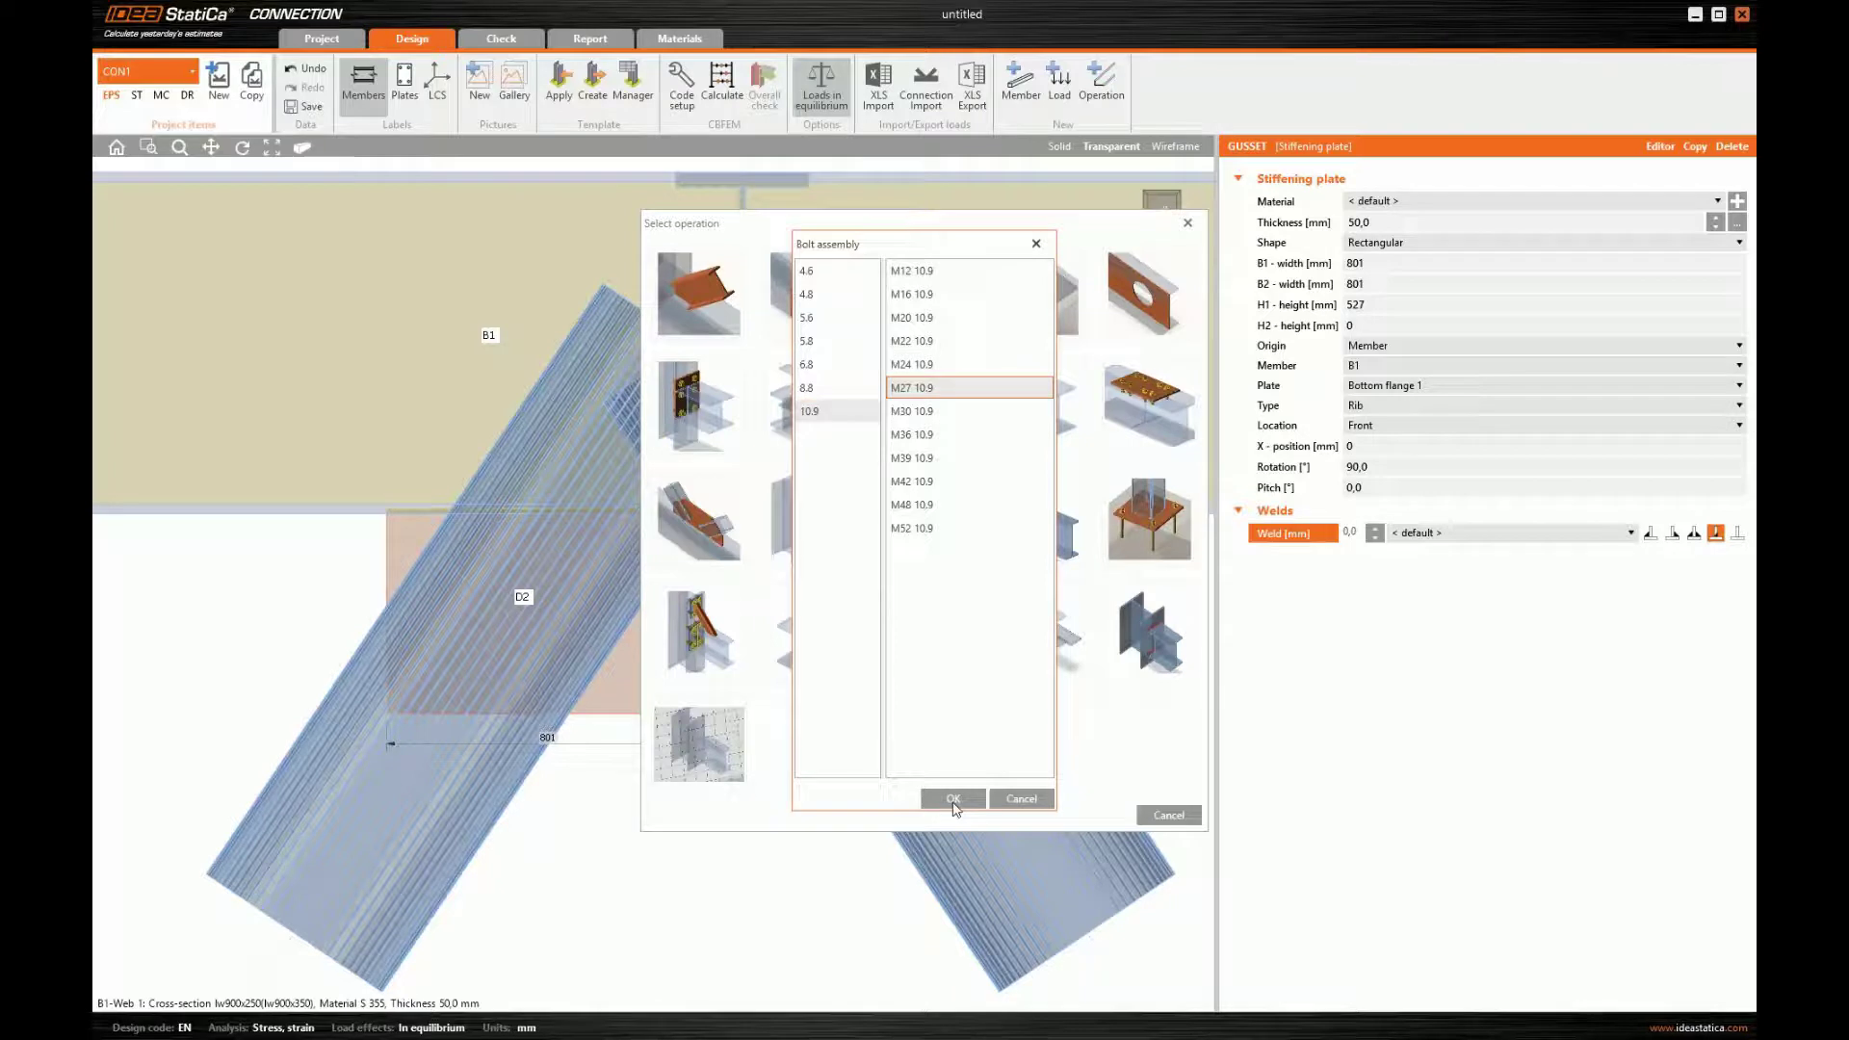
click(953, 800)
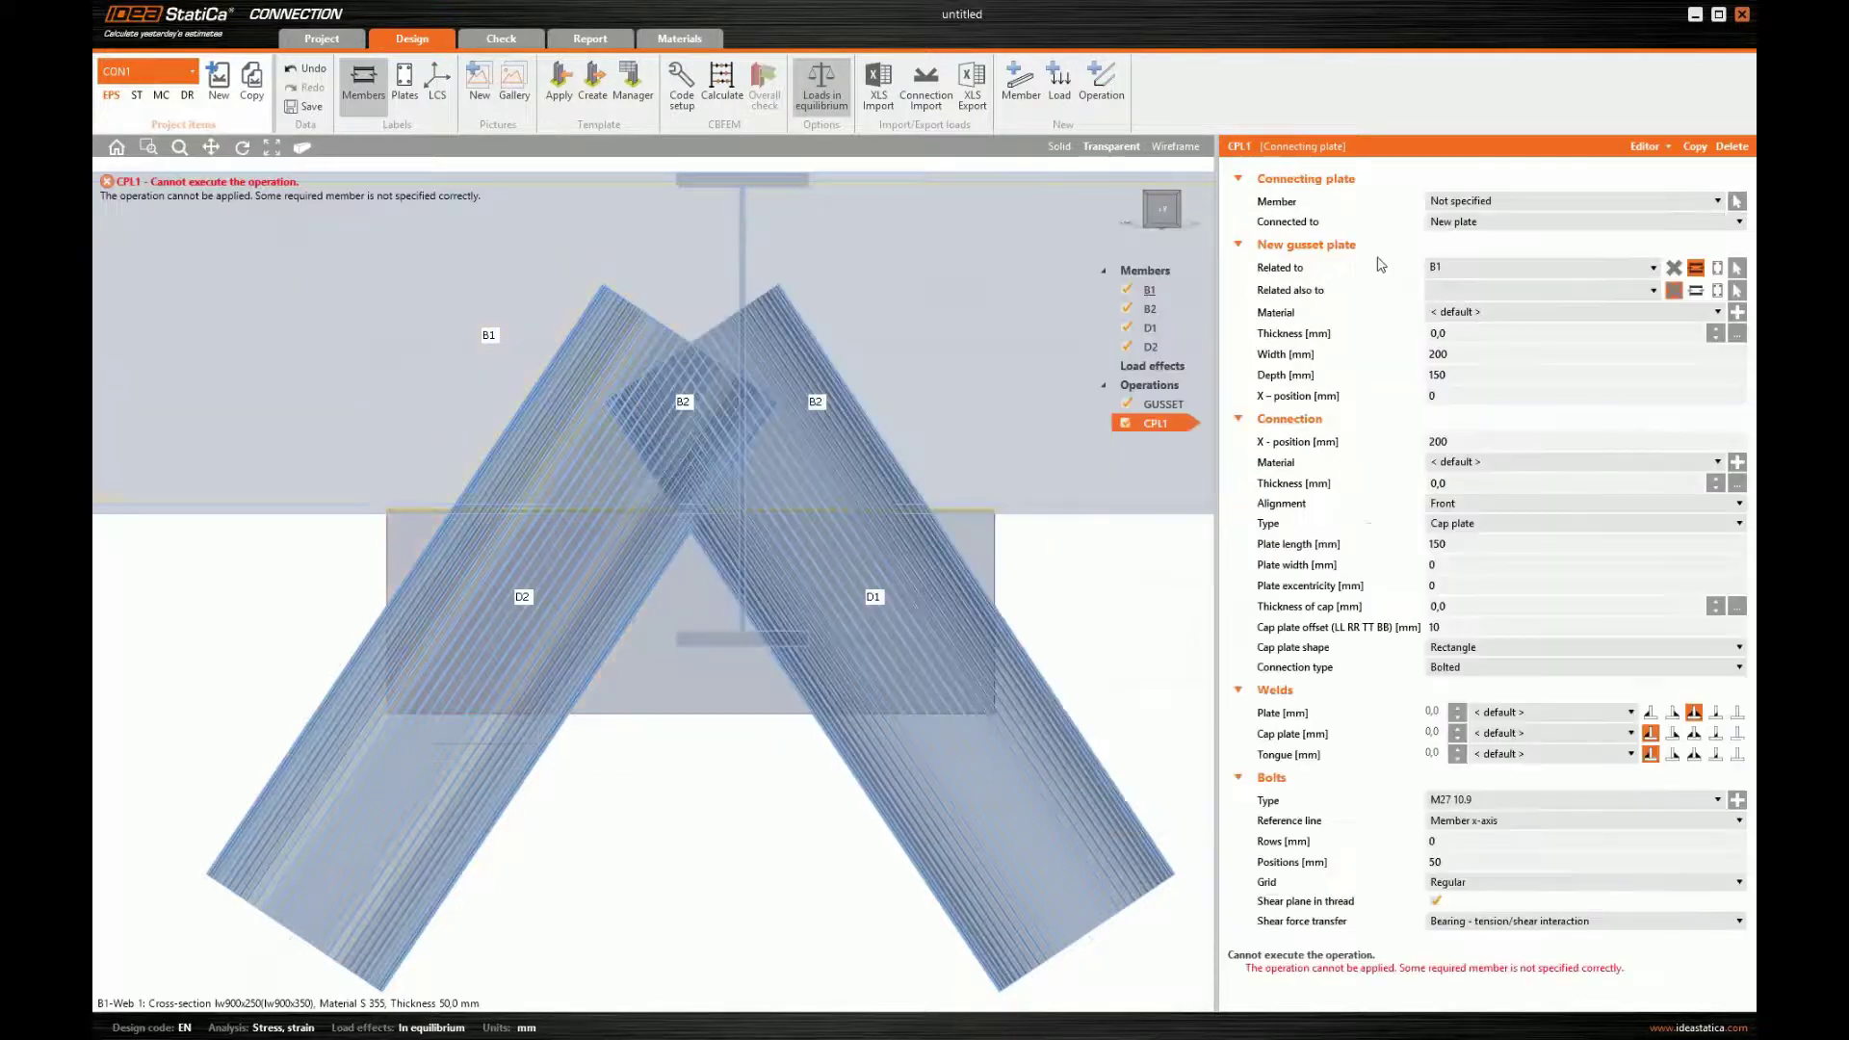
- Connect member D1 to the existing GUSSET plate with the Notched member connection type
click(1483, 202)
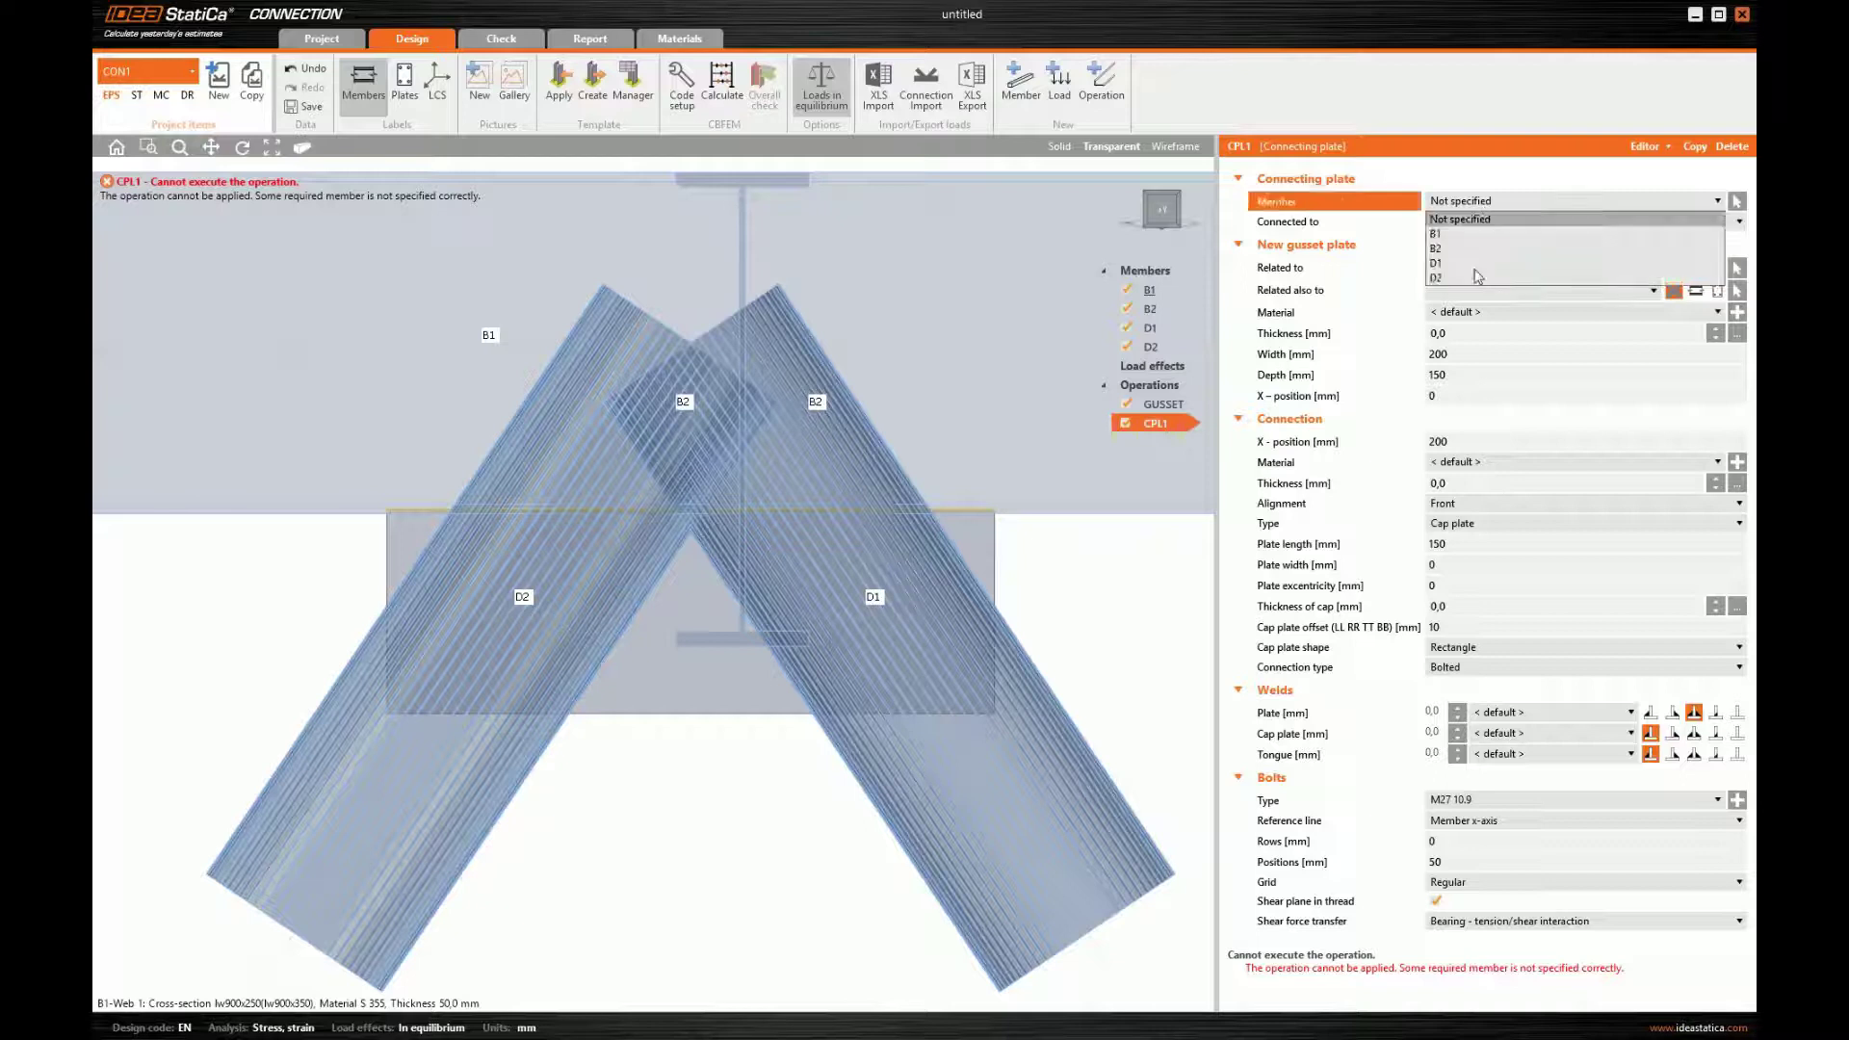
click(1469, 223)
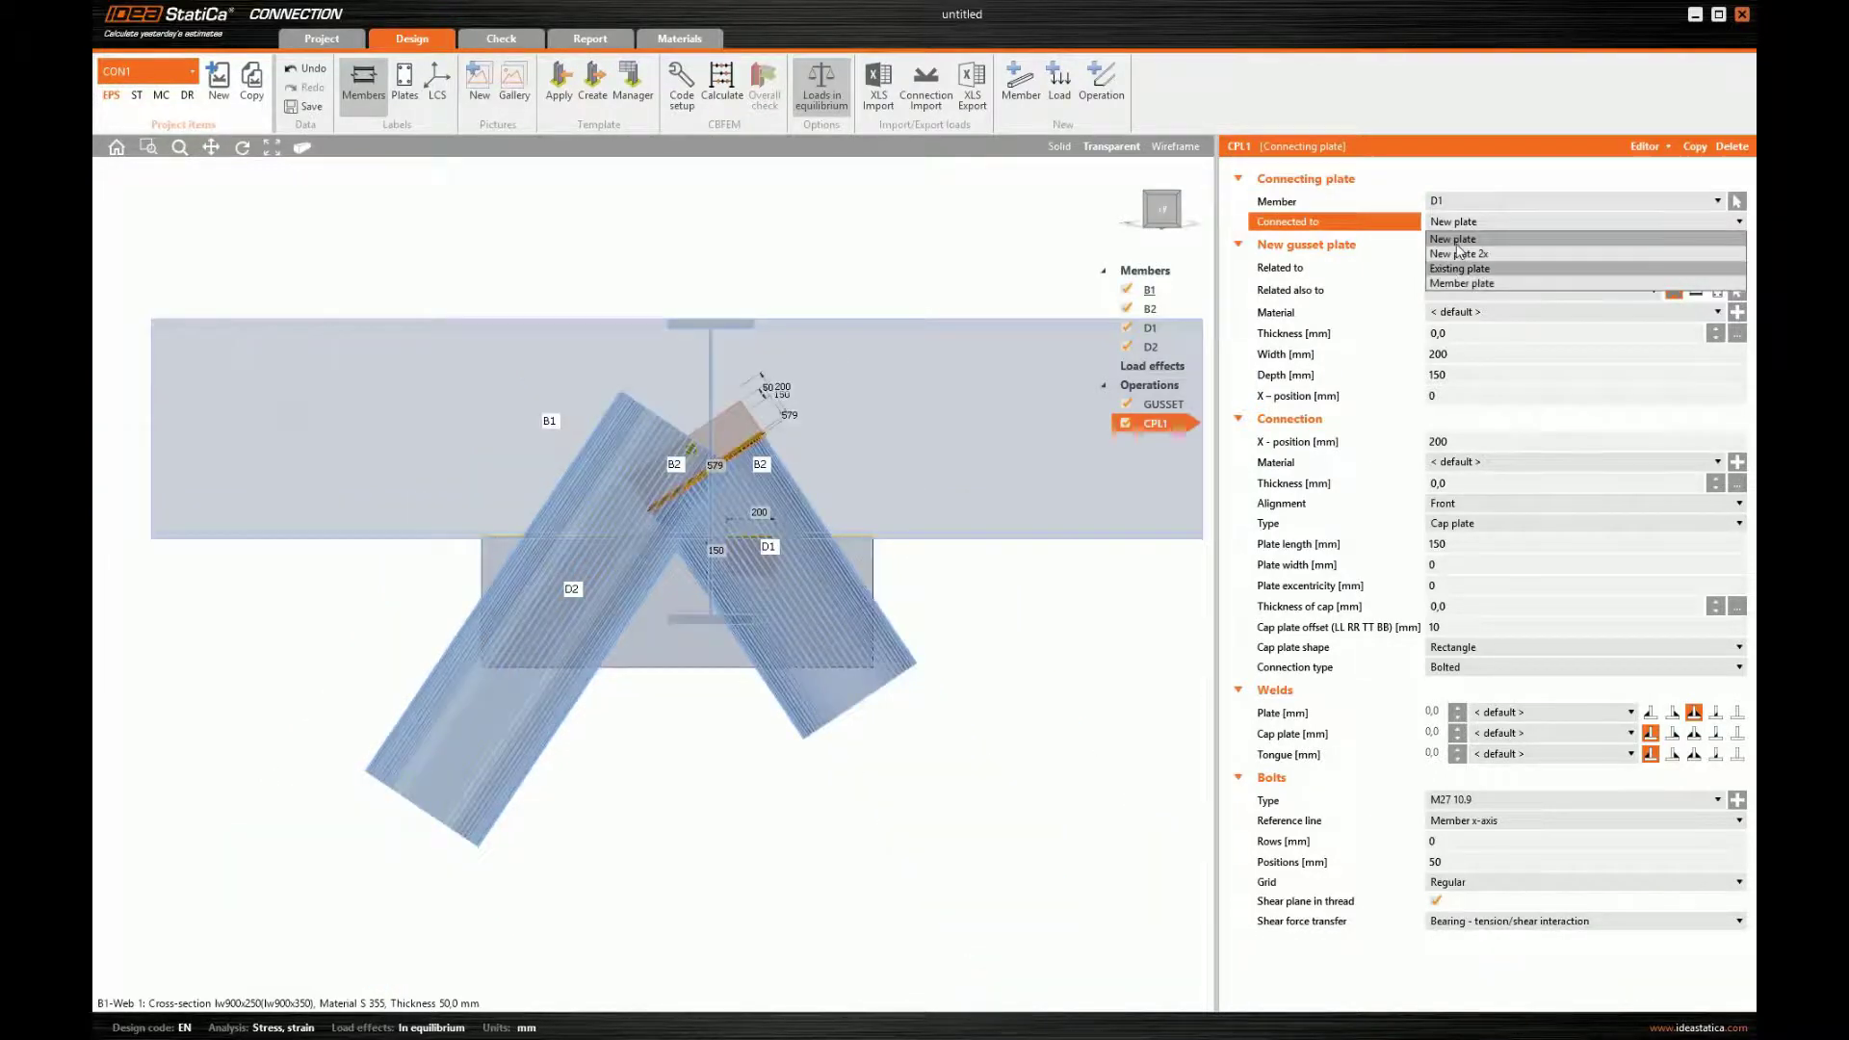
click(1464, 253)
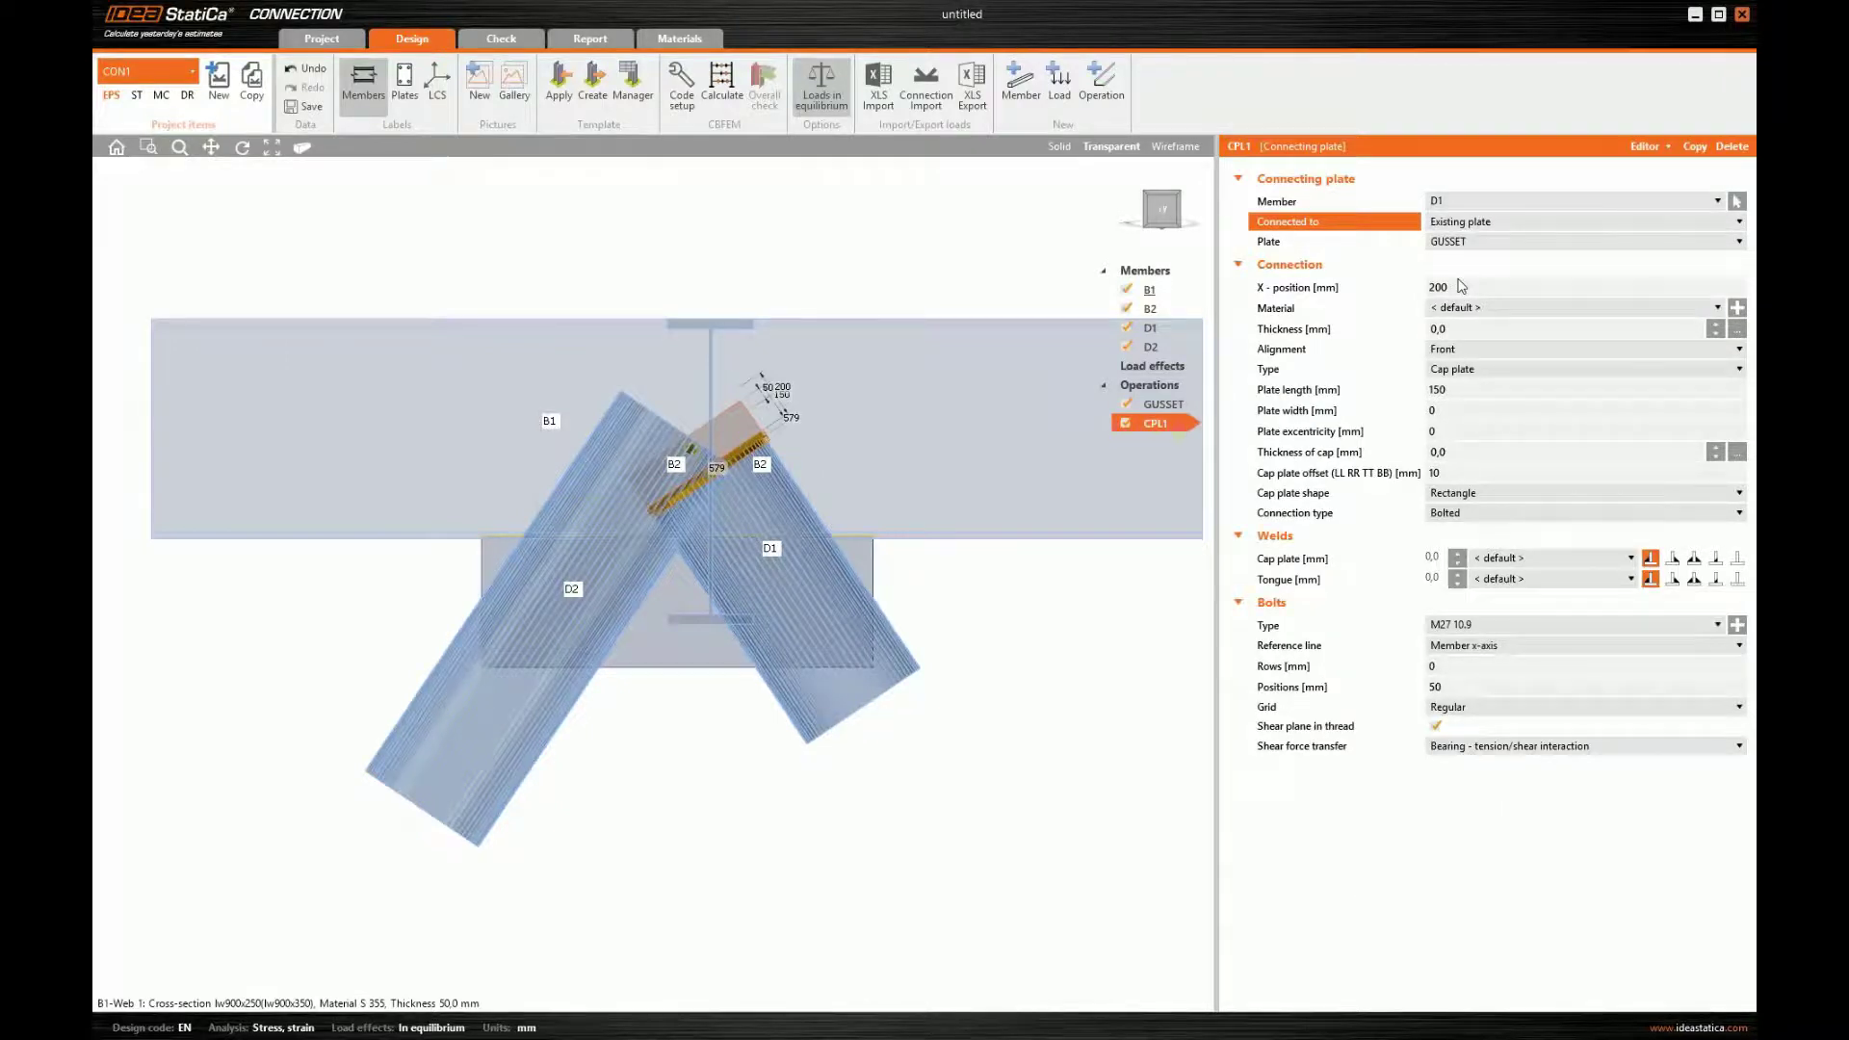
click(1503, 369)
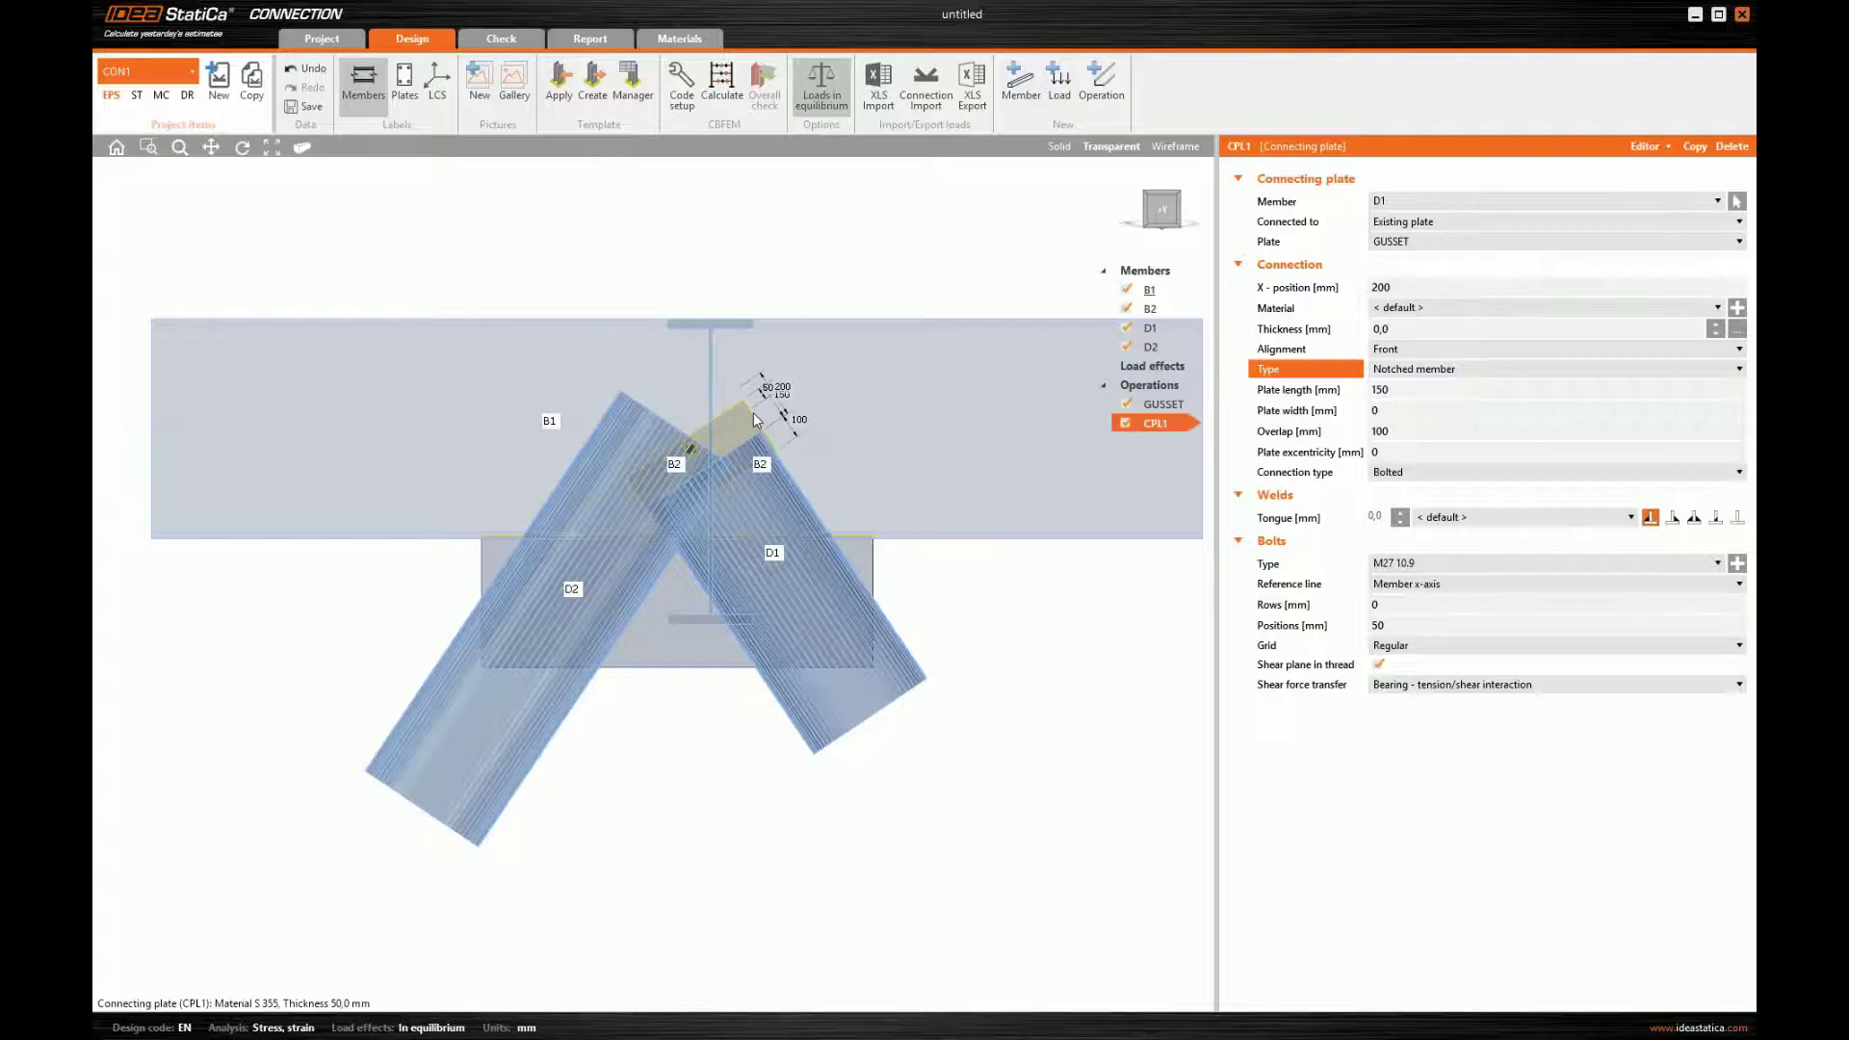
- Set D1's connecting plate to 200 mm length, 630 mm width and 600 mm overlap
click(1346, 393)
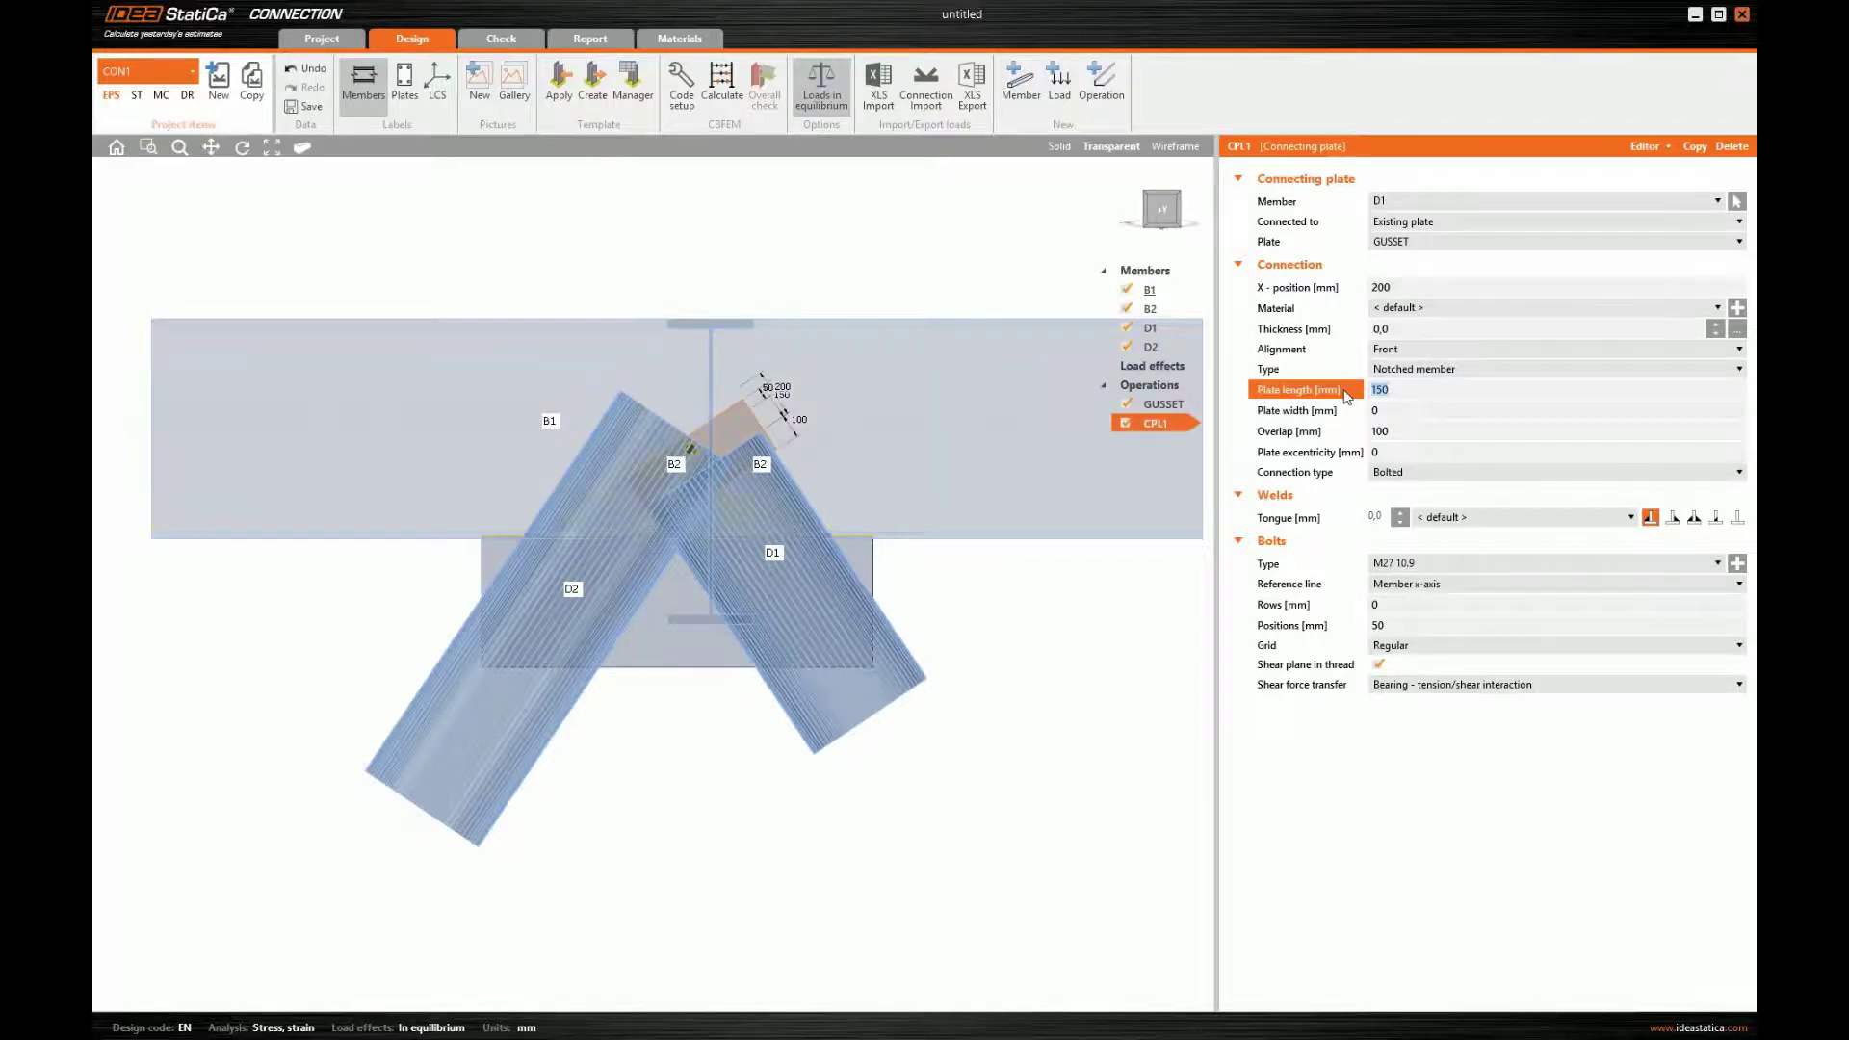
text(200)
key(Tab)
text(630)
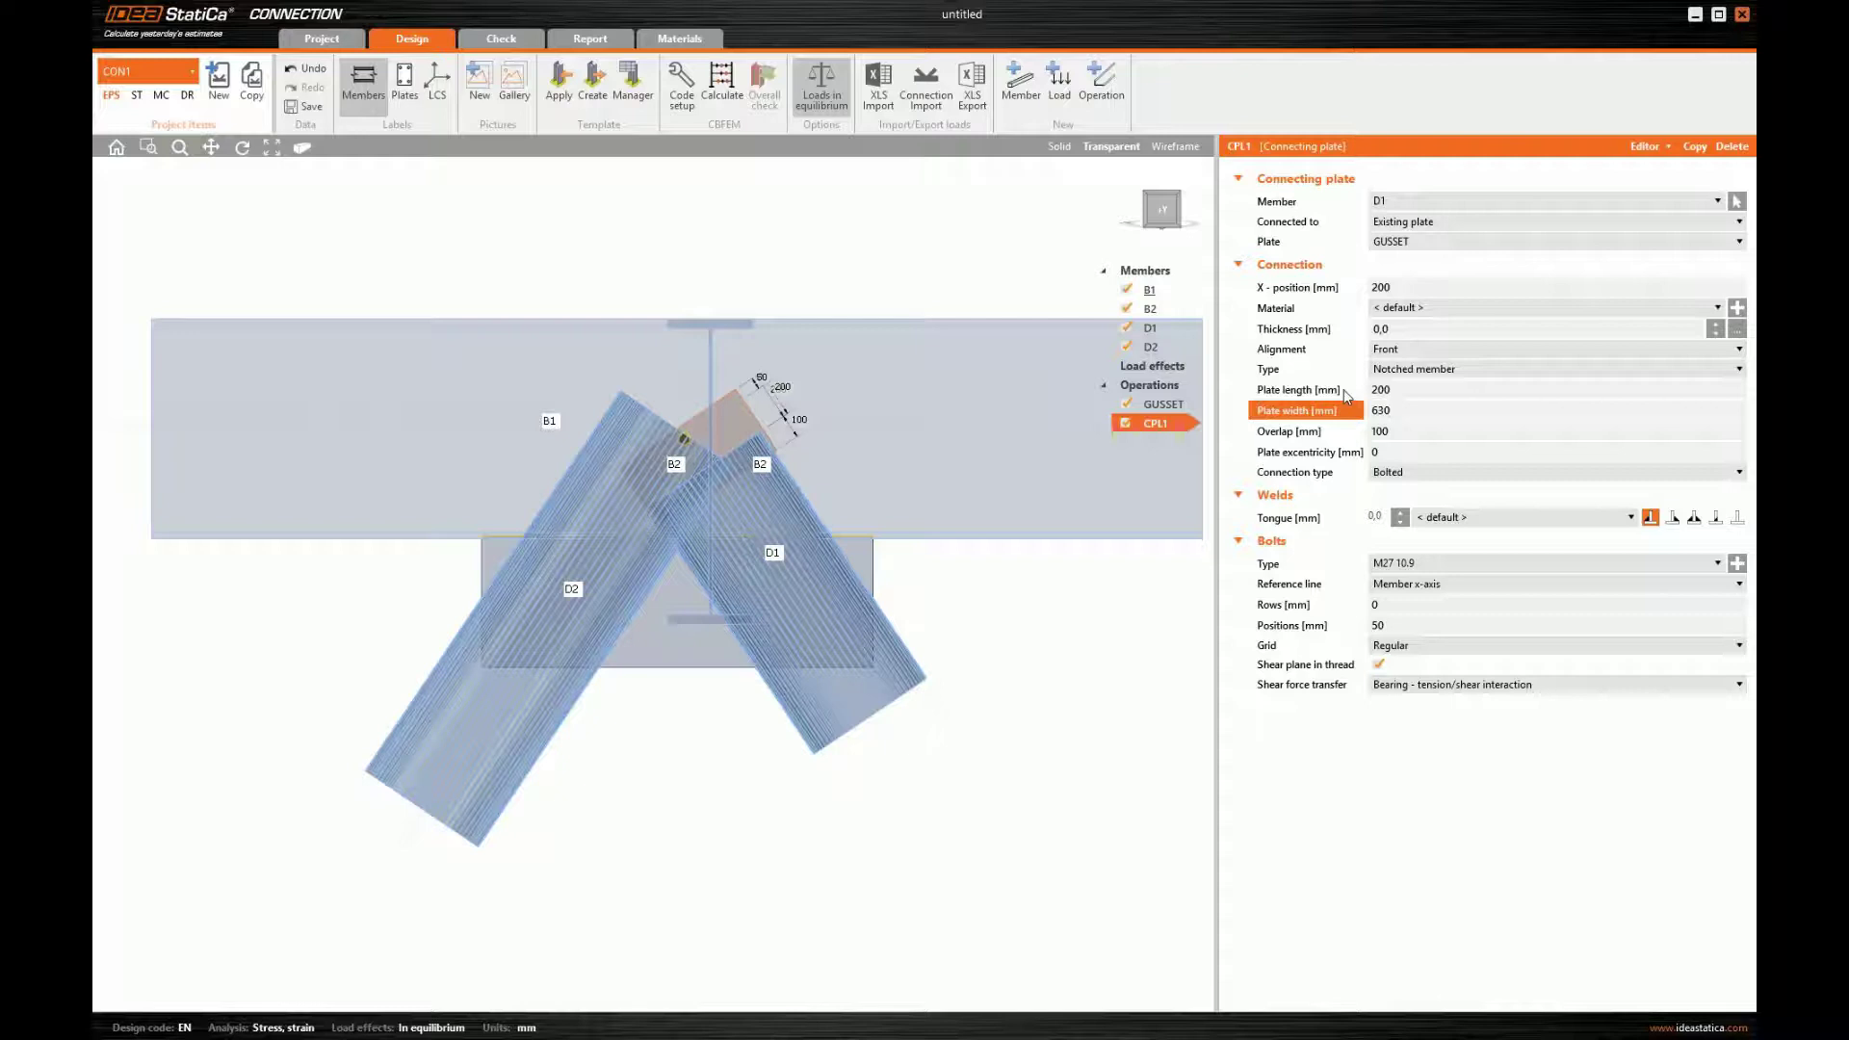
key(Tab)
text(600)
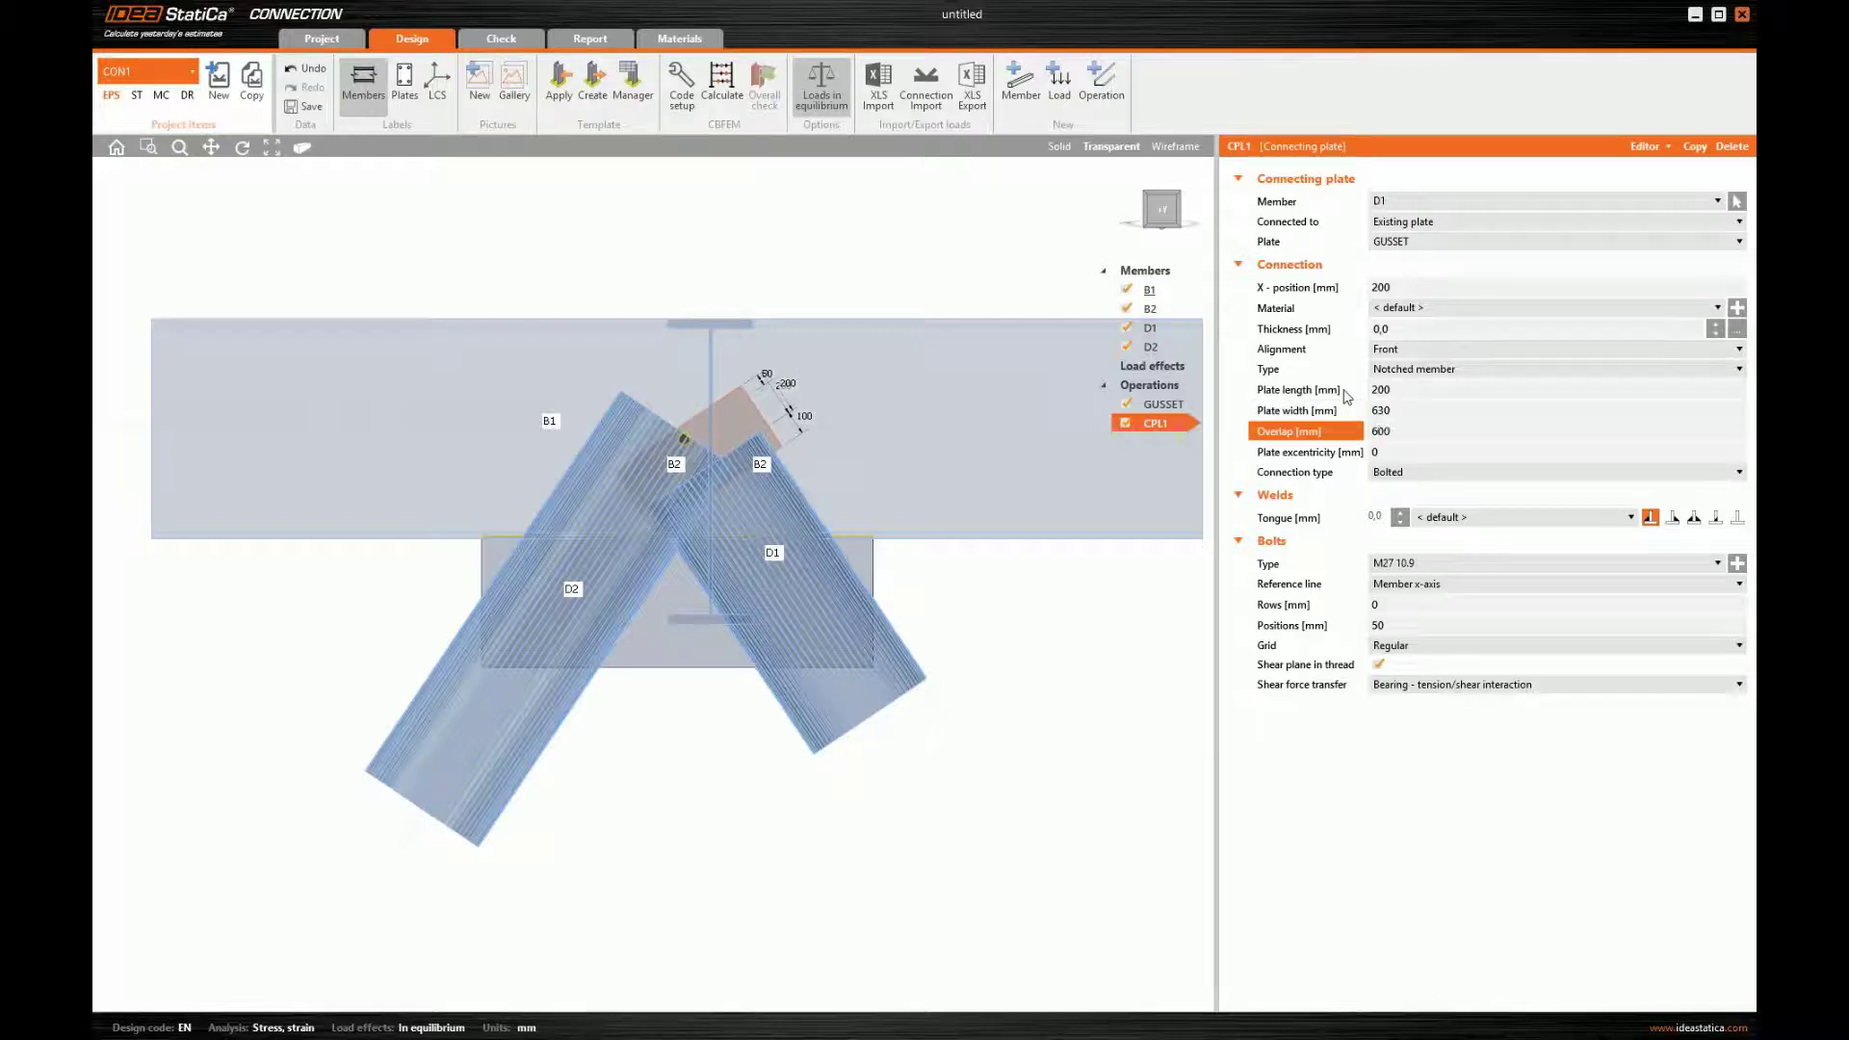
key(Tab)
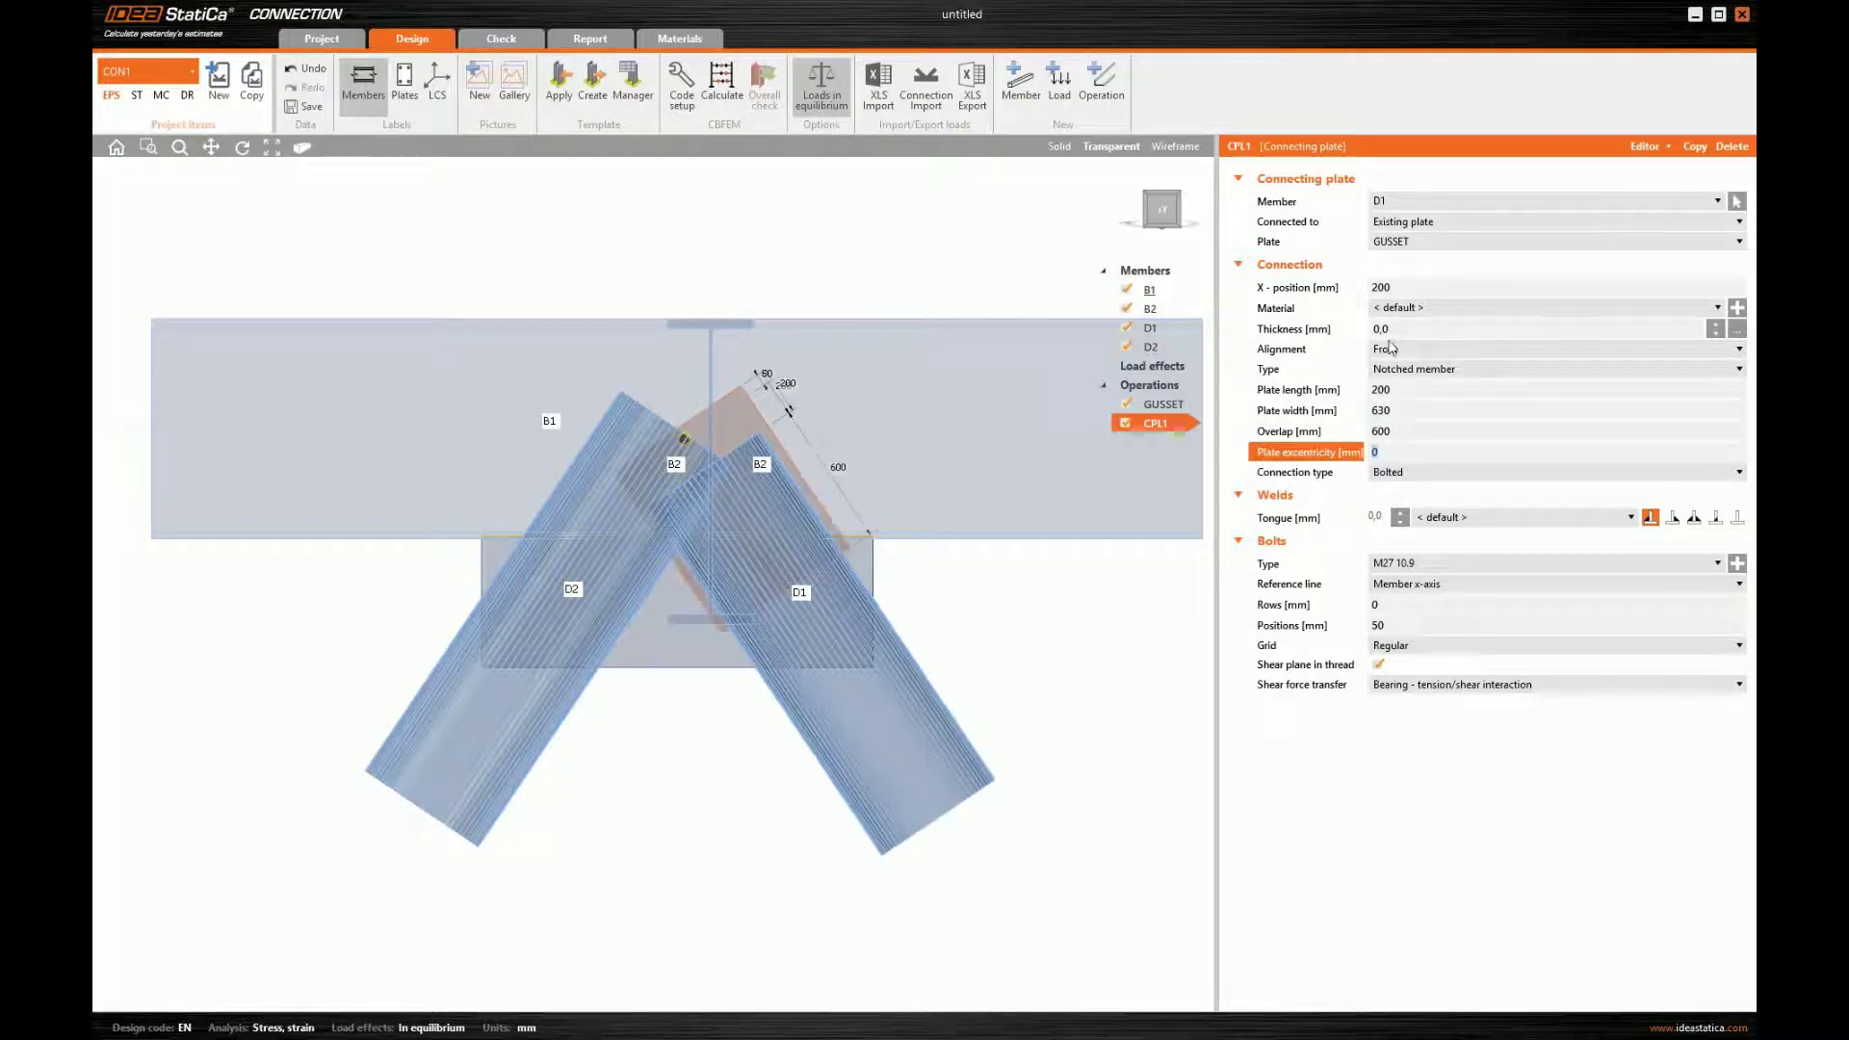
- Make D1's connecting plate 50 mm thick and set its alignment to Center
click(1298, 330)
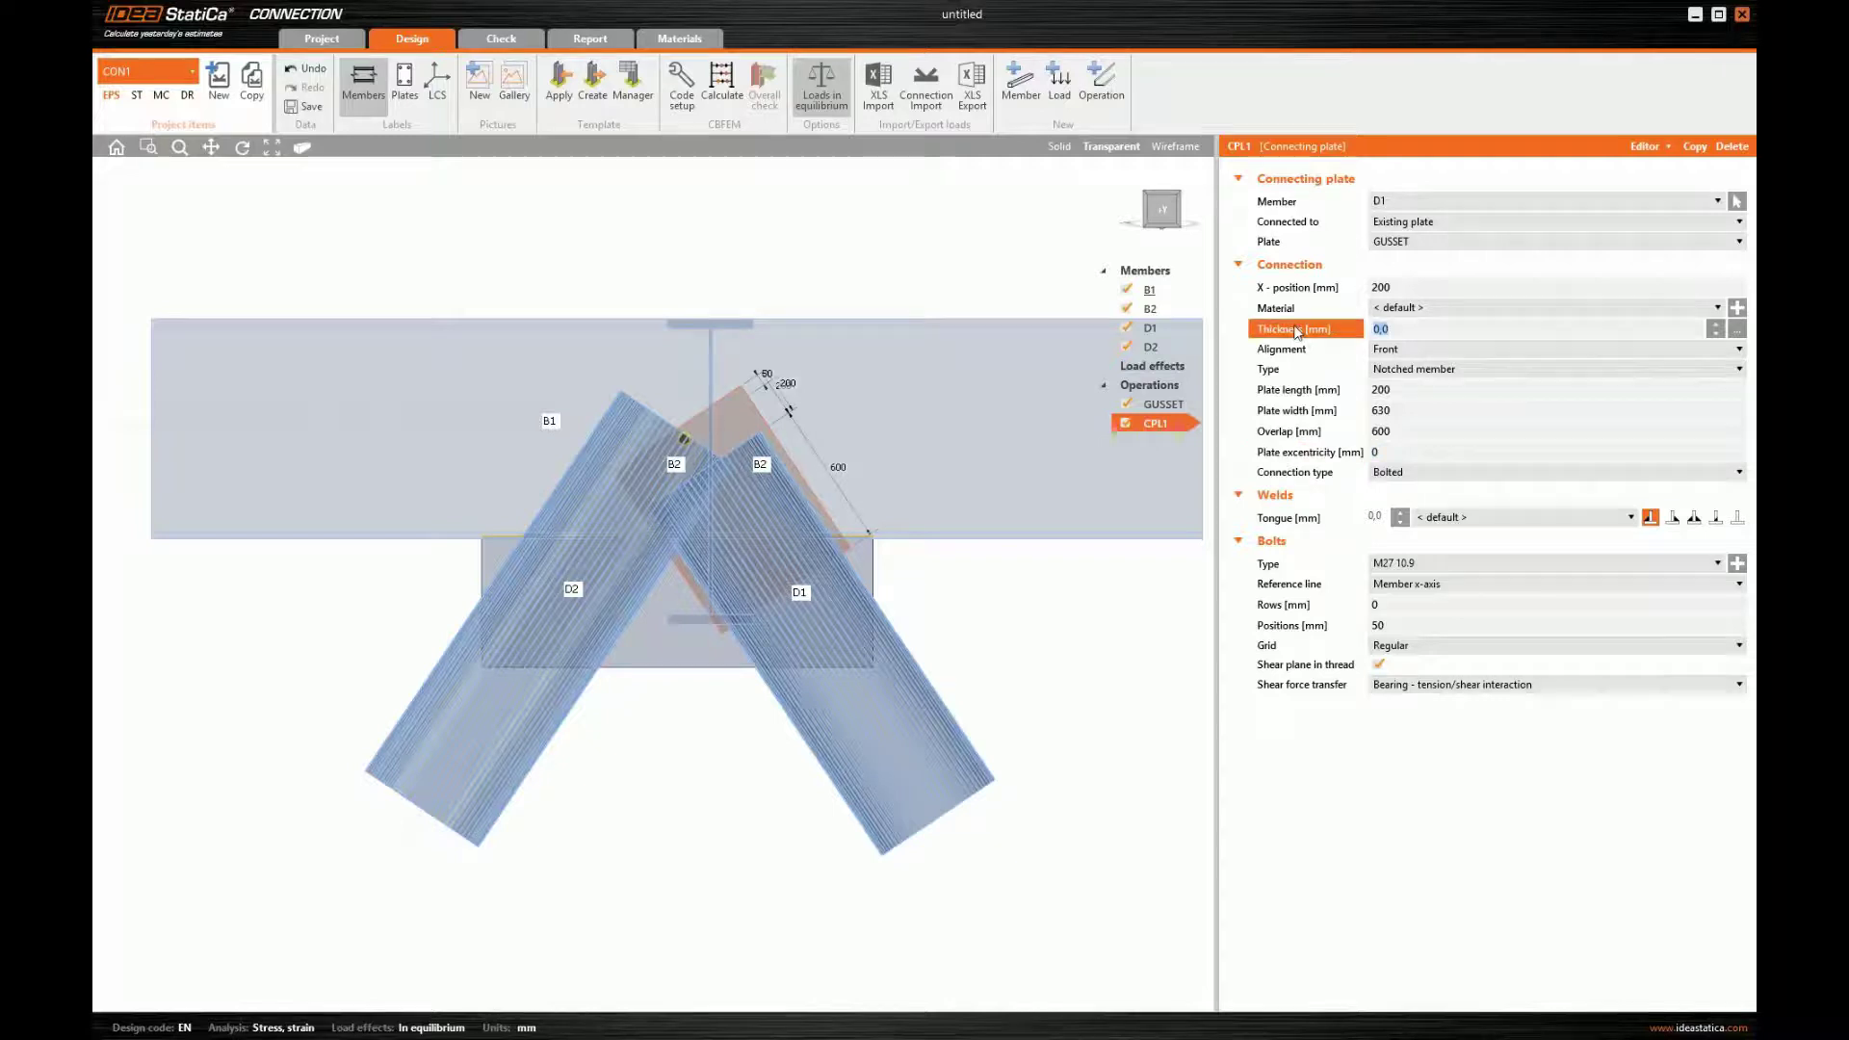
text(50)
key(Tab)
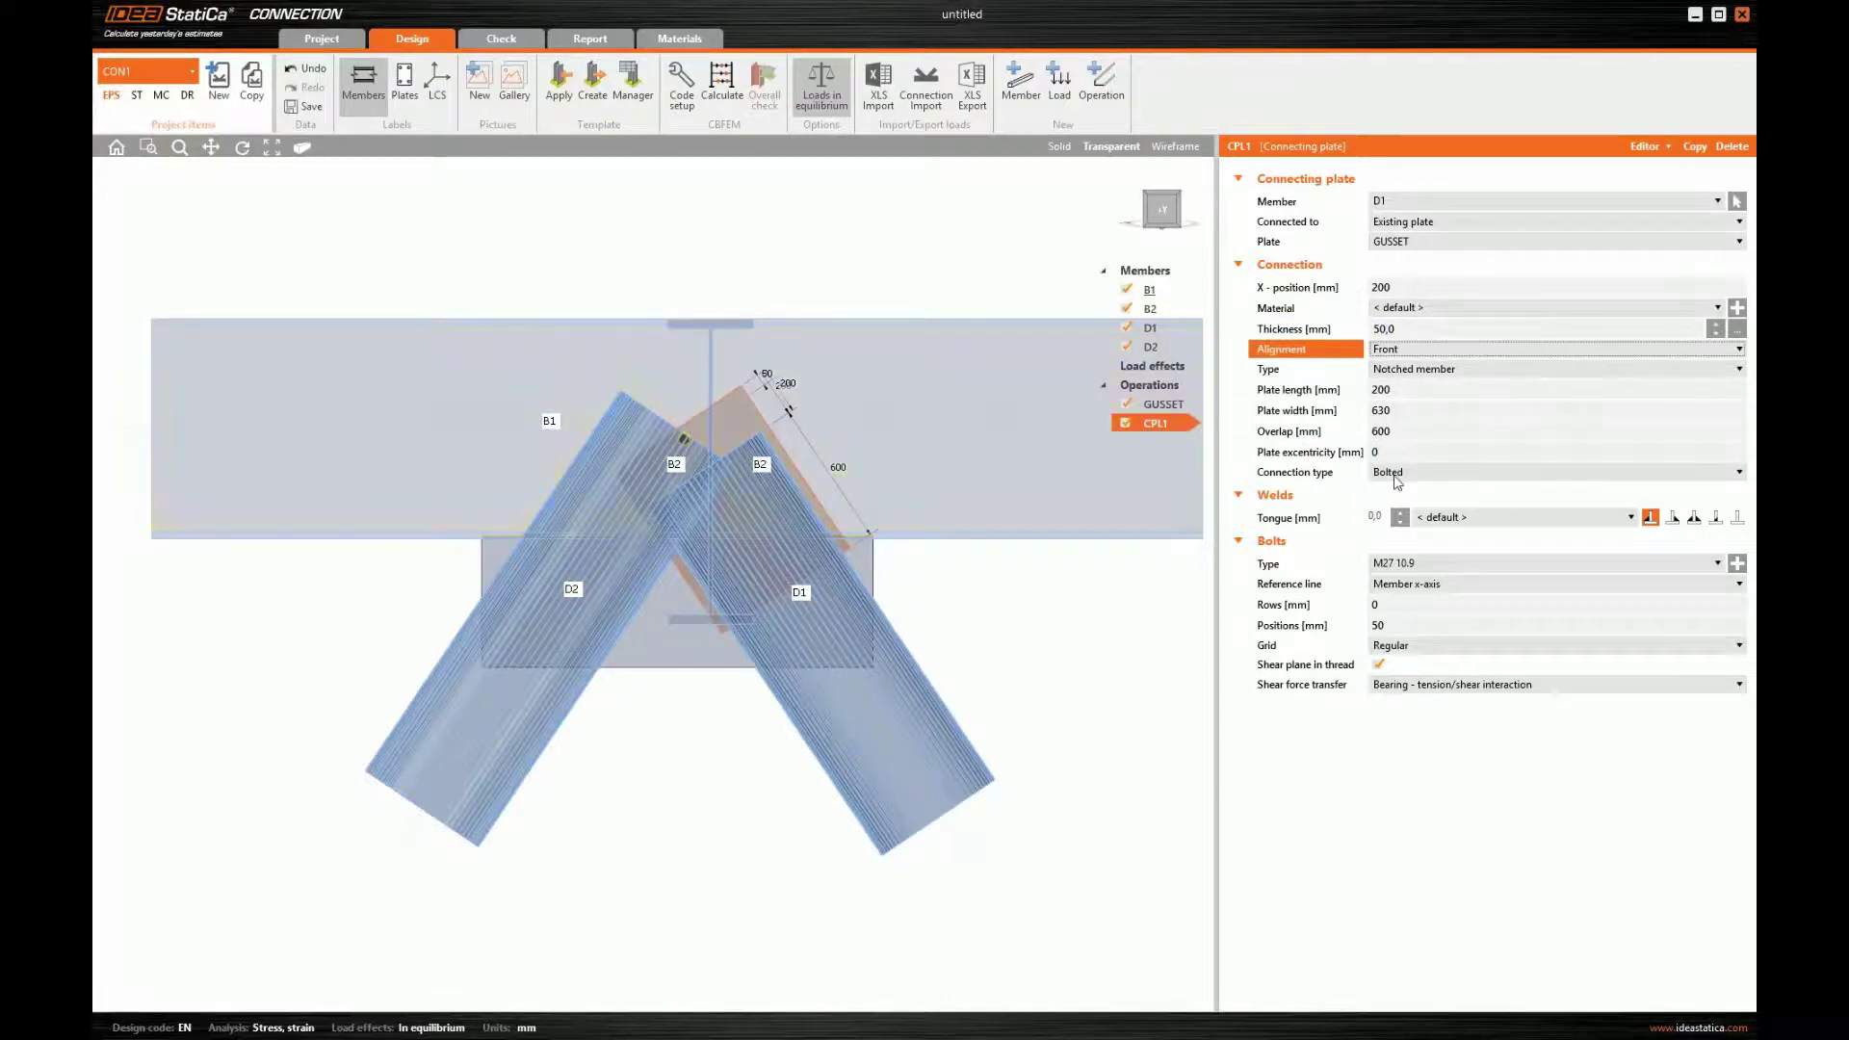
click(1409, 352)
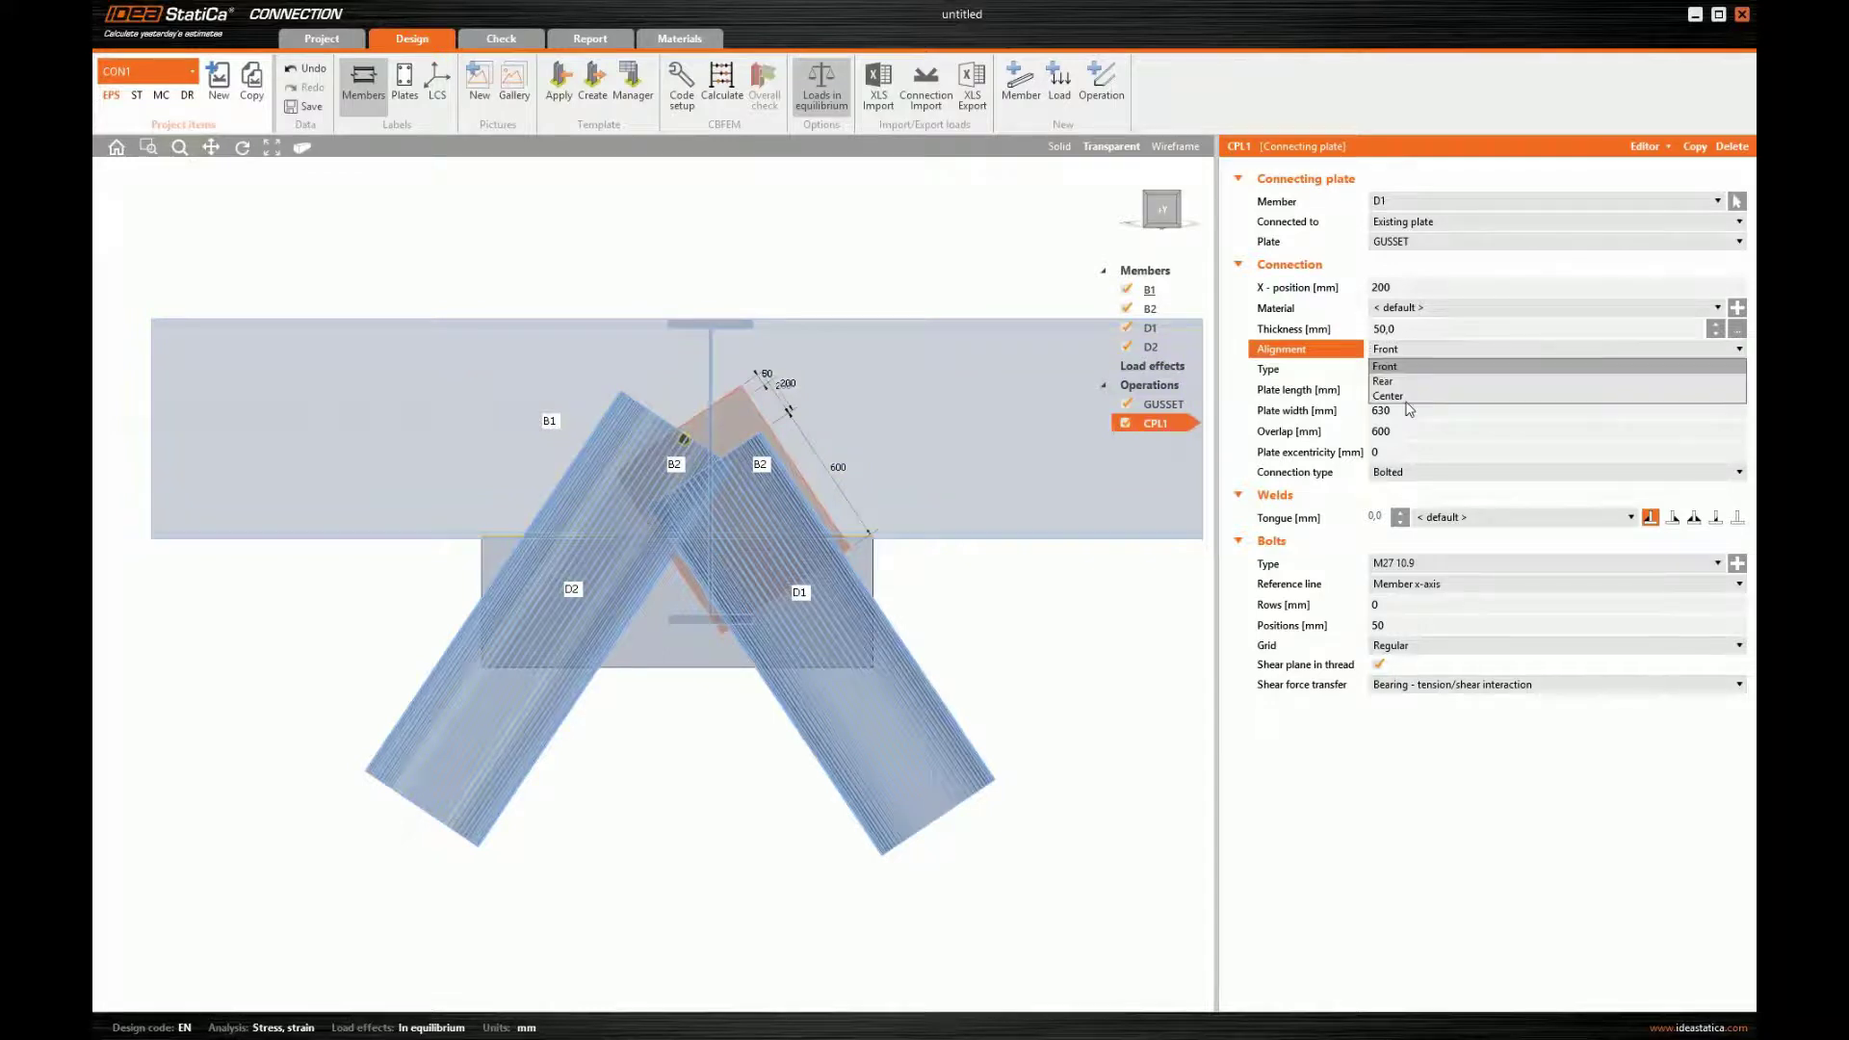
click(1391, 389)
- Set the X-position of D1's connection to 1190 mm
click(1299, 281)
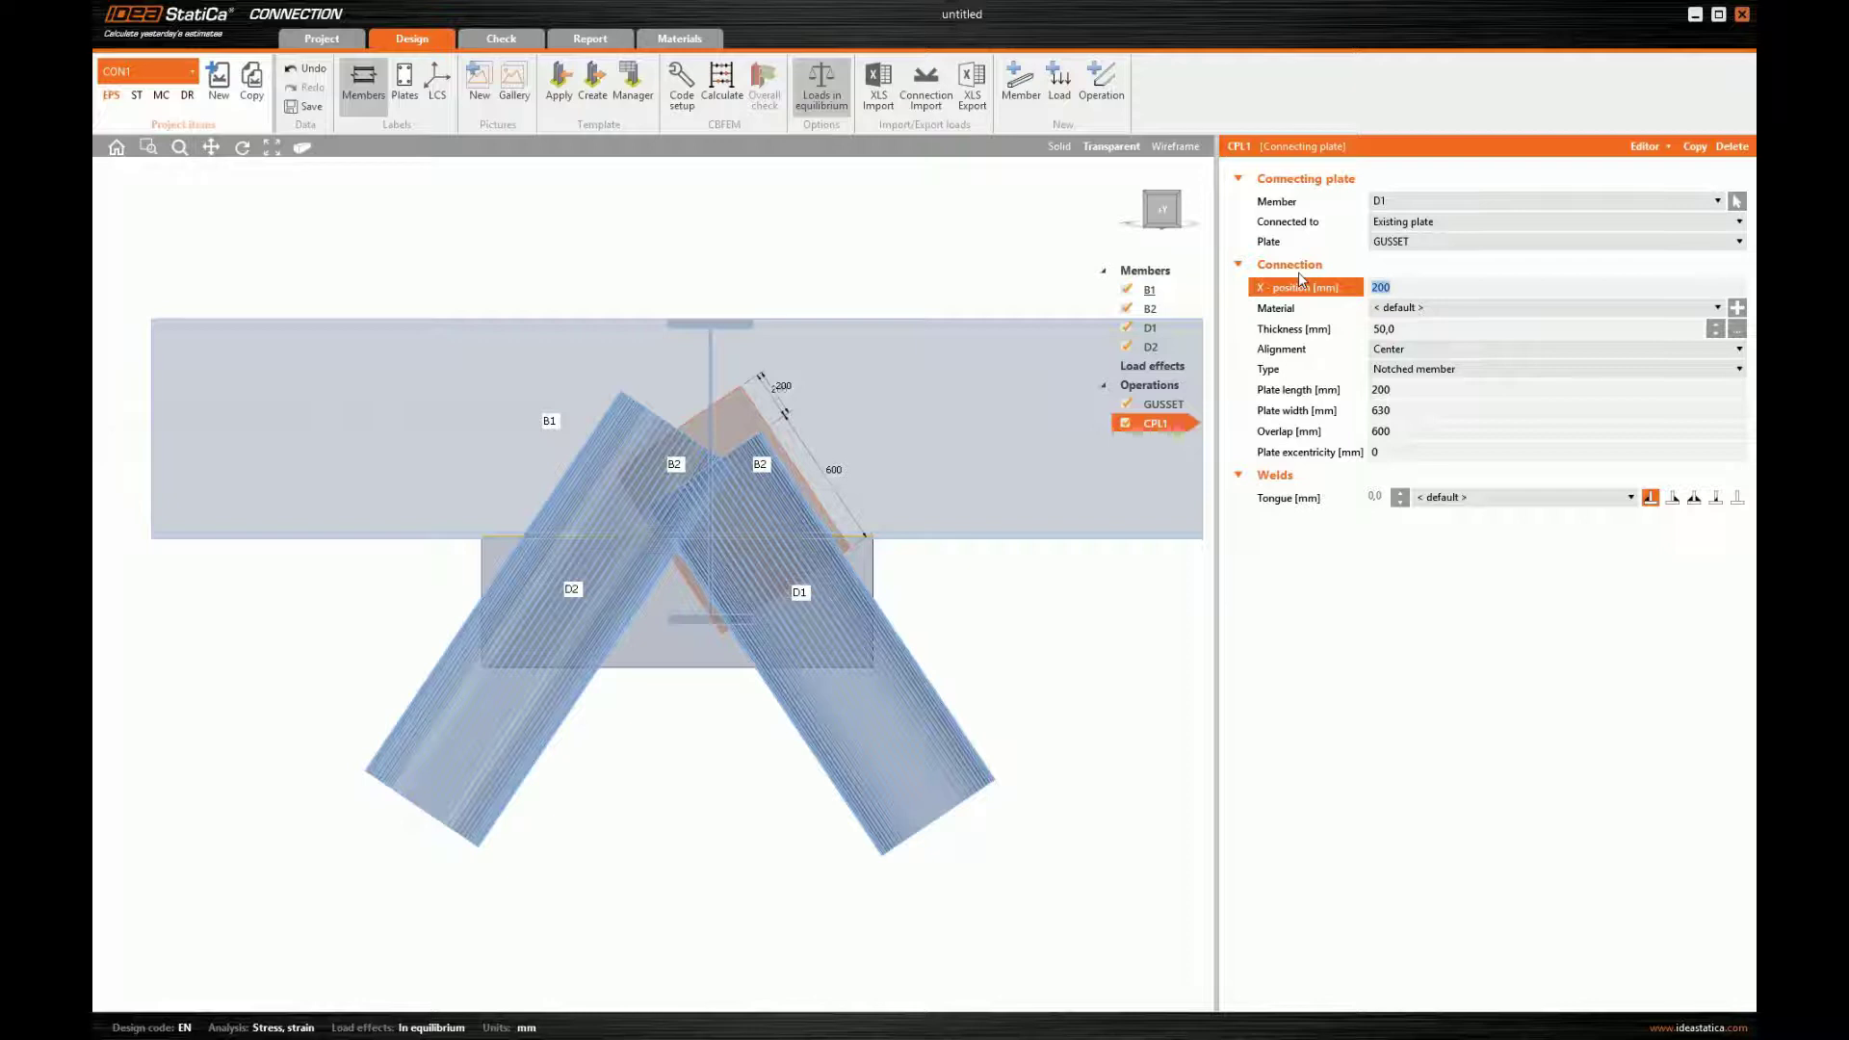
text(1190)
key(Tab)
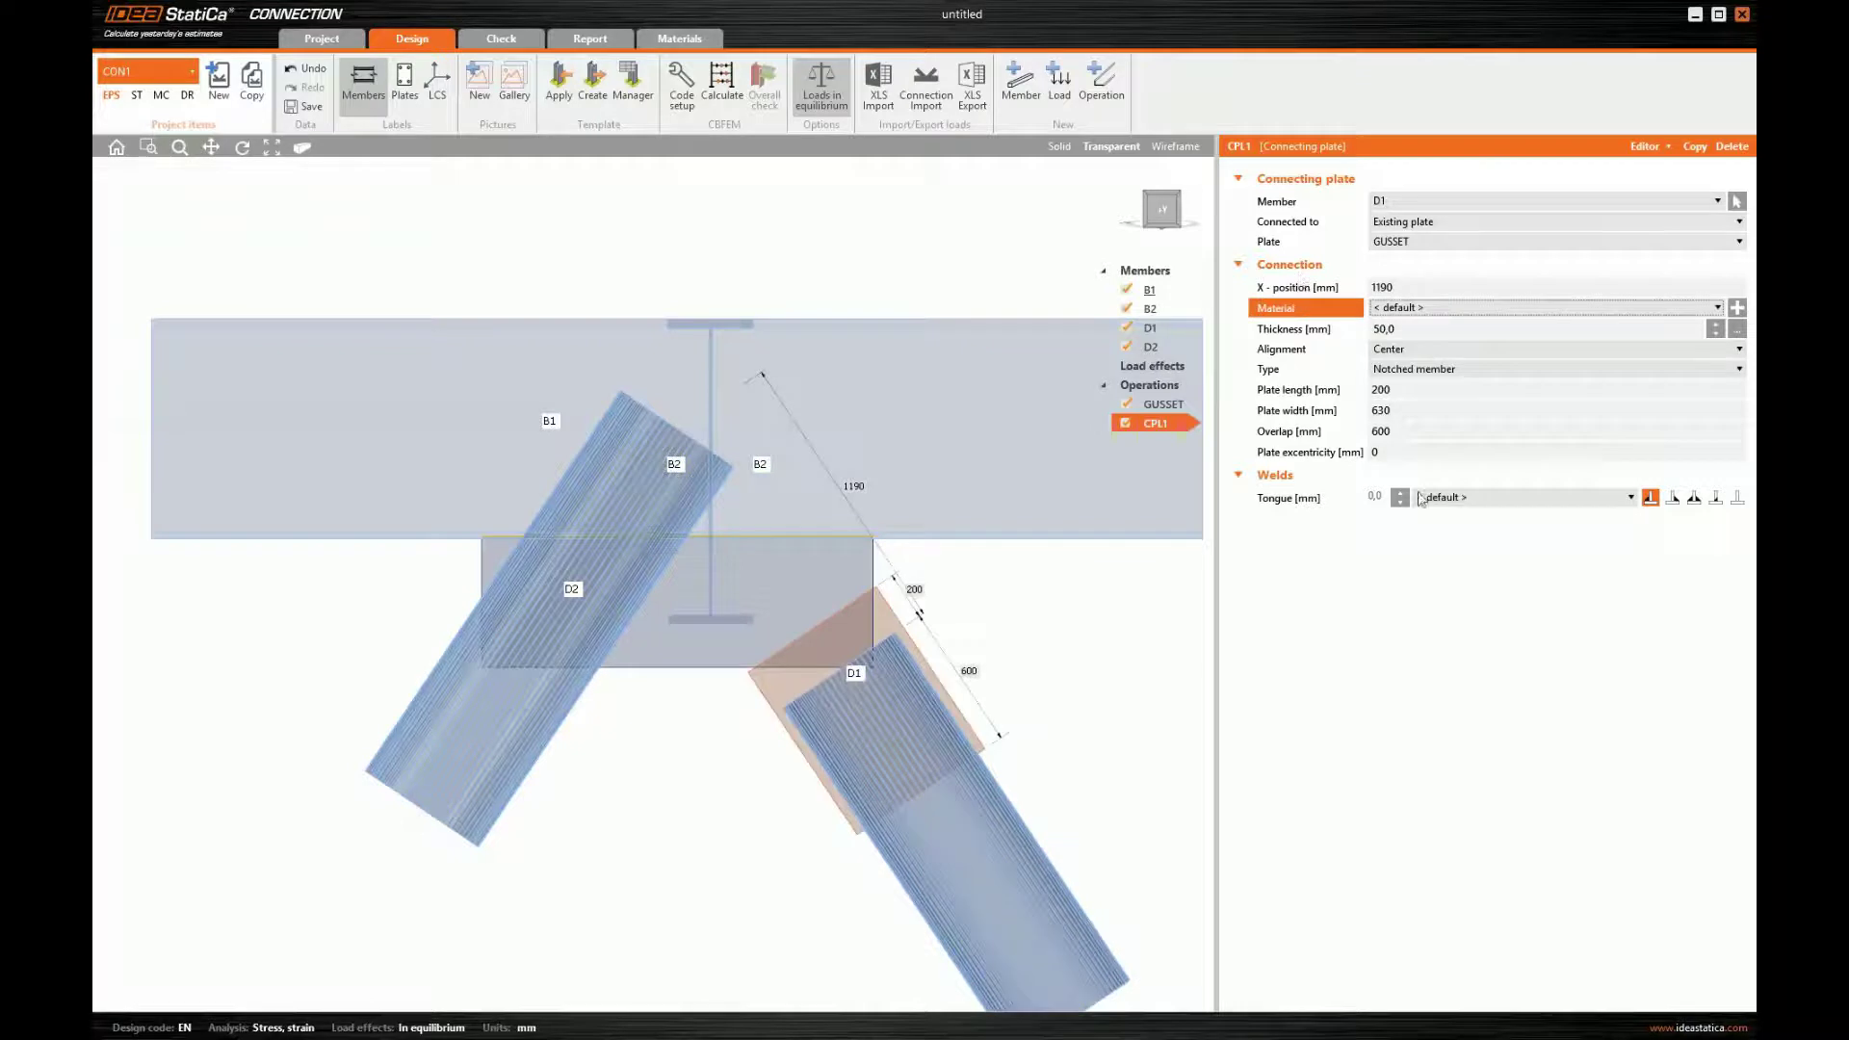
- Make D1's tongue weld a double-sided fillet with a 9 mm throat thickness
click(1693, 499)
double_click(1374, 499)
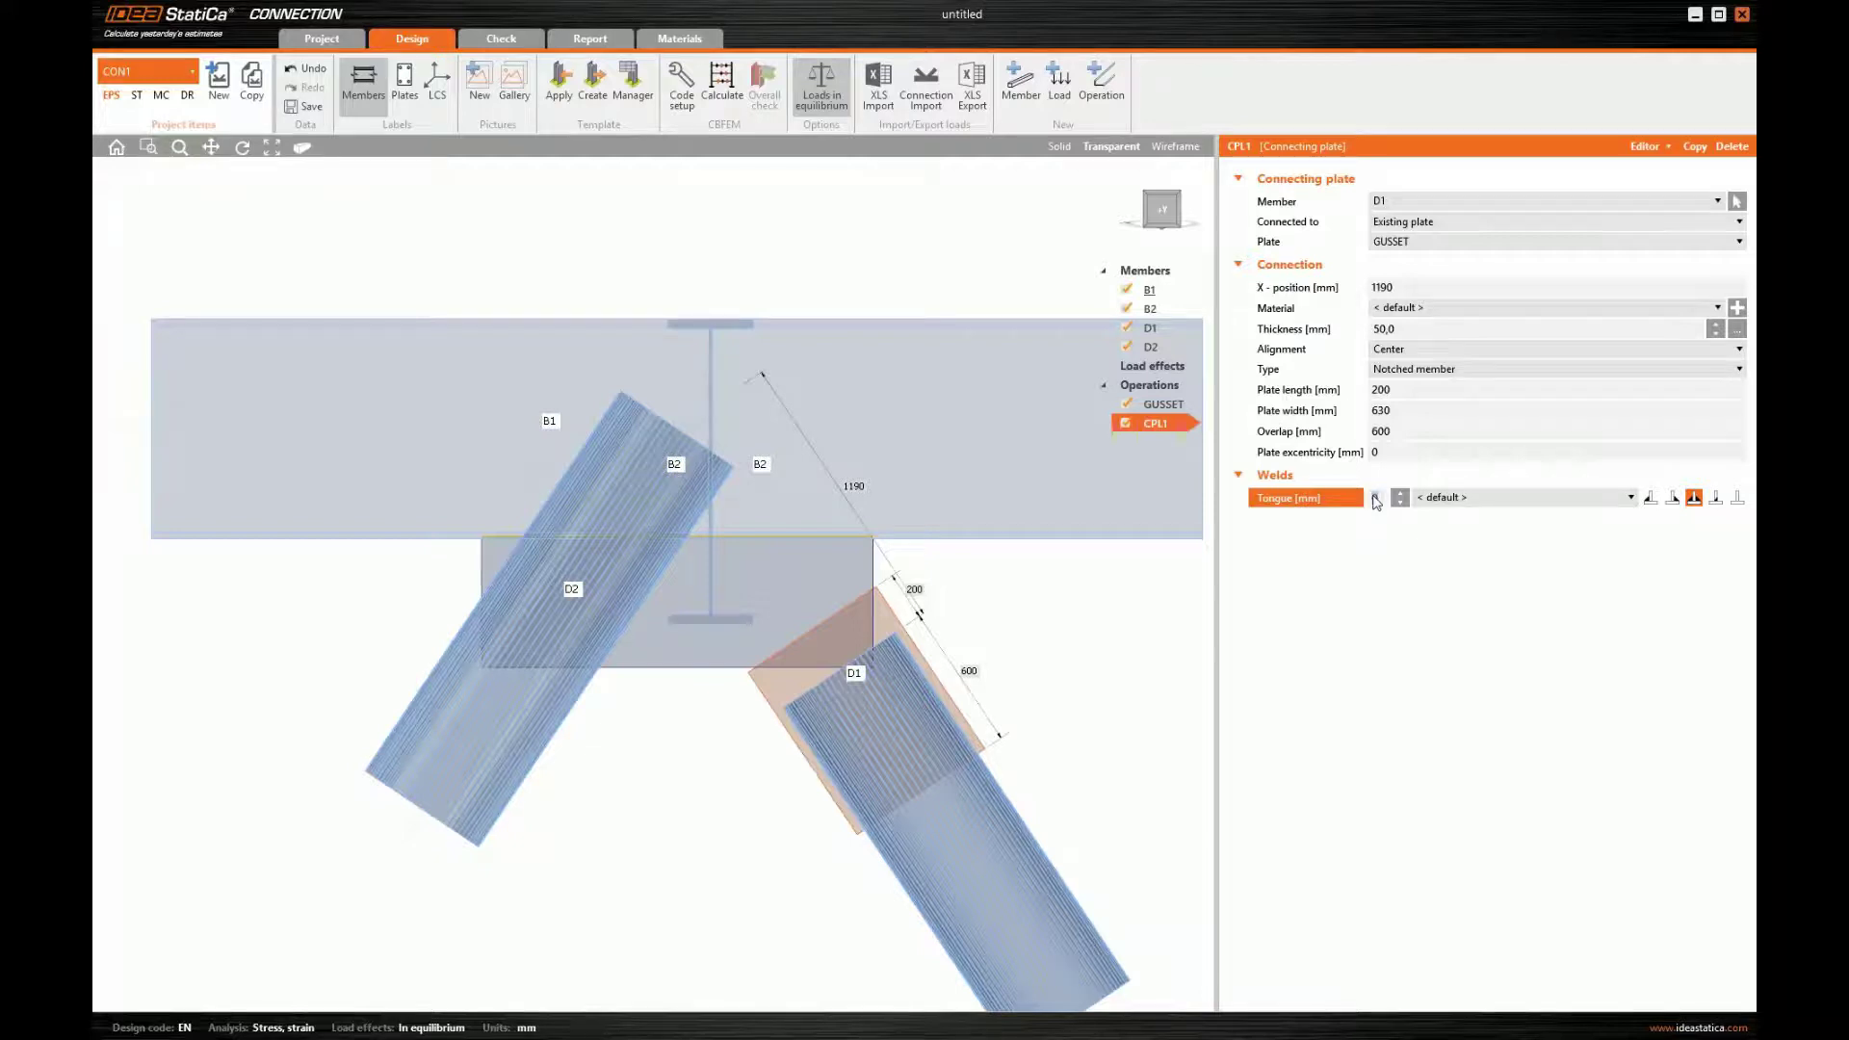
text(9)
key(Return)
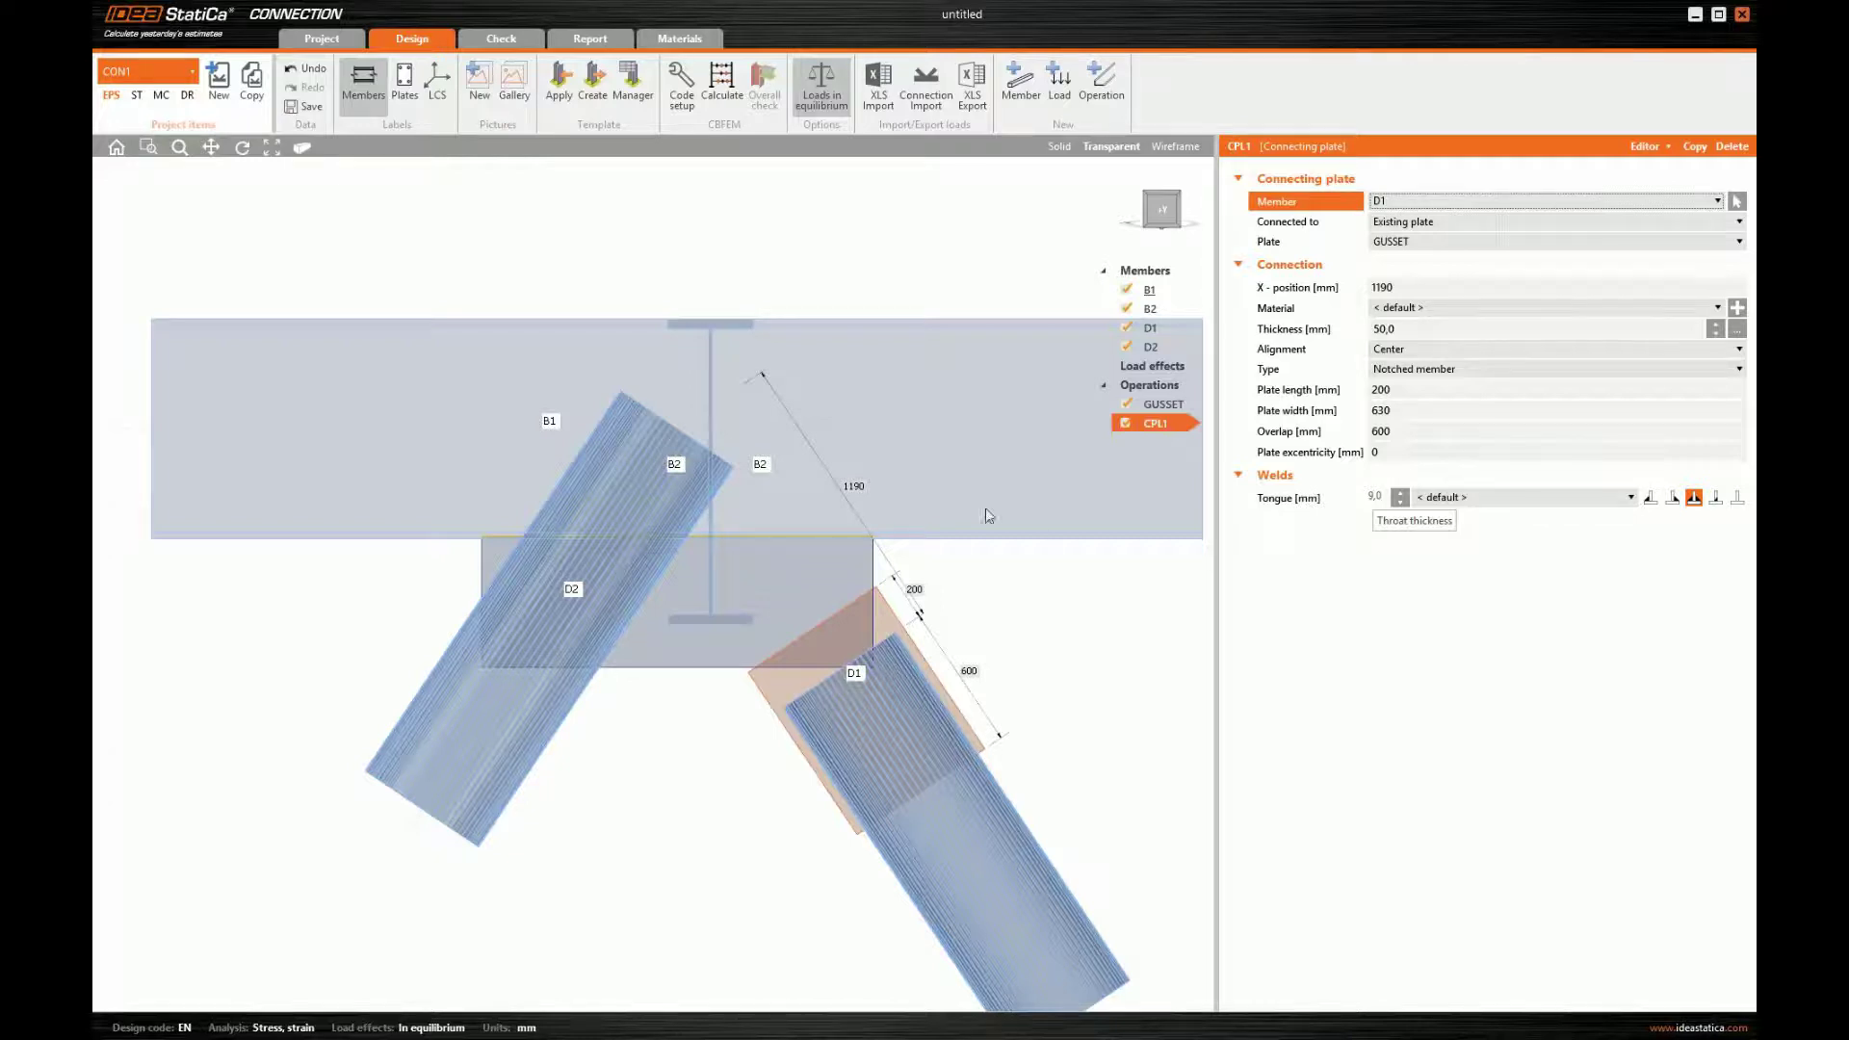
- Add a stiffening plate operation to the joint and set its origin to Plate
middle_drag(1052, 330, 1000, 275)
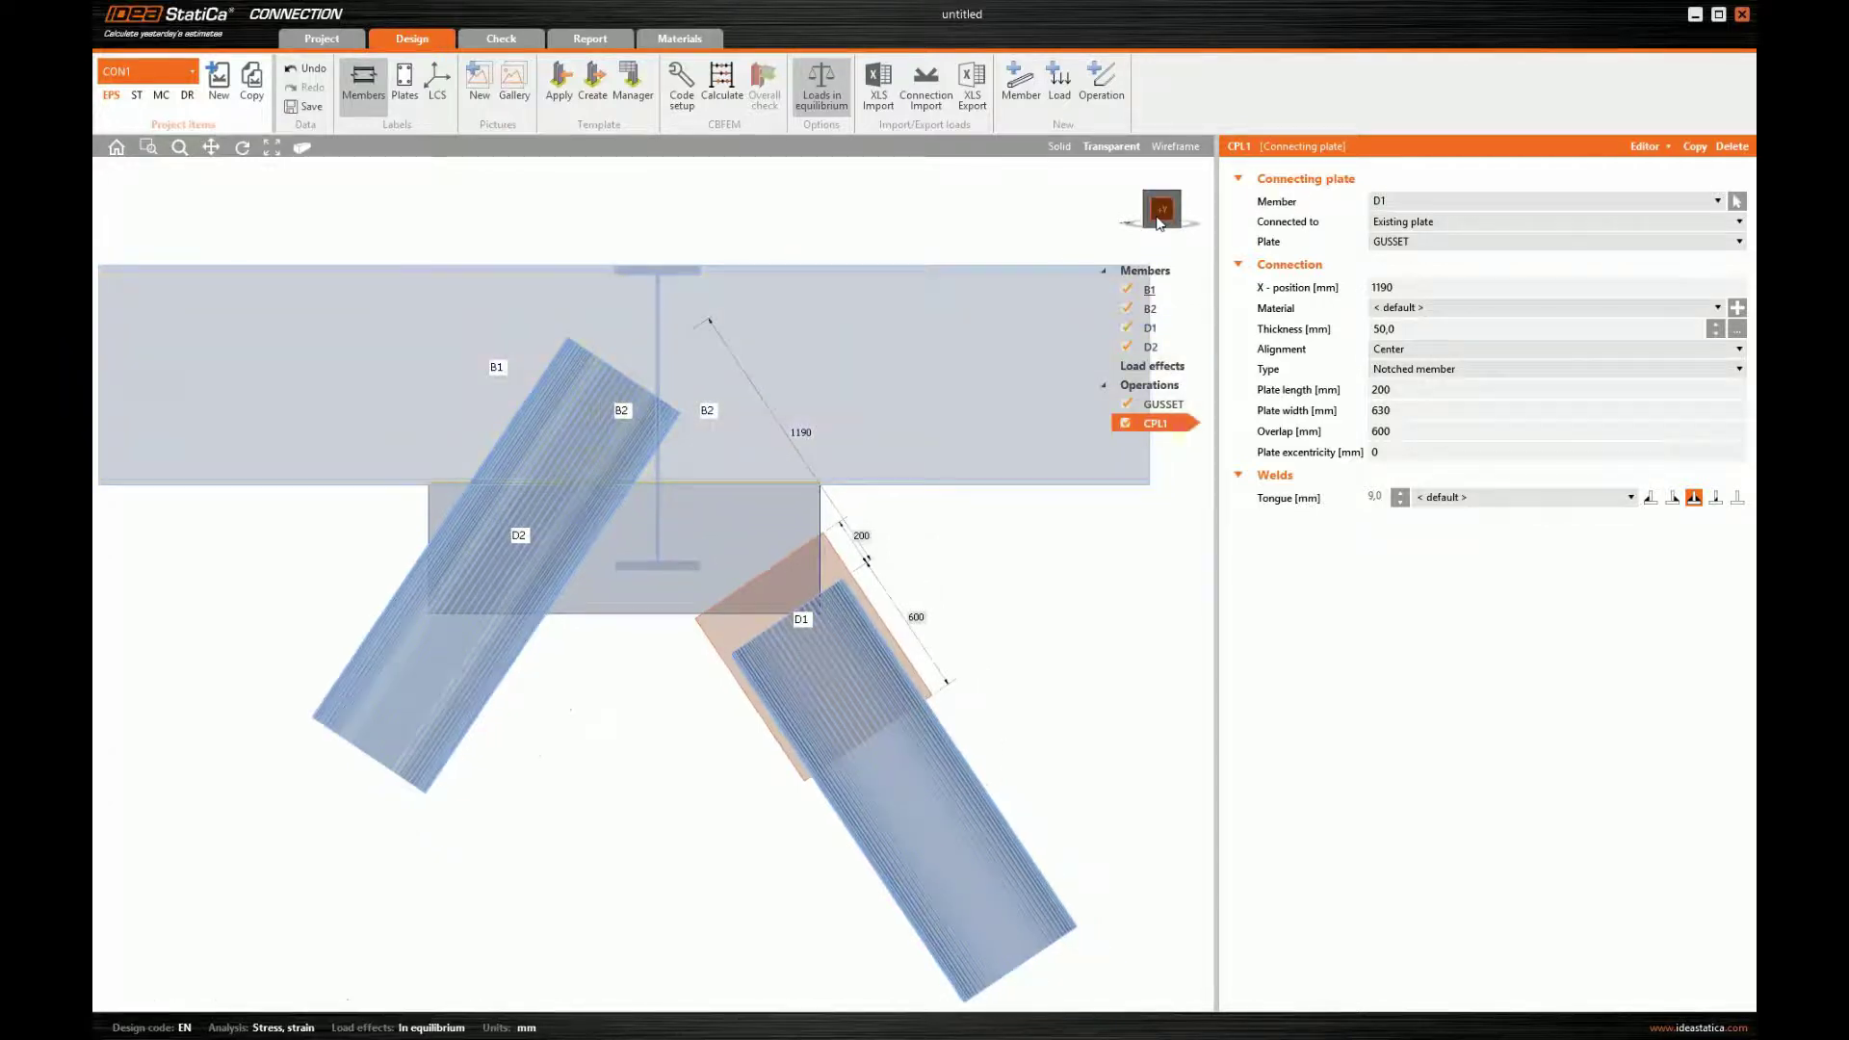
ctrl+middle_drag(1159, 223, 1108, 272)
middle_drag(1108, 271, 1110, 310)
scroll(952, 539, up, 2)
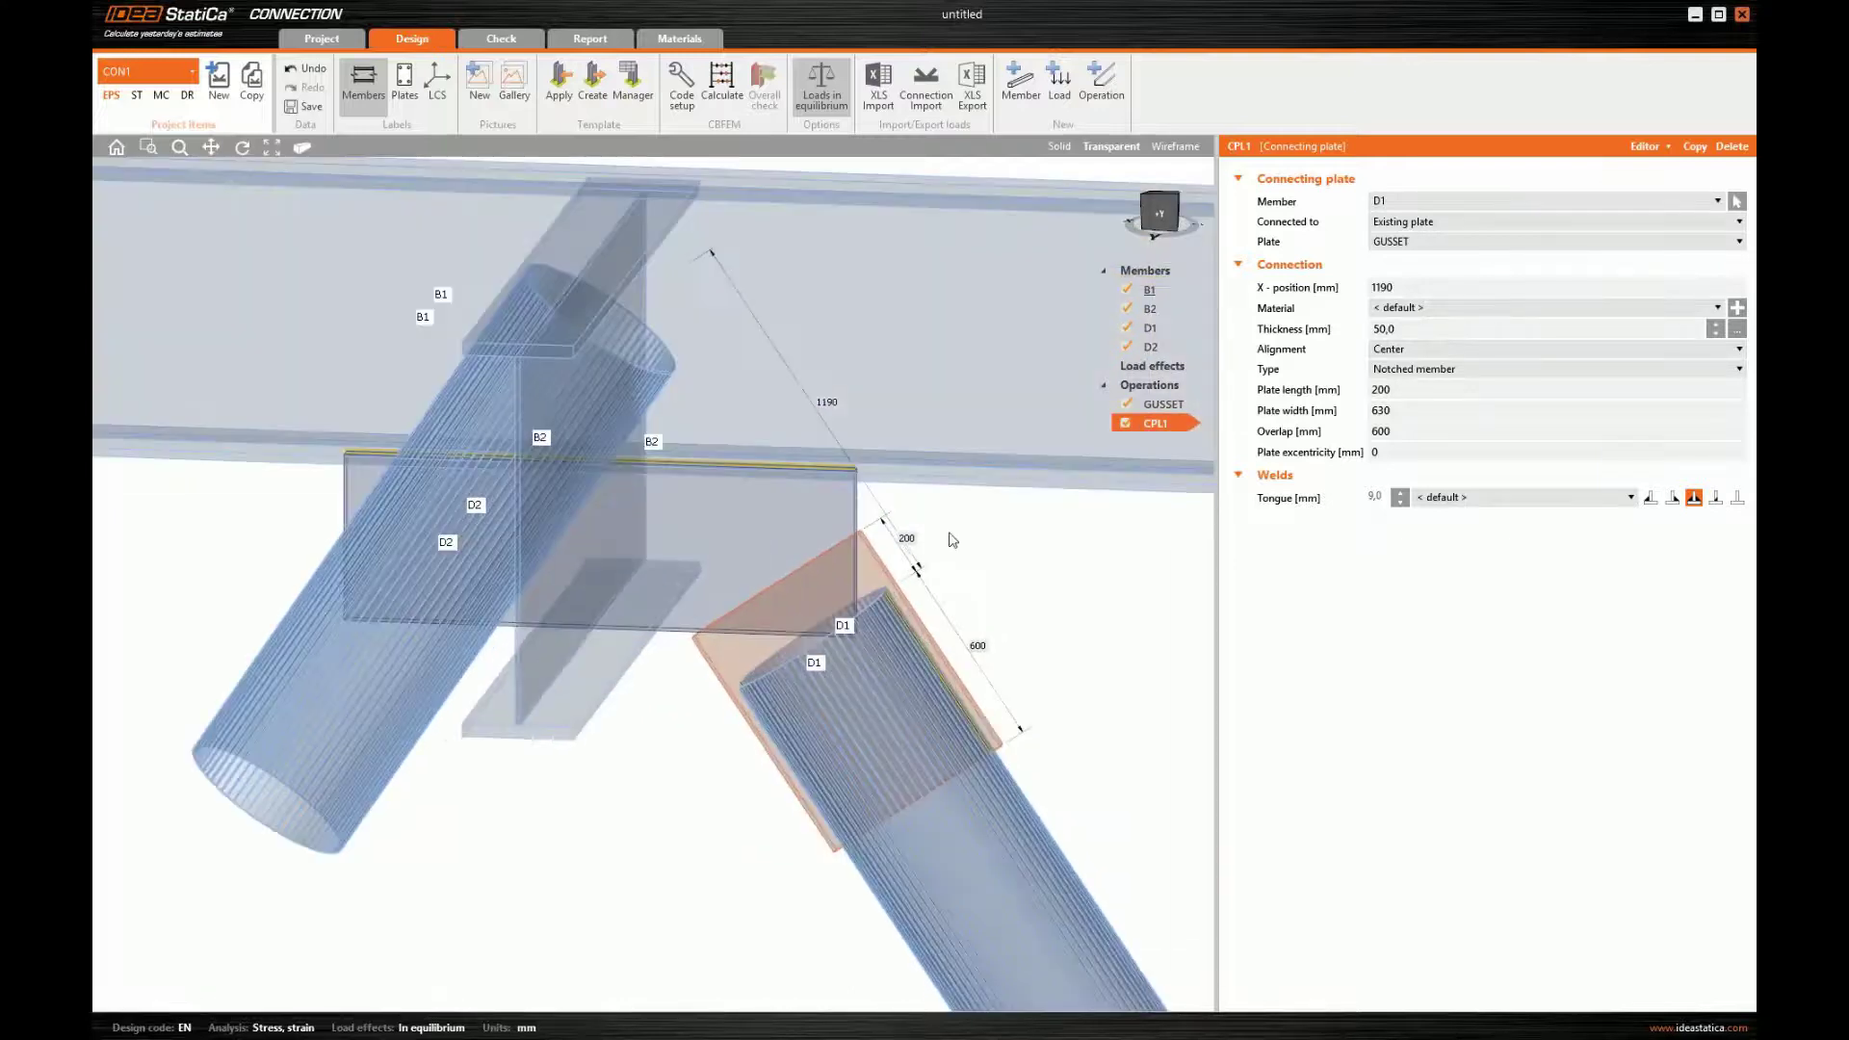
right_click(1162, 394)
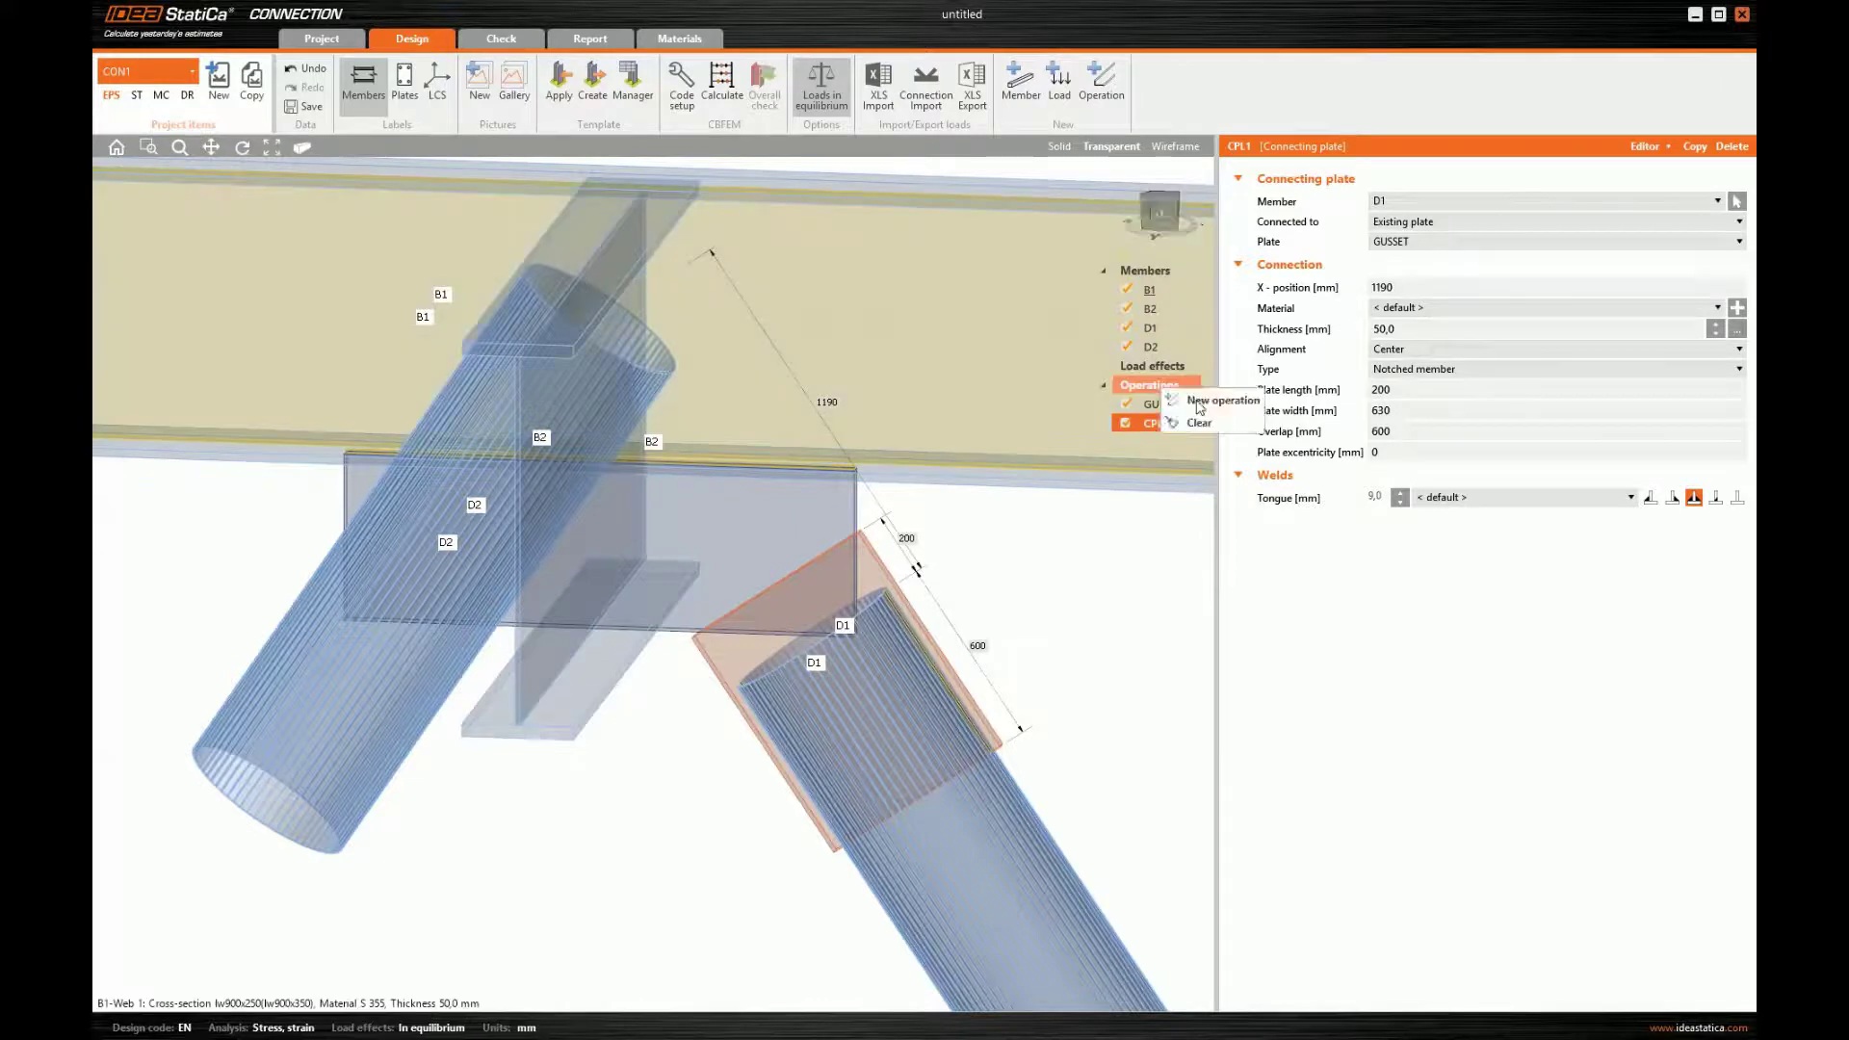
click(1199, 403)
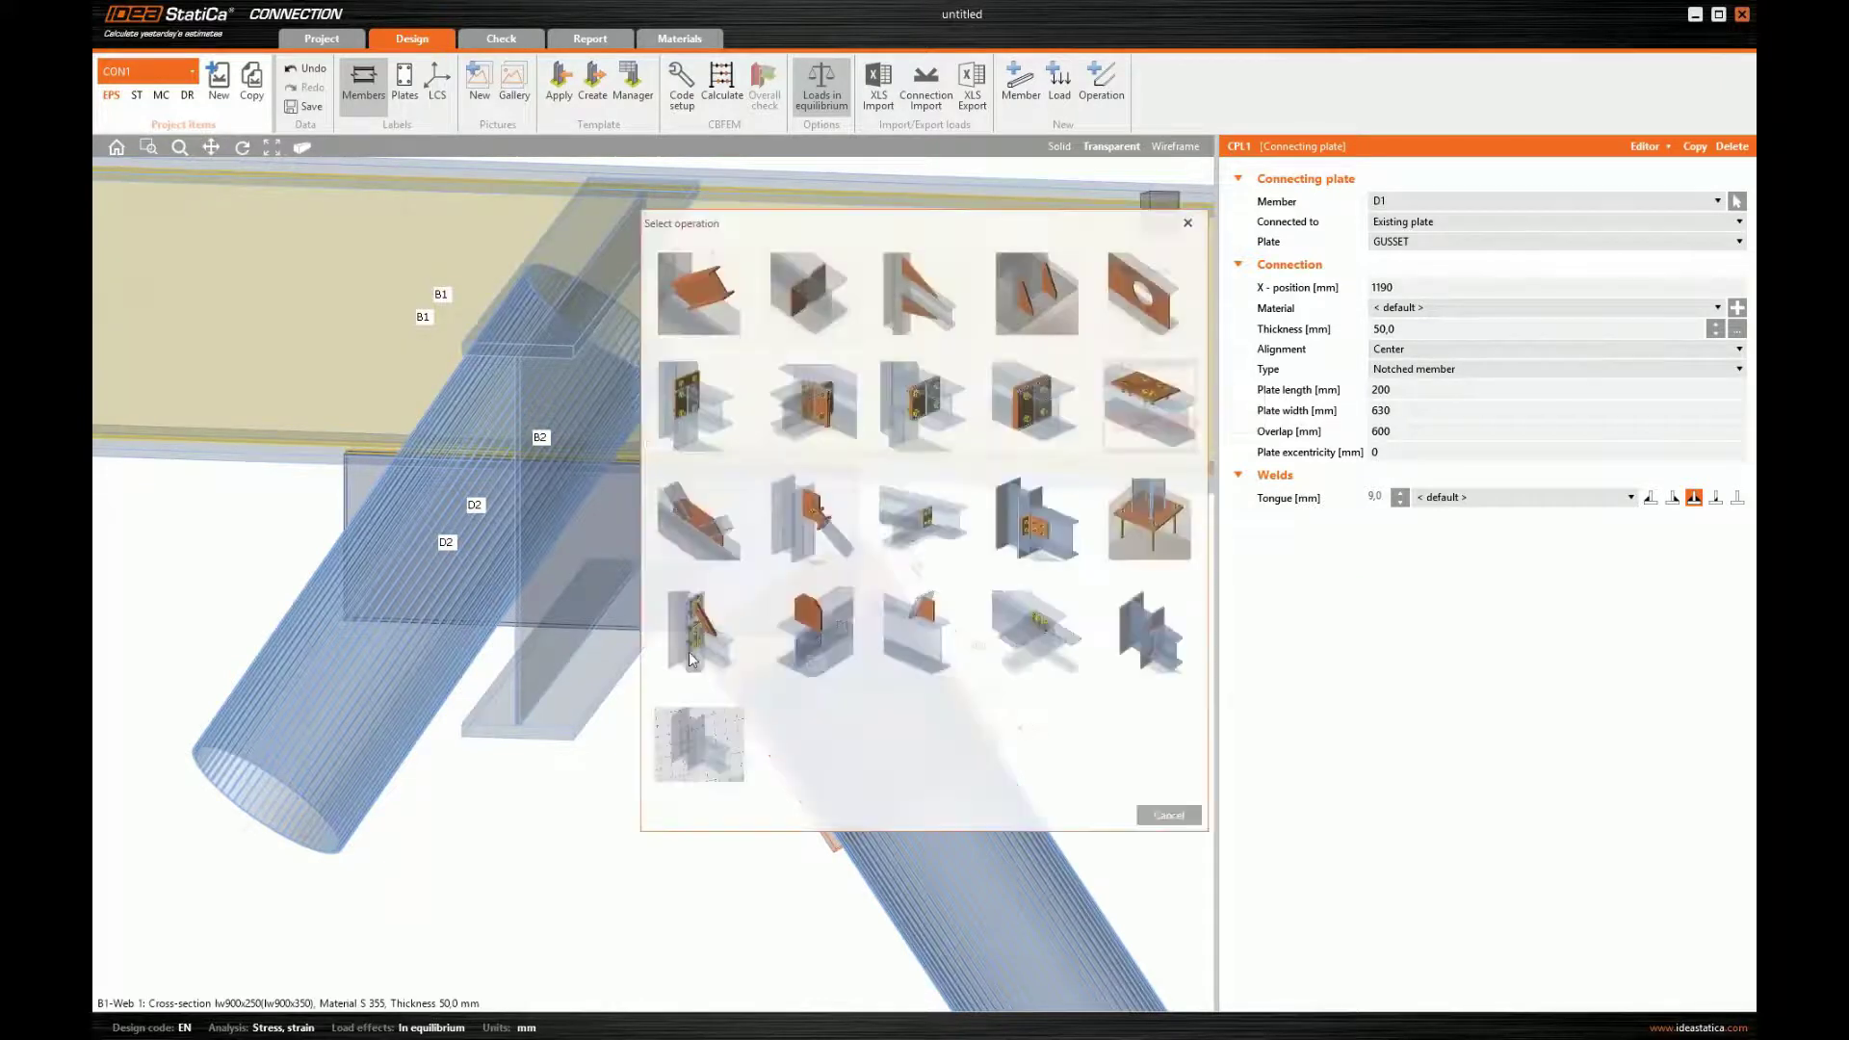
click(797, 635)
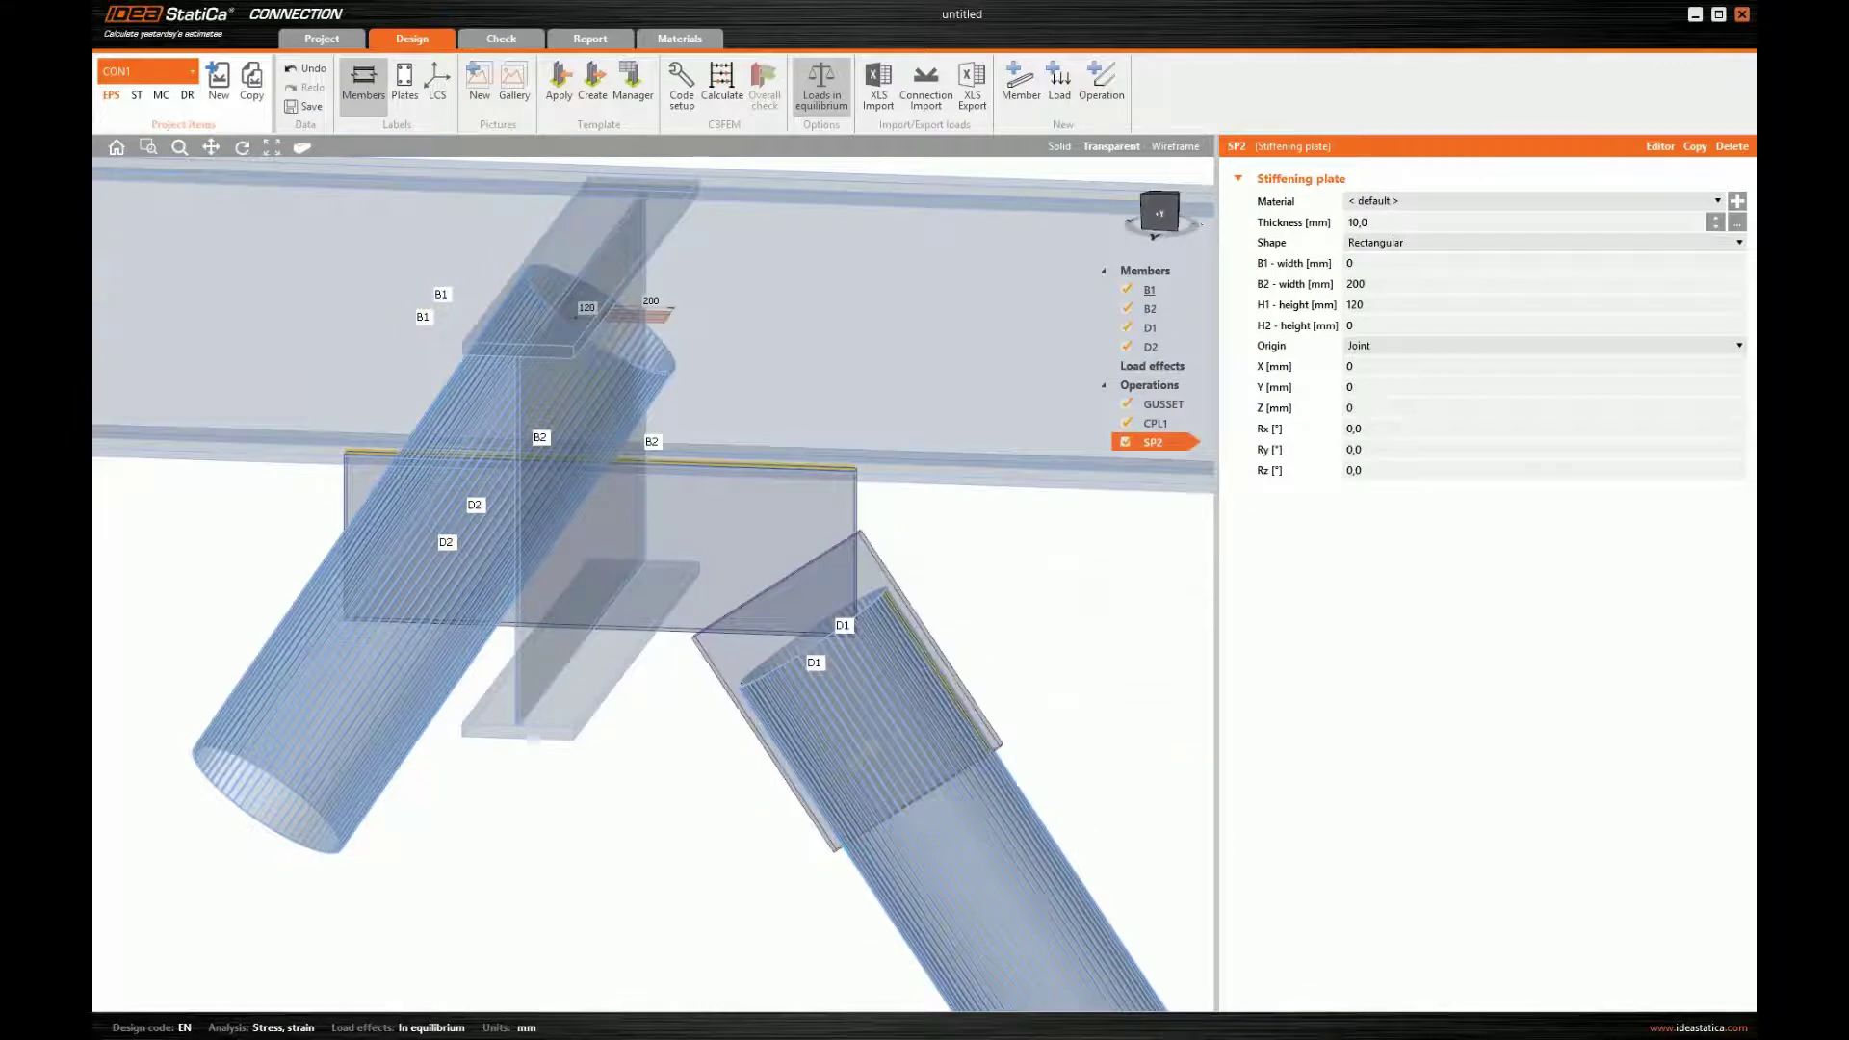
click(1545, 345)
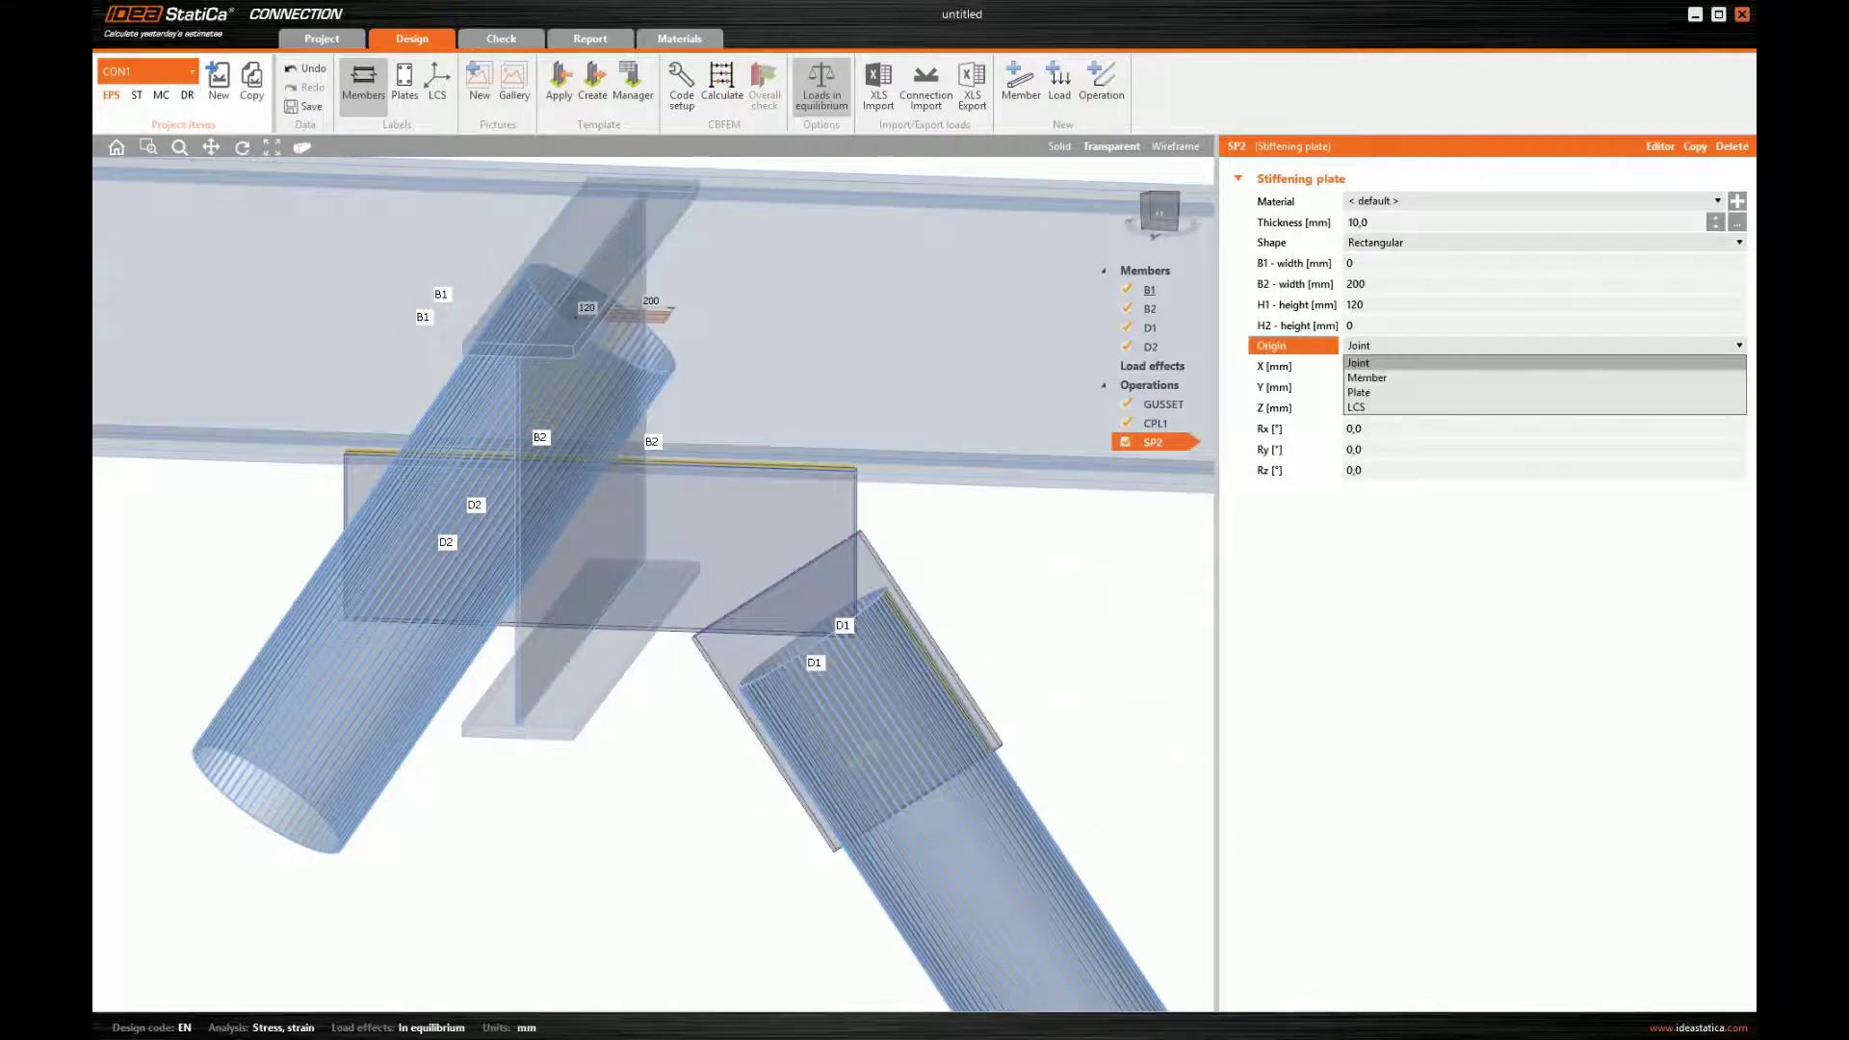
click(1377, 392)
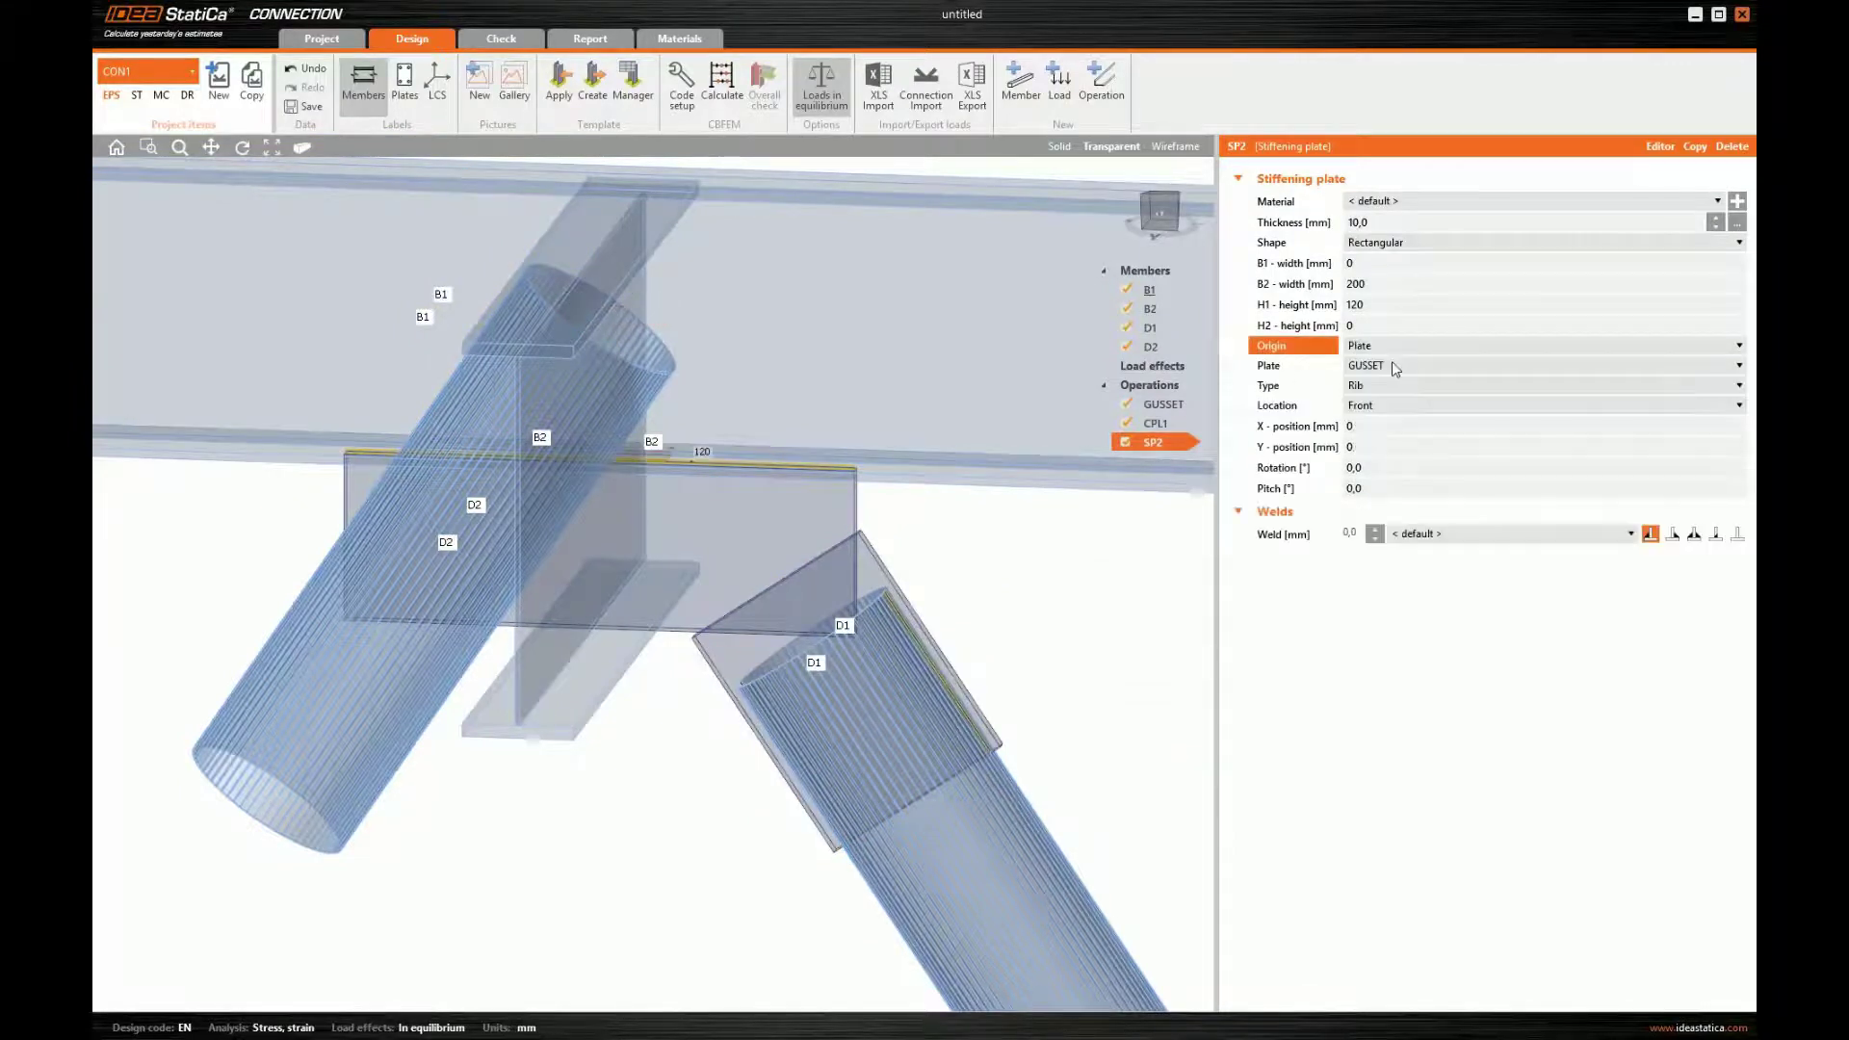
- Attach the stiffening plate to connecting plate CPL1 and set its type to Doubler
click(1394, 374)
click(1394, 402)
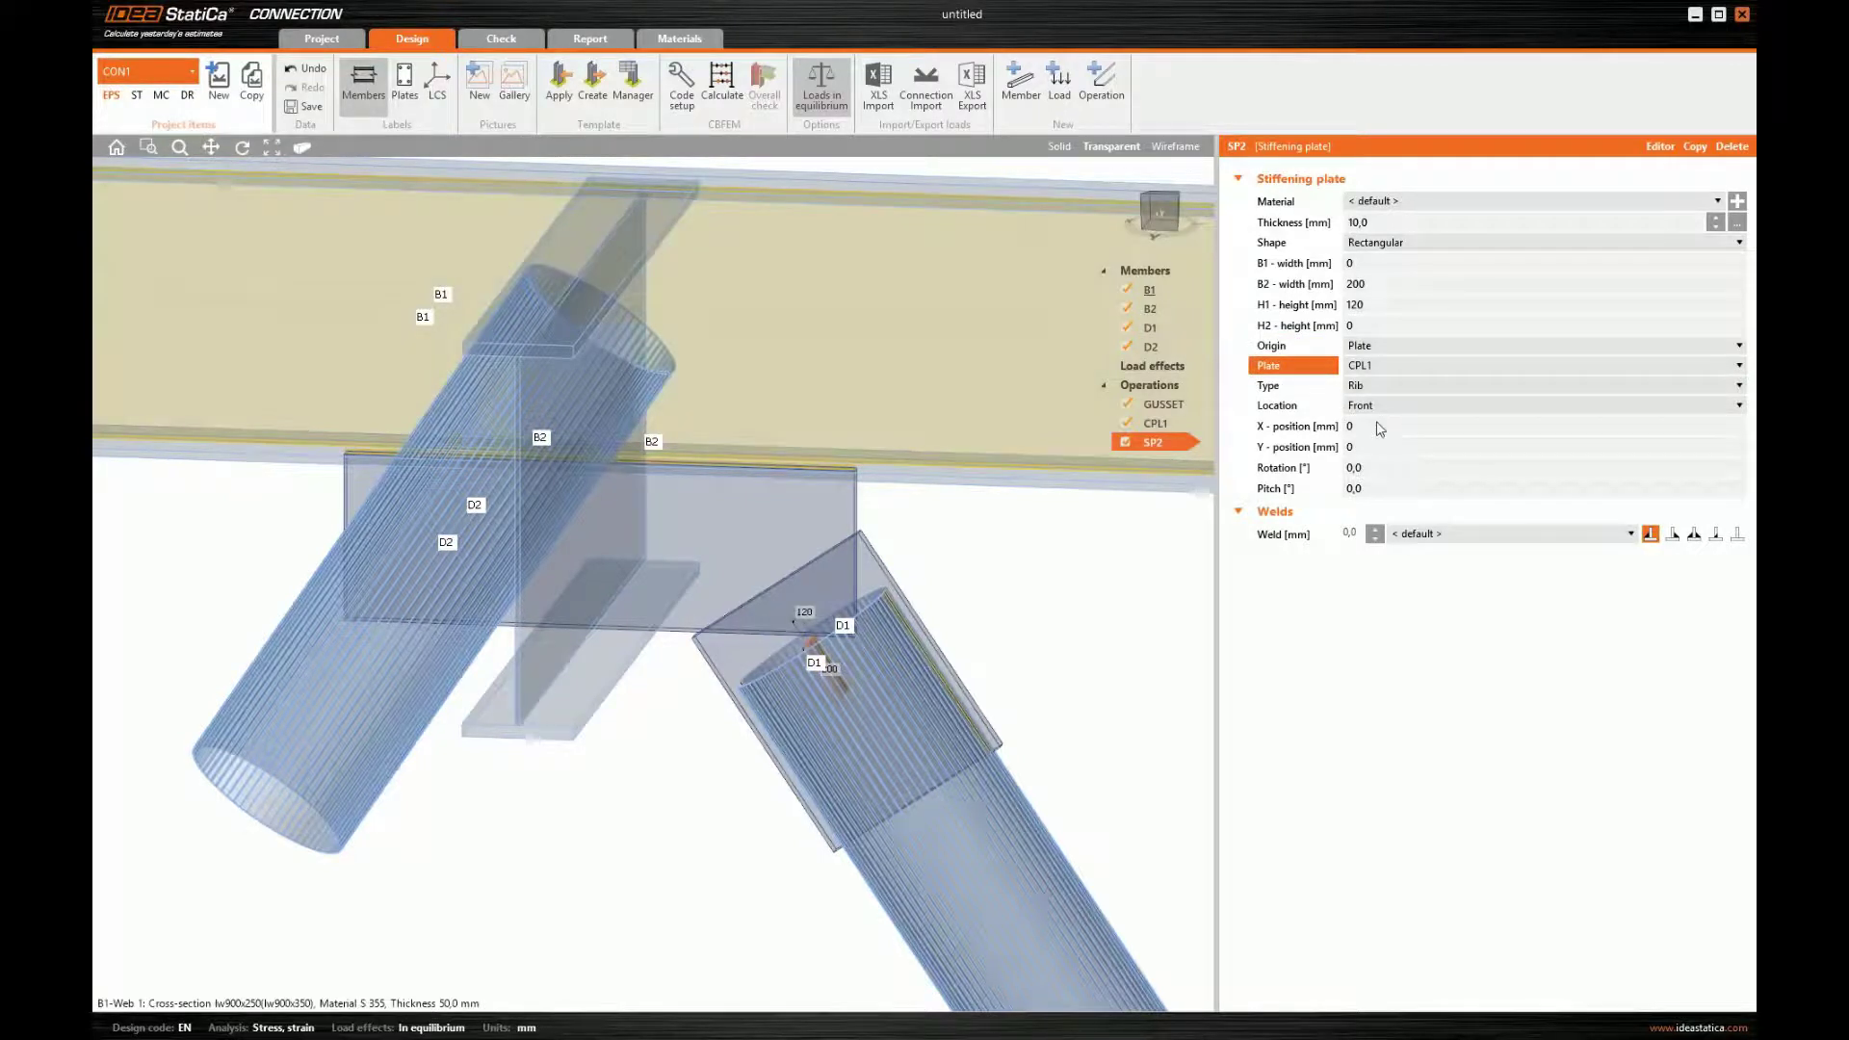
click(1714, 385)
key(Return)
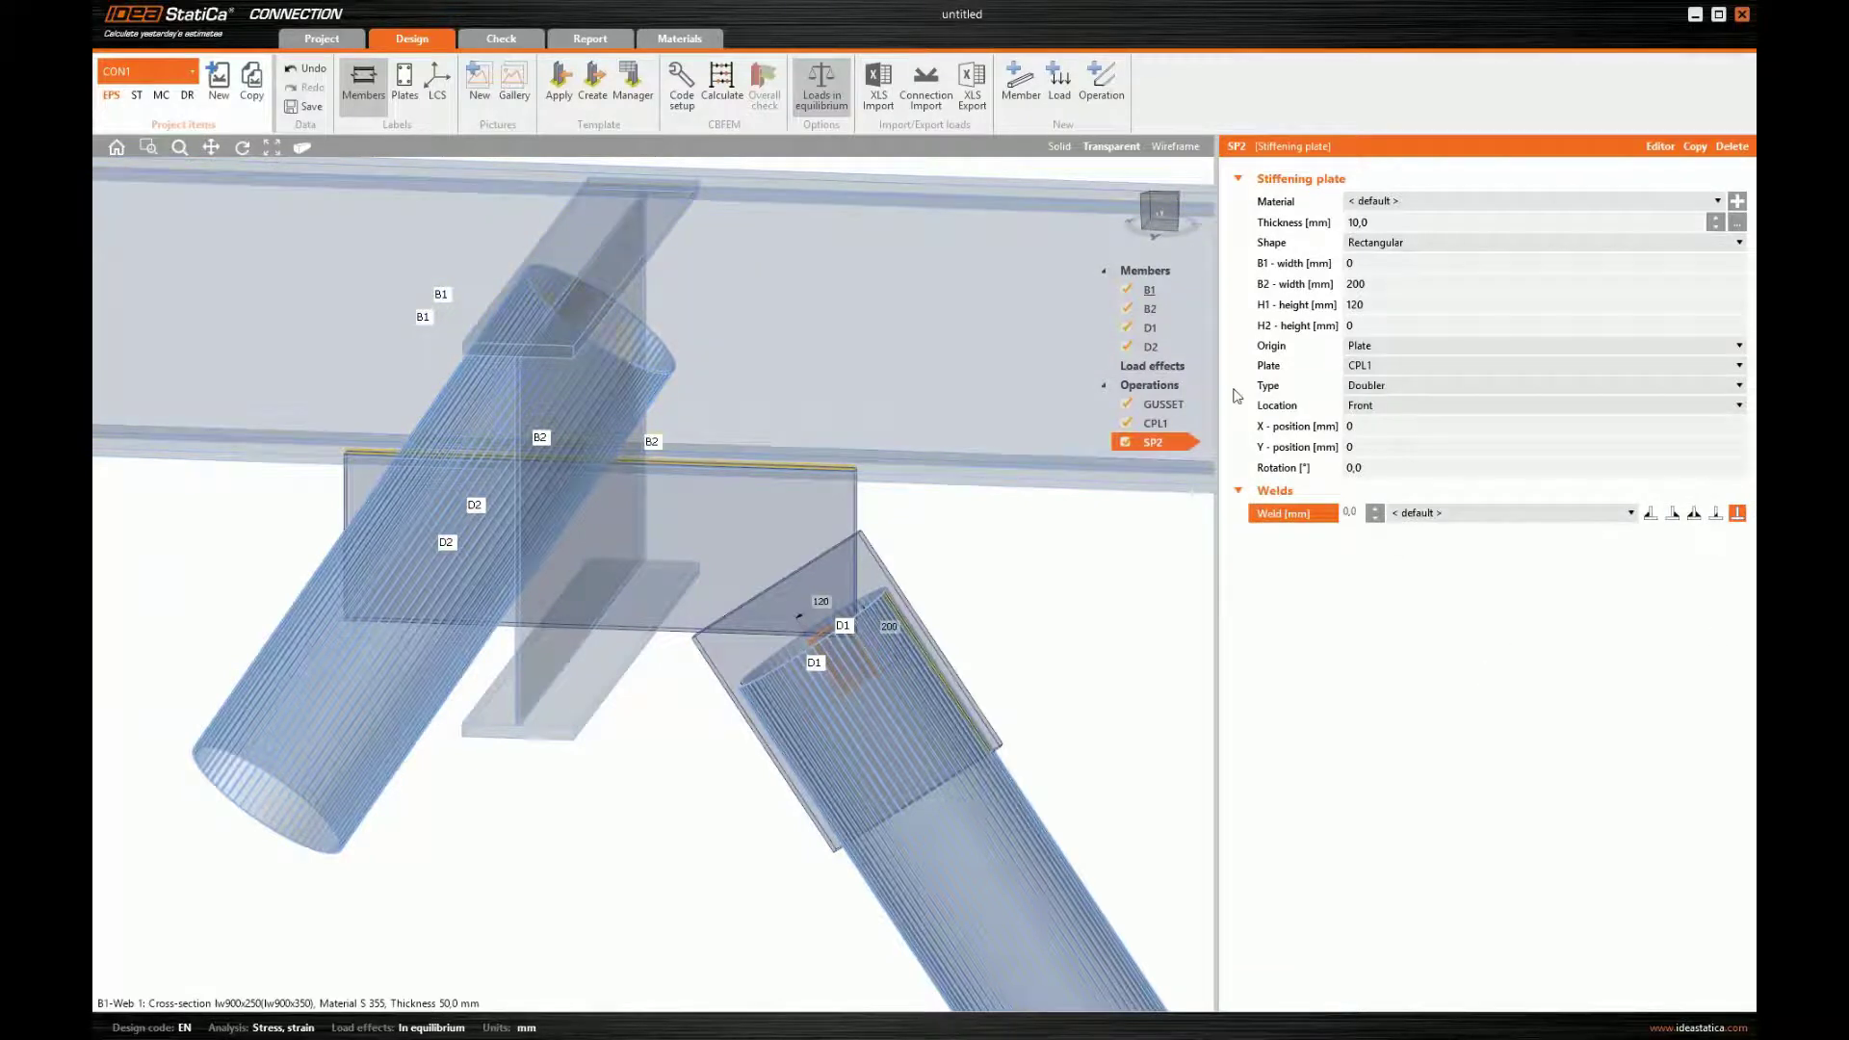
- Make the doubler 25 mm thick with a B1 width of 400 mm and a B2 width of -25 mm
click(1379, 218)
text(25)
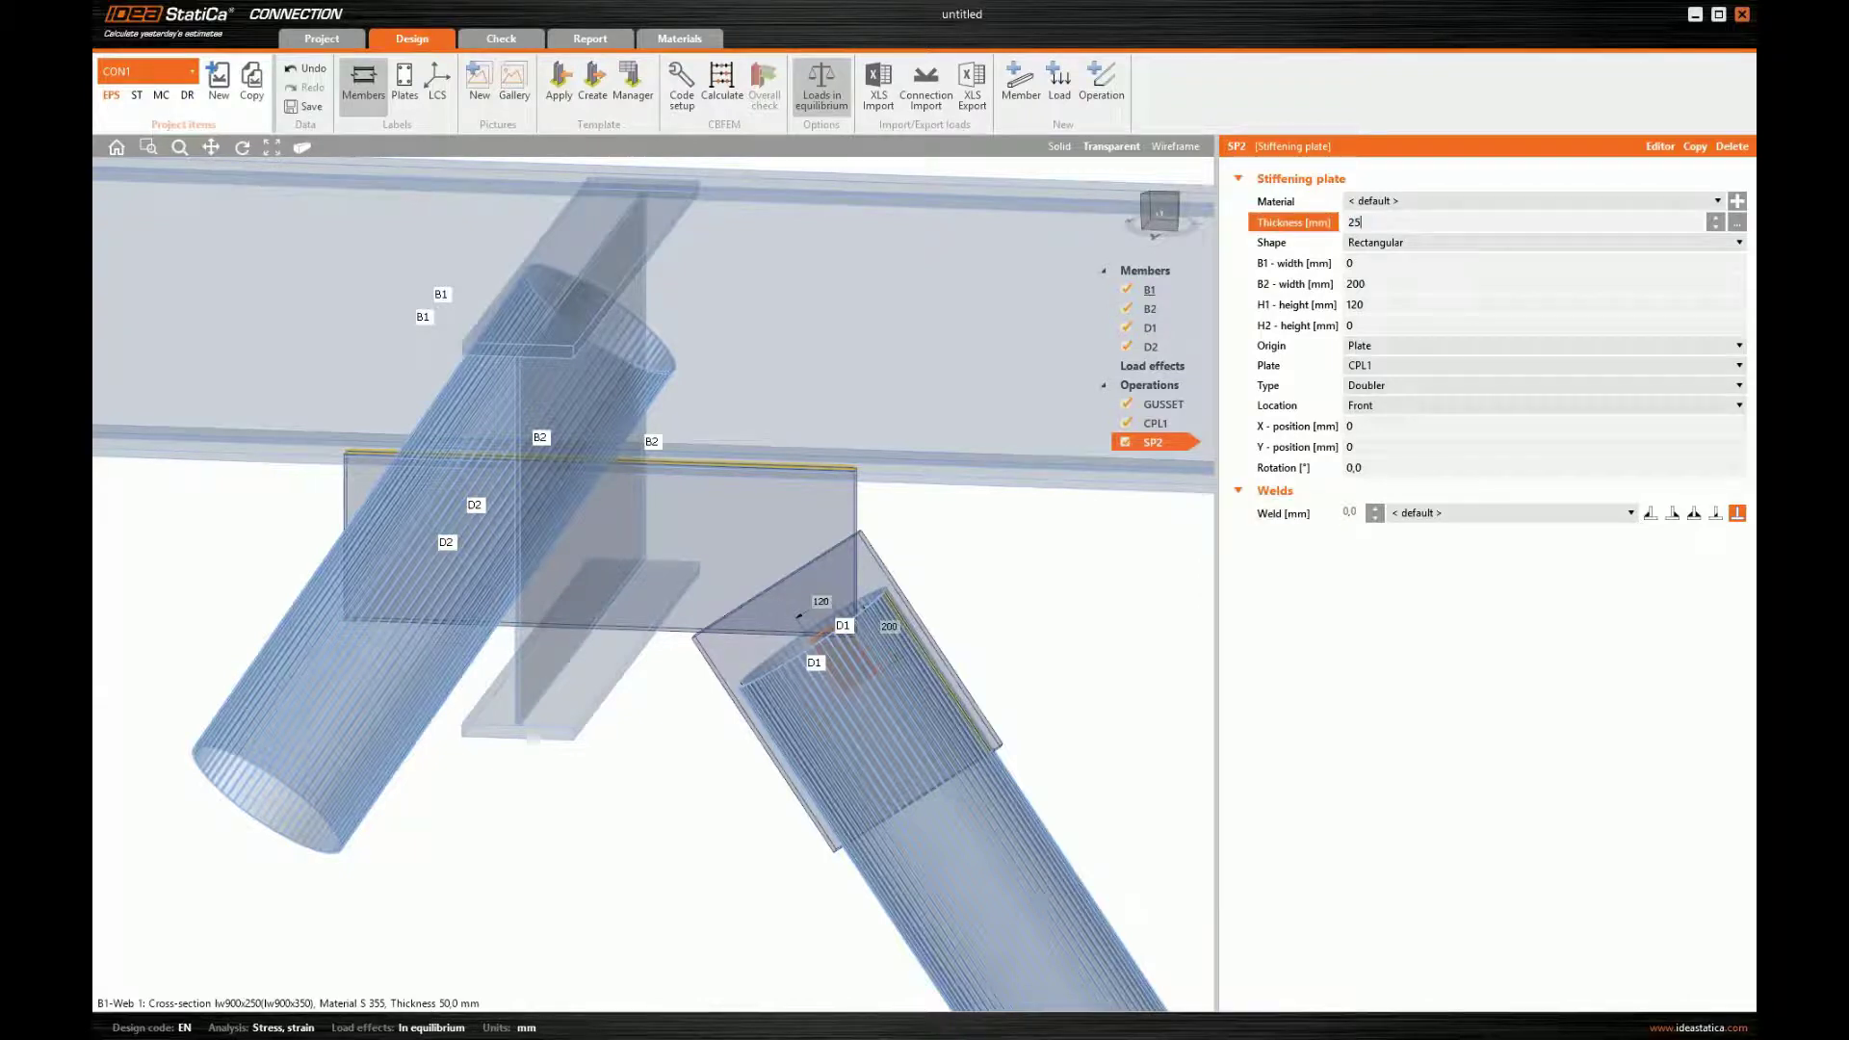
key(Tab)
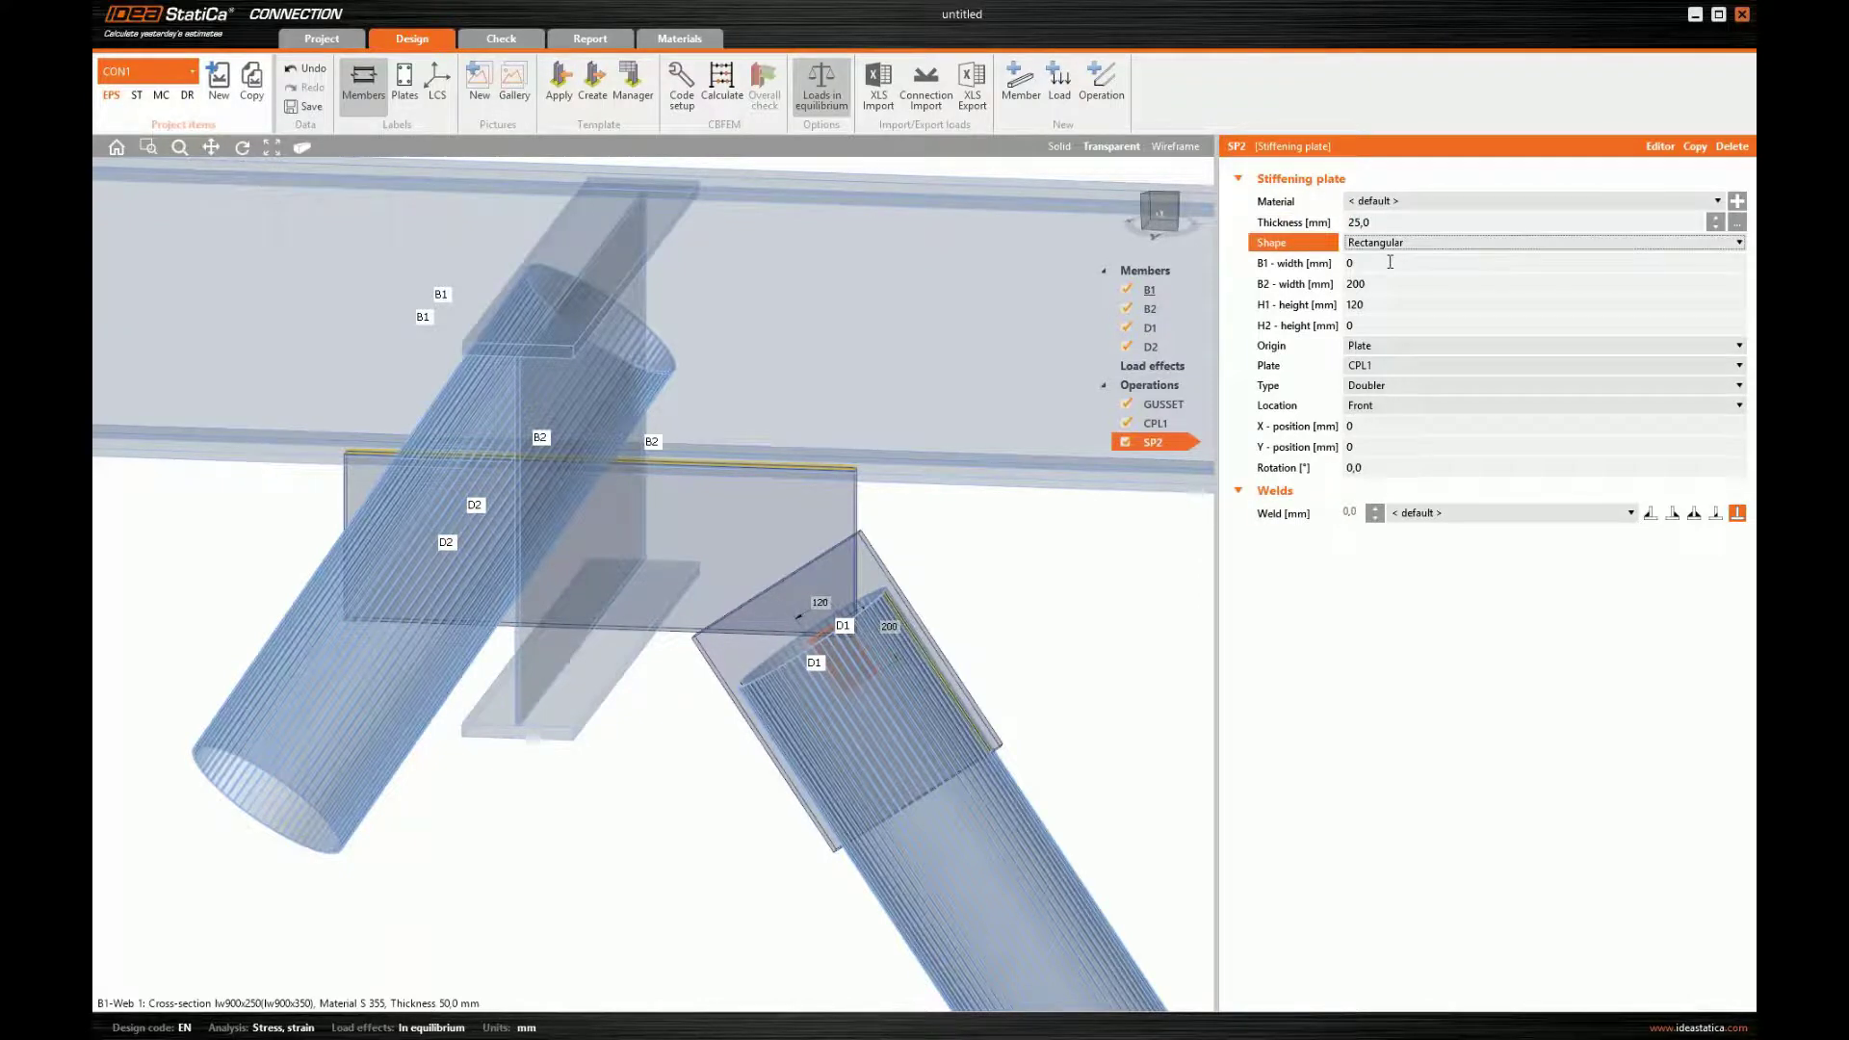
key(Tab)
text(400)
key(Tab)
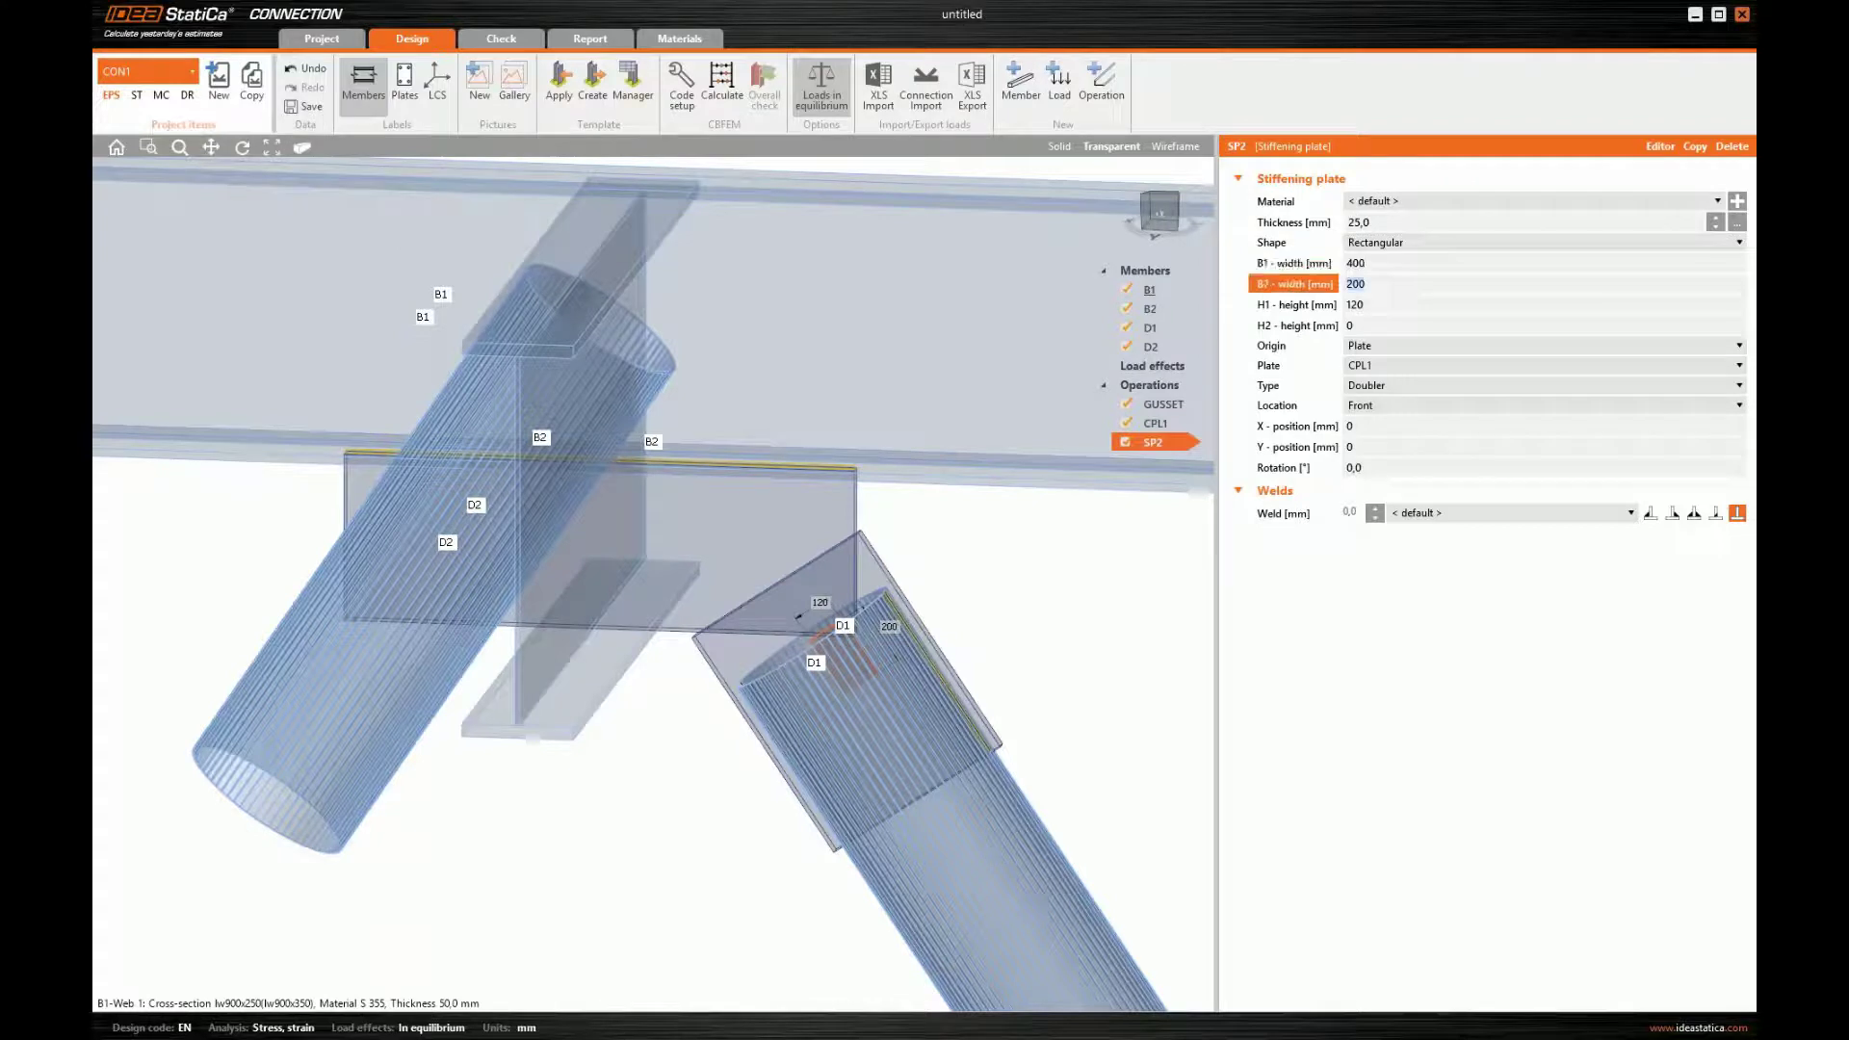
text(-25)
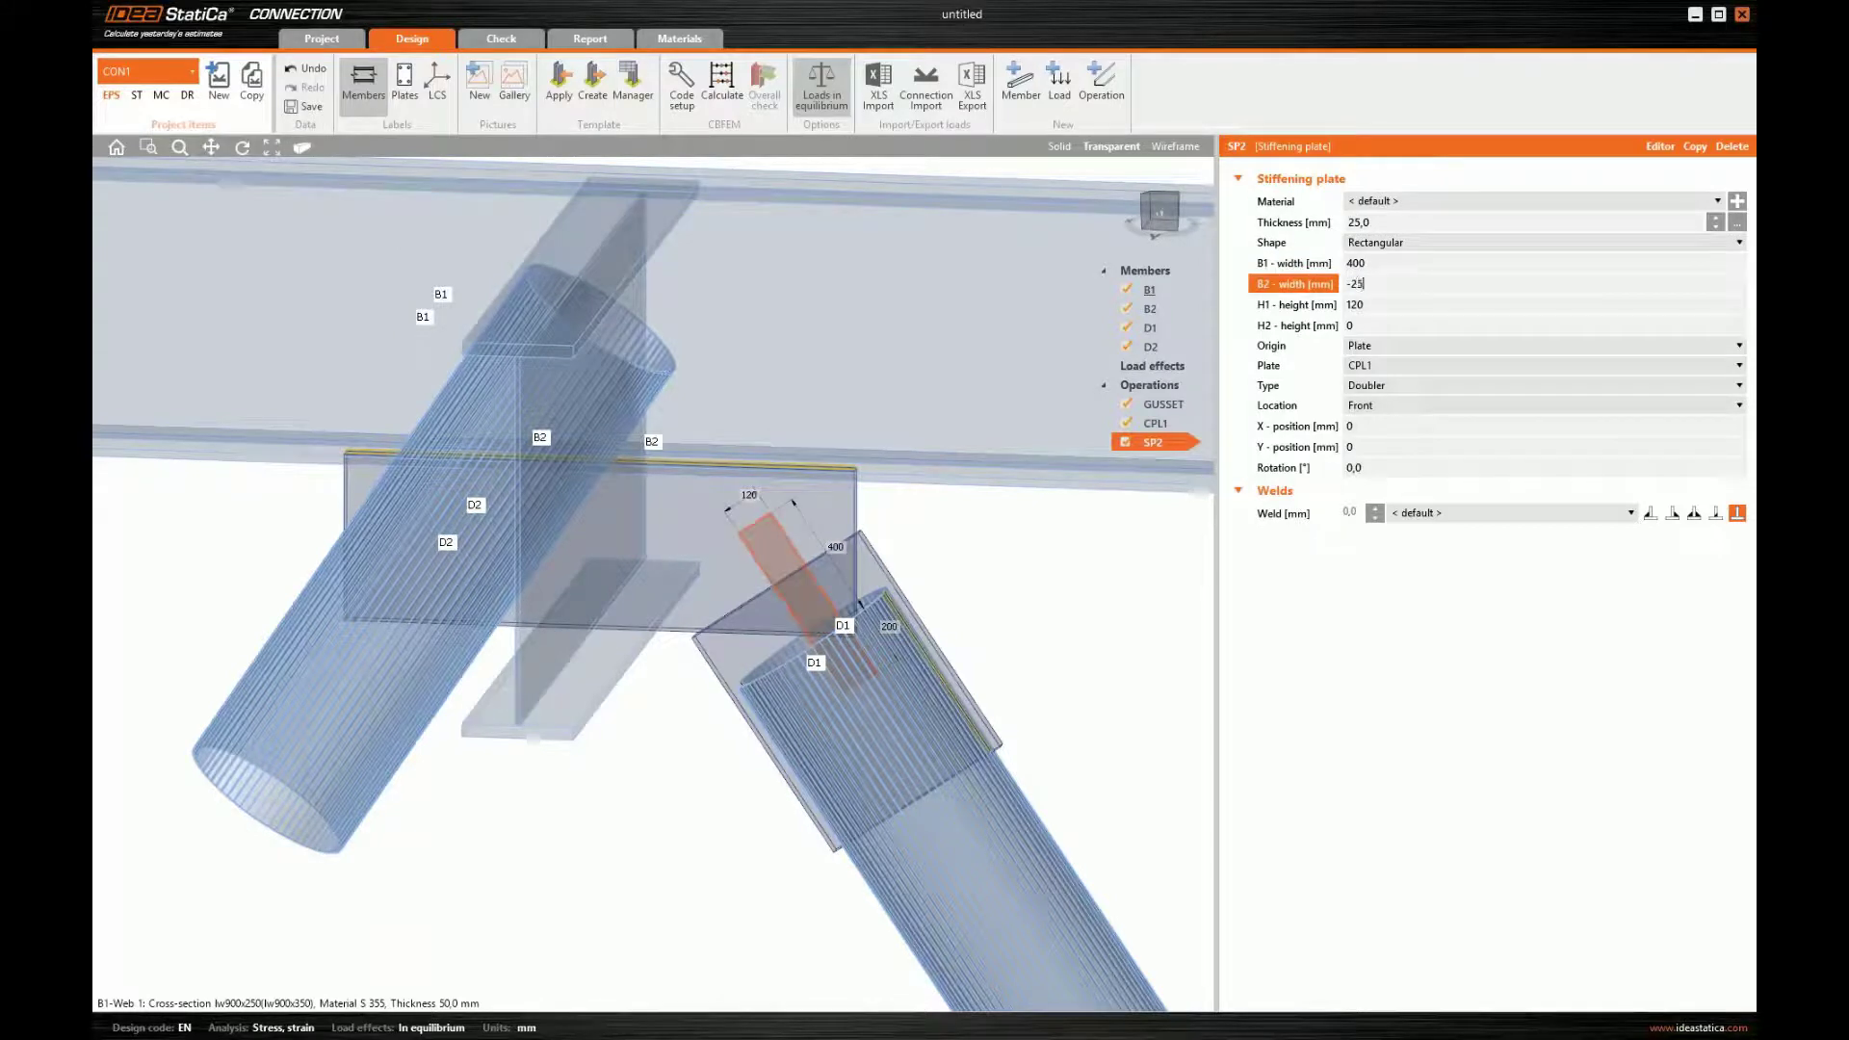
key(Tab)
- Set both the H1 and H2 heights of the doubler to 315 mm
text(315)
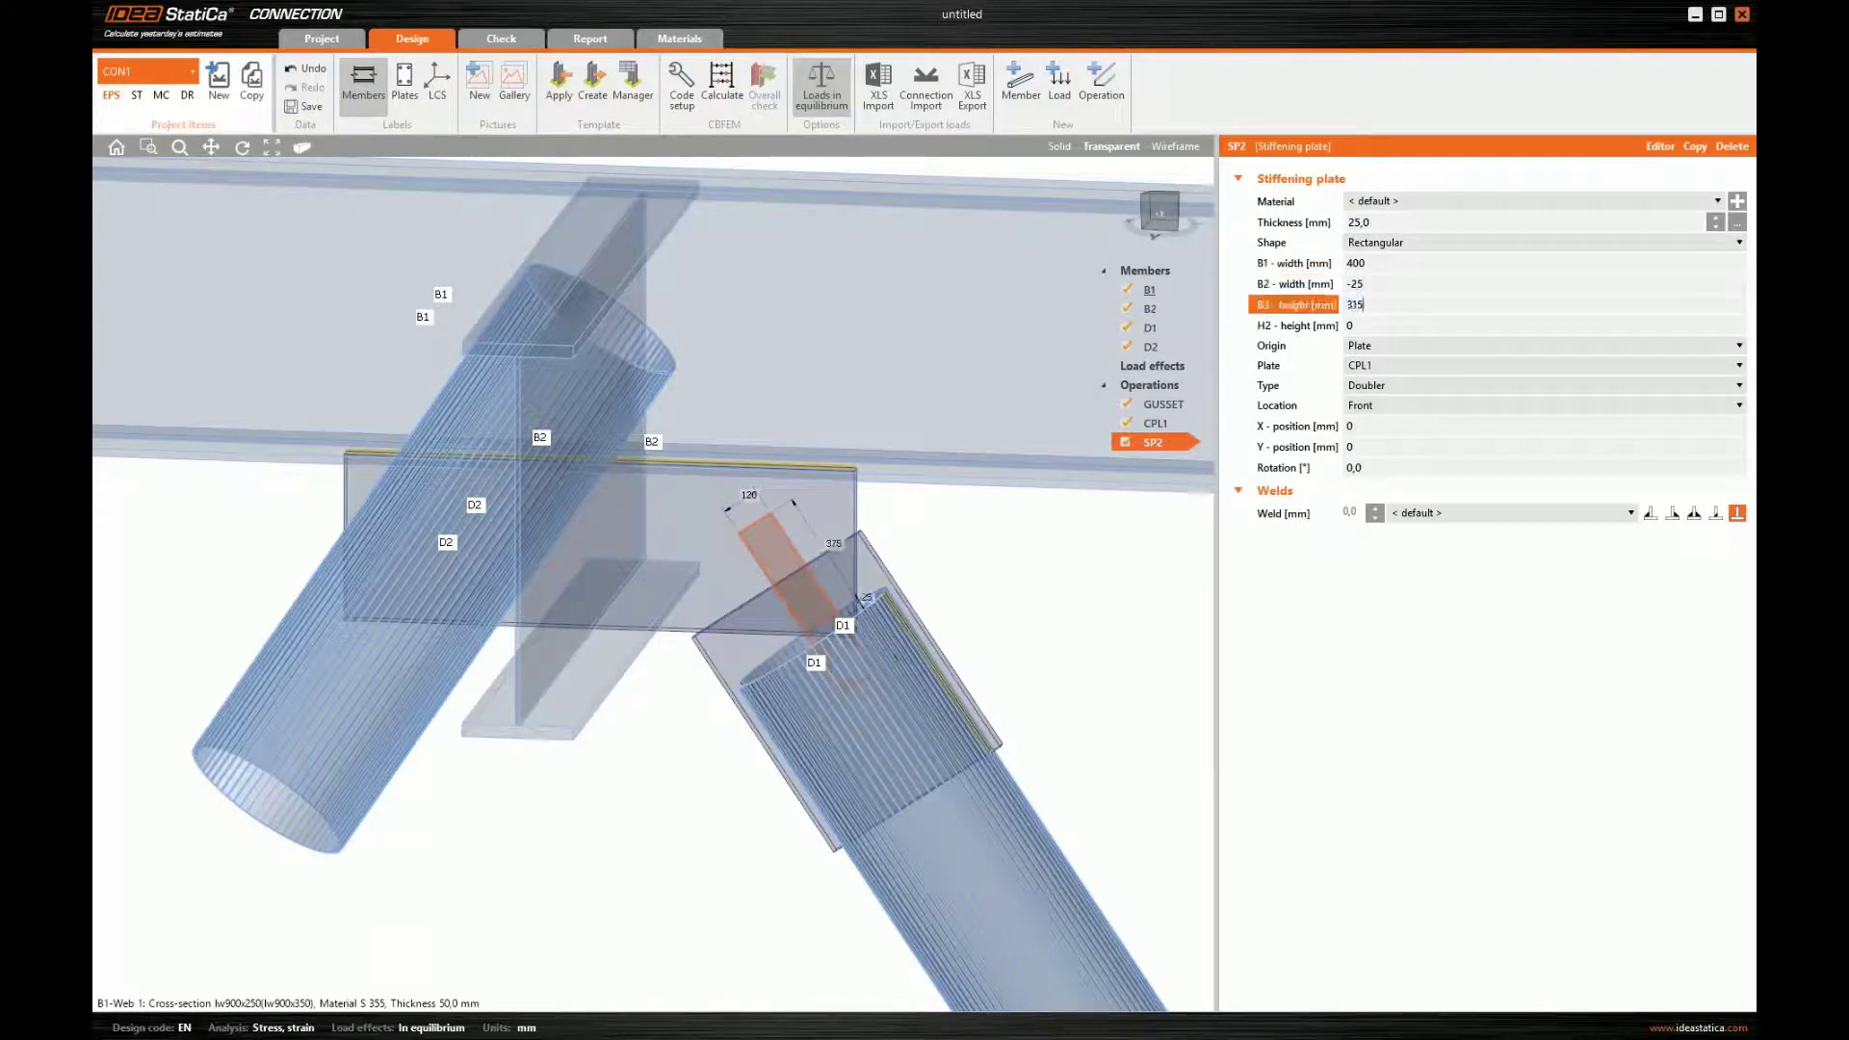
key(Tab)
text(315)
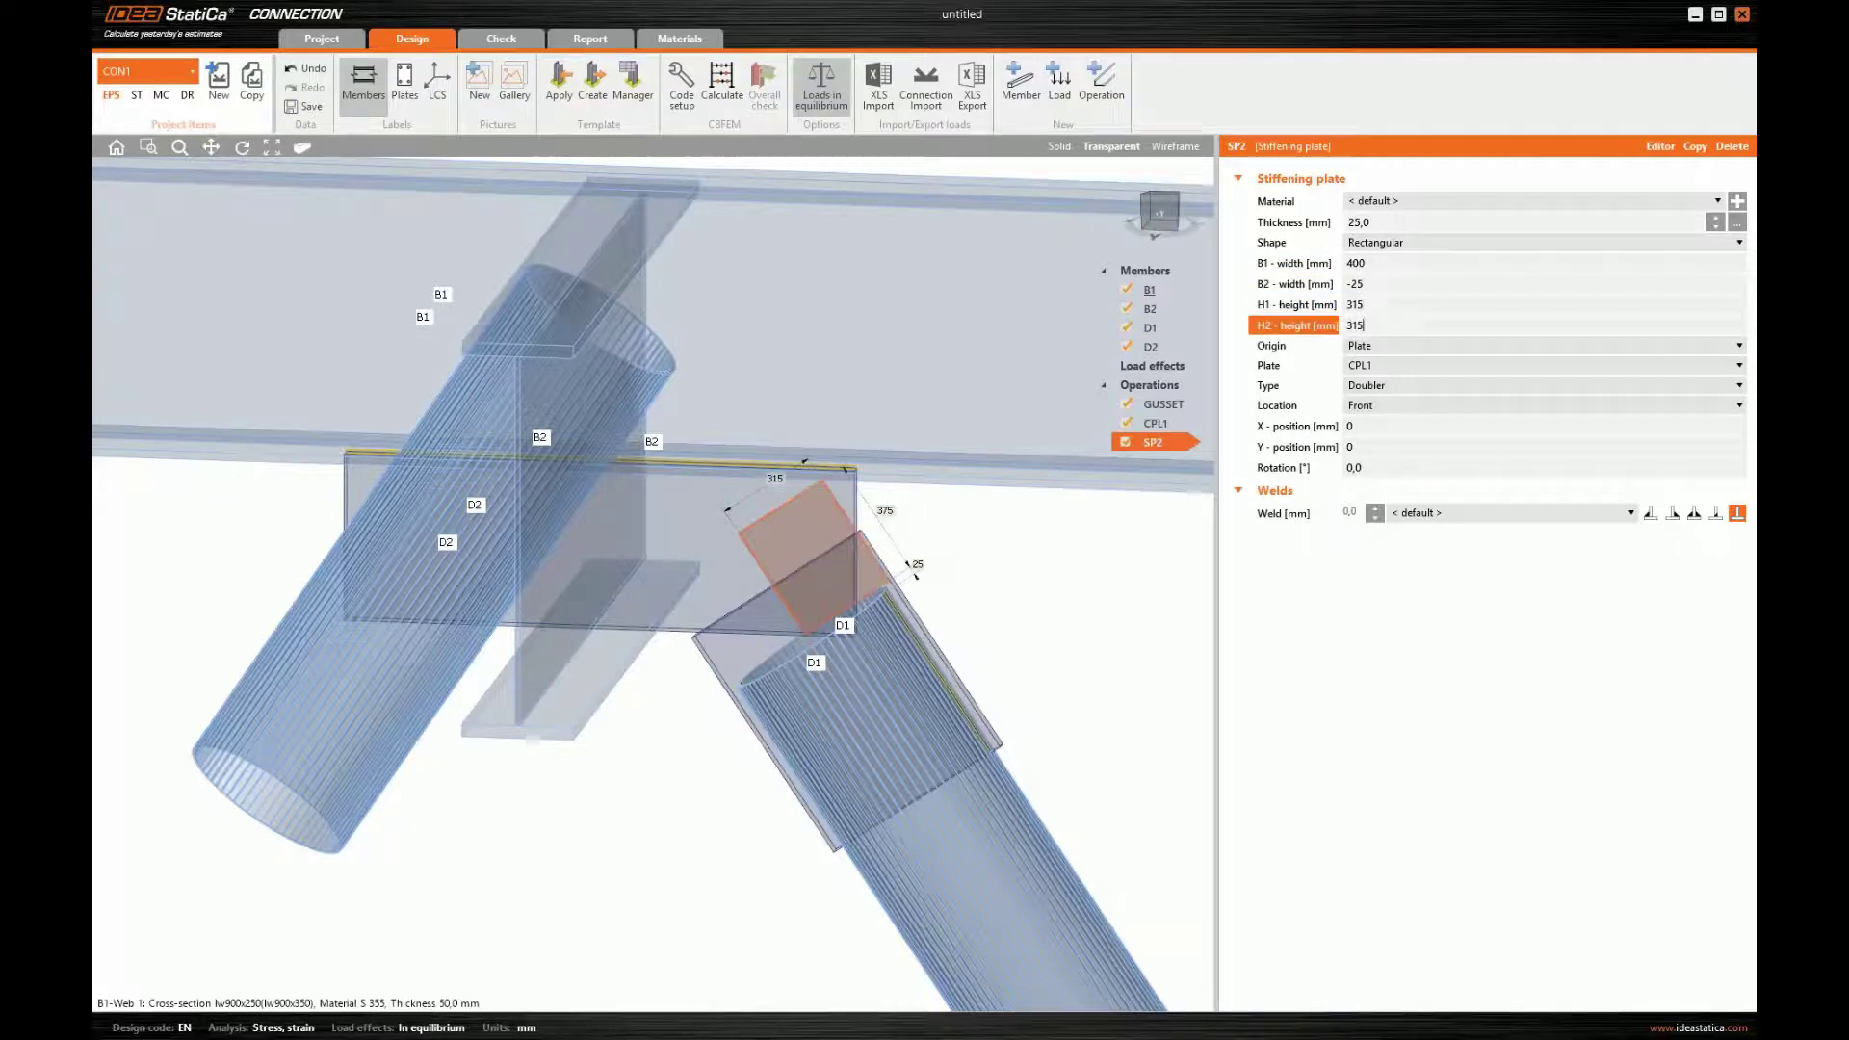
key(Tab)
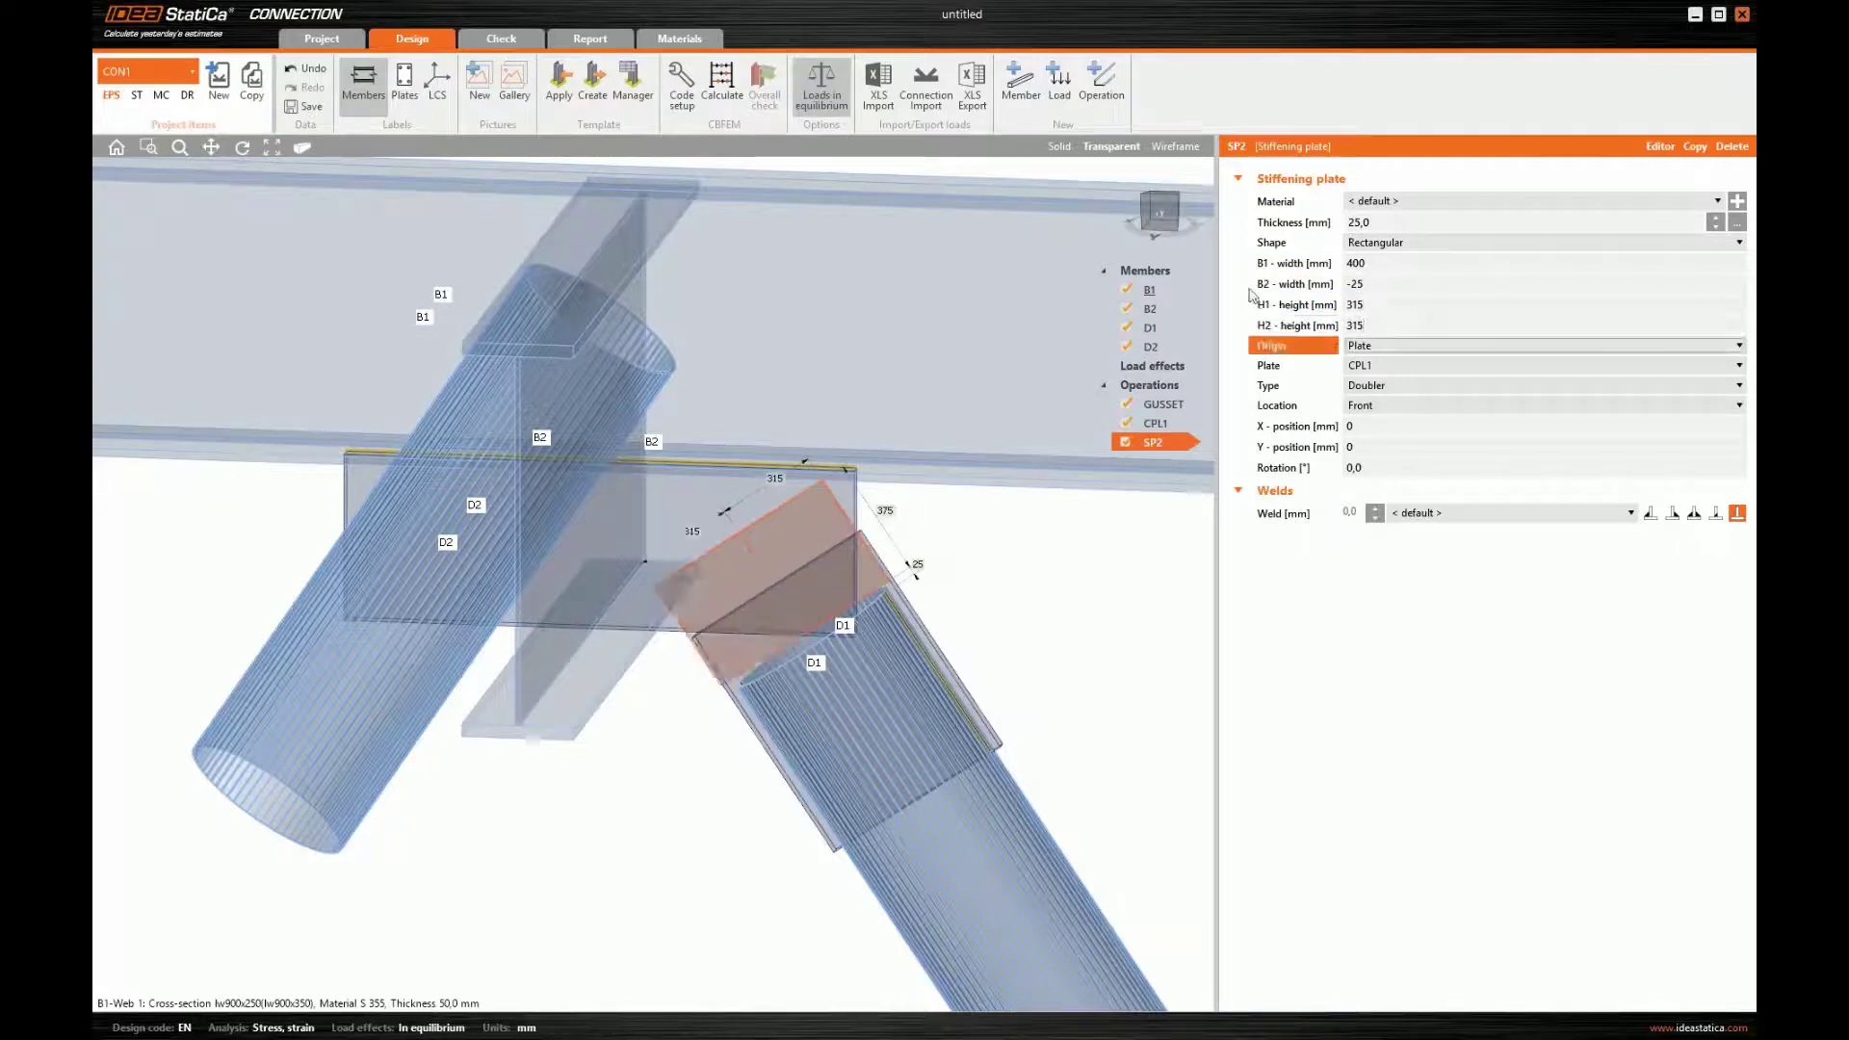
- Rename the doubler plate operation as CPL-DBLF
right_click(1160, 442)
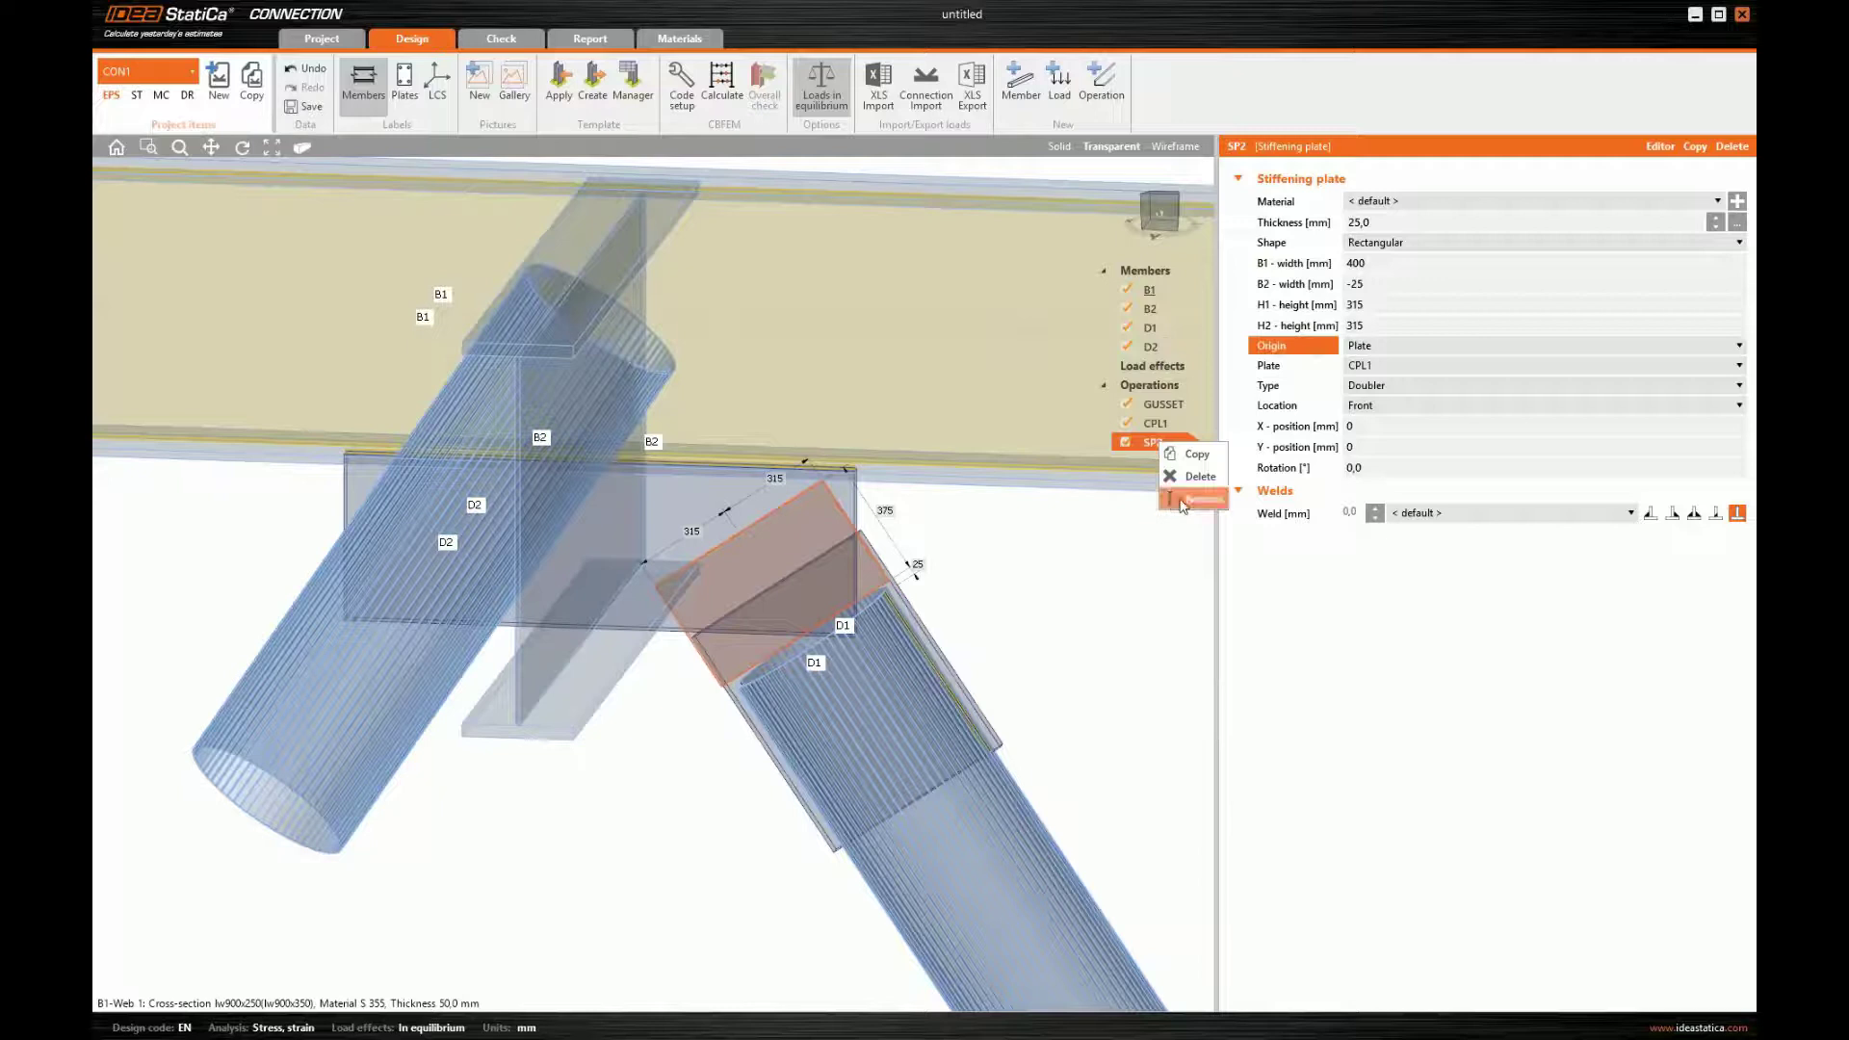
click(1181, 502)
text(CP)
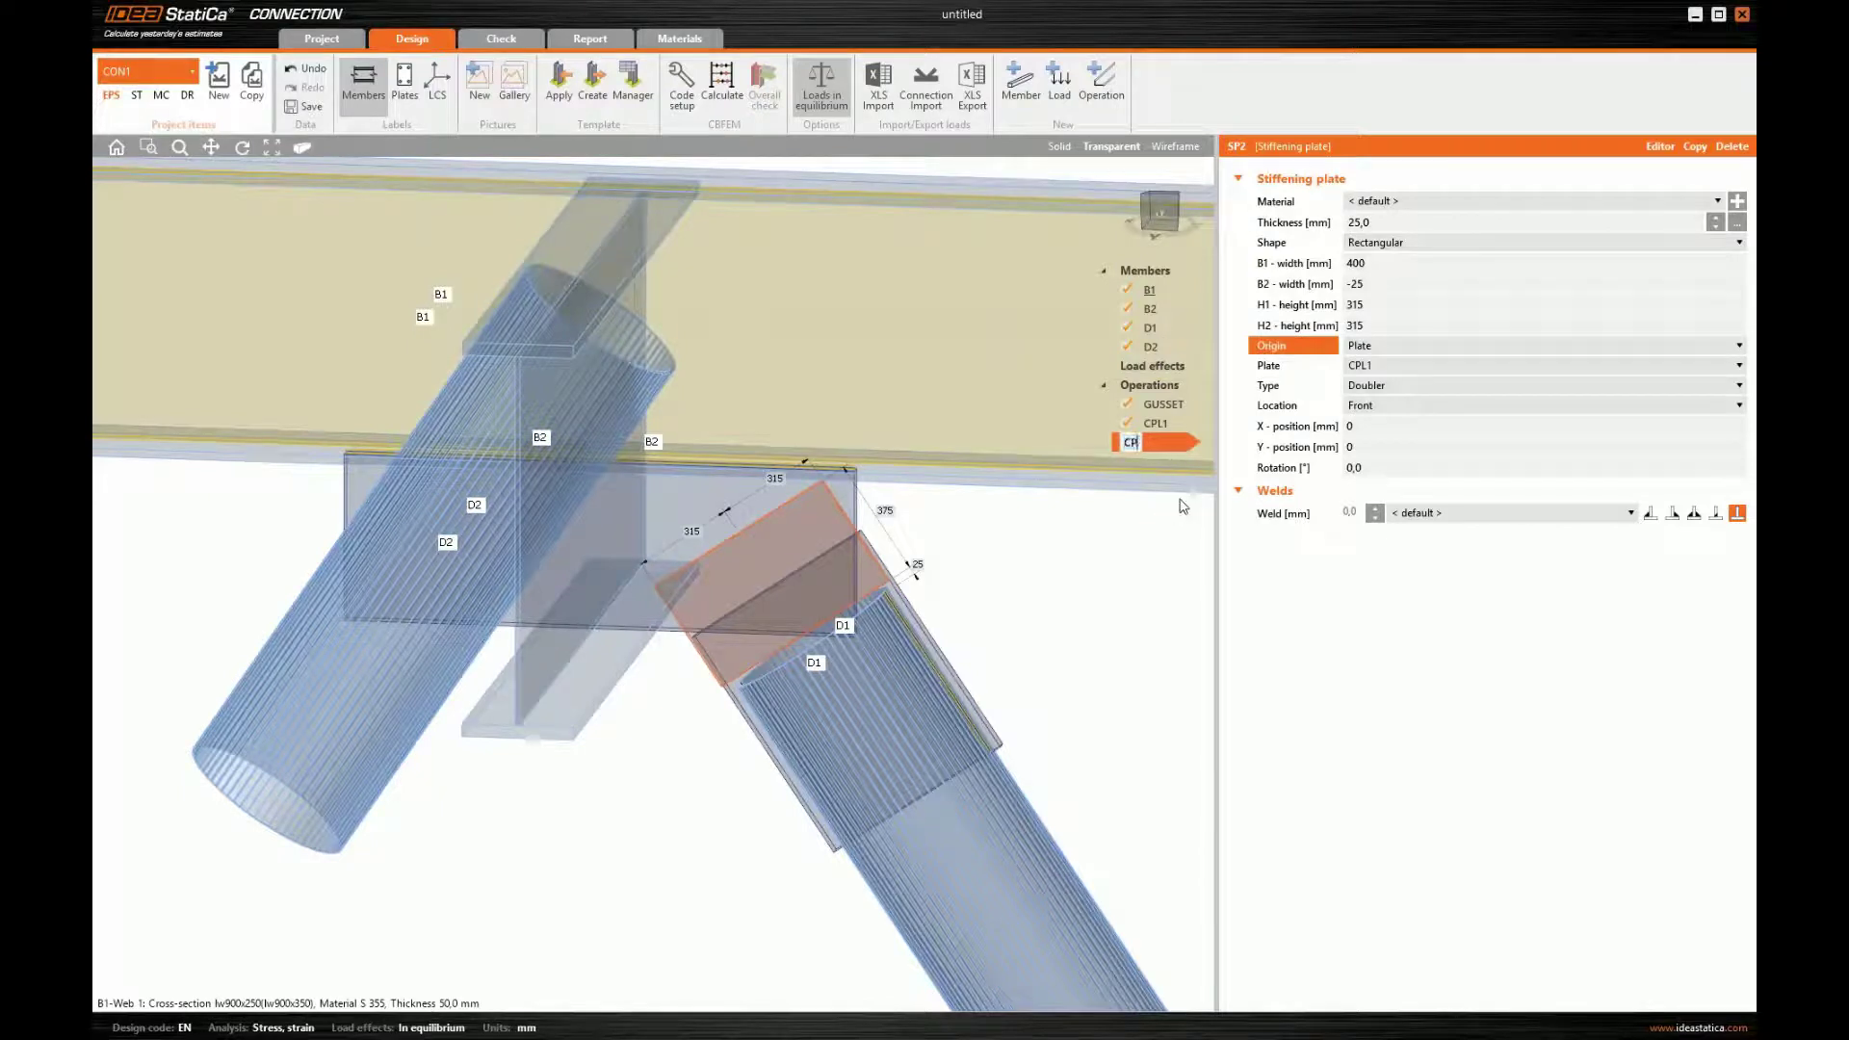
text(L-DBLF)
key(Return)
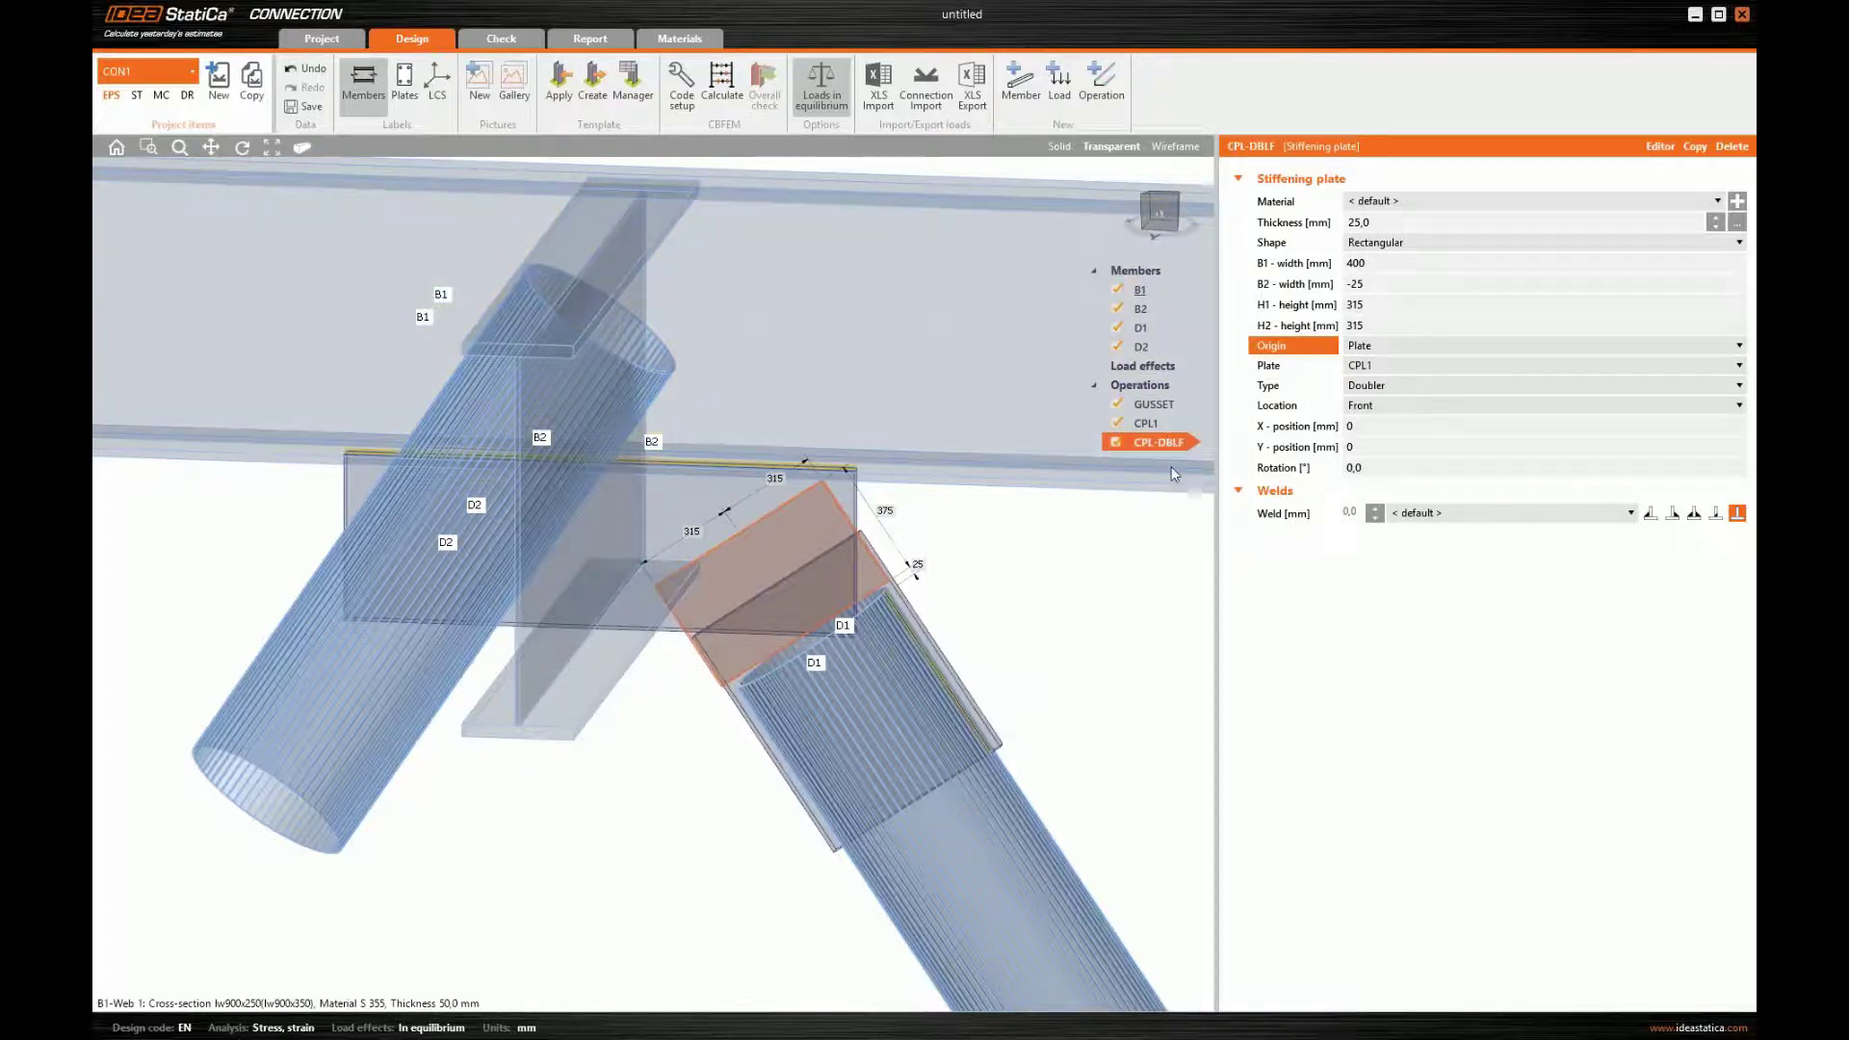
- Copy the CPL-DBLF doubler and set the copy's location to Rear
right_click(1171, 466)
click(1183, 458)
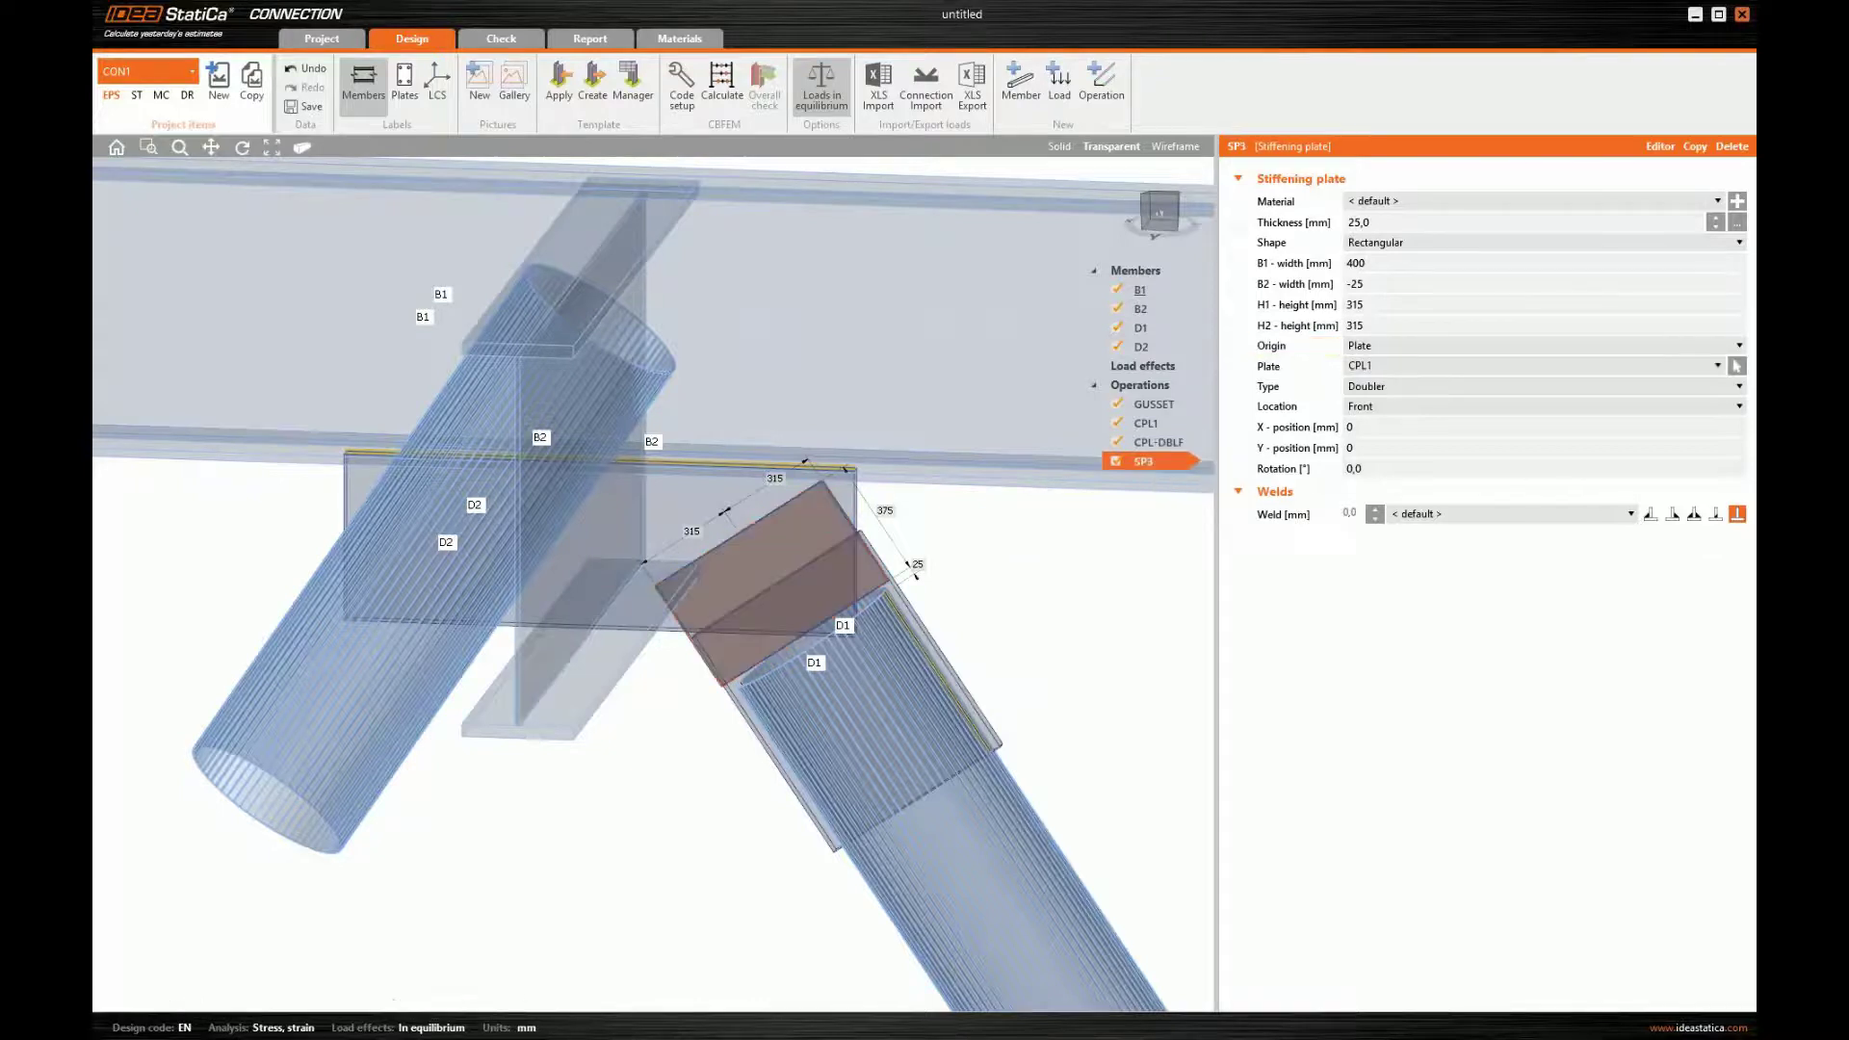
click(1380, 409)
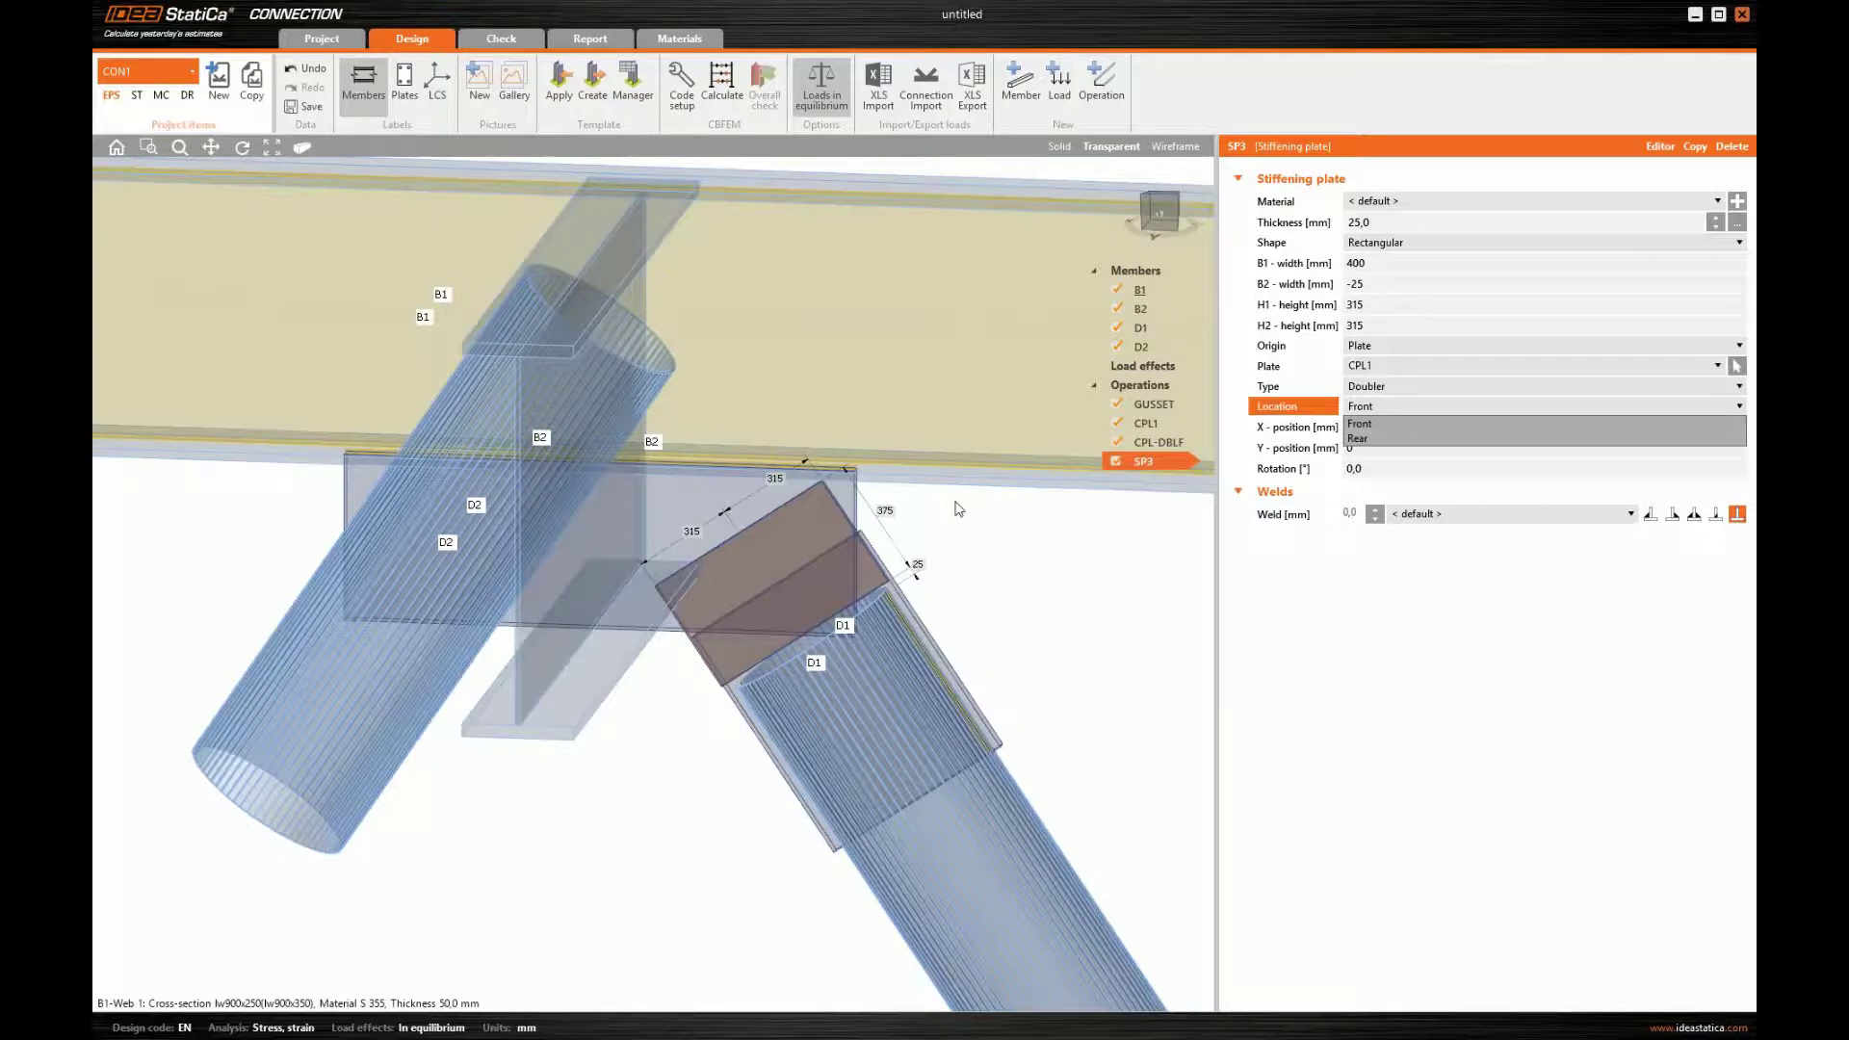
click(1373, 440)
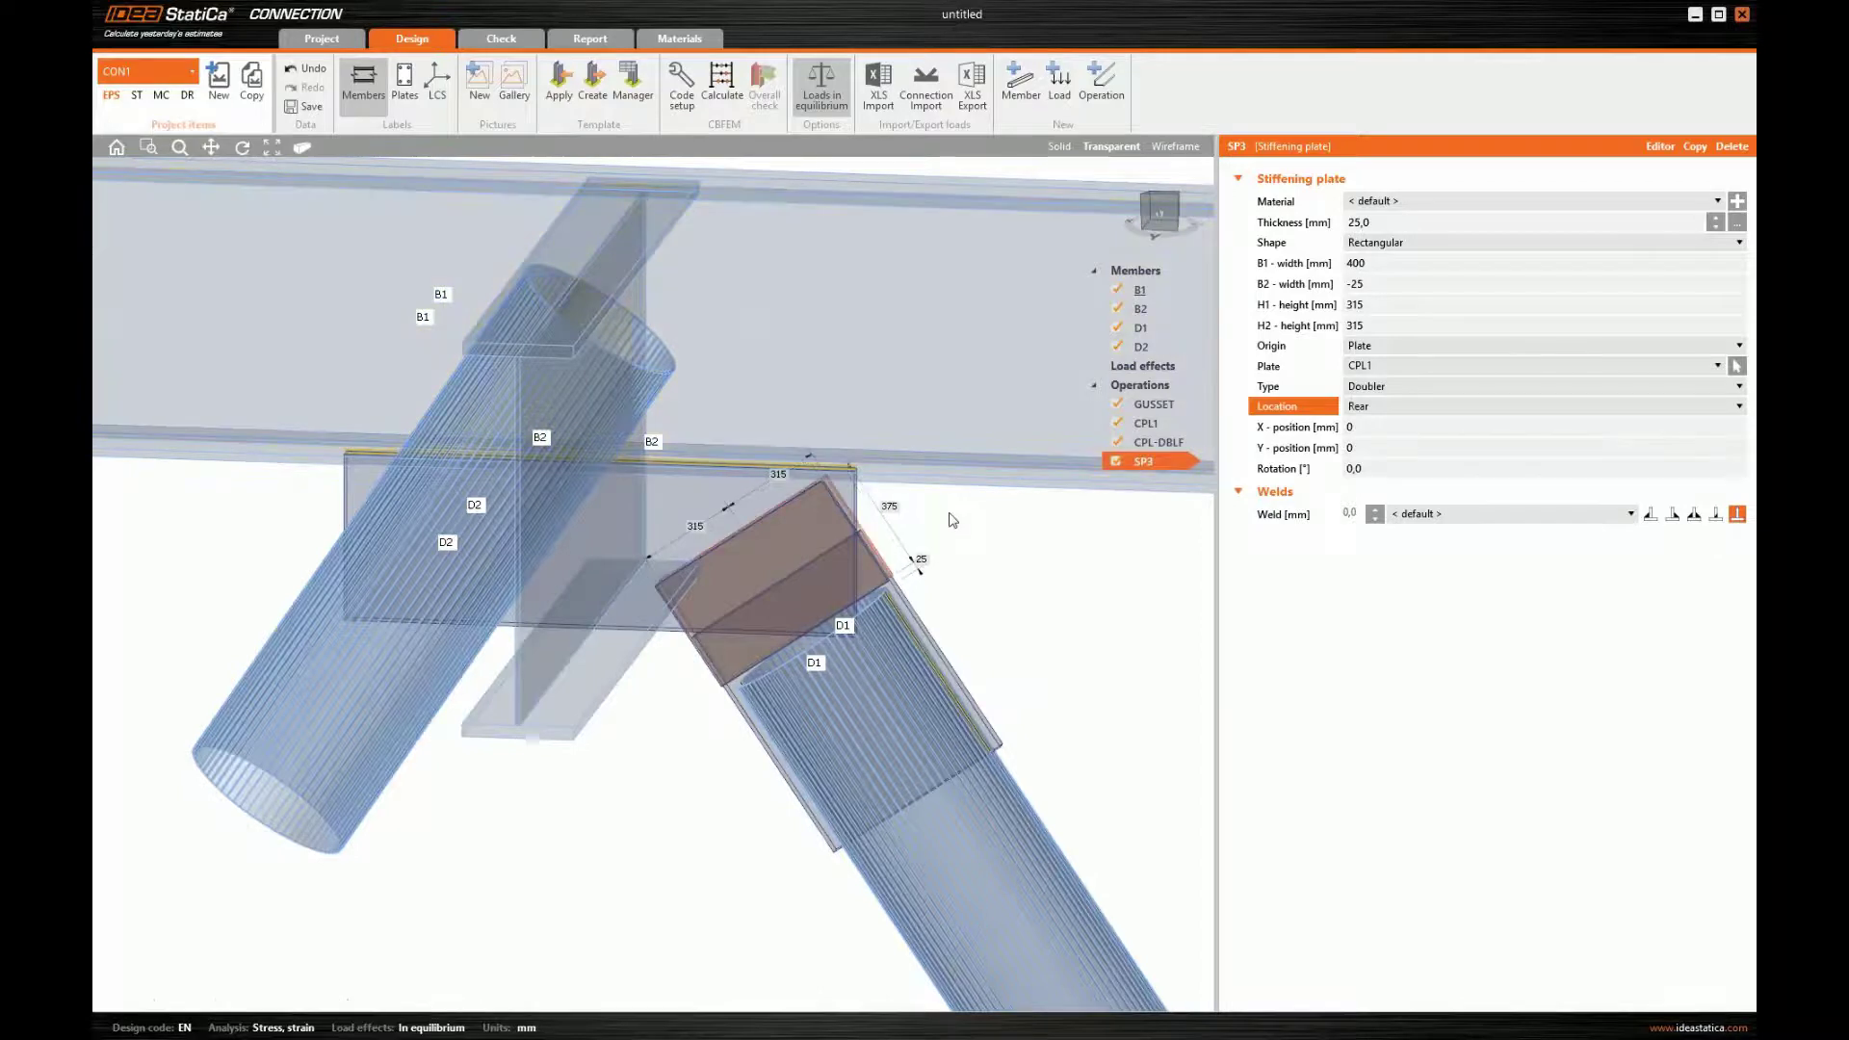
click(1160, 216)
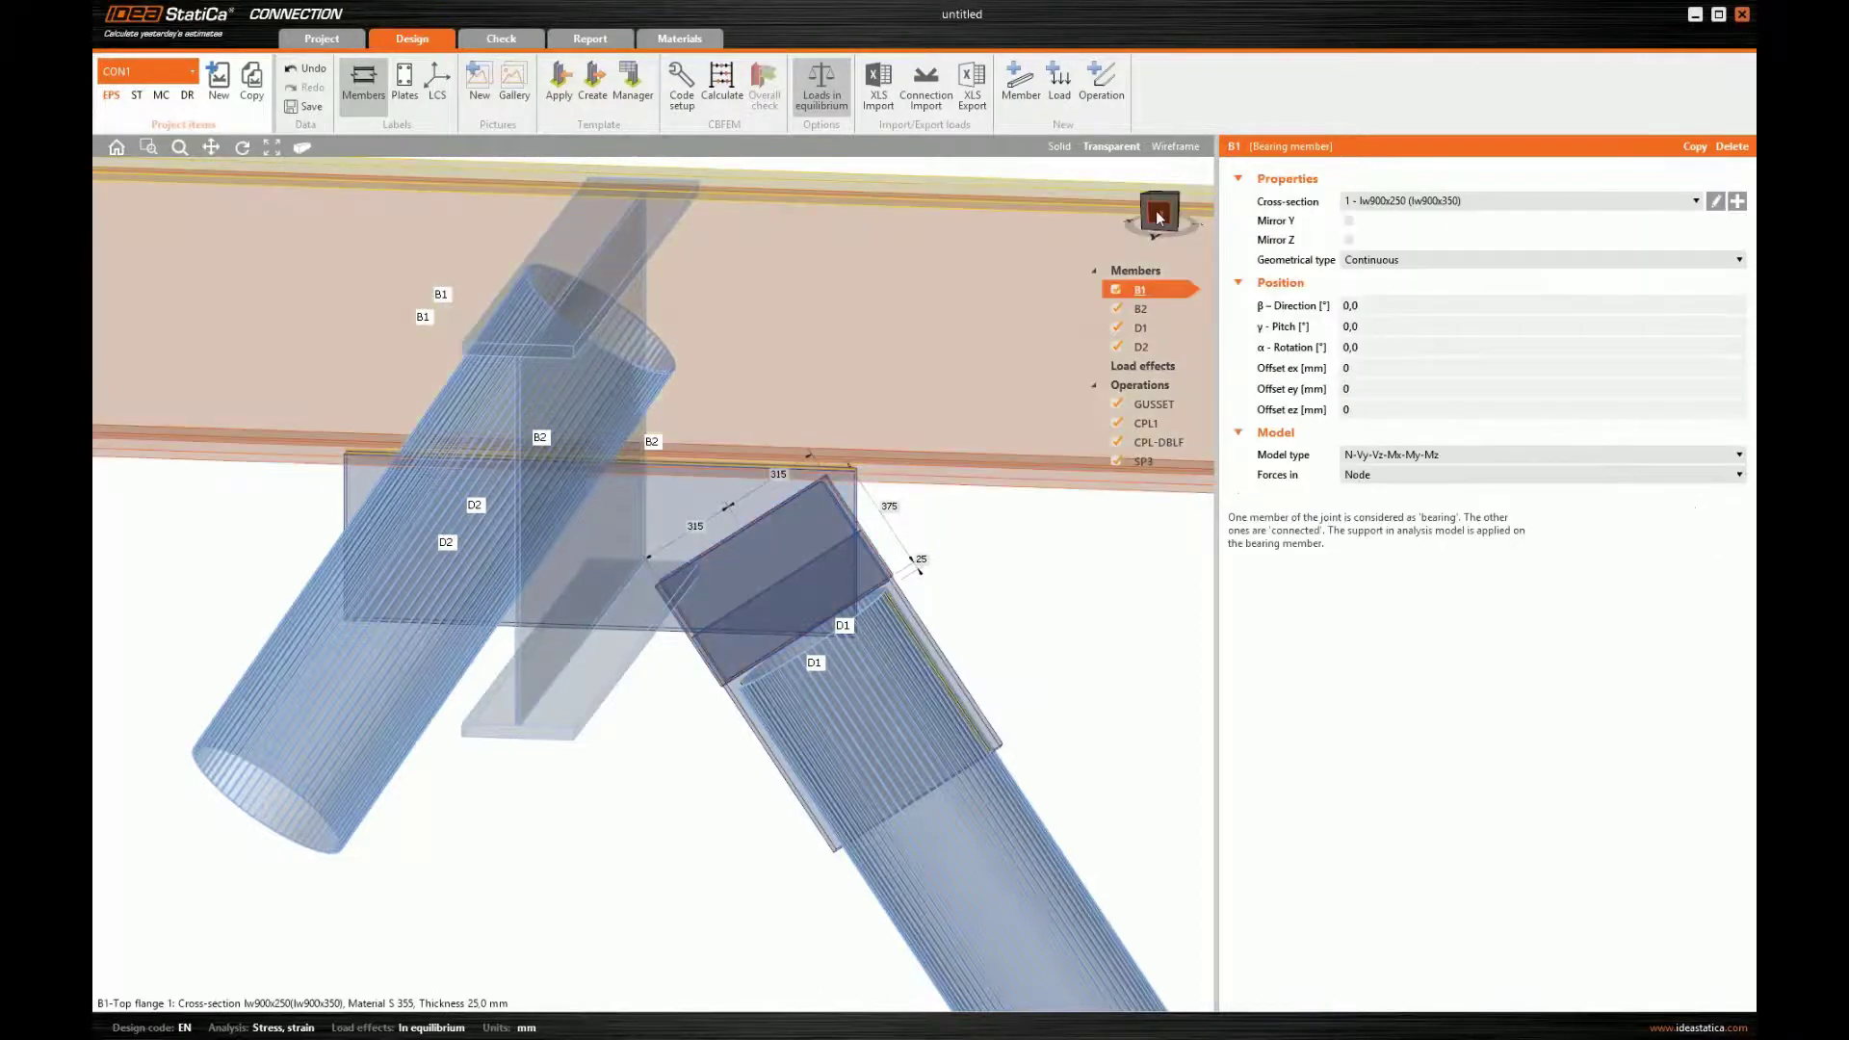
- Rename the copied rear doubler operation as CPL-DBLR
middle_drag(1107, 472, 1039, 473)
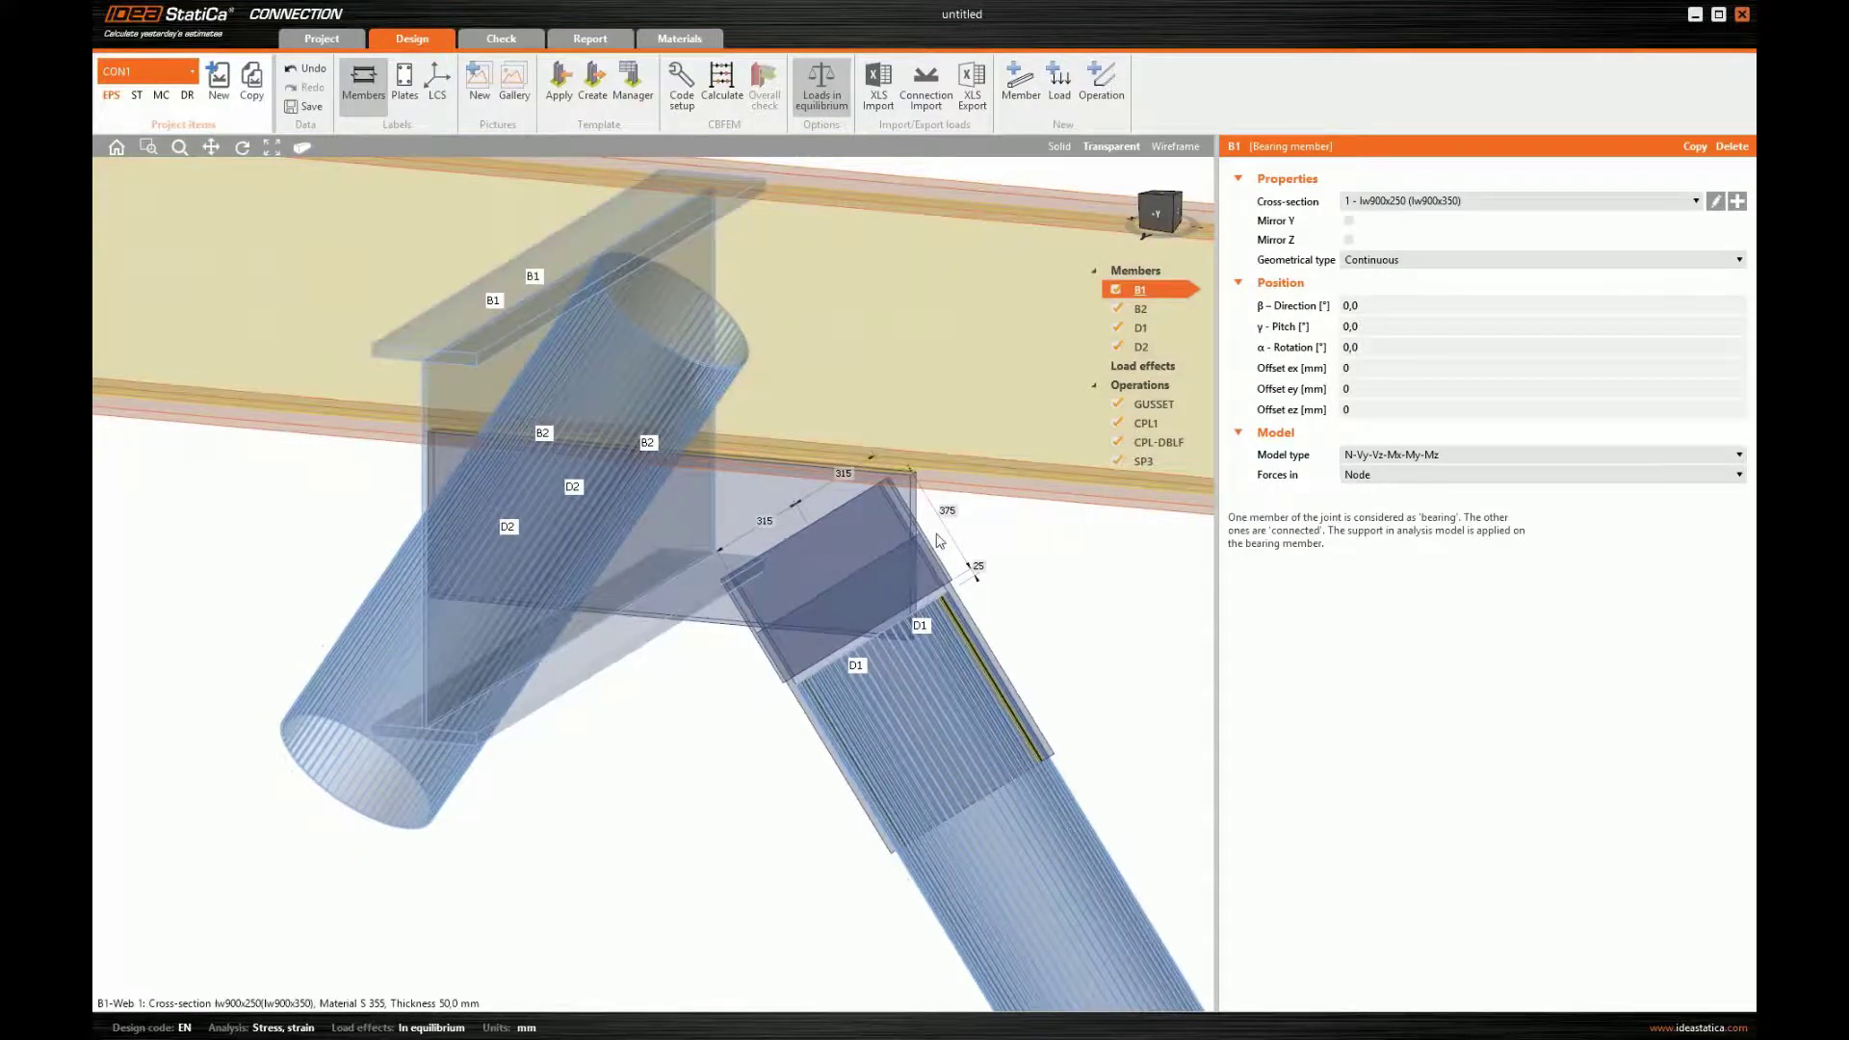
scroll(939, 541, up, 3)
right_click(1141, 462)
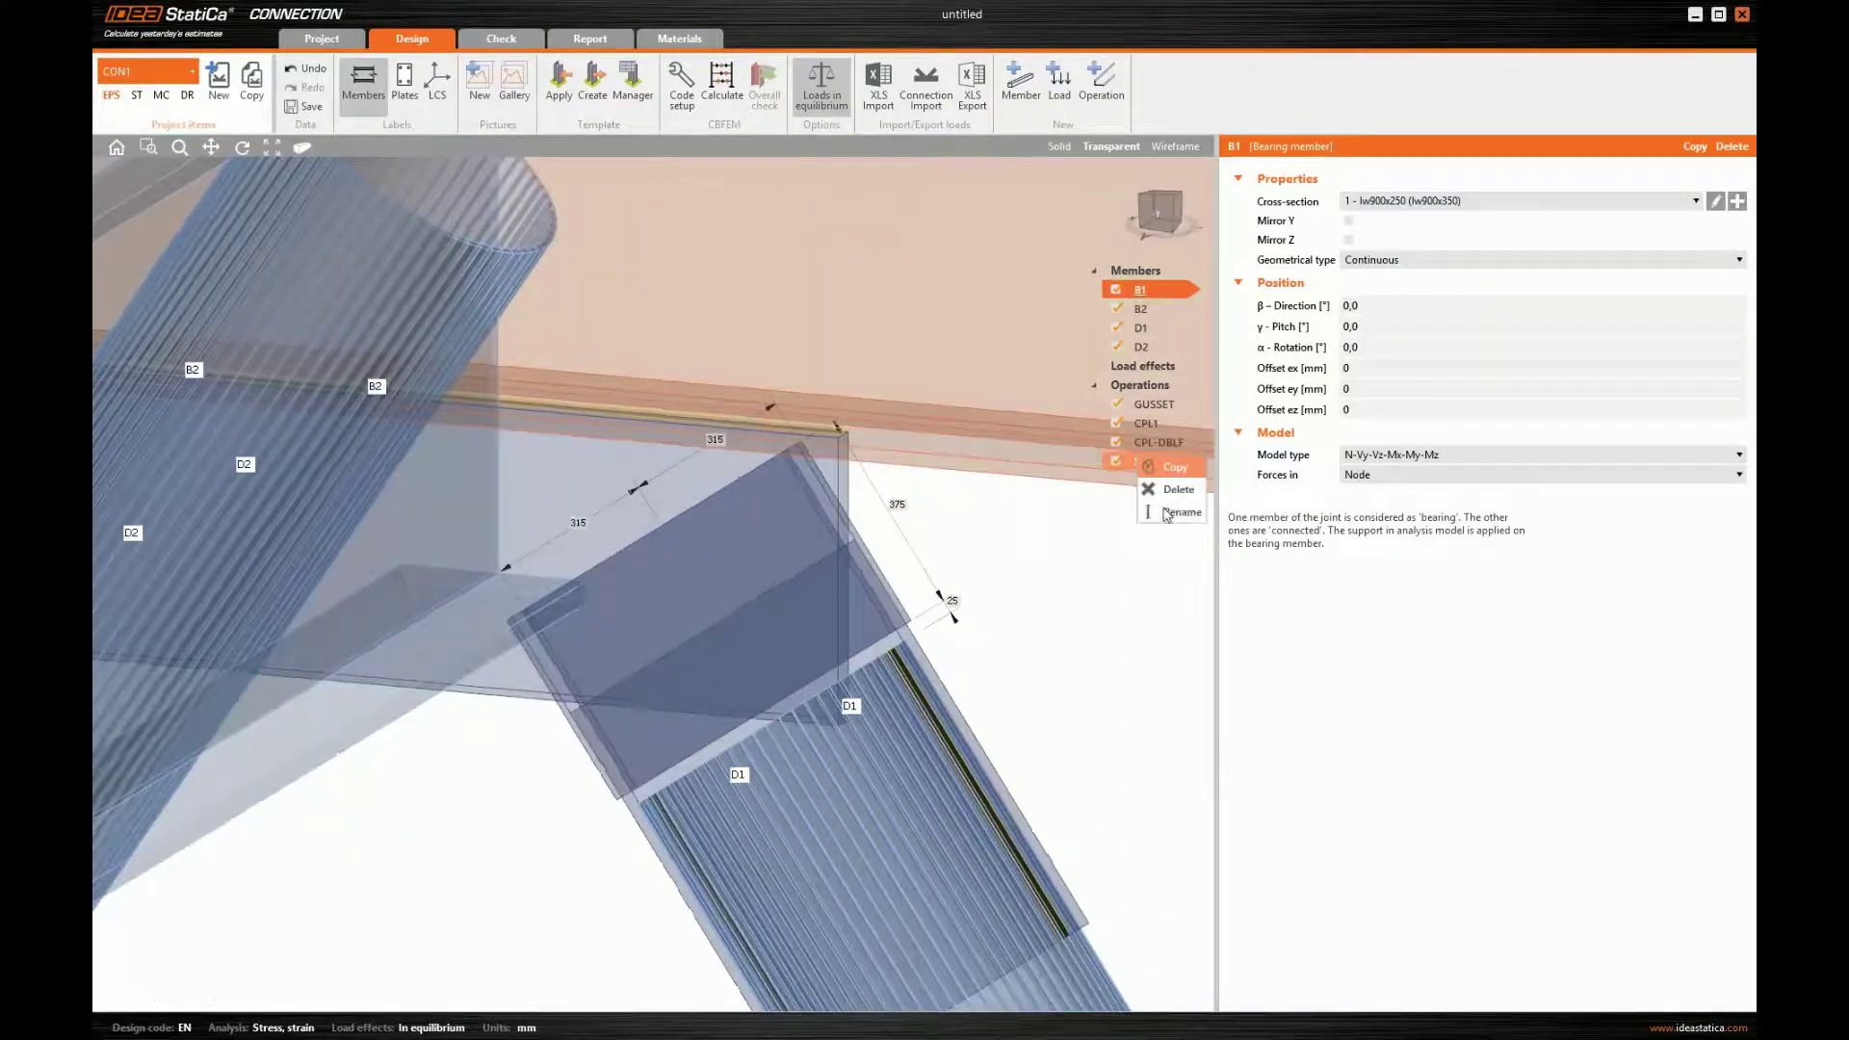
click(1177, 512)
text(CPL-DBLR)
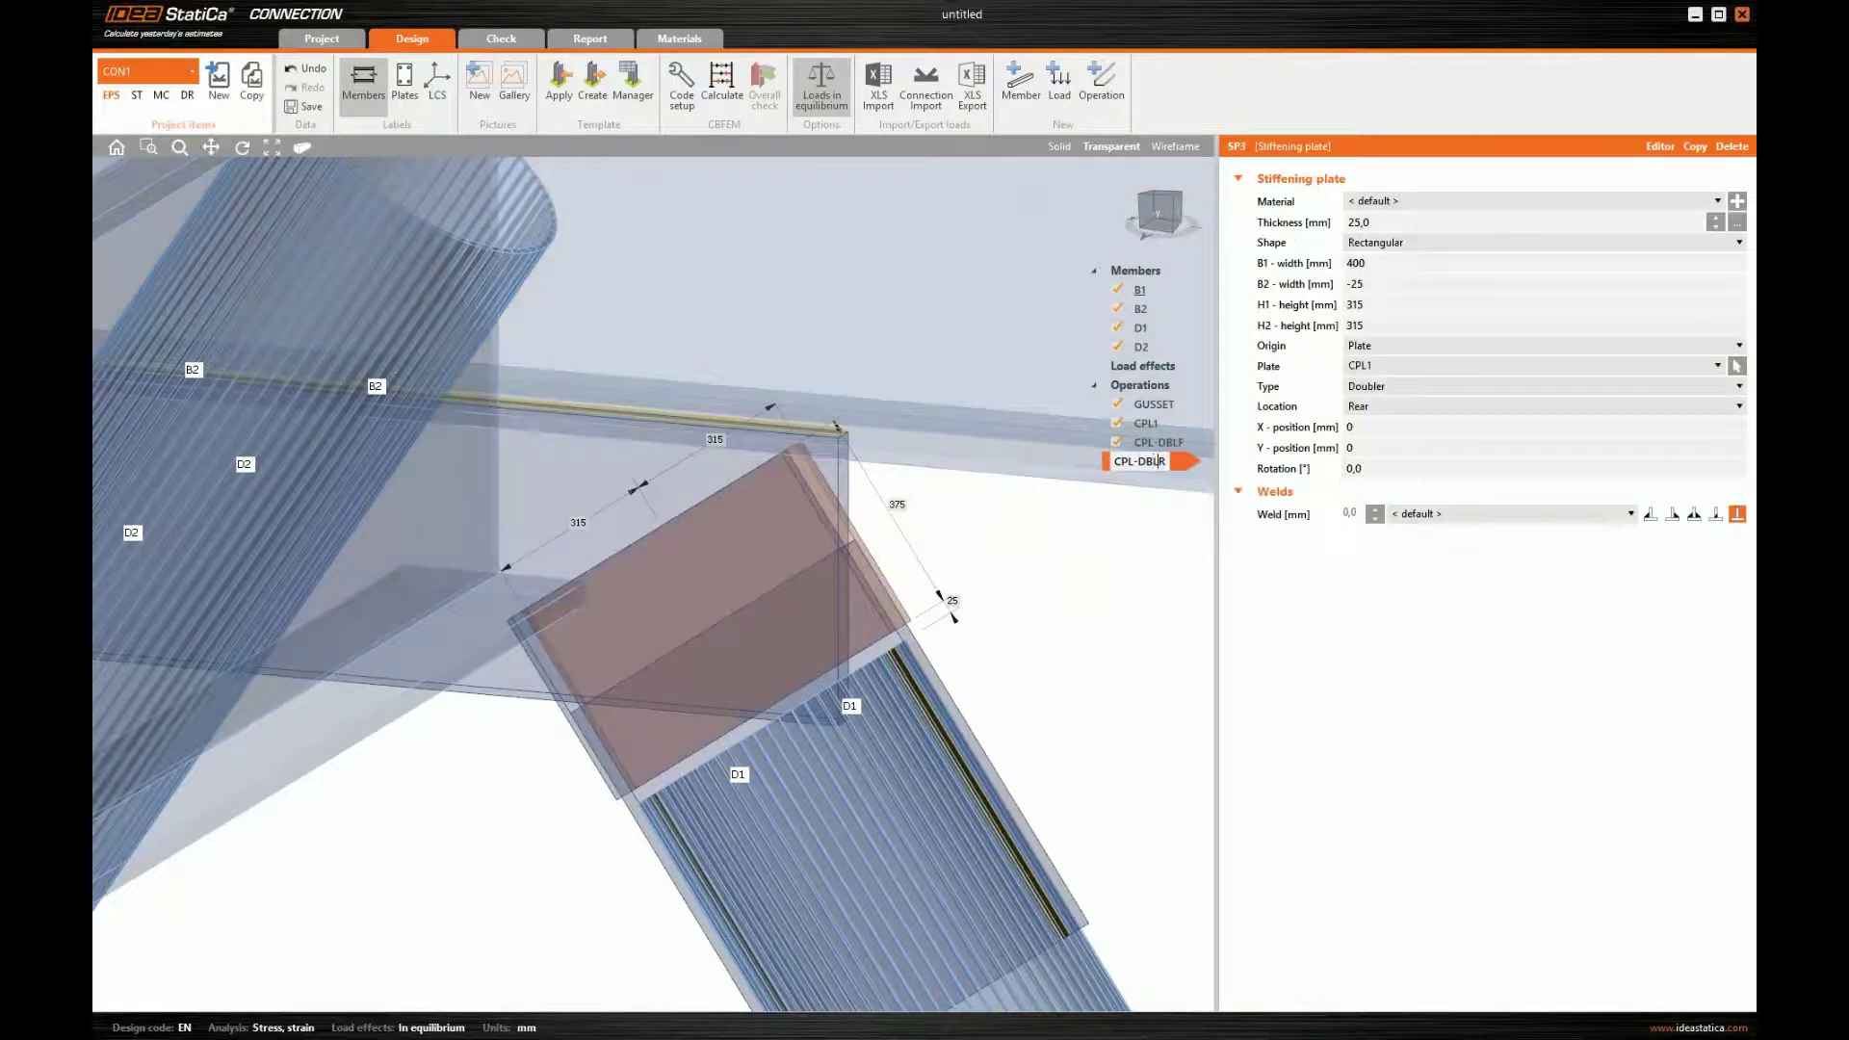
key(Return)
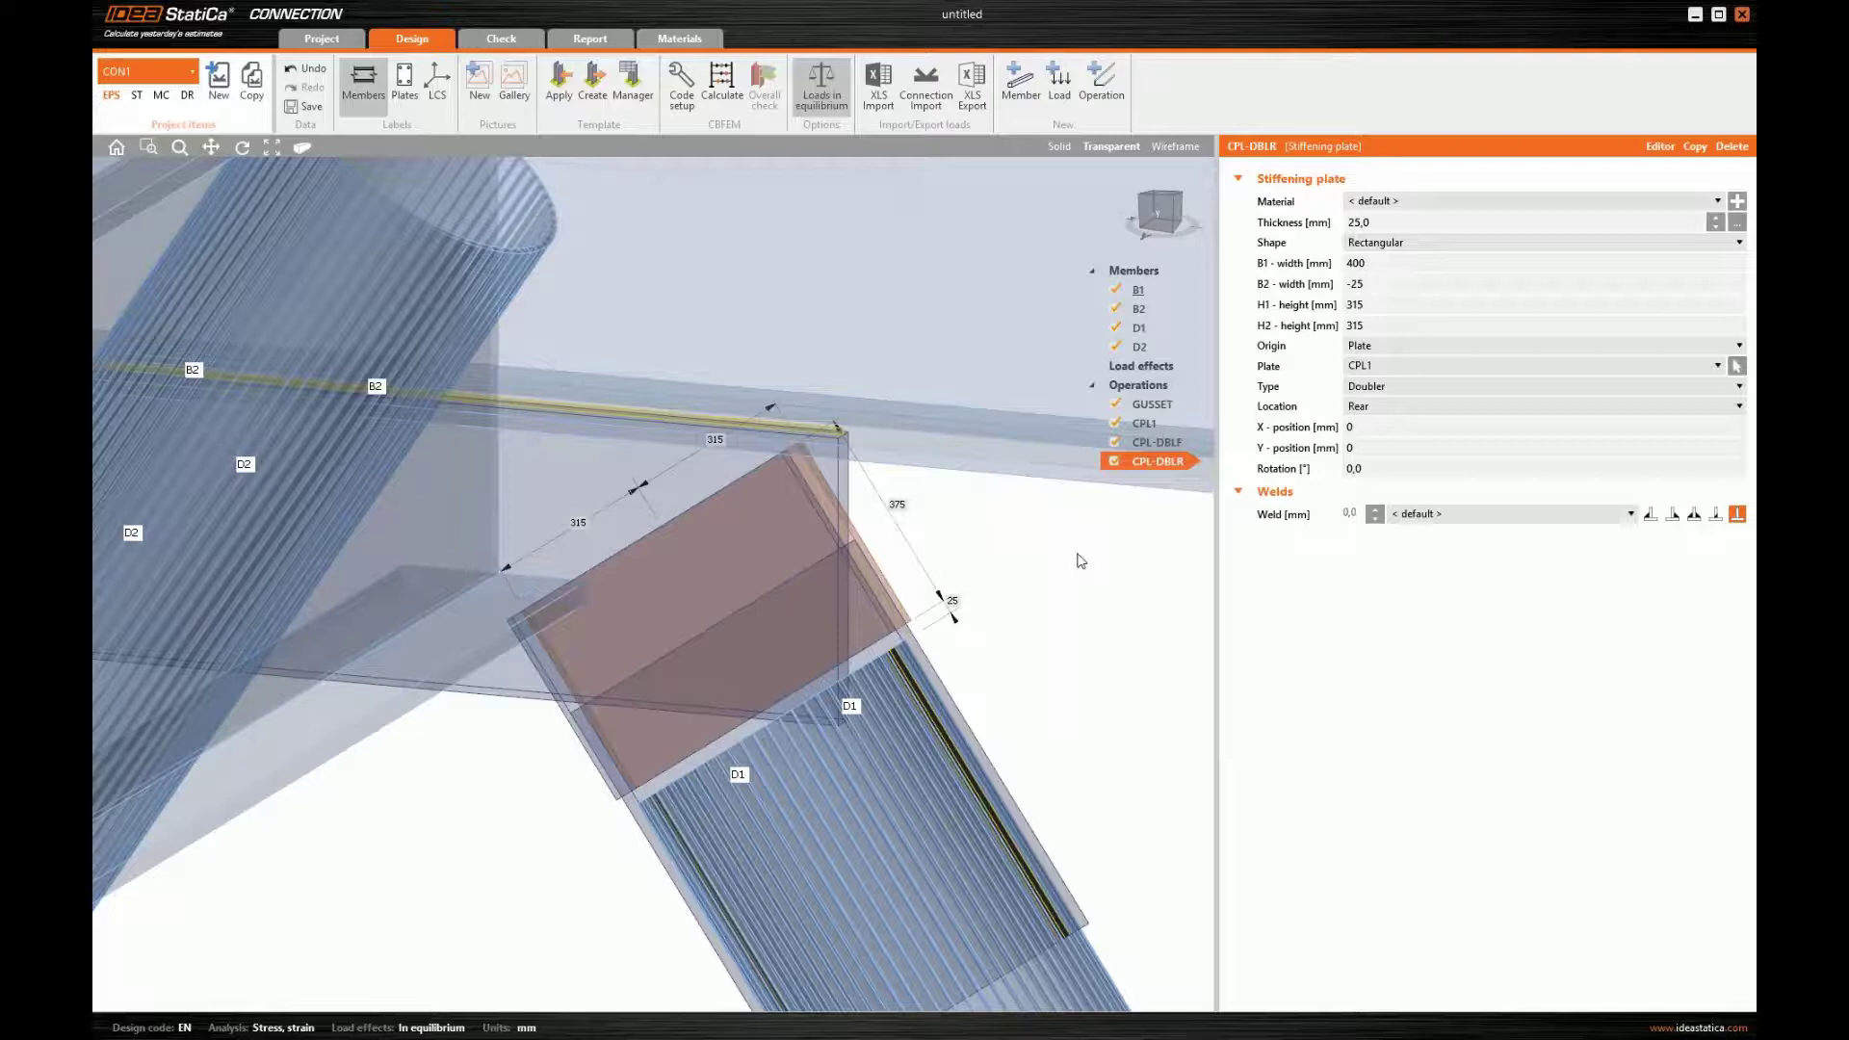
- Add a cut of plate operation that trims GUSSET by member D1
scroll(1081, 561, down, 3)
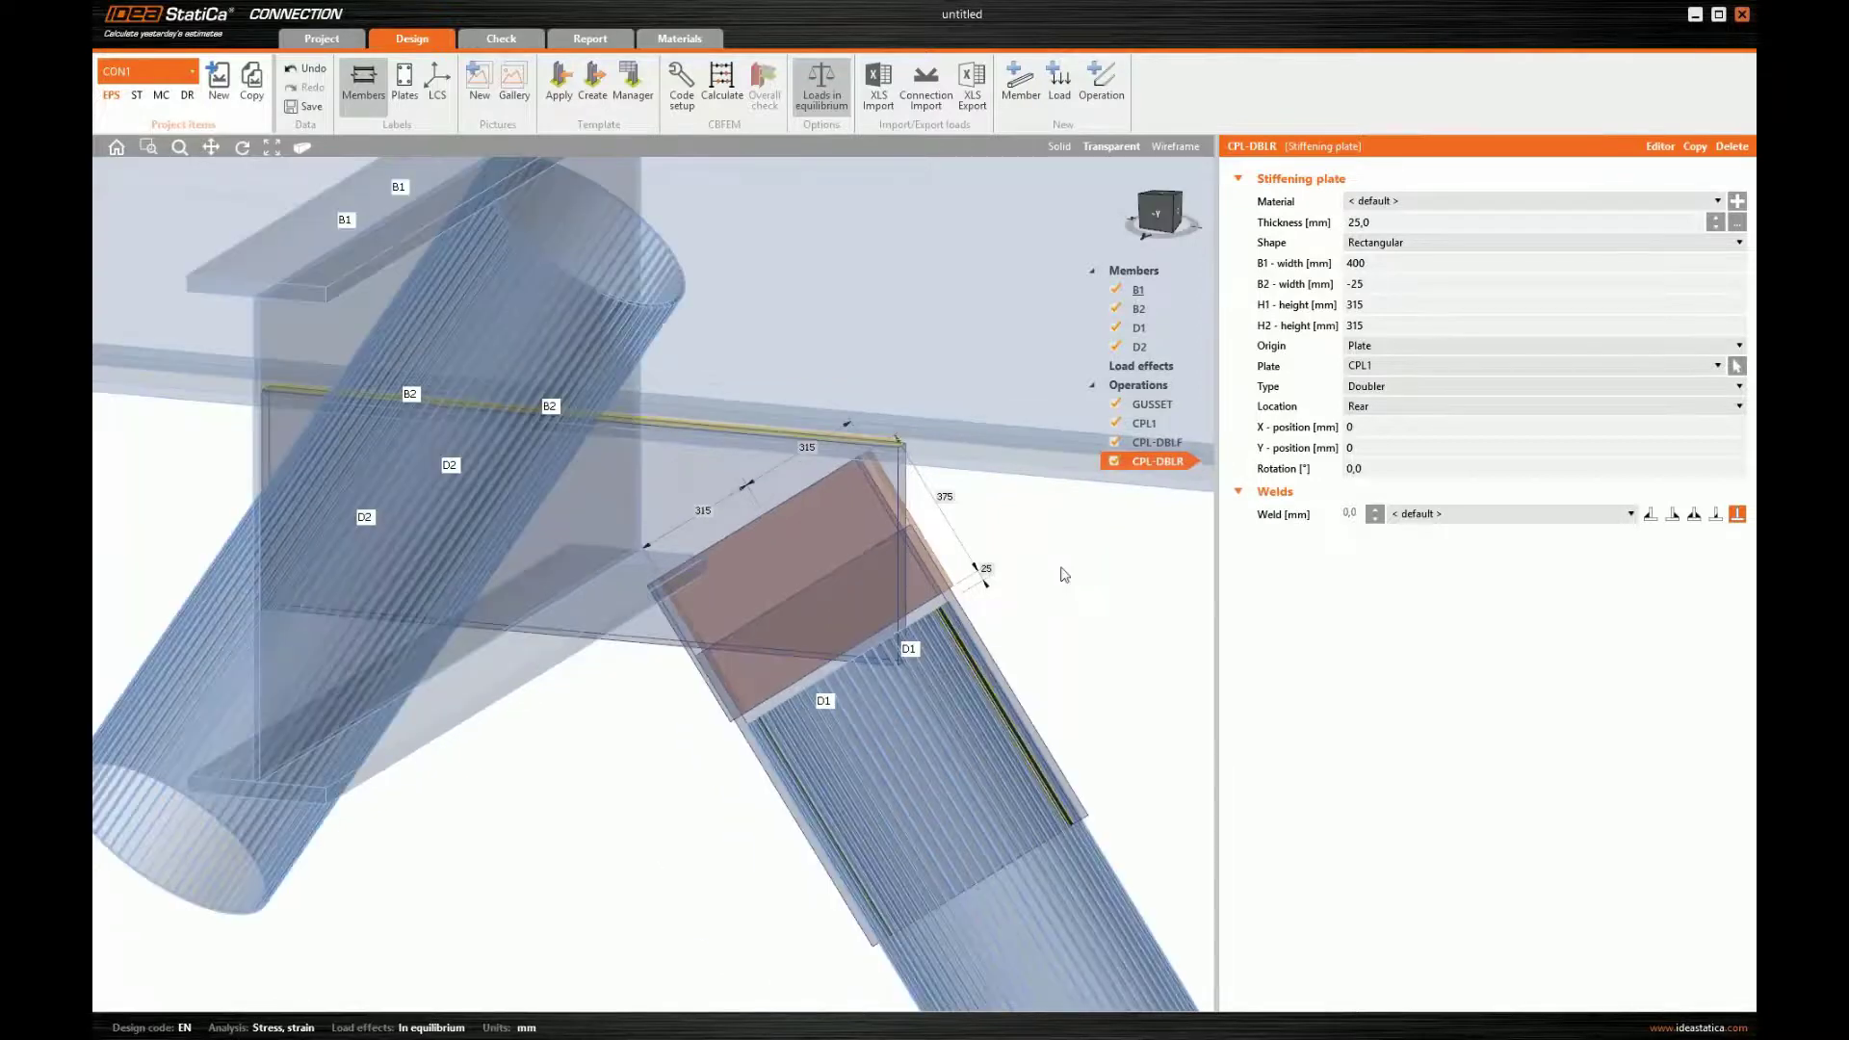
middle_drag(1060, 569, 1045, 580)
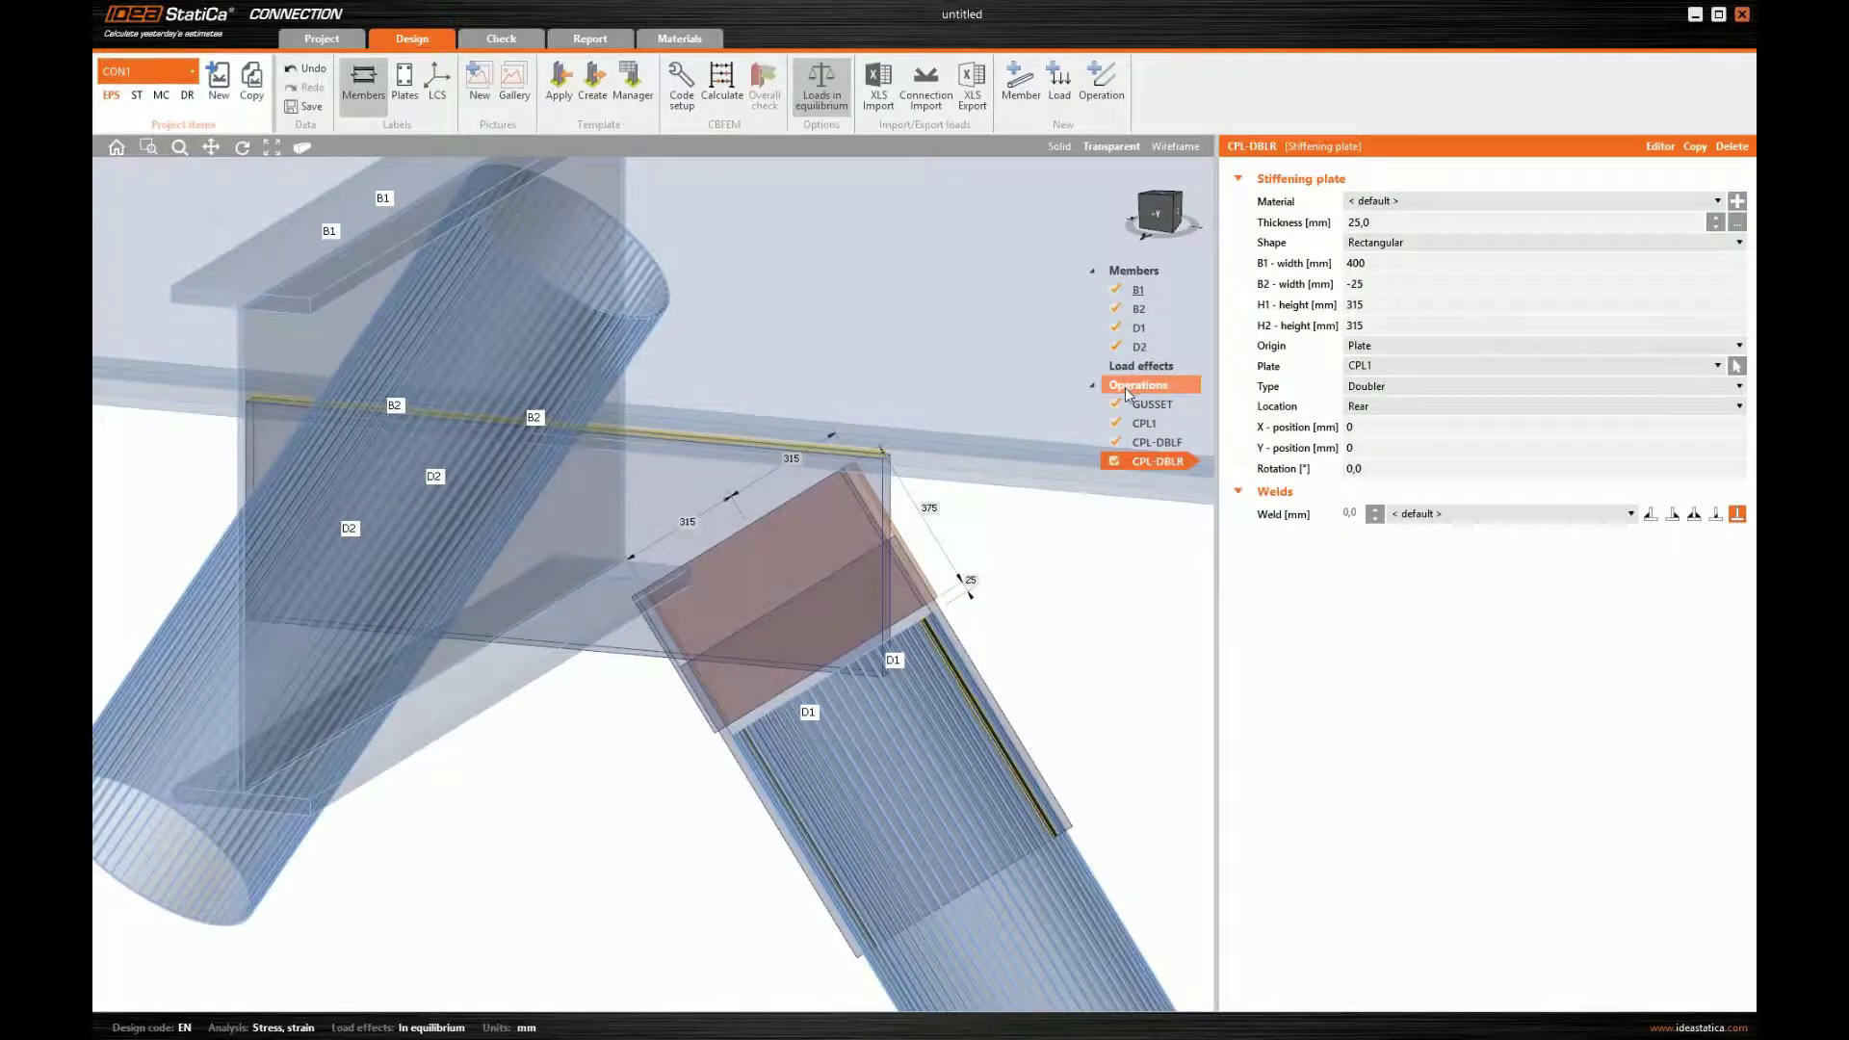
right_click(1125, 387)
click(1146, 403)
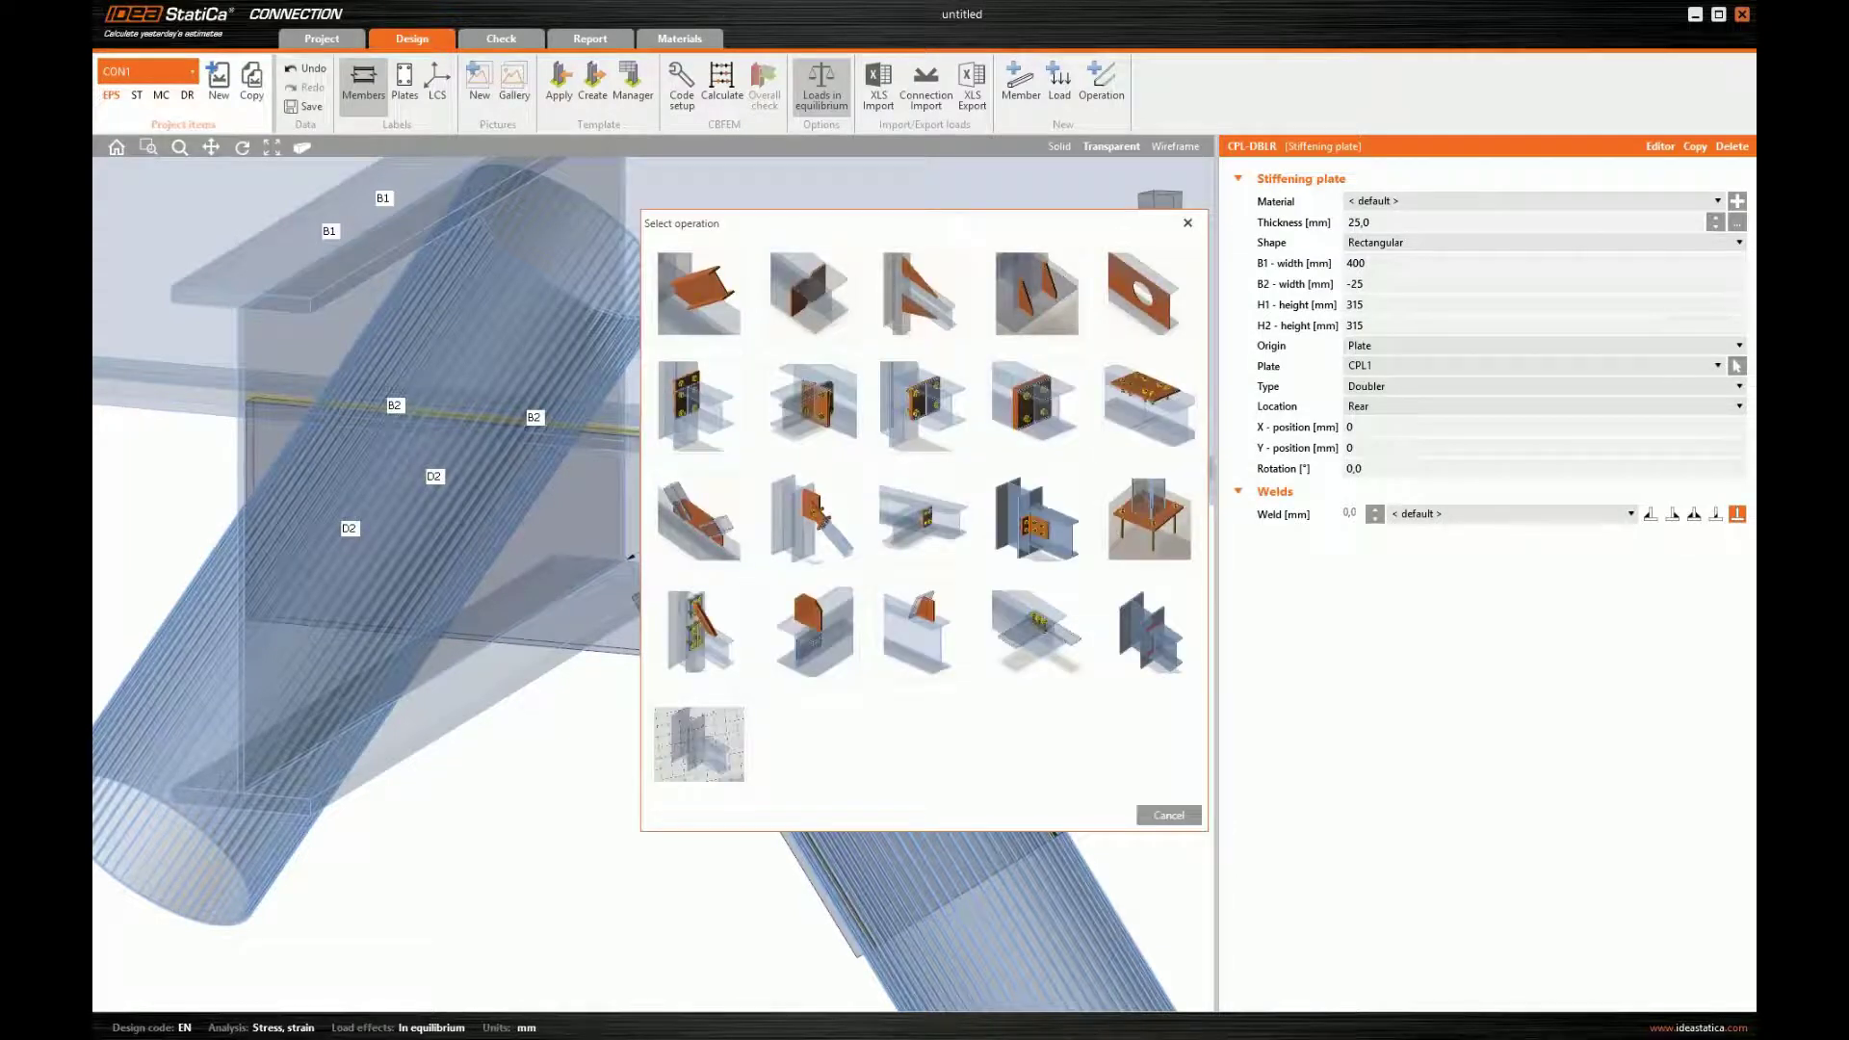
click(920, 632)
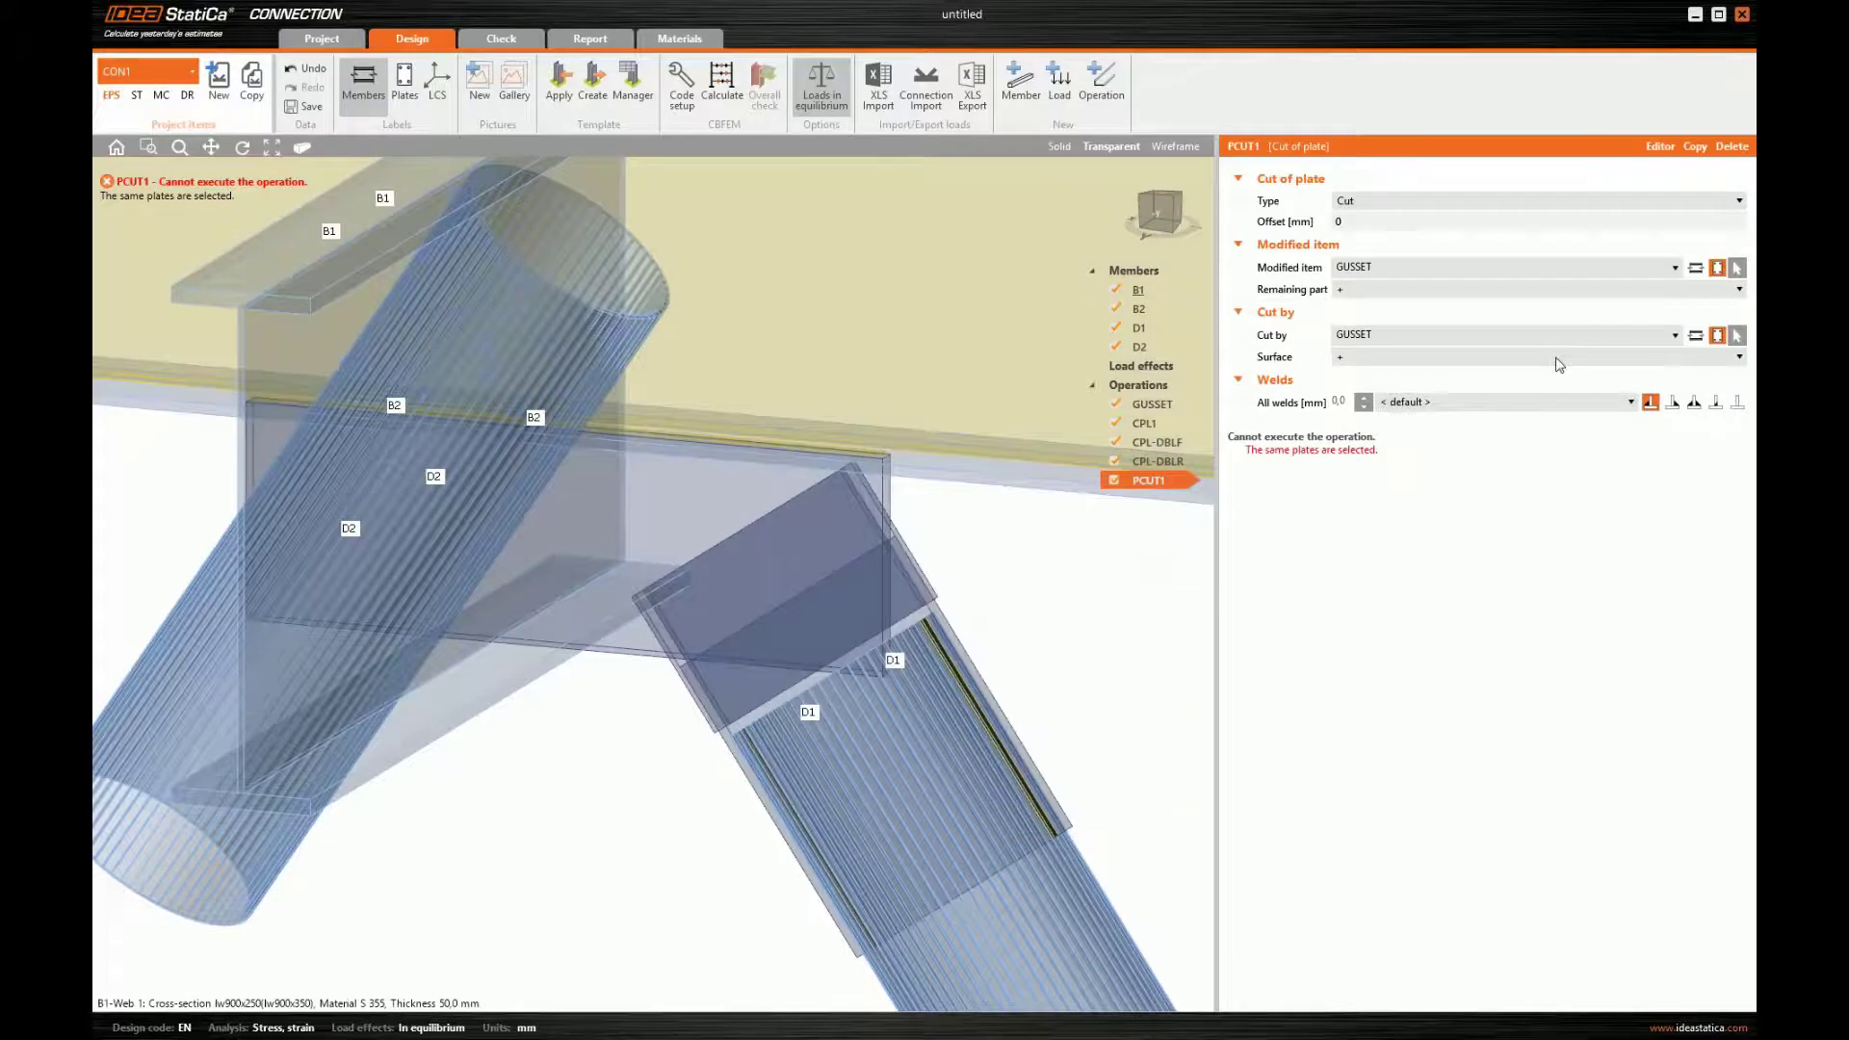
click(1699, 337)
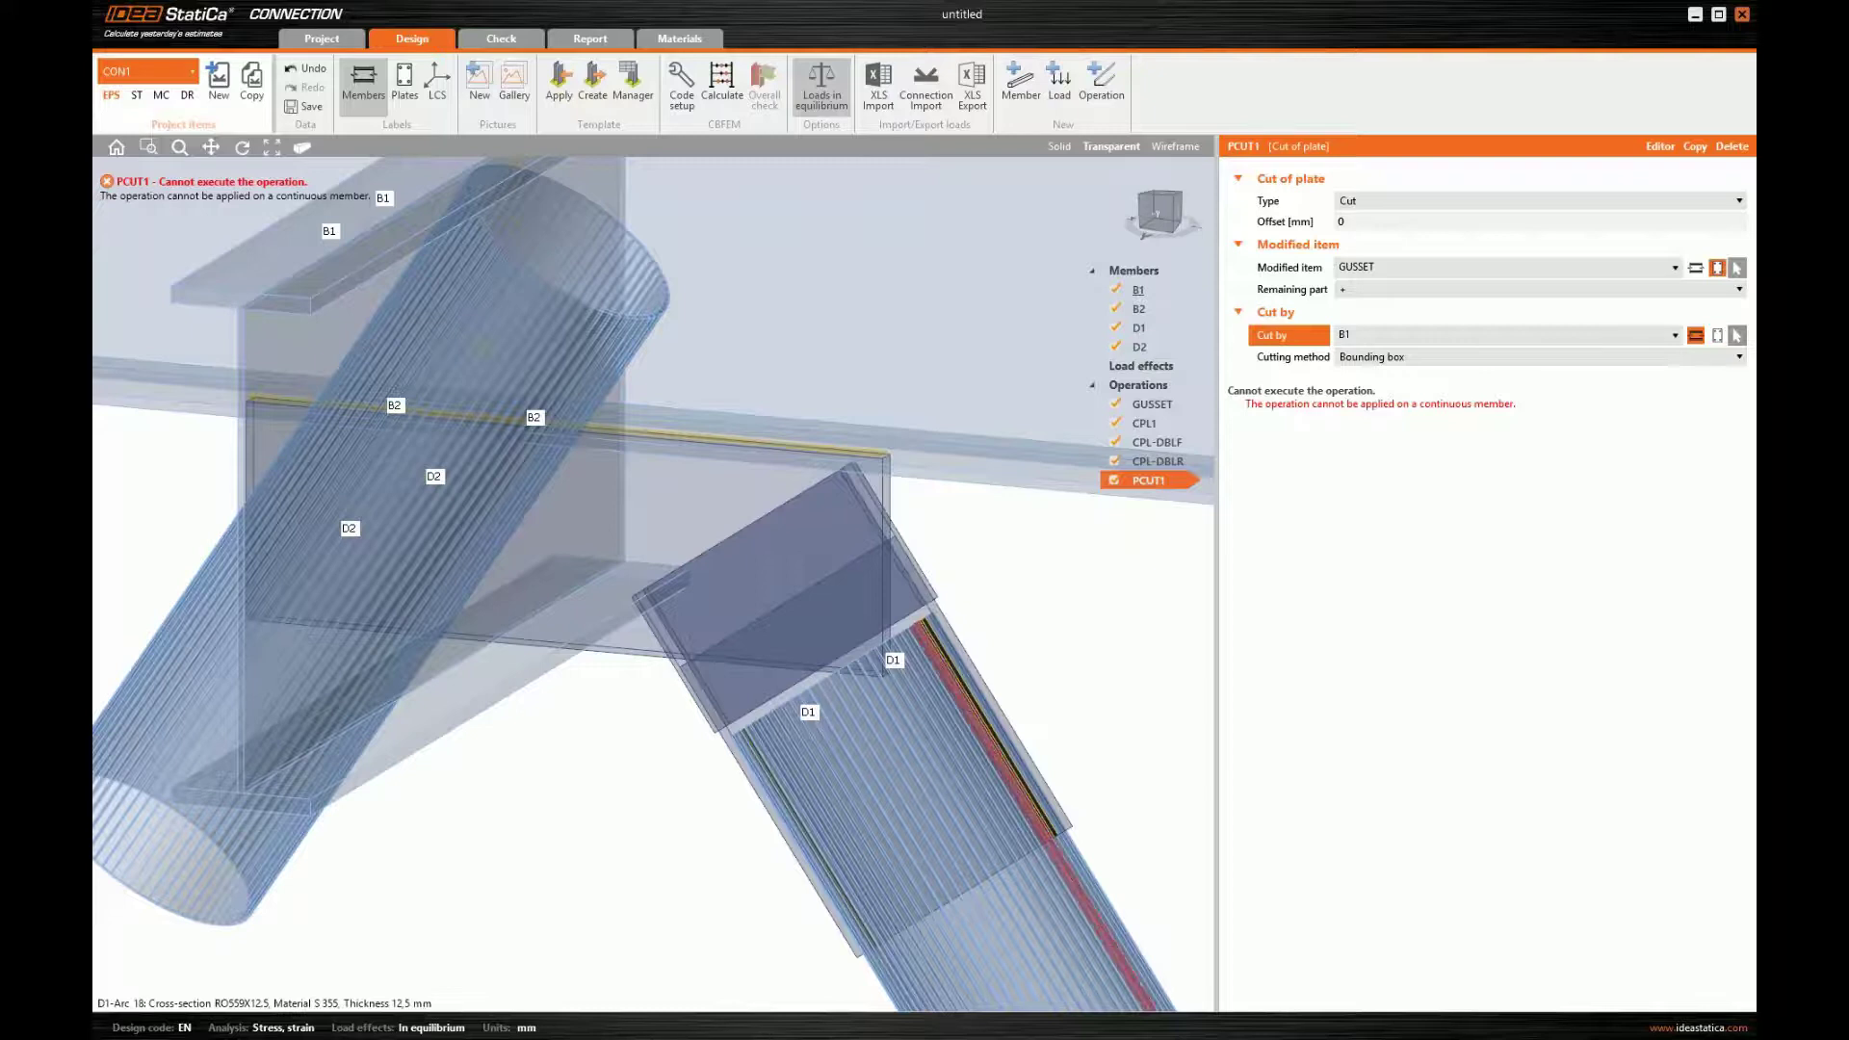
click(992, 732)
- Set the offset of the gusset cut to -225 mm
click(1345, 222)
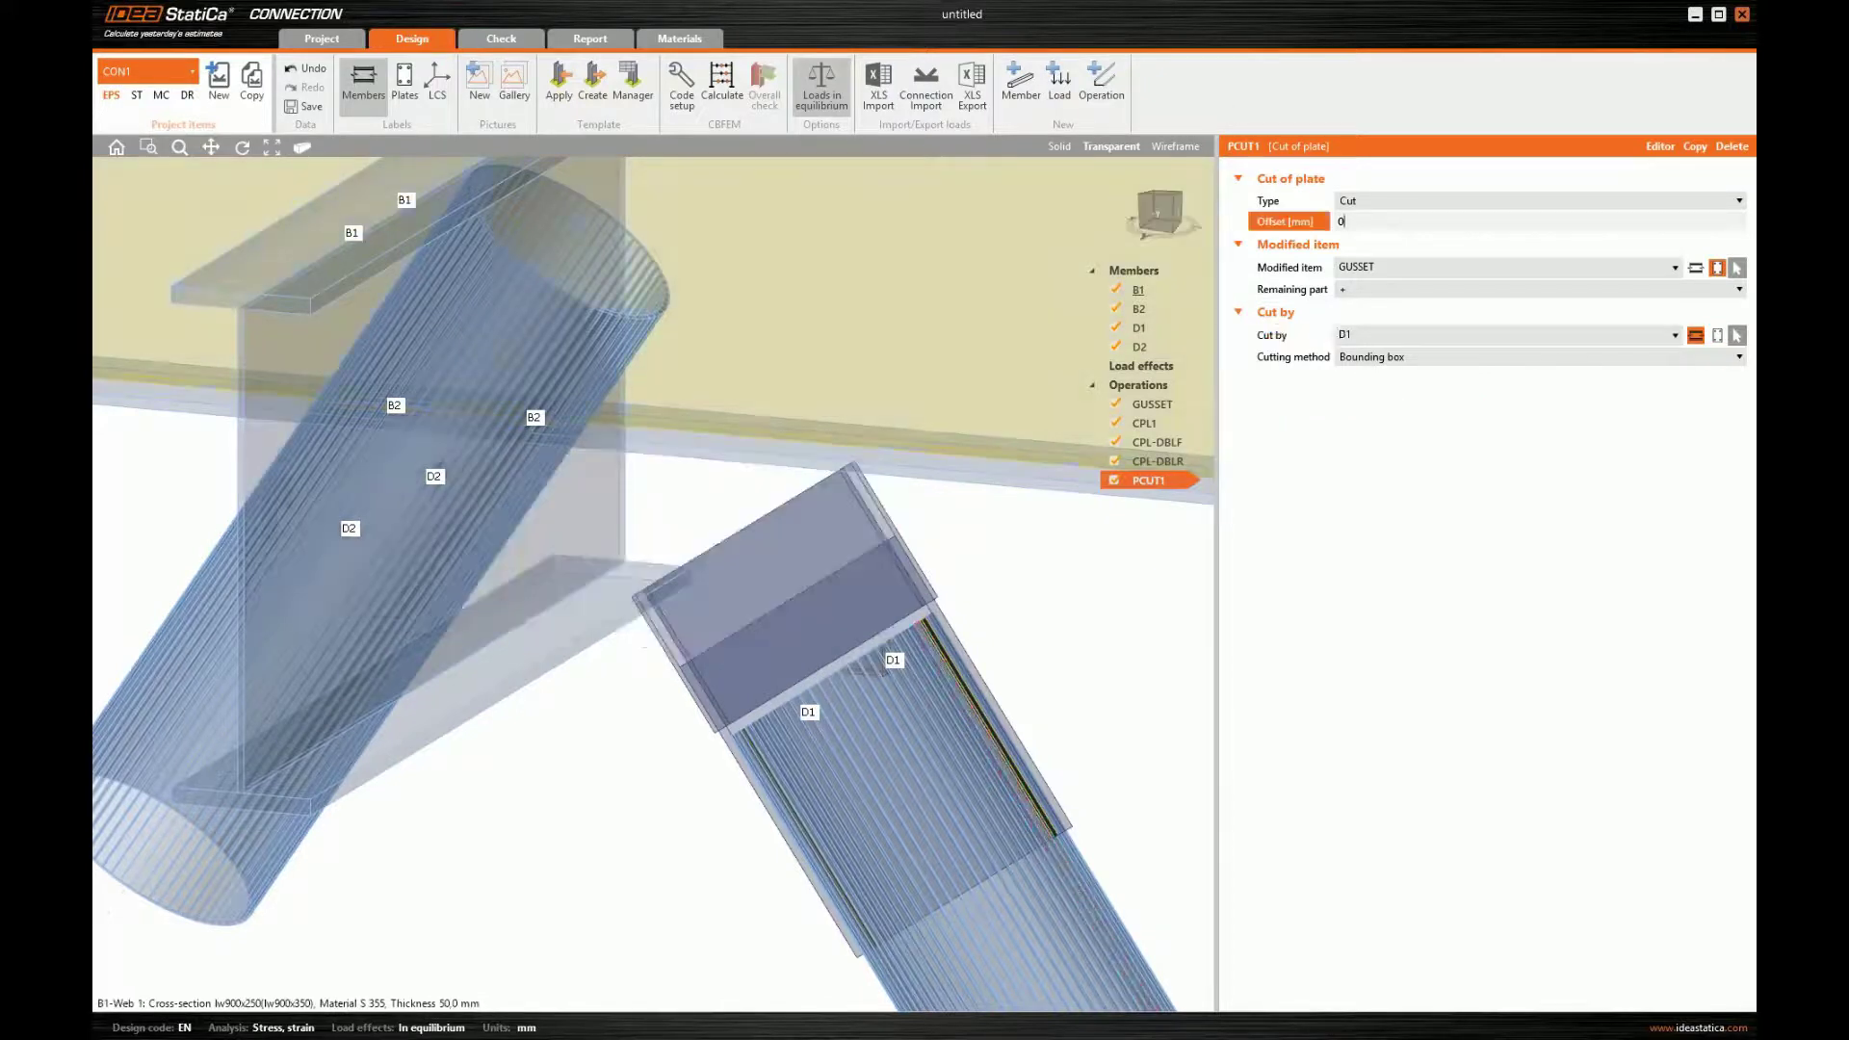
text(-225)
key(Tab)
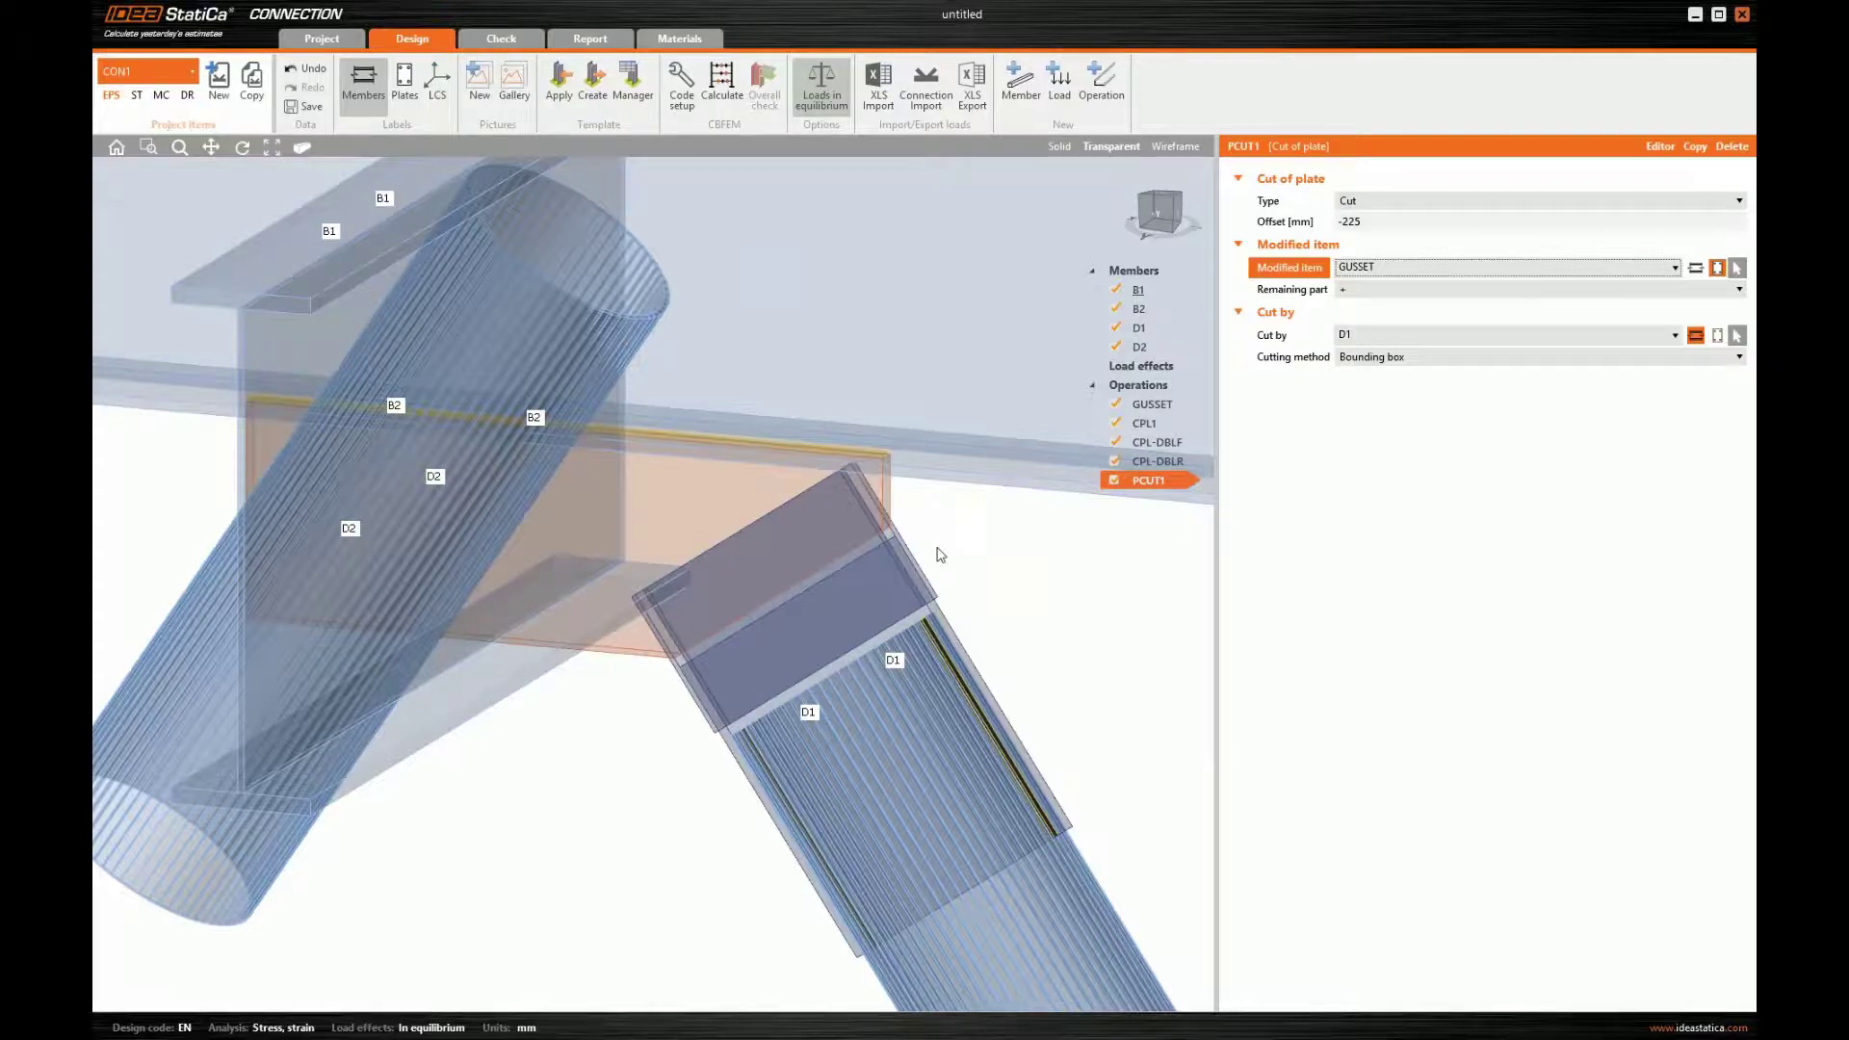
middle_drag(941, 555, 941, 539)
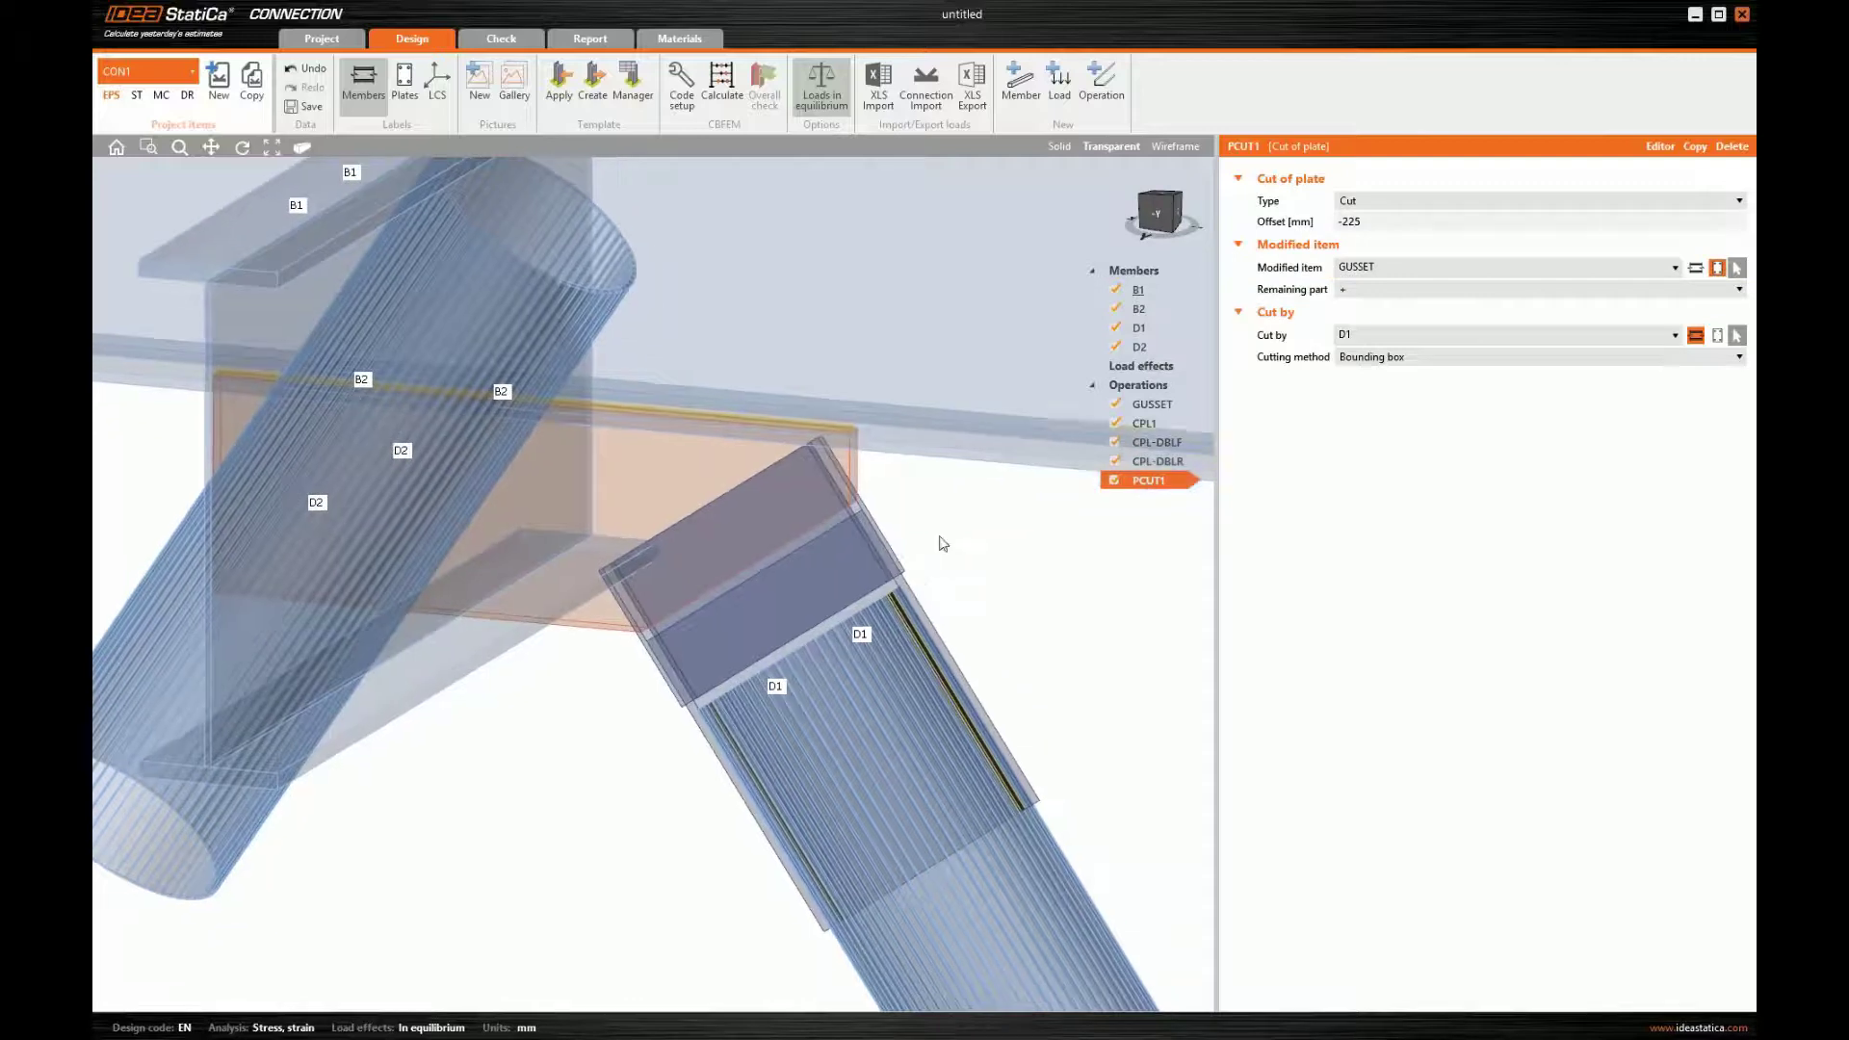
- Add a bolt grid operation and set its number of connected items to 3
right_click(1139, 385)
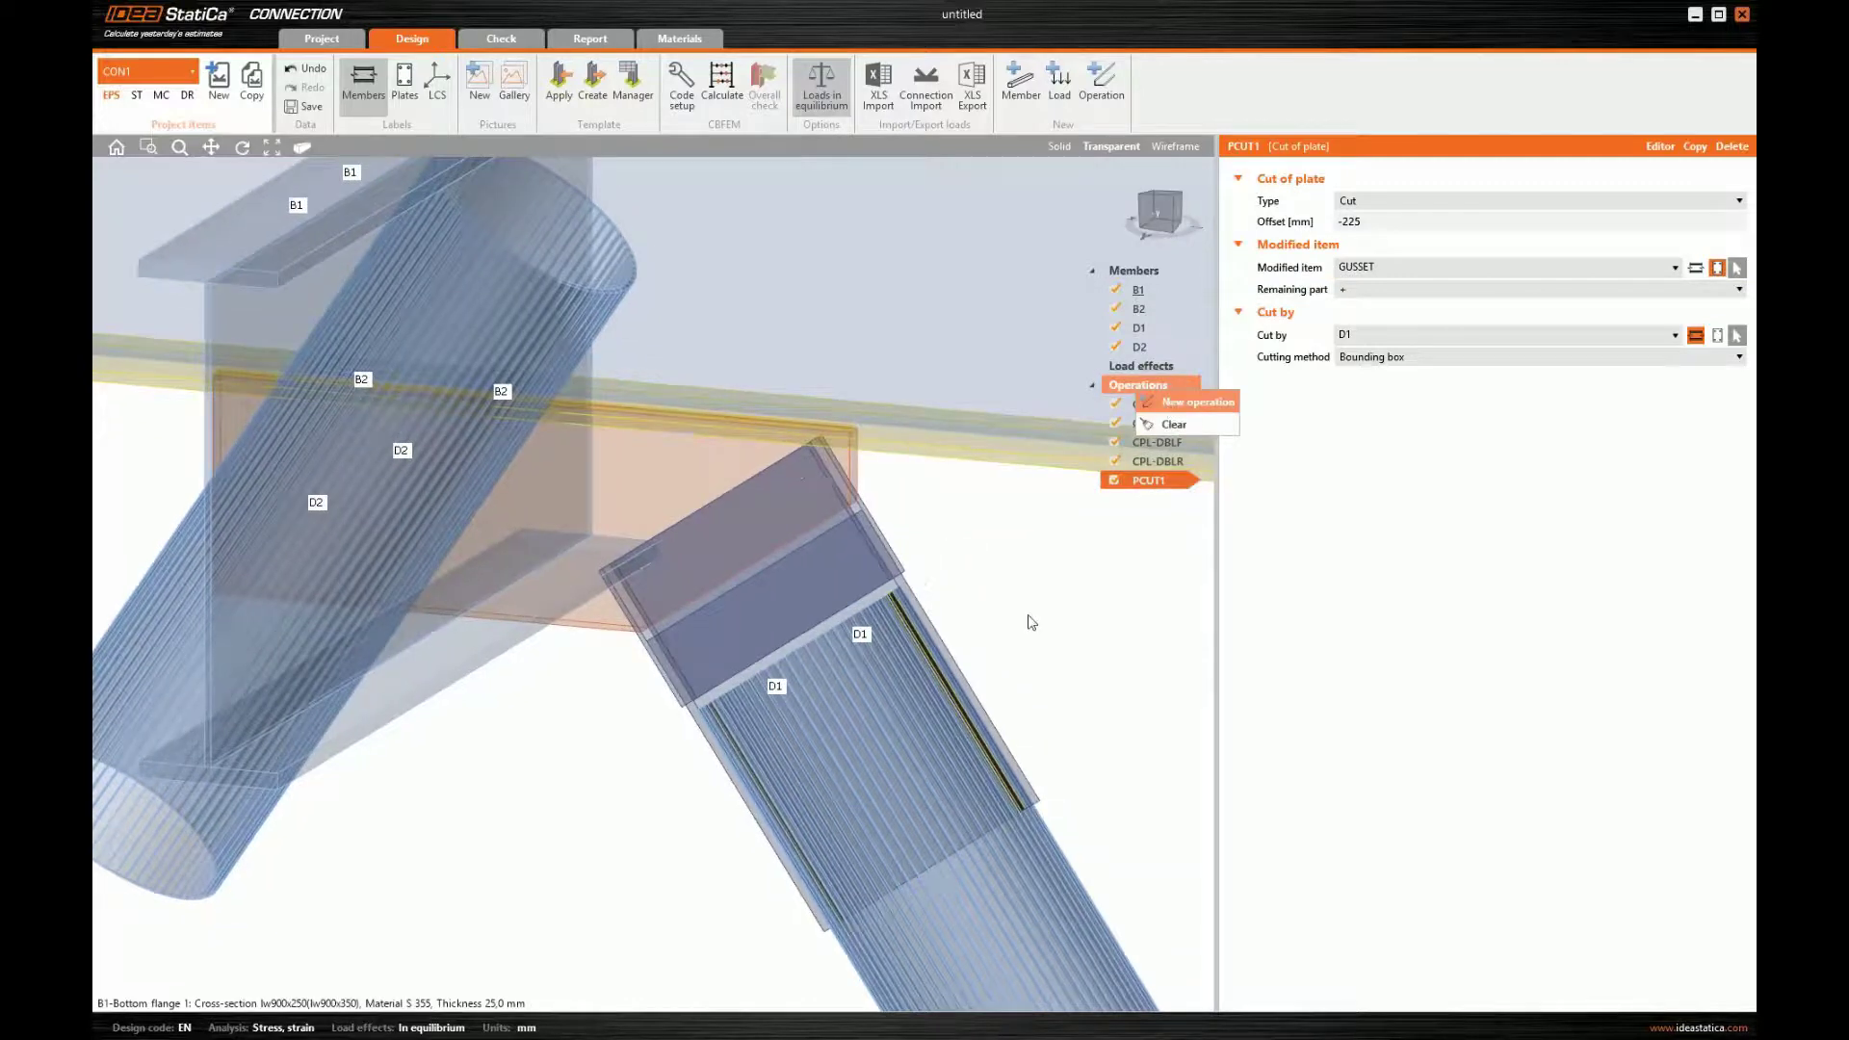
click(1197, 402)
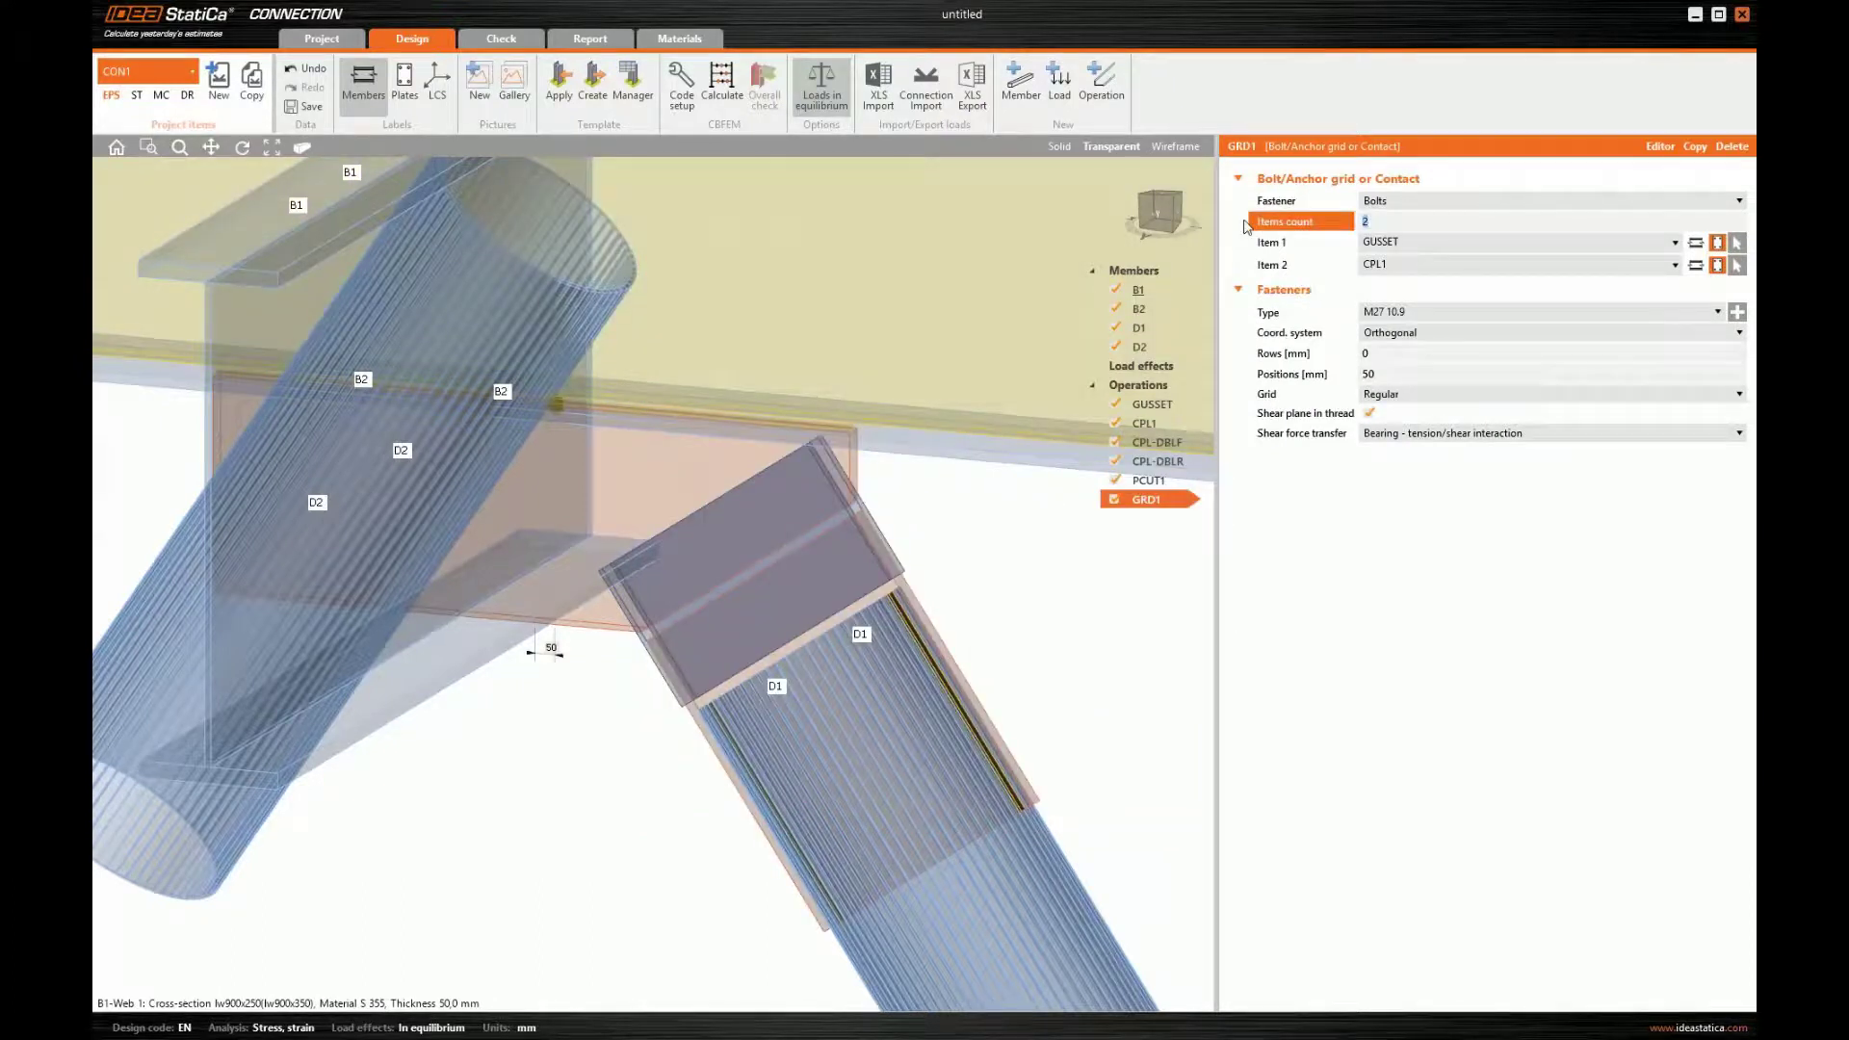
text(3)
key(Tab)
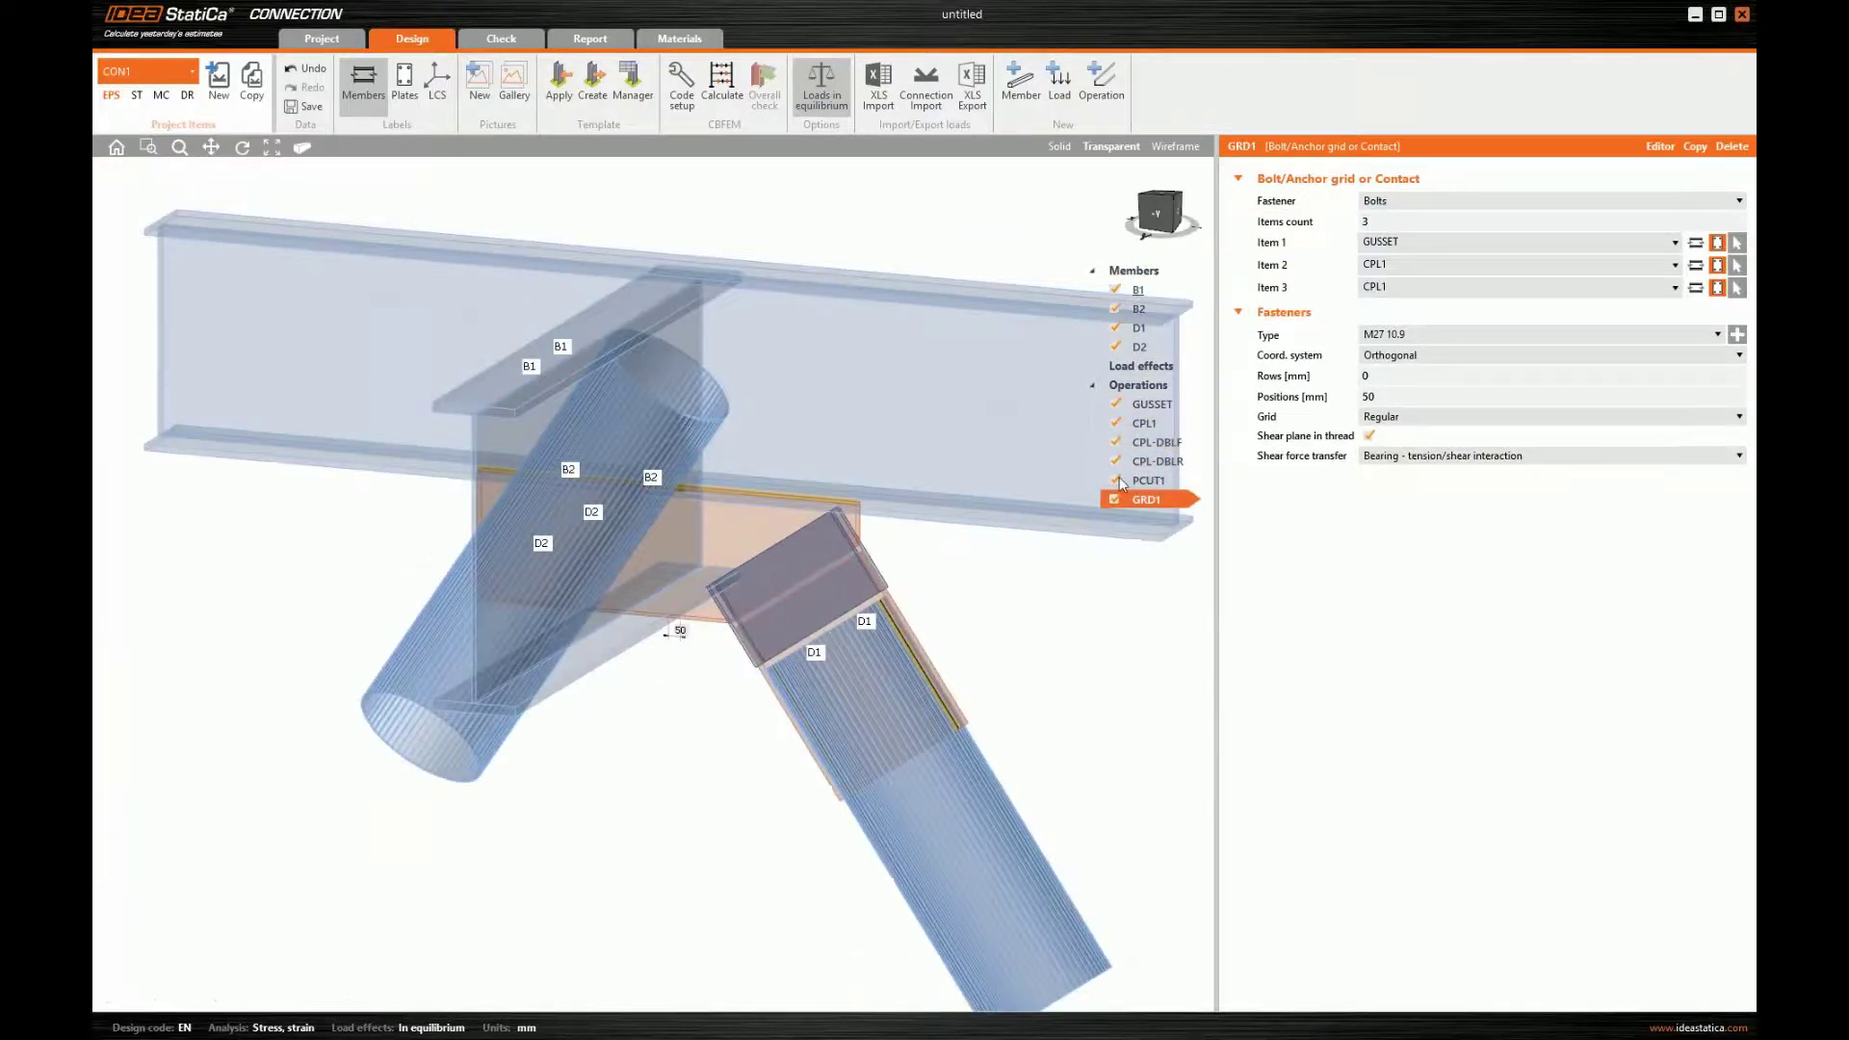
- Assign CPL-DBLF, CPL1 and CPL-DBLR as items 1, 2 and 3 of the bolt grid
scroll(937, 584, up, 5)
click(1738, 243)
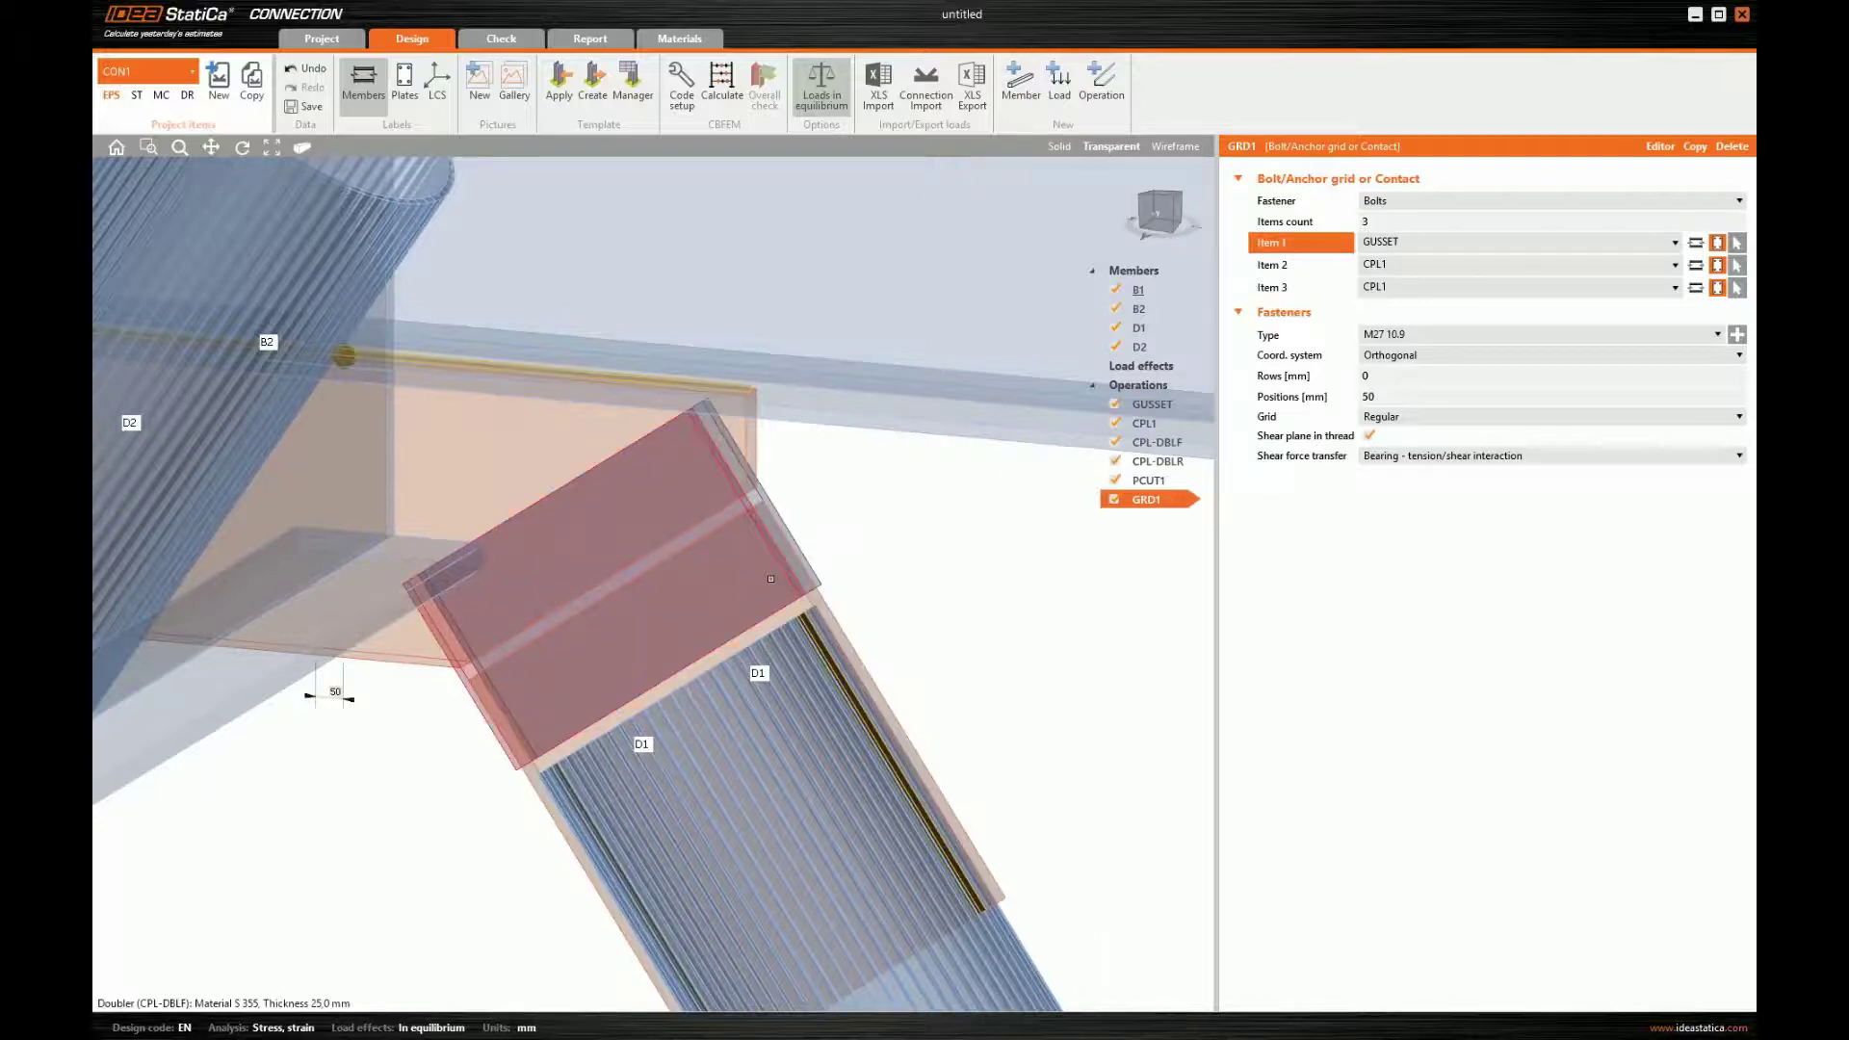
click(771, 579)
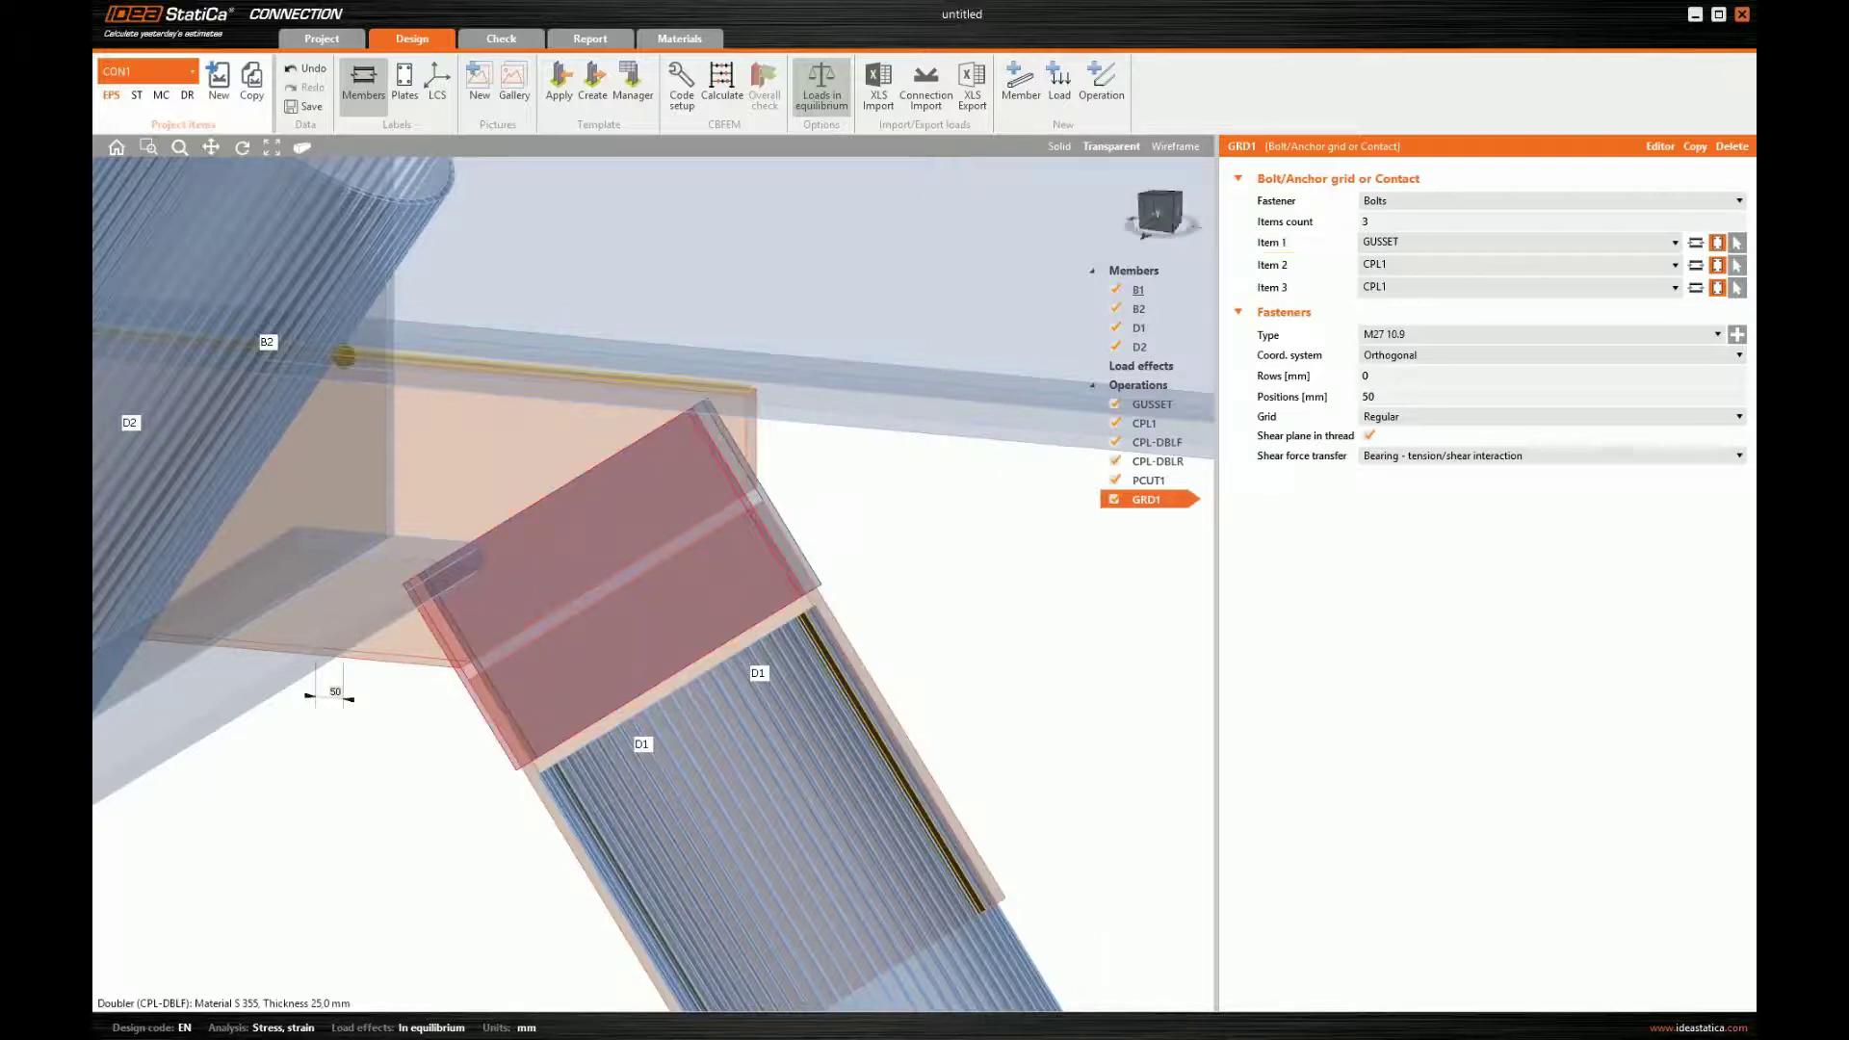
click(1737, 265)
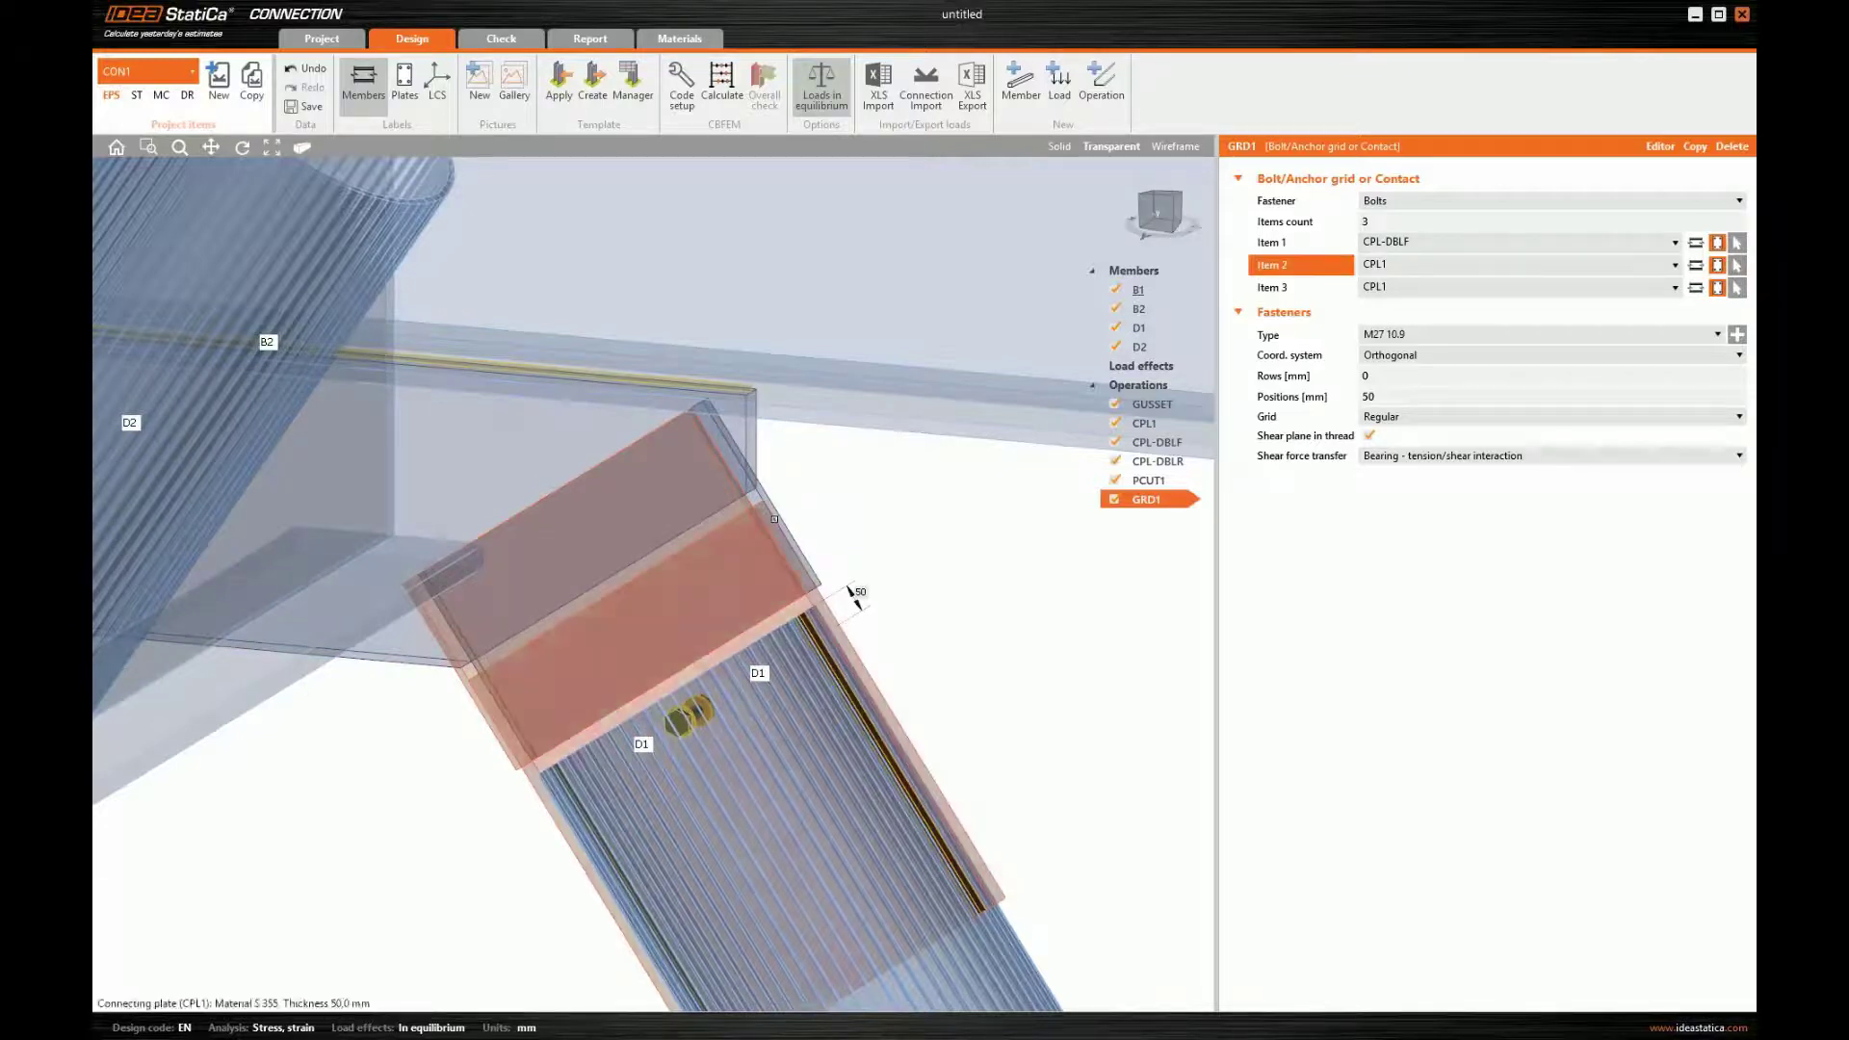
click(776, 519)
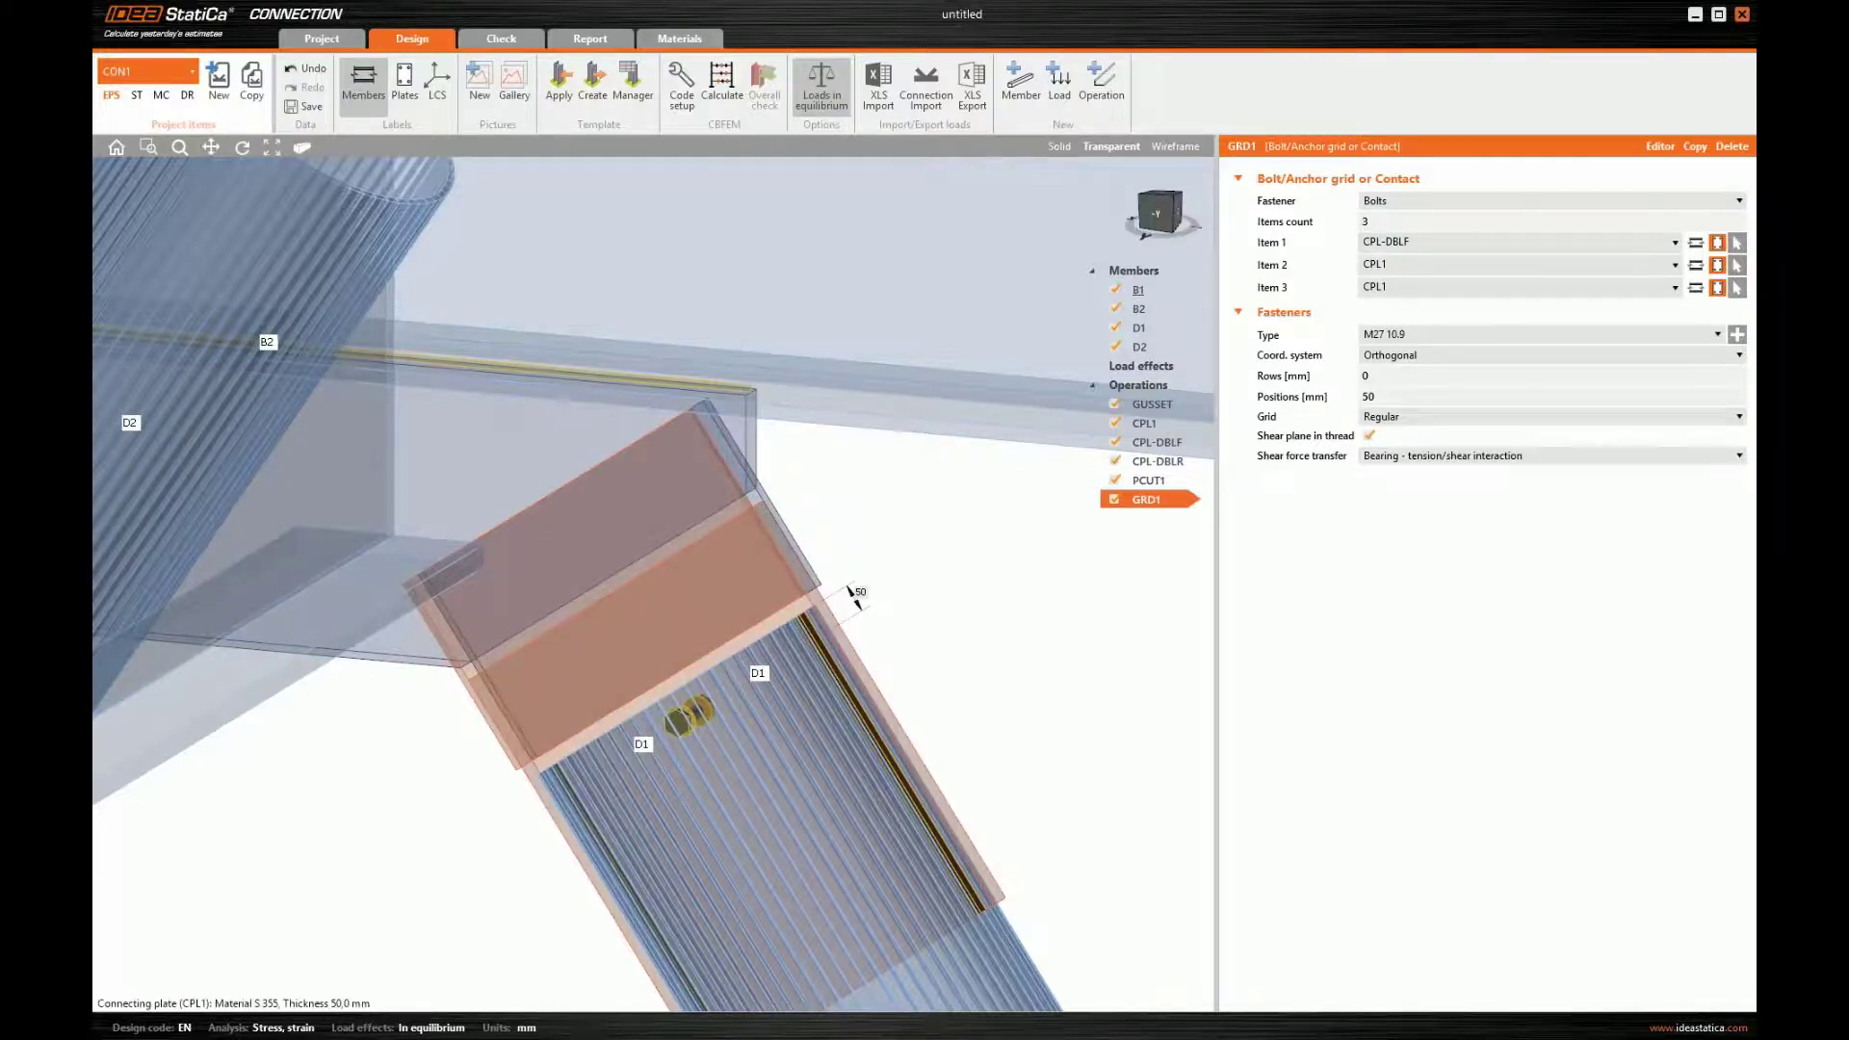
click(1739, 289)
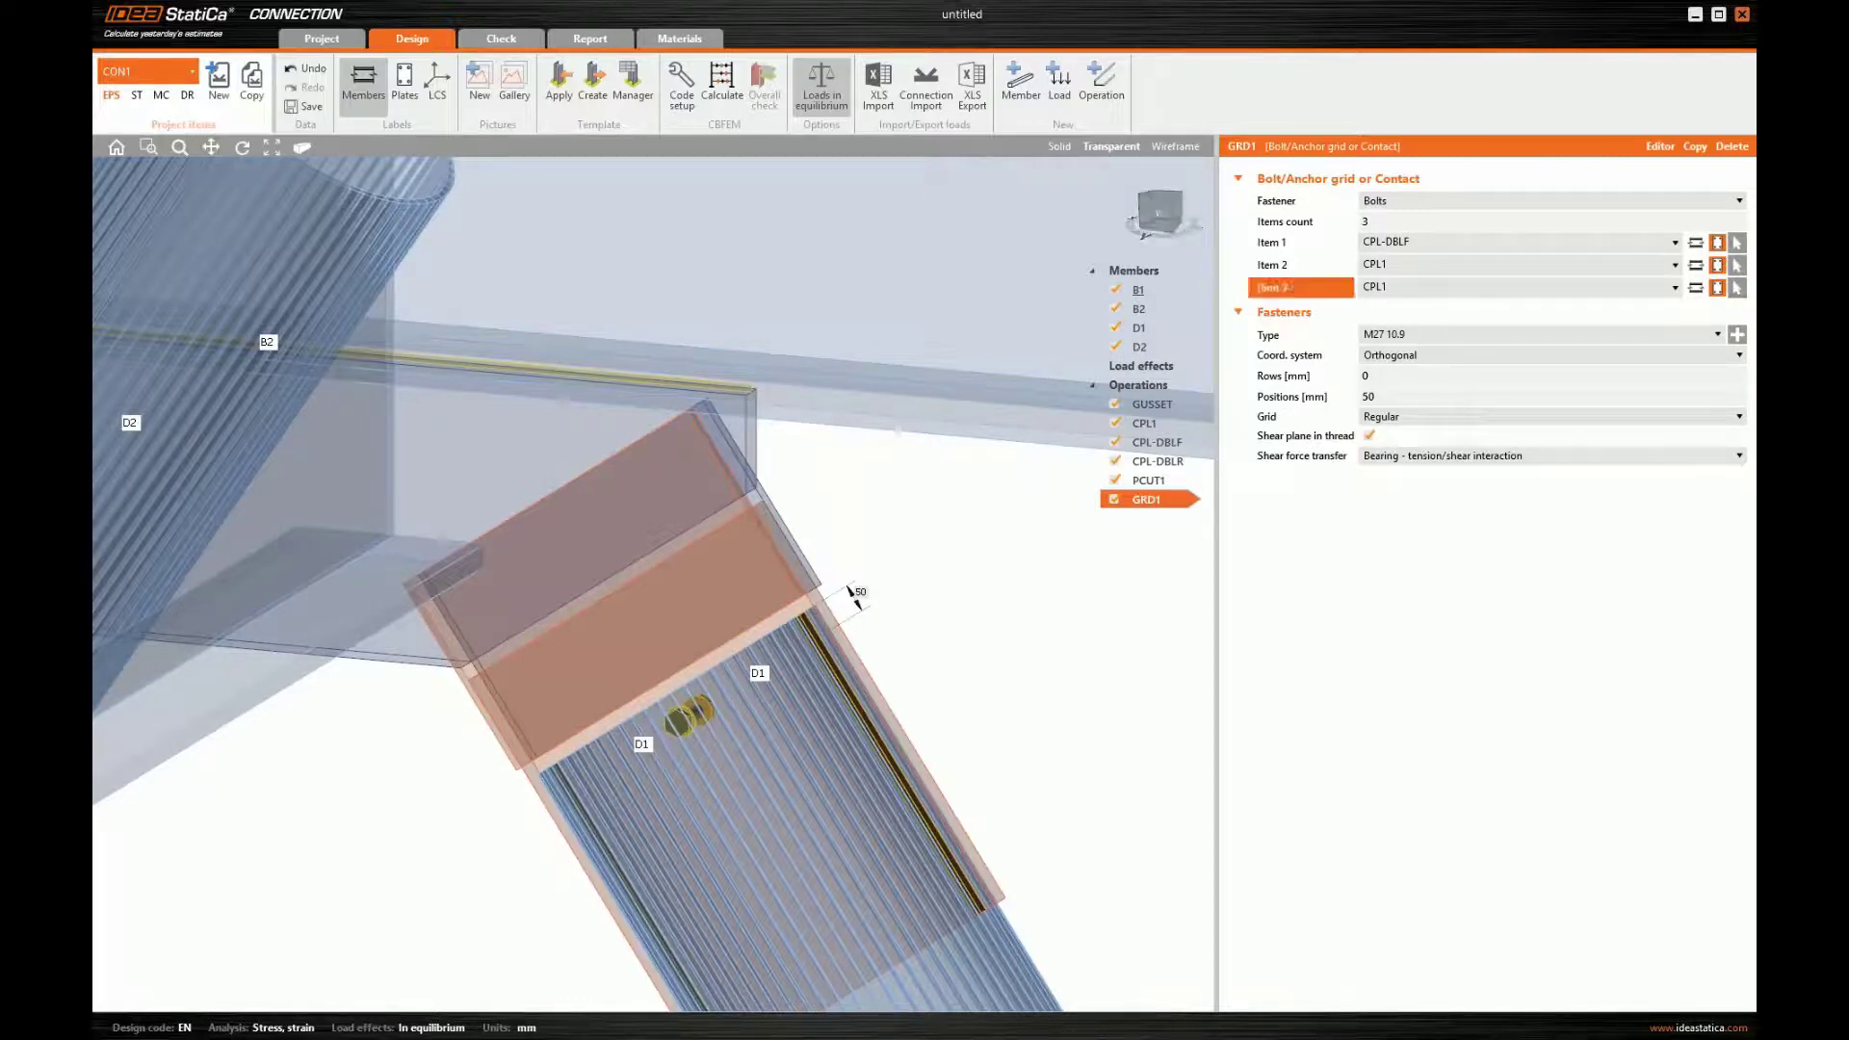
click(795, 538)
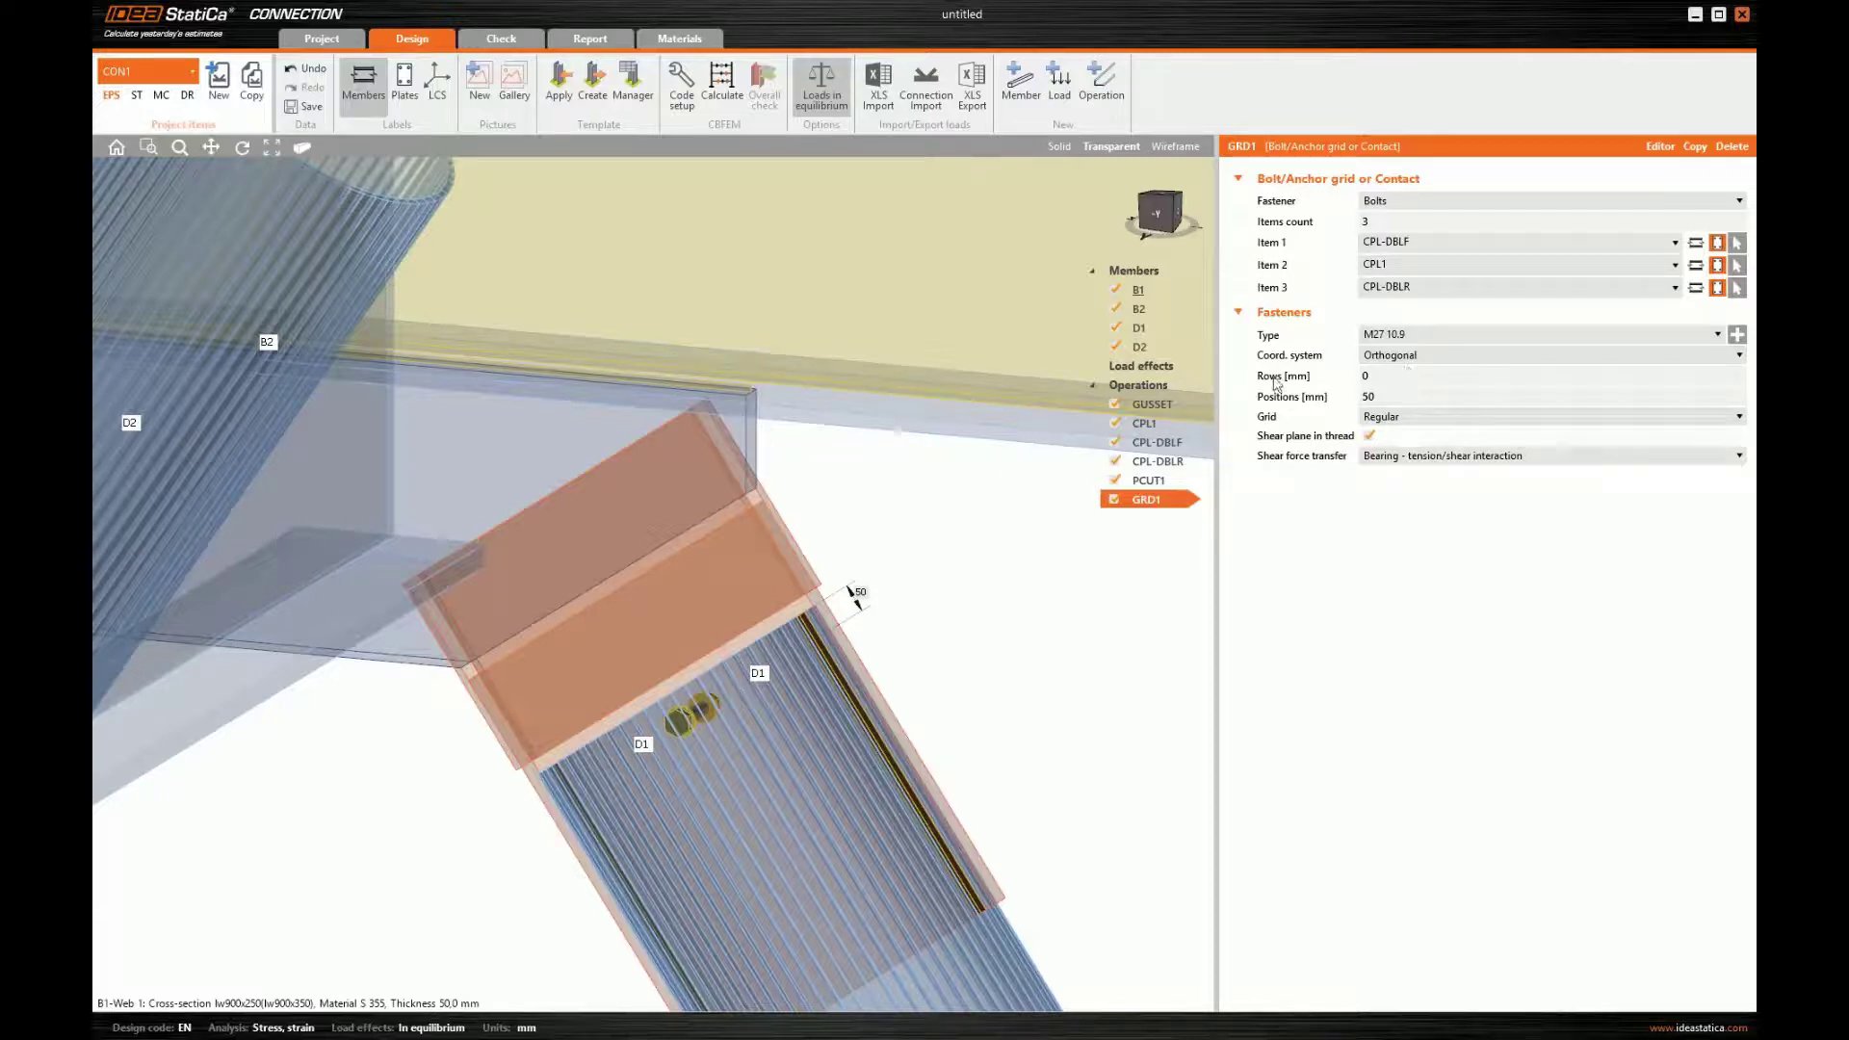
- Set the bolt grid's rows to -265 106*5 mm and its positions to -75*2 mm
text(265)
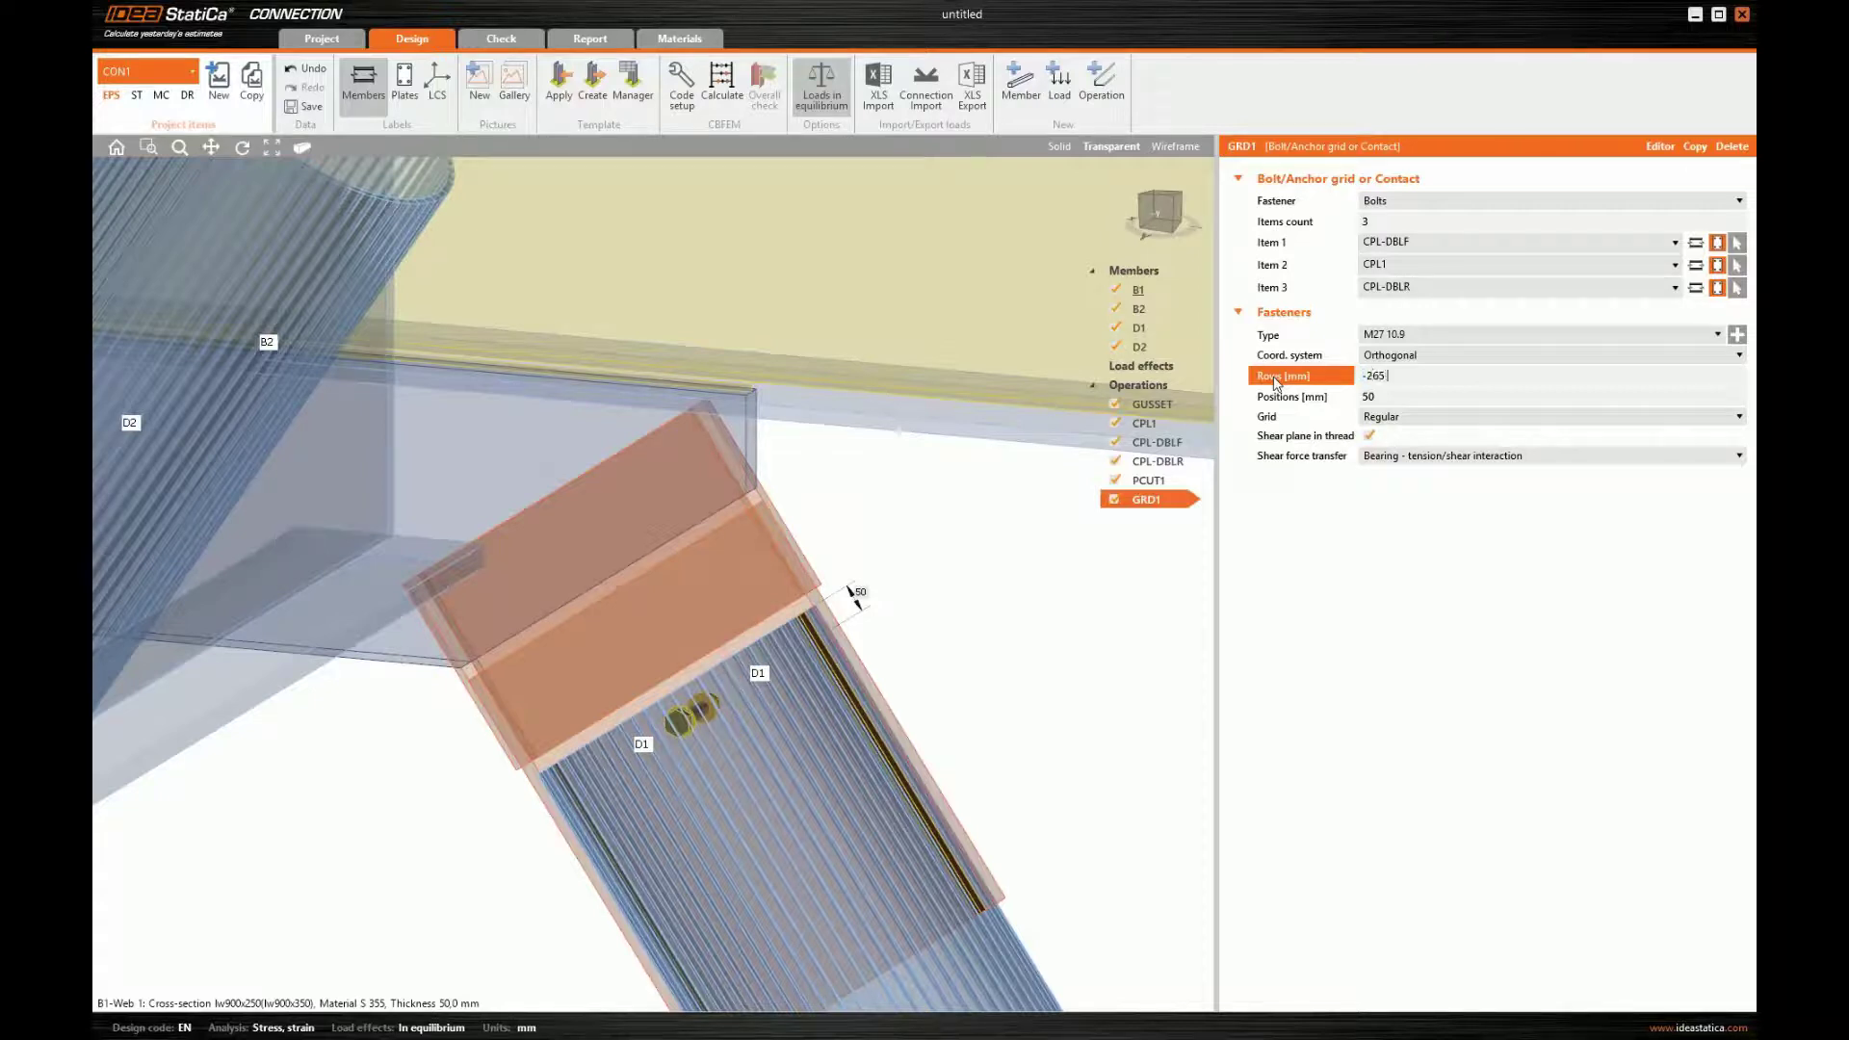
text( 106*5)
key(Tab)
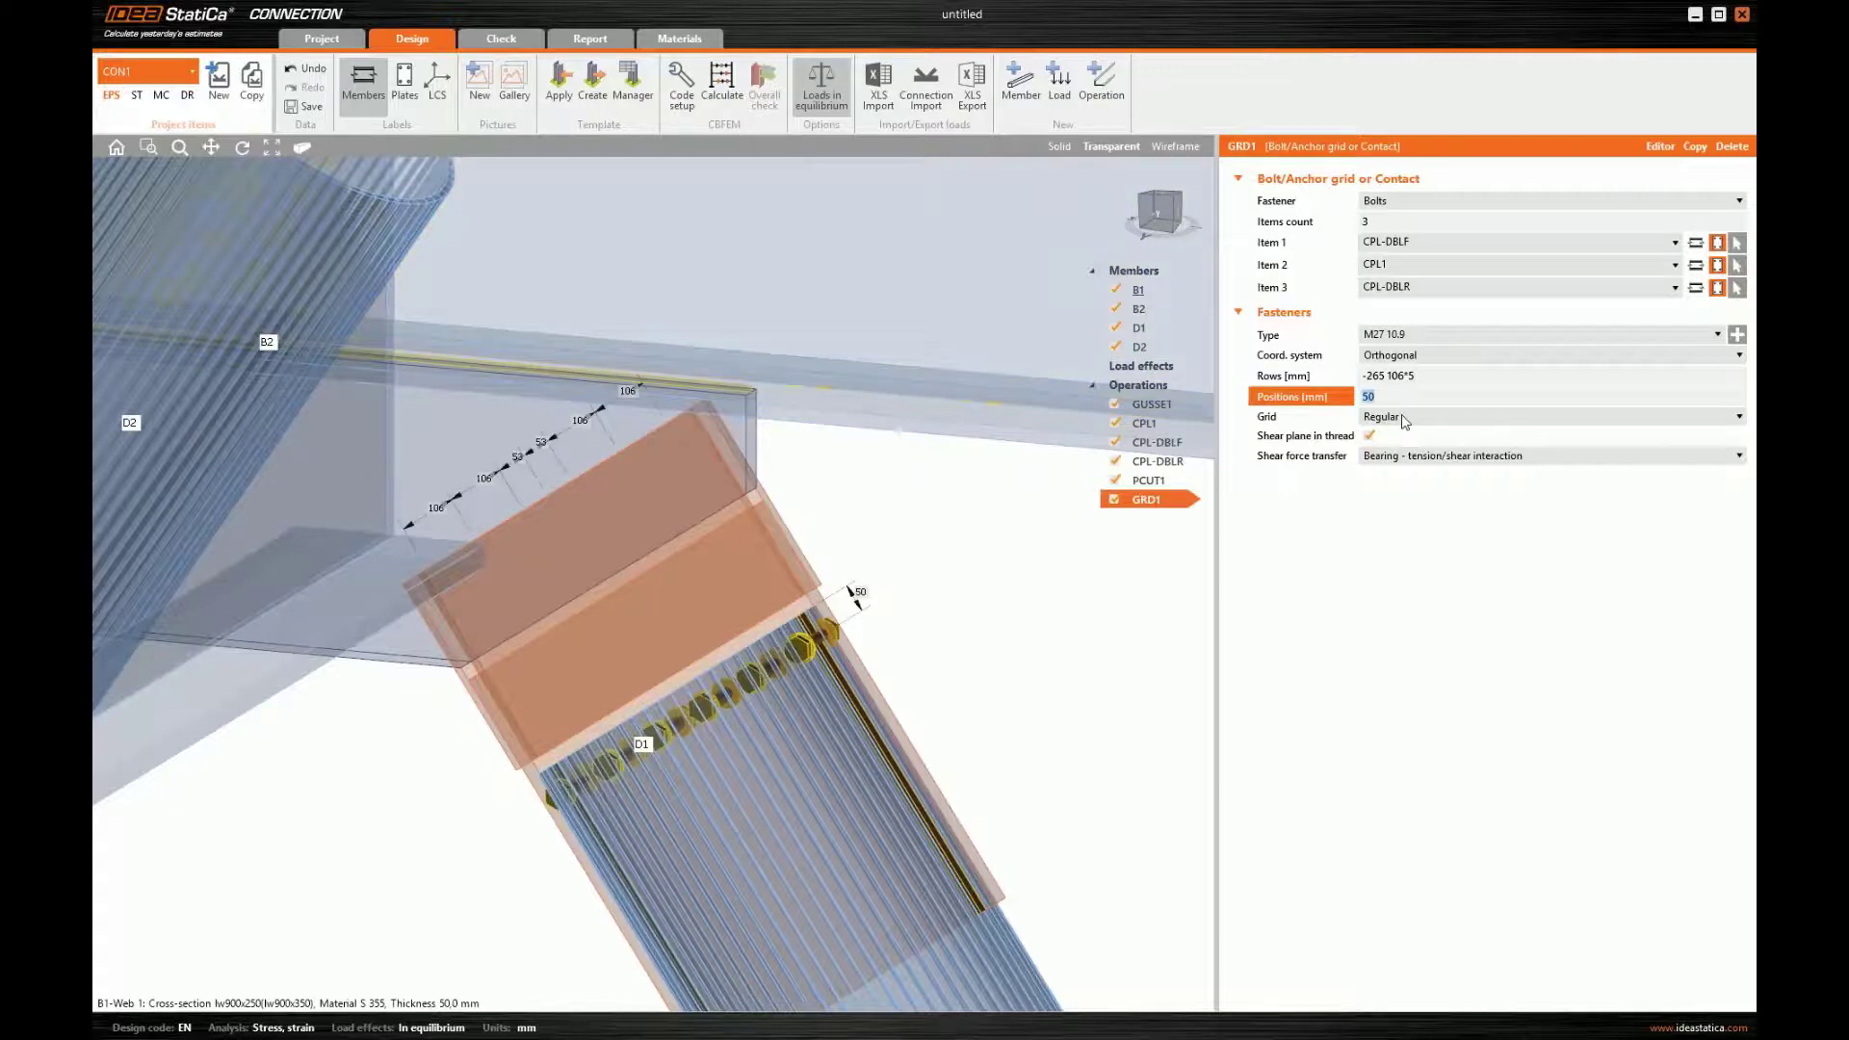
text(-75*2)
key(Tab)
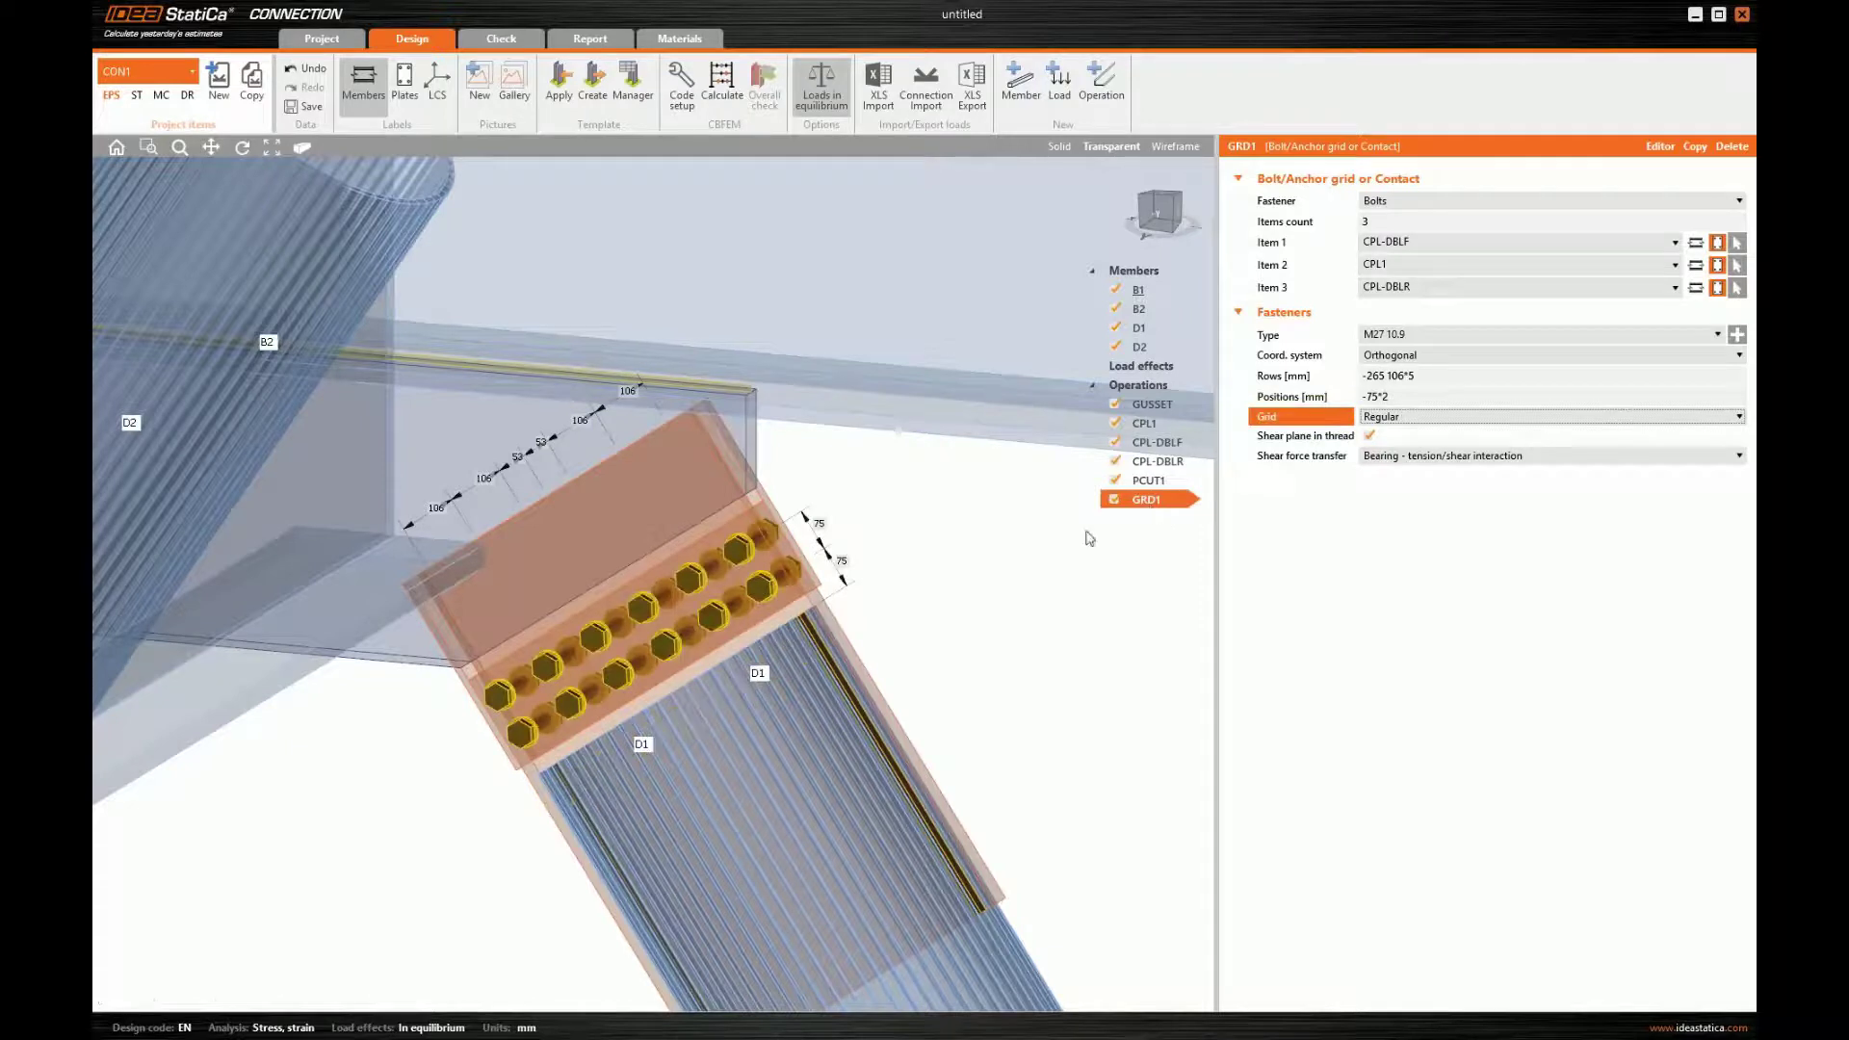
- Copy the bolt grid GRD1 and change item 2 of the copy to GUSSET
click(1128, 504)
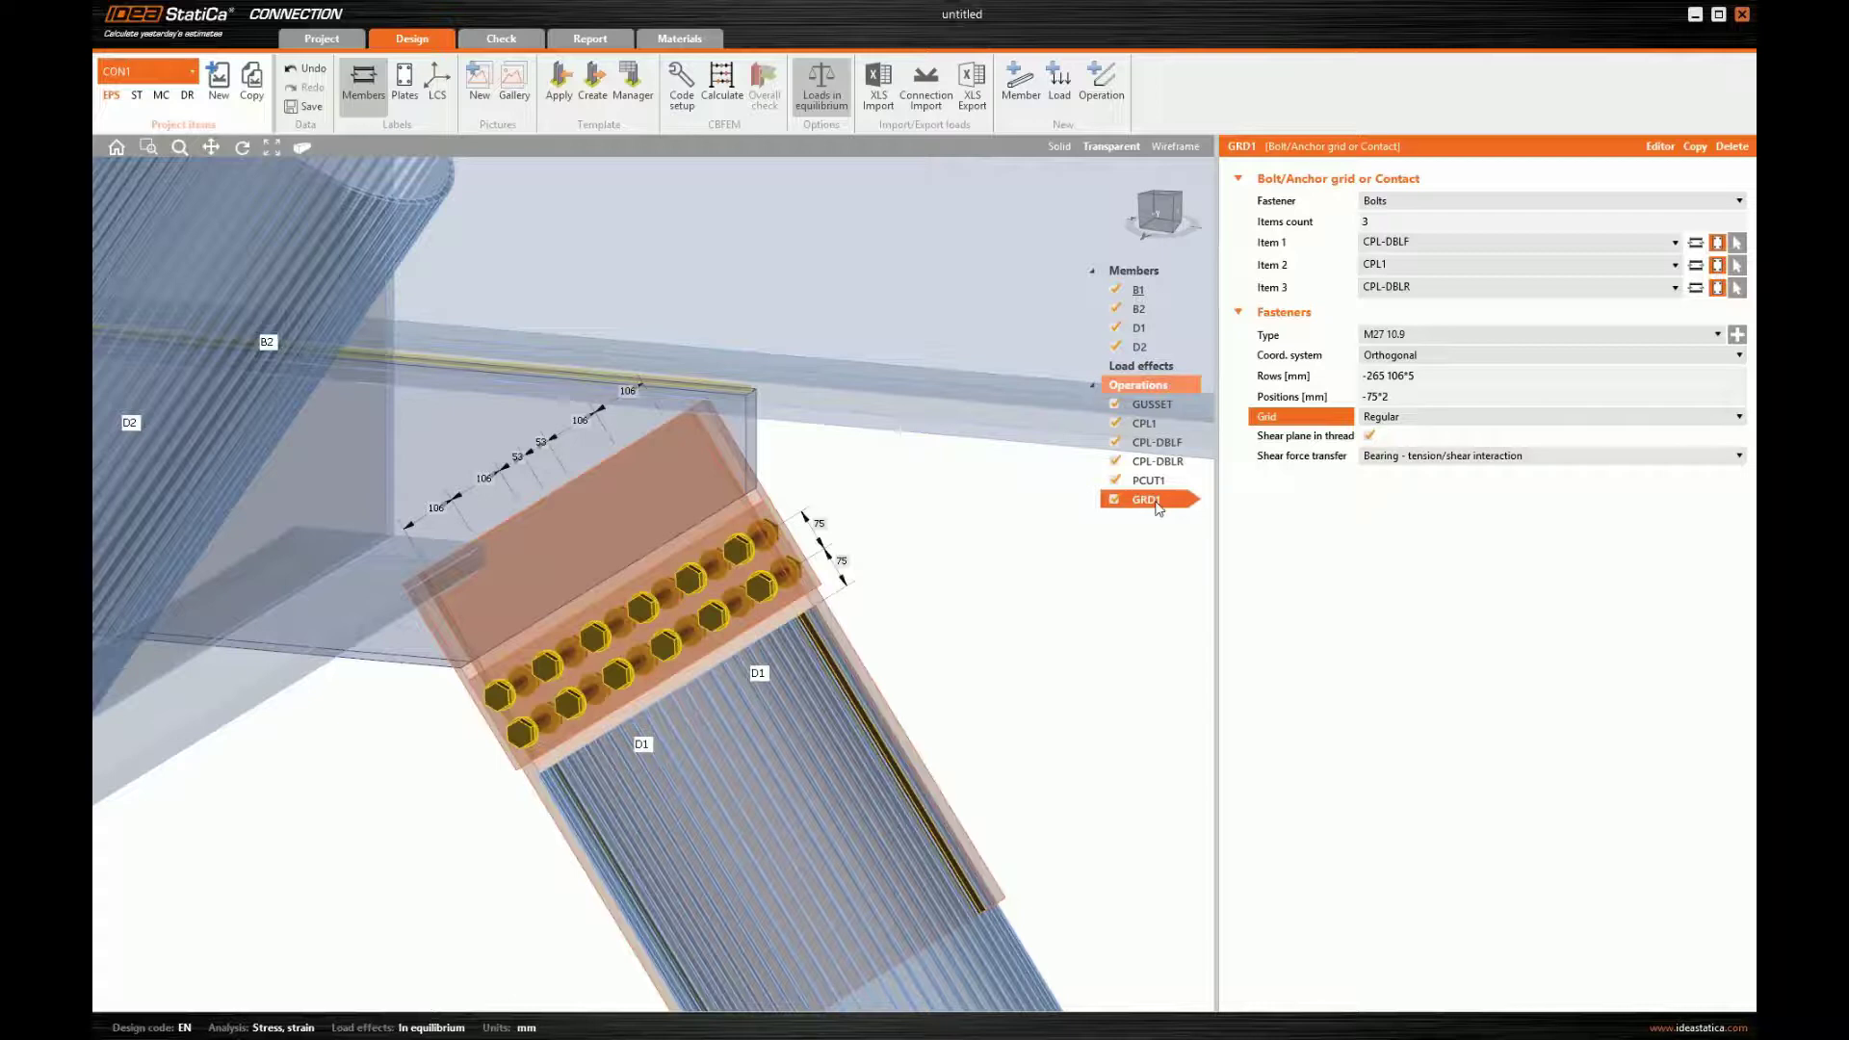
right_click(1155, 501)
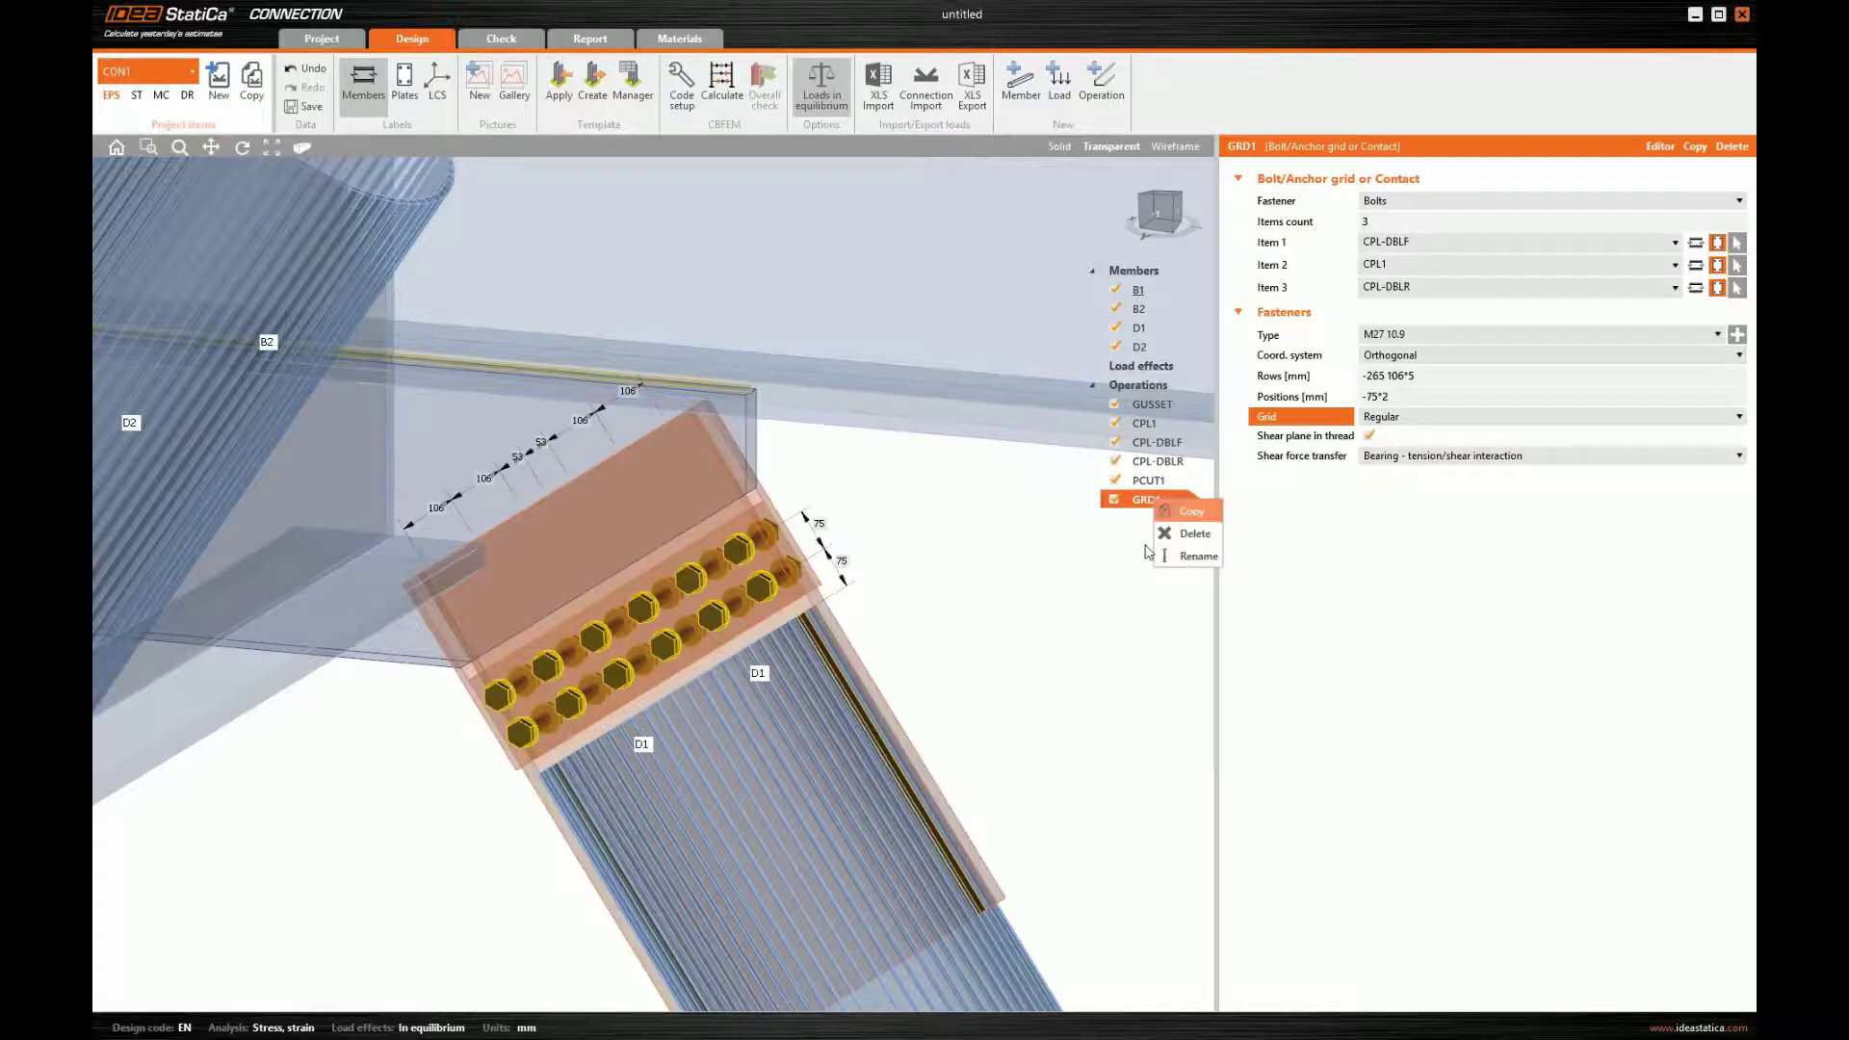
click(1190, 511)
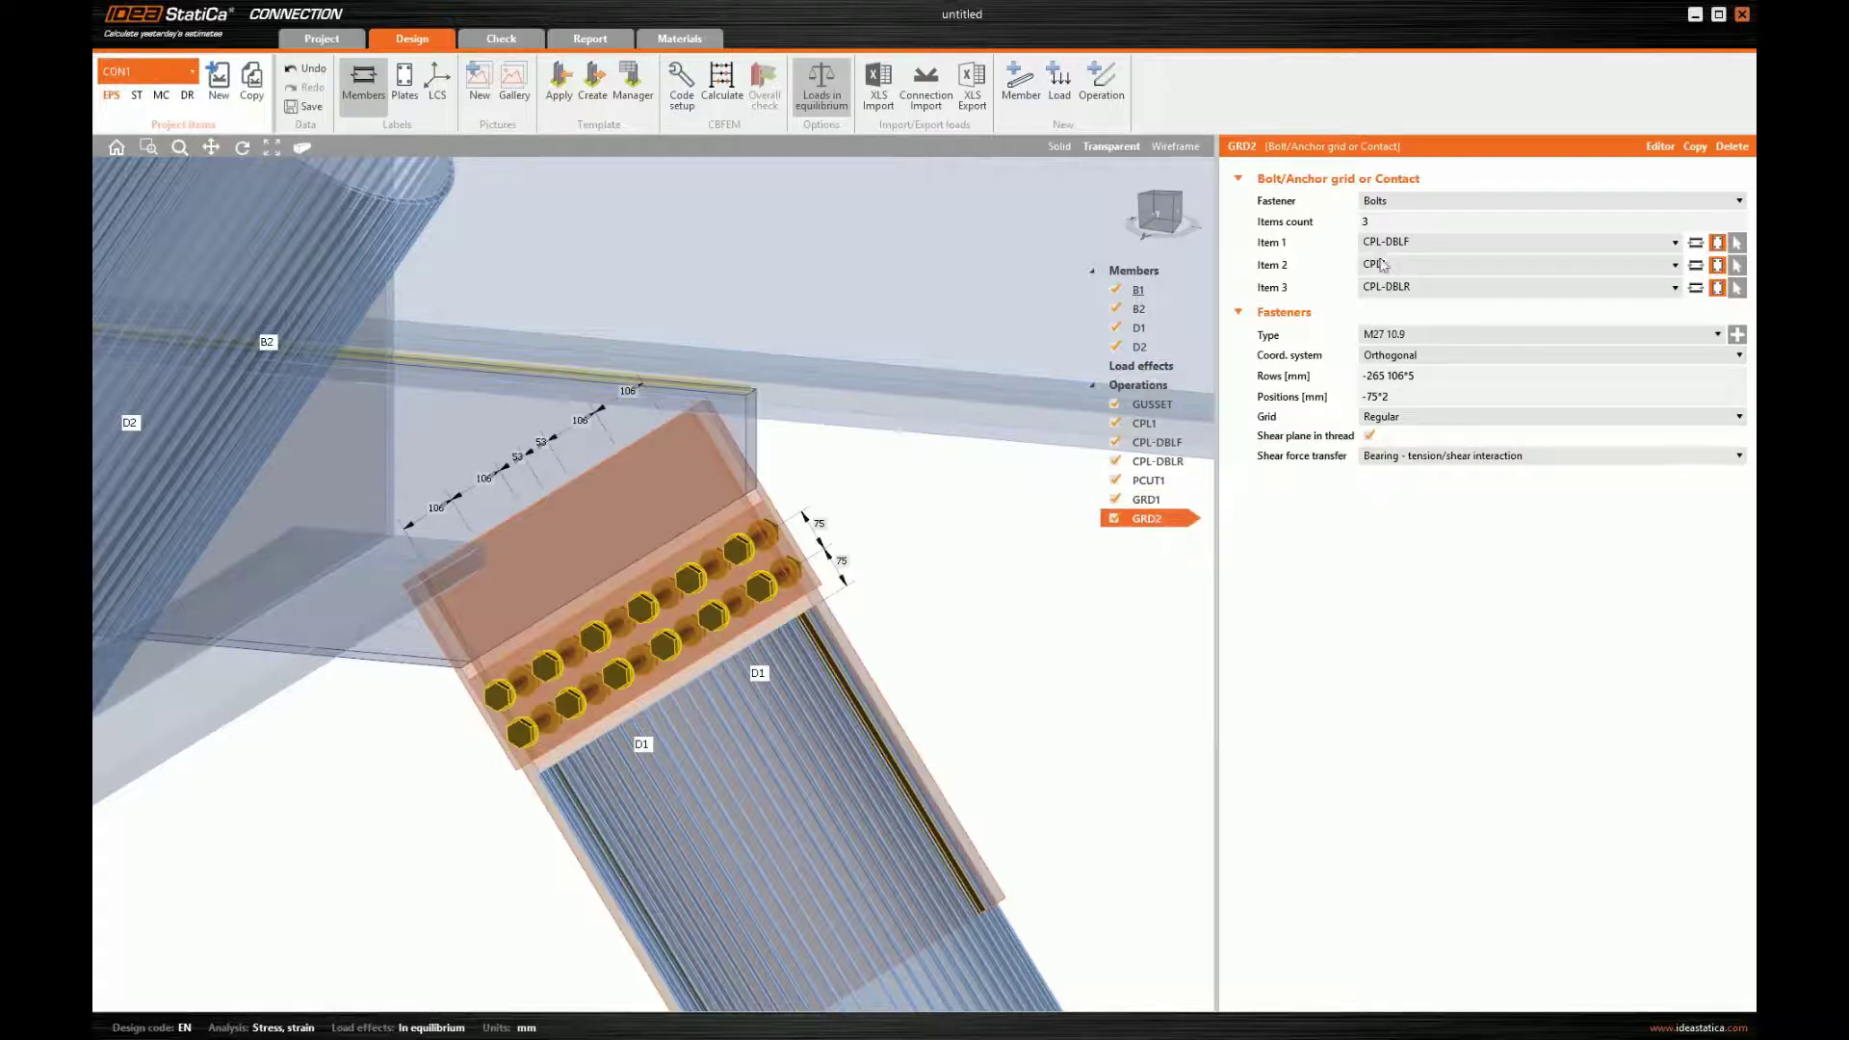
click(1736, 266)
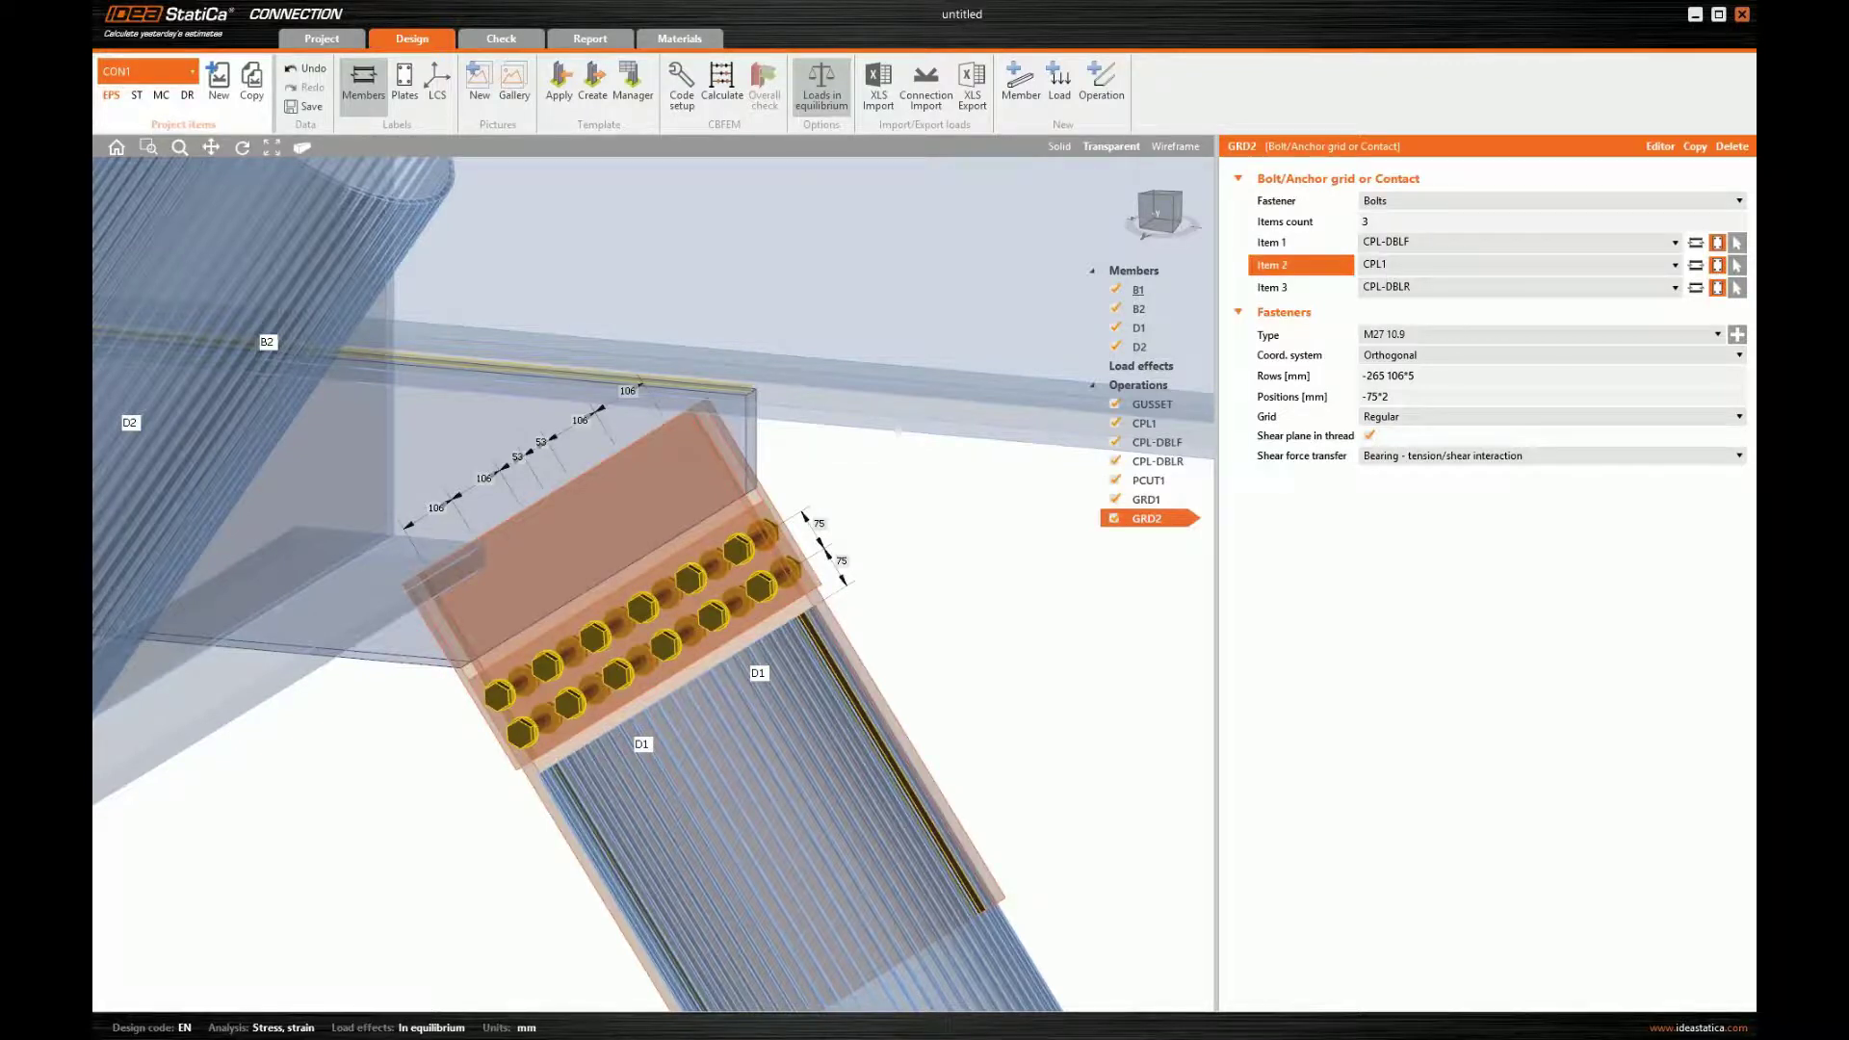
click(655, 431)
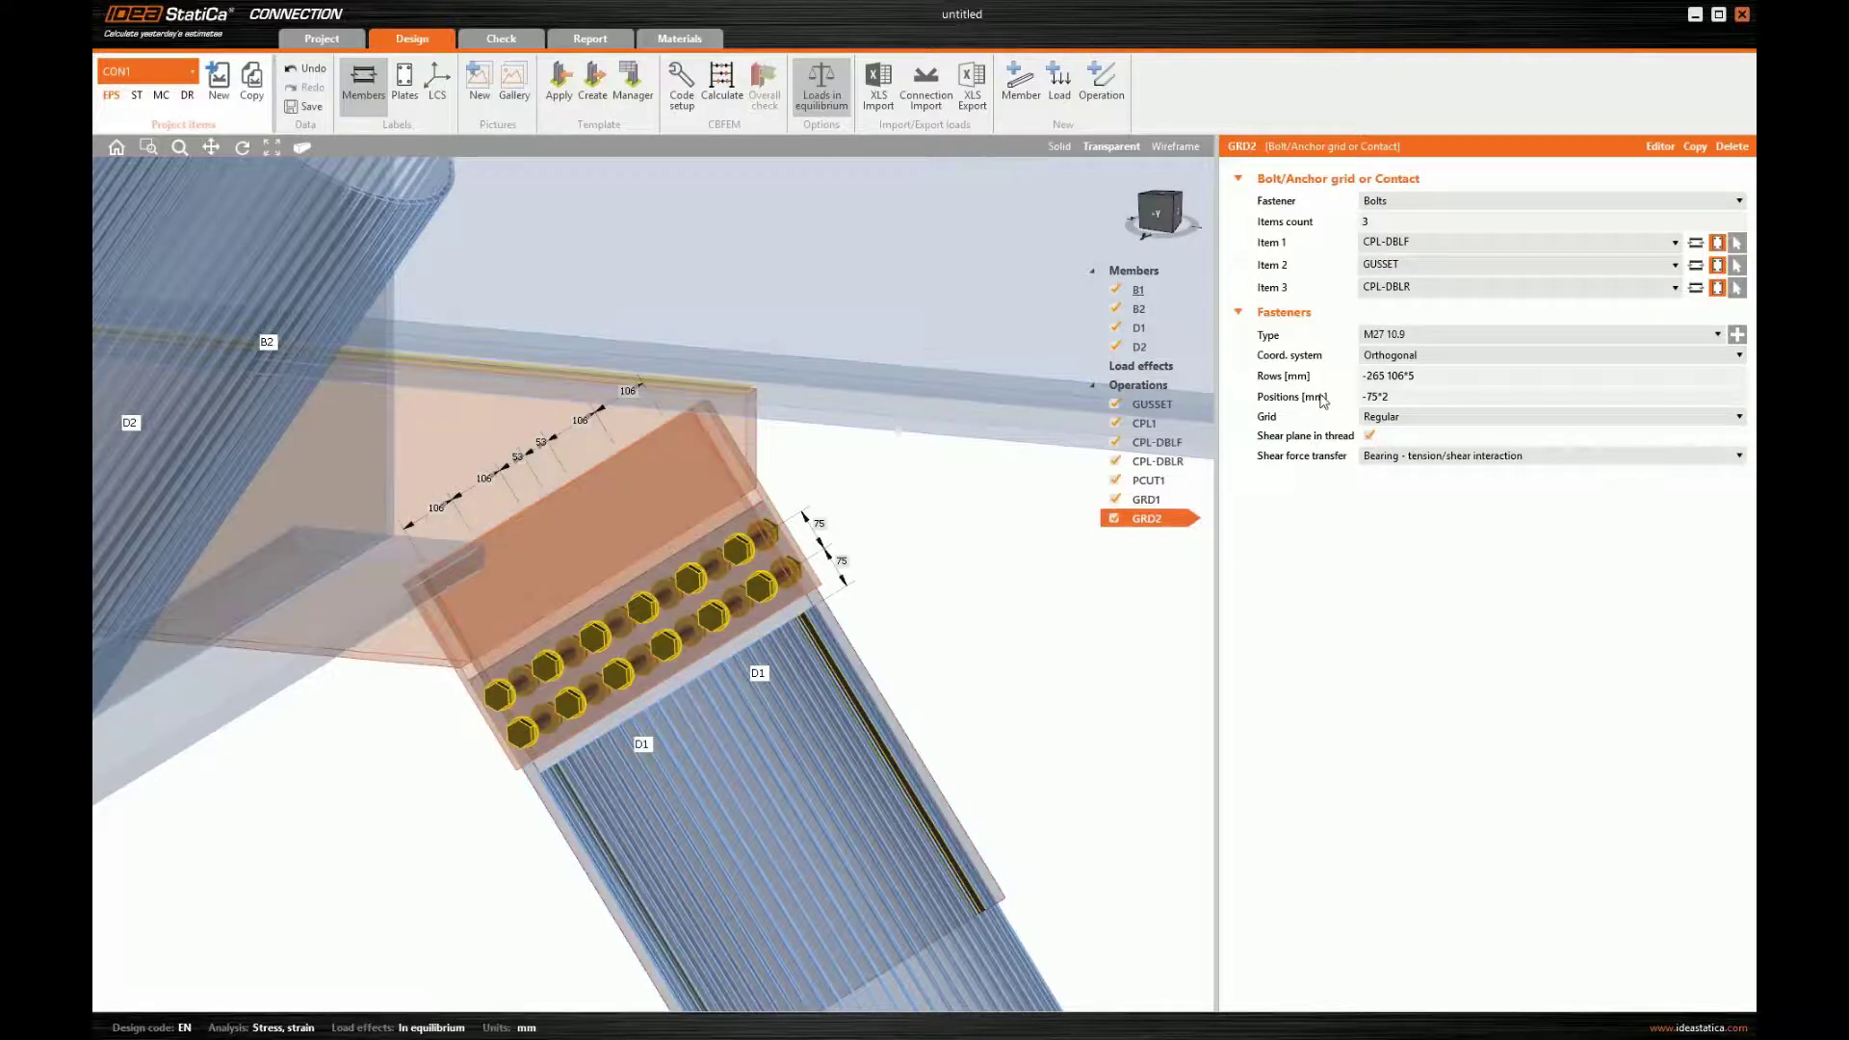
- Set the copied bolt grid's positions to -275 -75 mm
click(1323, 401)
text(-275 -75)
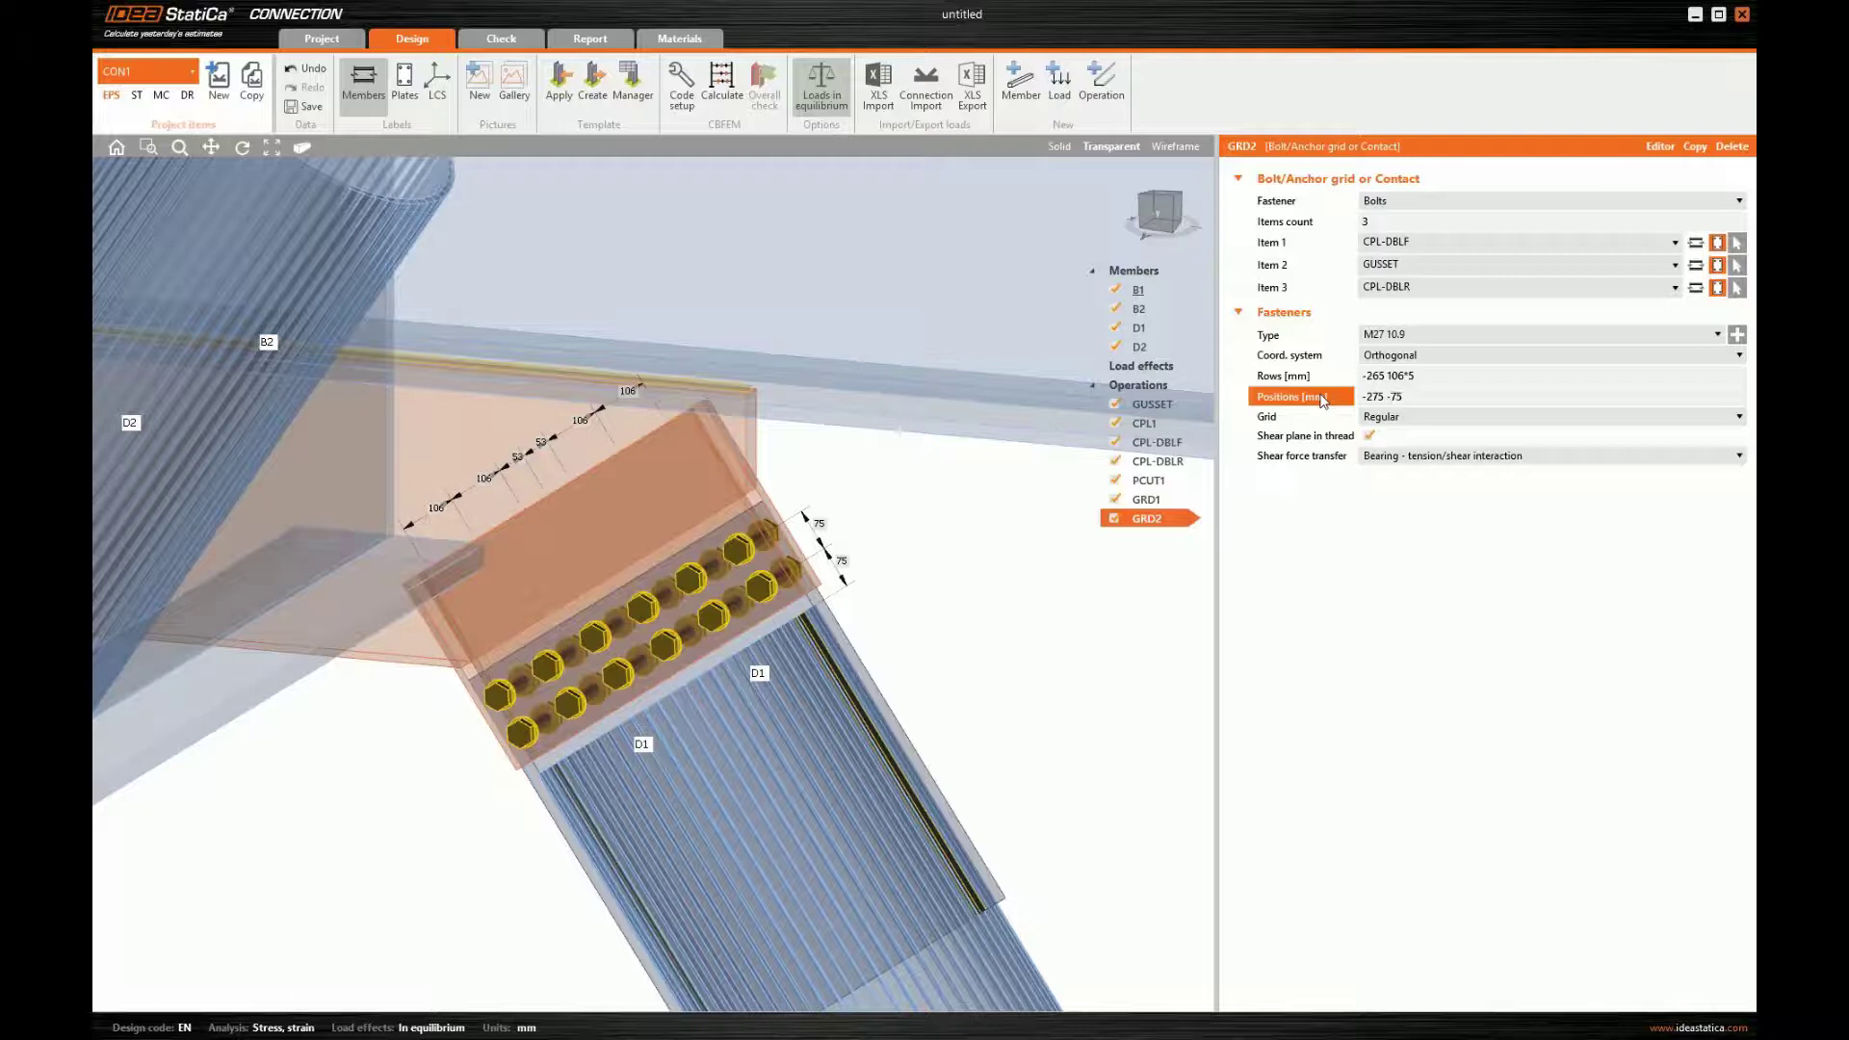
key(Tab)
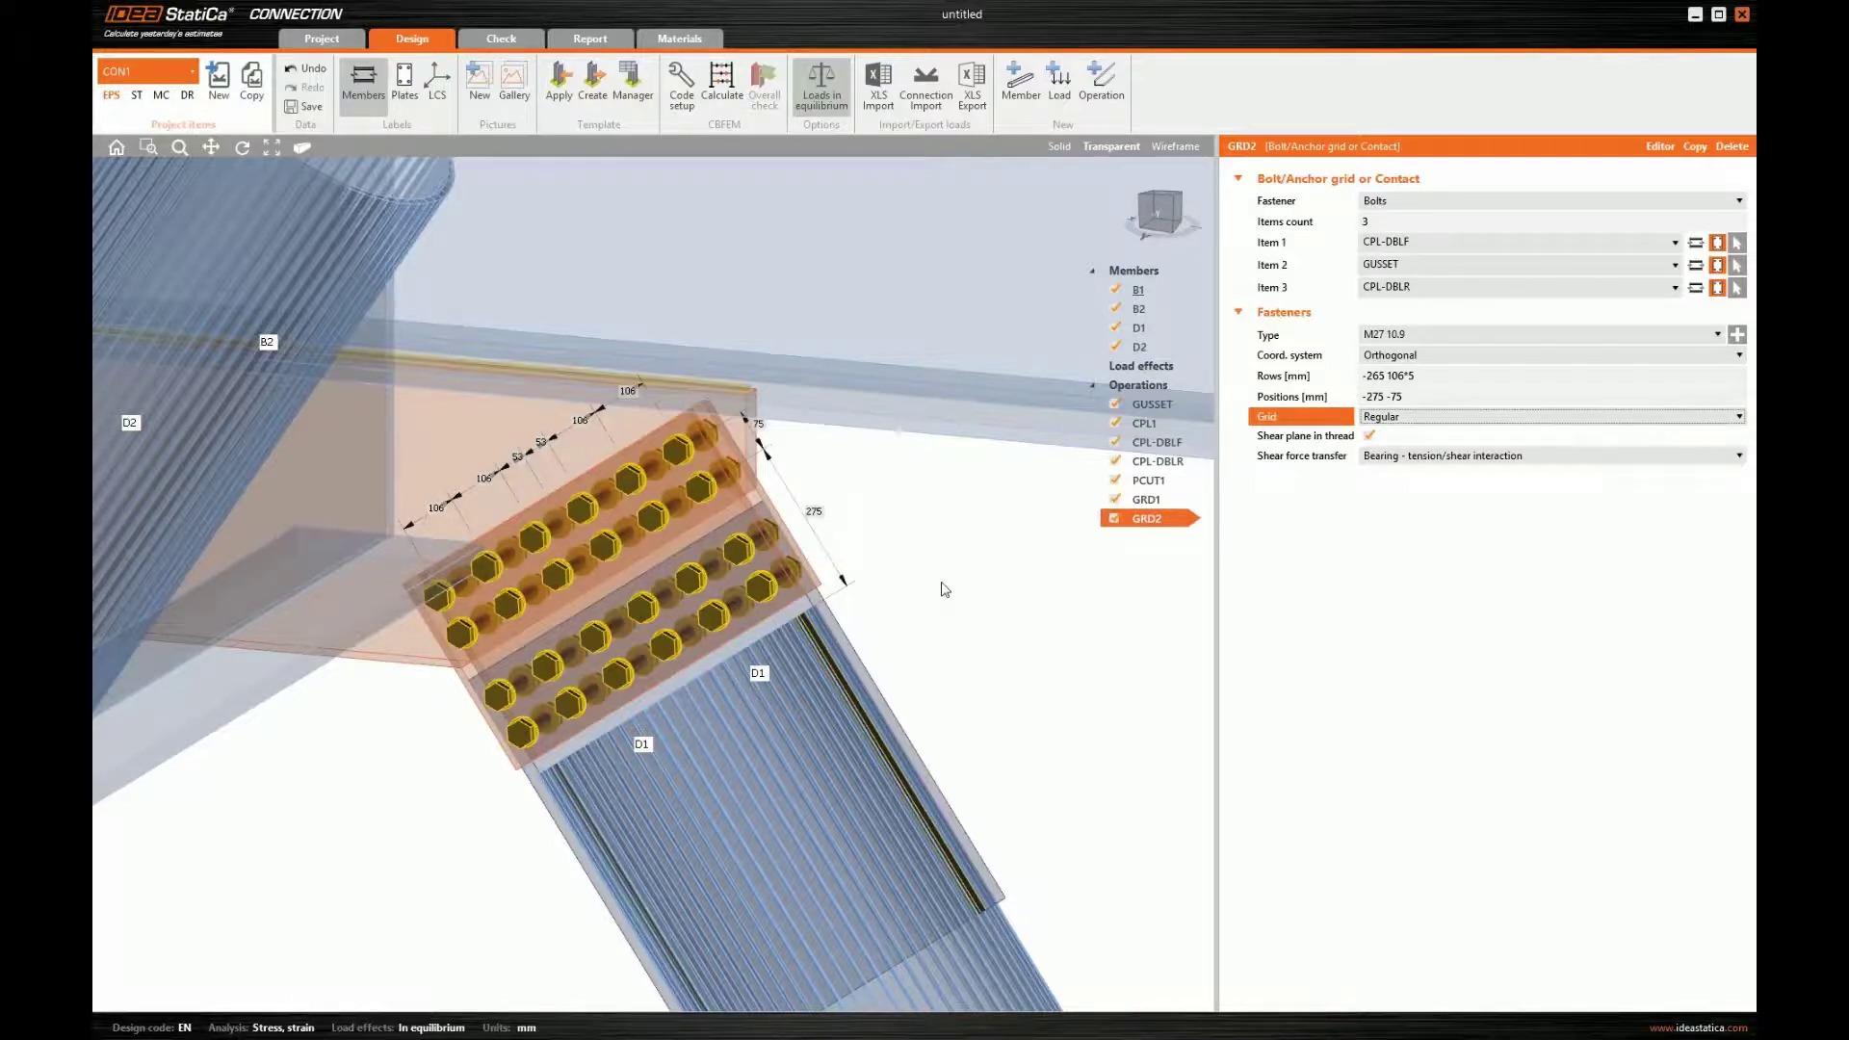
- Copy the connecting plate CPL1 and set the copy's member to D2
middle_drag(929, 609, 957, 602)
scroll(959, 608, down, 3)
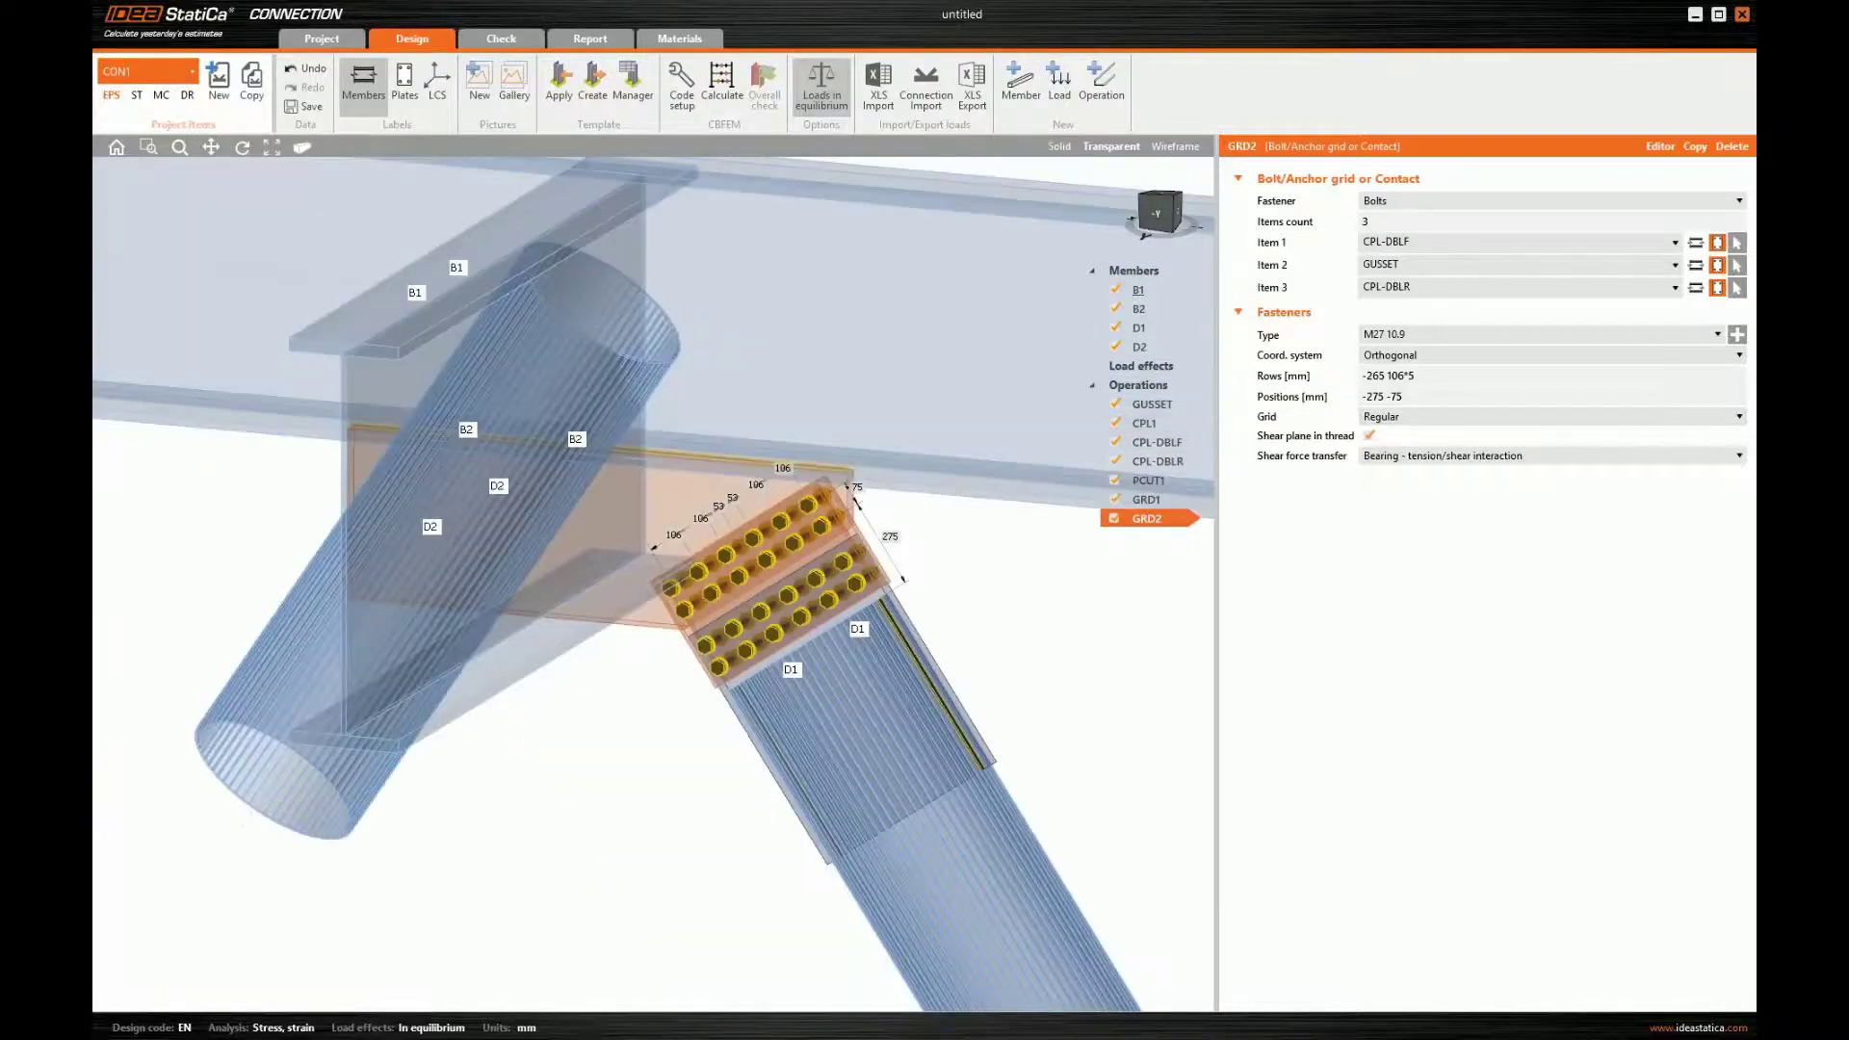
middle_drag(1100, 419, 1082, 400)
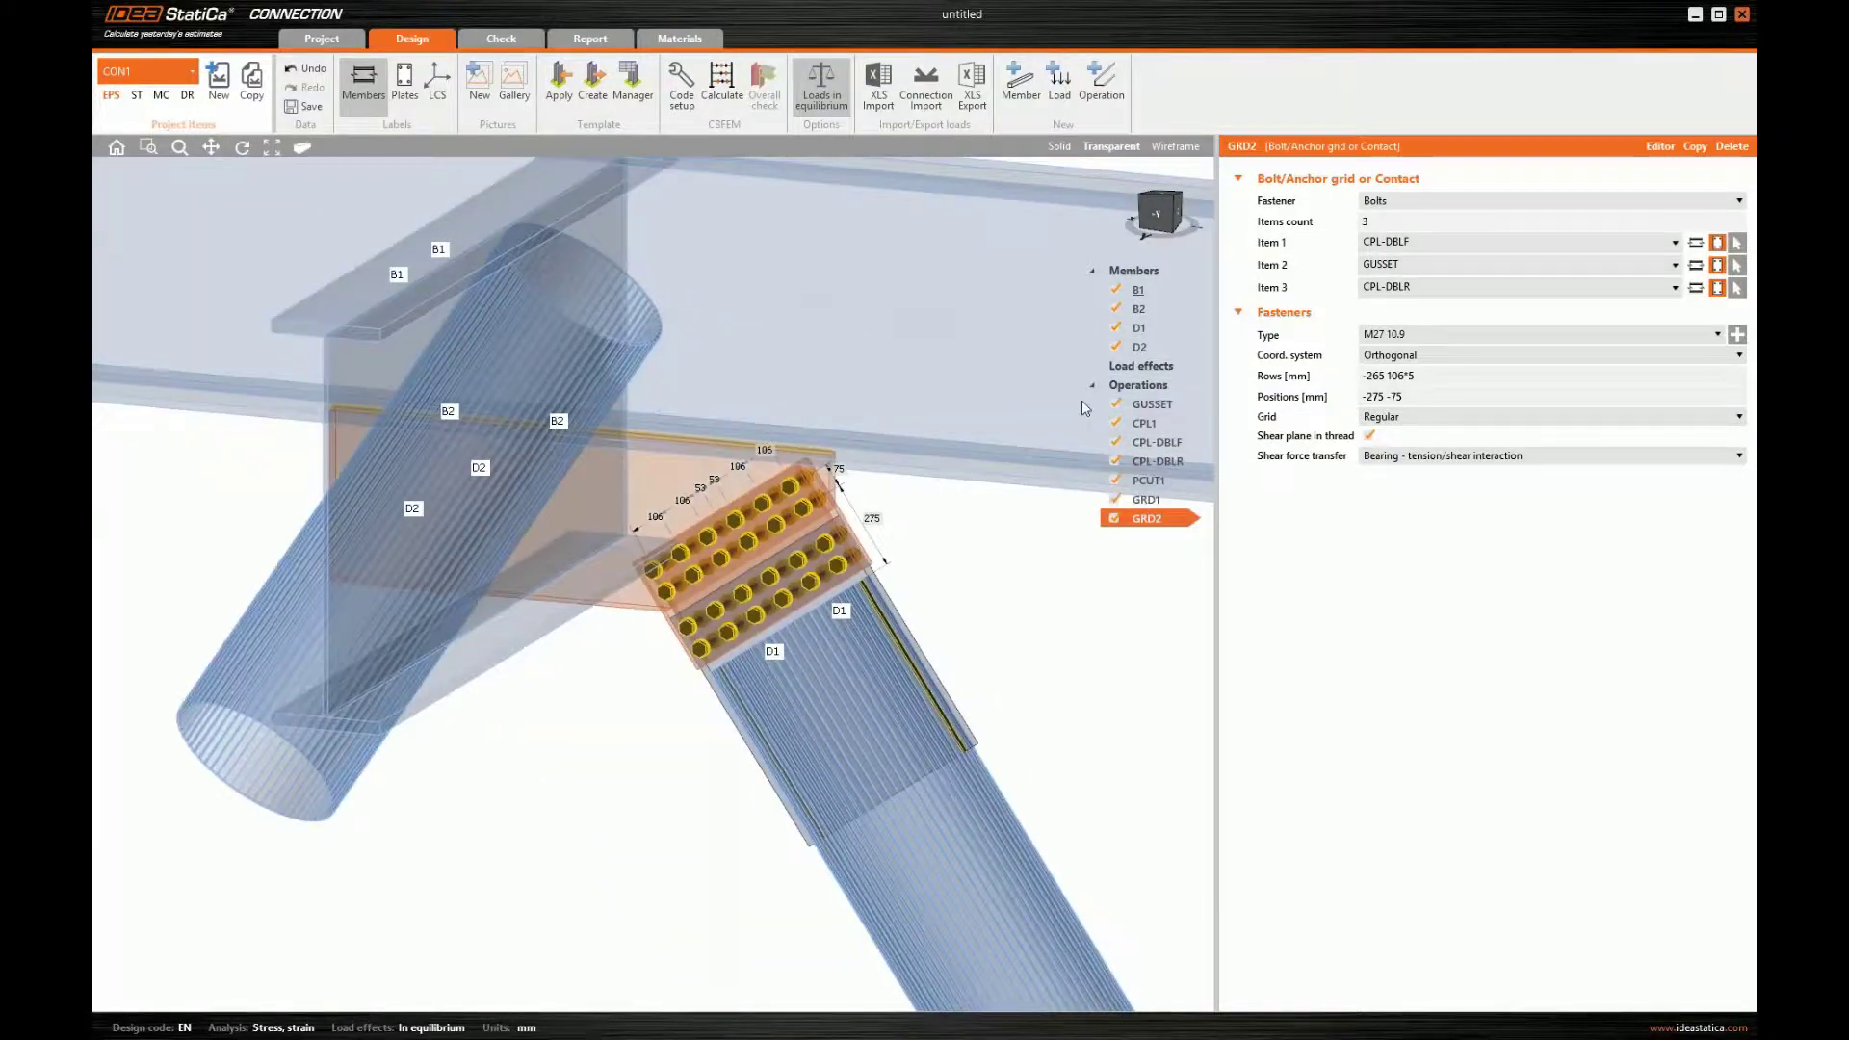
click(1160, 214)
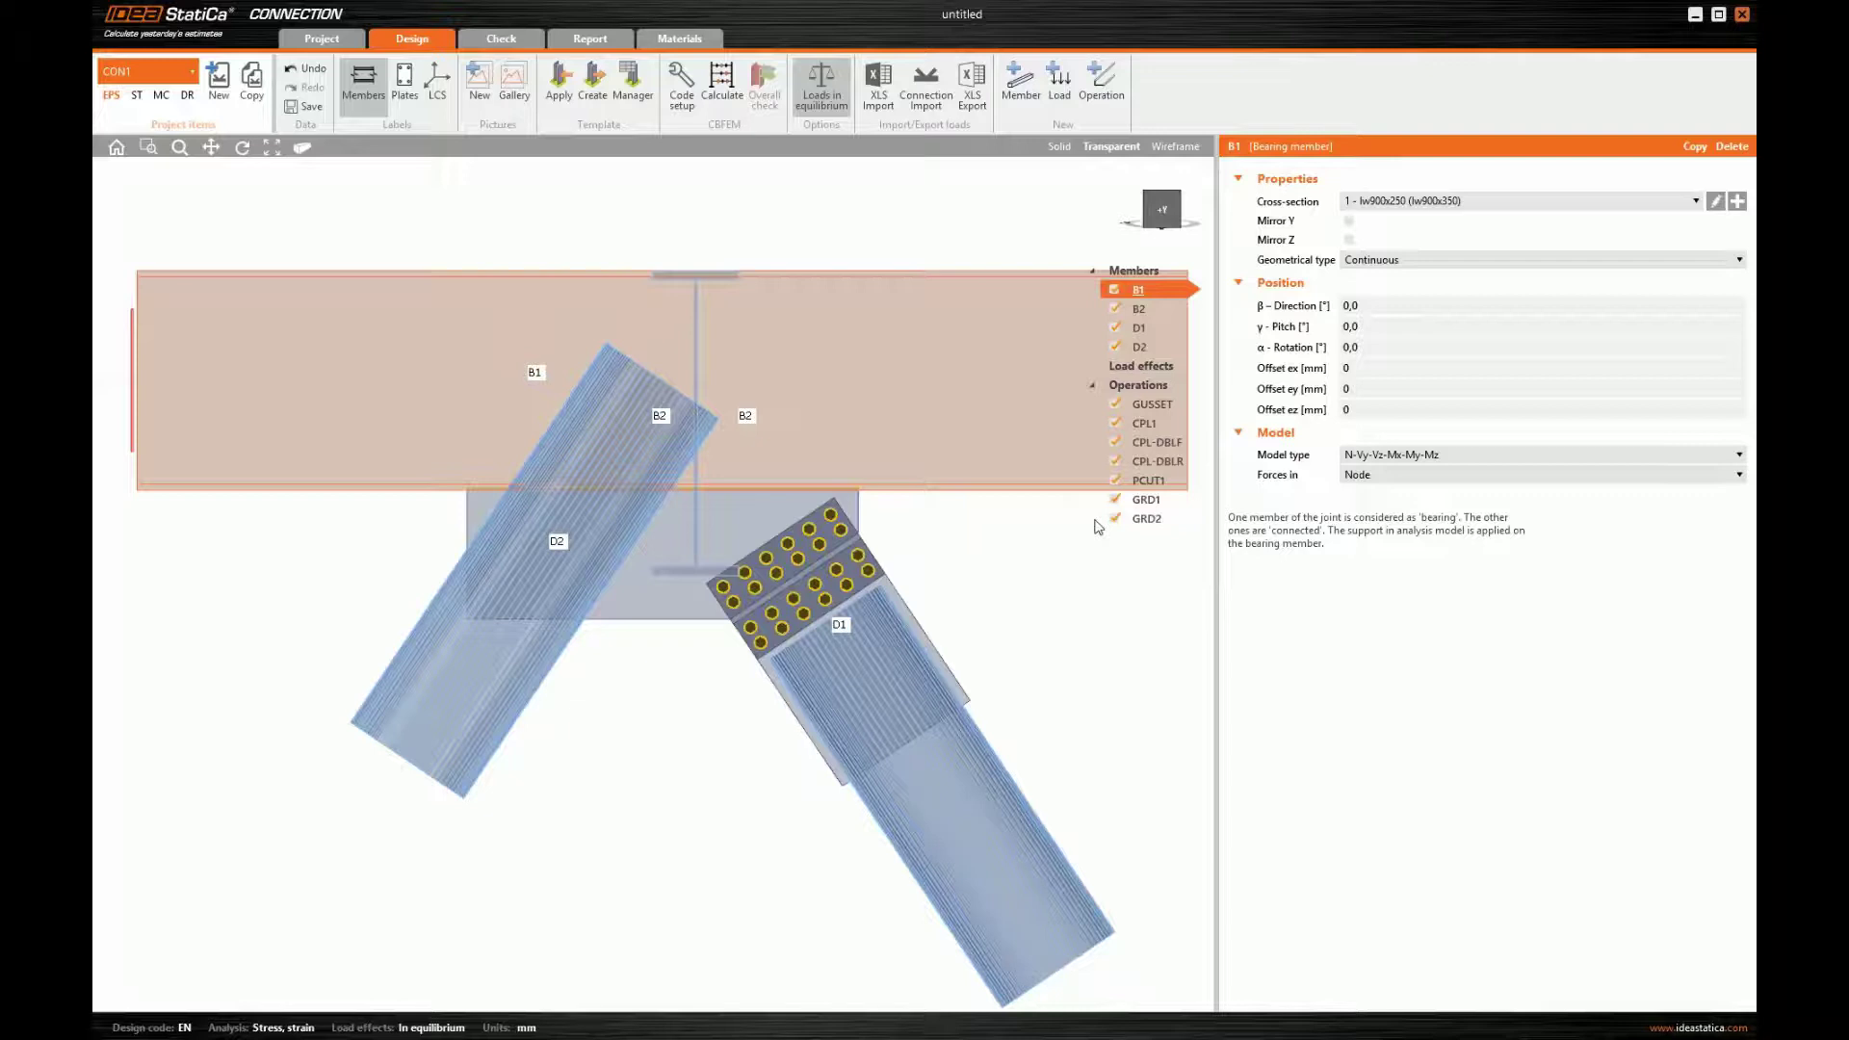
right_click(1152, 431)
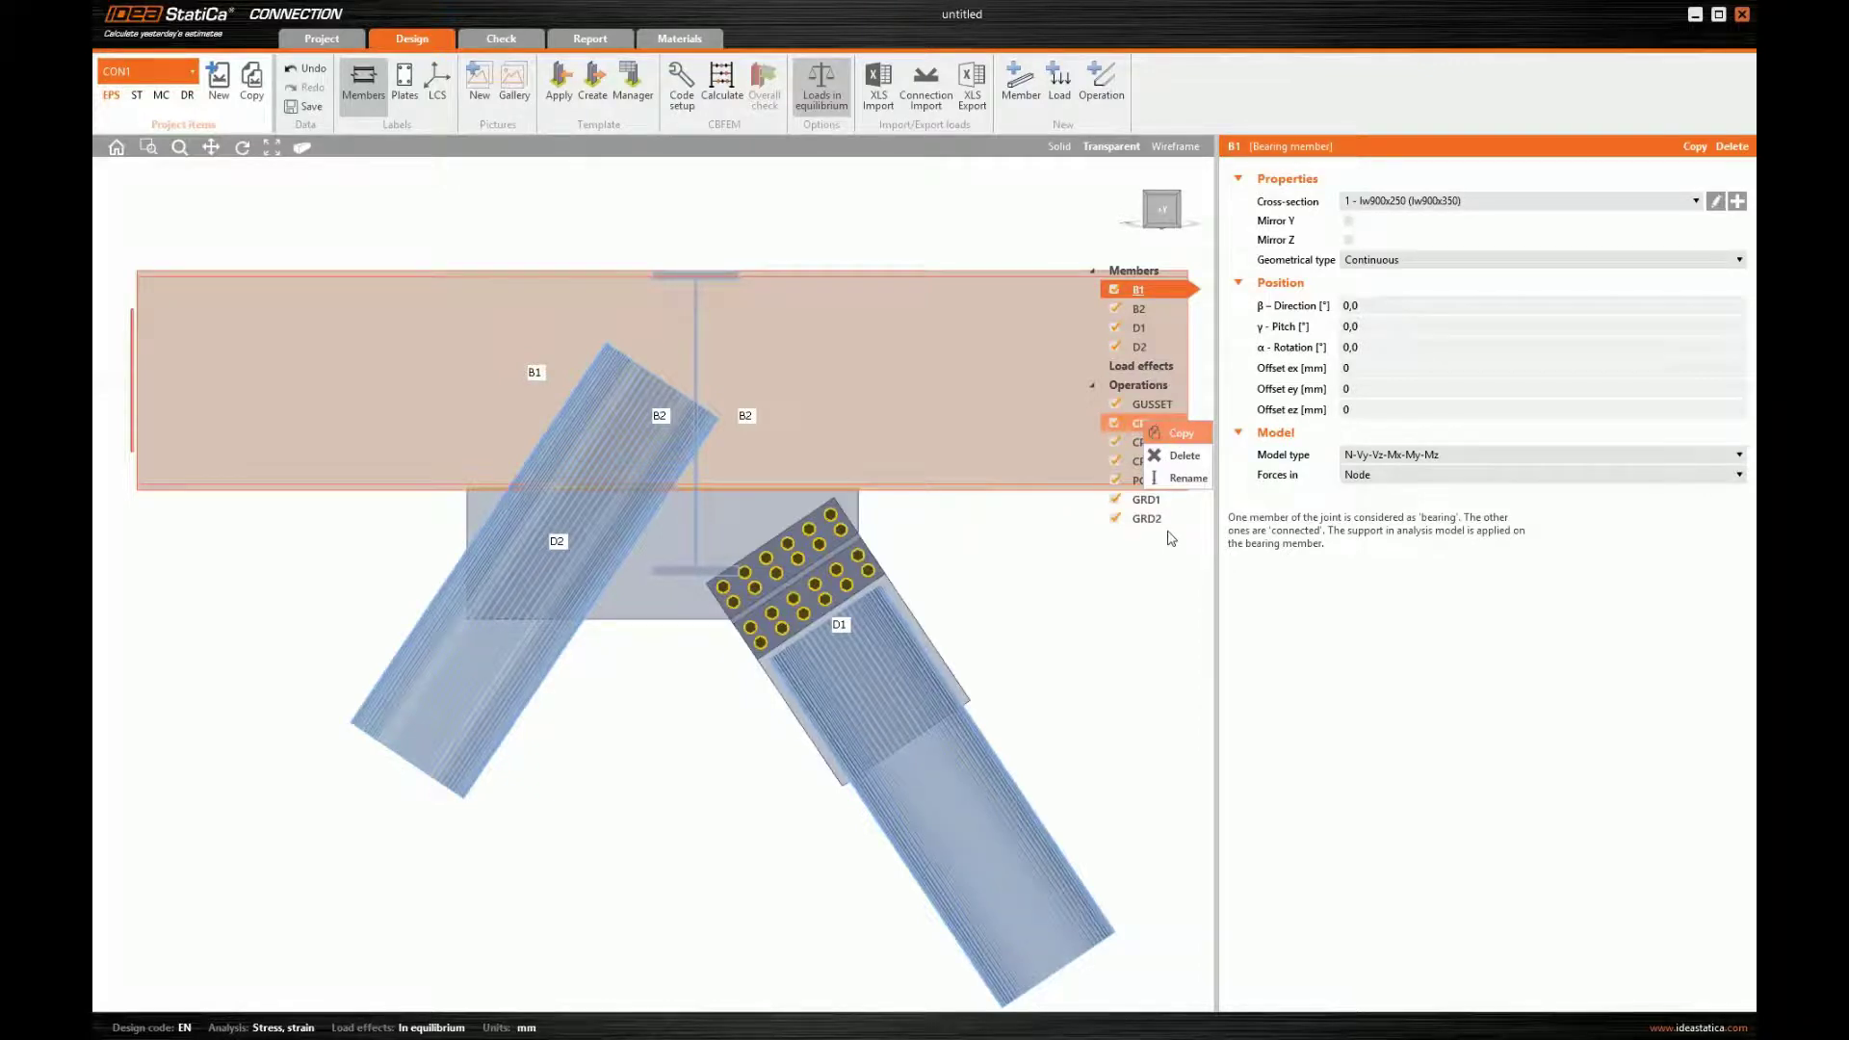
click(1386, 204)
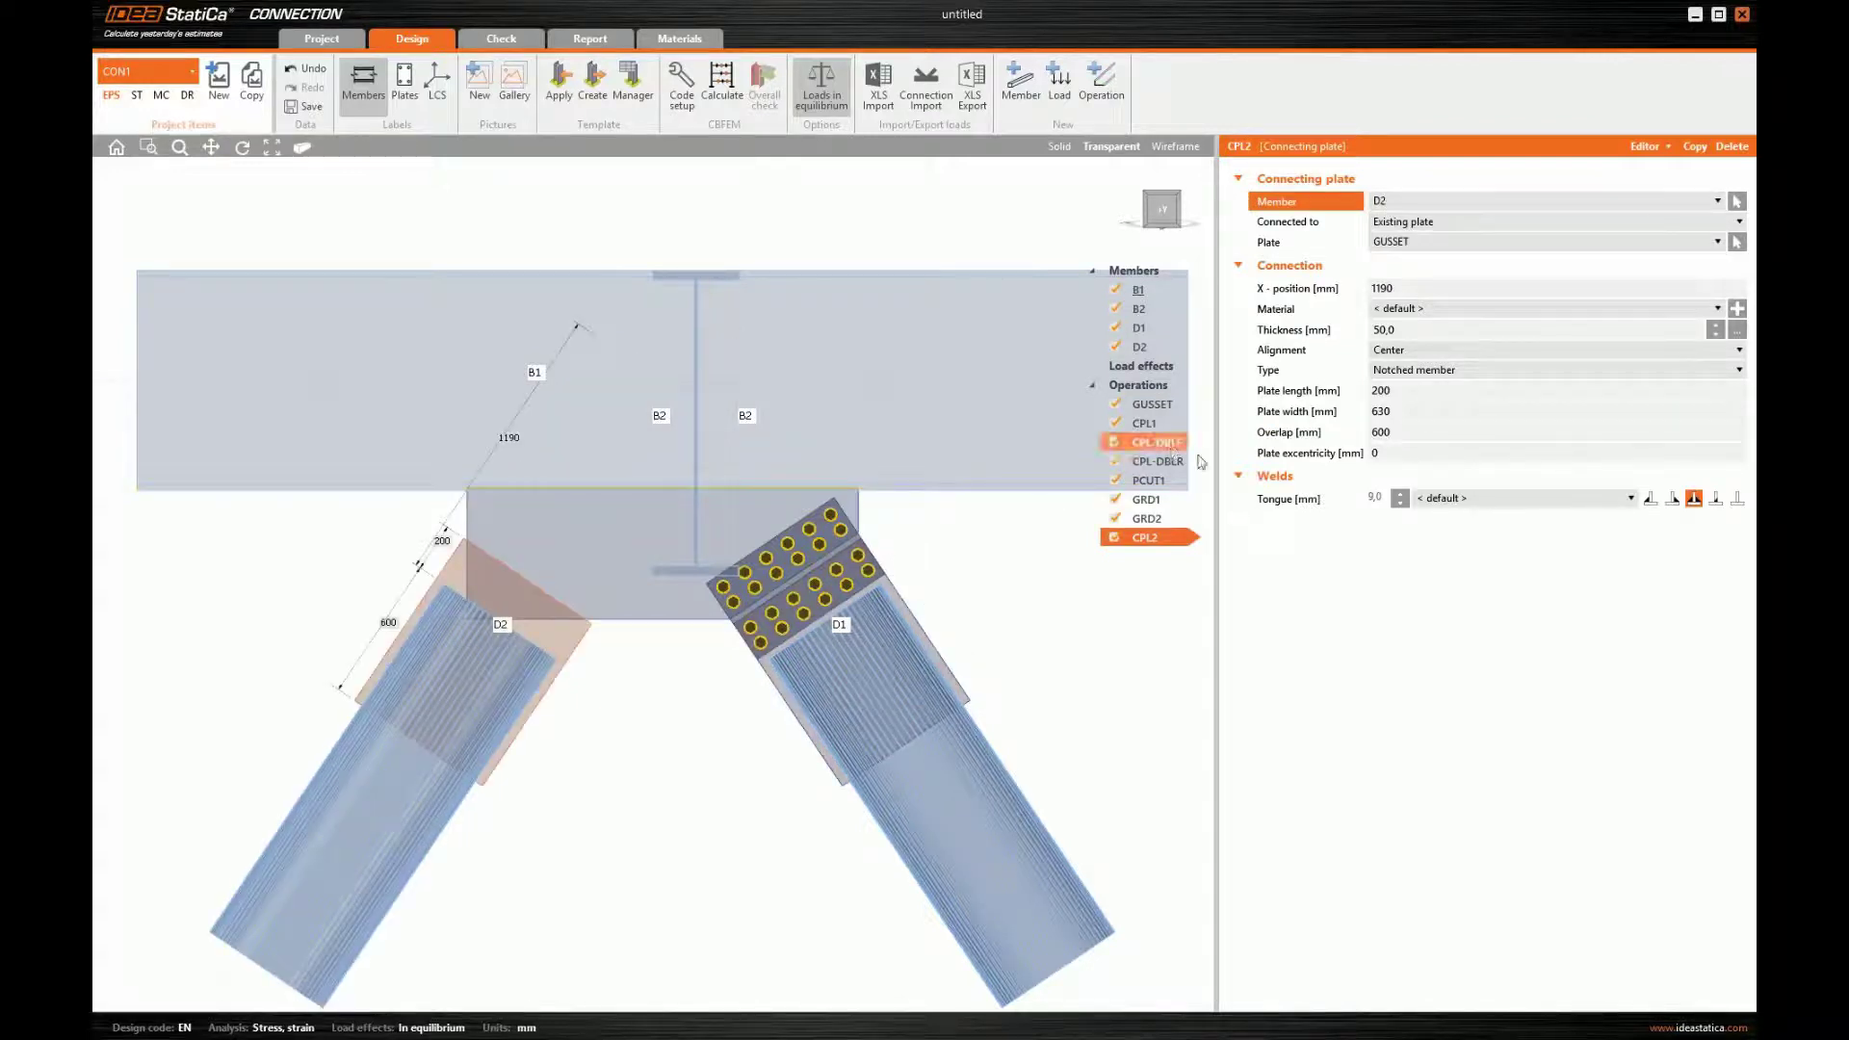
- Copy the CPL-DBLF doubler as CPL2-DBLF and assign the copy to connecting plate CPL2
right_click(1173, 444)
click(1209, 456)
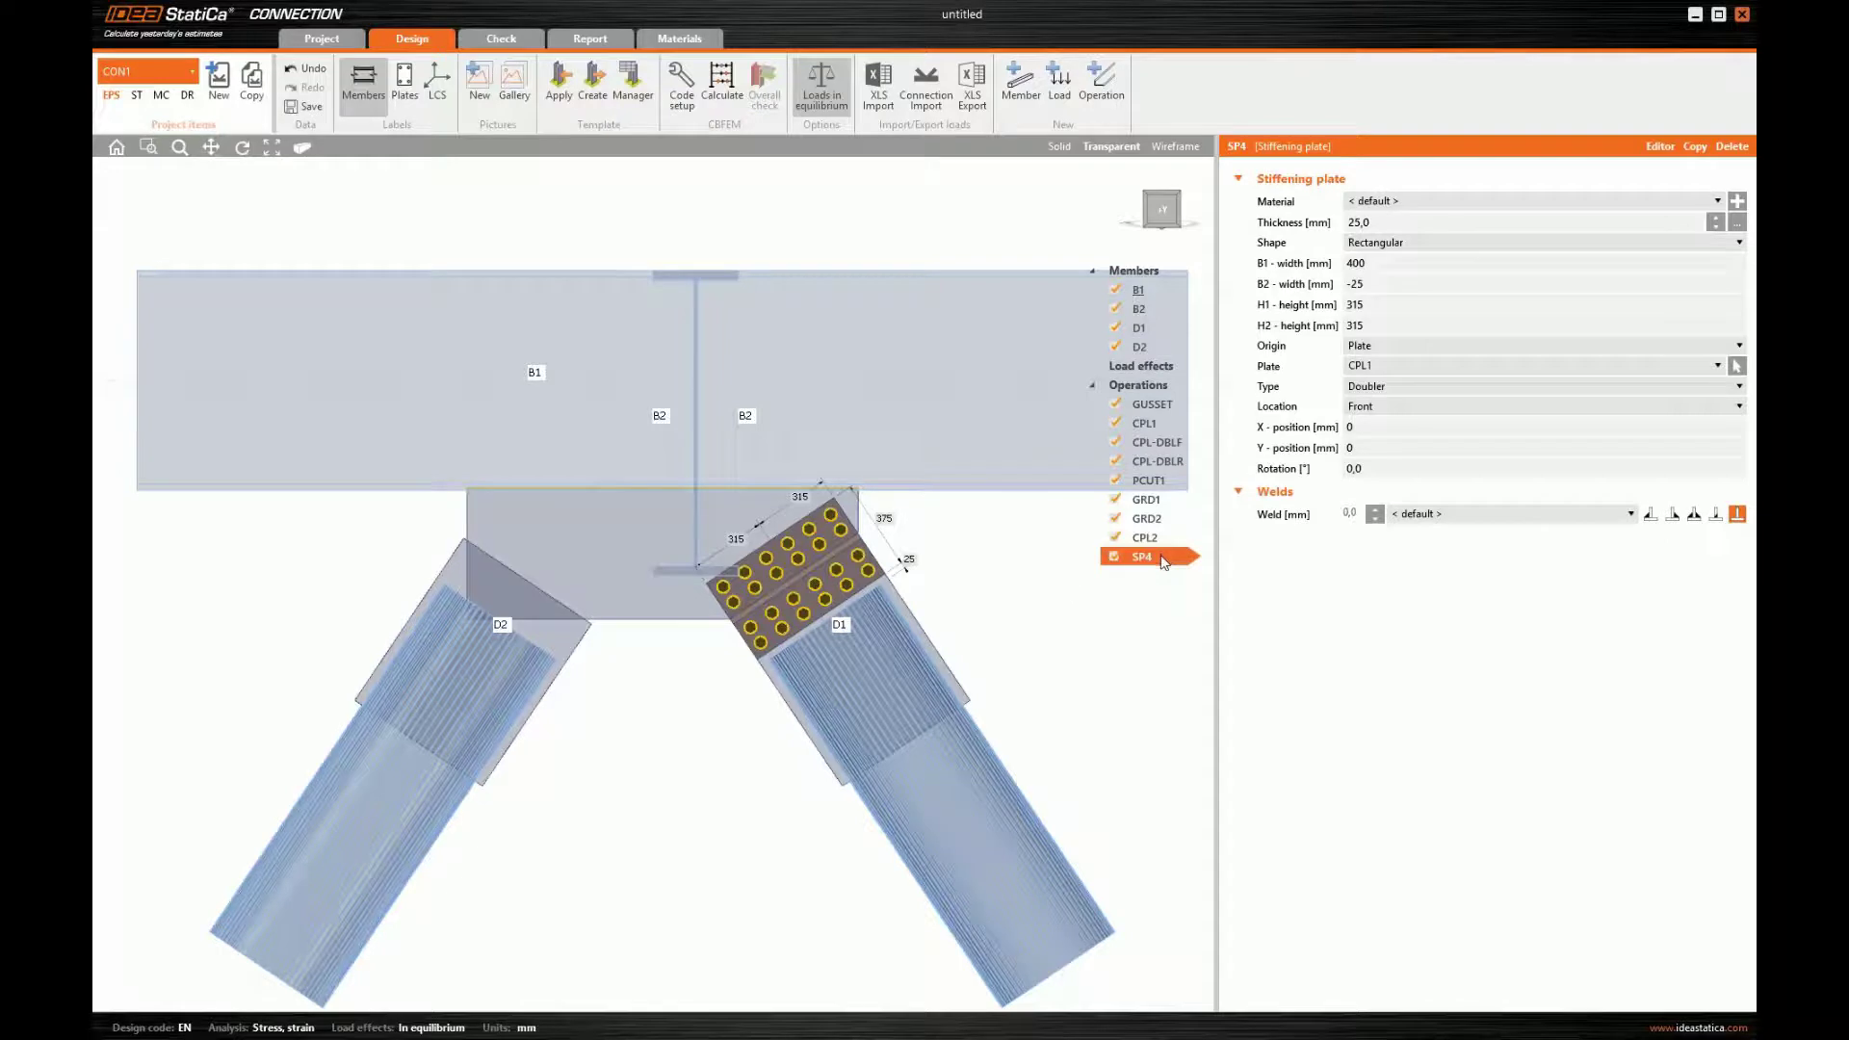
right_click(1067, 589)
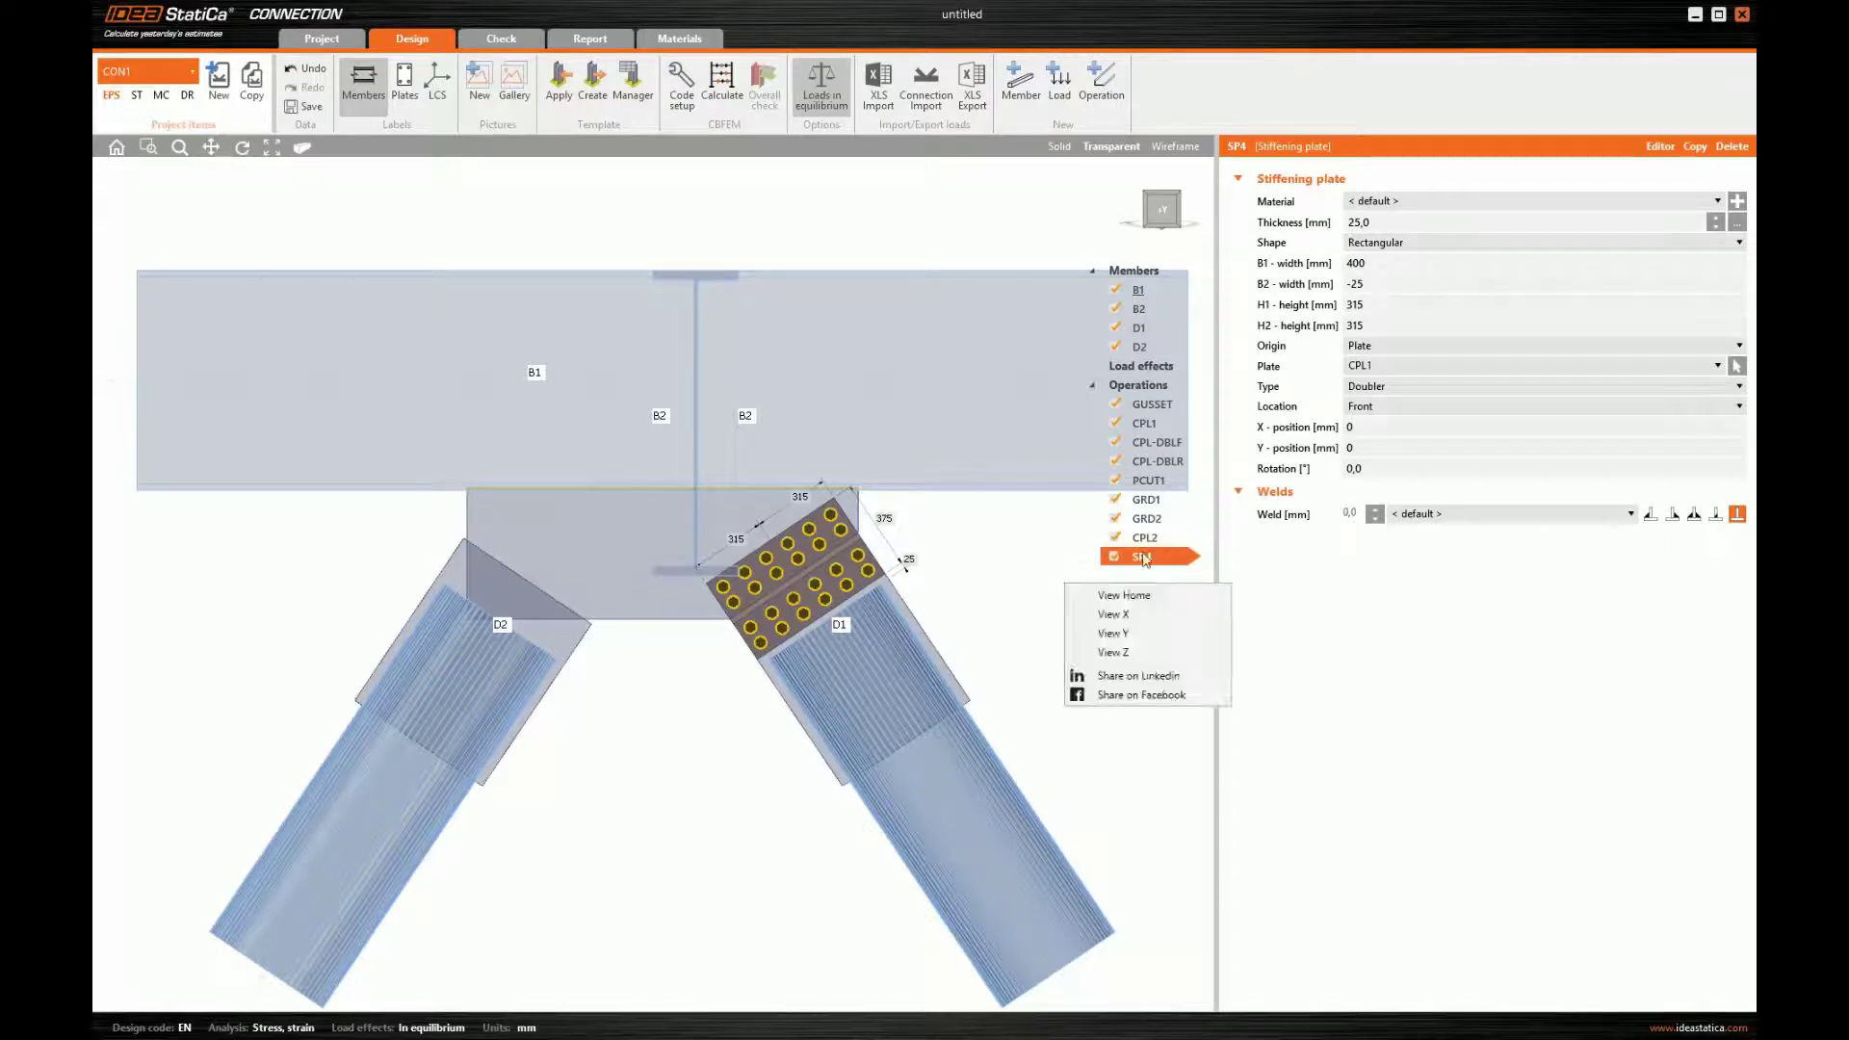
click(1155, 587)
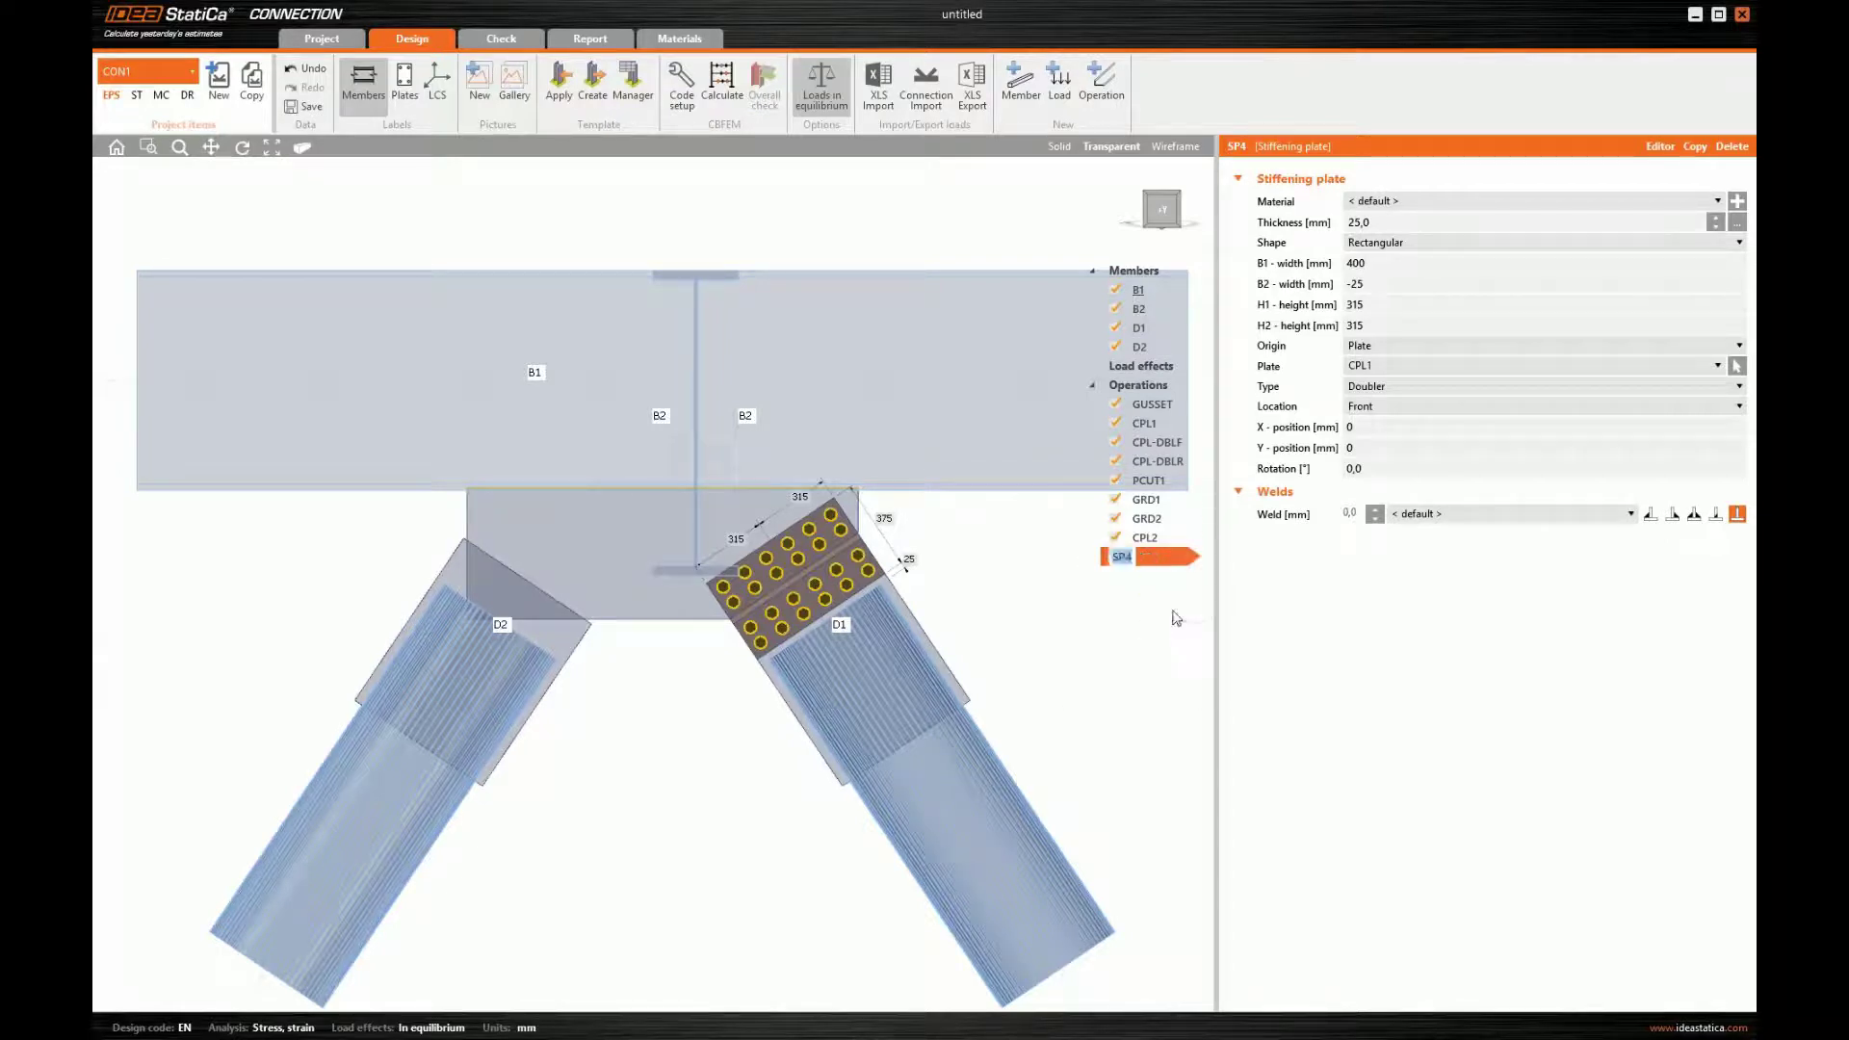
text(CPL2-DBLF)
key(Return)
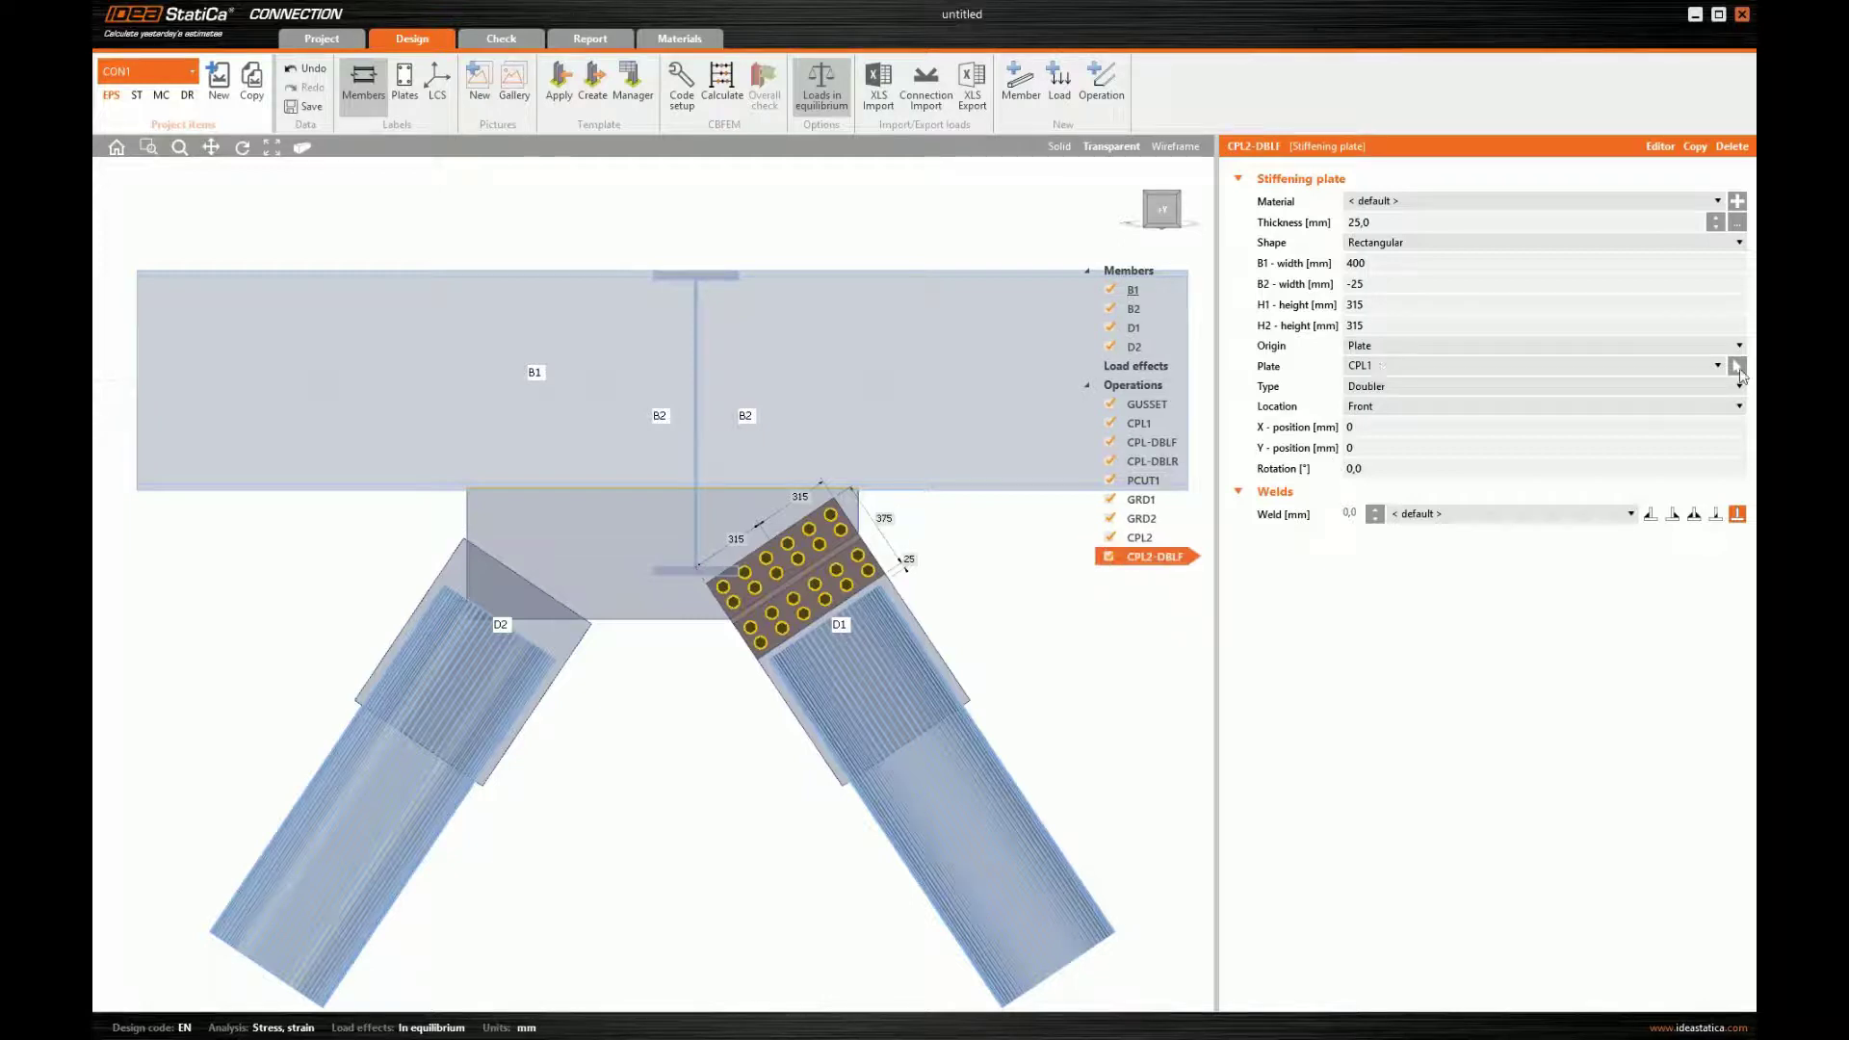
click(1738, 367)
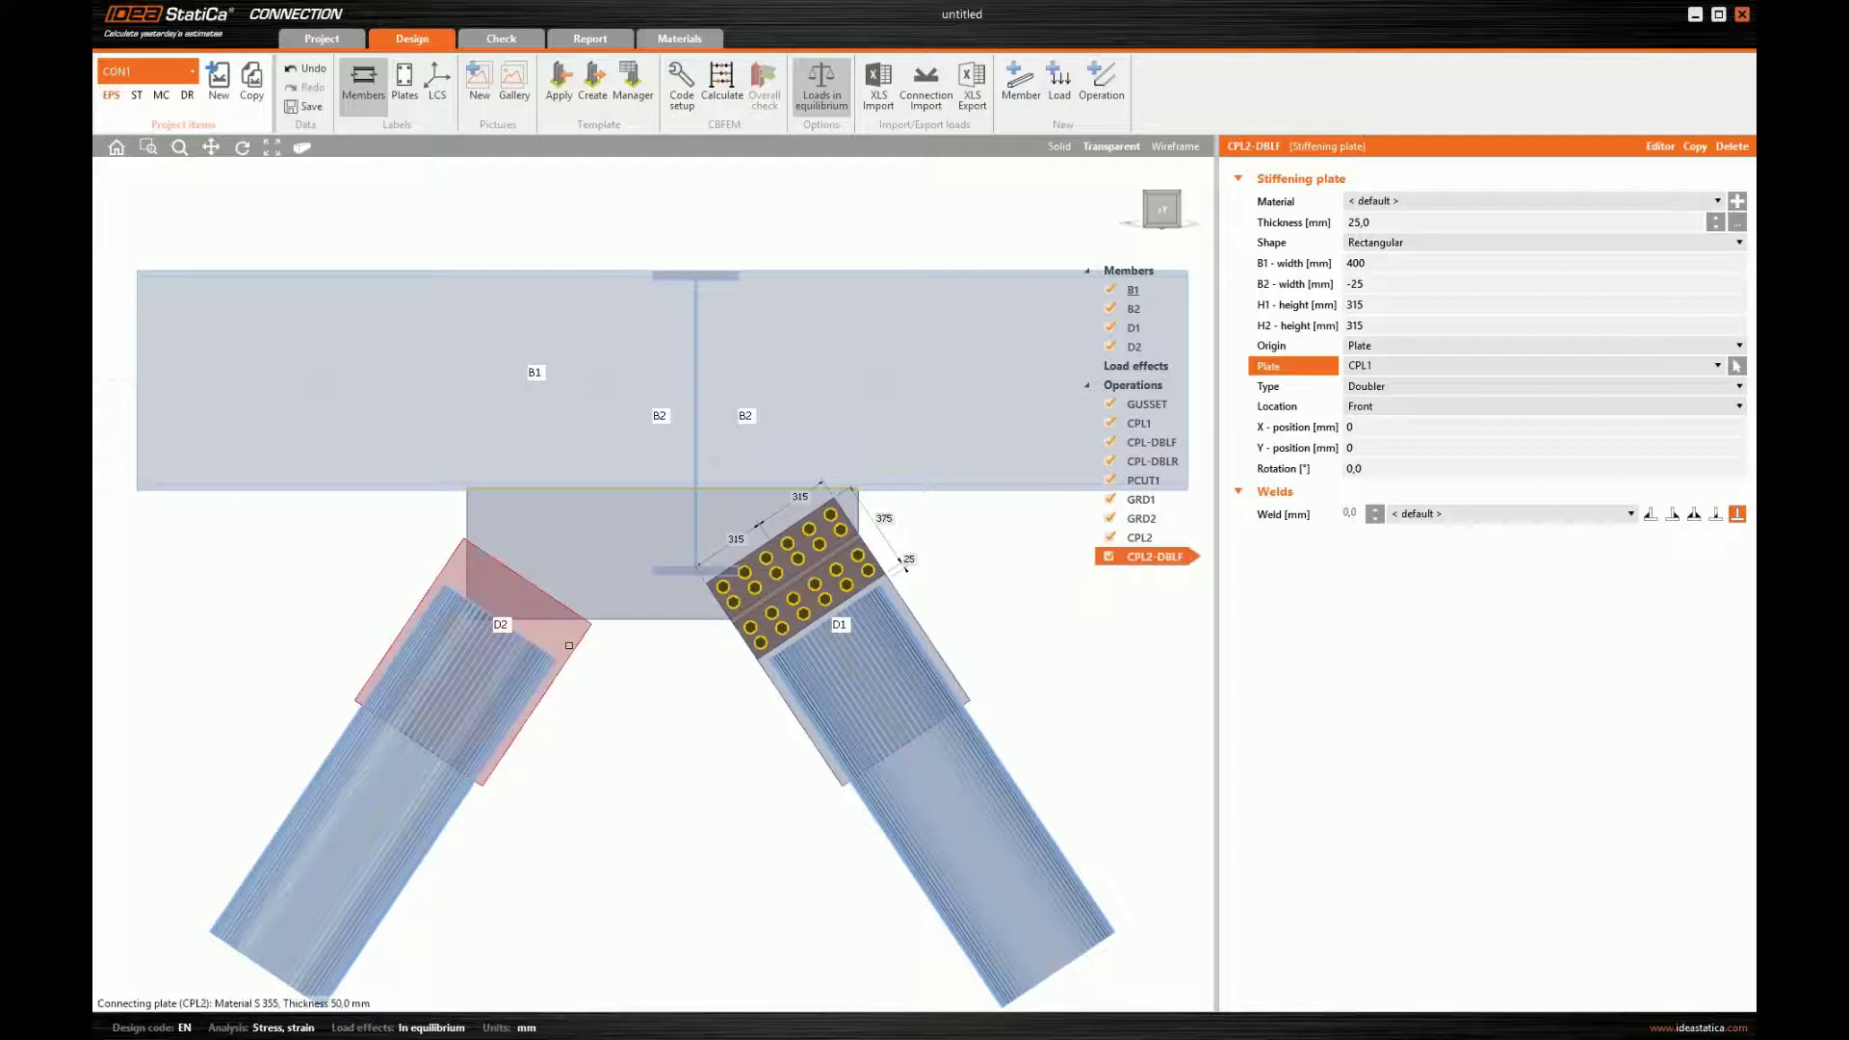
click(569, 645)
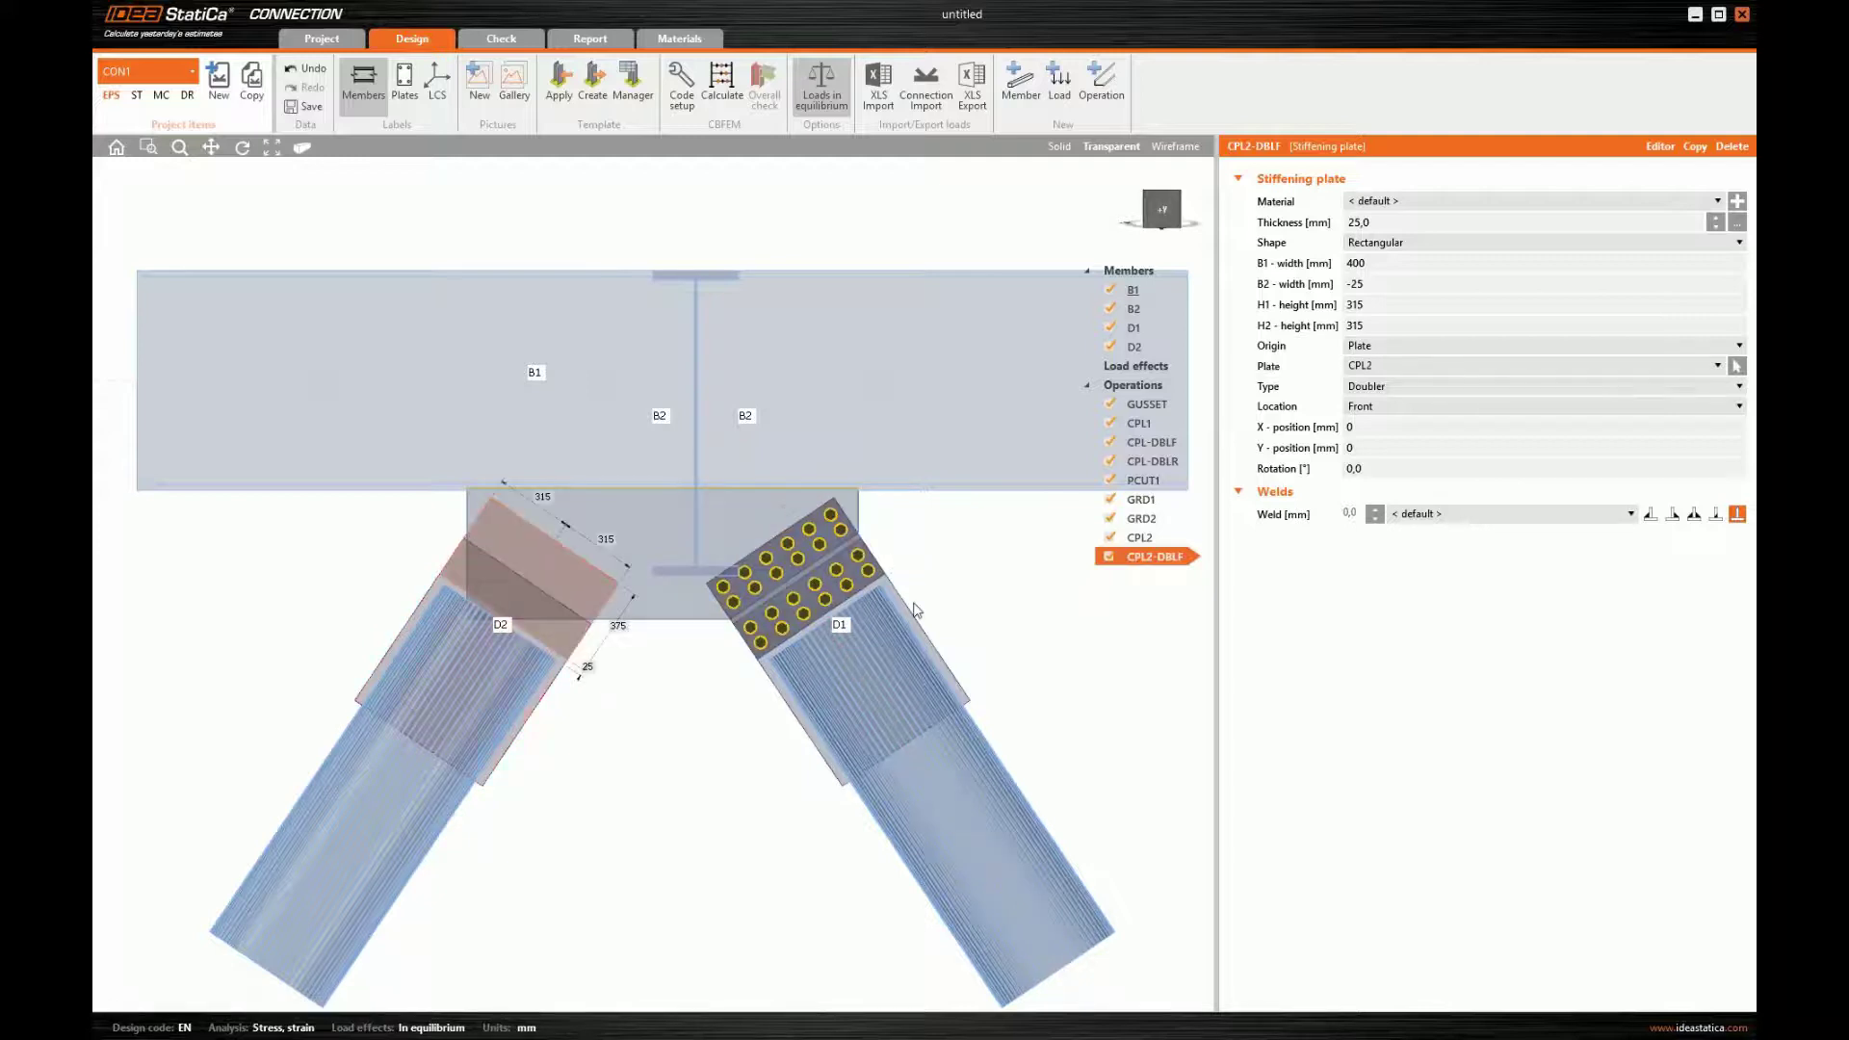
- Copy the CPL2-DBLF doubler and set the copy's location to Rear
right_click(1156, 562)
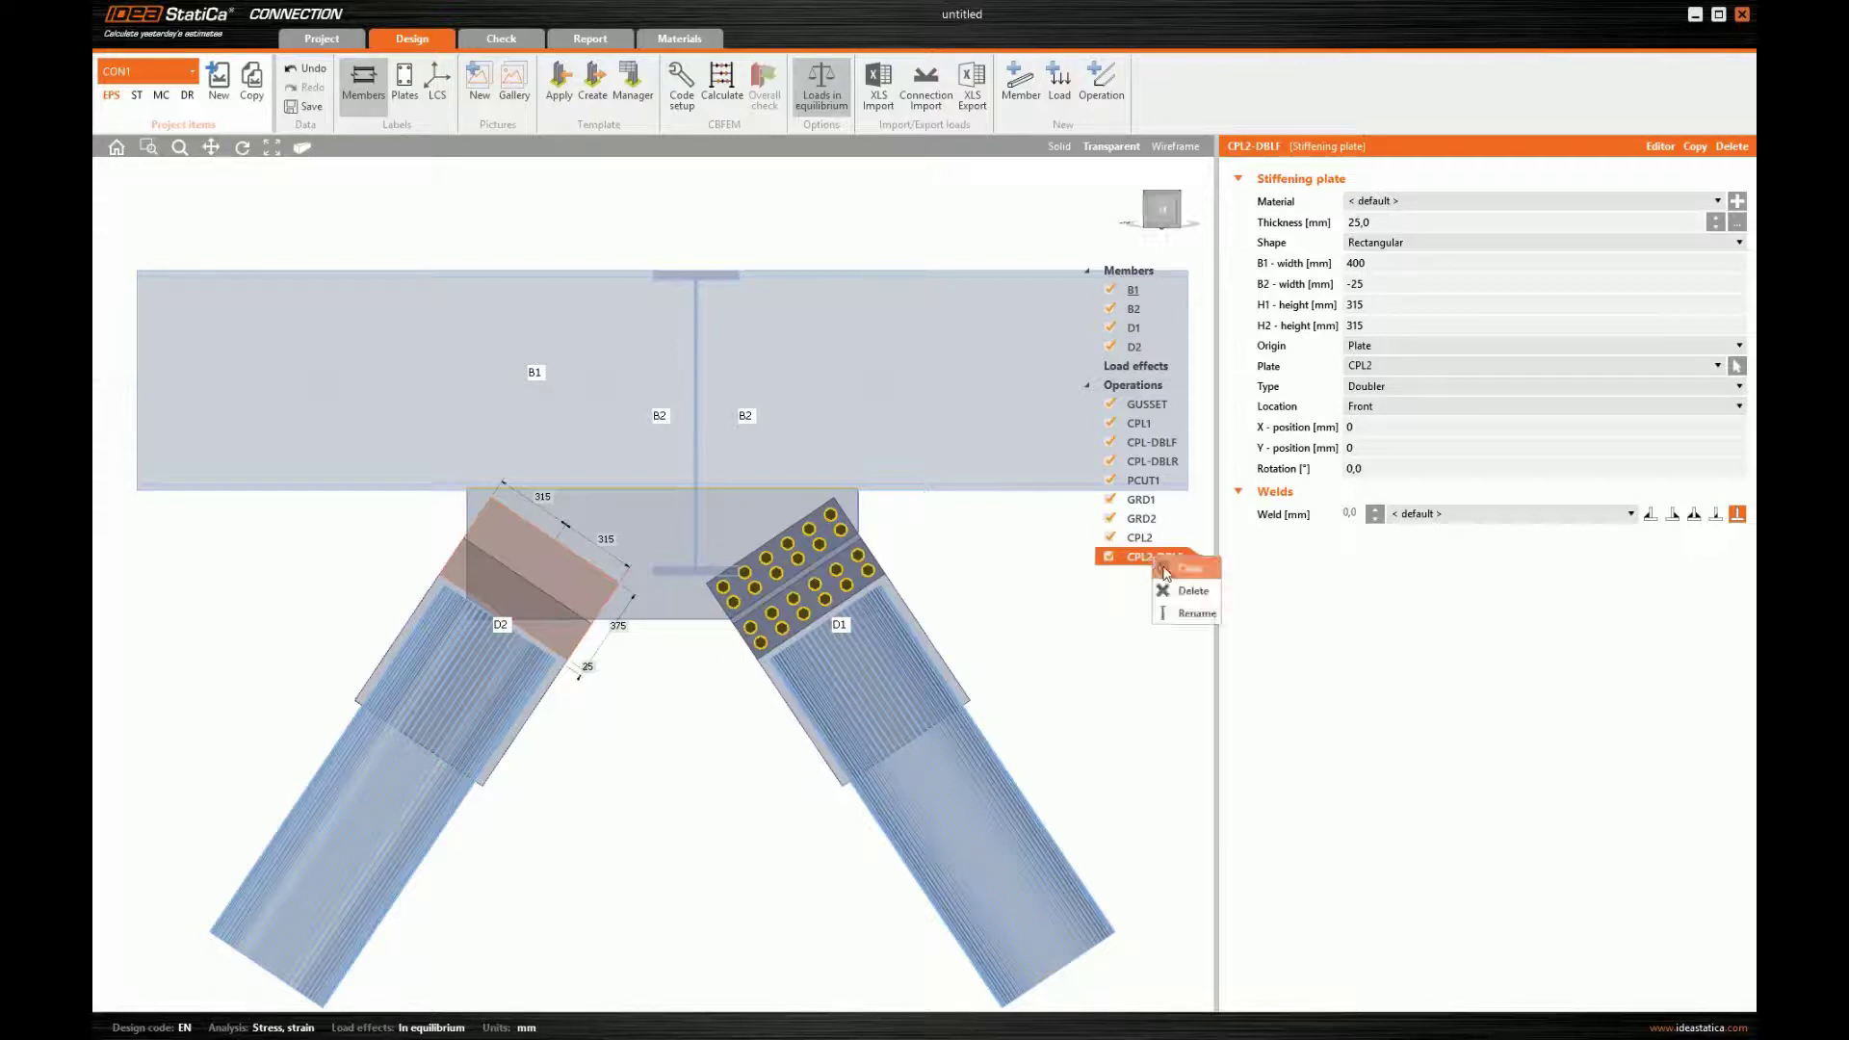
click(1186, 570)
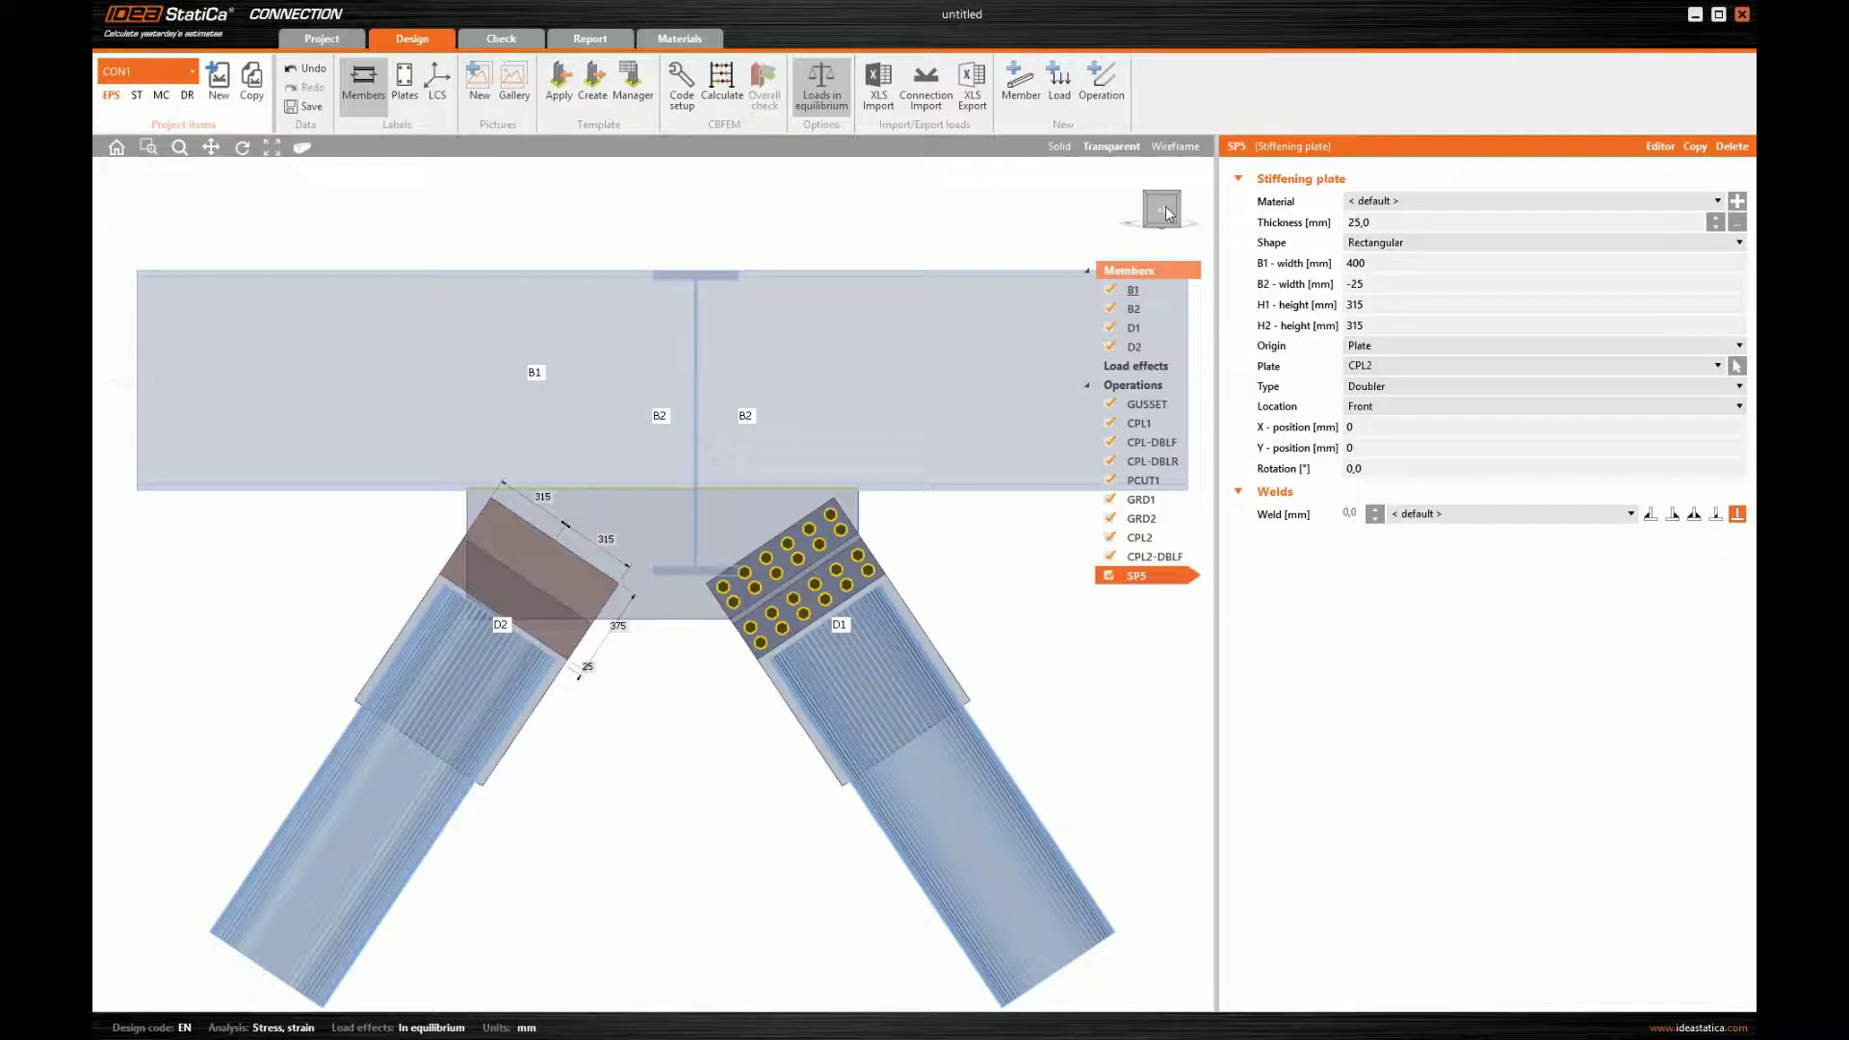
drag(1163, 217, 1188, 233)
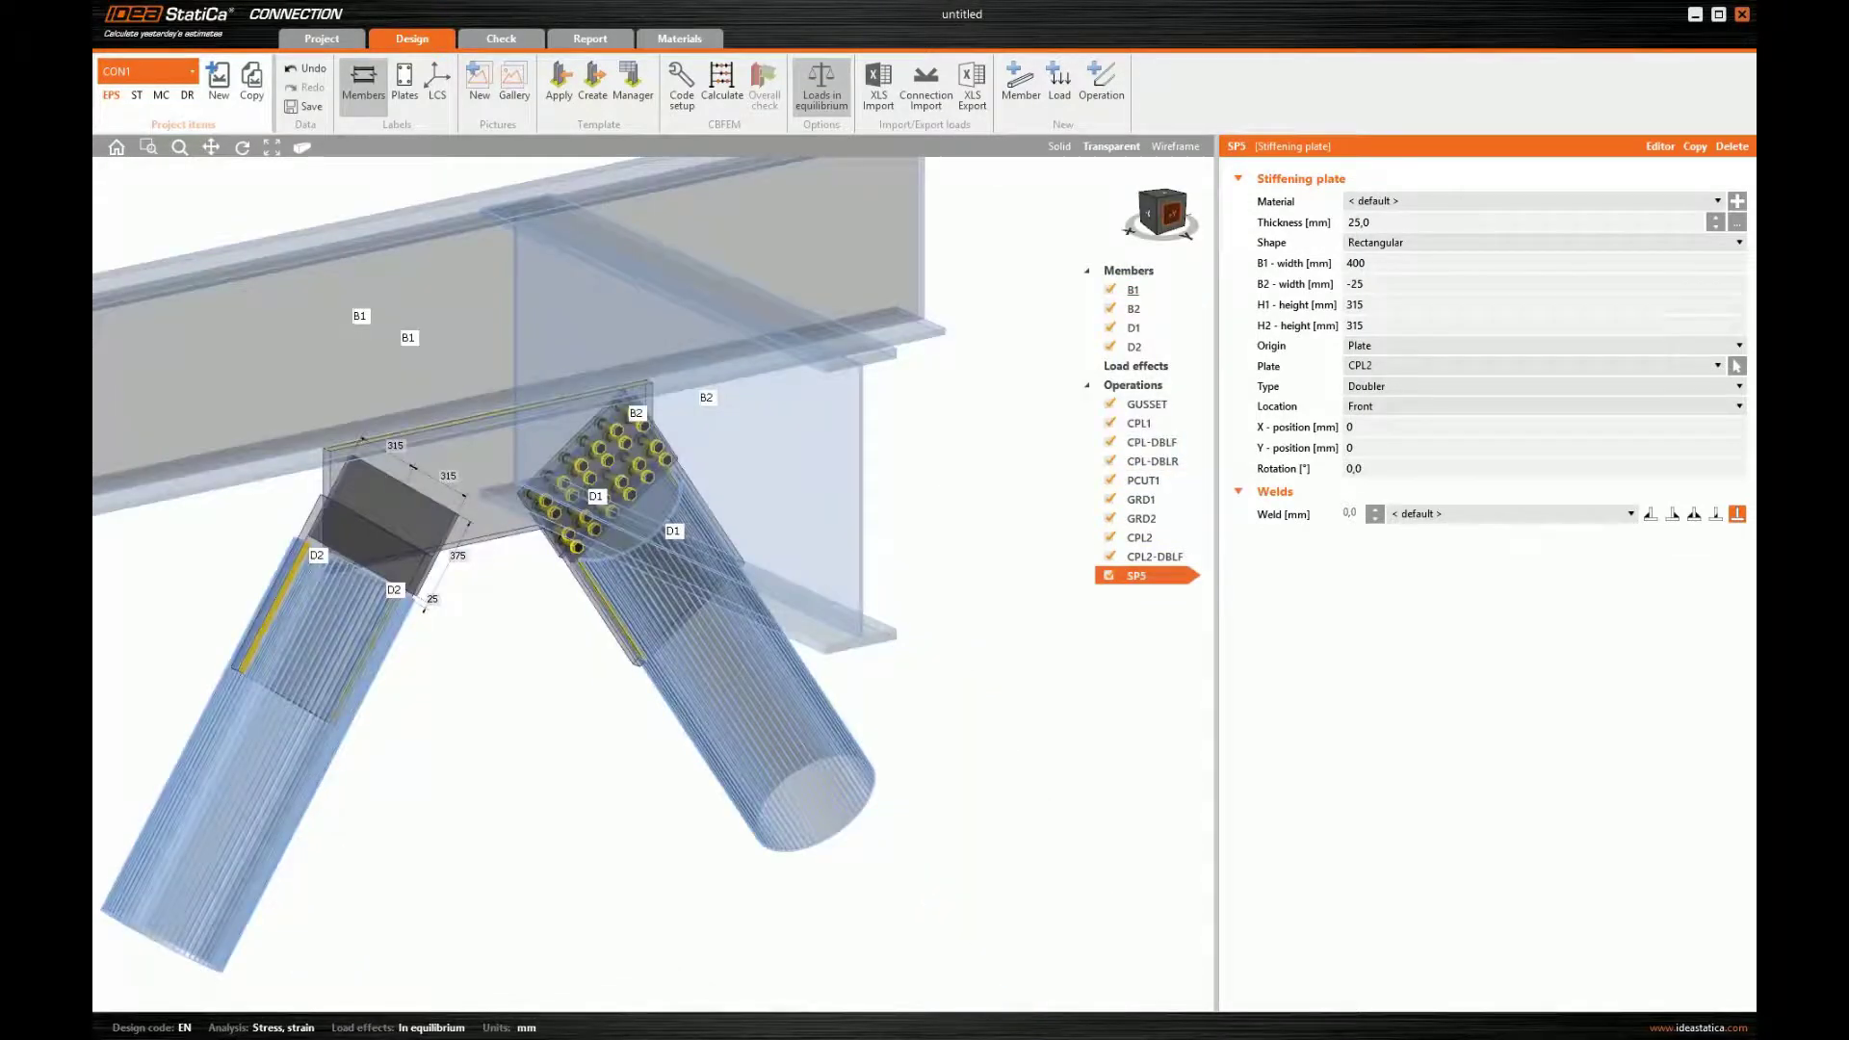
middle_drag(386, 526, 424, 536)
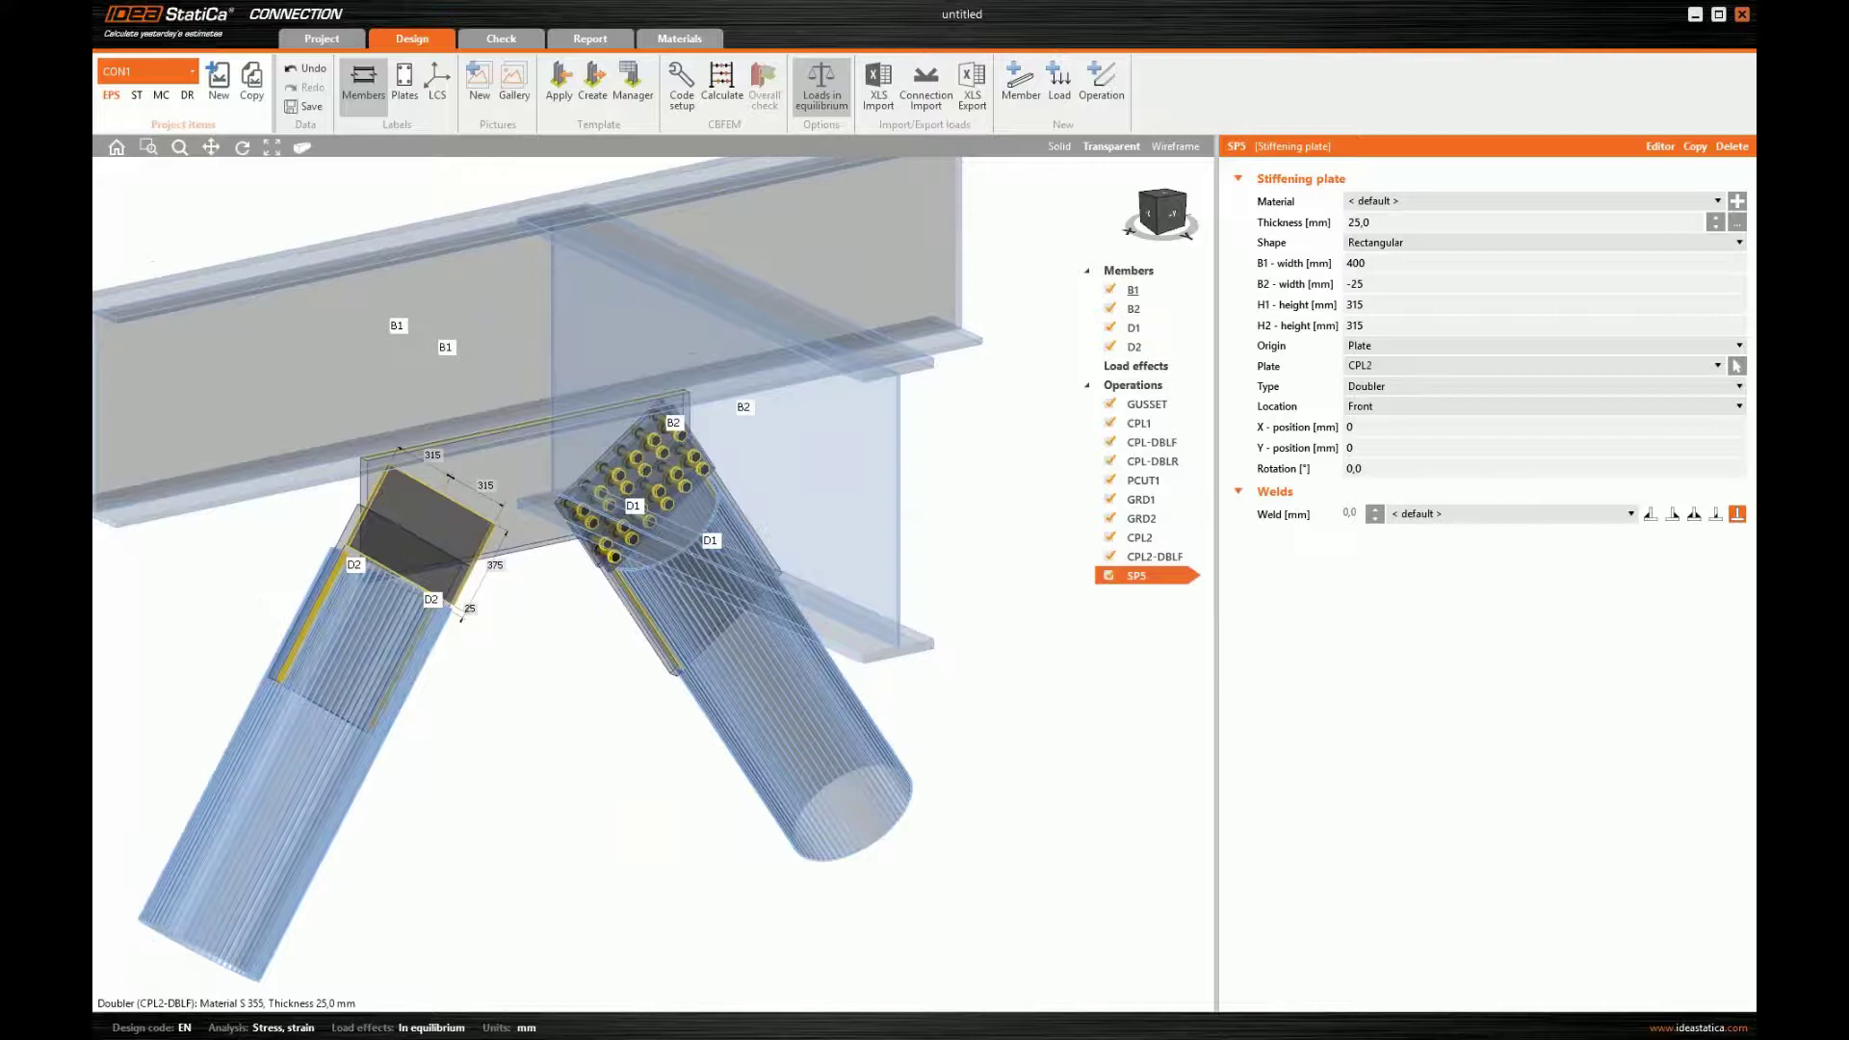
scroll(339, 514, up, 3)
click(1369, 405)
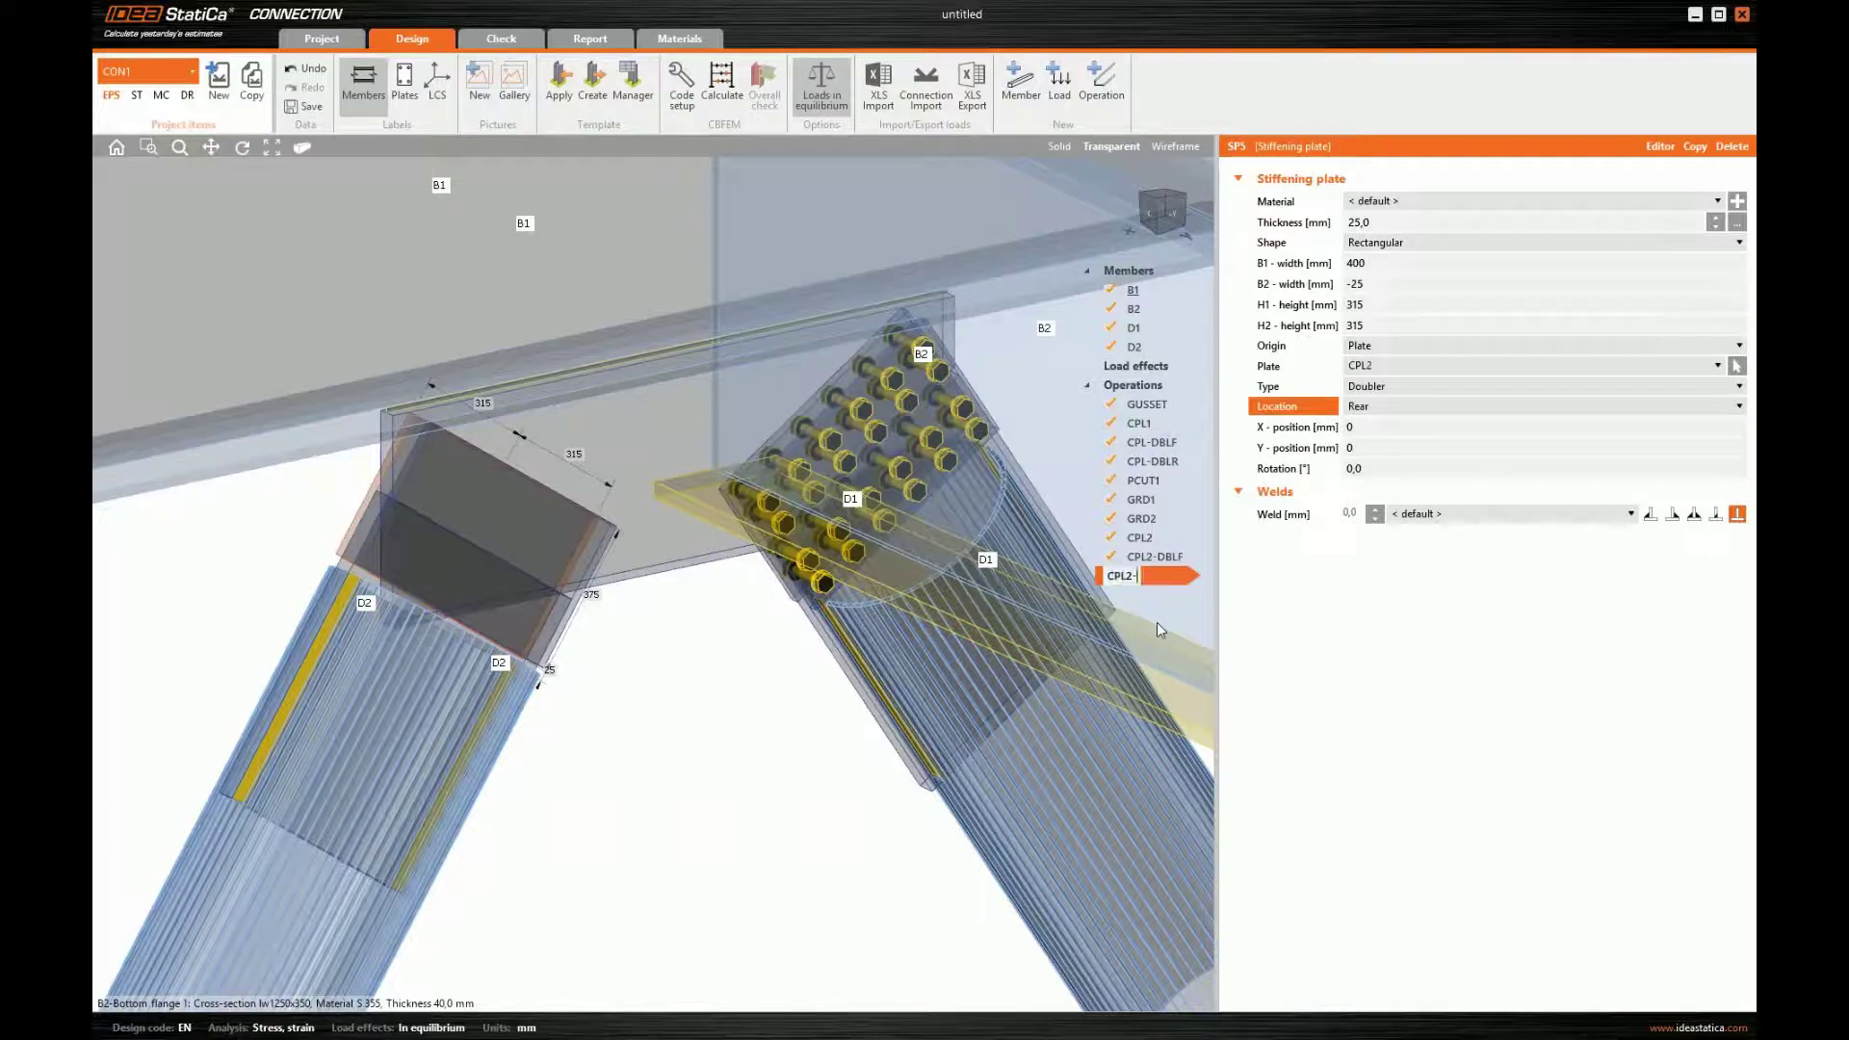
- Rename the copied rear doubler of plate CPL2 as CPL2-DBLR
text(DB)
key(Return)
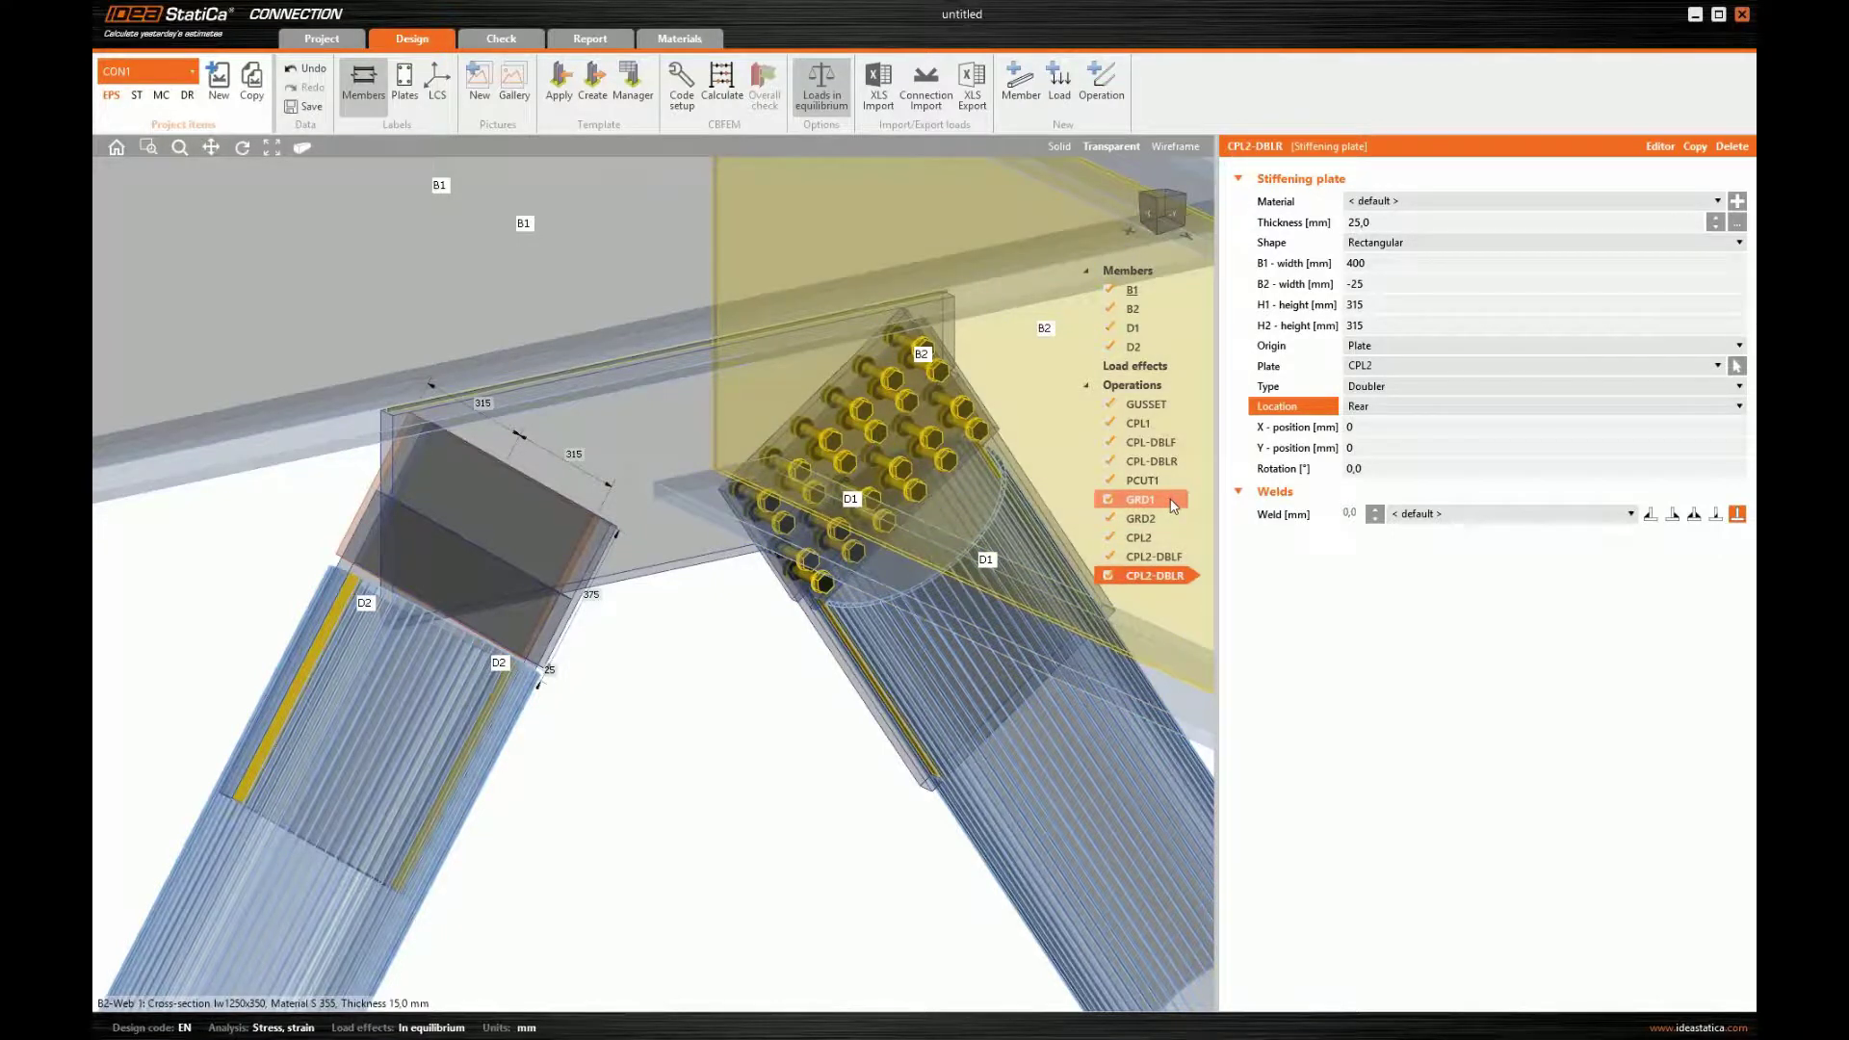
- Copy the bolt grid GRD1 and set the copy's three items to CPL2-DBLF, CPL2 and CPL2-DBLR
click(1174, 507)
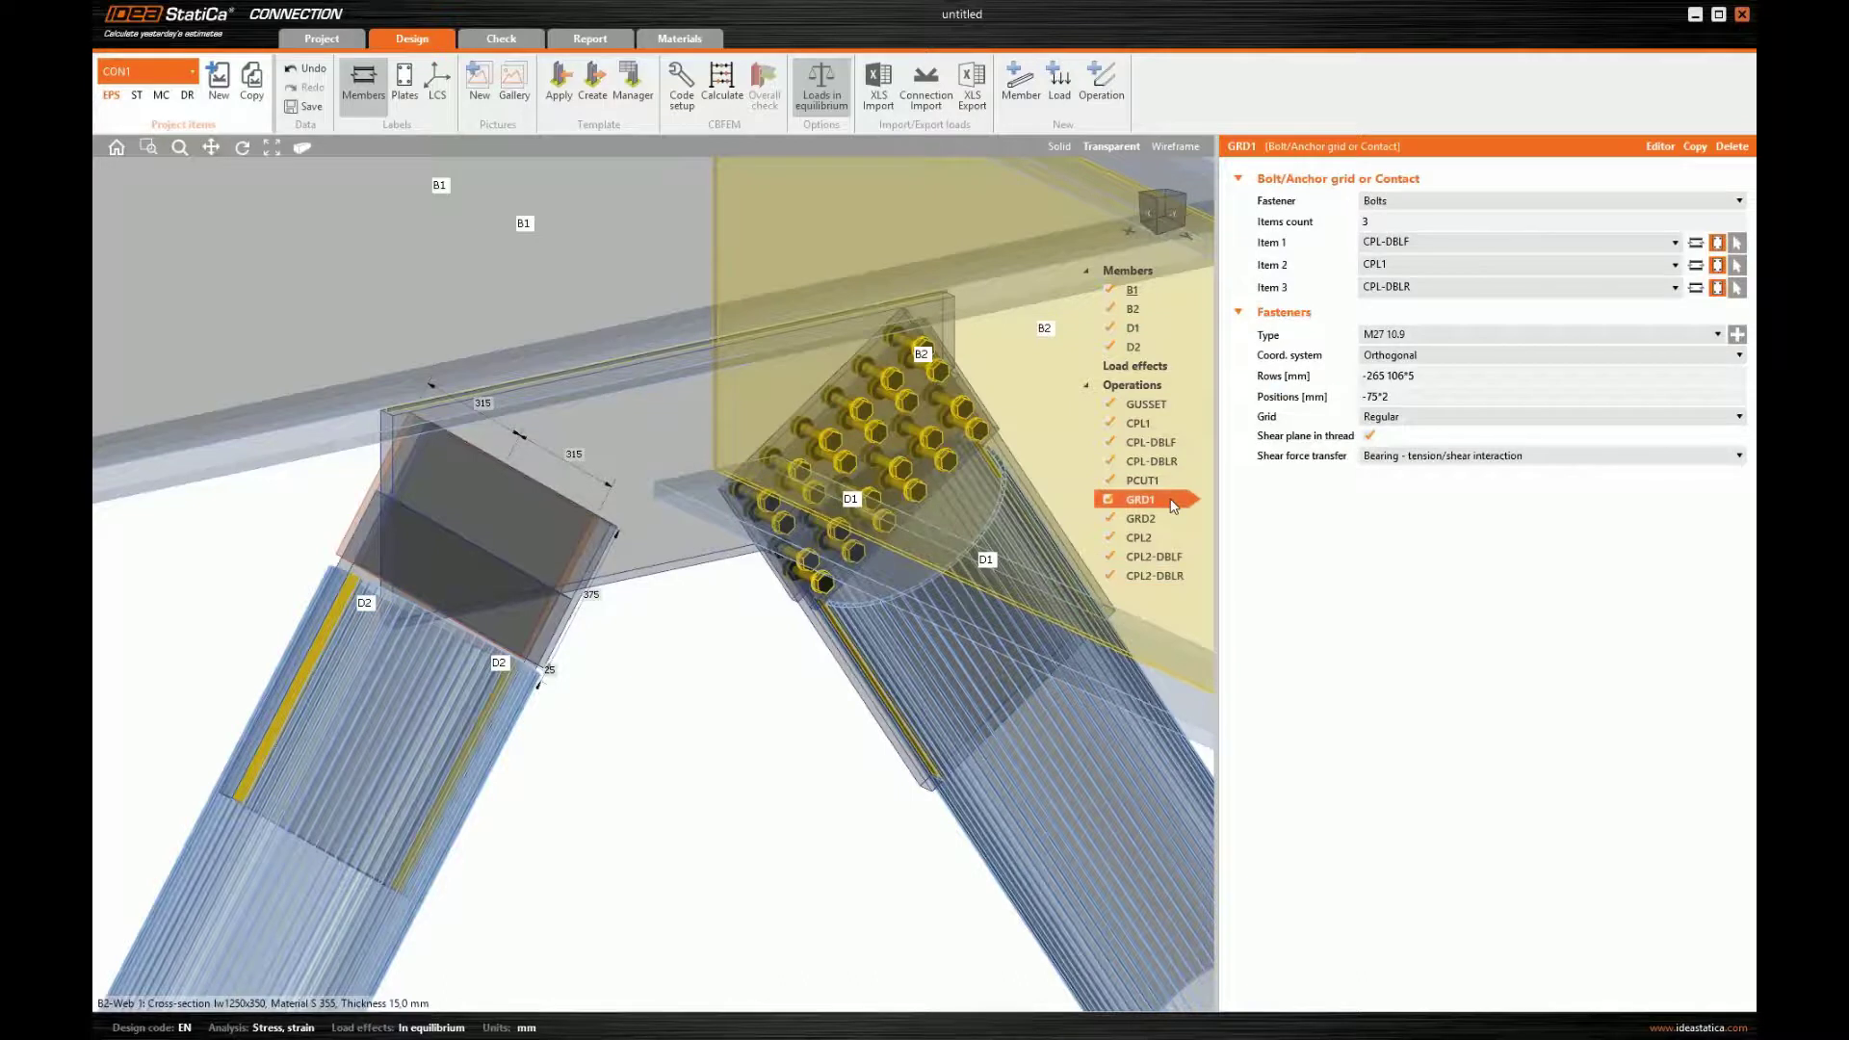
right_click(1197, 494)
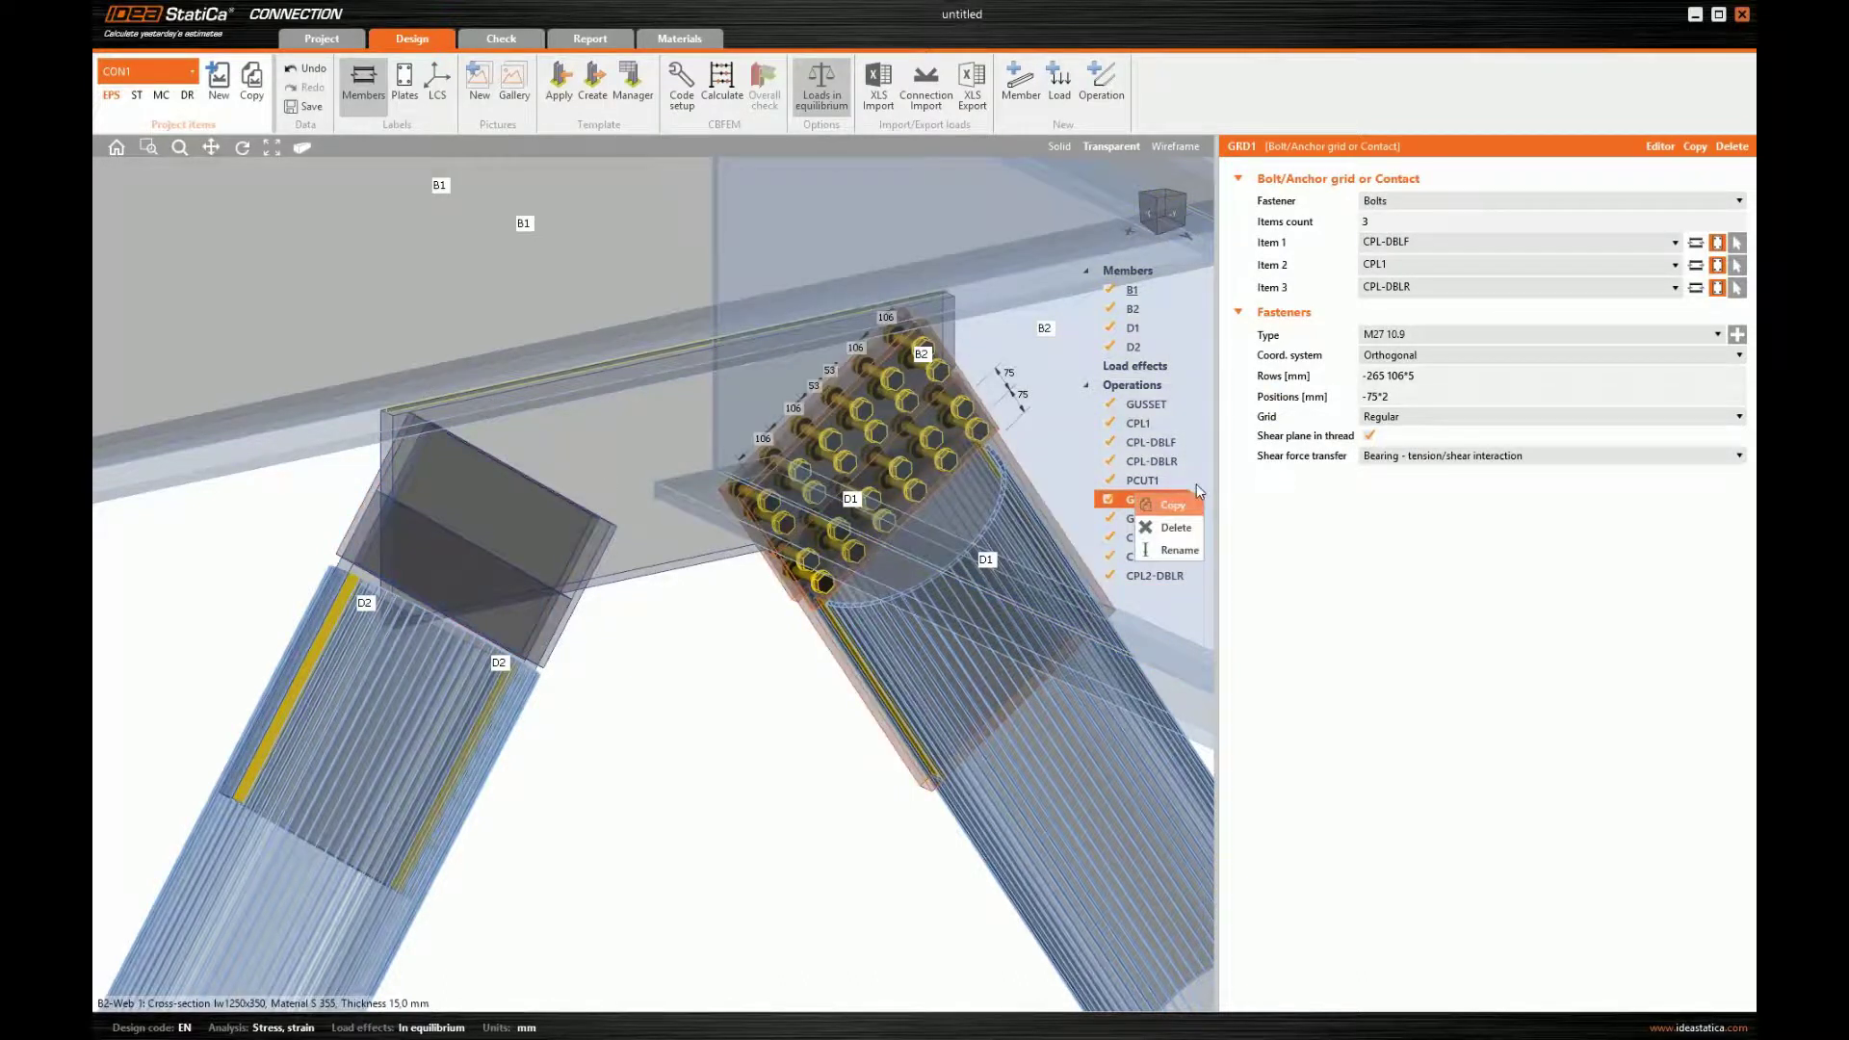
click(1184, 505)
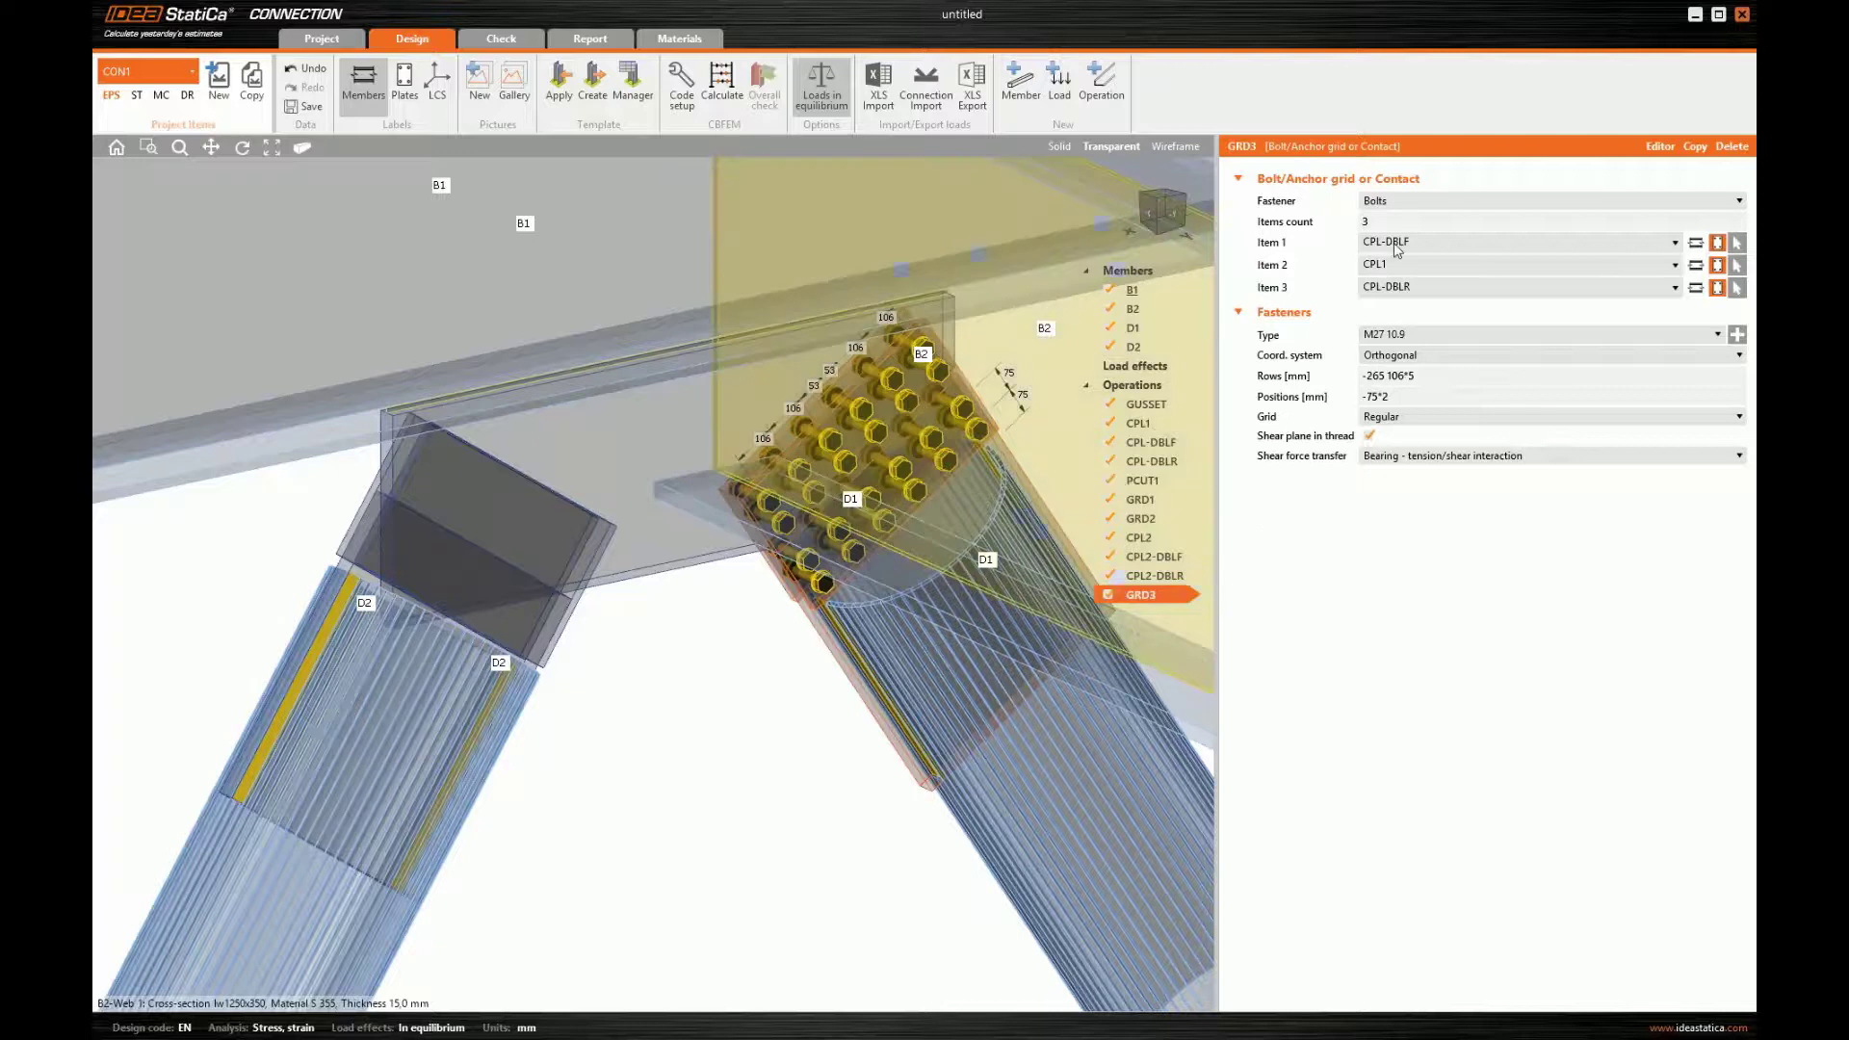
click(1739, 243)
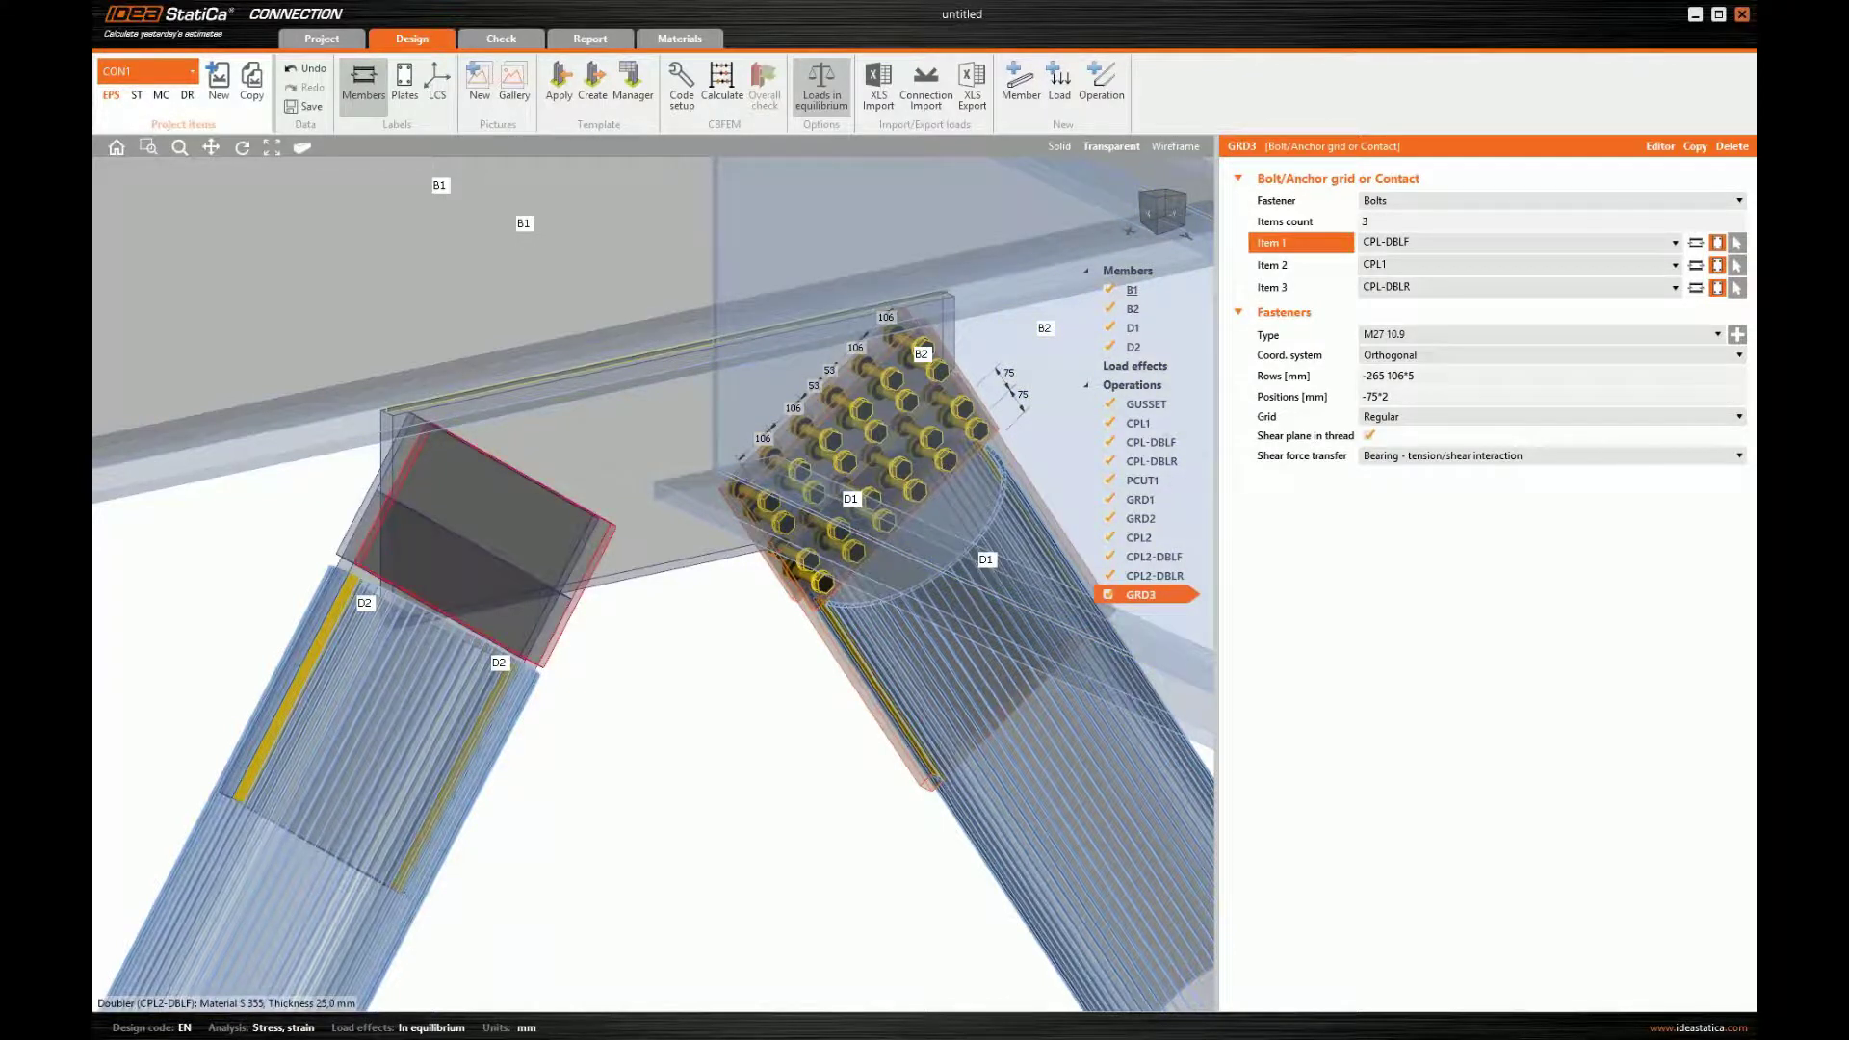
click(430, 544)
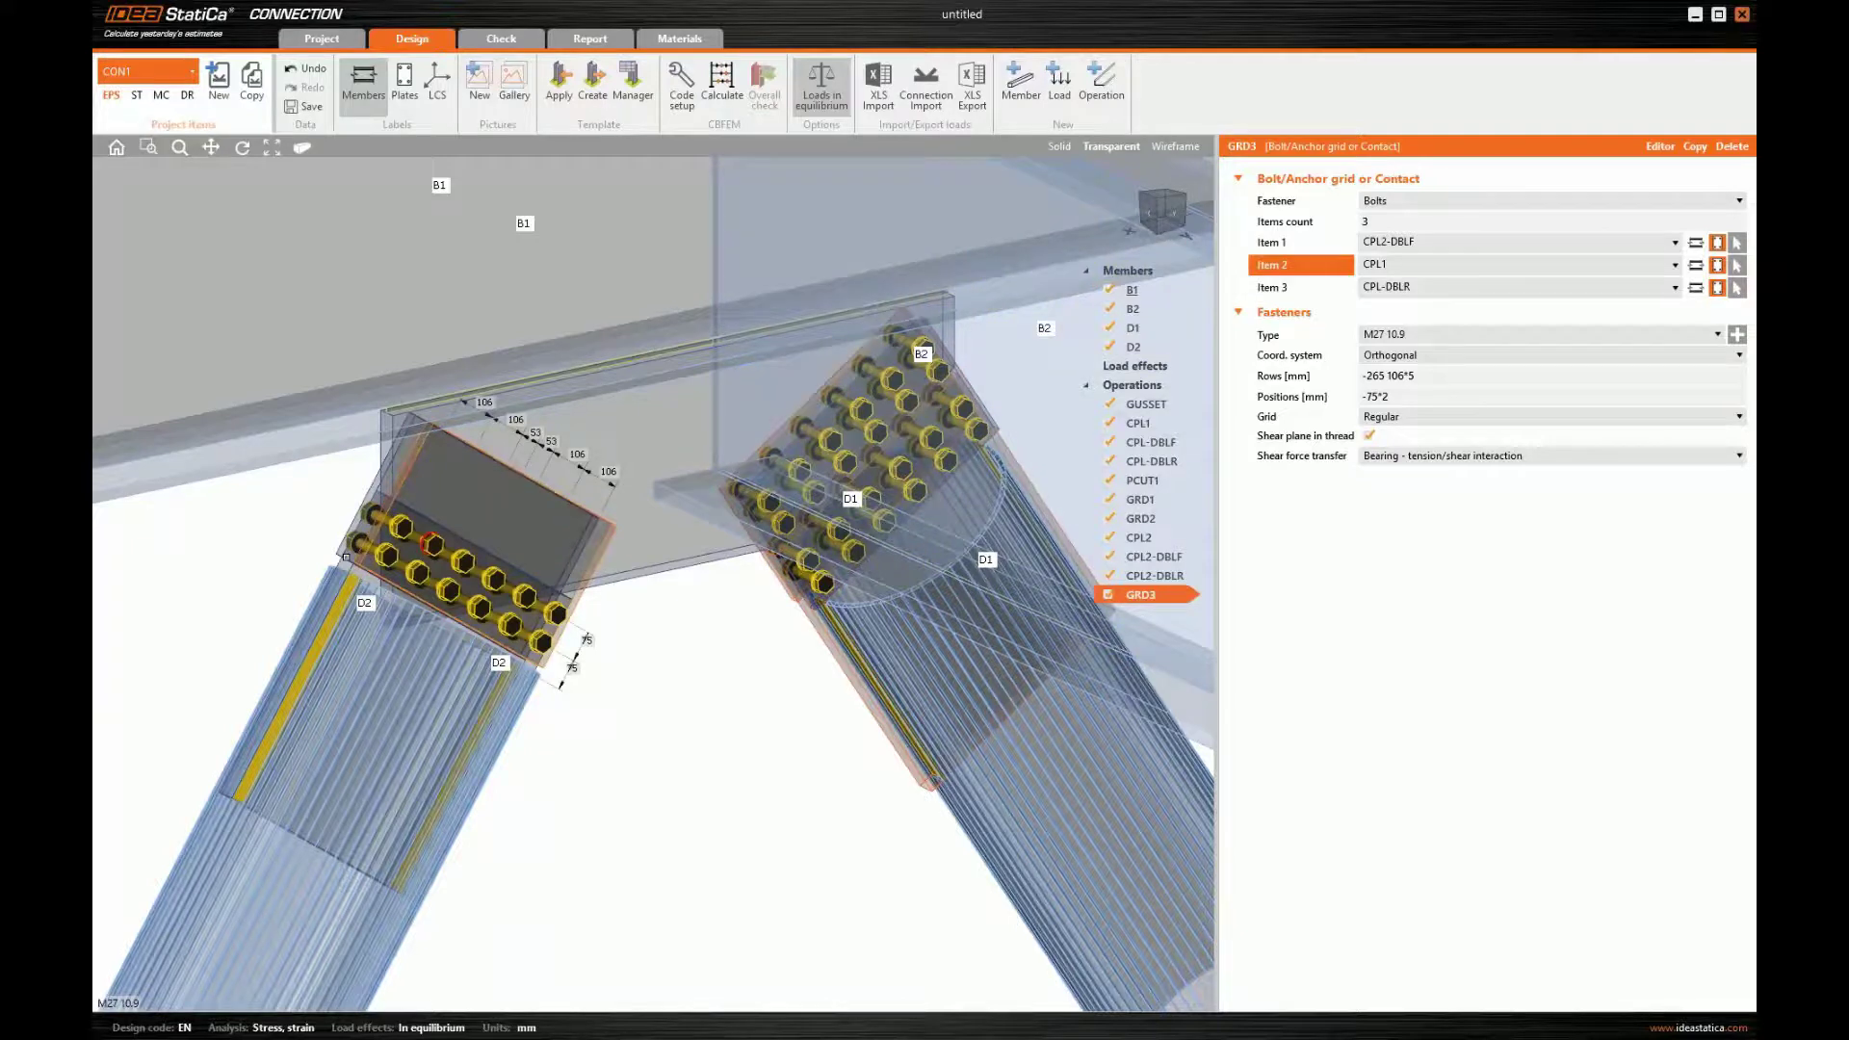
click(501, 491)
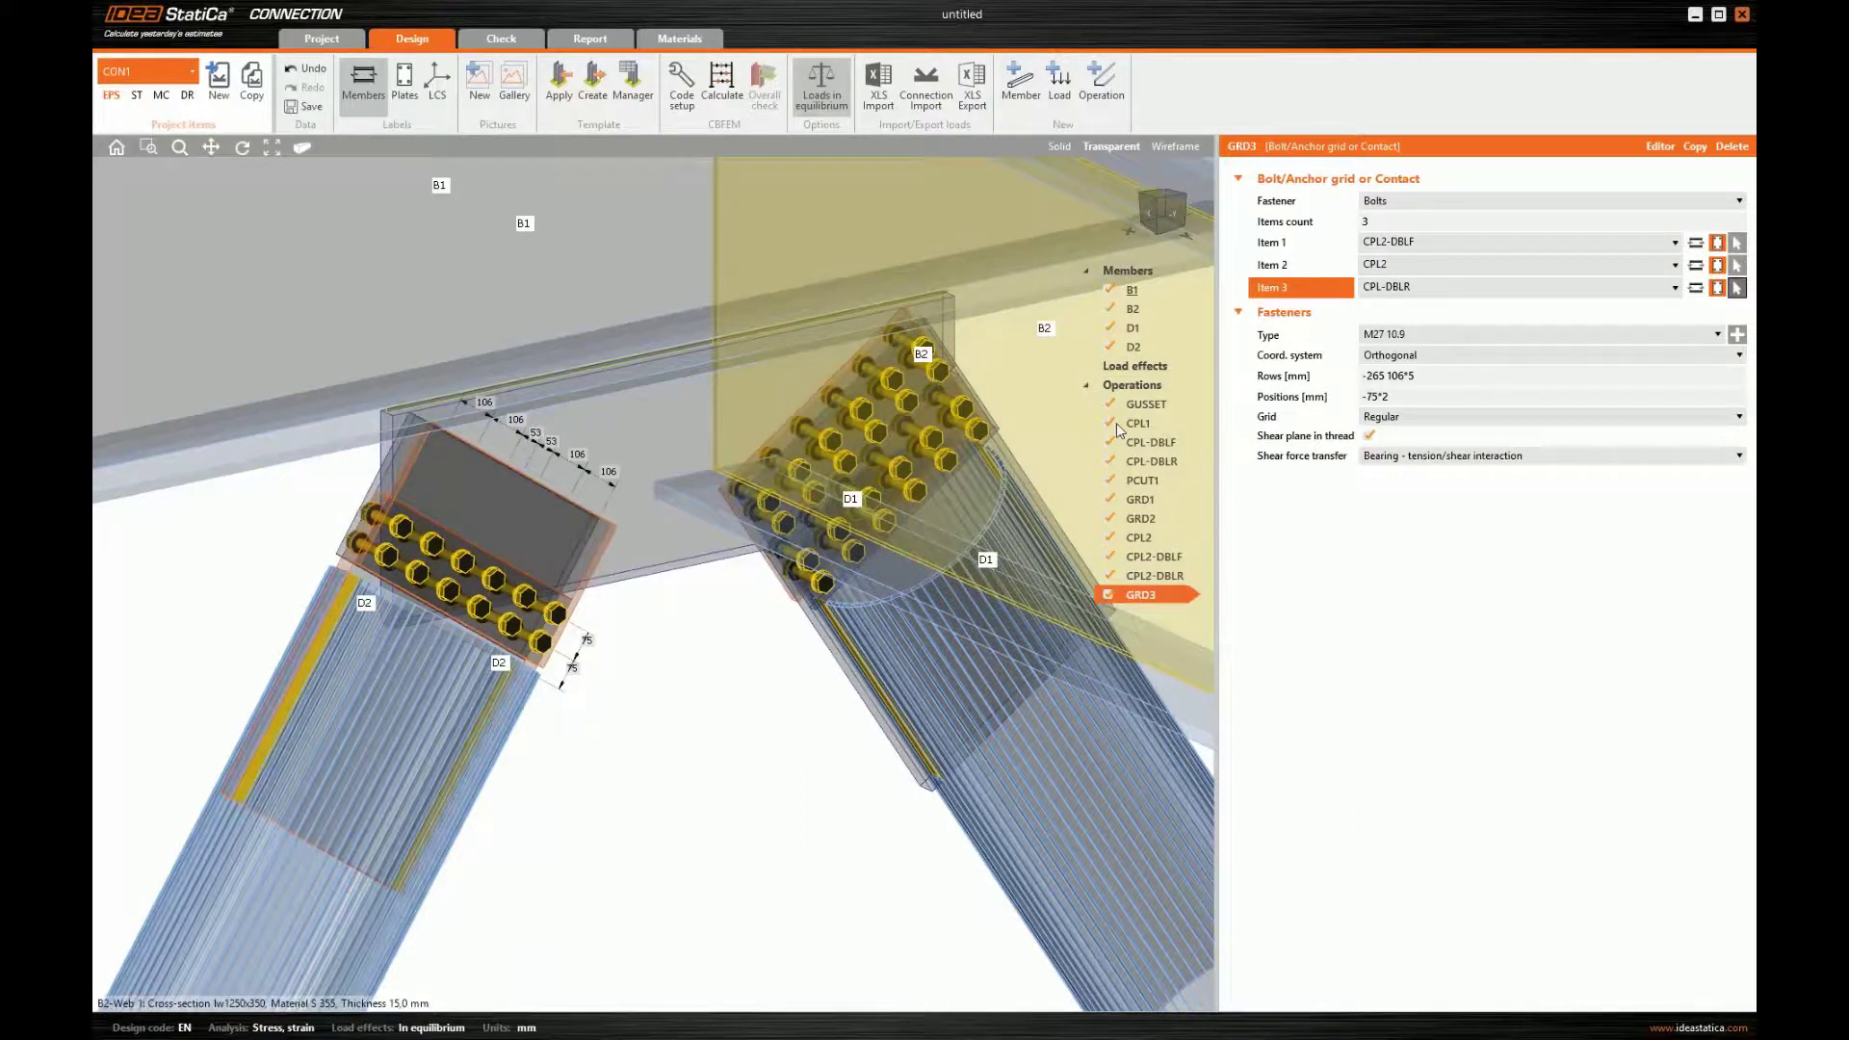
click(1036, 488)
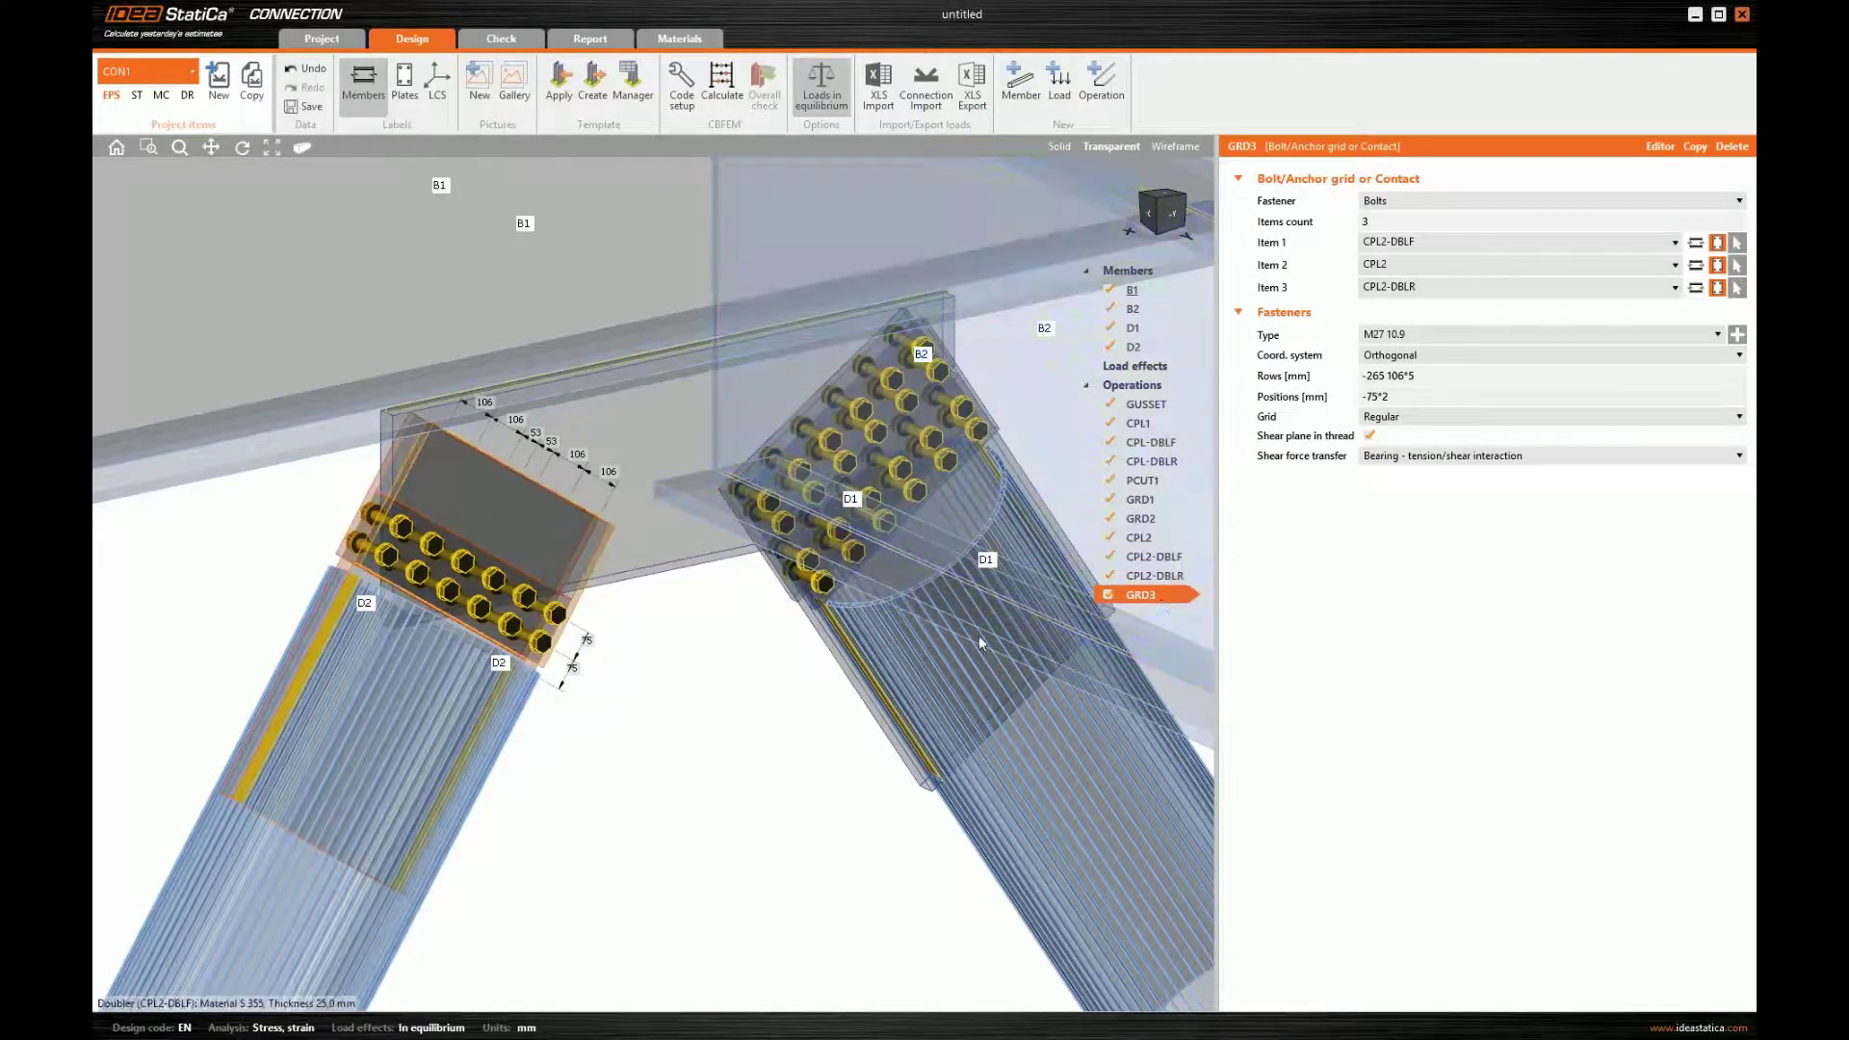
- Copy the bolt grid GRD3 and set the copy's second item to GUSSET
right_click(1150, 596)
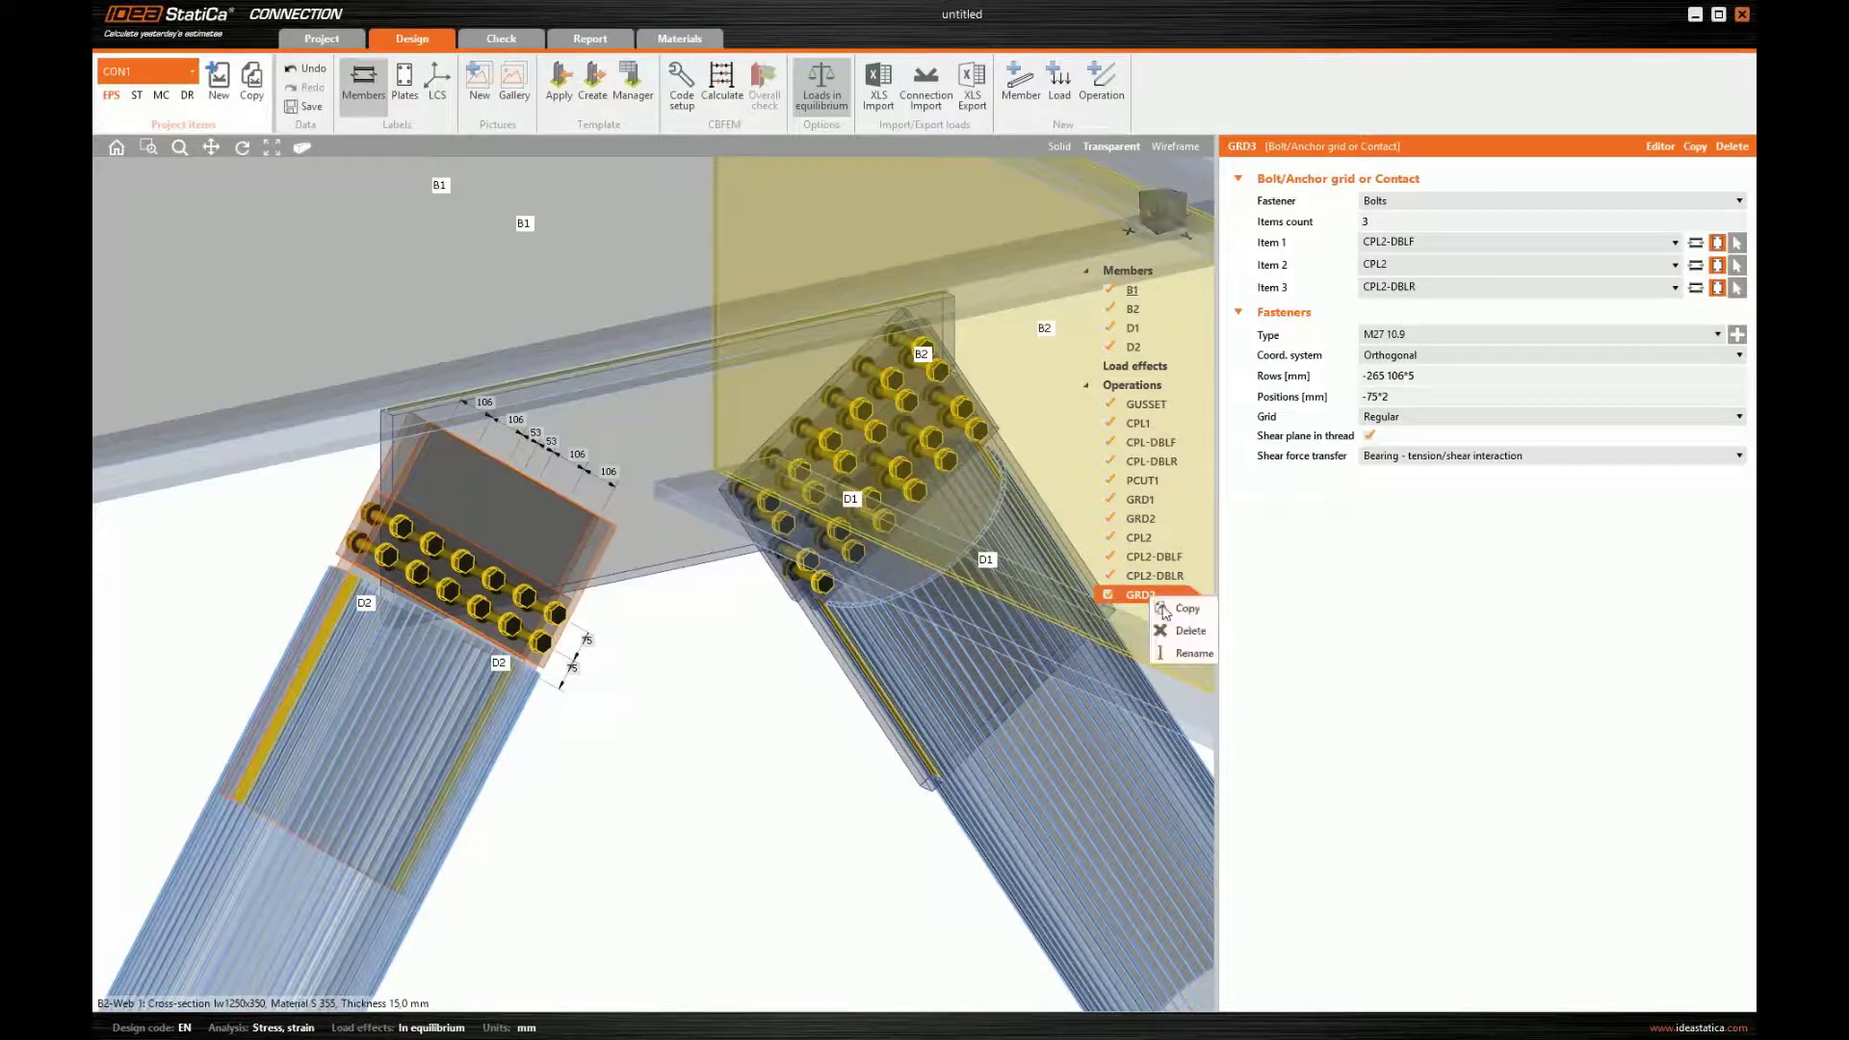
click(1185, 609)
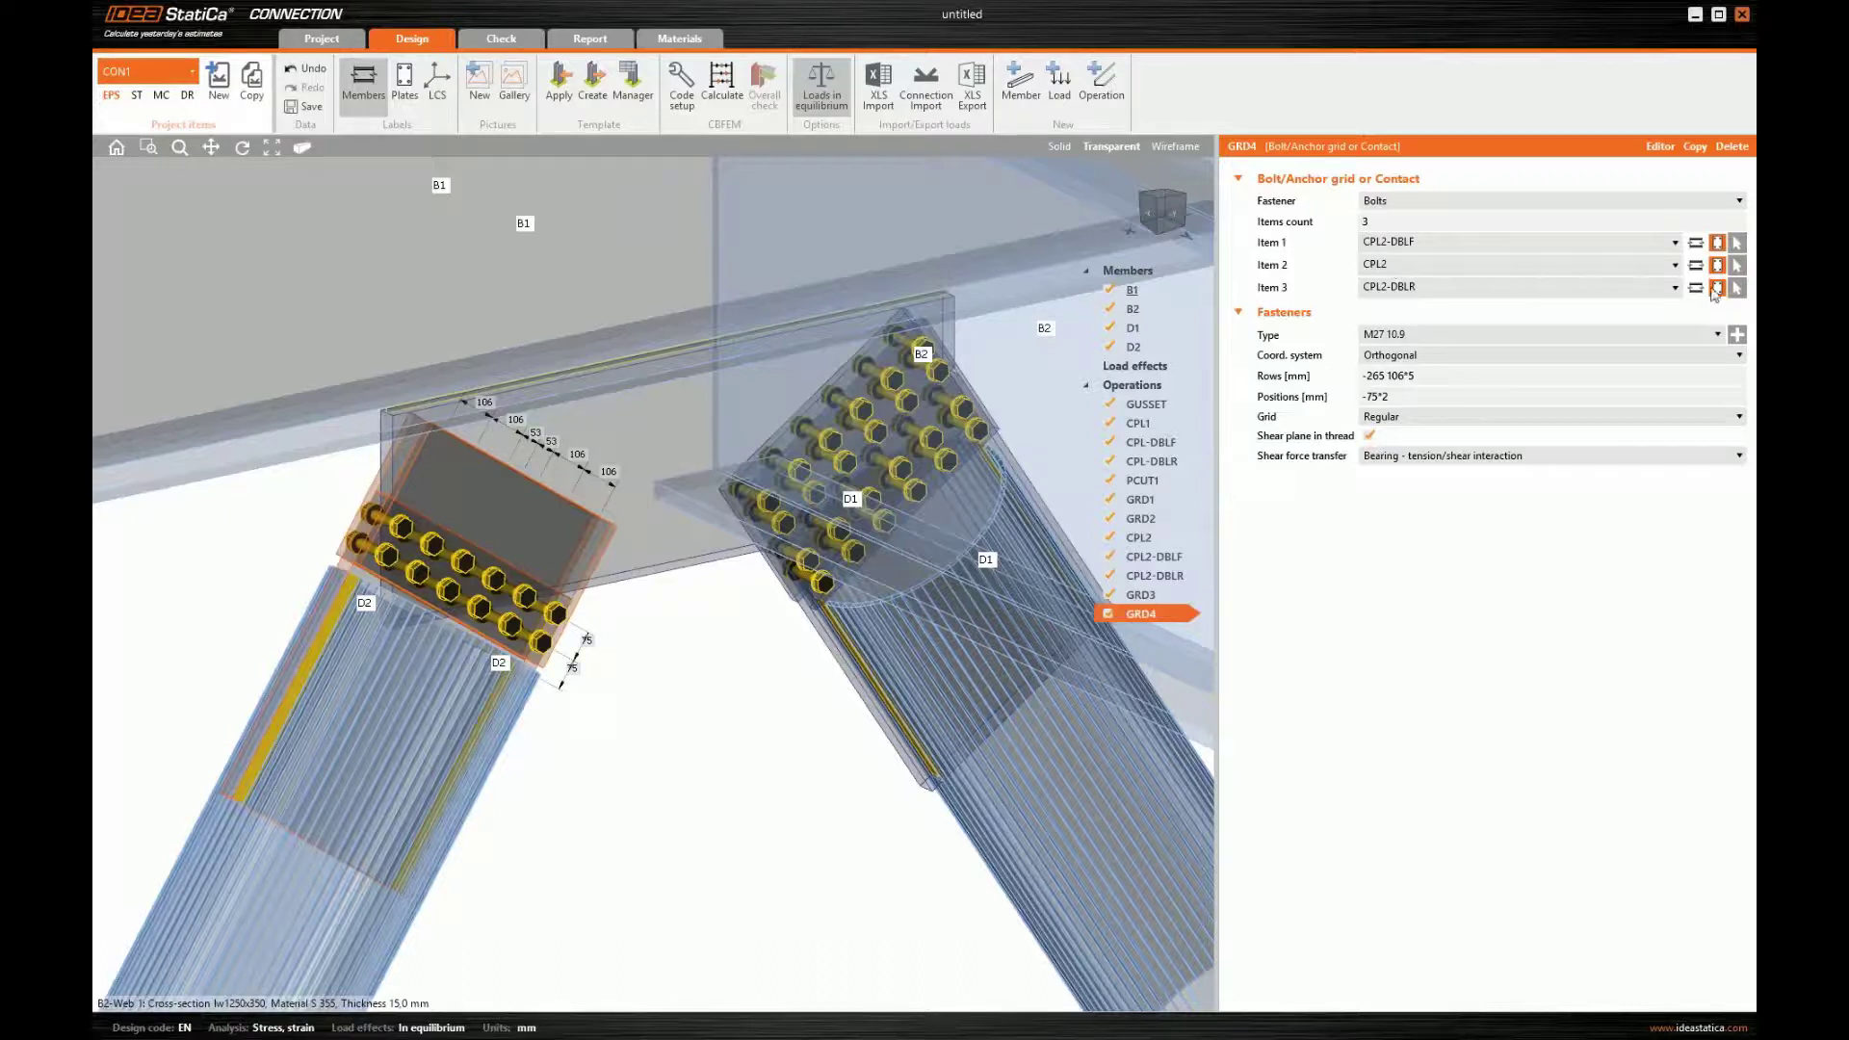
click(1738, 267)
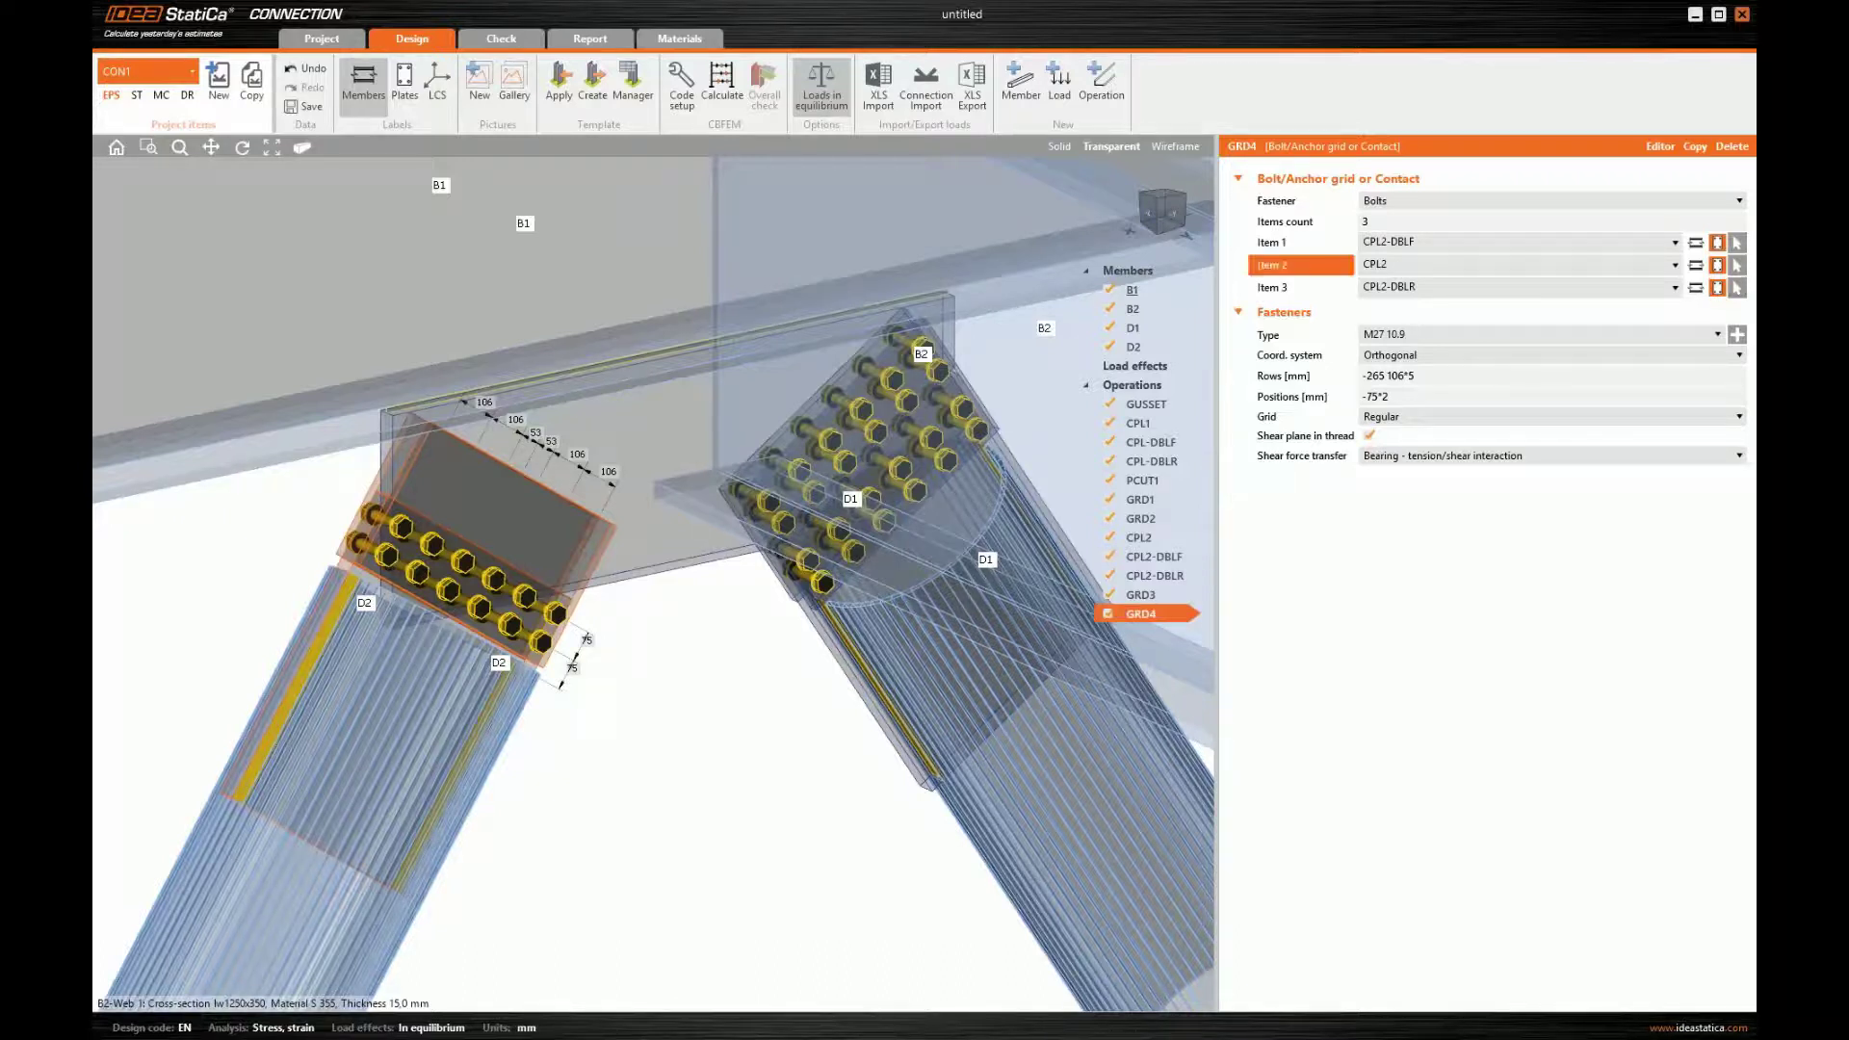
click(659, 453)
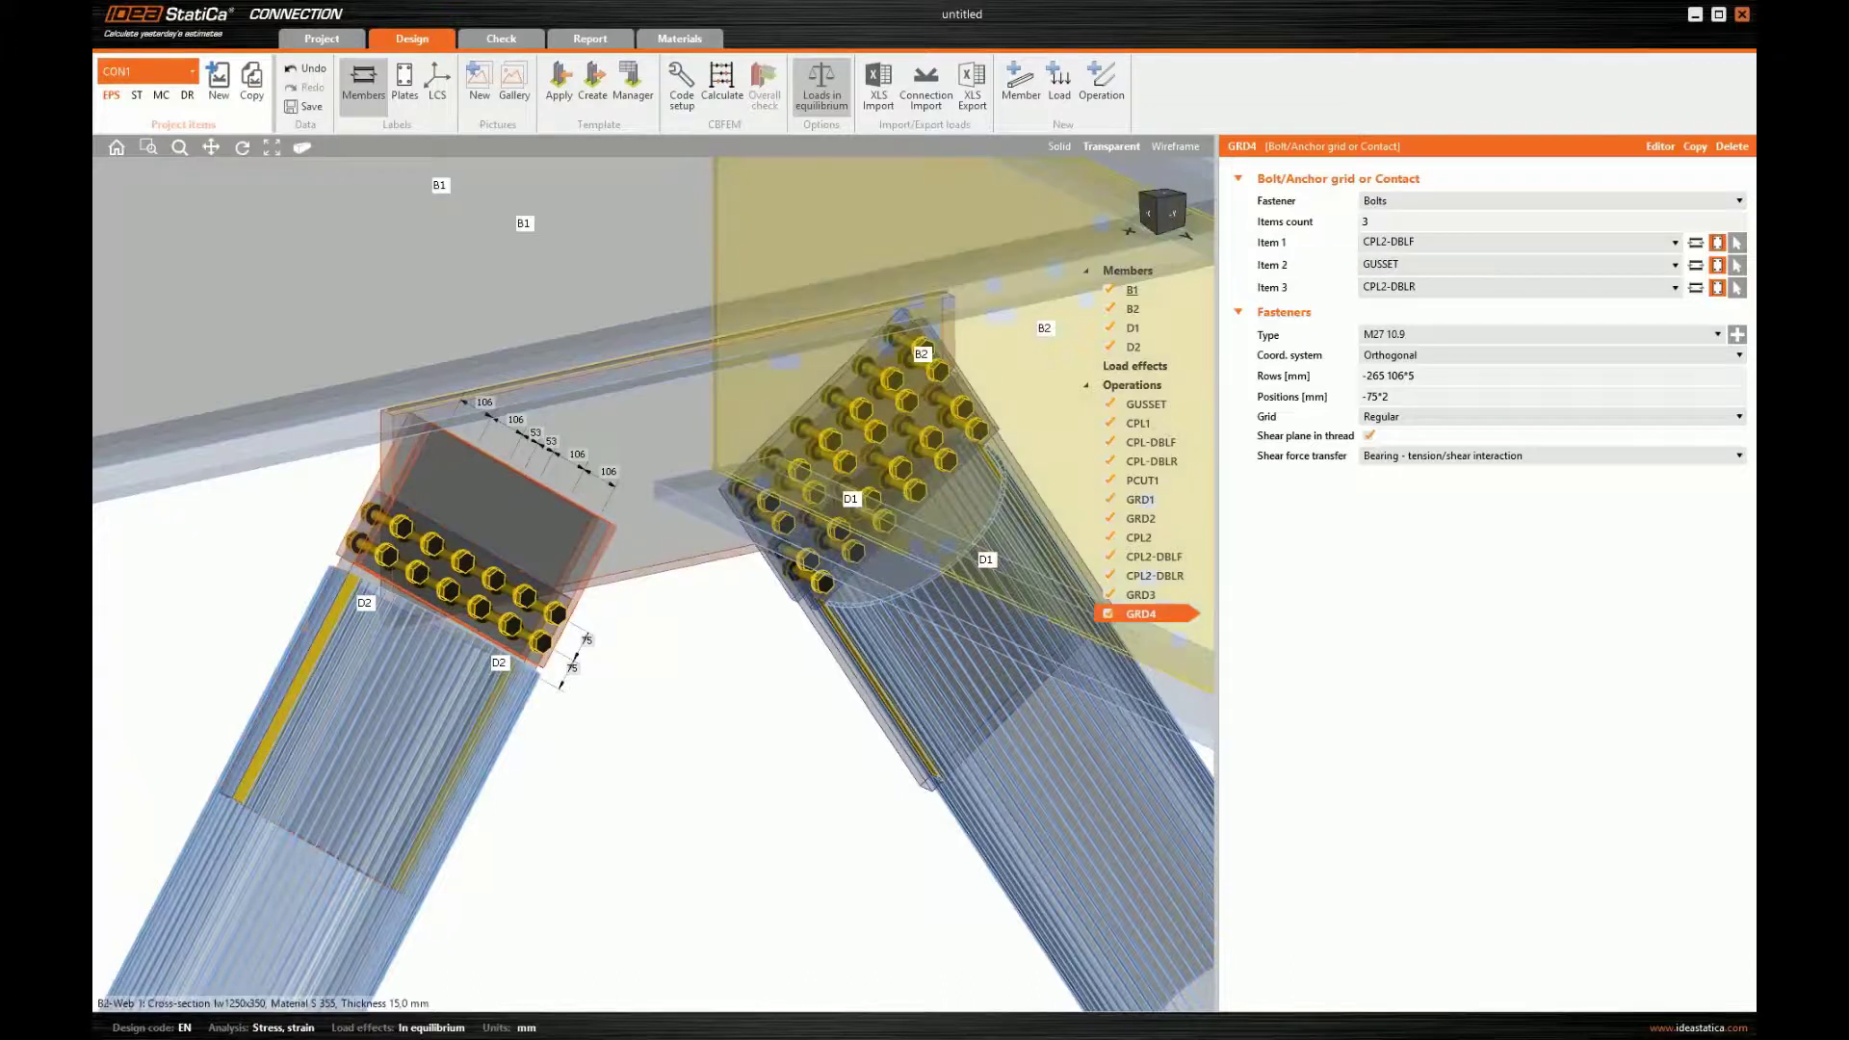
- Set the positions of bolt grid GRD4 to -275 -75 mm
click(1428, 402)
key(ctrl+a)
text(-)
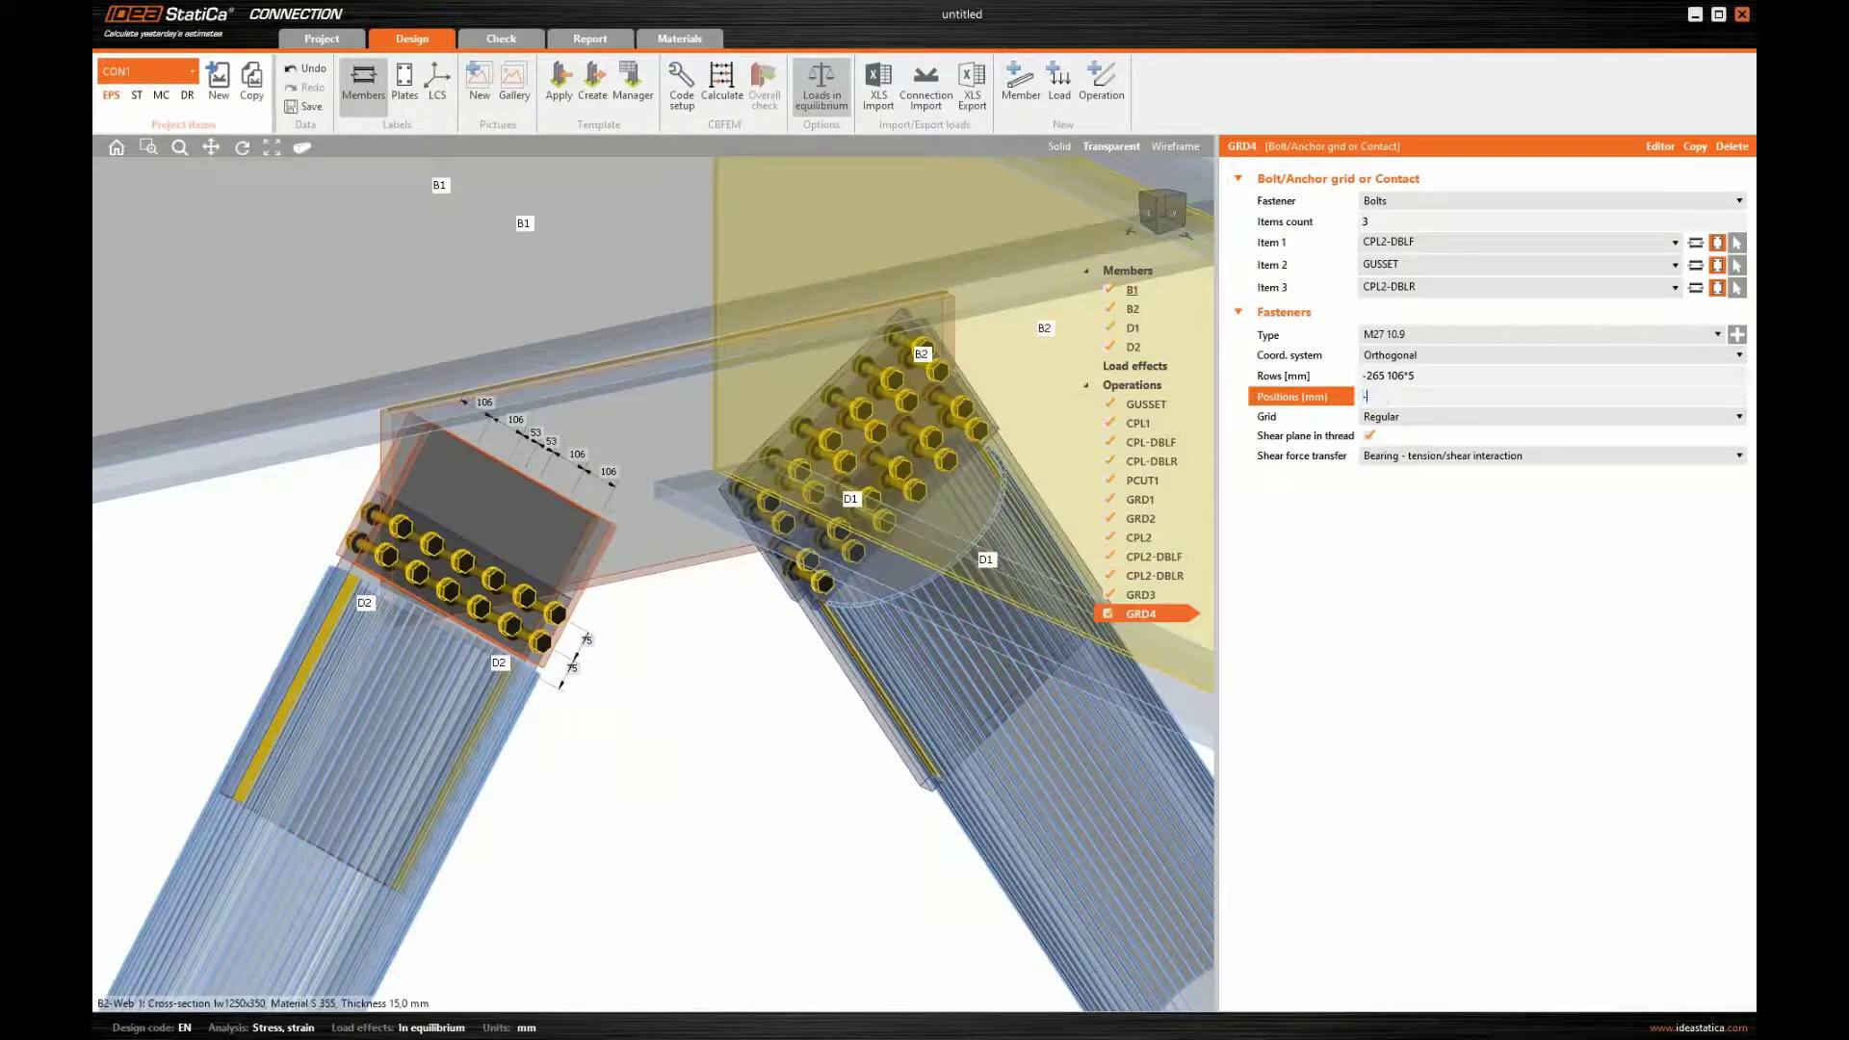
text(275 -75)
key(Tab)
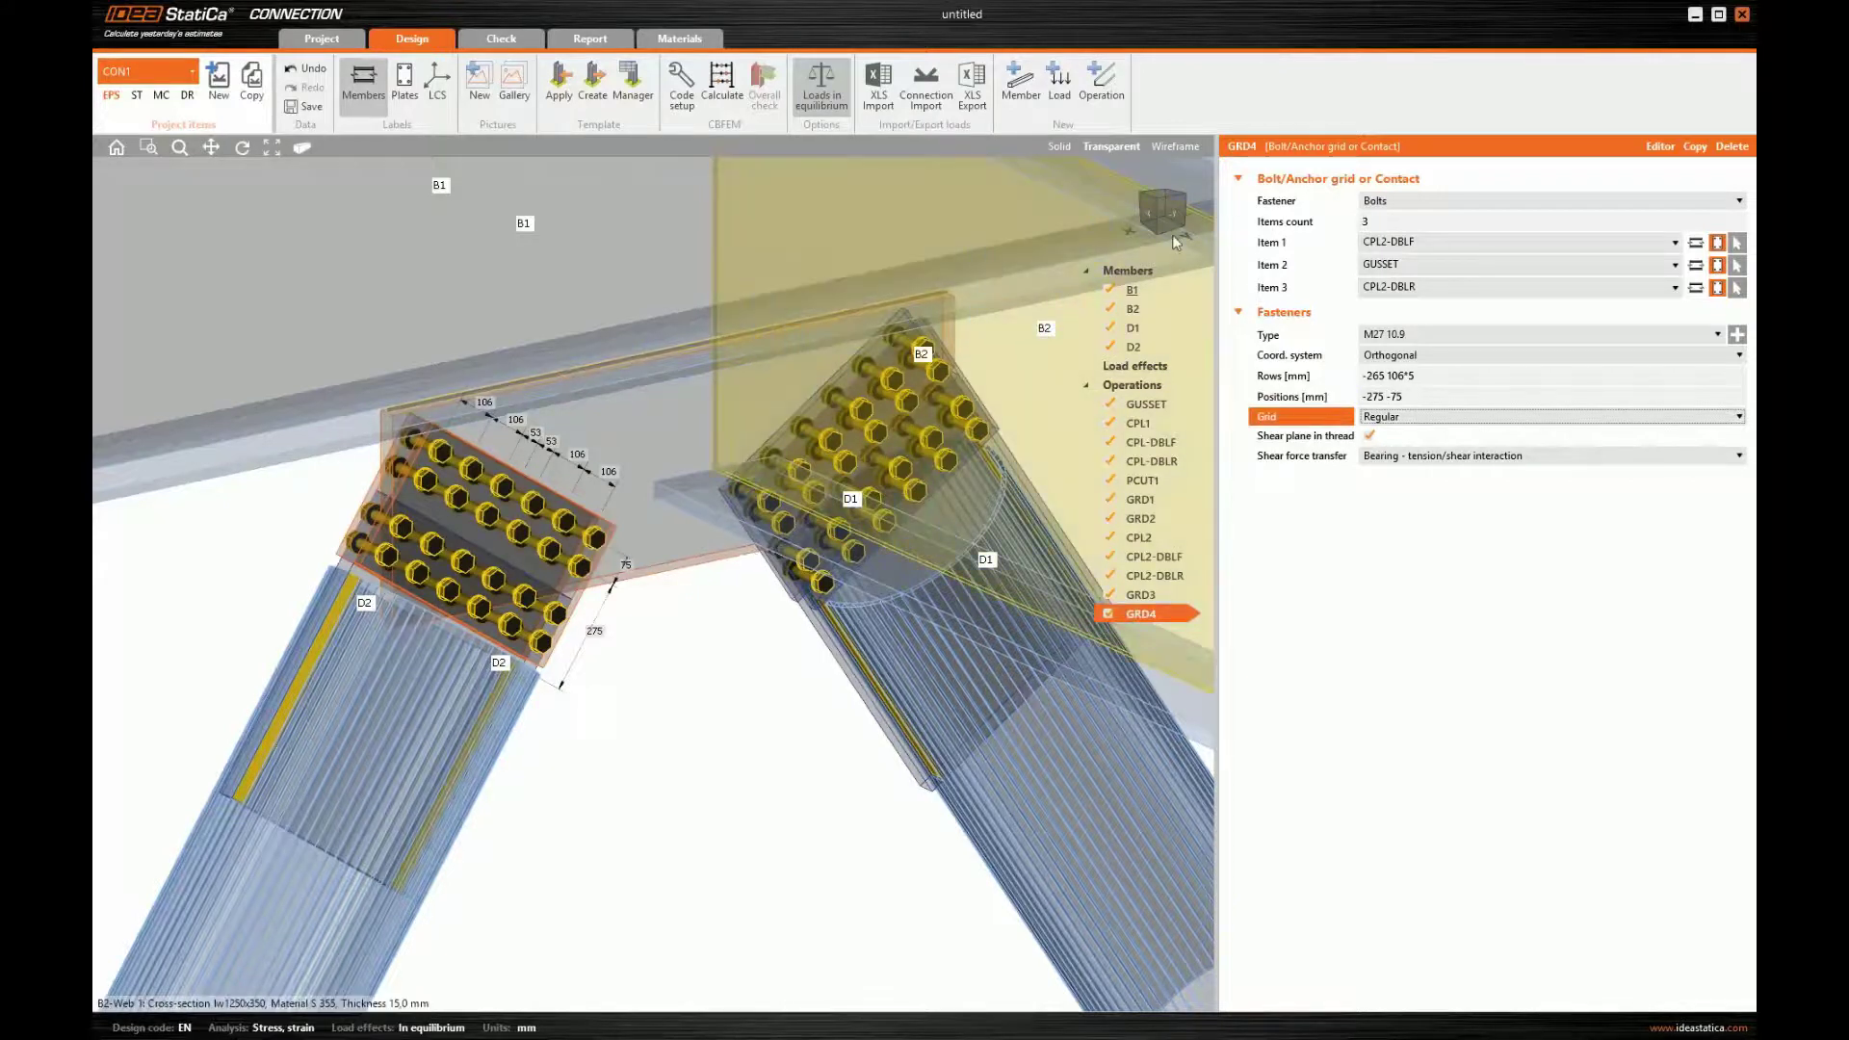
- Copy the gusset plate cut PCUT1 and set the copy to cut by member D2
click(1173, 221)
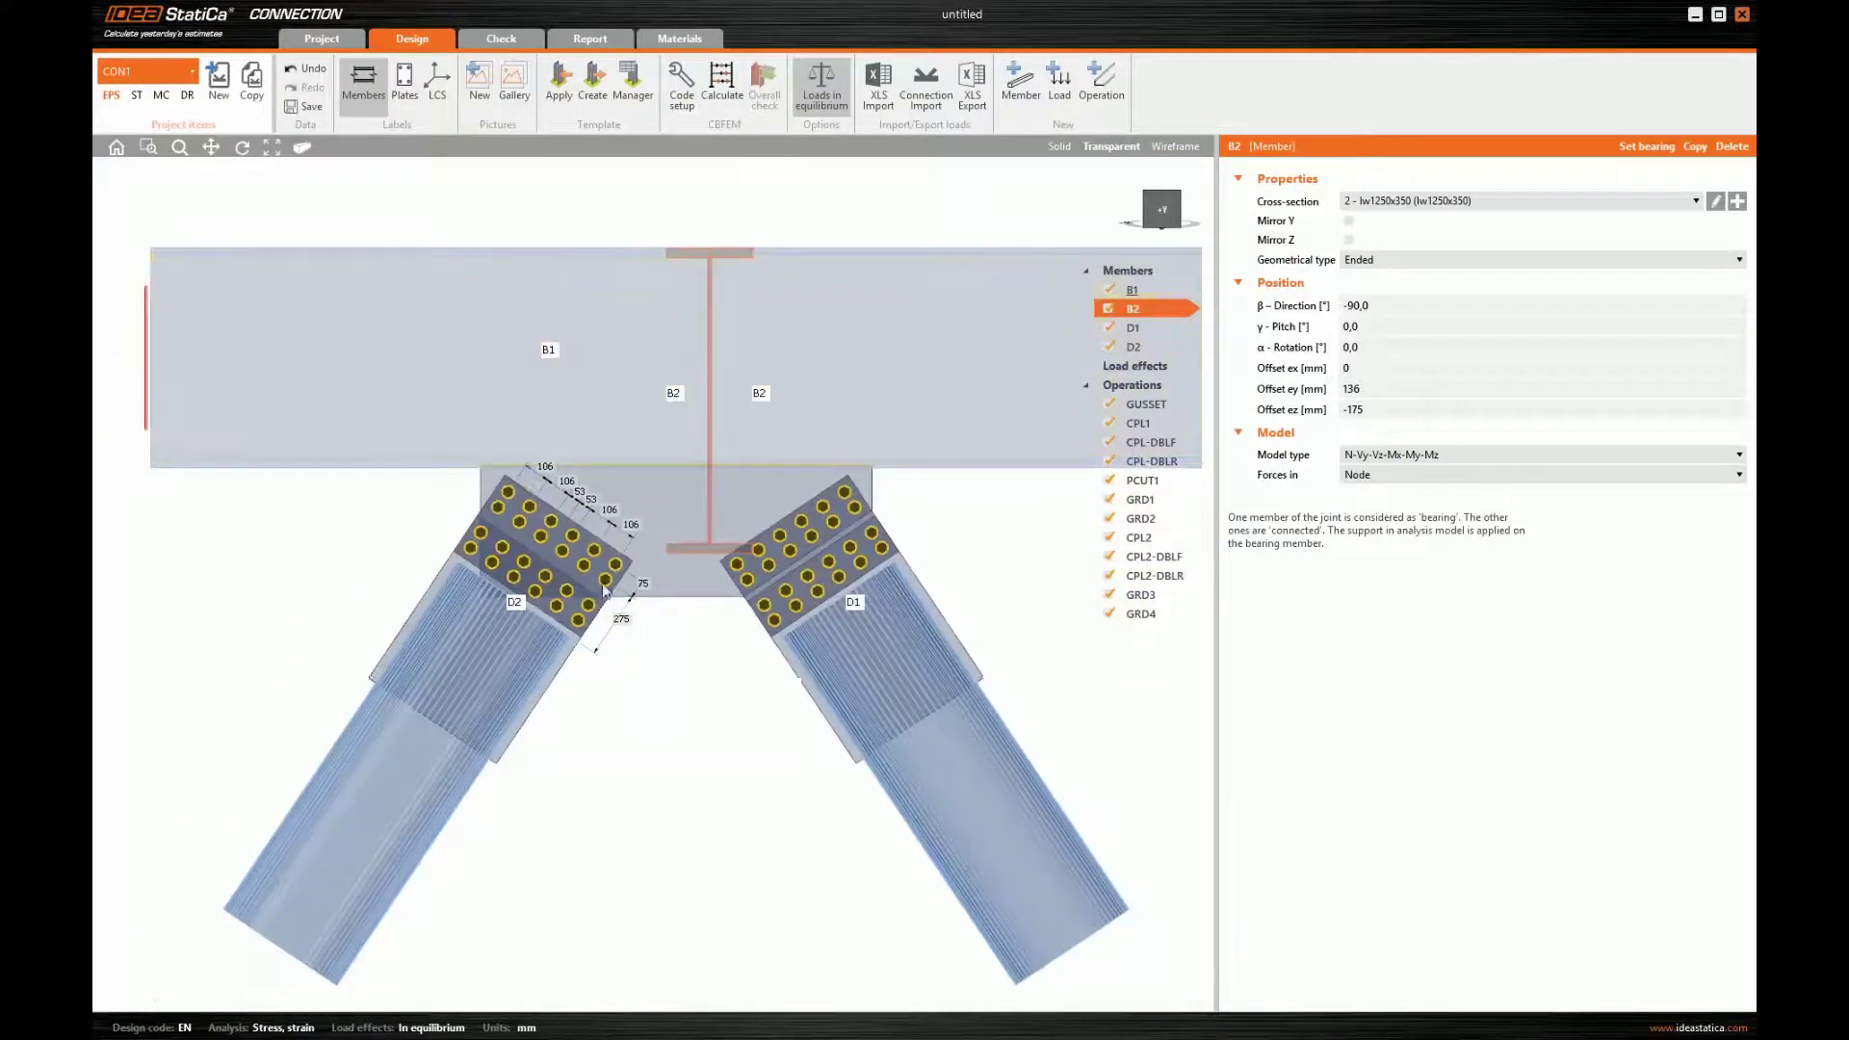
right_click(1155, 489)
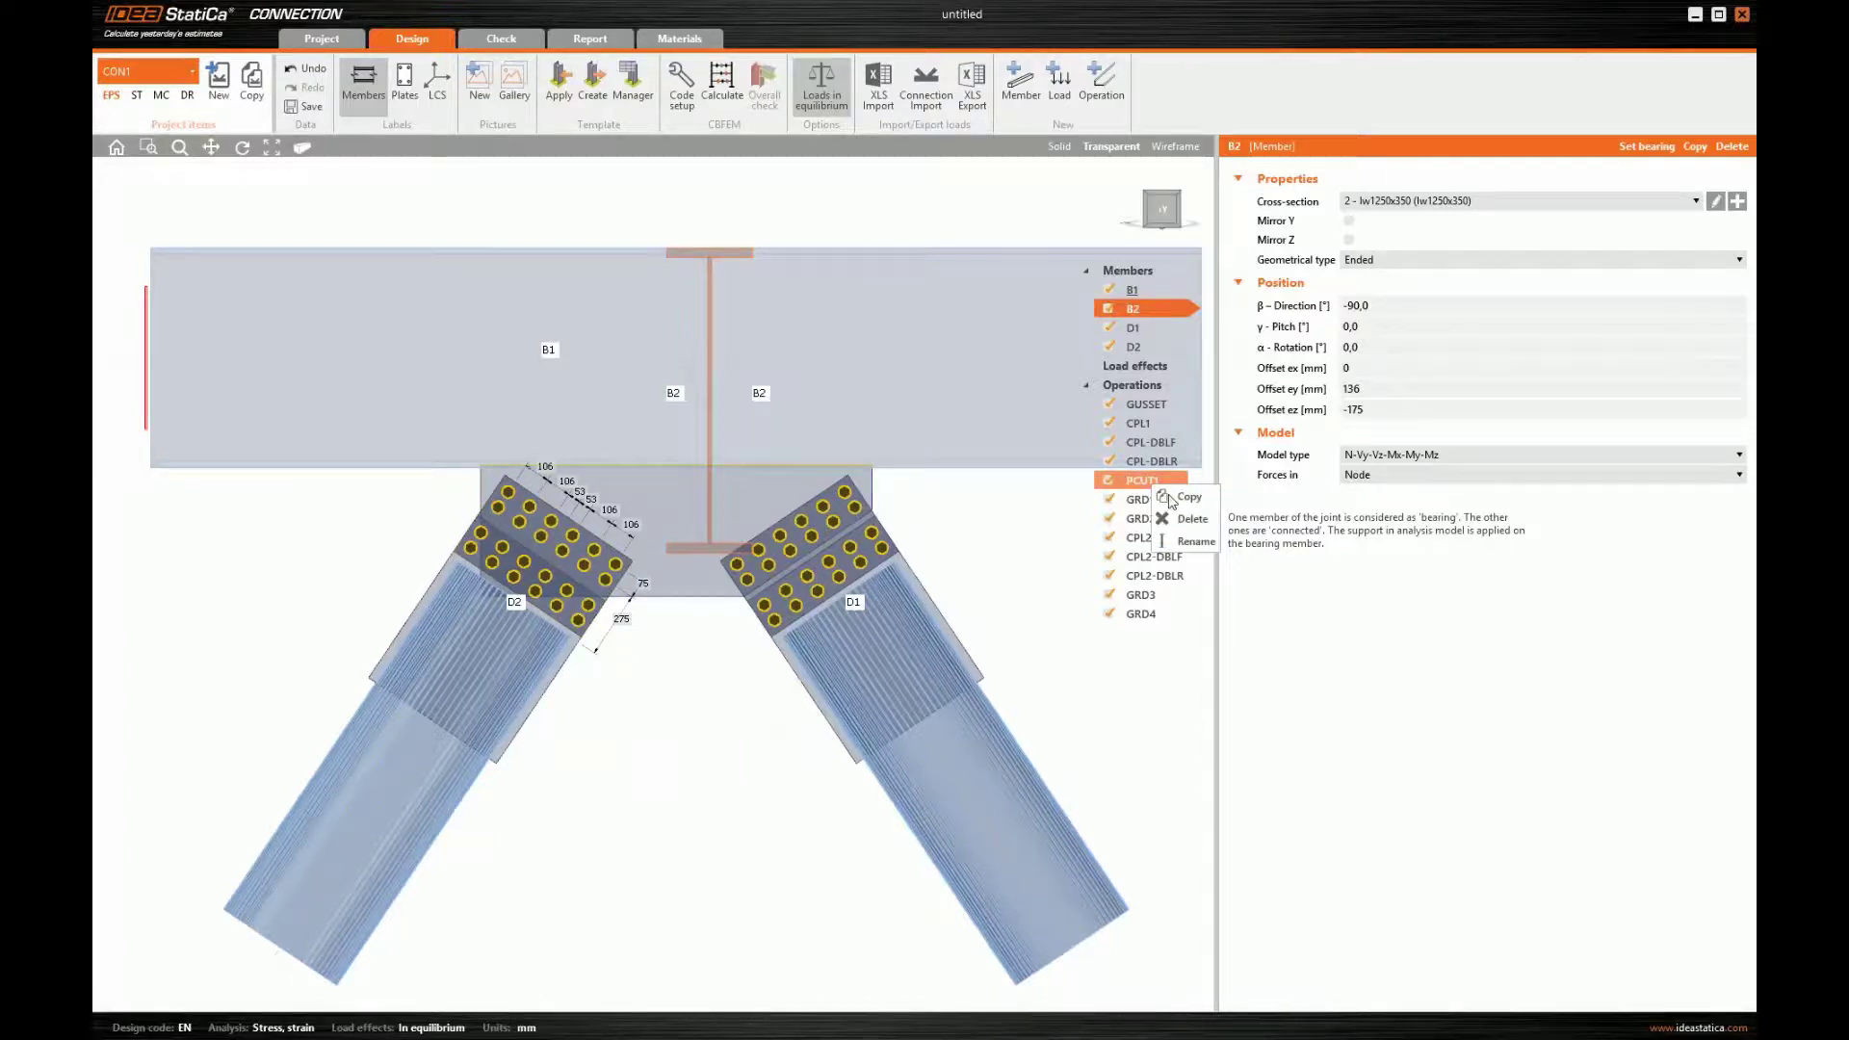
click(1173, 497)
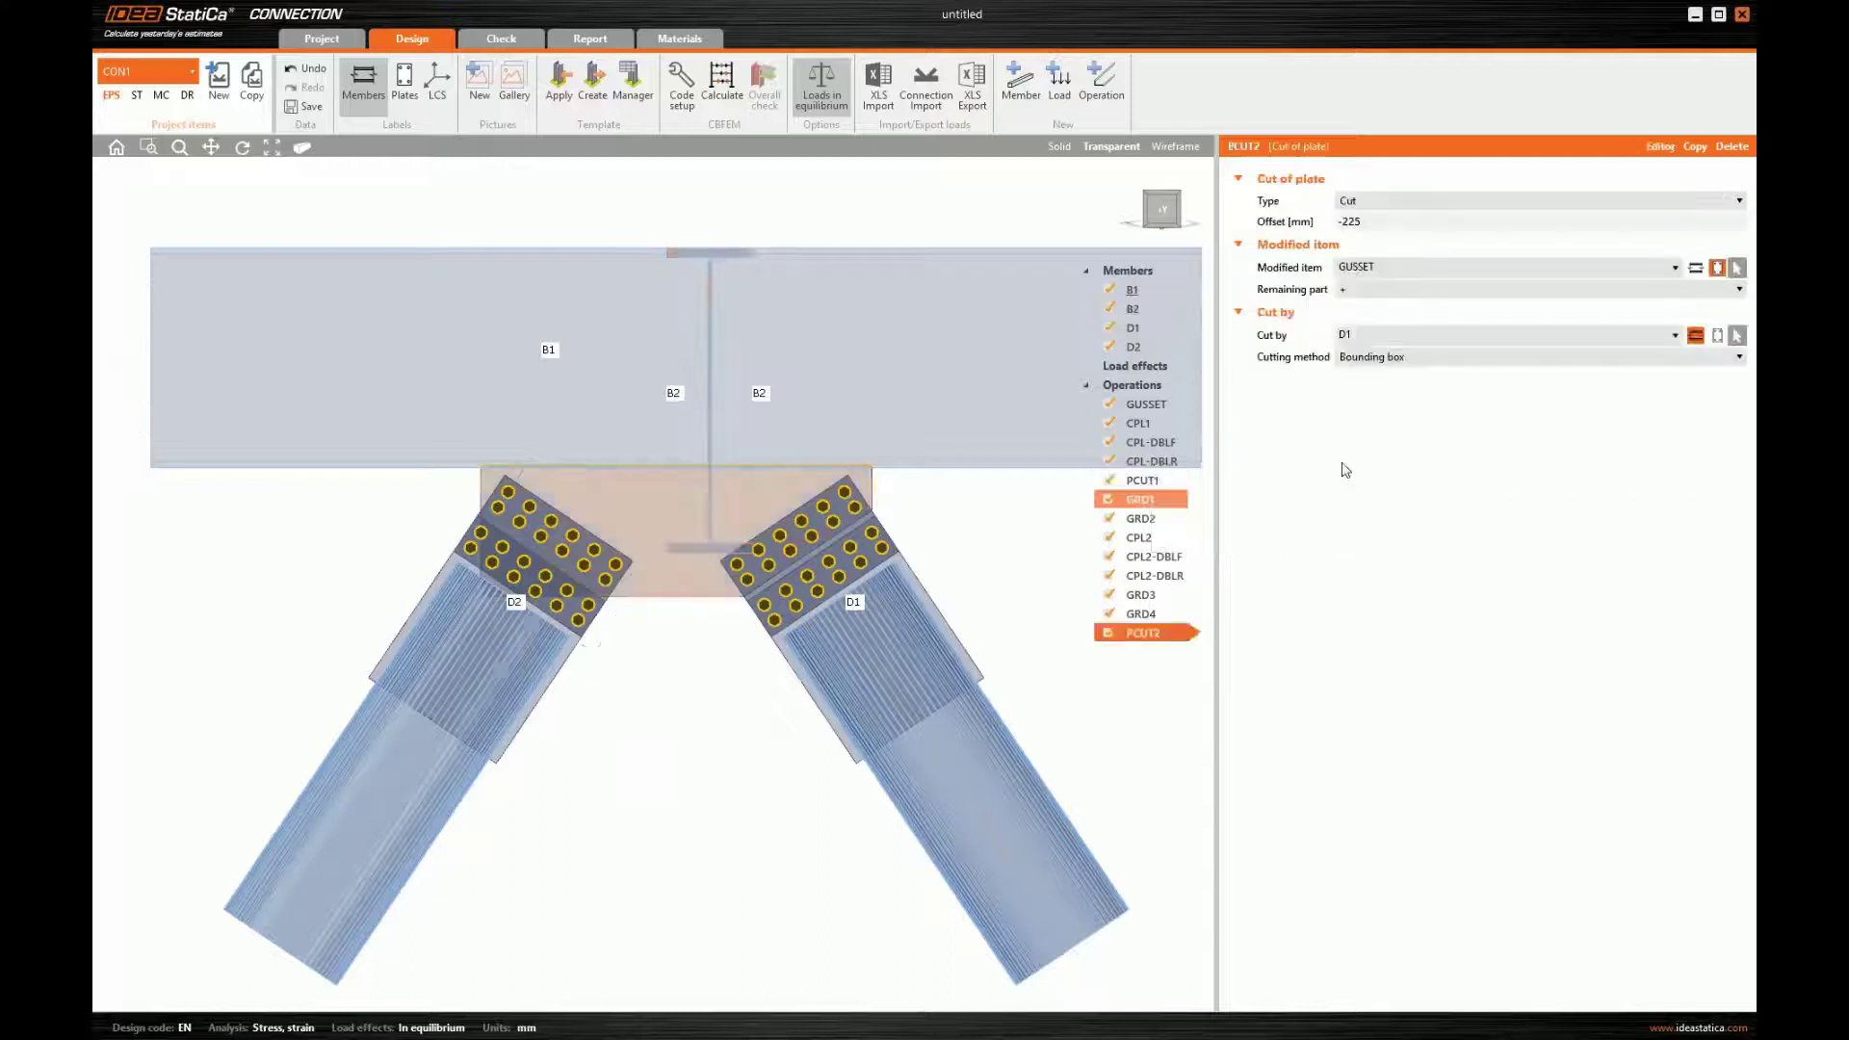
click(1355, 336)
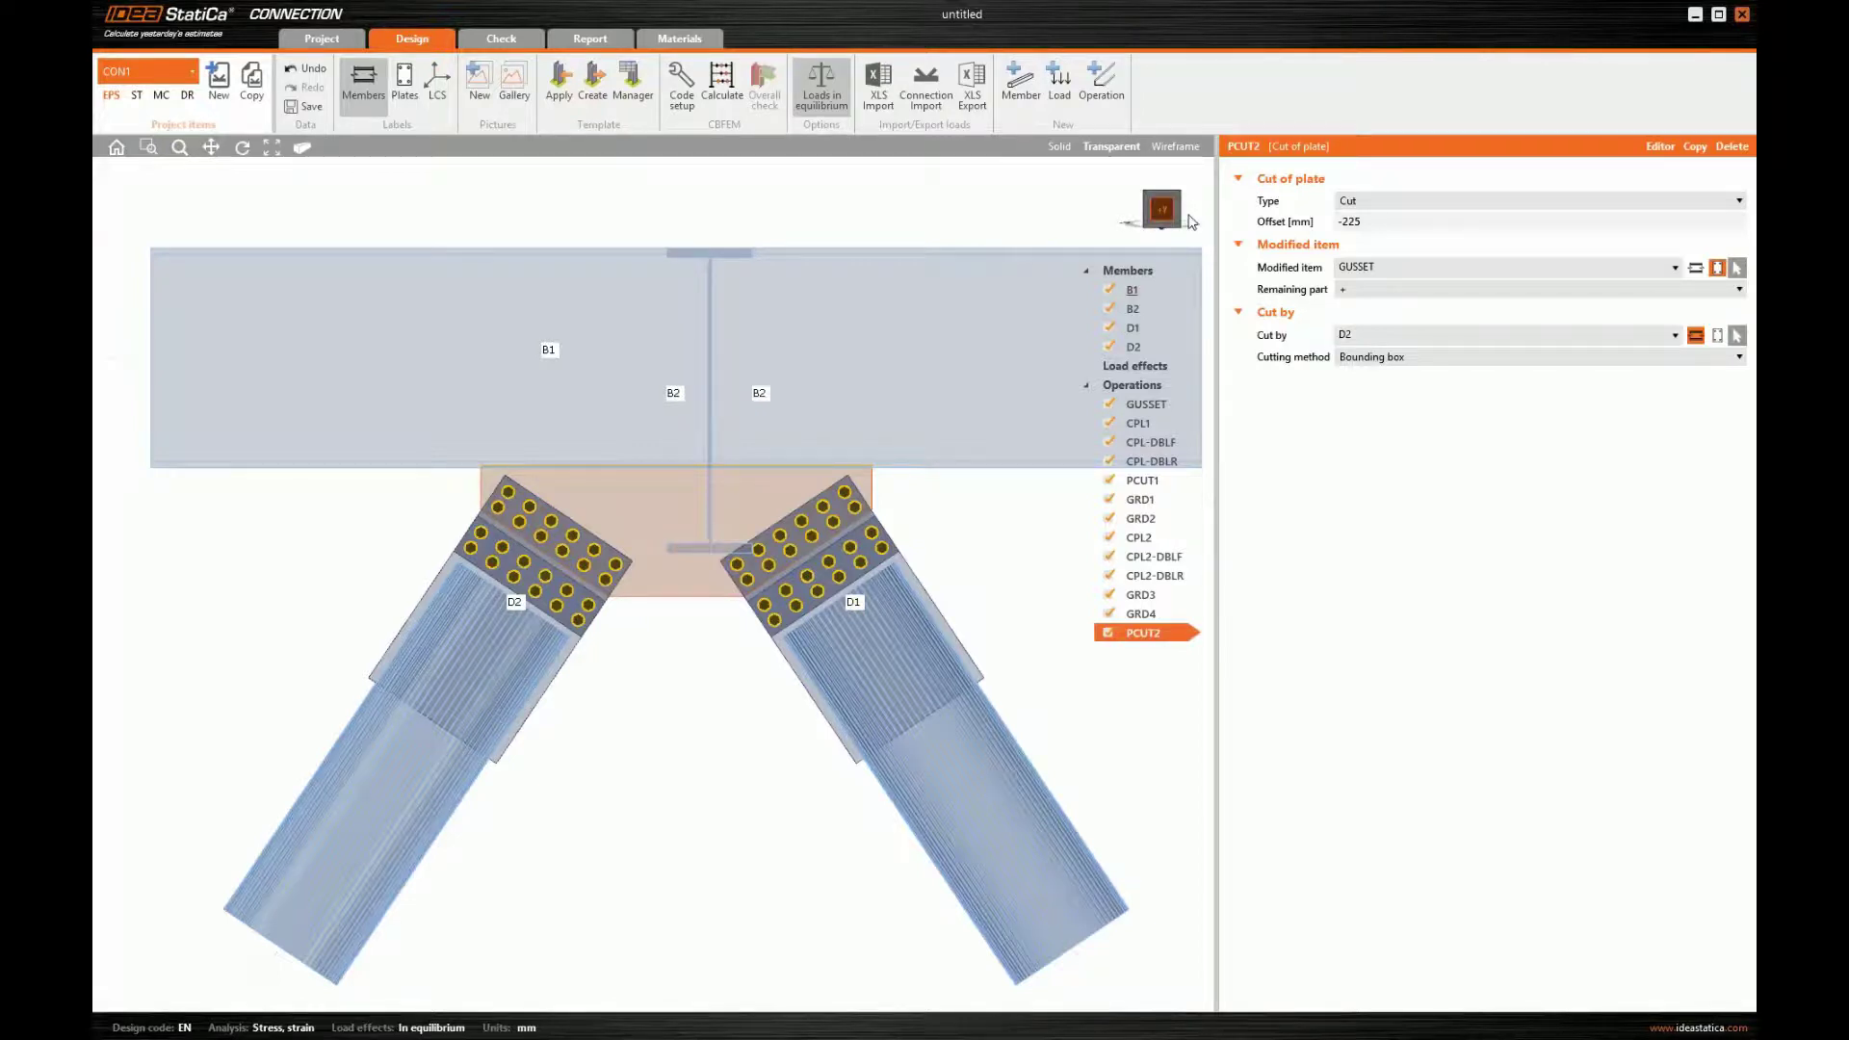
- Add a shifted endplate connecting B2 to B1 and set its thickness to 40 mm
right_drag(717, 281, 524, 383)
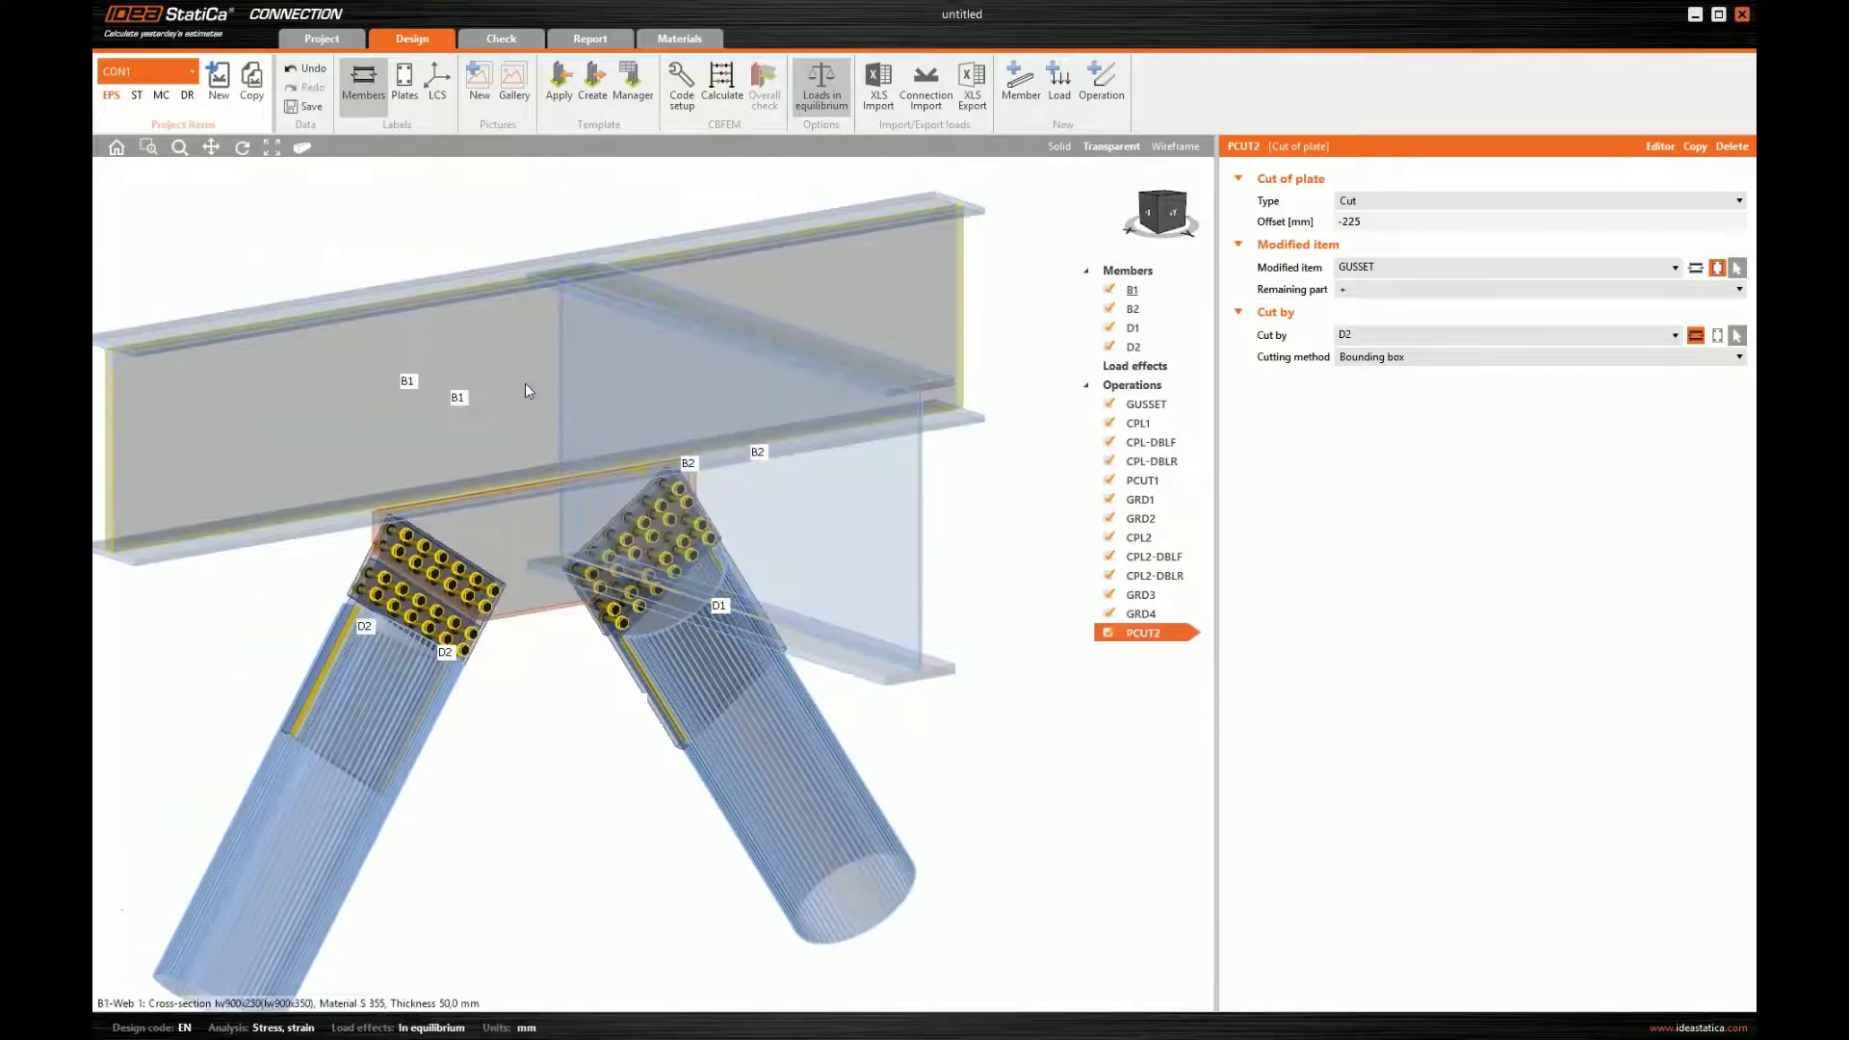
right_click(1143, 385)
click(1161, 401)
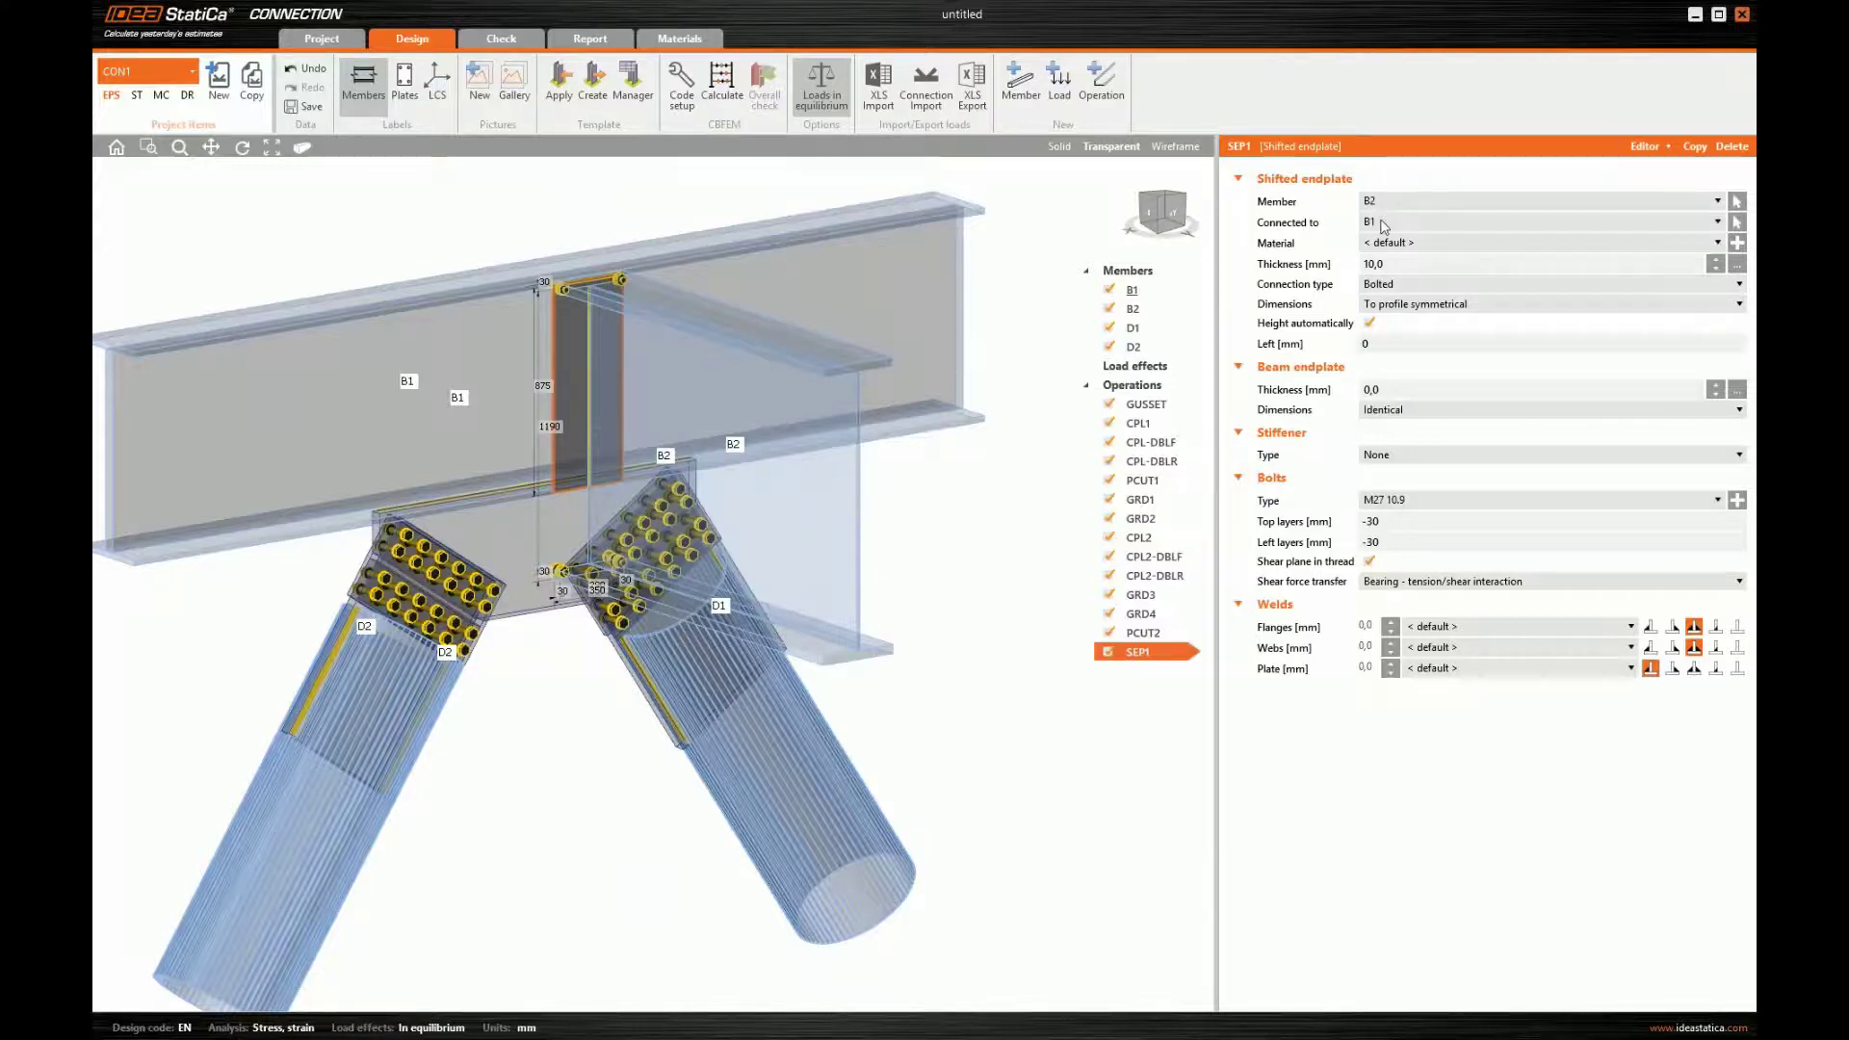
click(1387, 264)
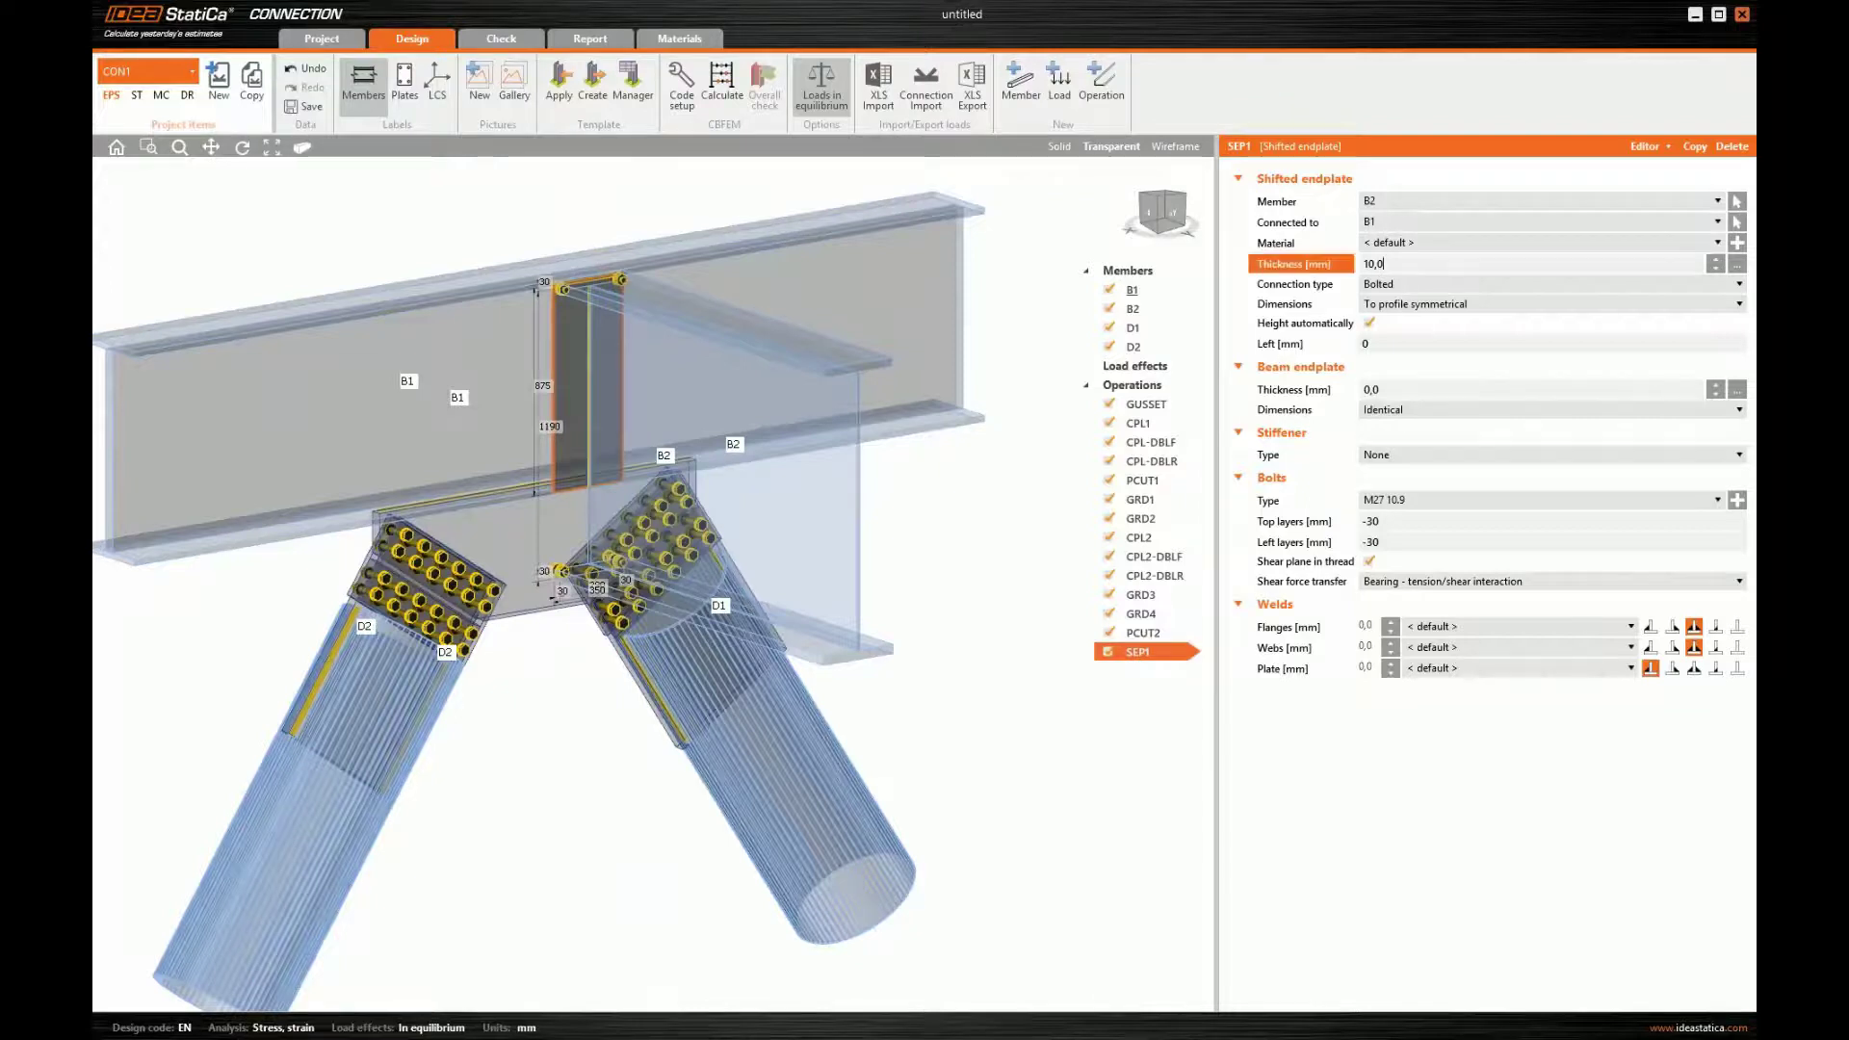
key(ctrl+a)
text(40)
key(Tab)
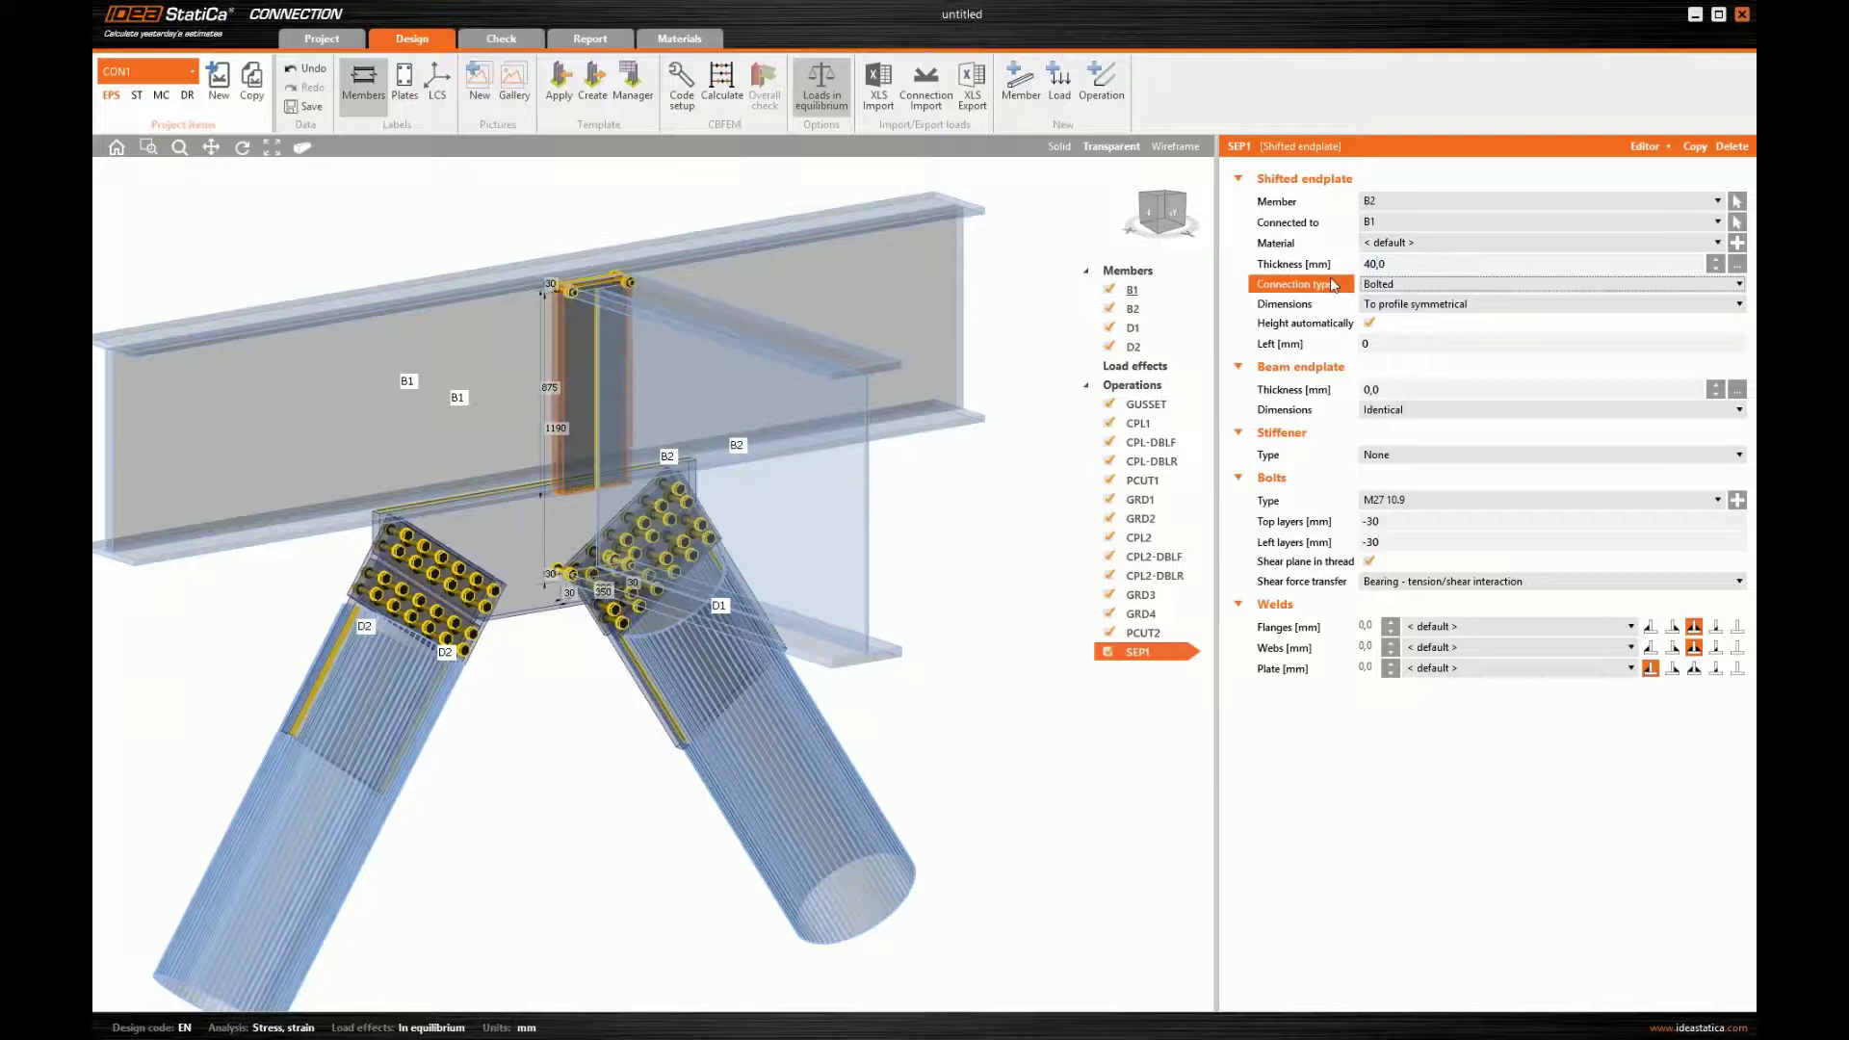
- Turn off the endplate's automatic height and set its dimensions to To profile
click(1370, 324)
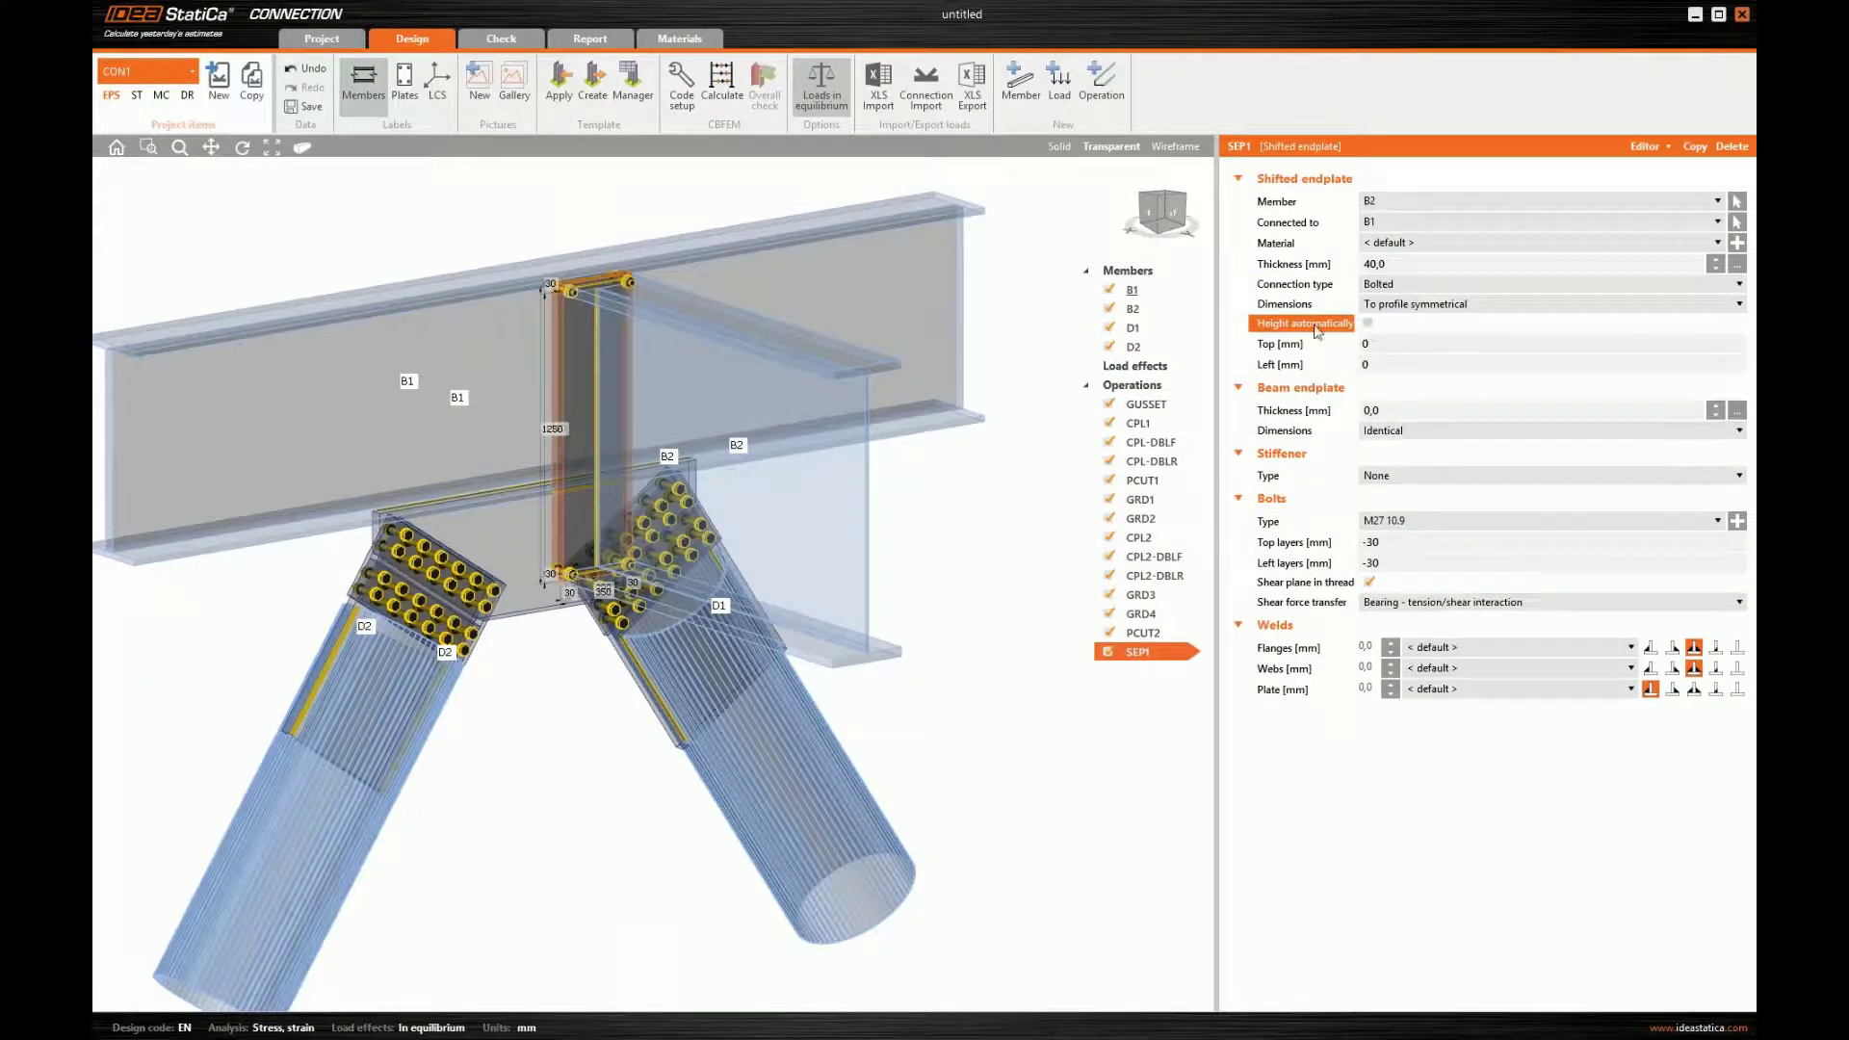
click(1392, 306)
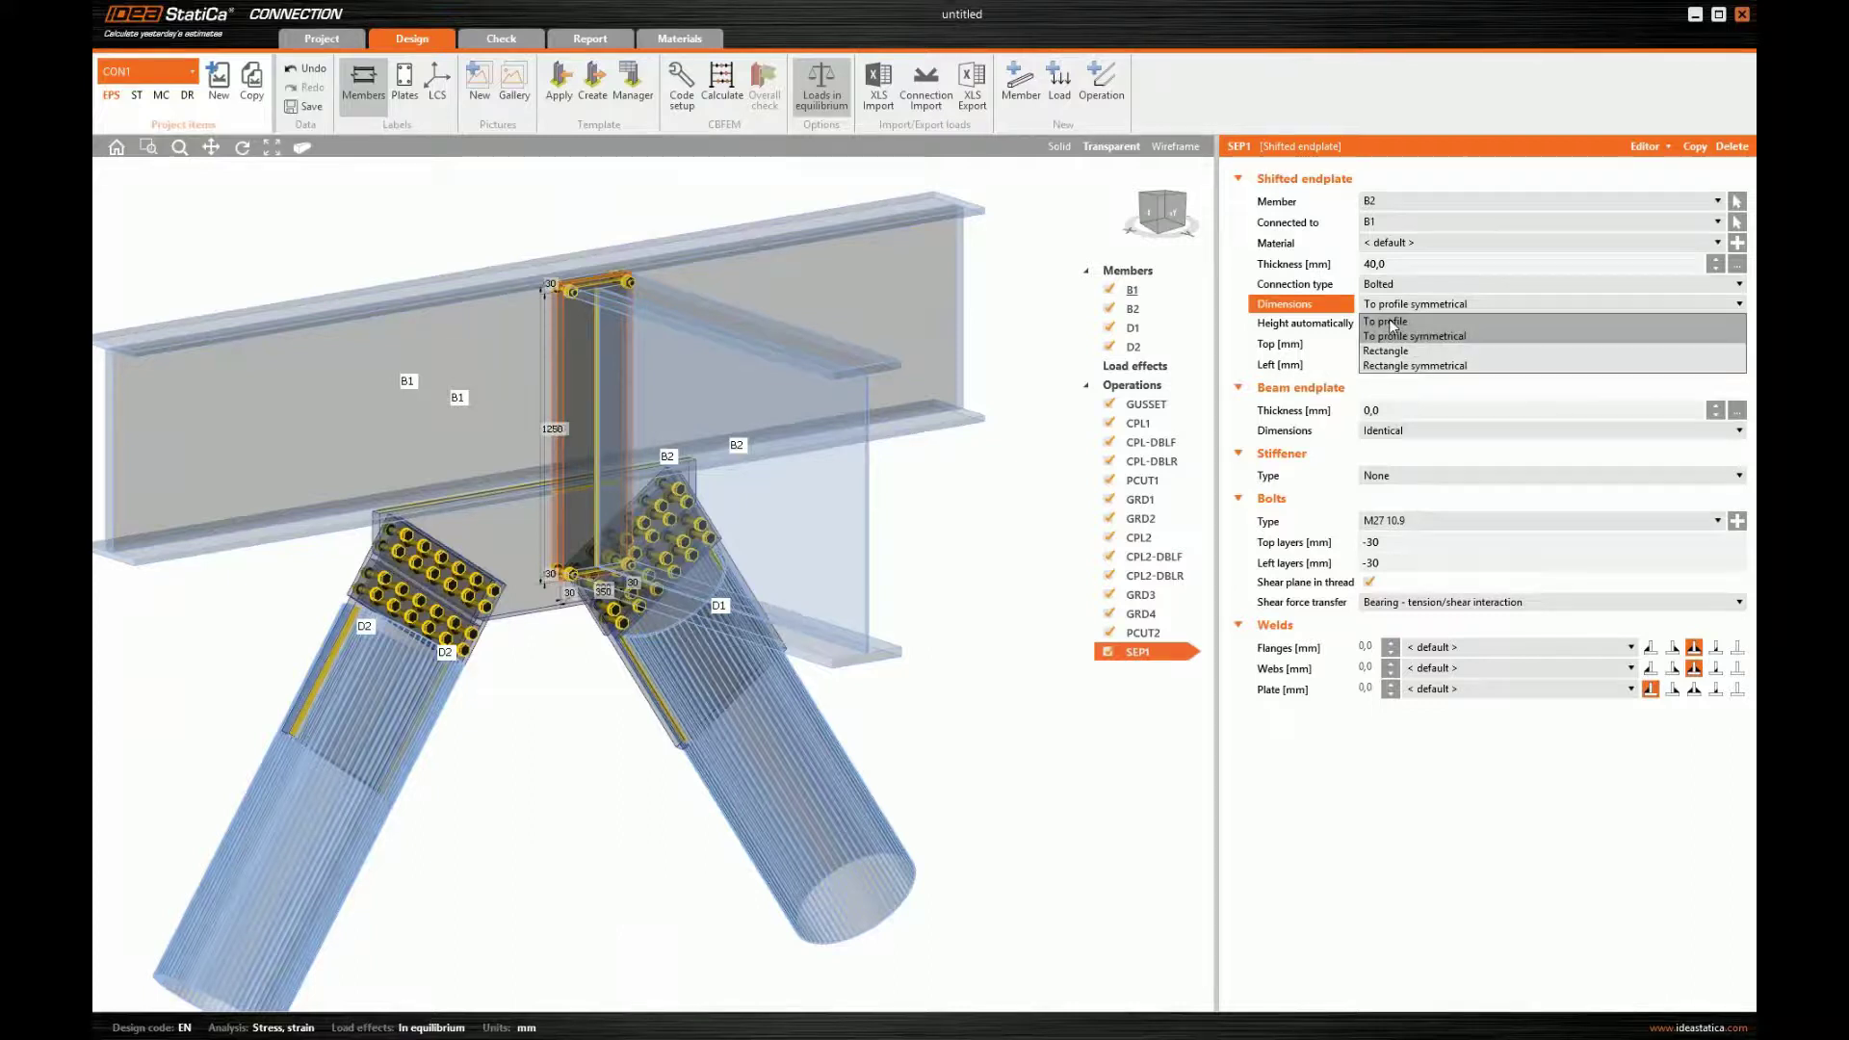
click(1393, 323)
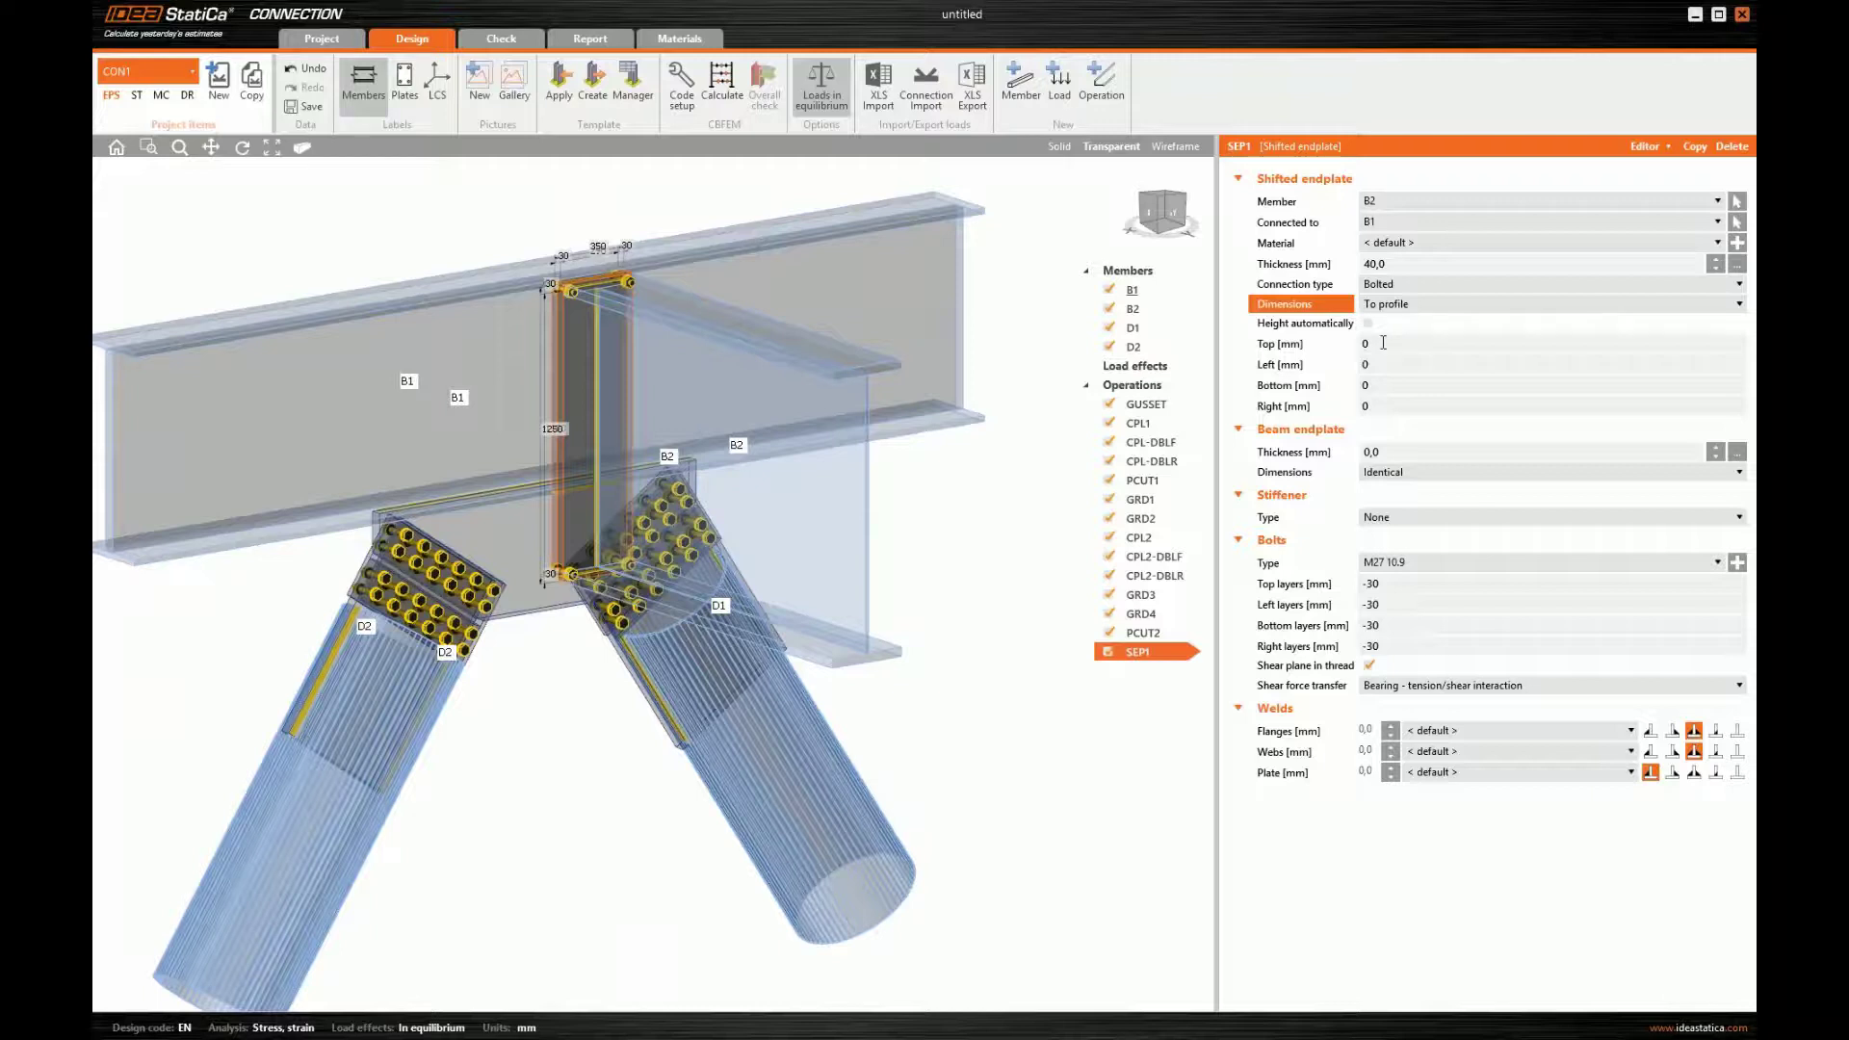
- Set the endplate's offsets to -20 mm top, -25 mm left, -235 mm bottom and 25 mm right
click(1334, 349)
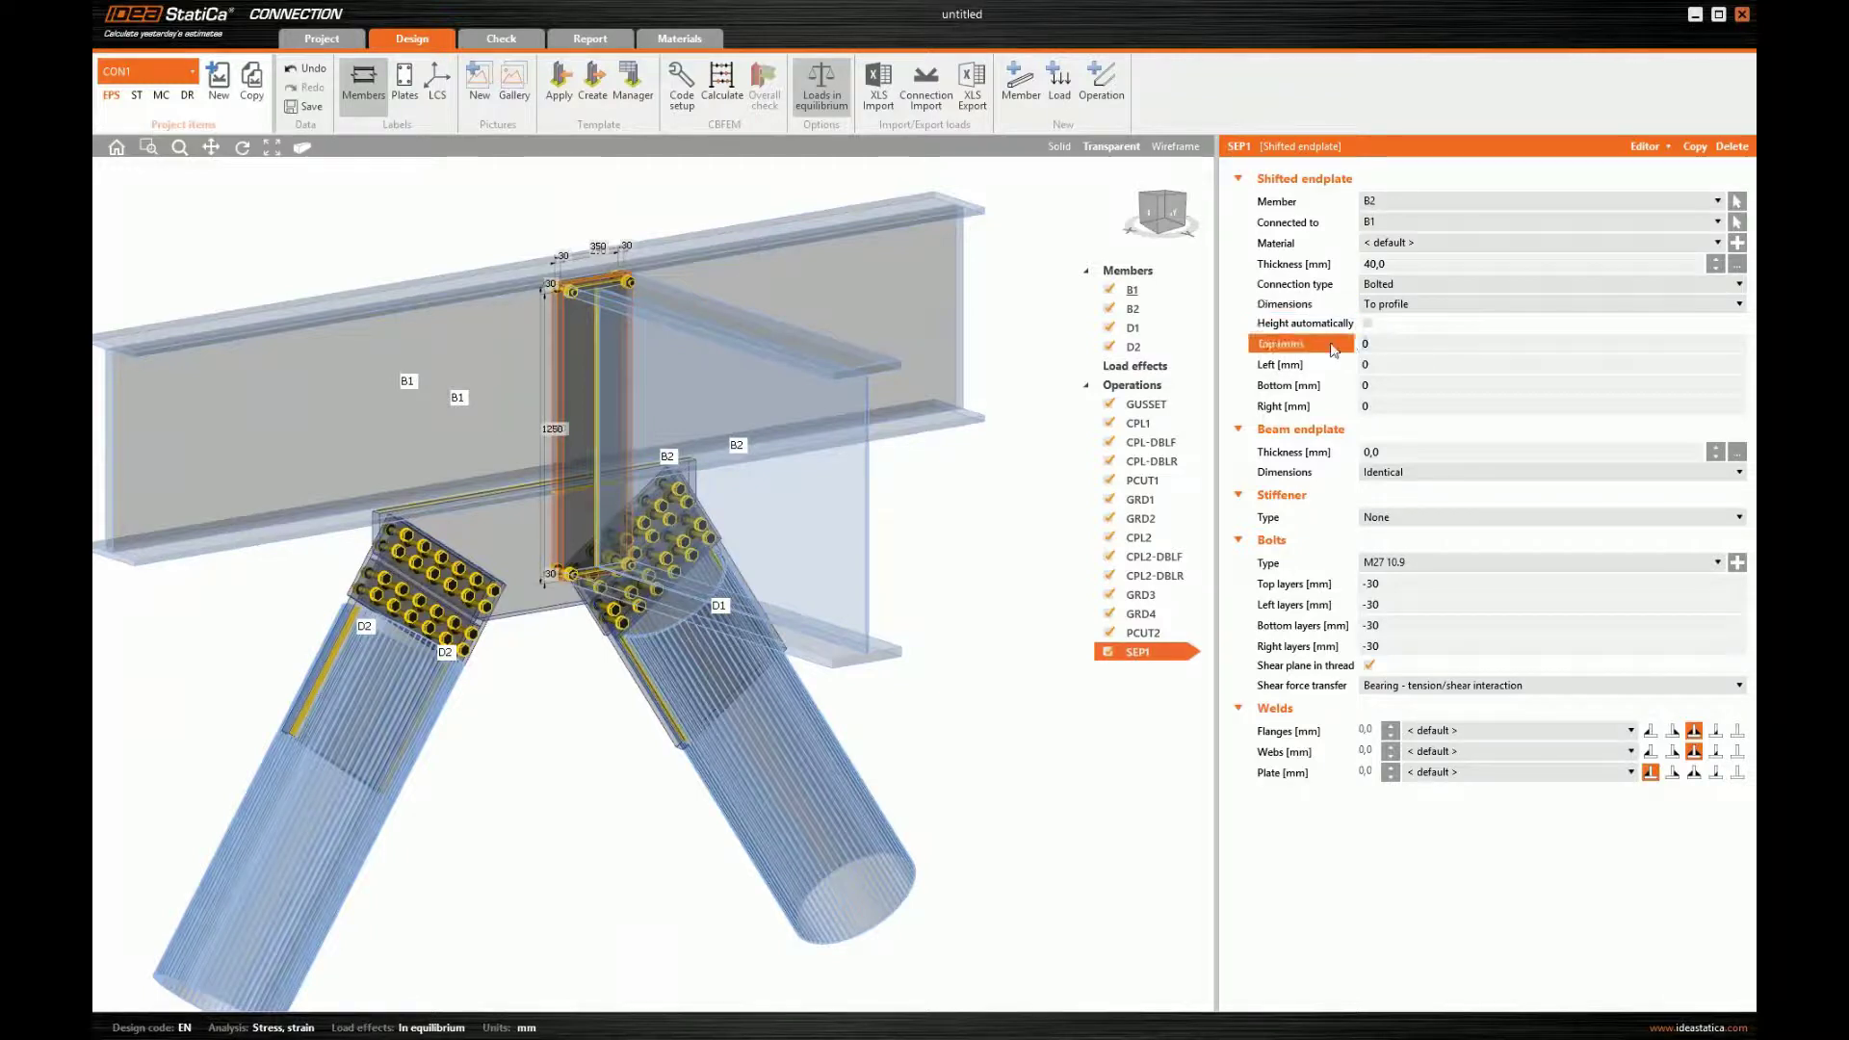
text(-2)
key(Tab)
text(-)
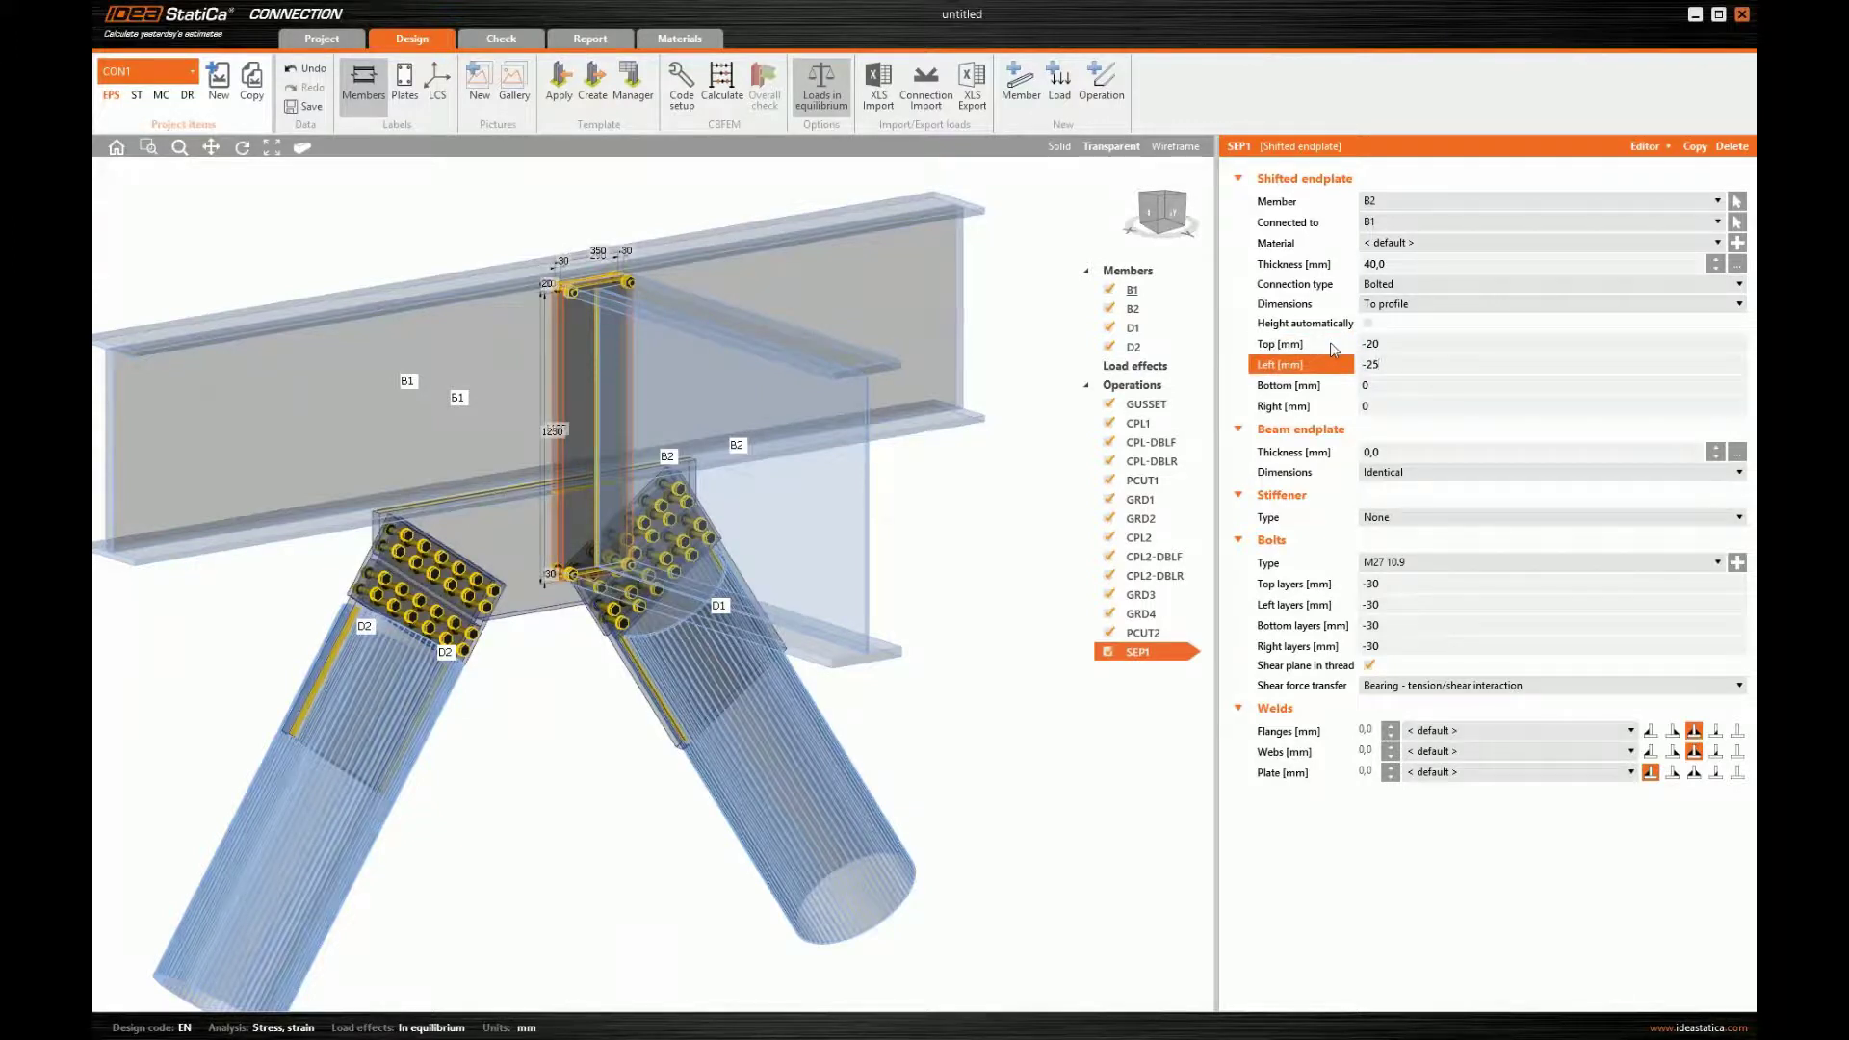
key(Tab)
text(-235)
key(Tab)
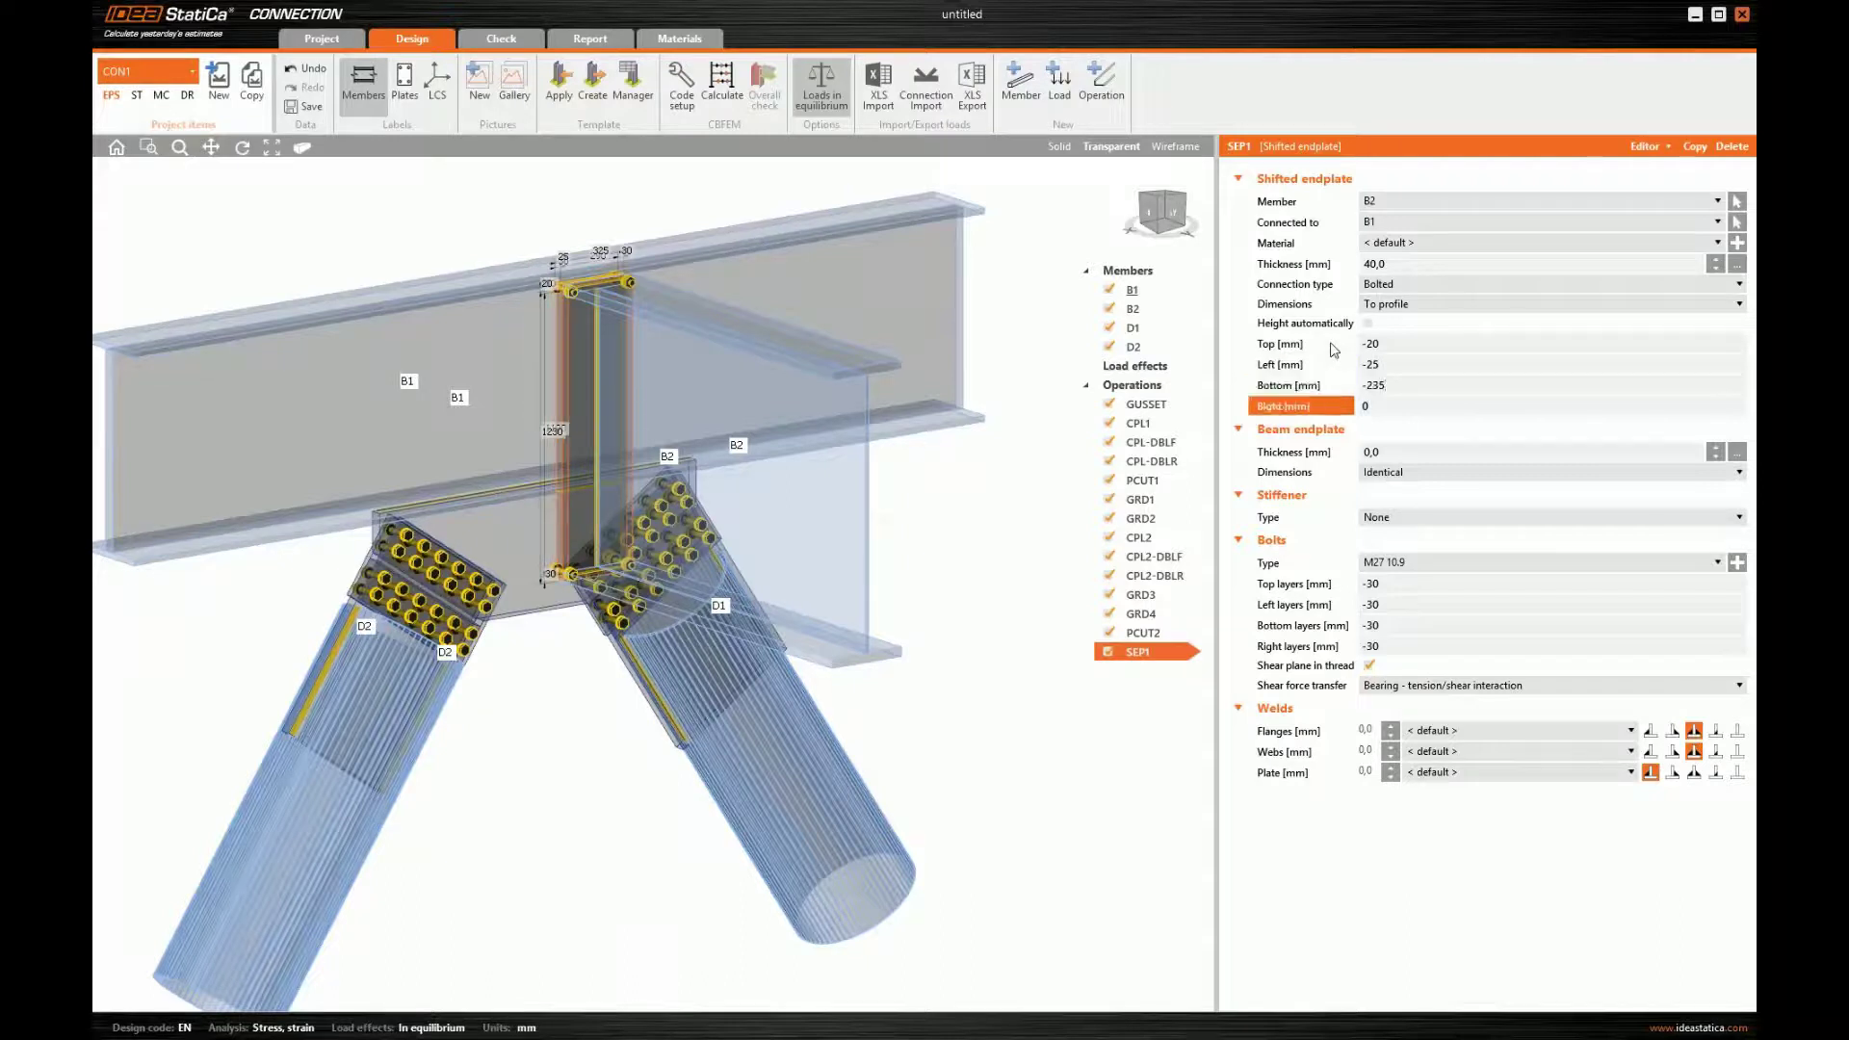
text(25)
key(Tab)
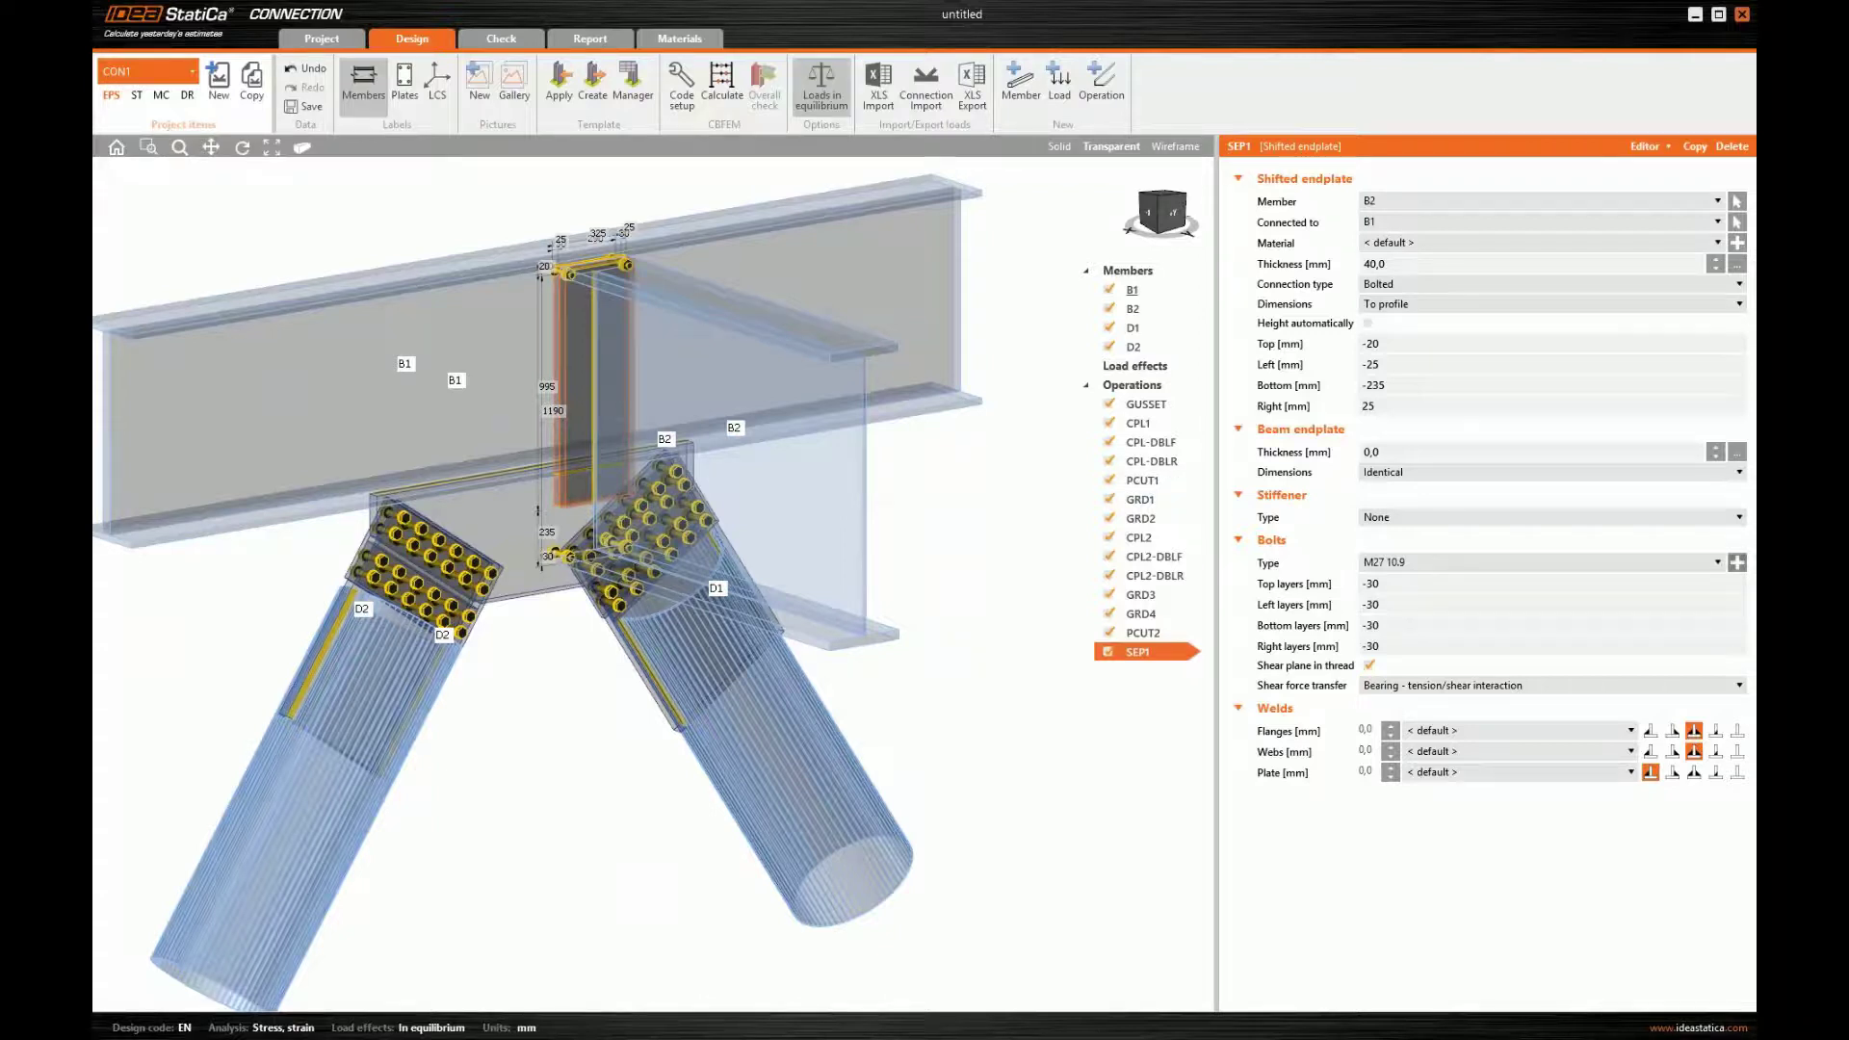
- Assign the M30 10.9 bolt assembly to the endplate SEP1
click(1738, 562)
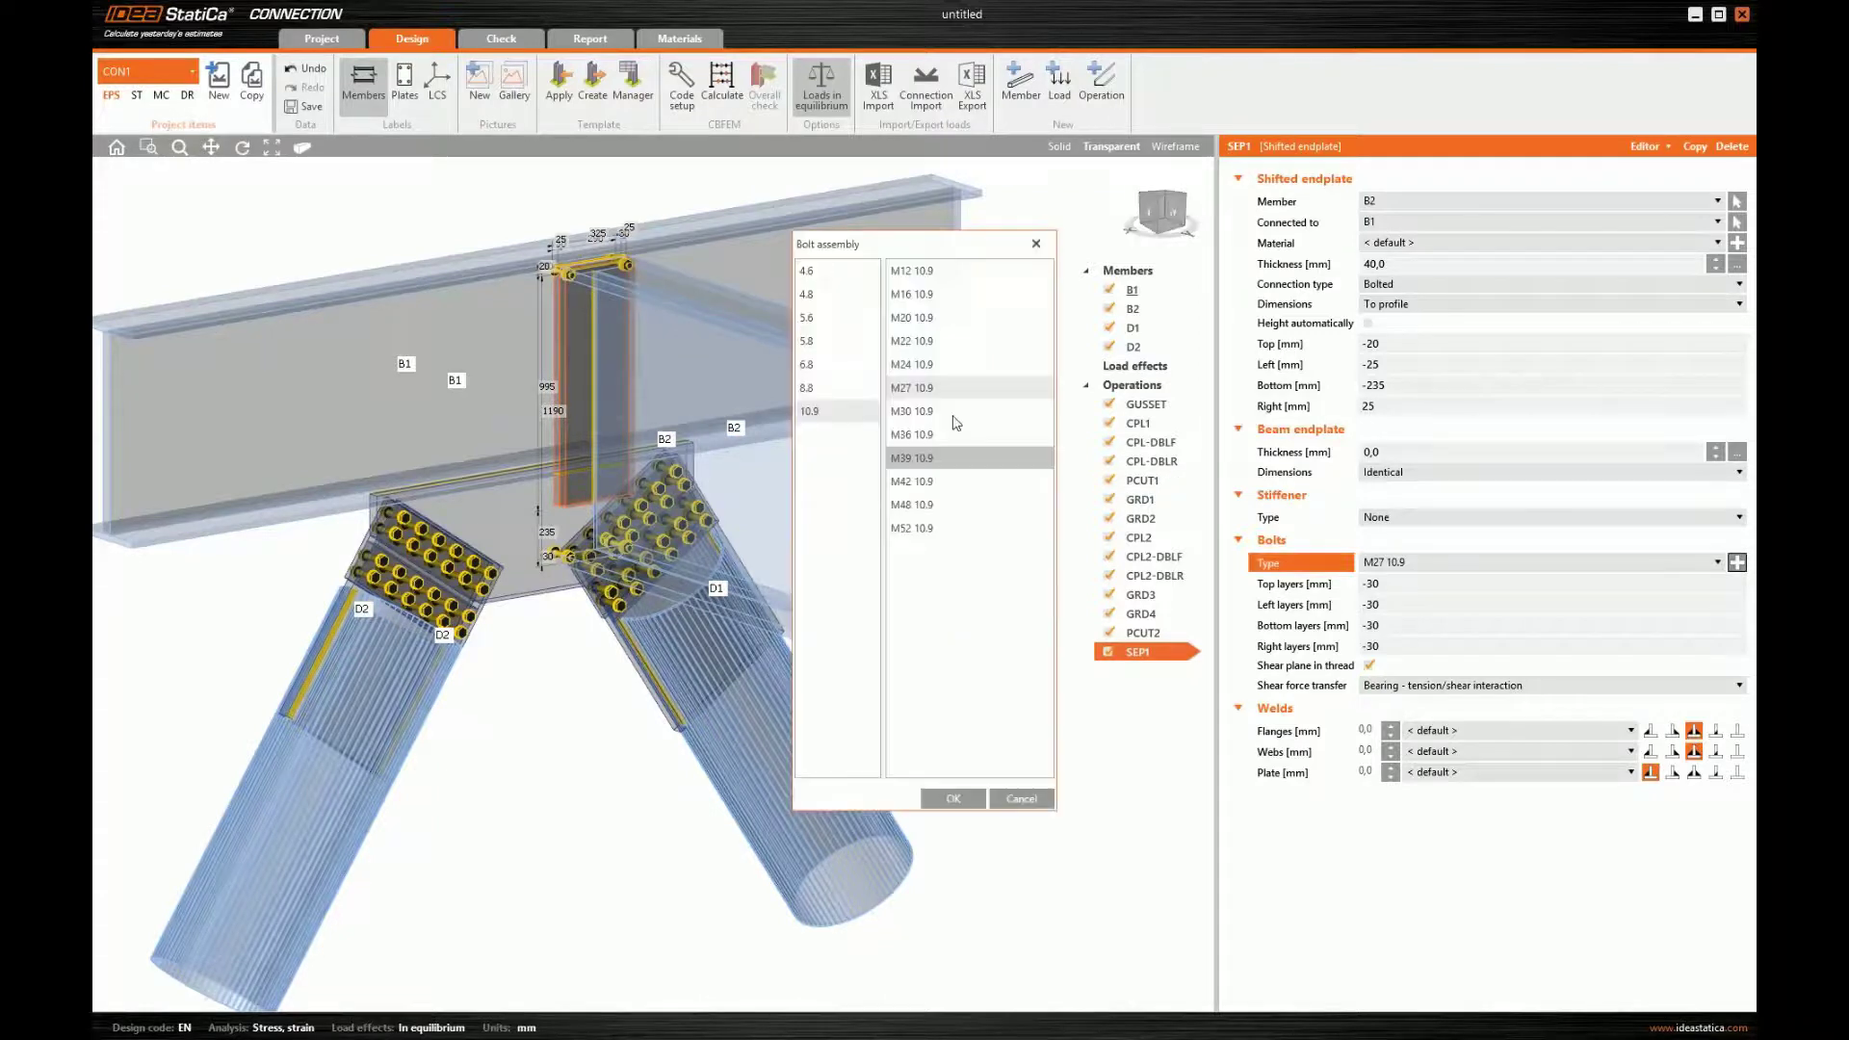
click(953, 412)
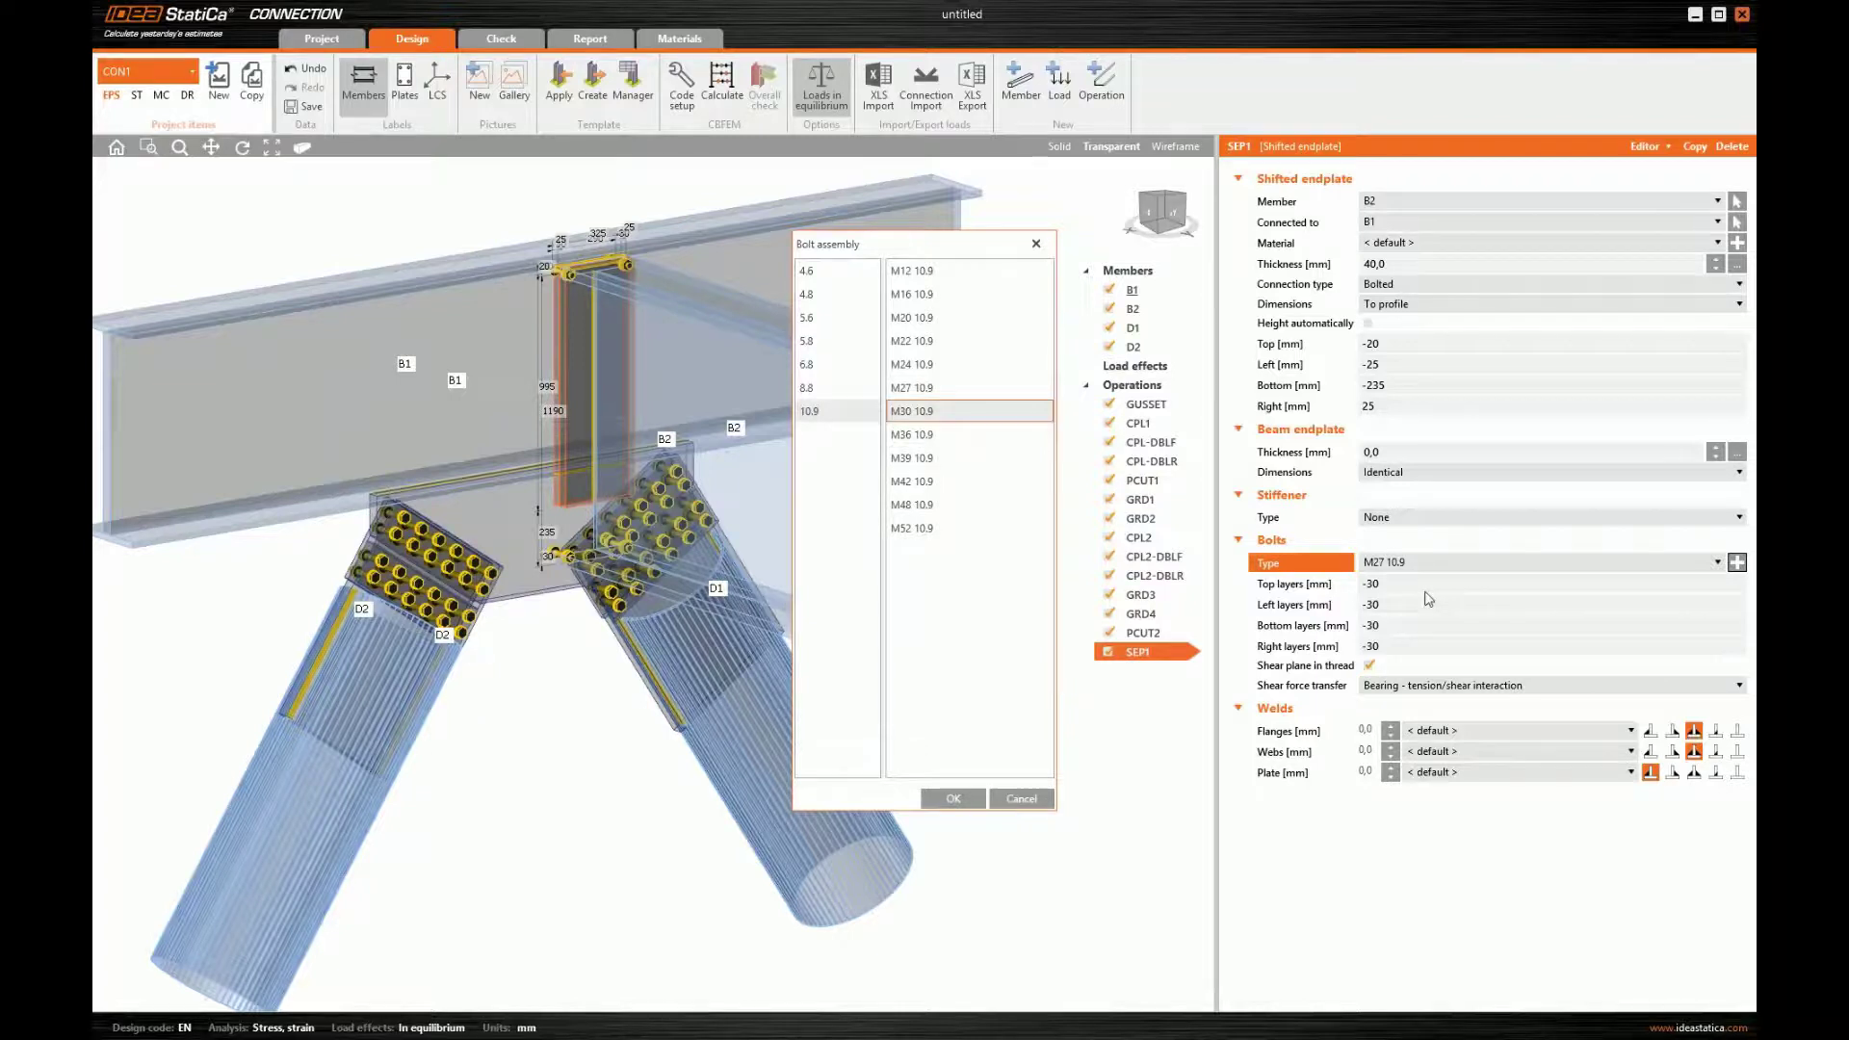
key(Return)
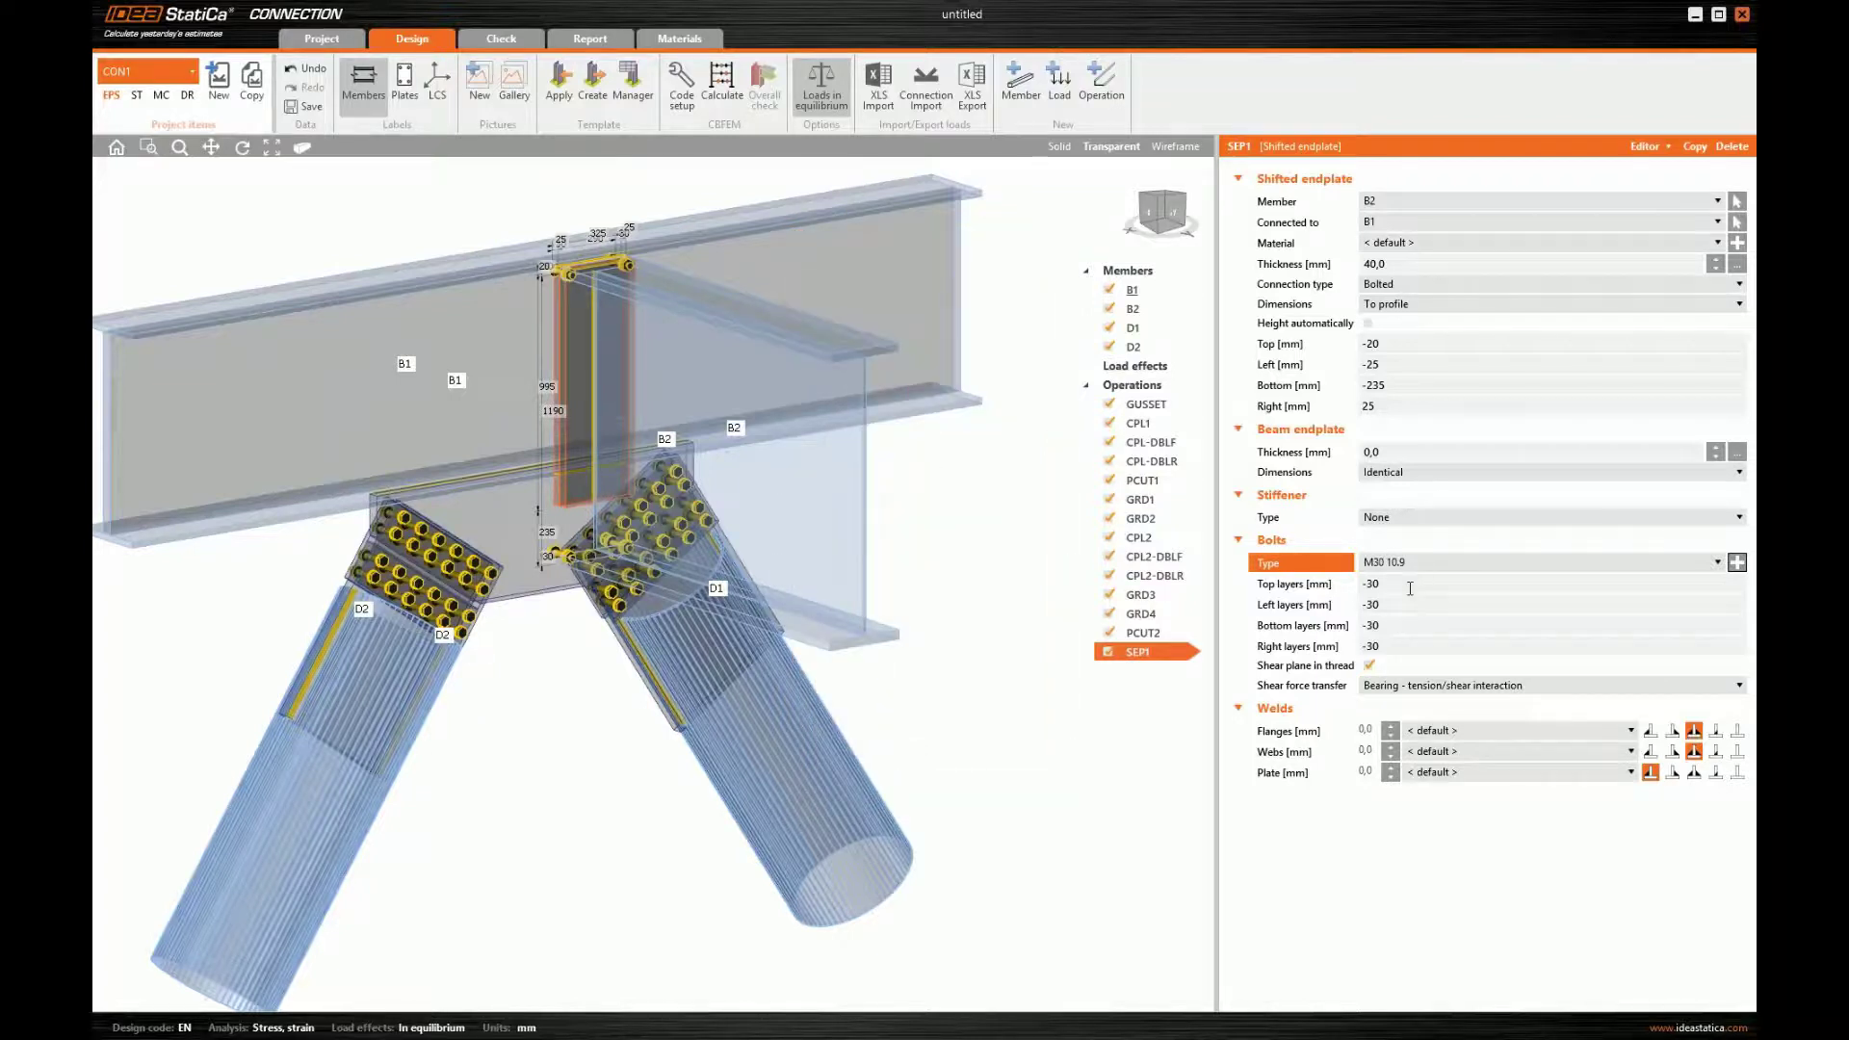
- Set both the left and right bolt layers of the endplate to -25 -80 mm
click(1313, 604)
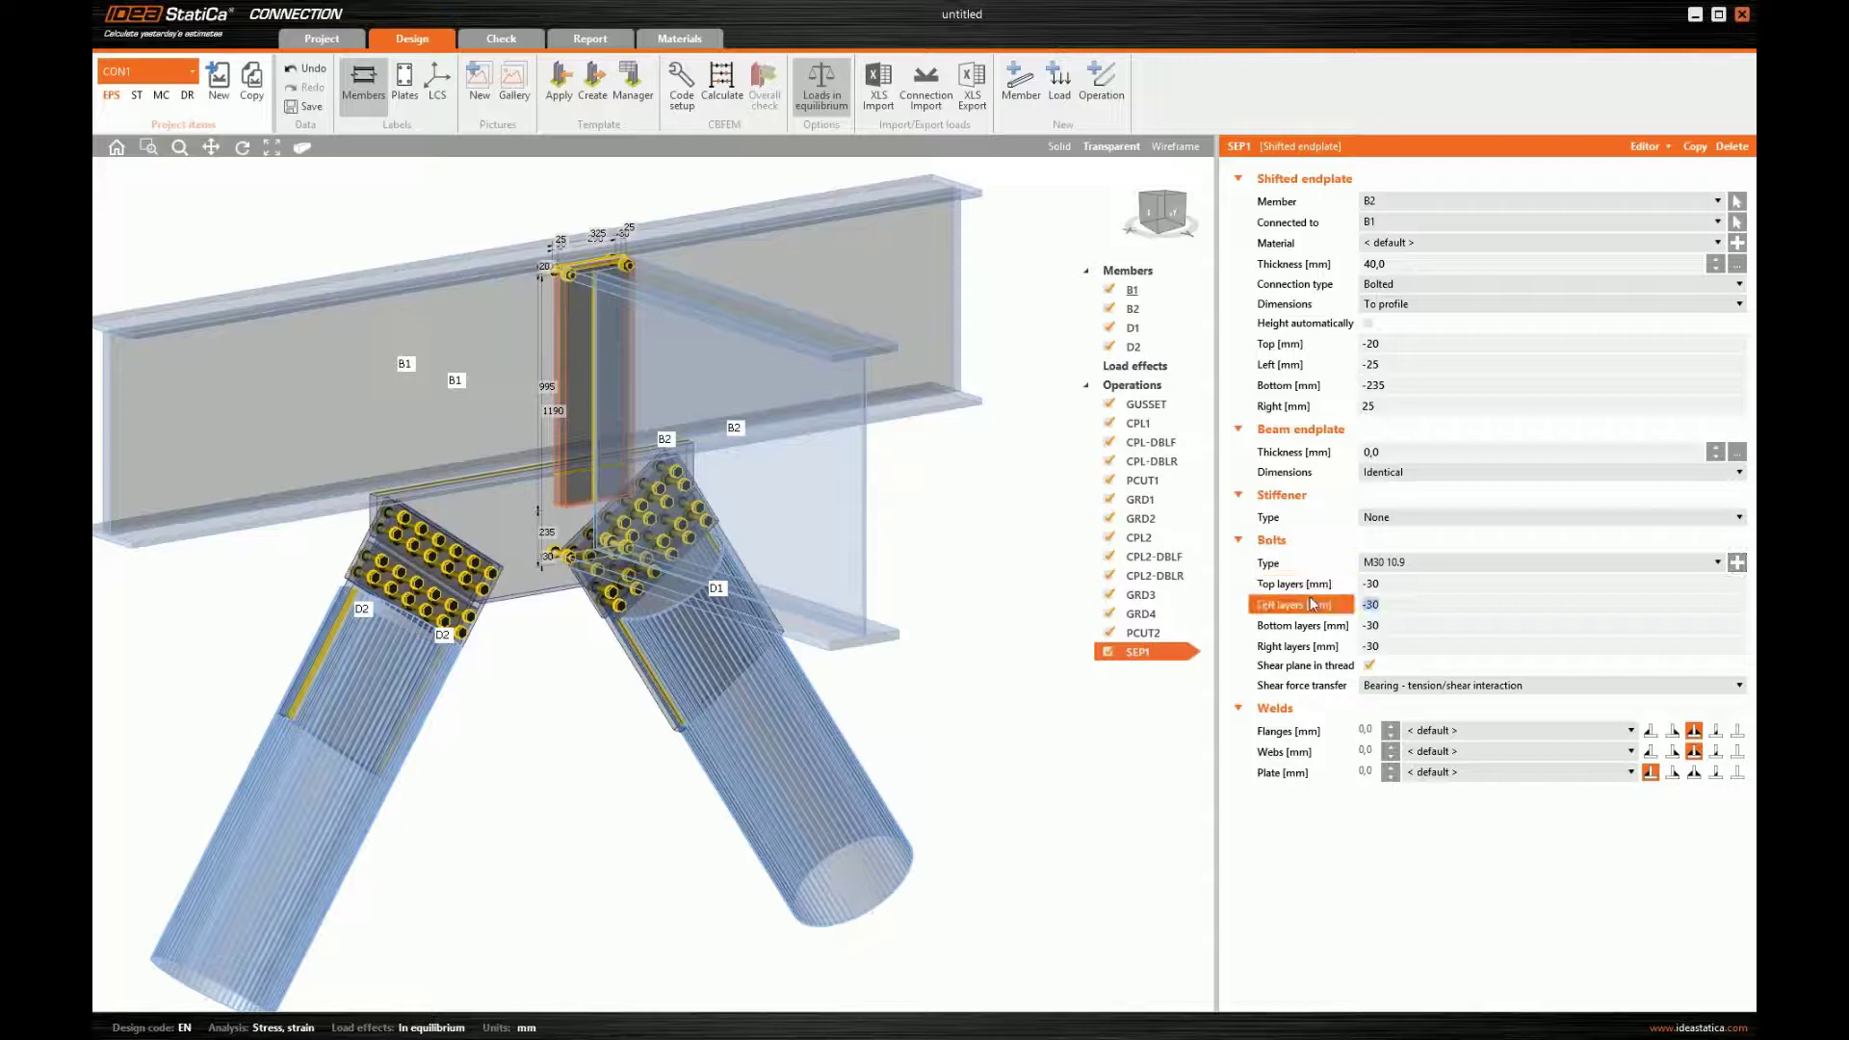
text(-25 -80)
click(1413, 647)
text(-25)
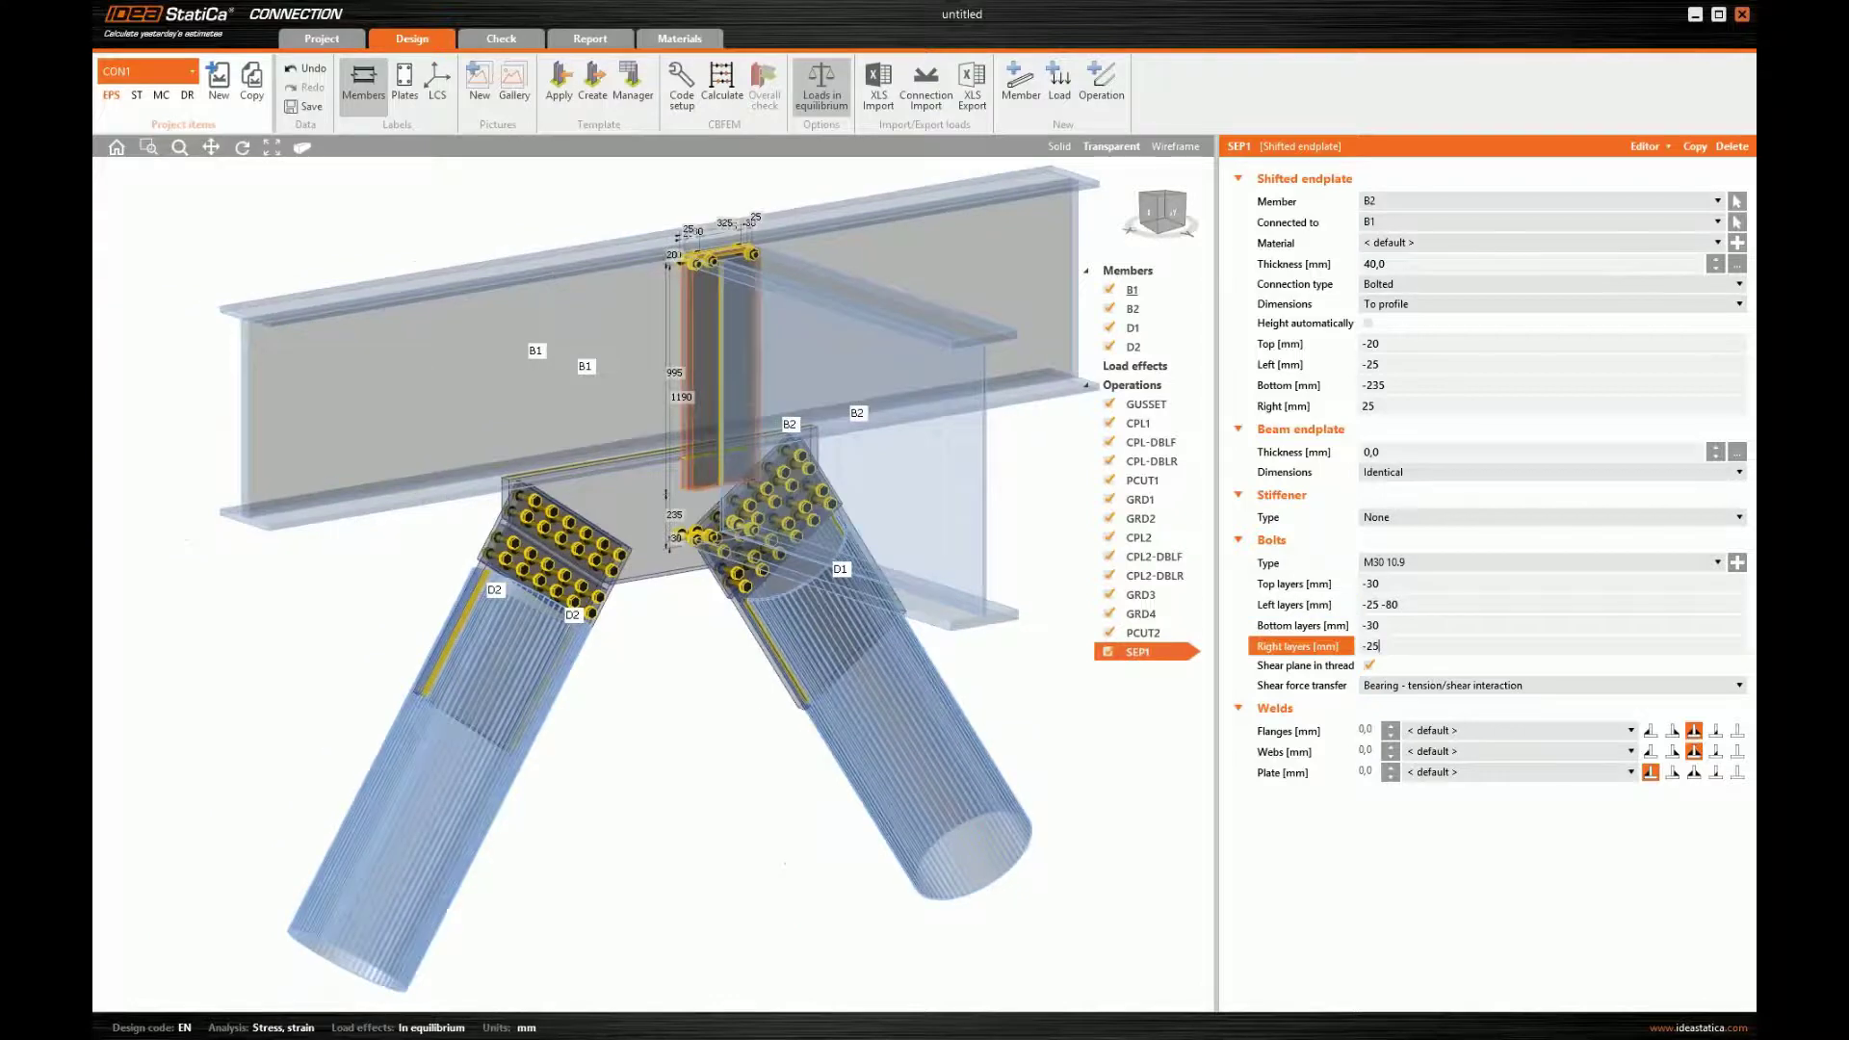
text( -80)
key(Tab)
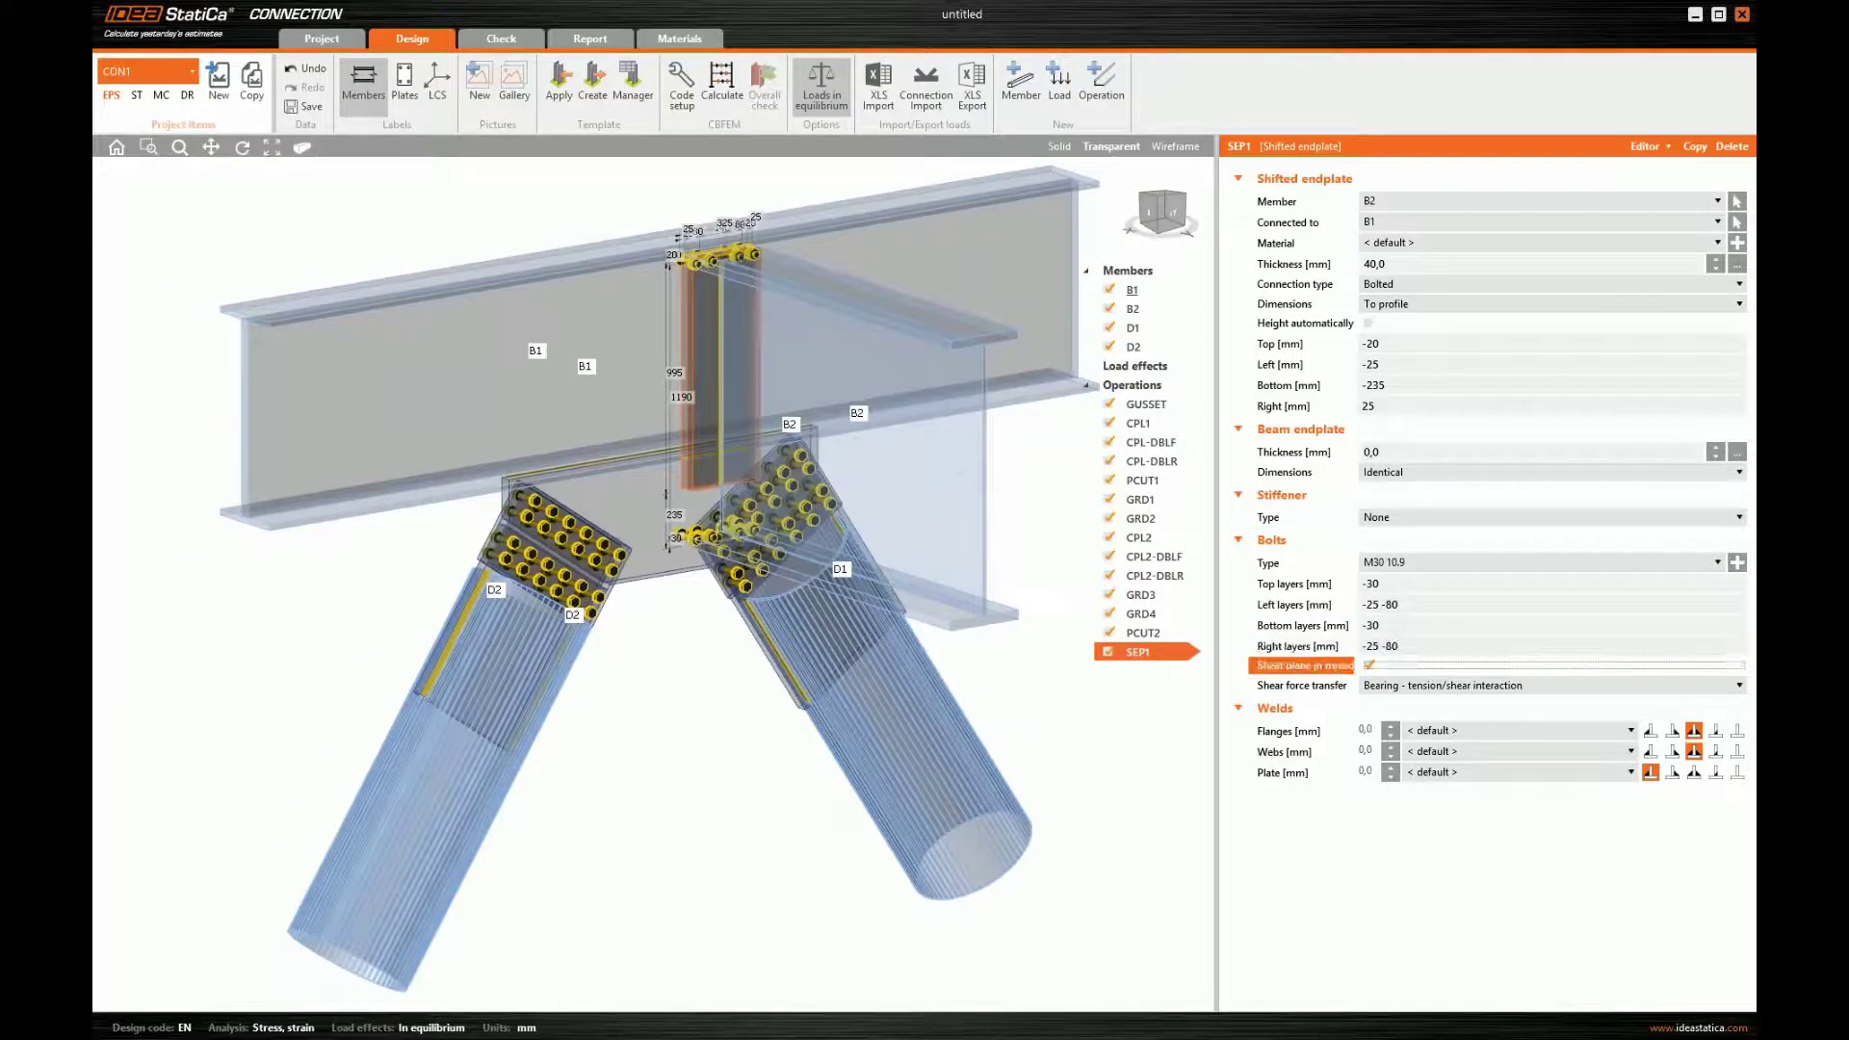
- Set the endplate's top bolt layers to -110 -200 mm and its bottom bolt layers to -285 -160 -200 mm
click(1408, 583)
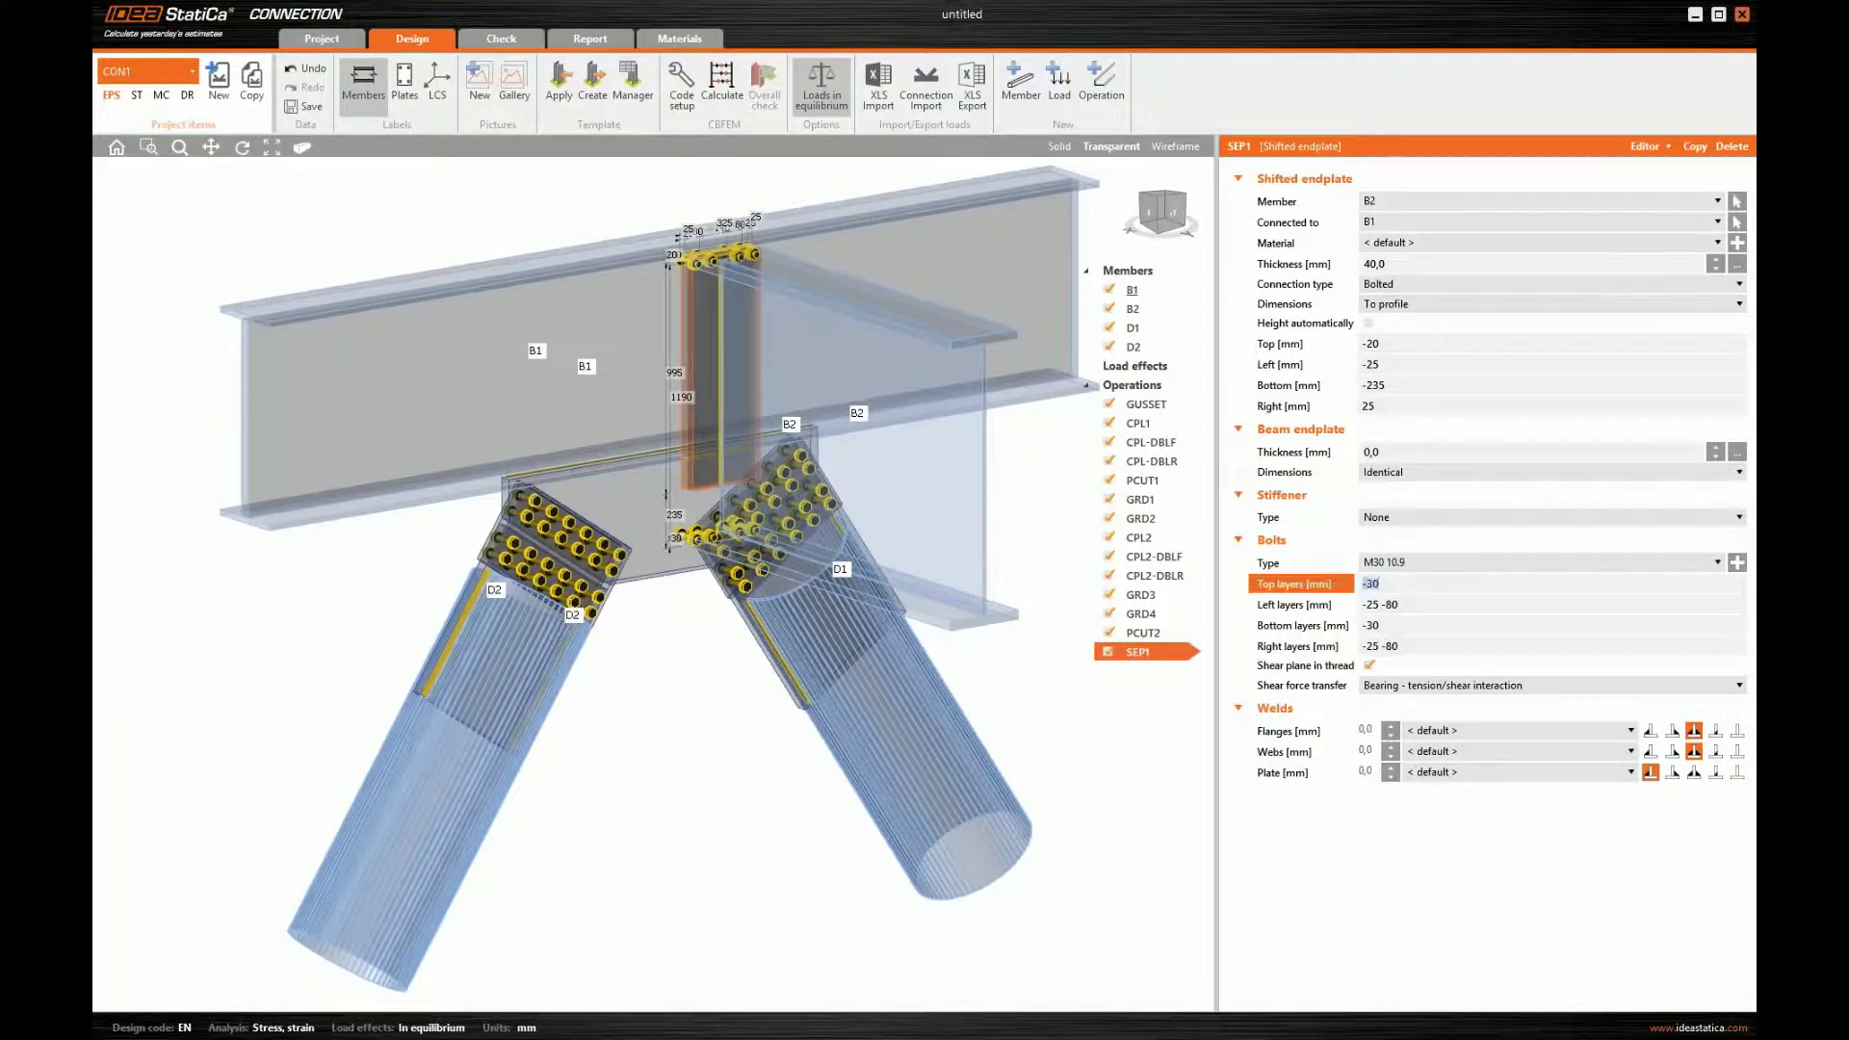
text(-110 -200)
key(Tab)
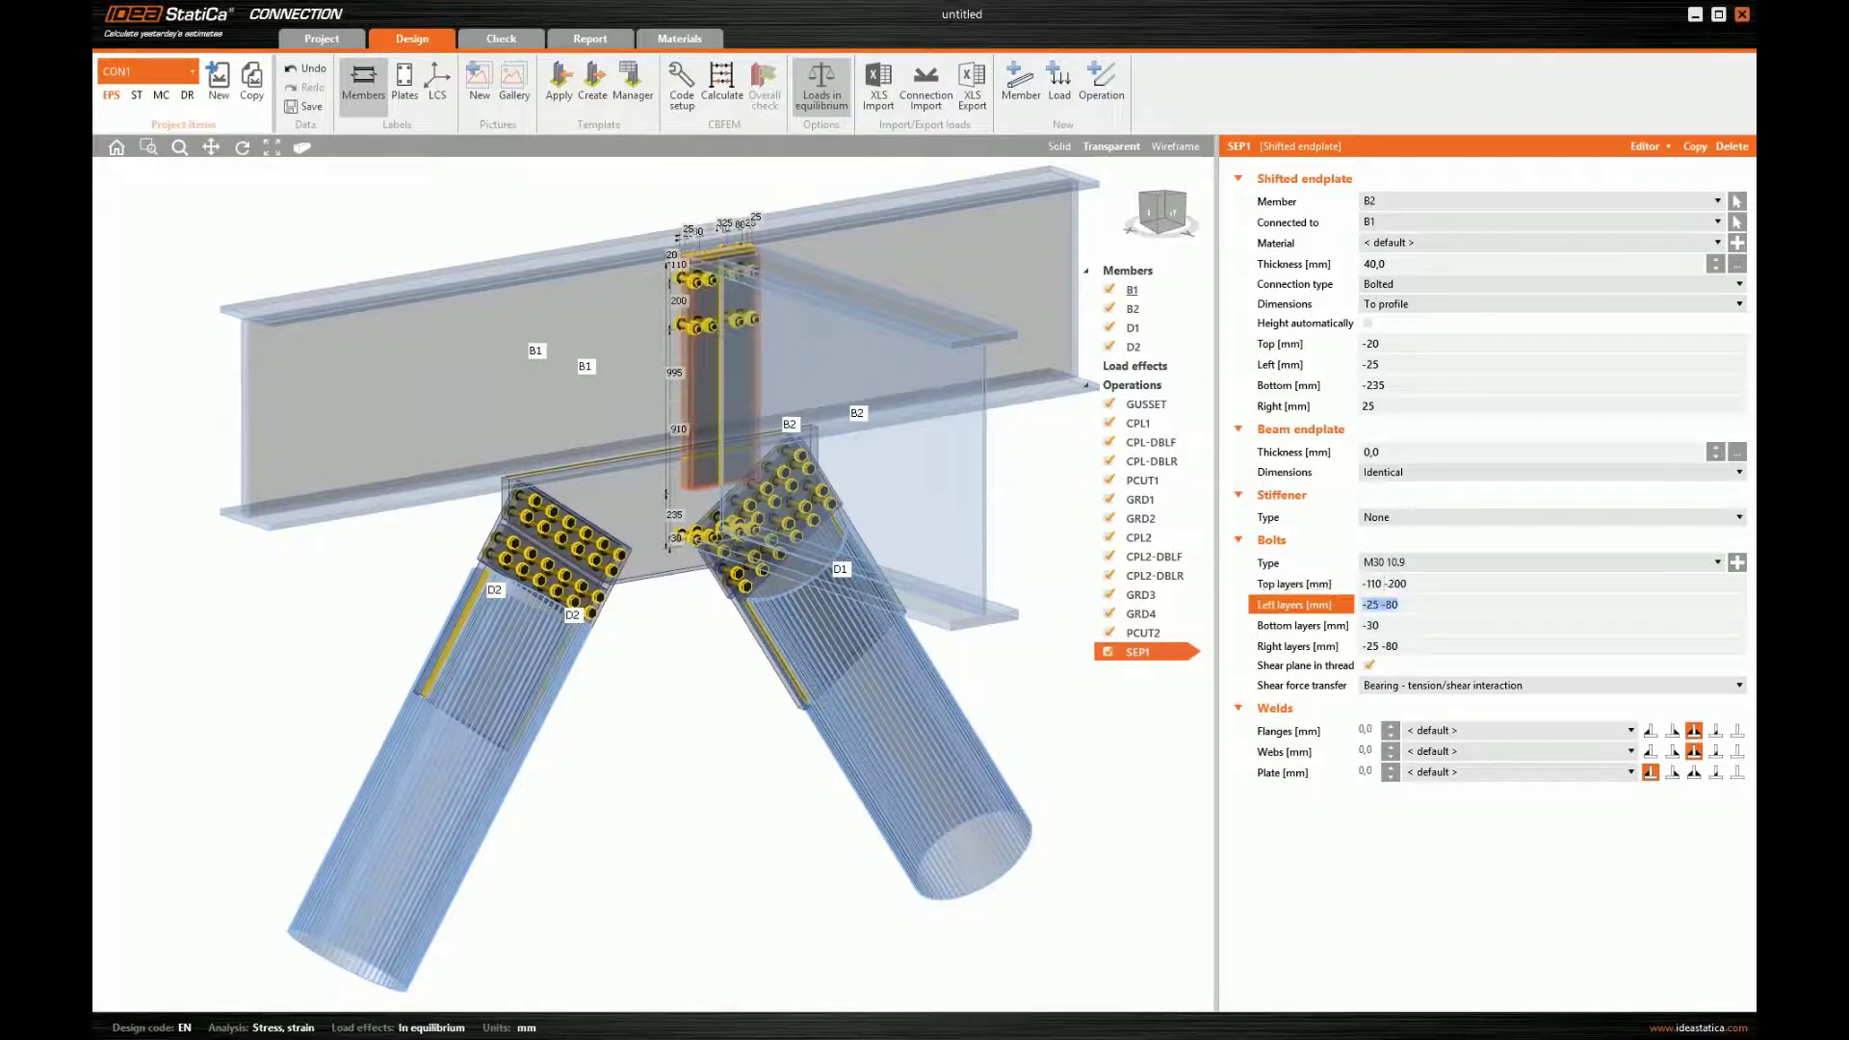
key(Tab)
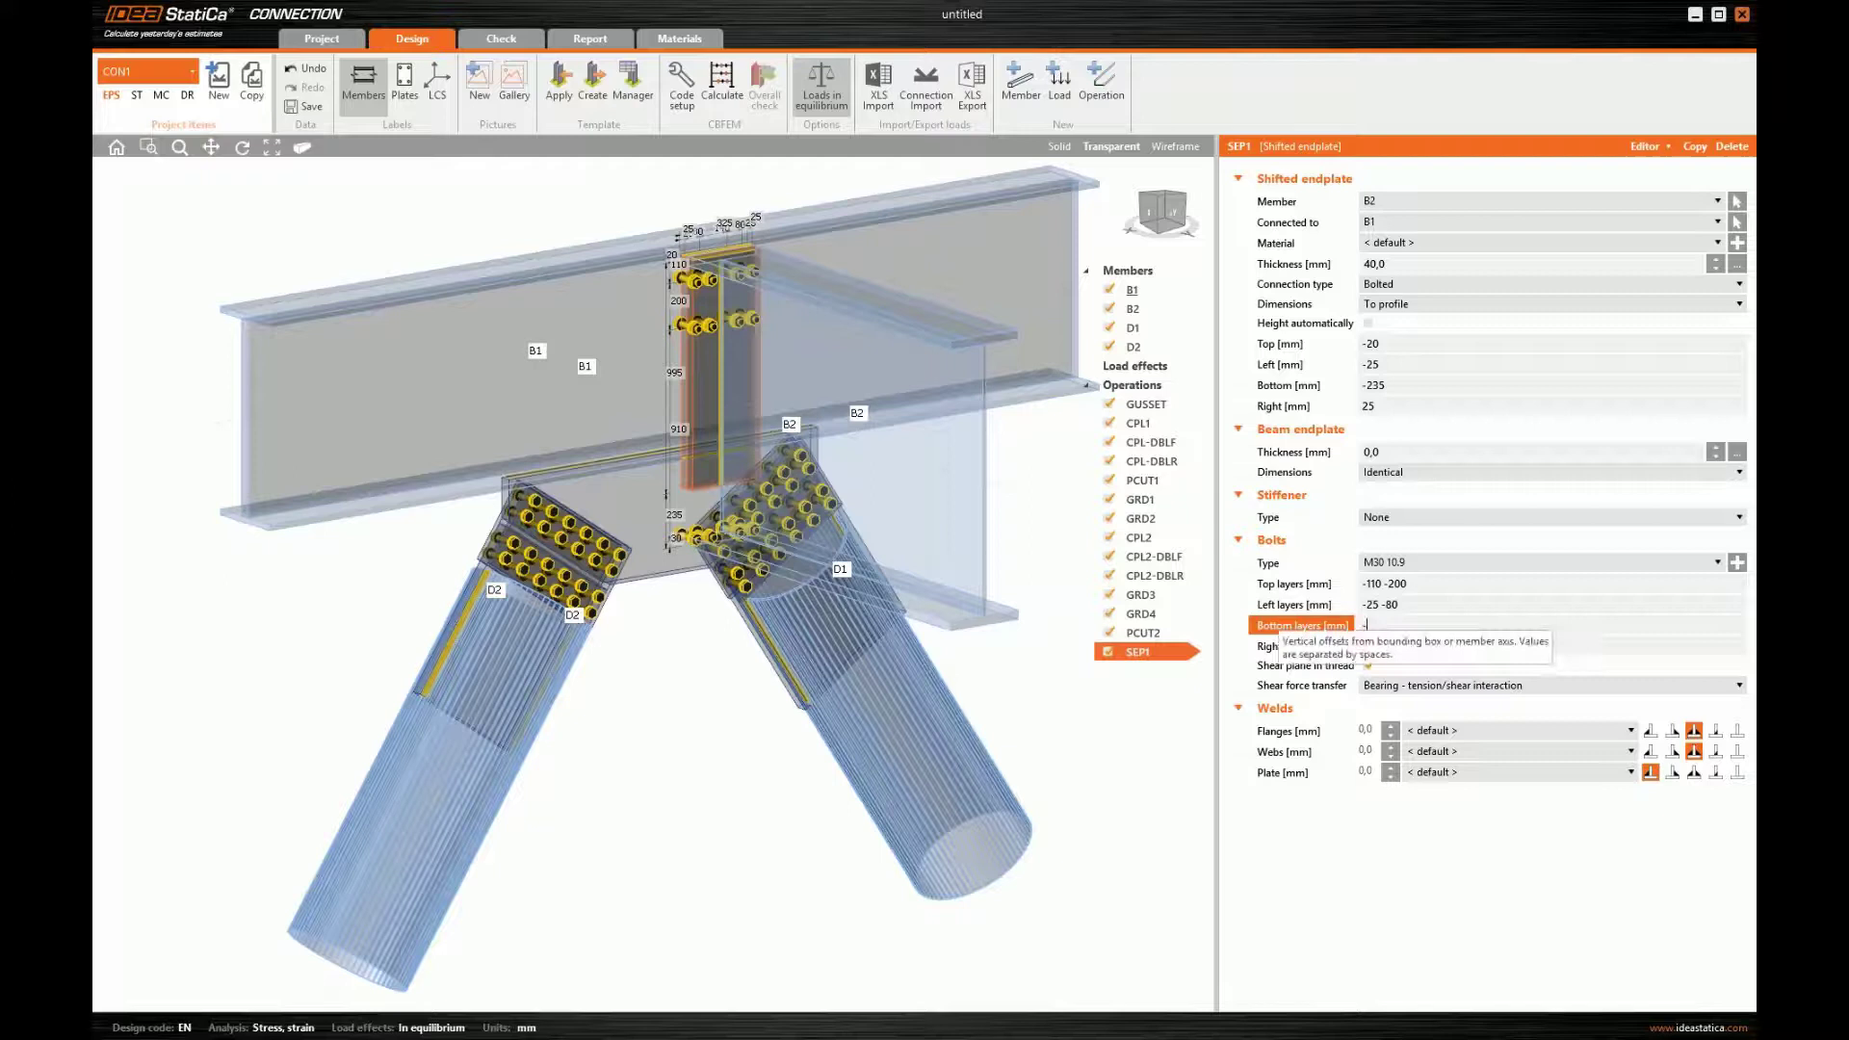
text(-285 -160 -200)
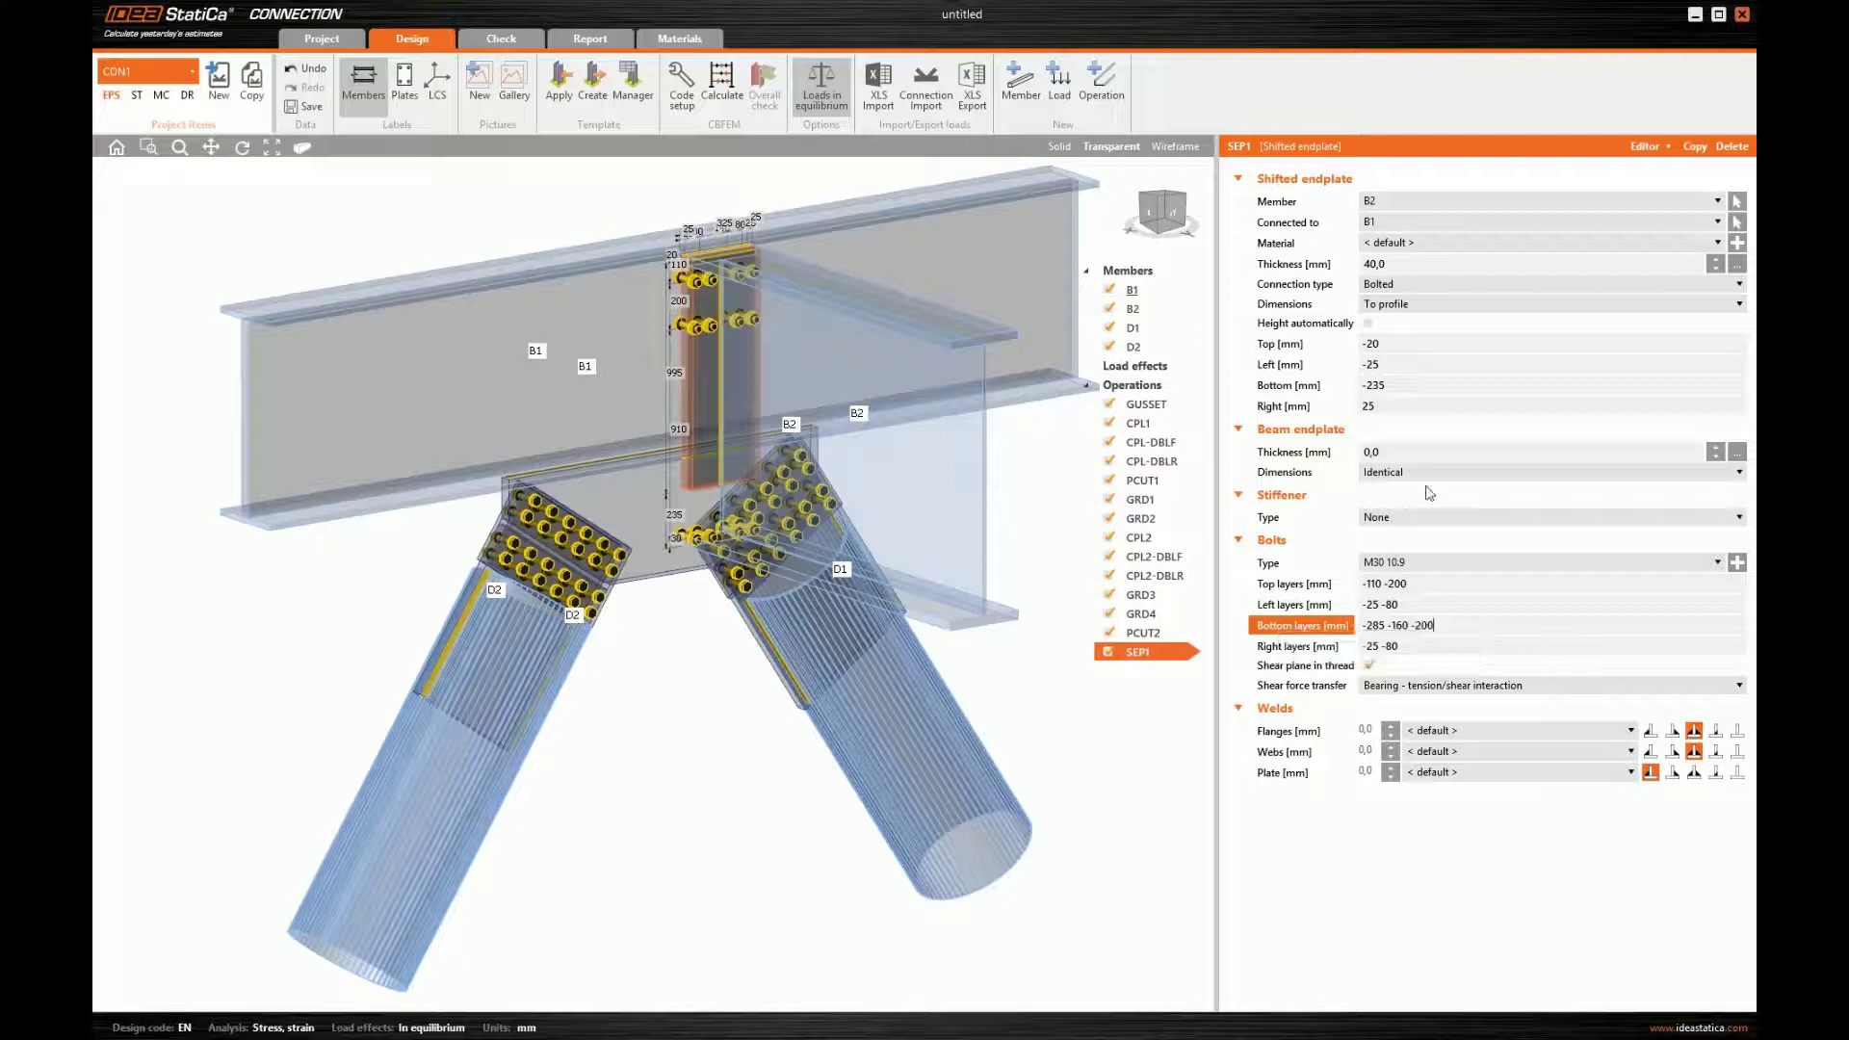
key(Tab)
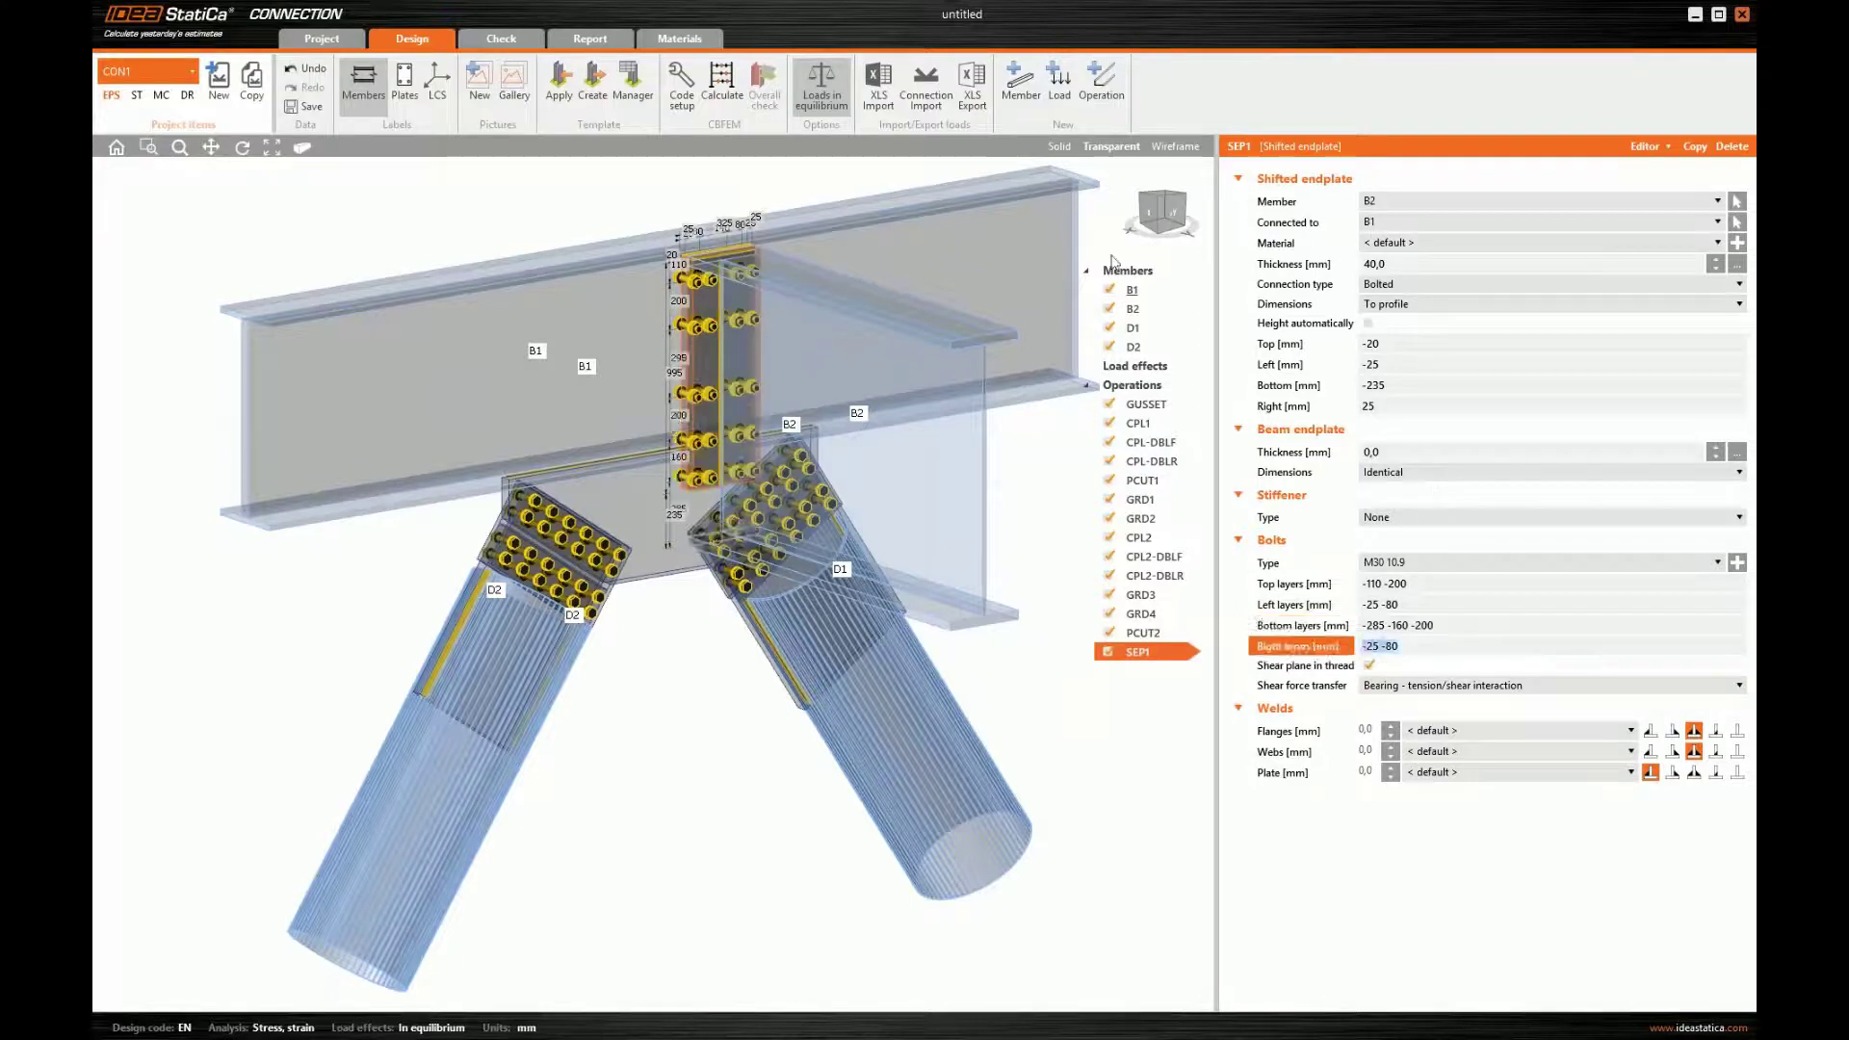
- Correct the left offset of the shifted endplate SEP1 to 25 mm
click(1175, 222)
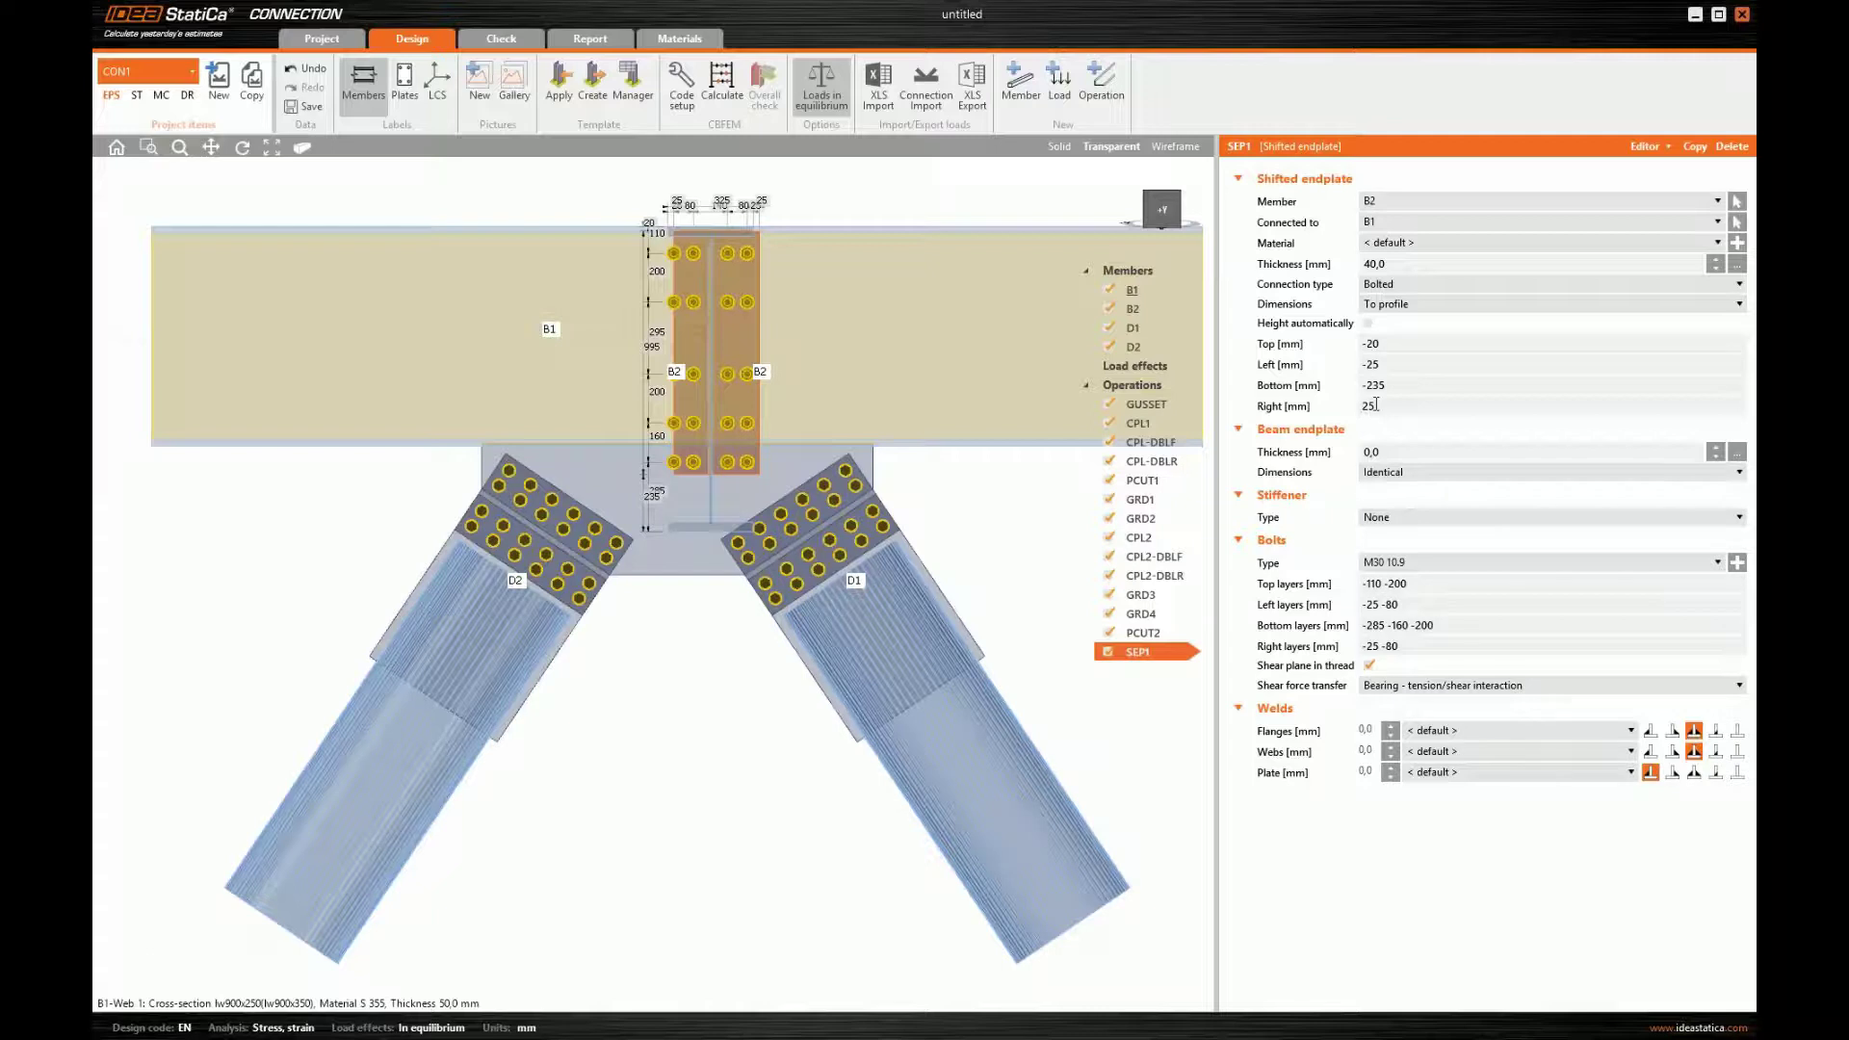
drag(1381, 365, 1273, 348)
text(25)
key(Tab)
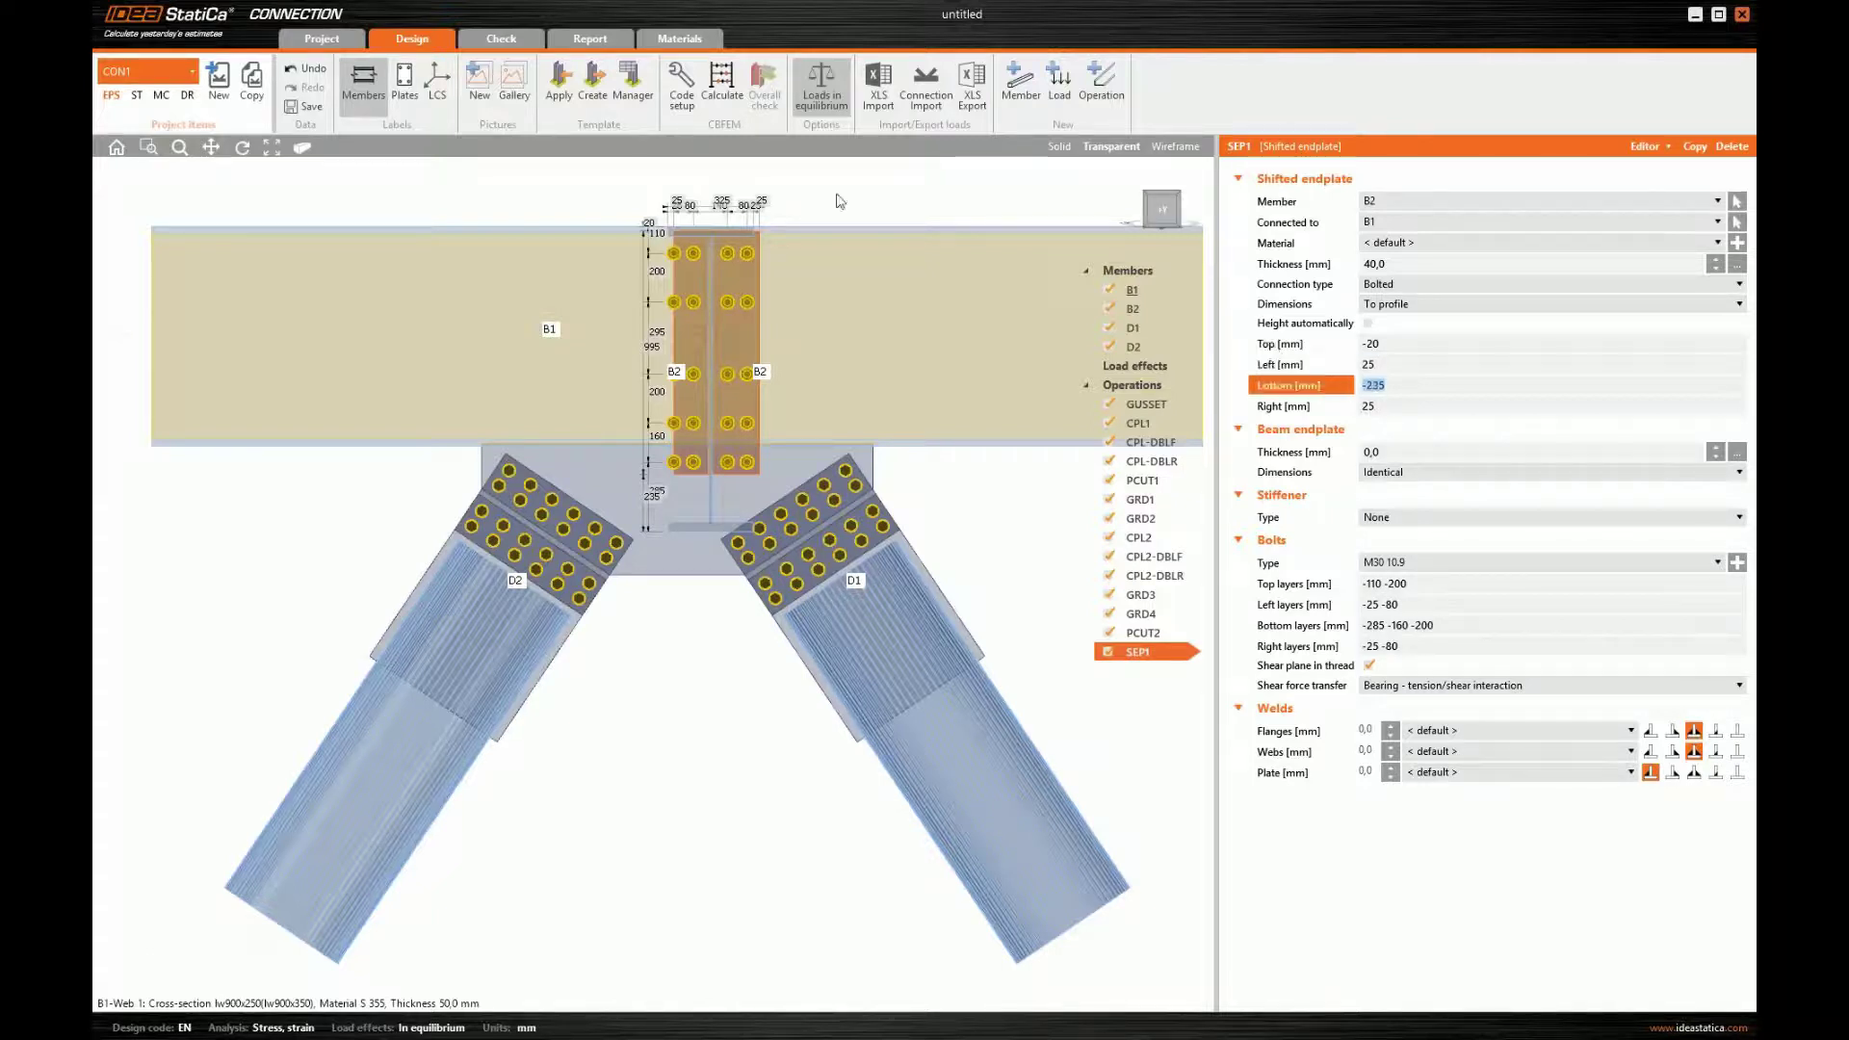
- Give the shifted endplate a full stiffener with a chamfer cut size of 25 mm
click(1164, 212)
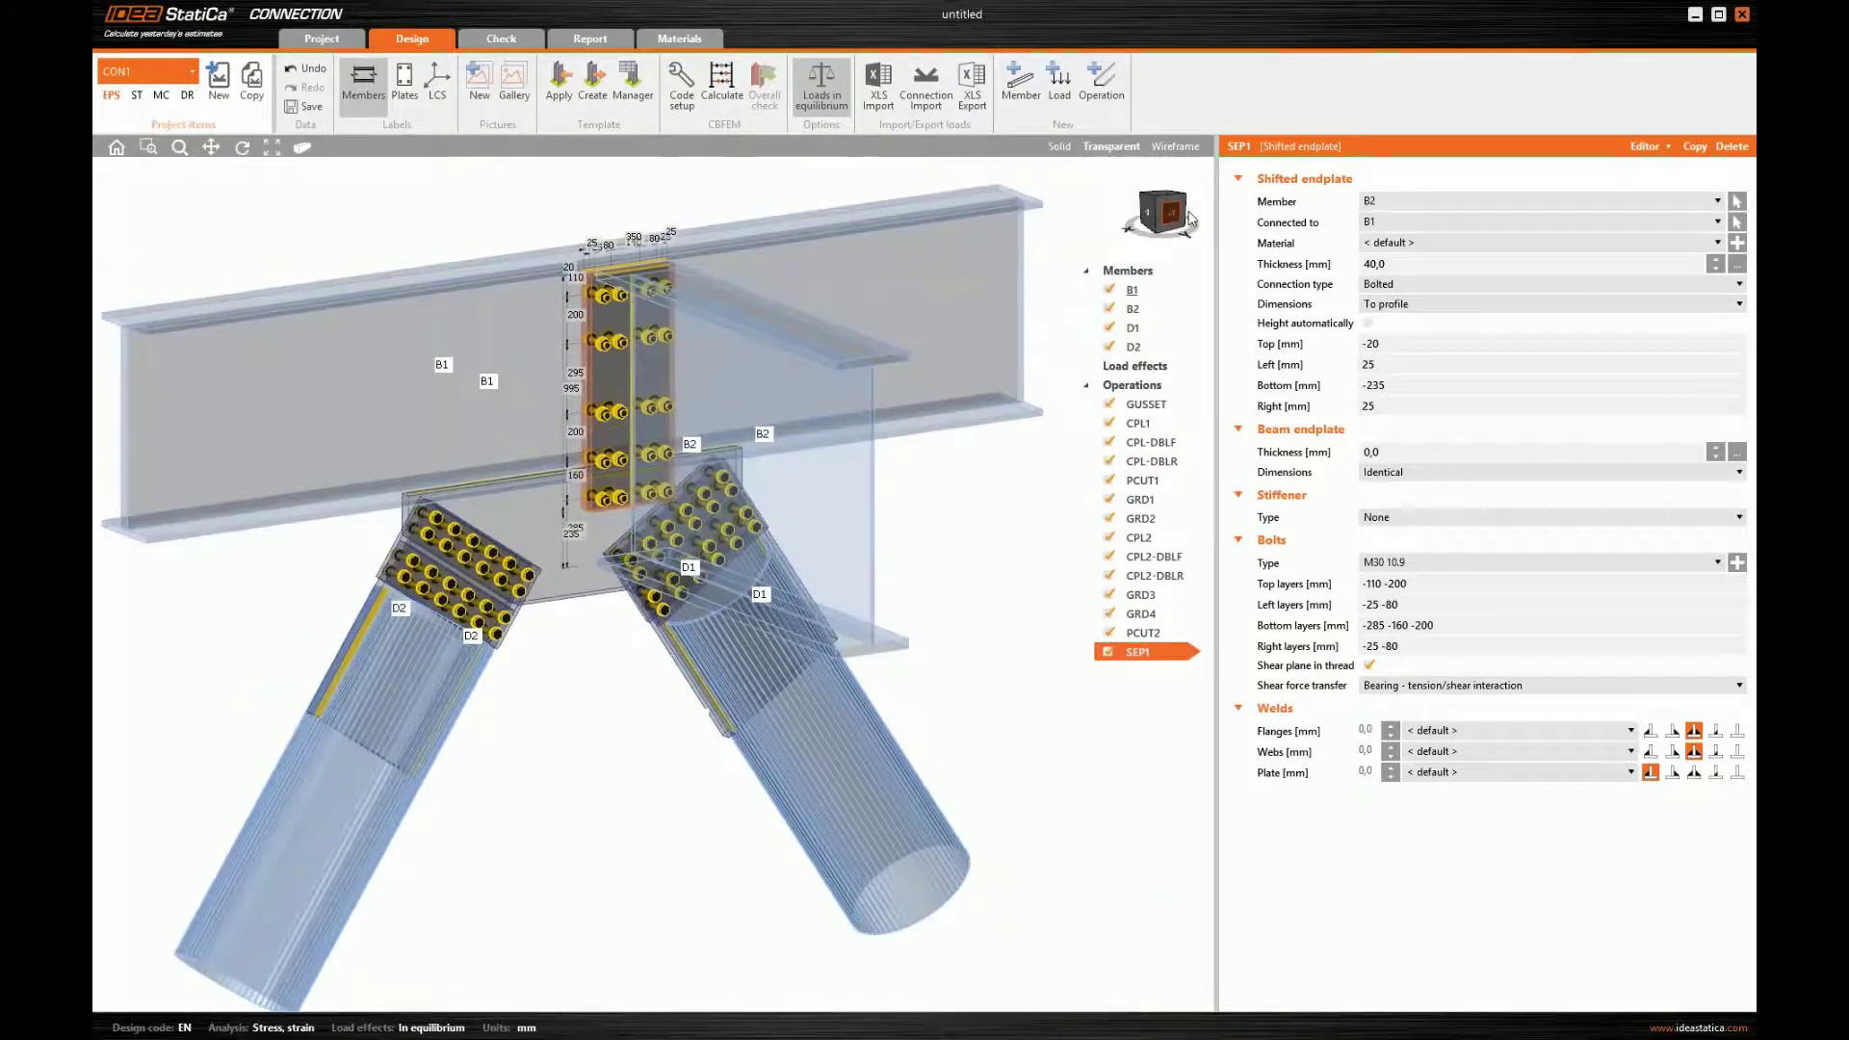
click(1192, 219)
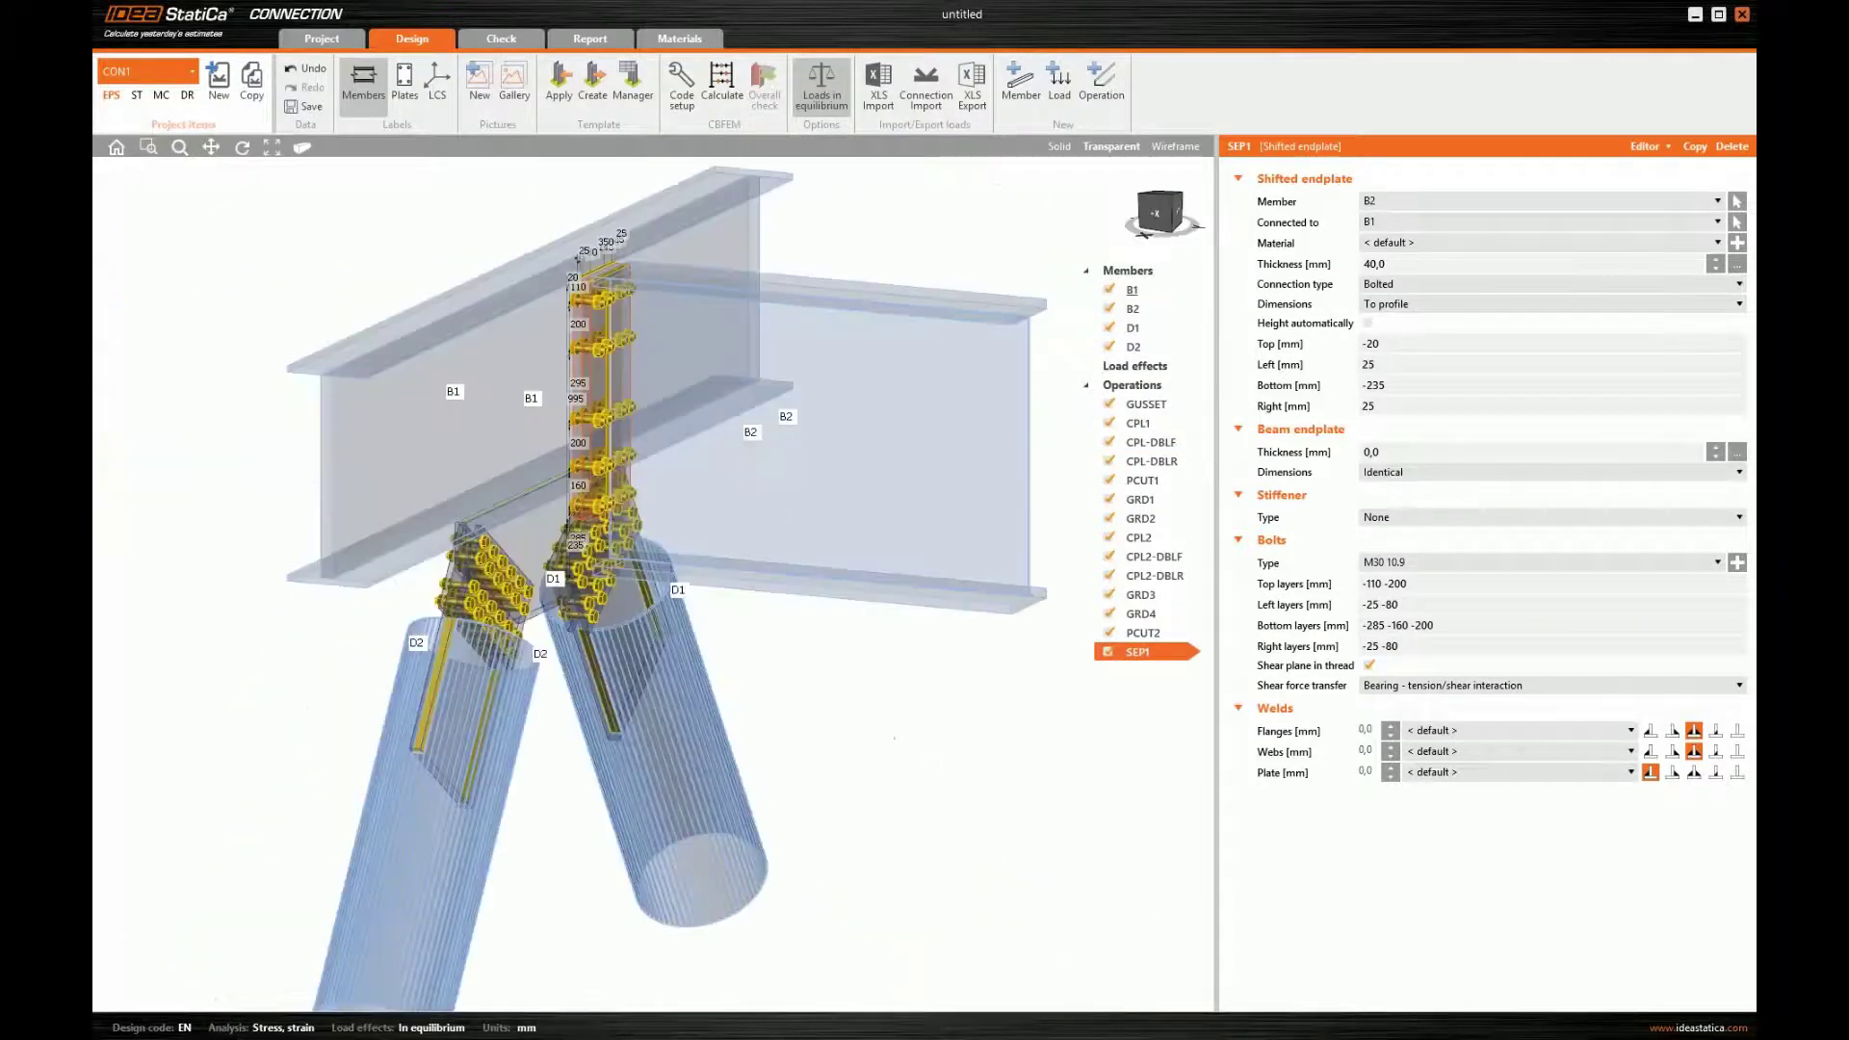
right_drag(549, 443, 482, 445)
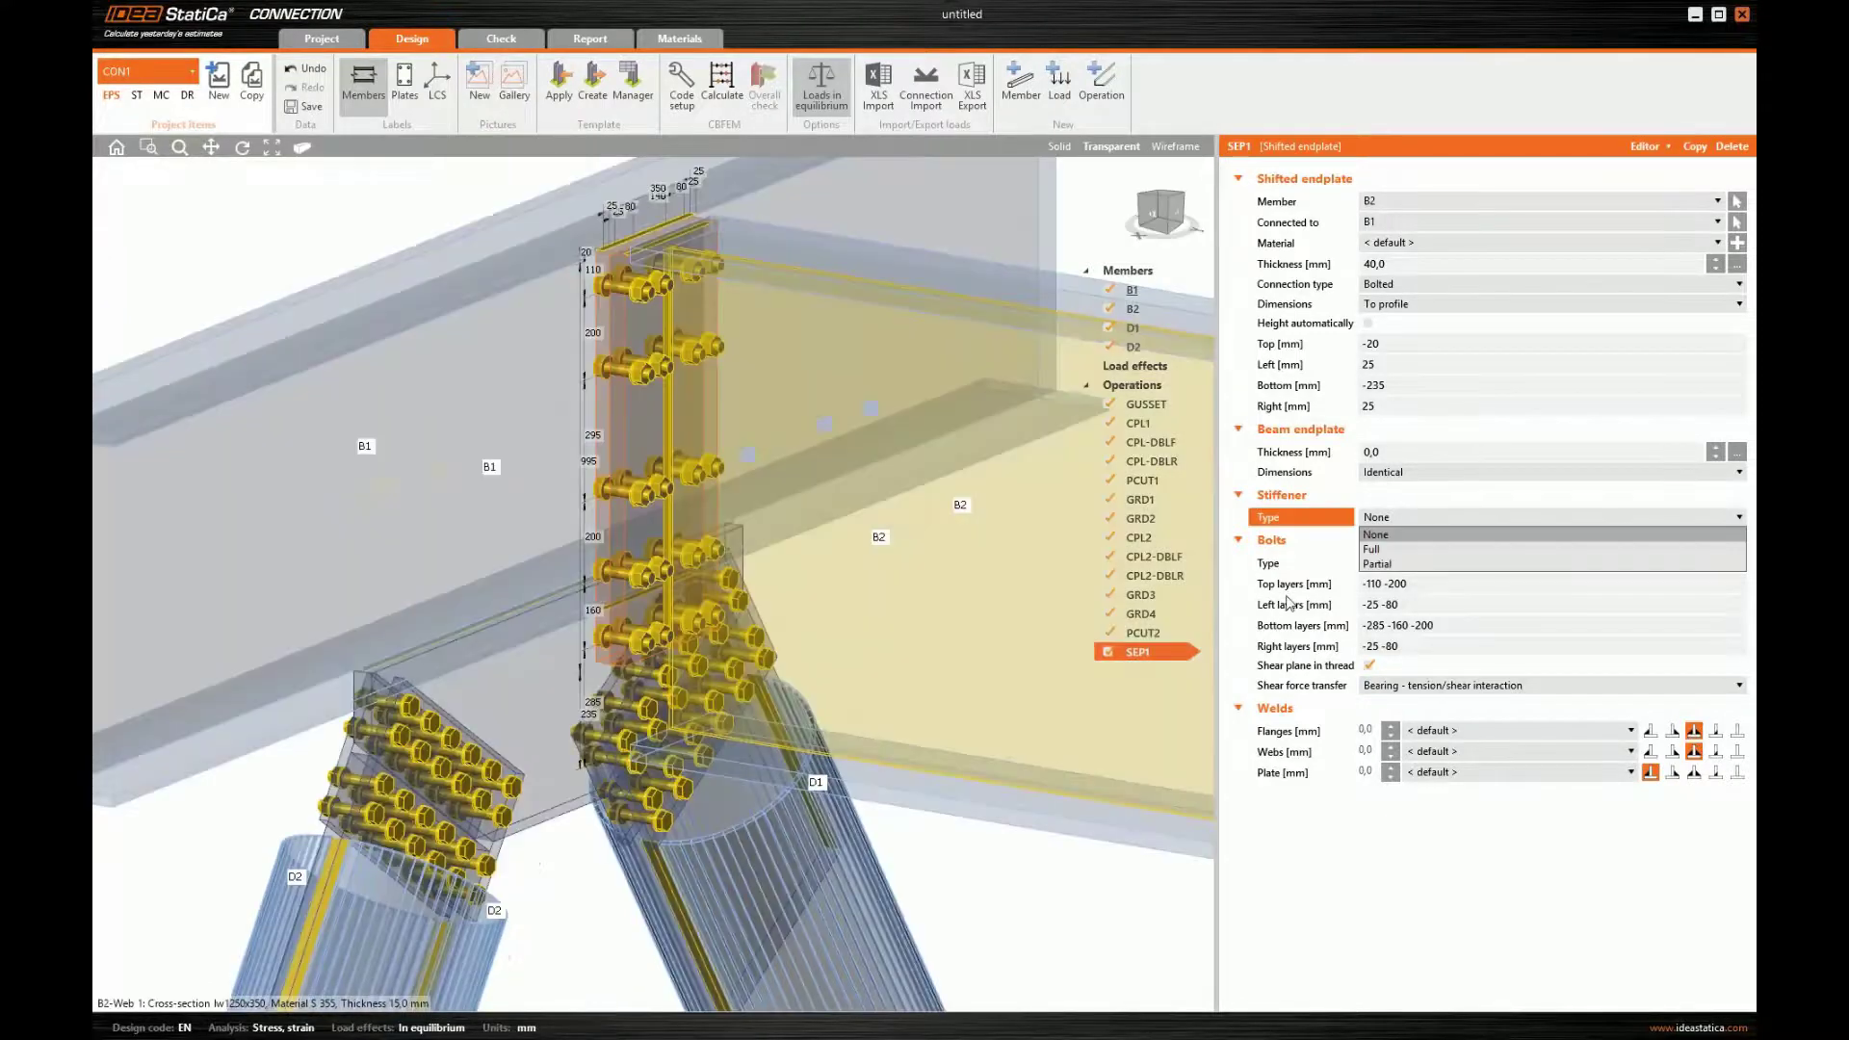
click(1425, 549)
click(1397, 598)
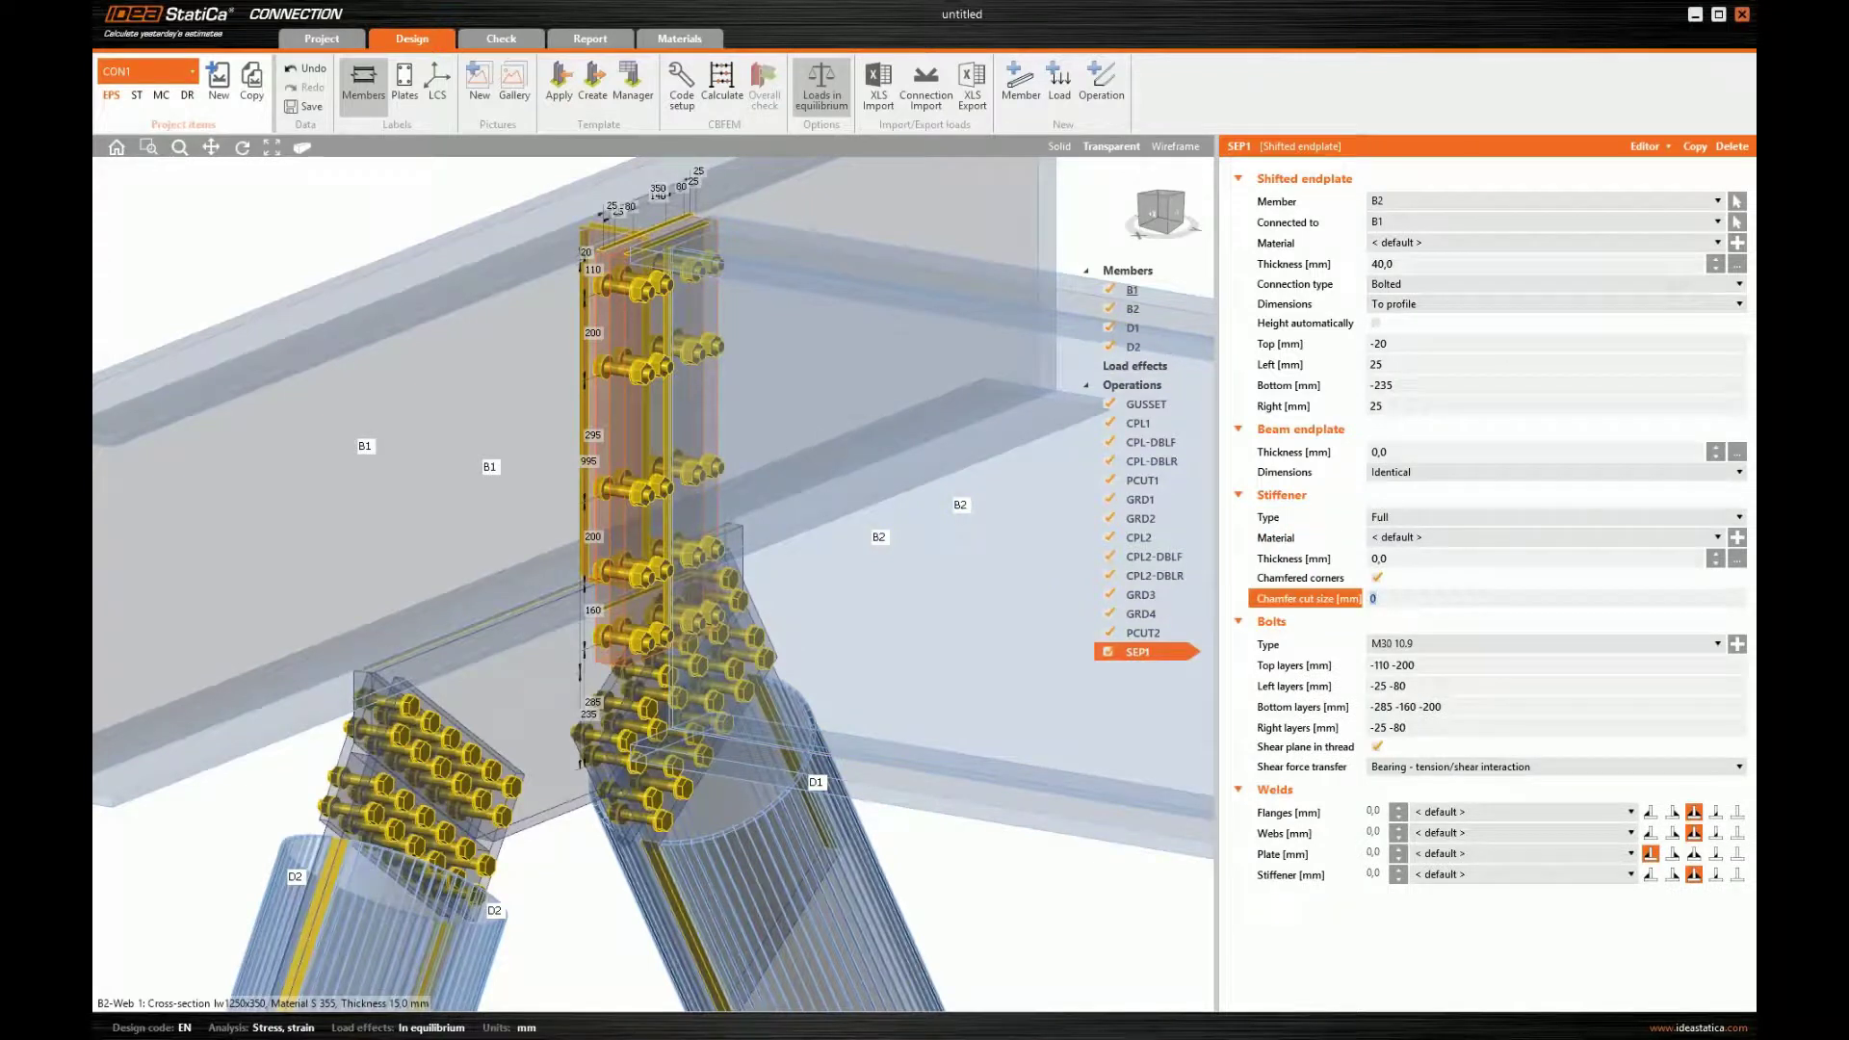
key(Tab)
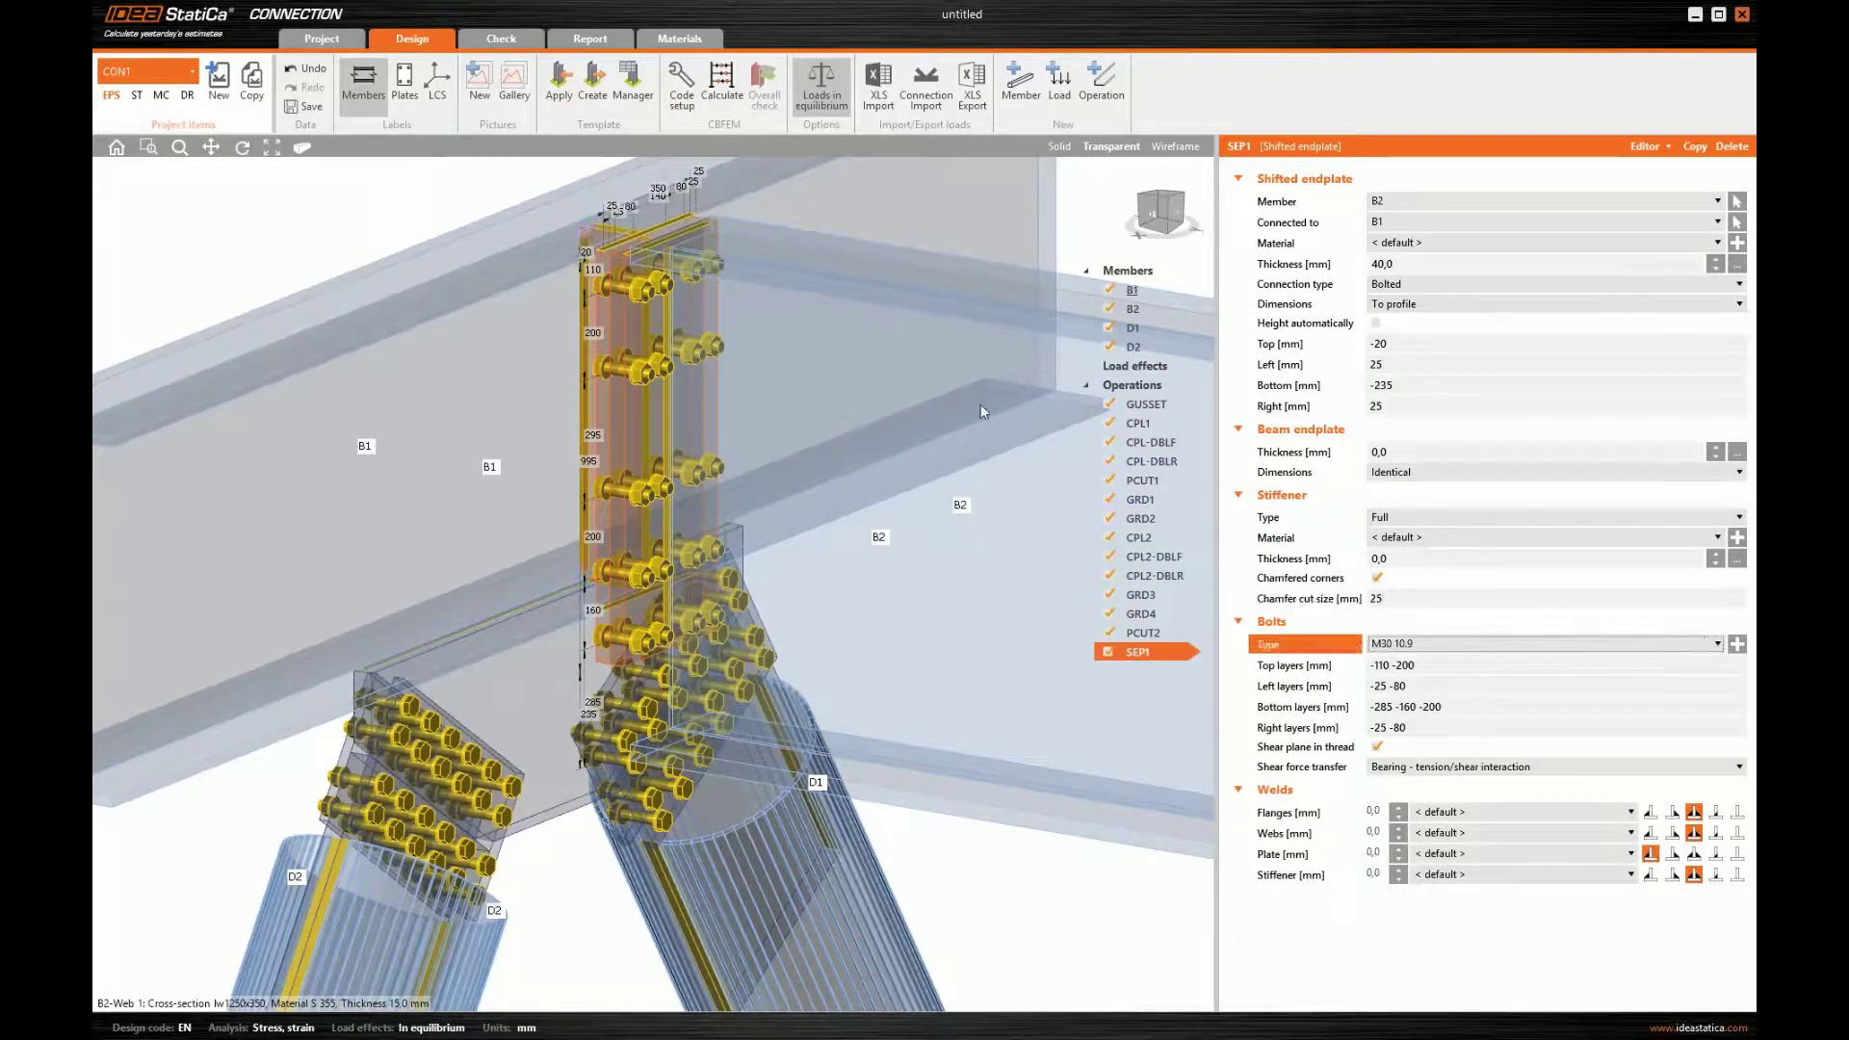
- Add a new Rib operation to the joint
click(1151, 221)
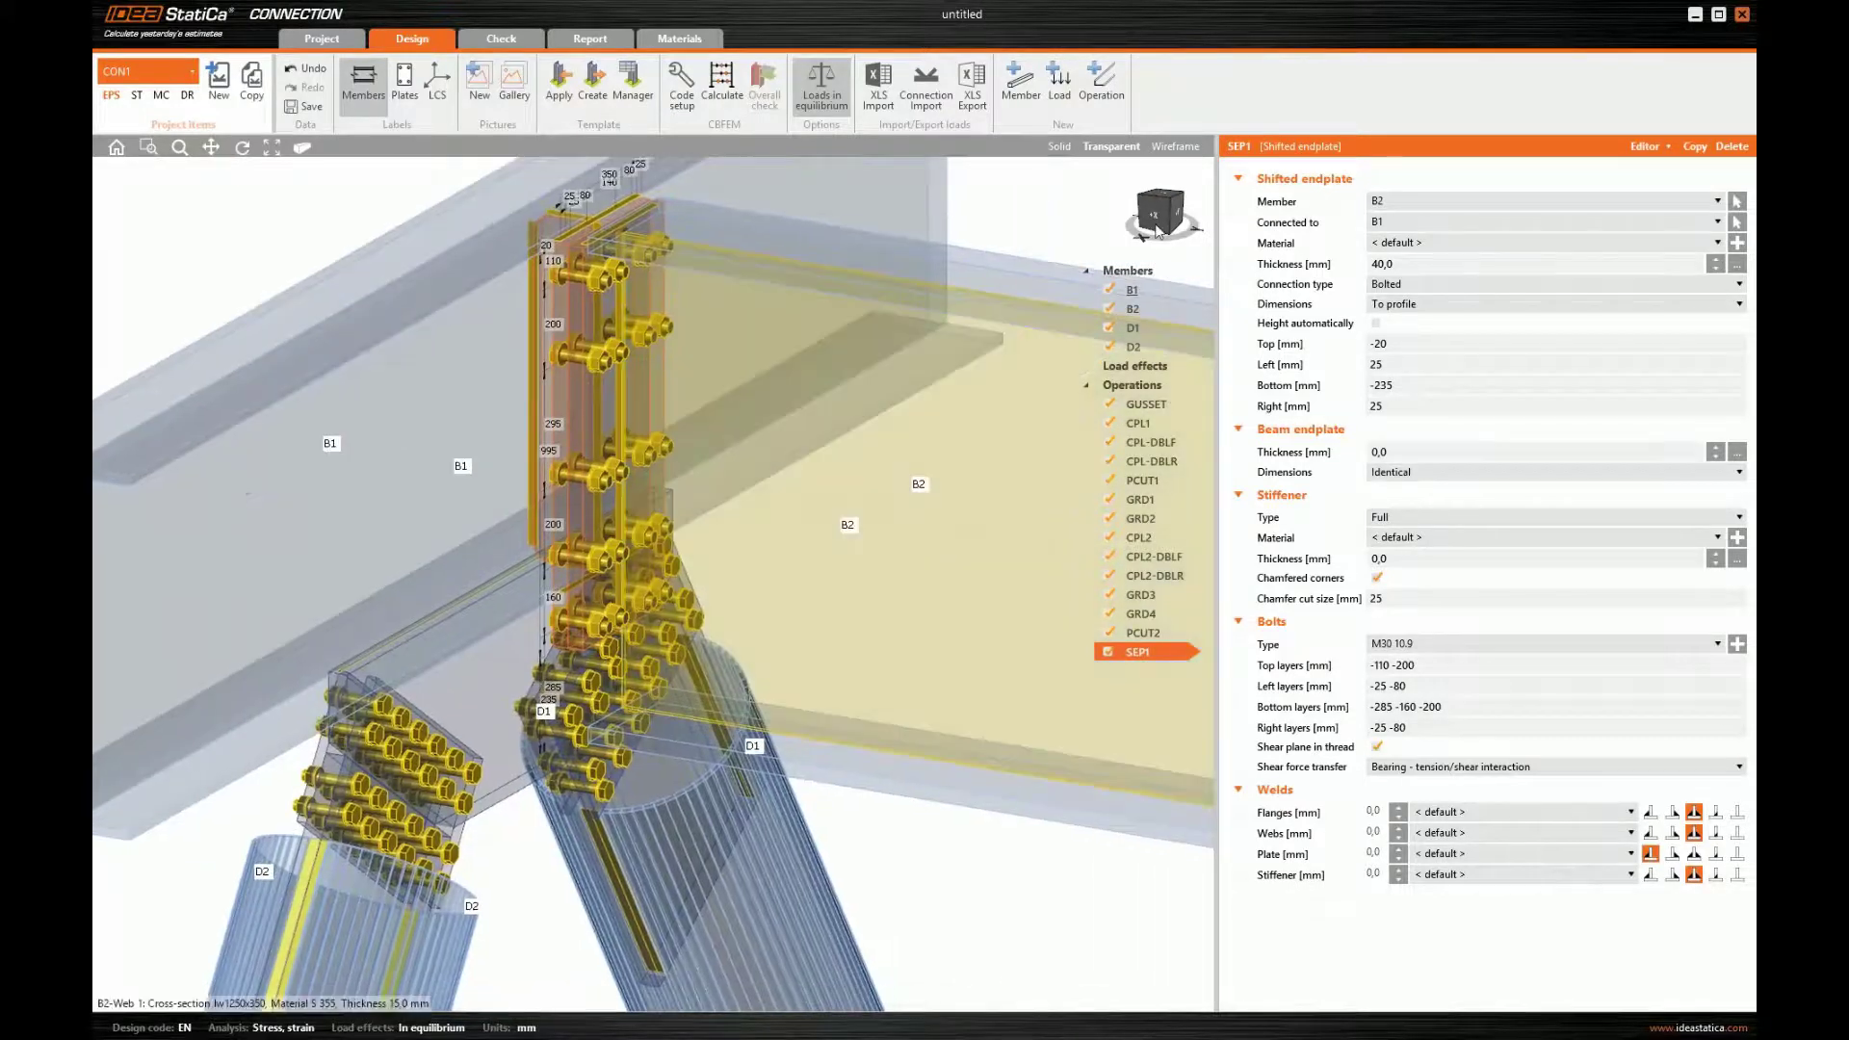
drag(1159, 231, 1166, 222)
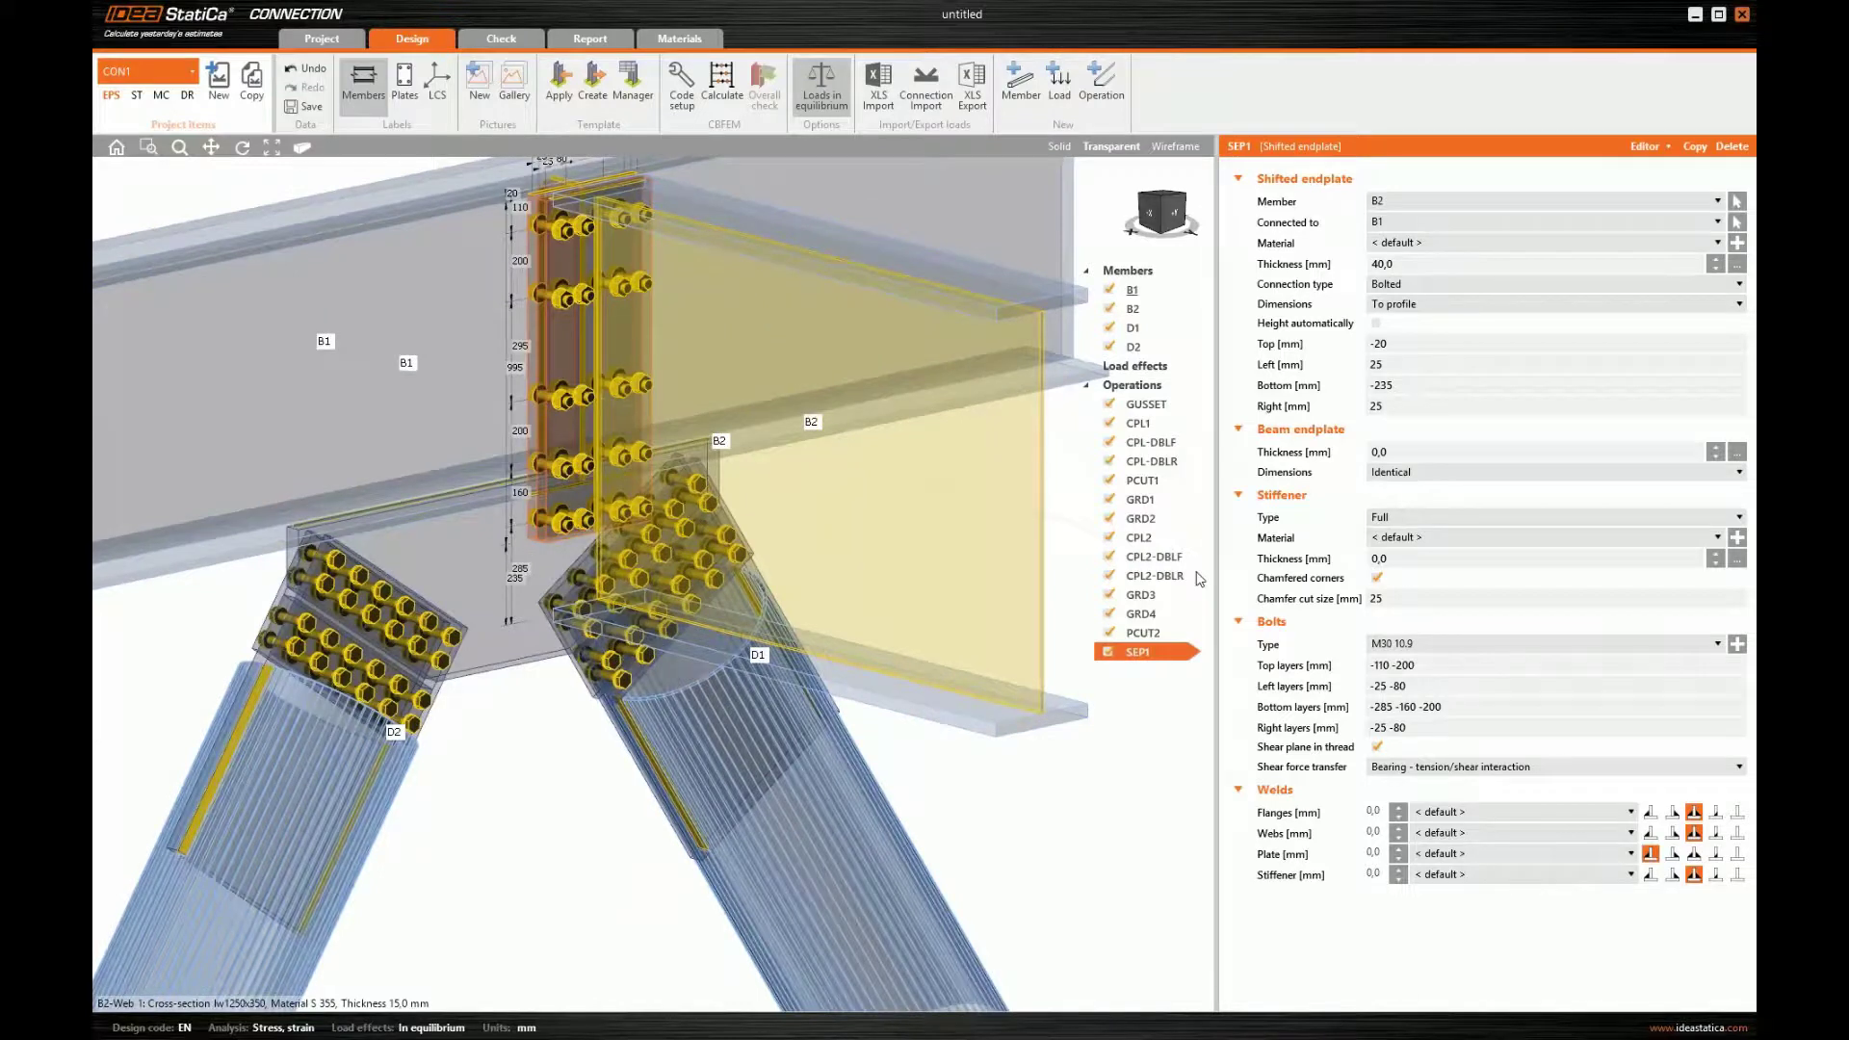
right_click(1144, 385)
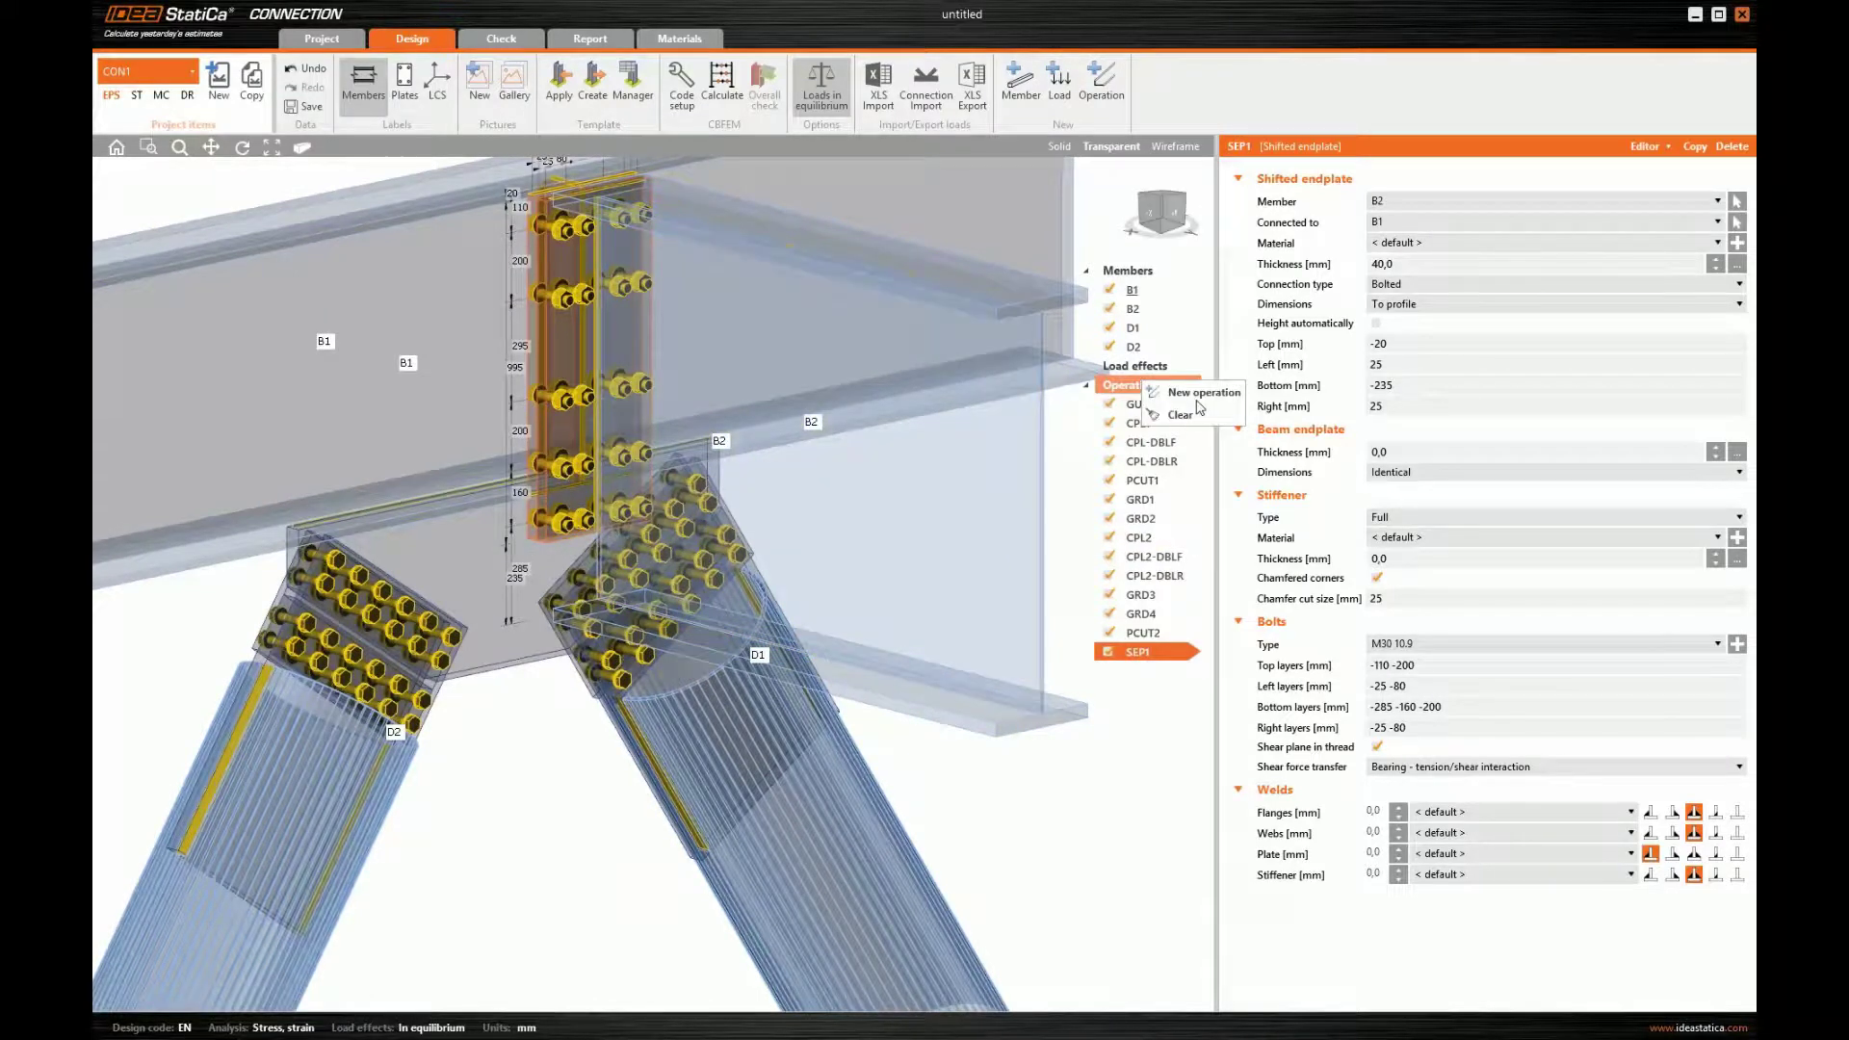
click(1199, 392)
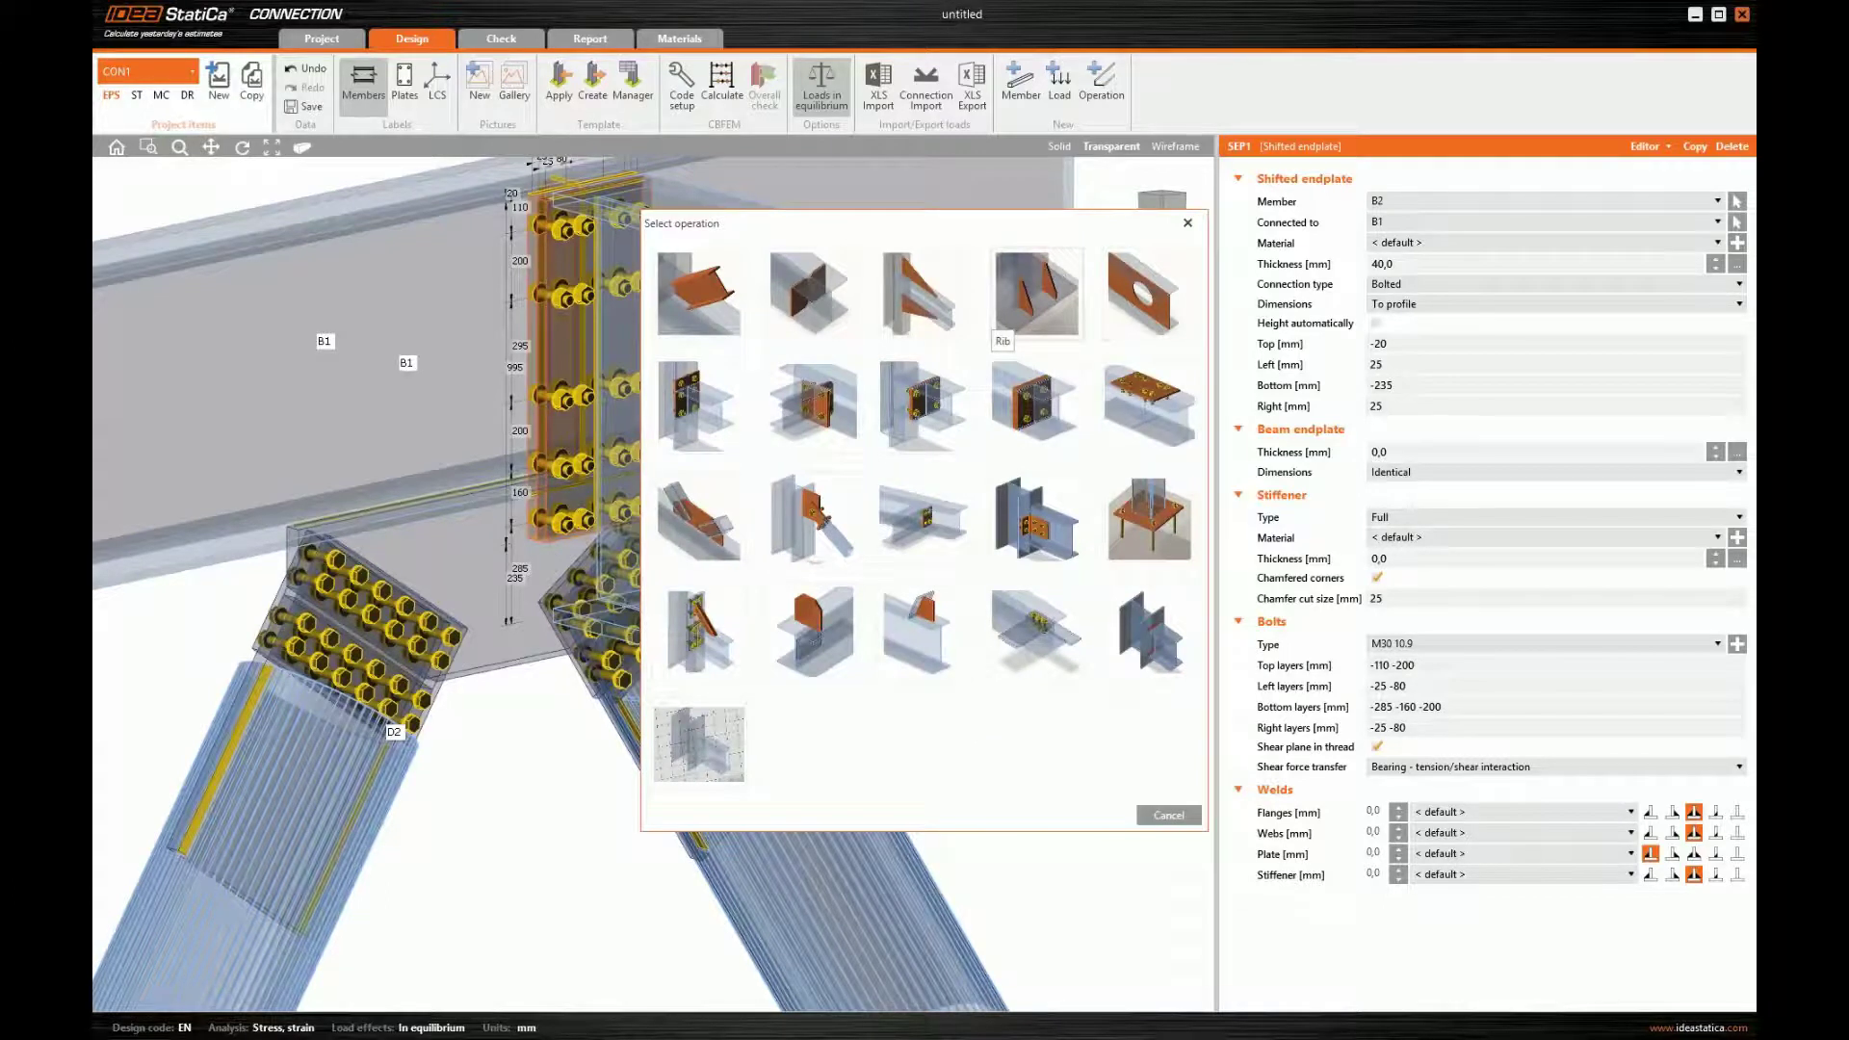
click(1031, 299)
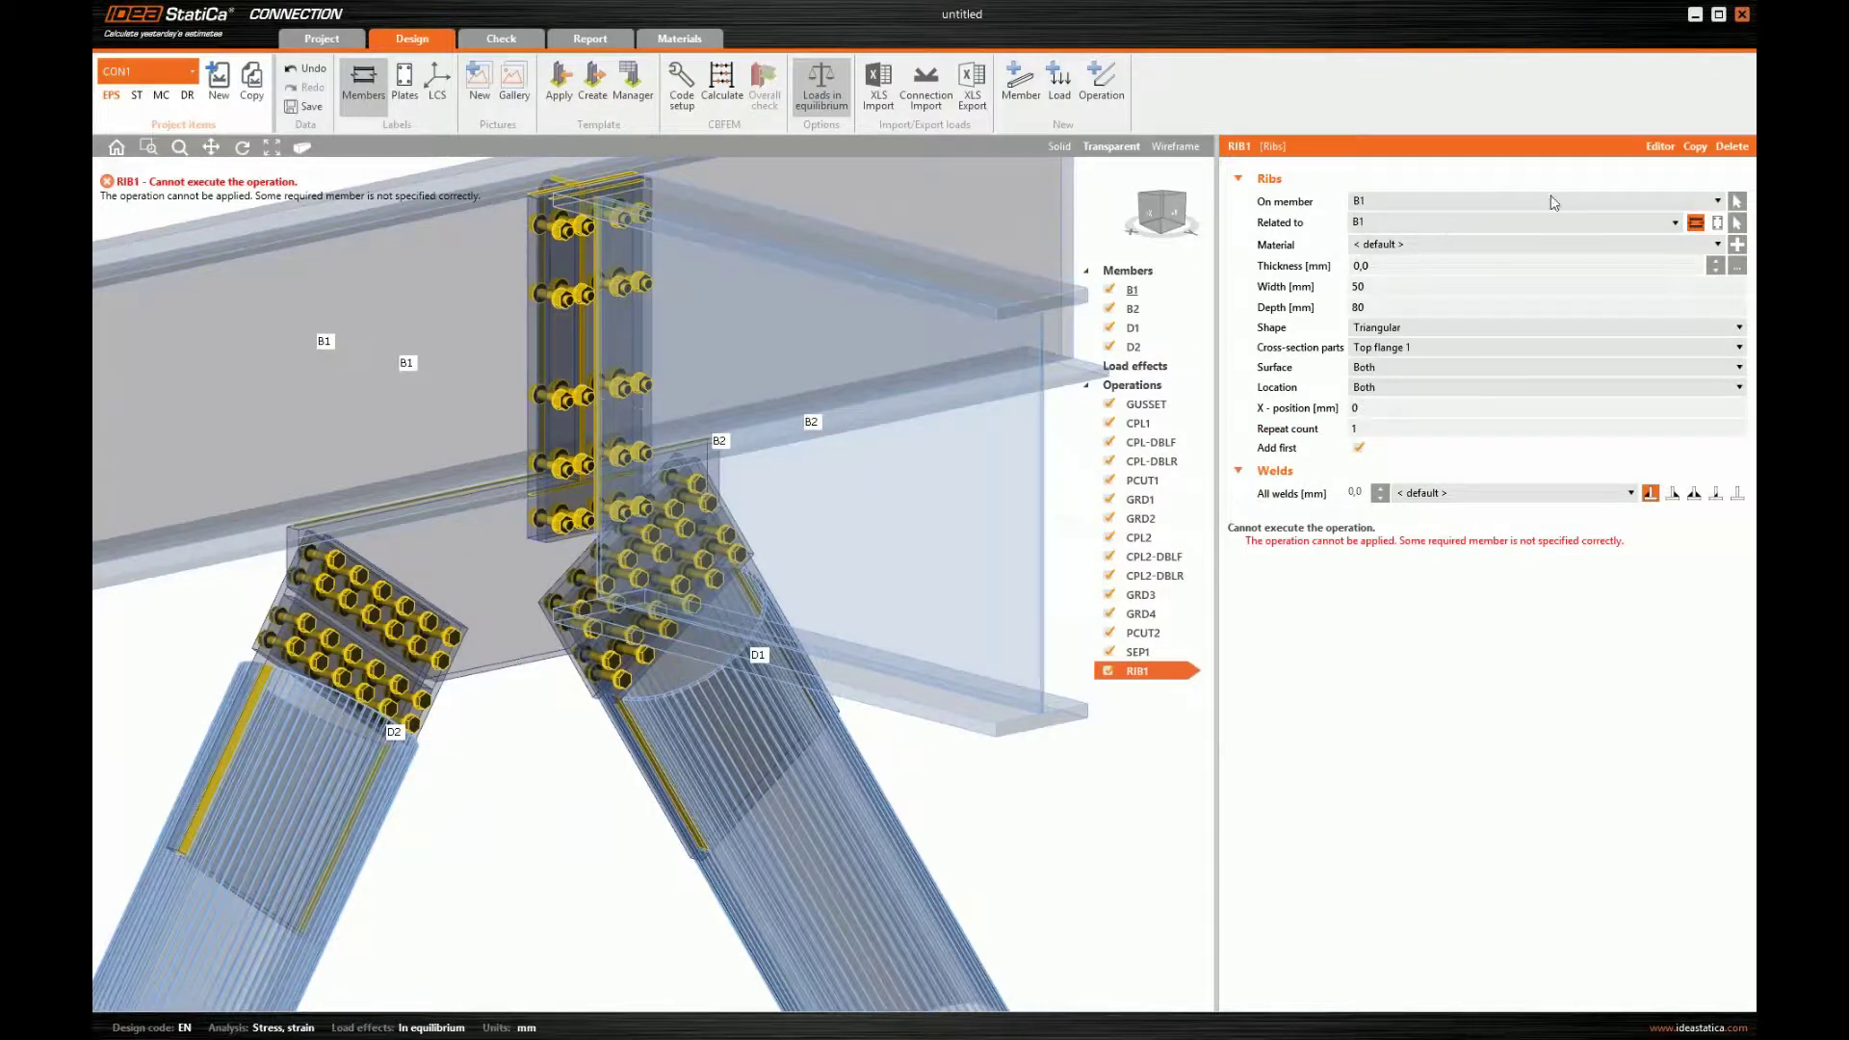
- Place the rib on member B2 and relate it to the endplate SEP1b
click(1499, 208)
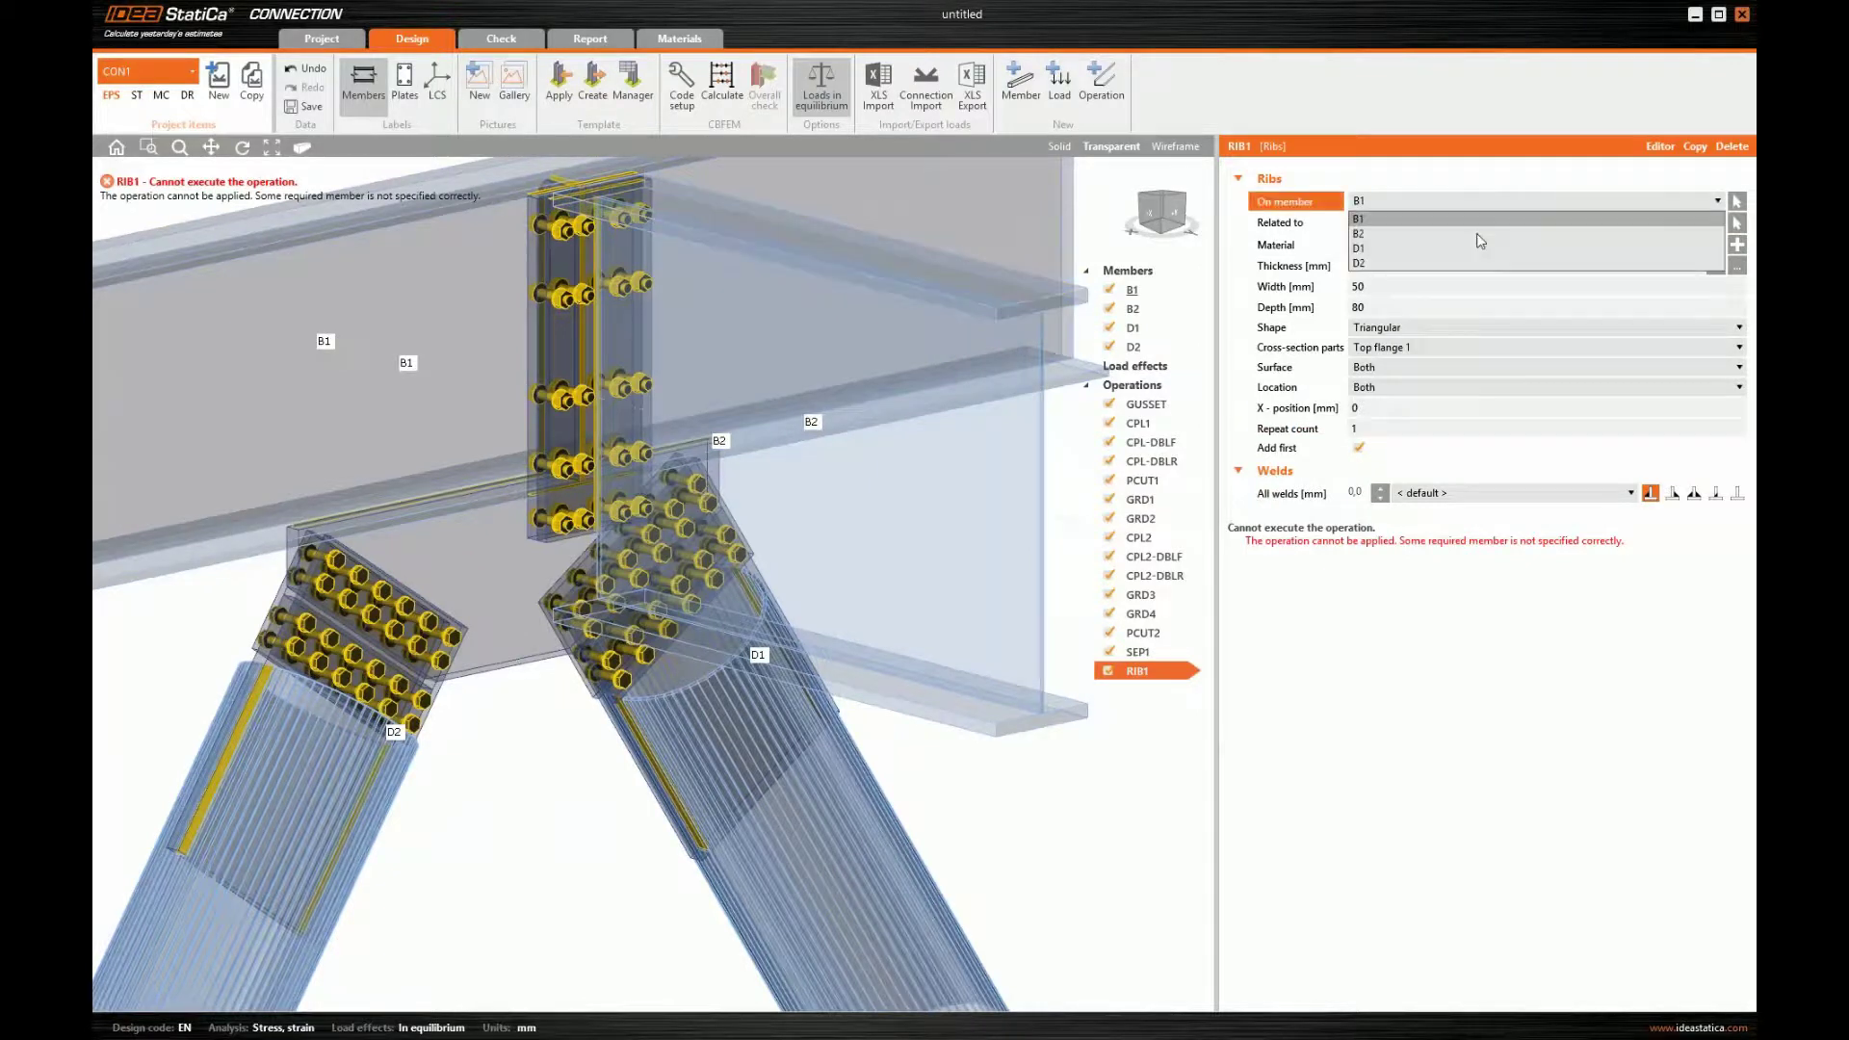
click(1369, 218)
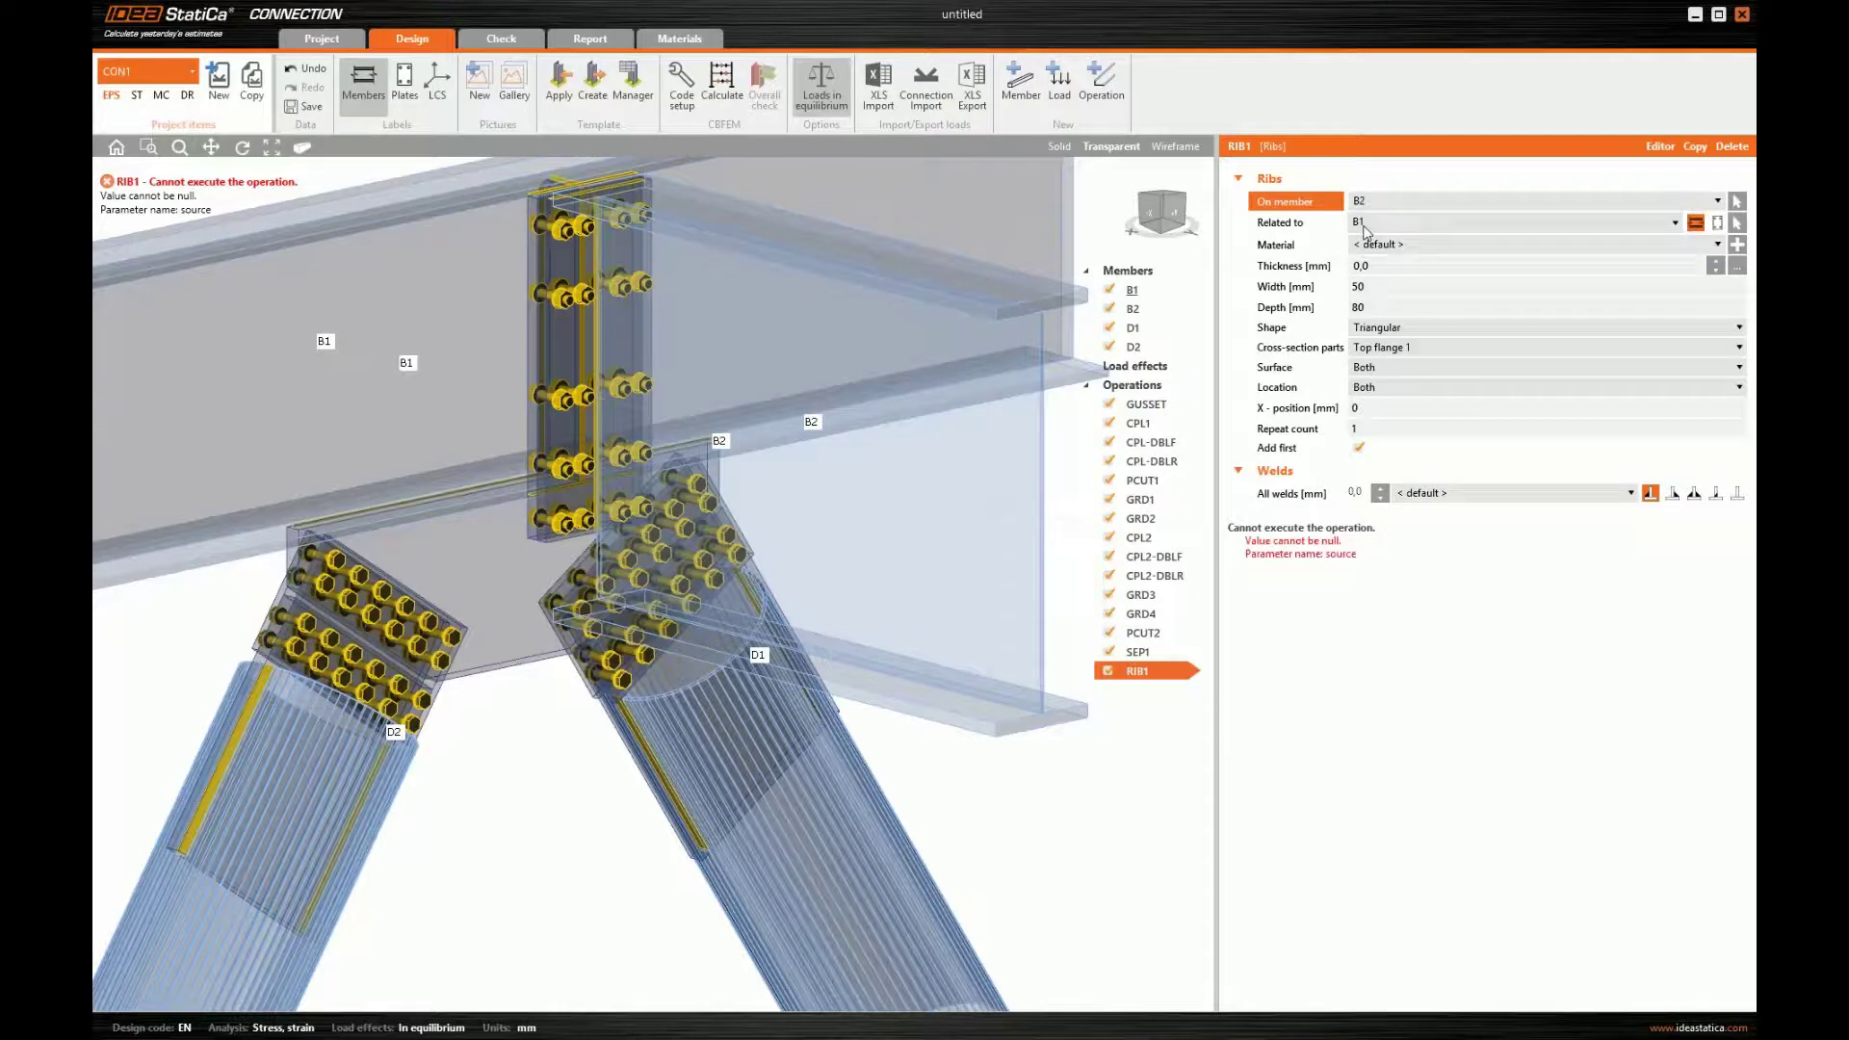
click(1719, 224)
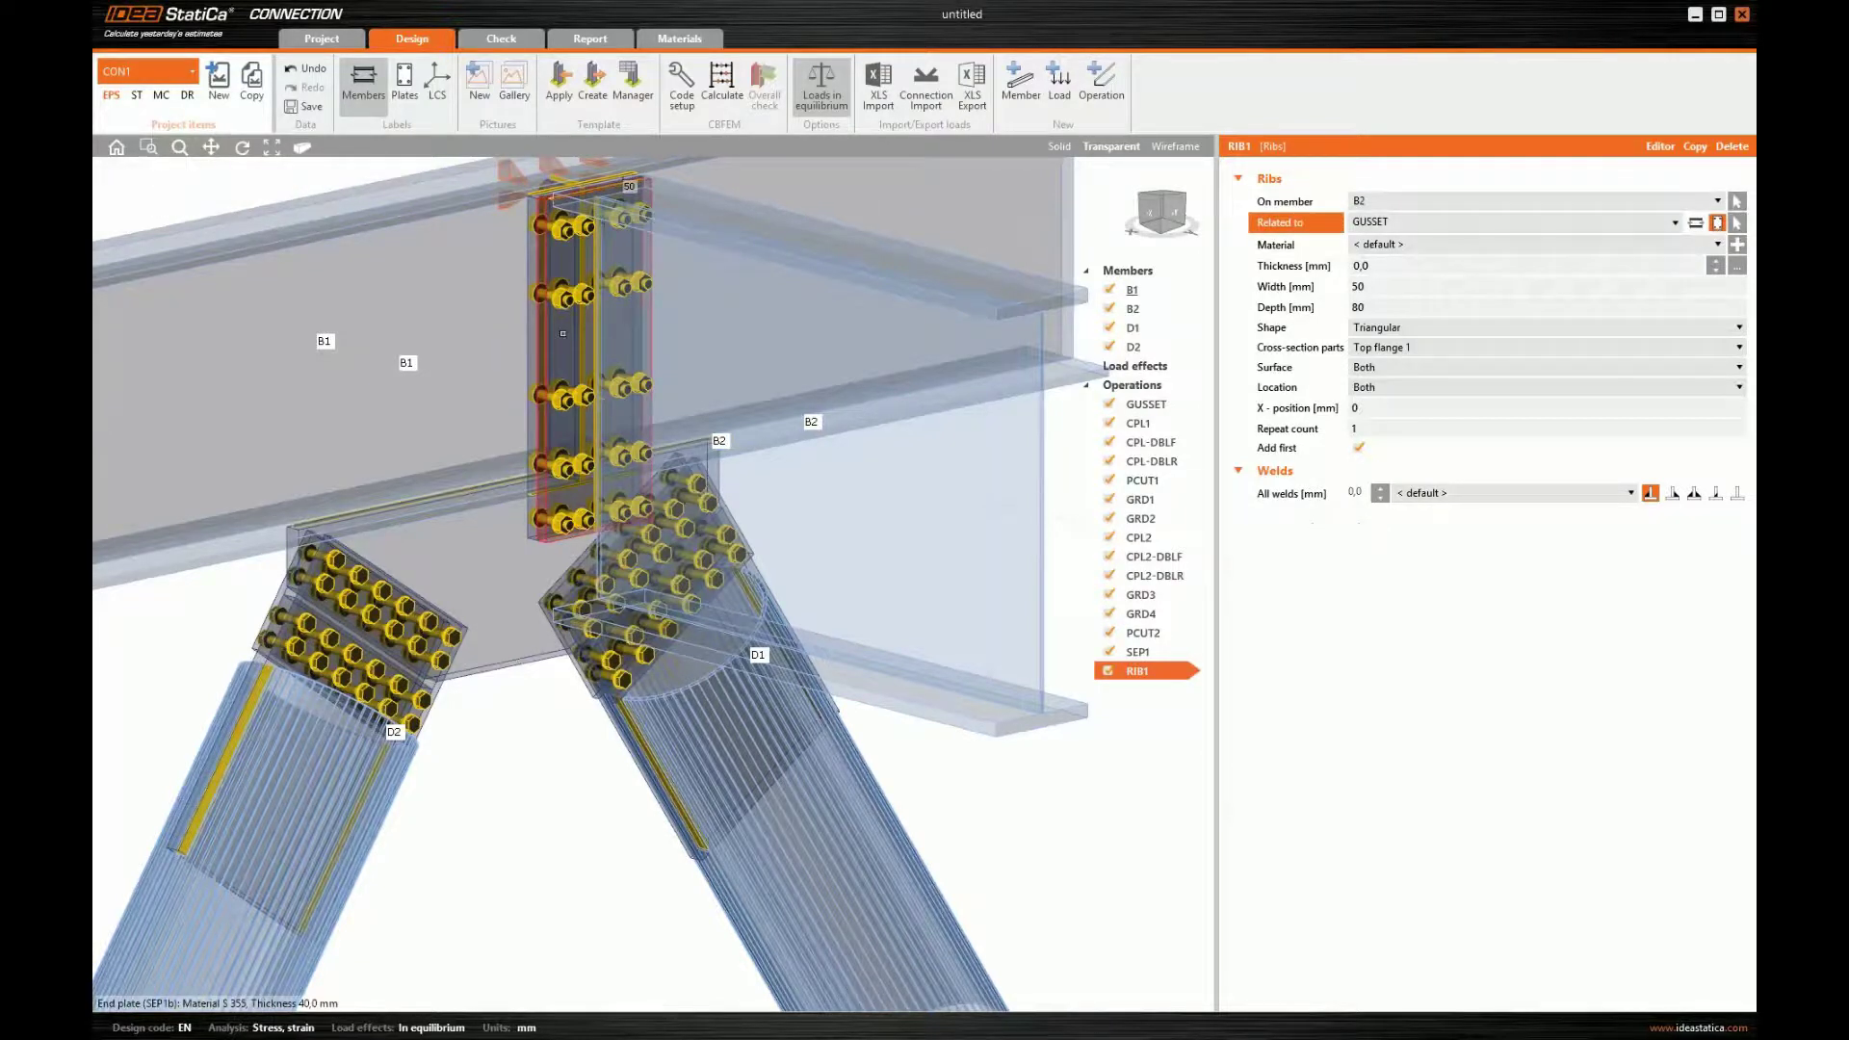
click(598, 429)
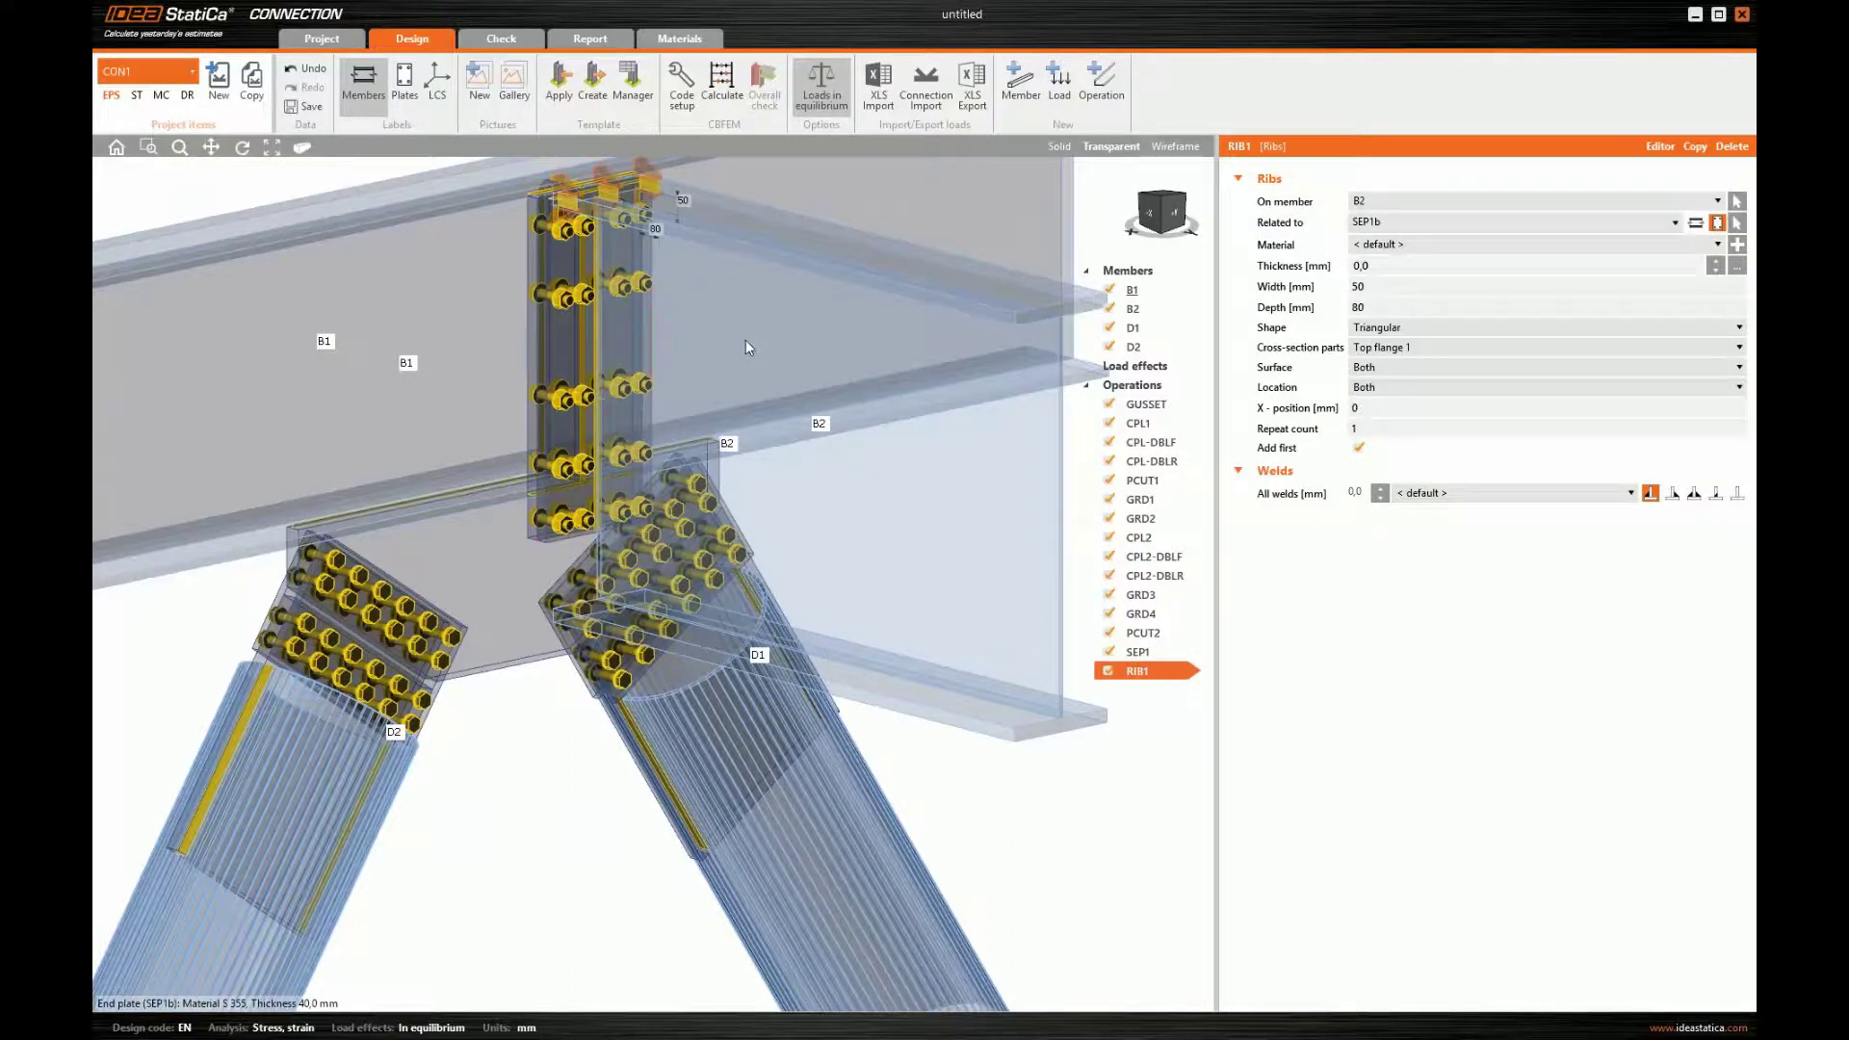
- Make the rib rectangular, assign it to cross-section part Web 1 and set its location to Center
click(1378, 329)
click(1385, 355)
click(1384, 349)
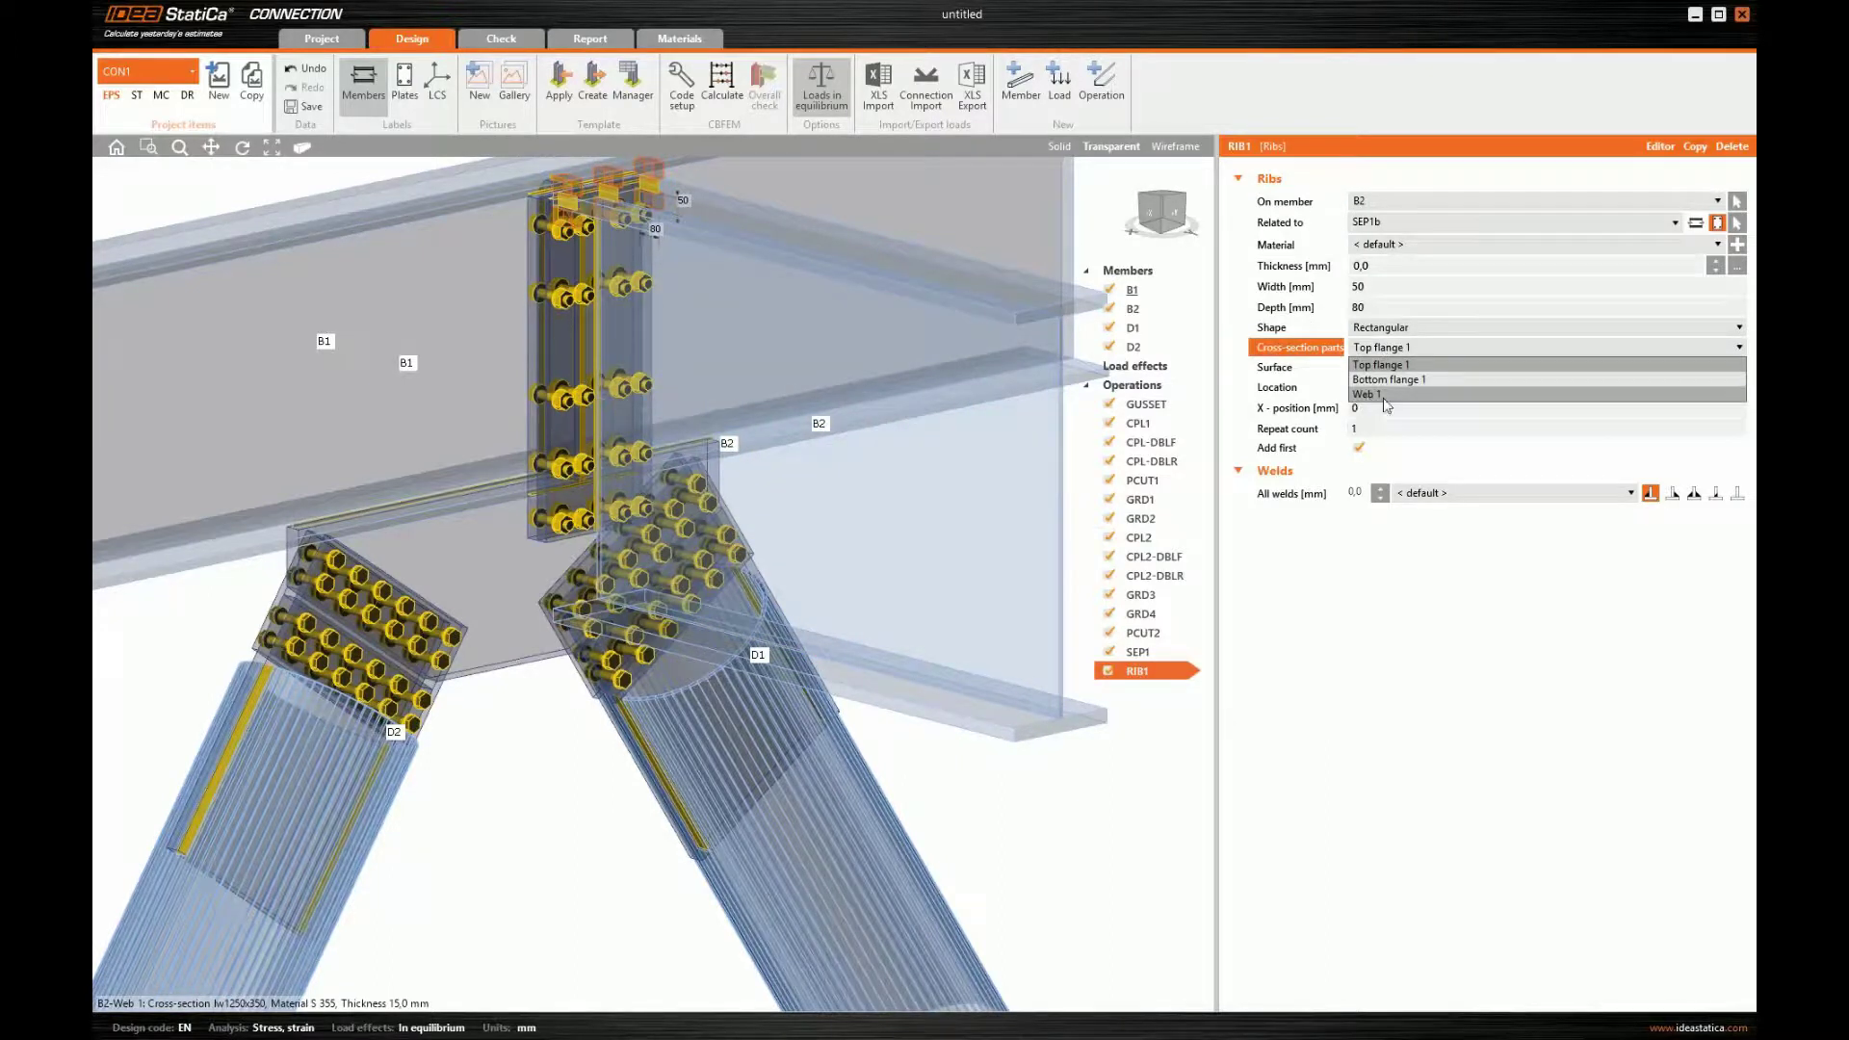
click(1386, 394)
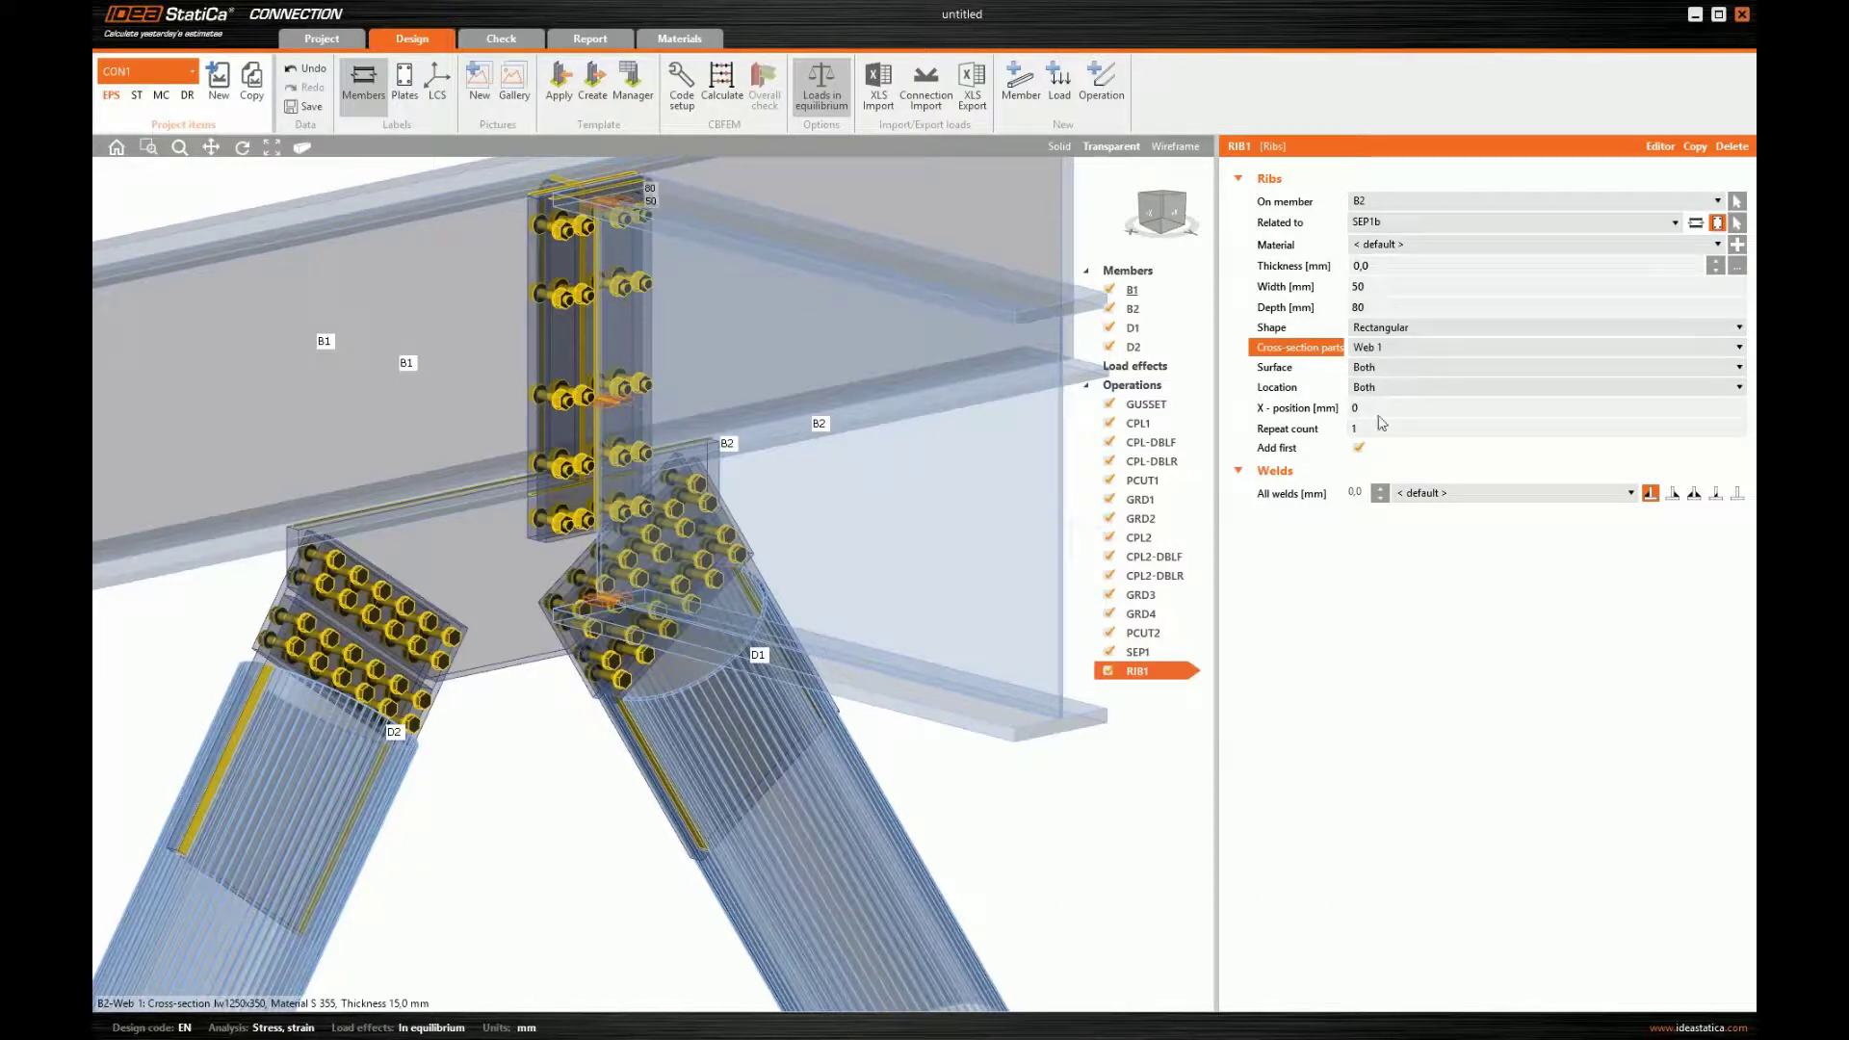
click(1387, 387)
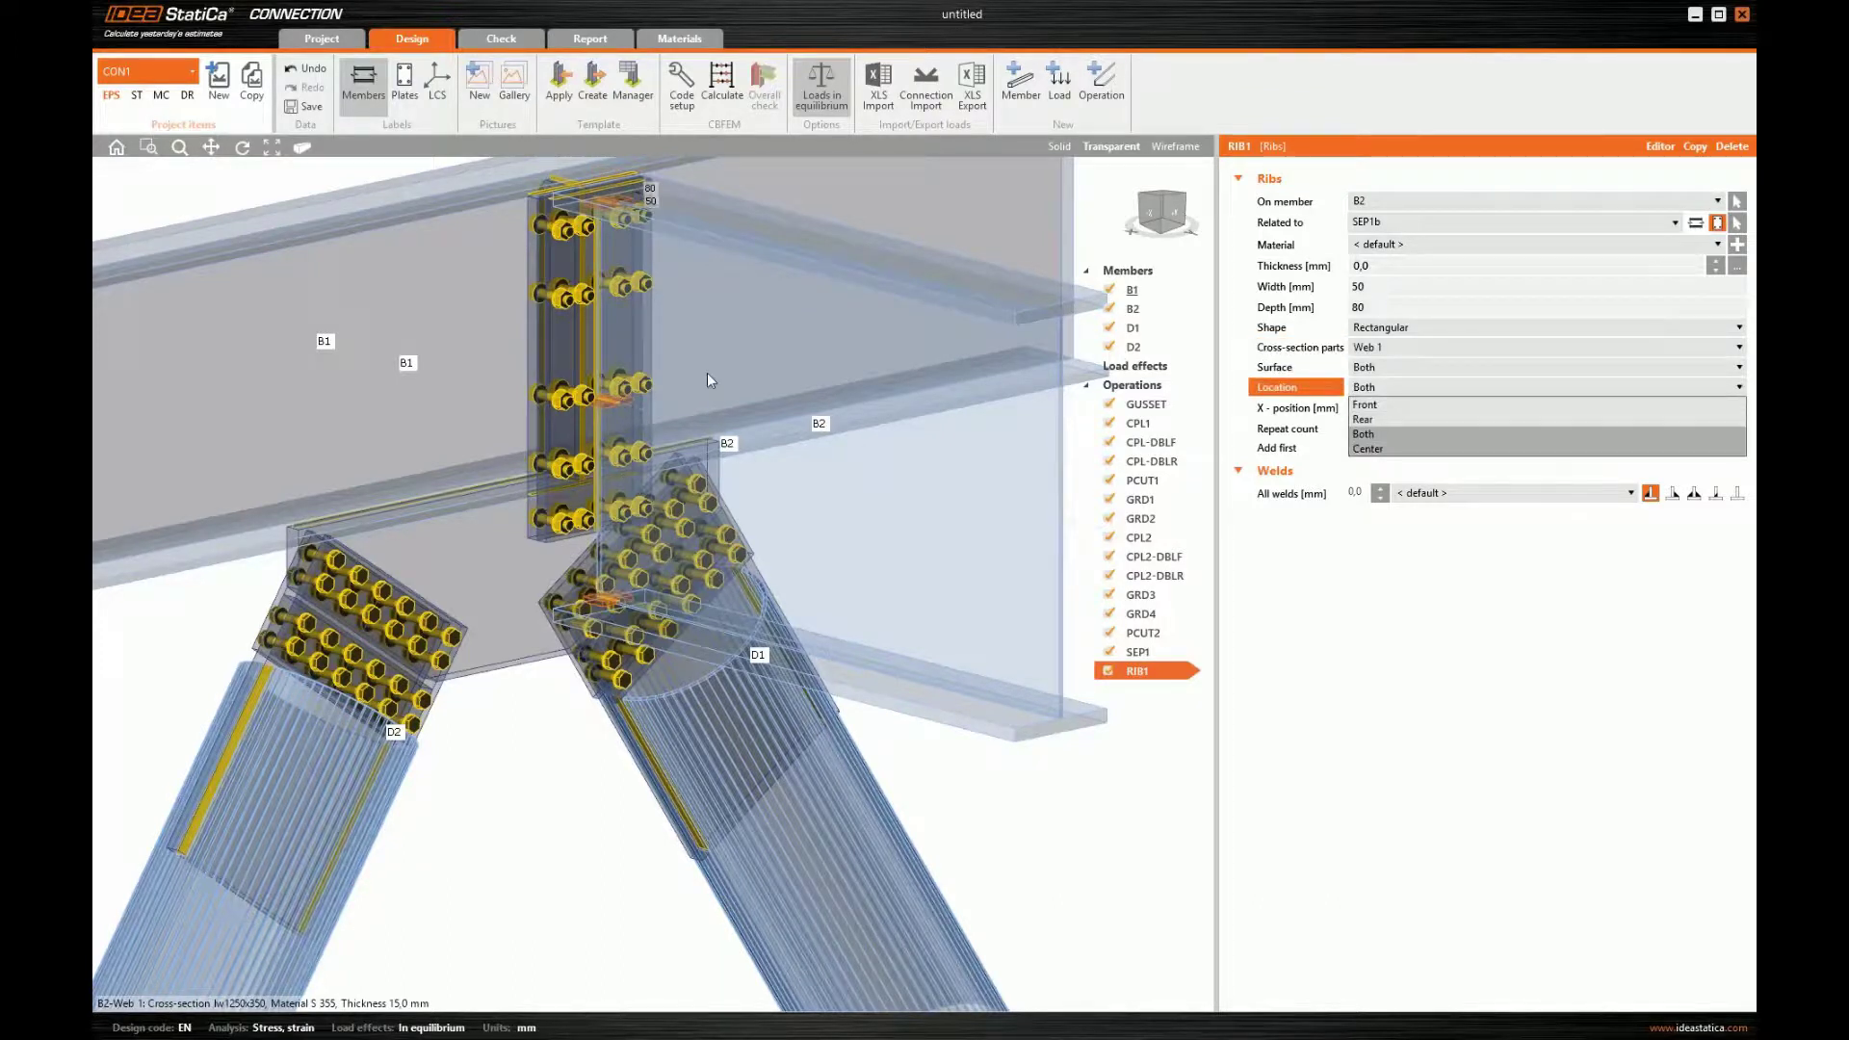
click(1368, 449)
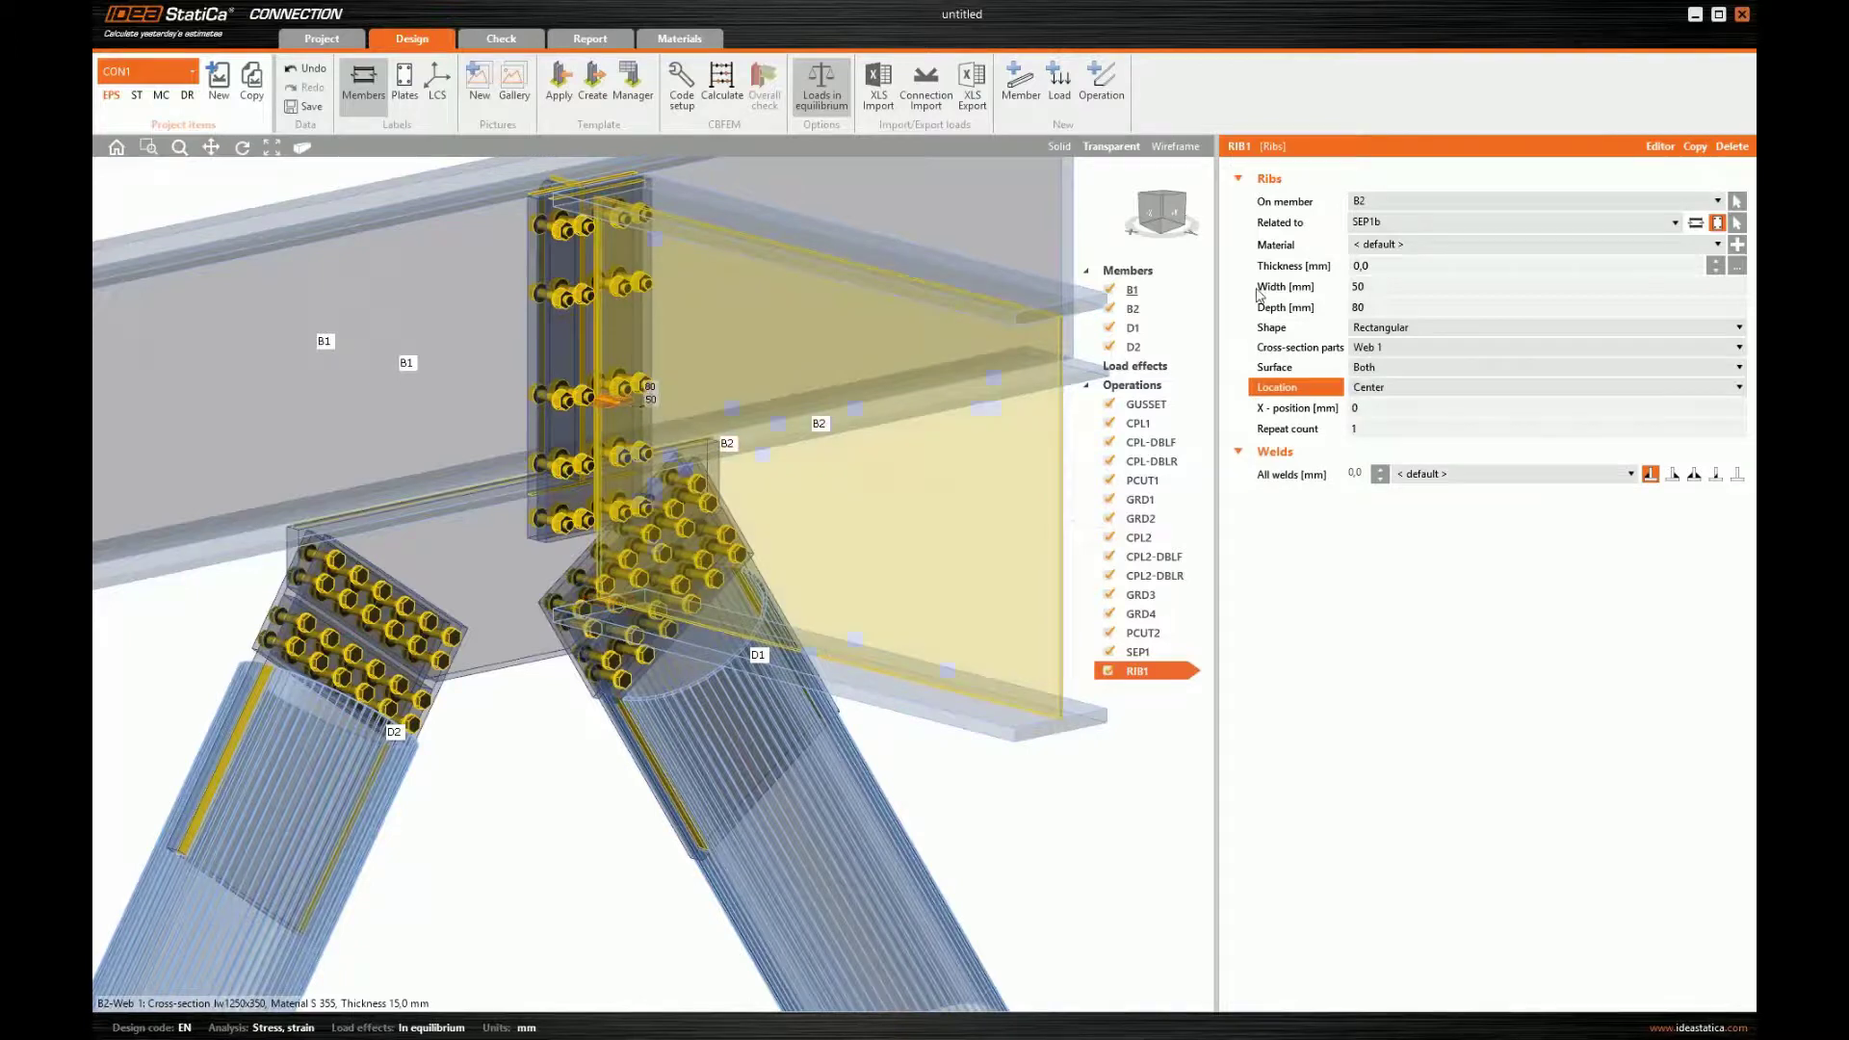
- Set the rib's thickness to 25 mm, width to 180 mm and depth to 700 mm
click(1390, 266)
text(25)
key(Tab)
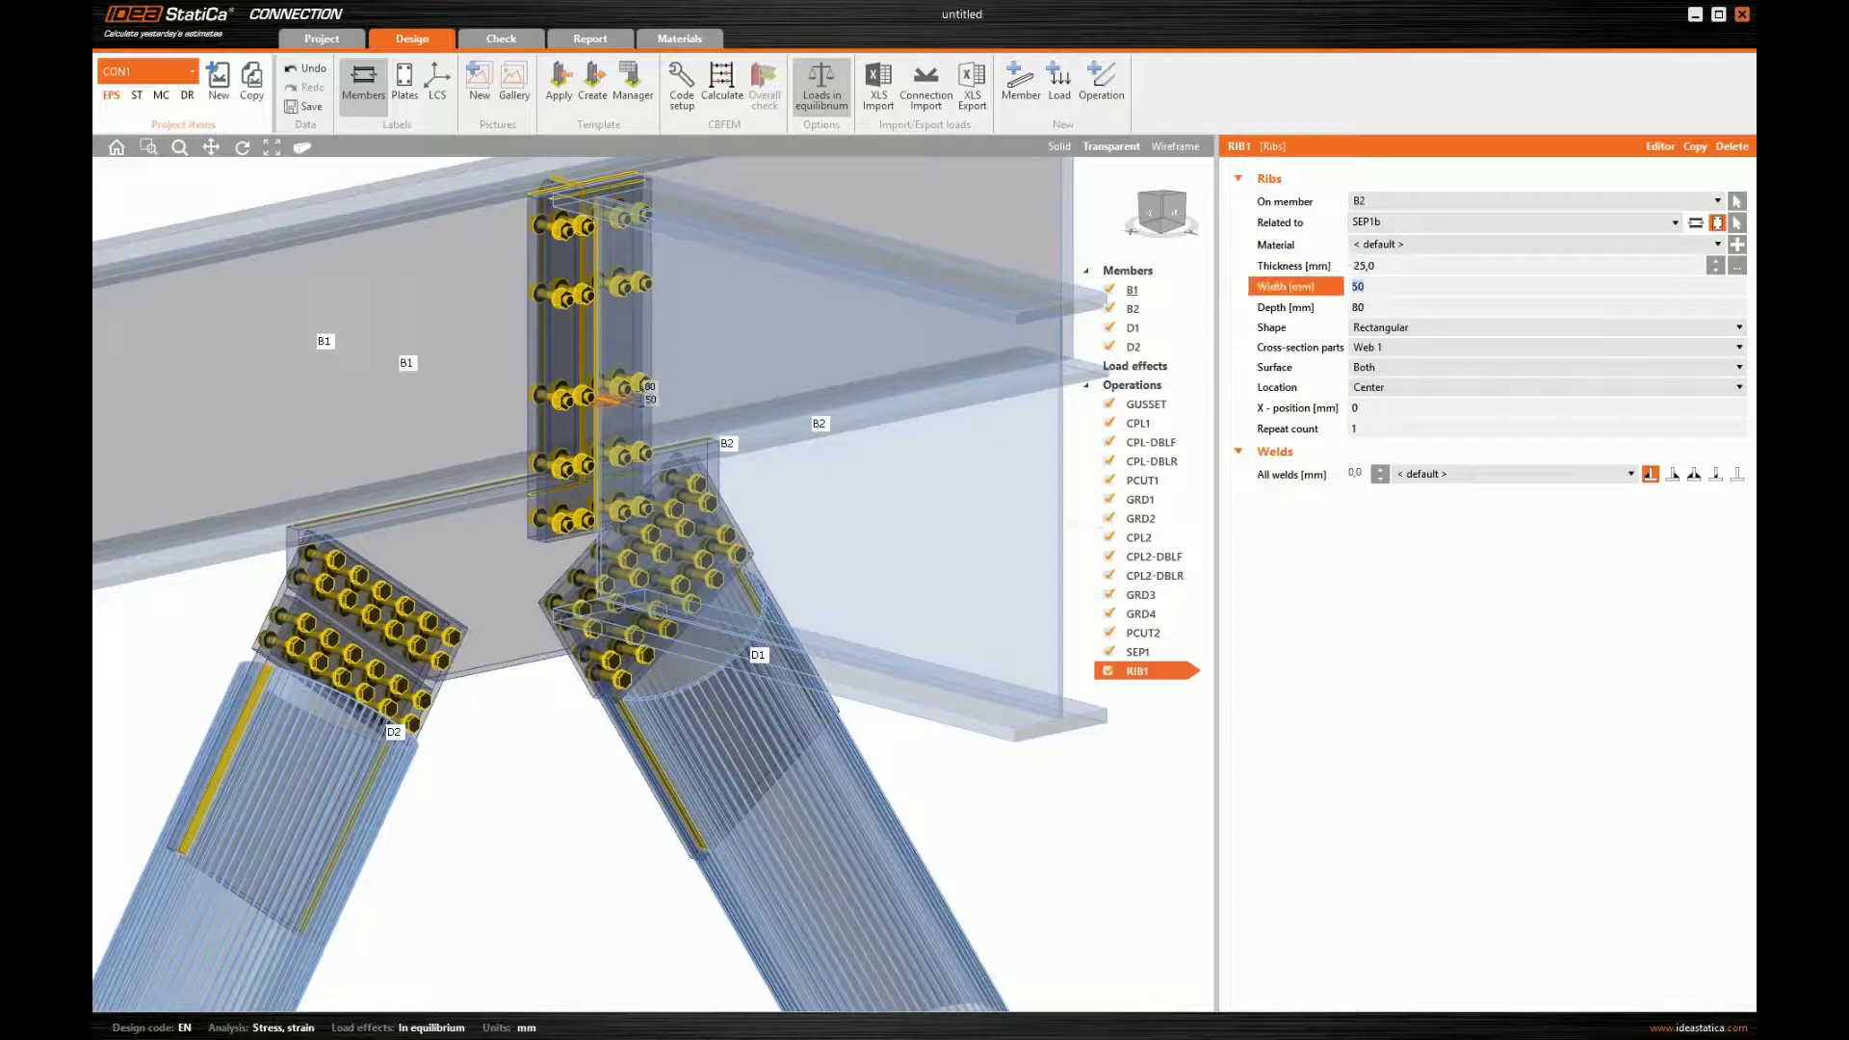
text(180)
key(Tab)
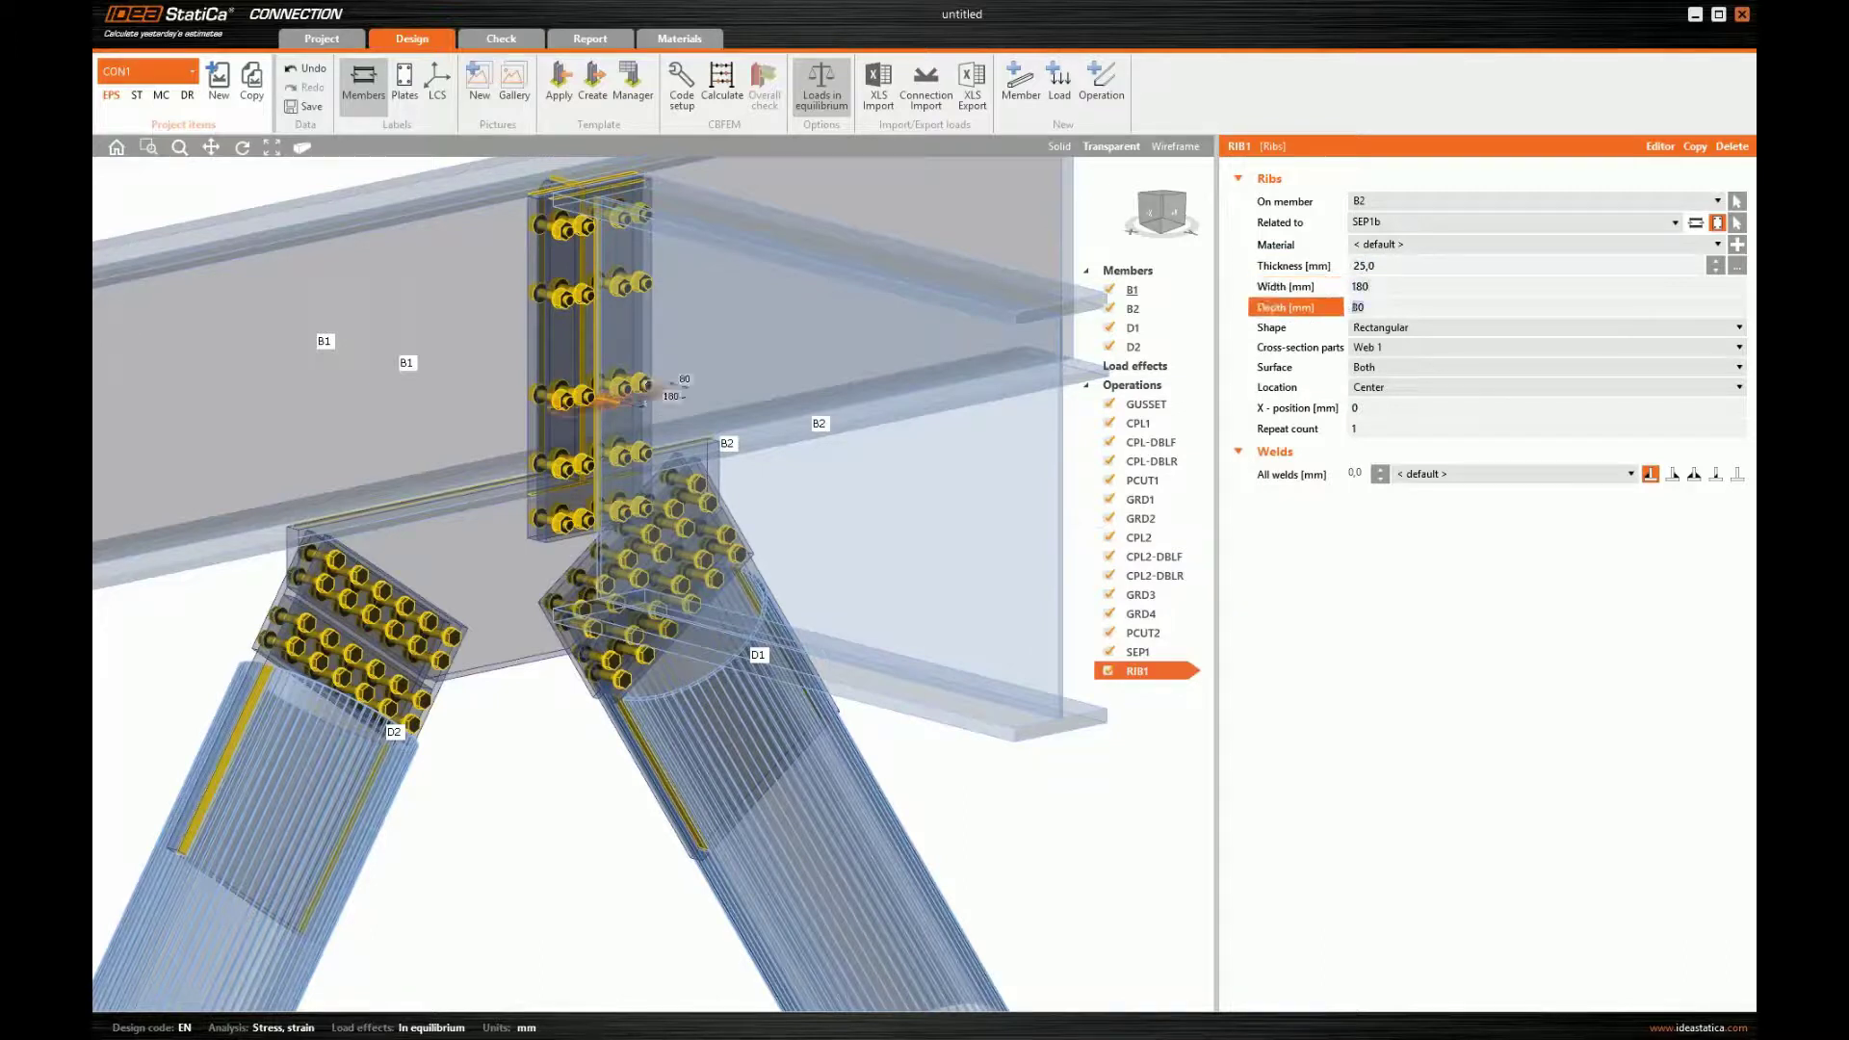
text(700)
key(Tab)
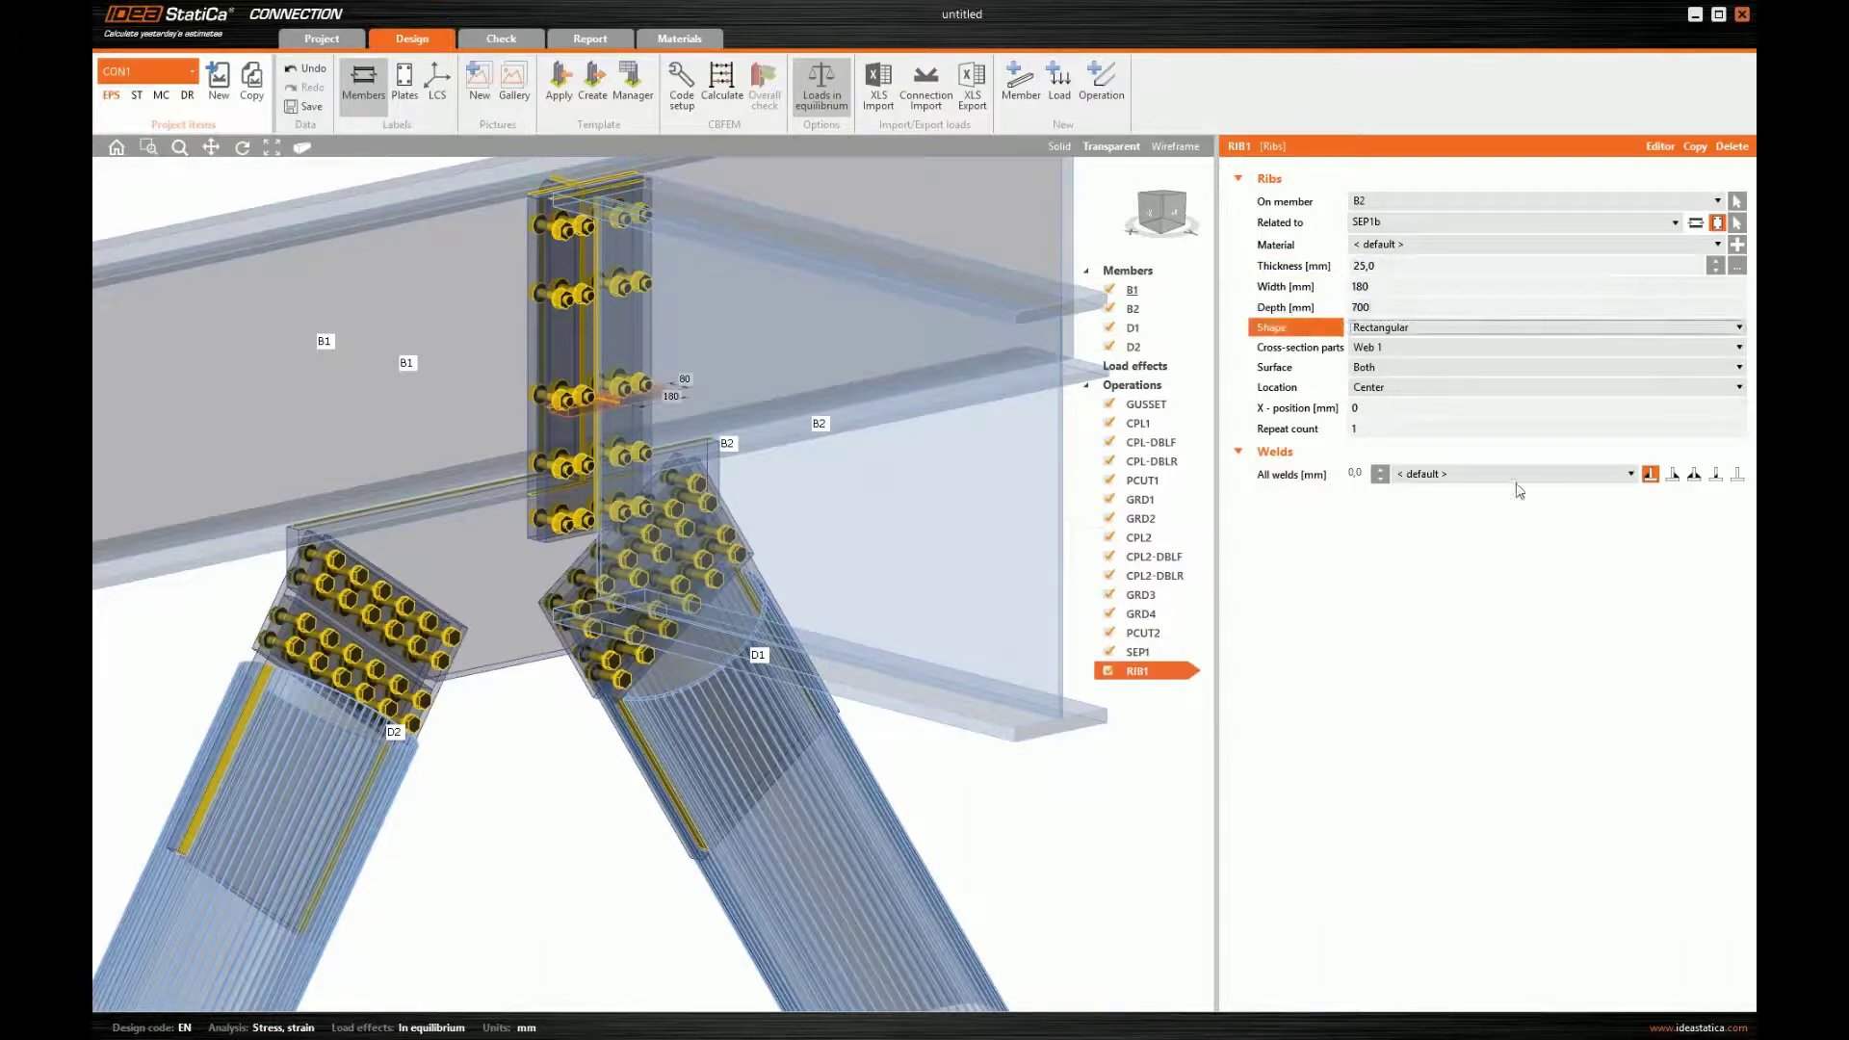
- Set all of the rib's welds to 13 mm double-sided fillet welds
click(1356, 474)
text(13)
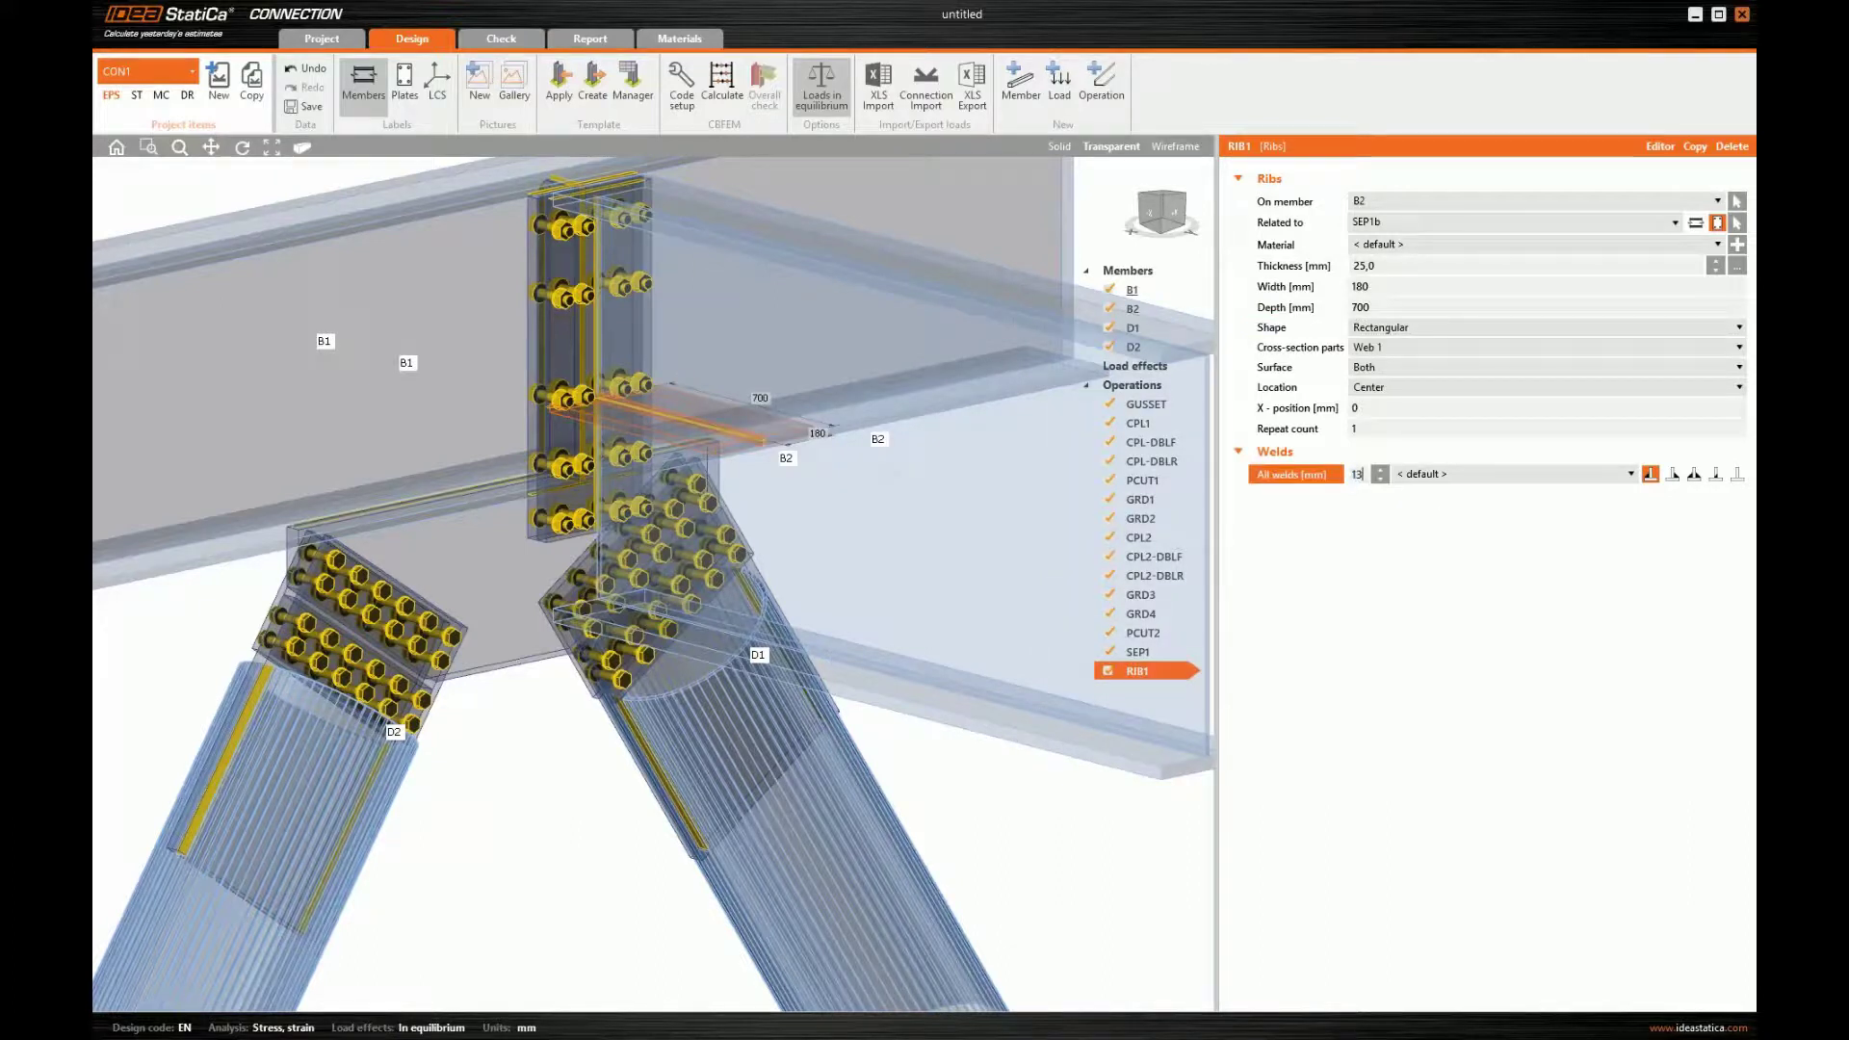
key(Tab)
click(1695, 473)
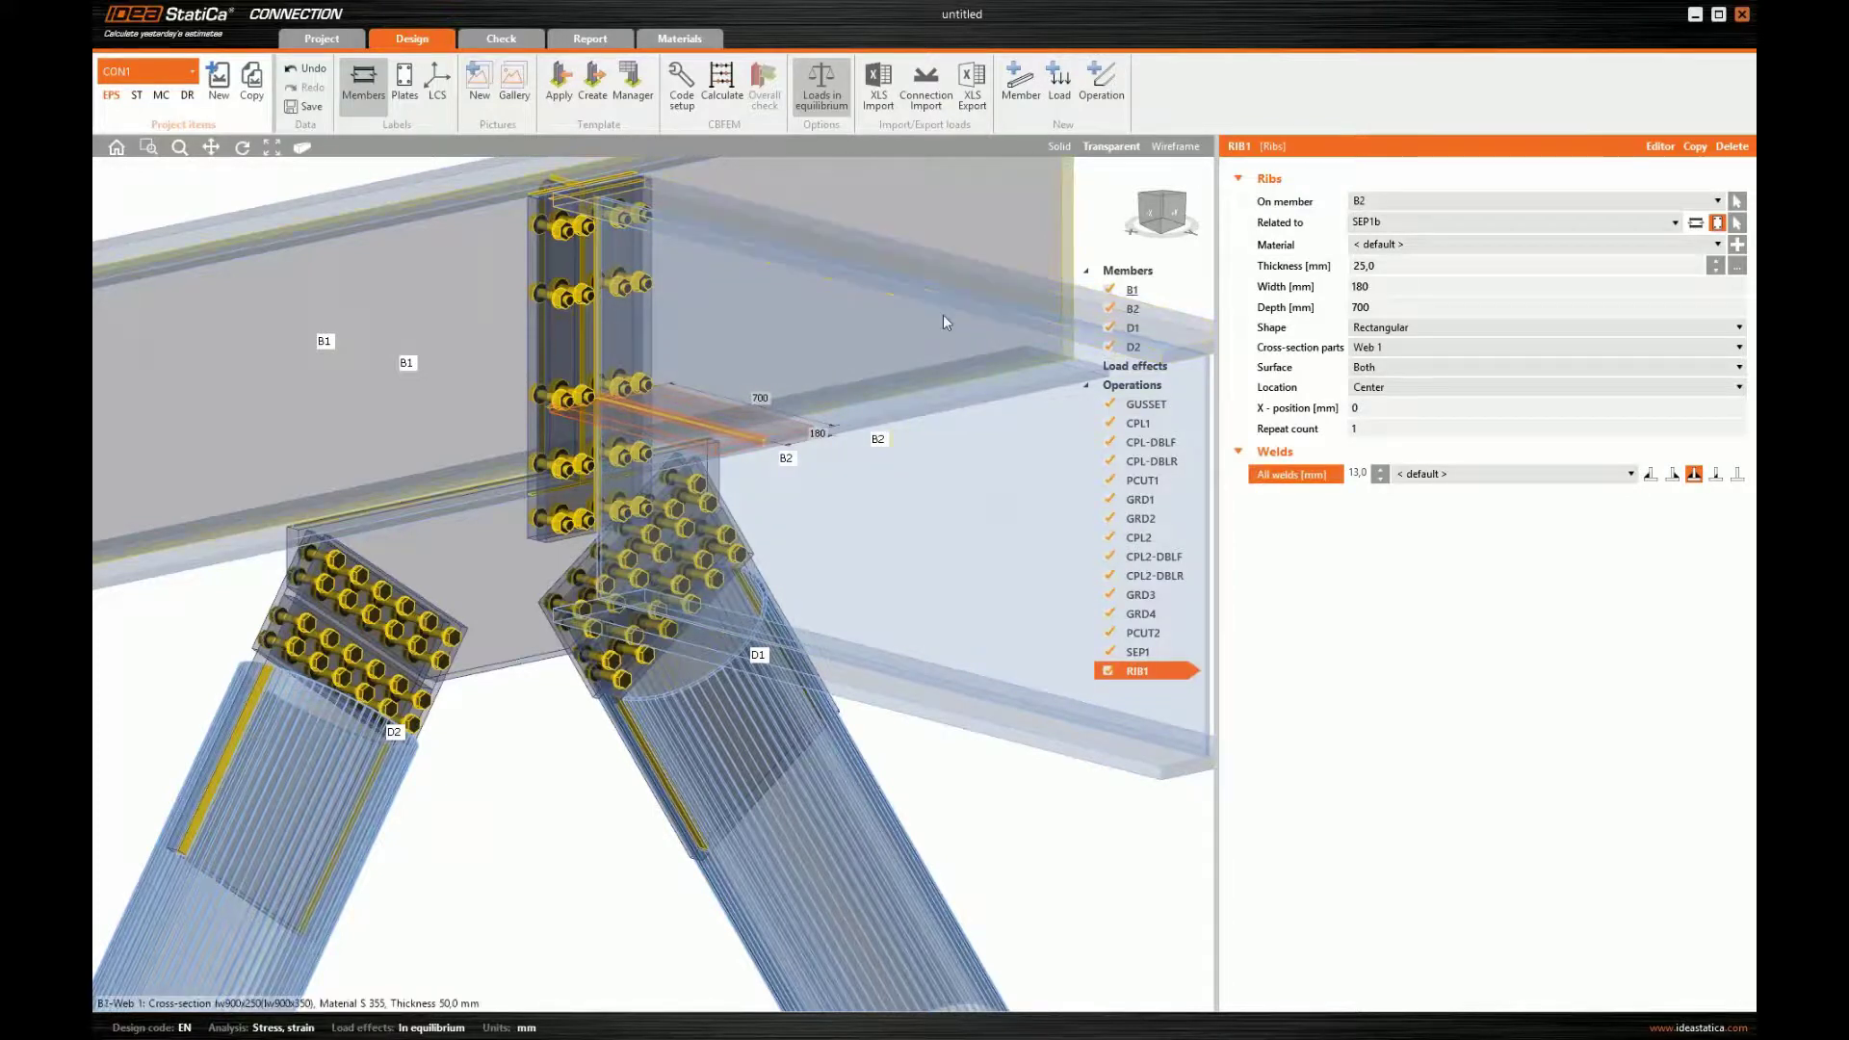
- Show the model in solid display and set the rib's X-position to 263 mm
click(1060, 146)
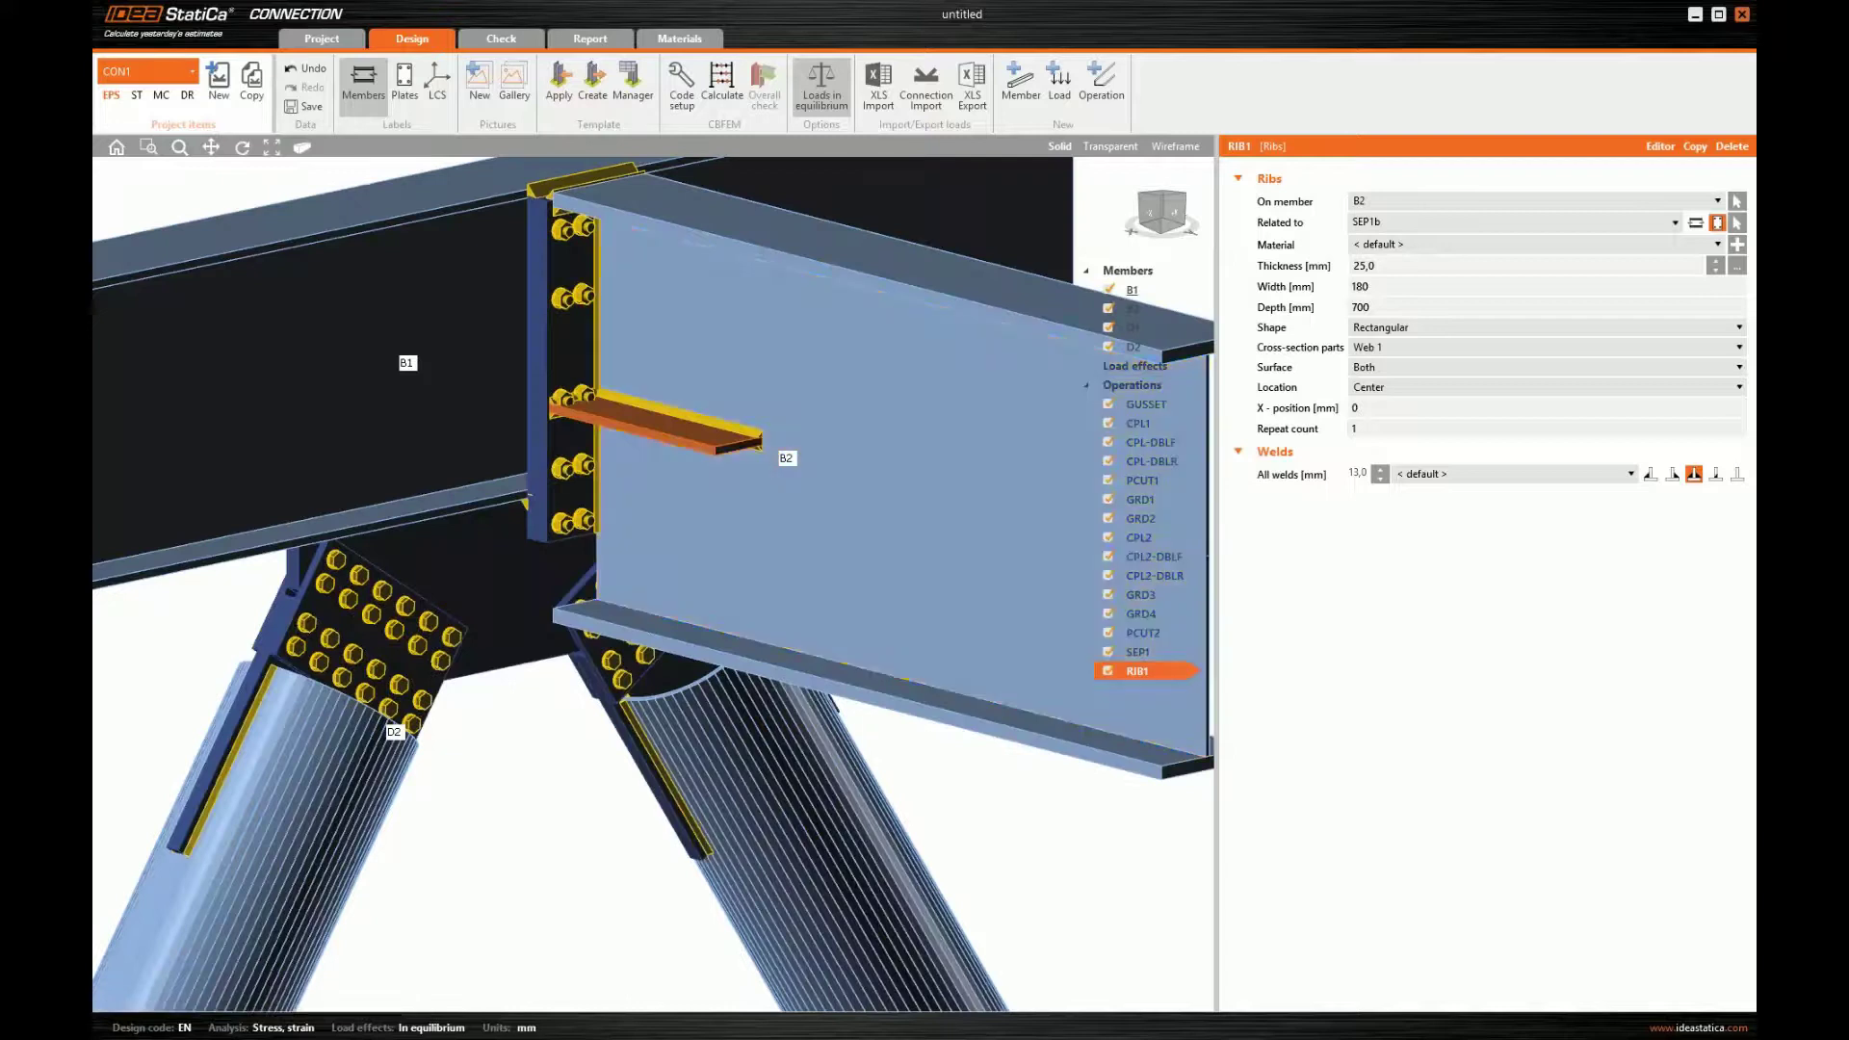
click(1367, 408)
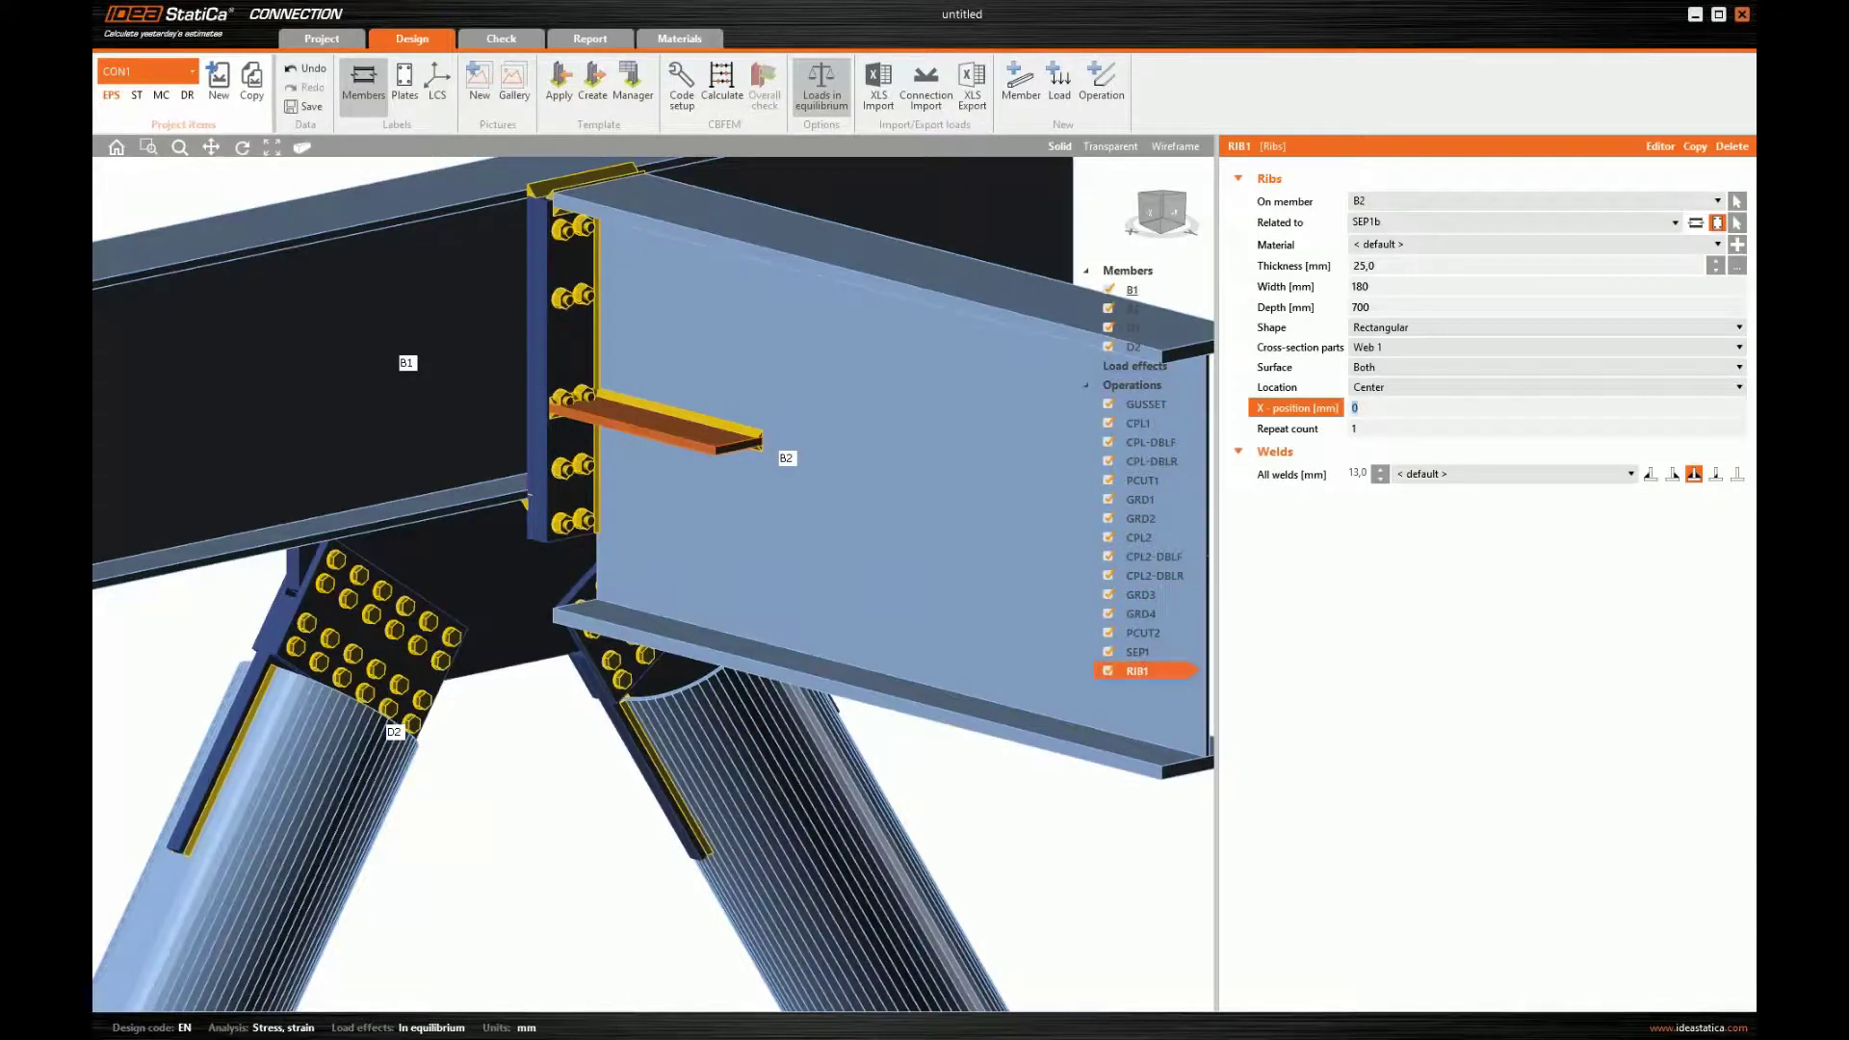
text(263)
key(Tab)
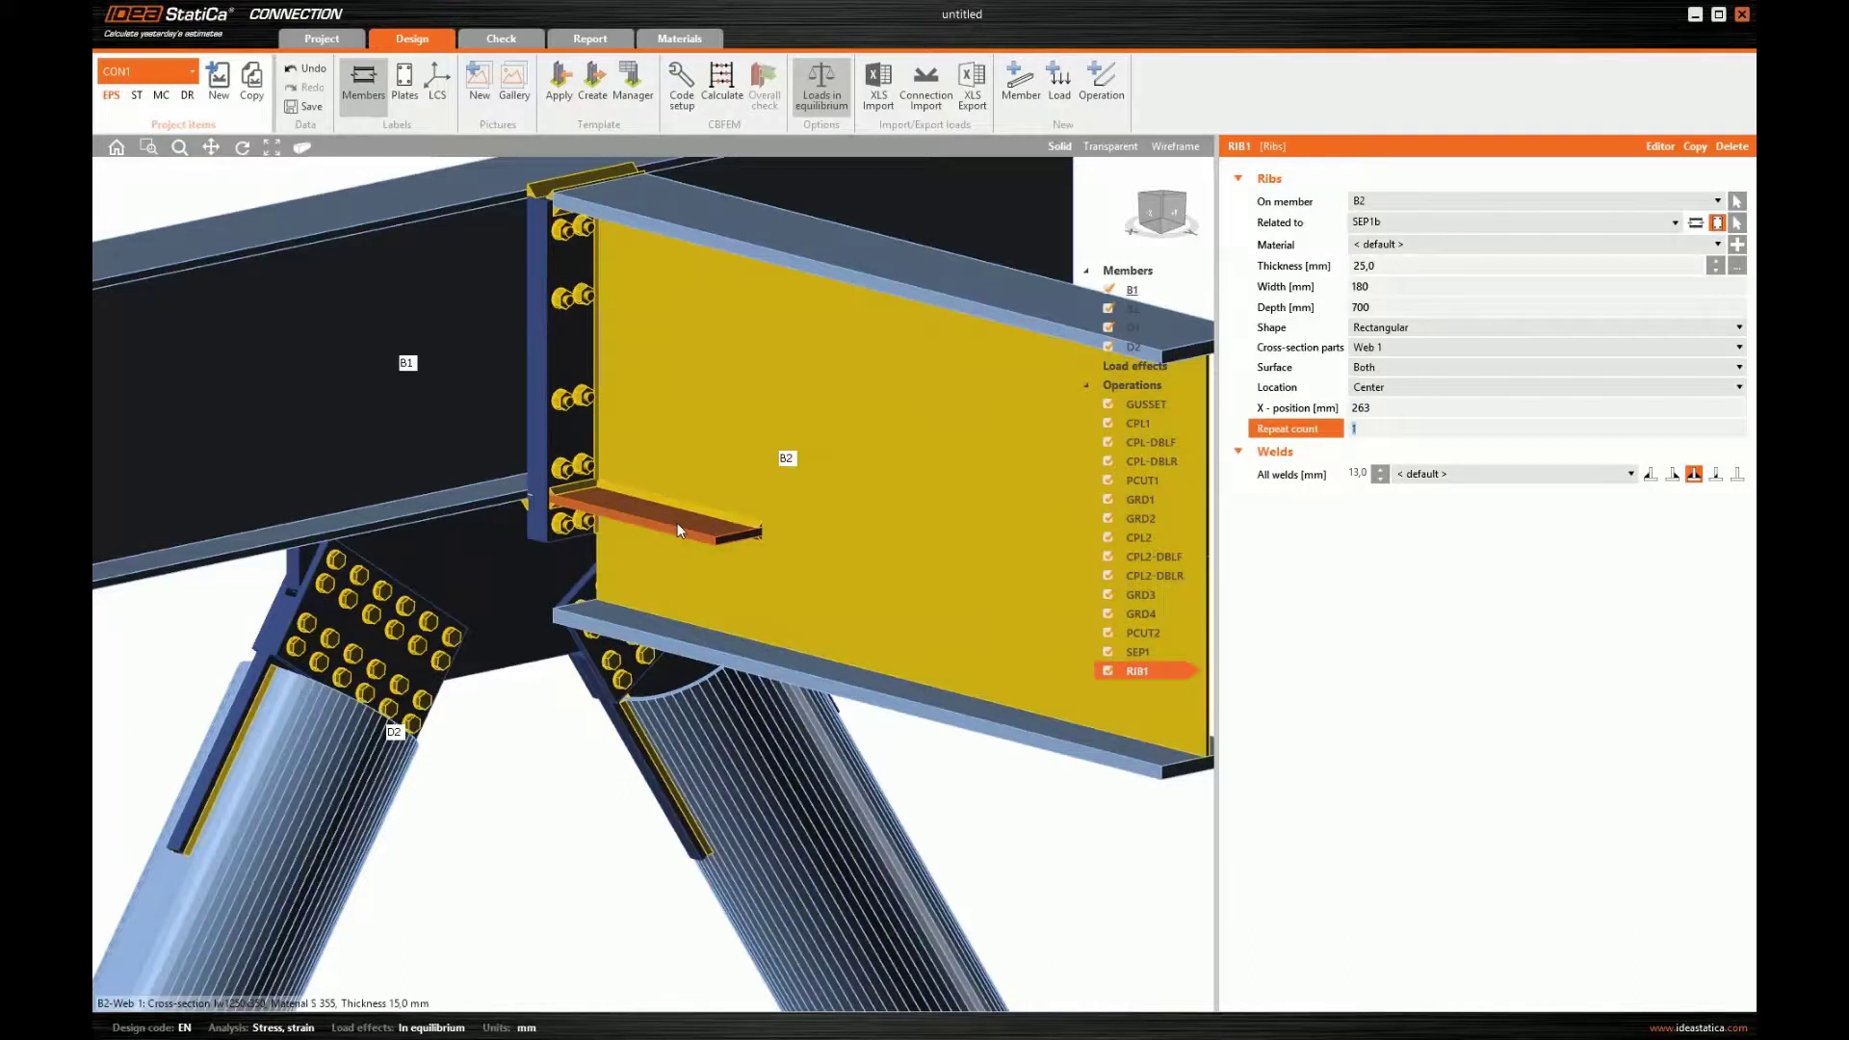
scroll(679, 524, up, 3)
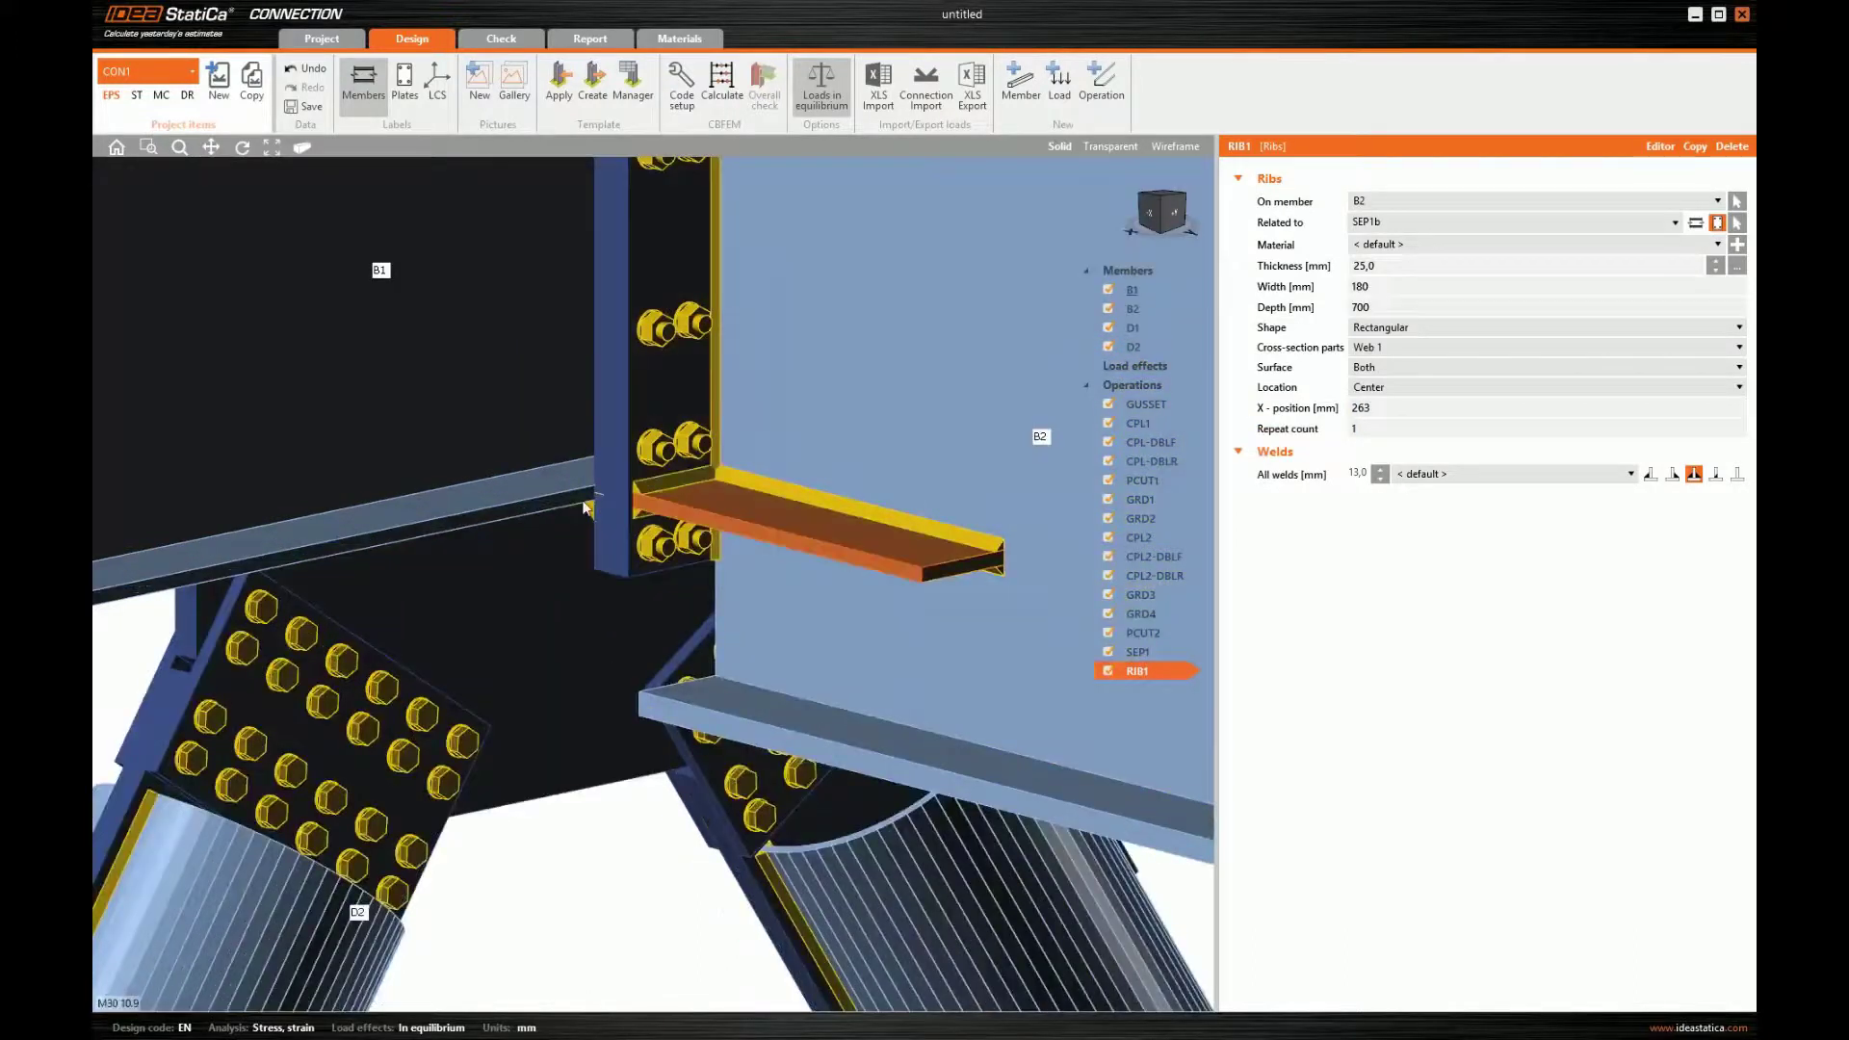
scroll(594, 494, down, 3)
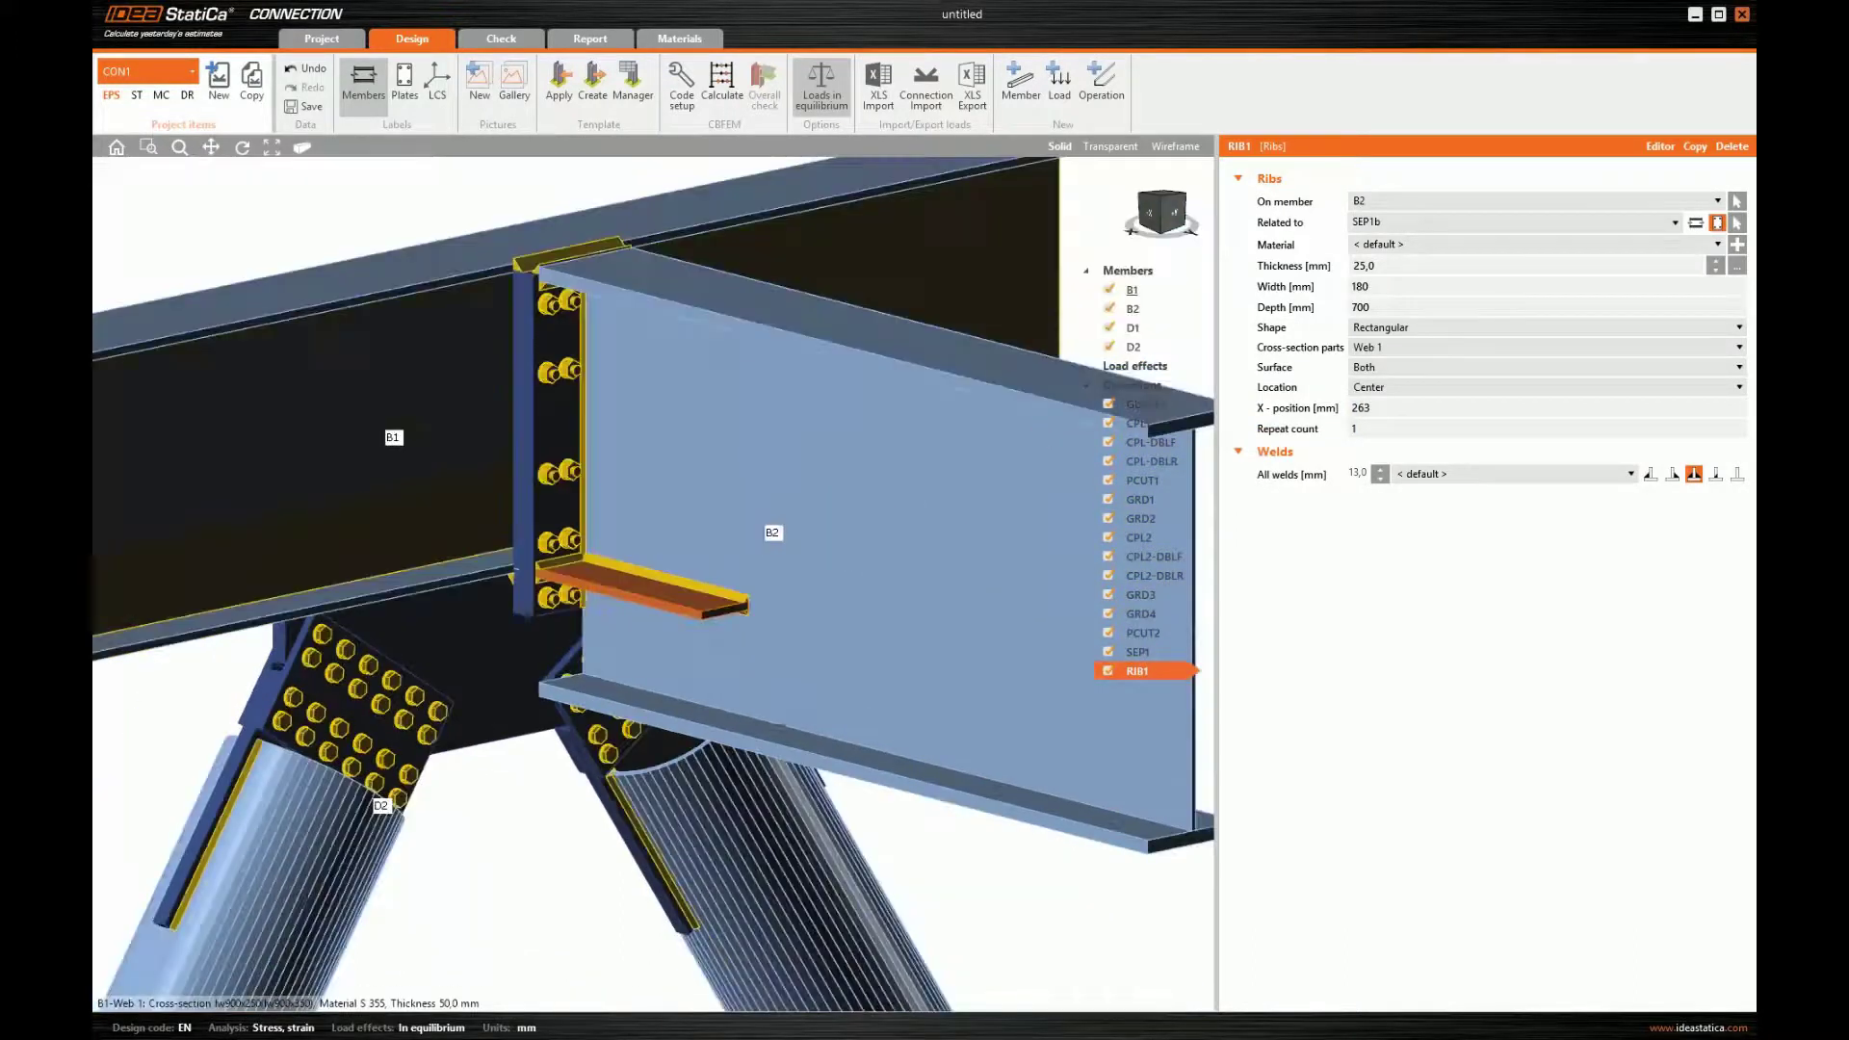
- Examine the finished joint model from several angles, including a view facing the diagonals and B2's rib-stiffened endplate
middle_drag(613, 363, 622, 376)
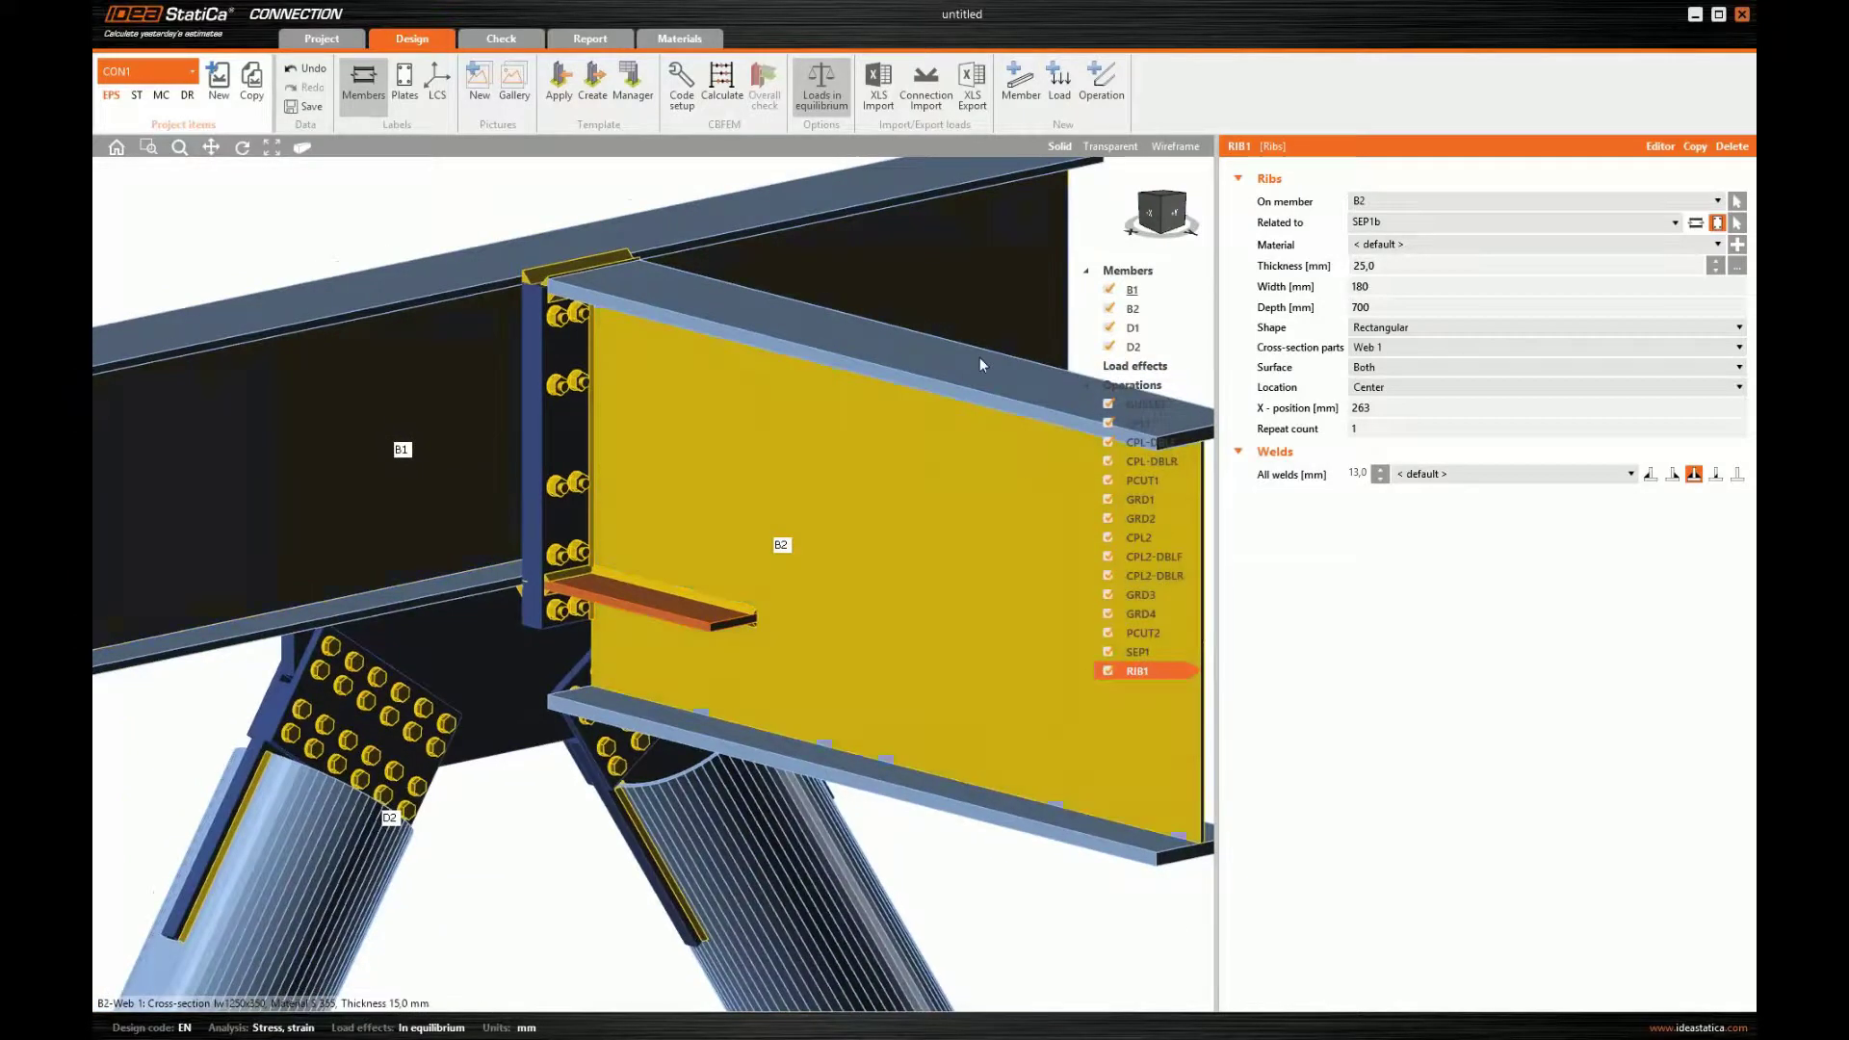
click(1152, 221)
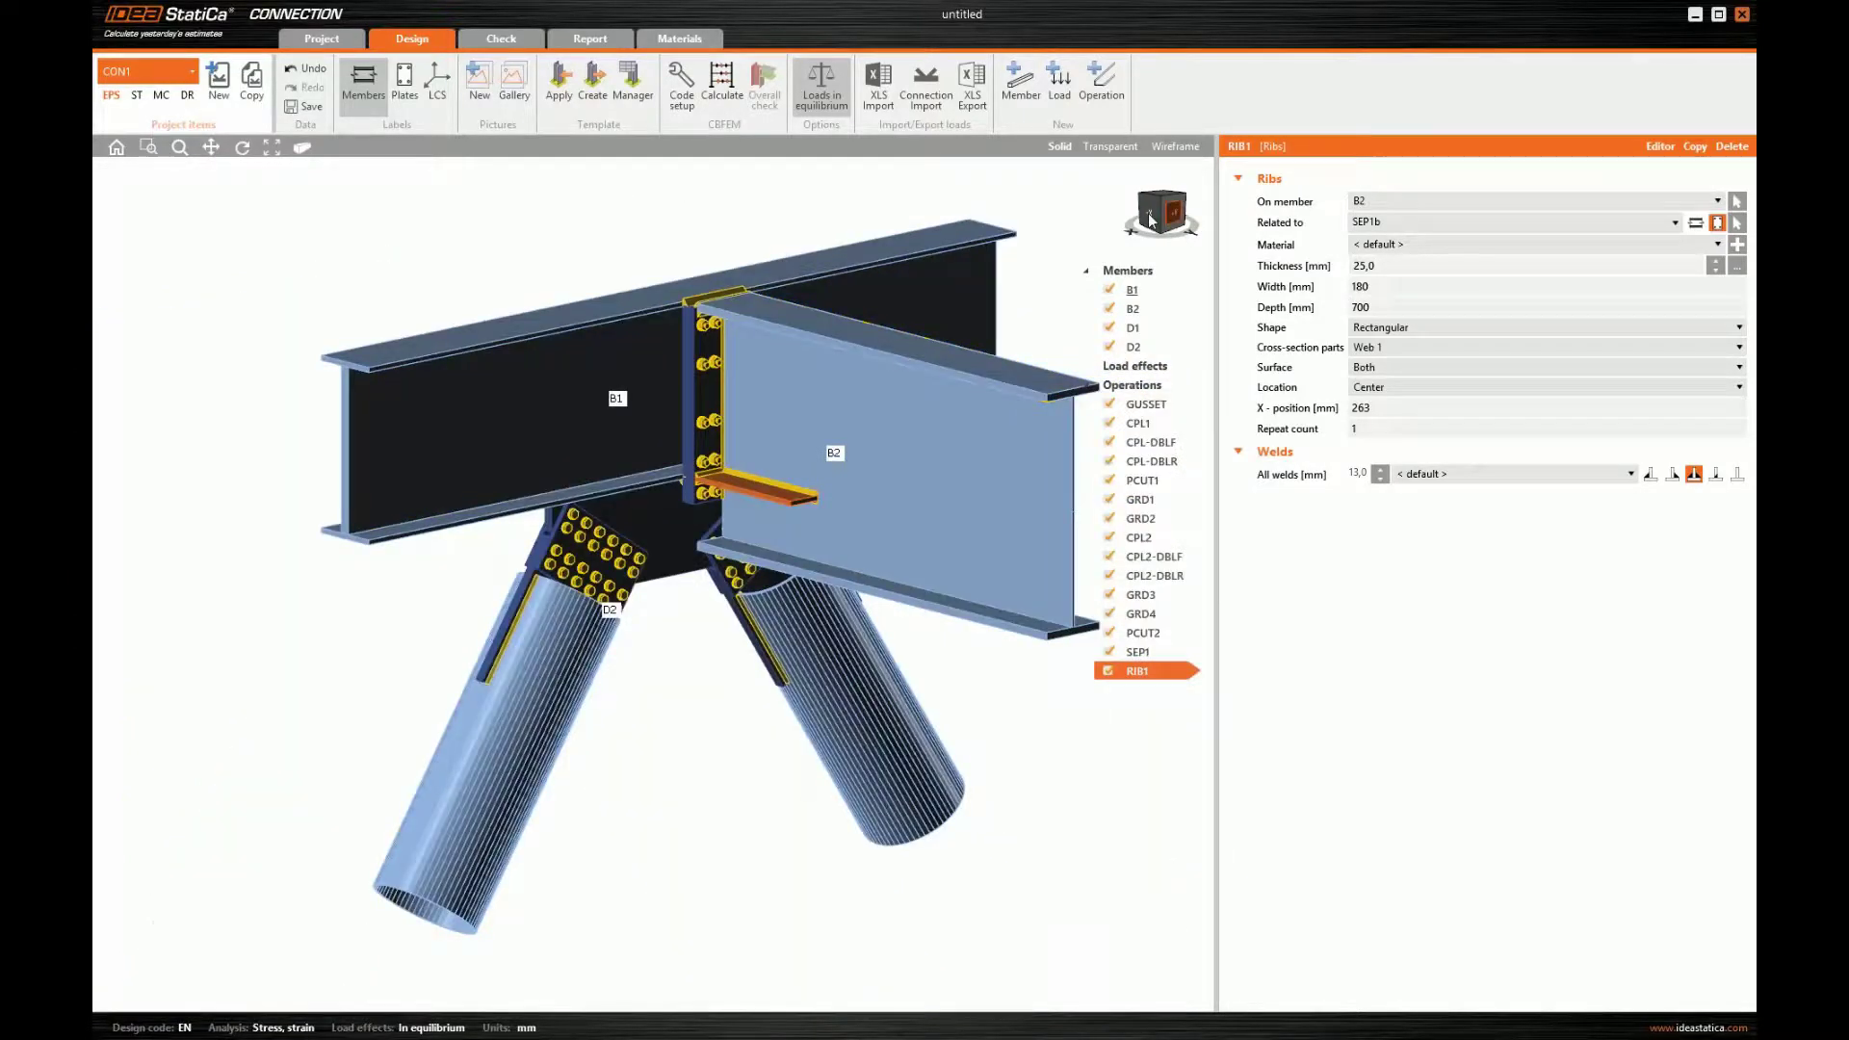
click(1154, 221)
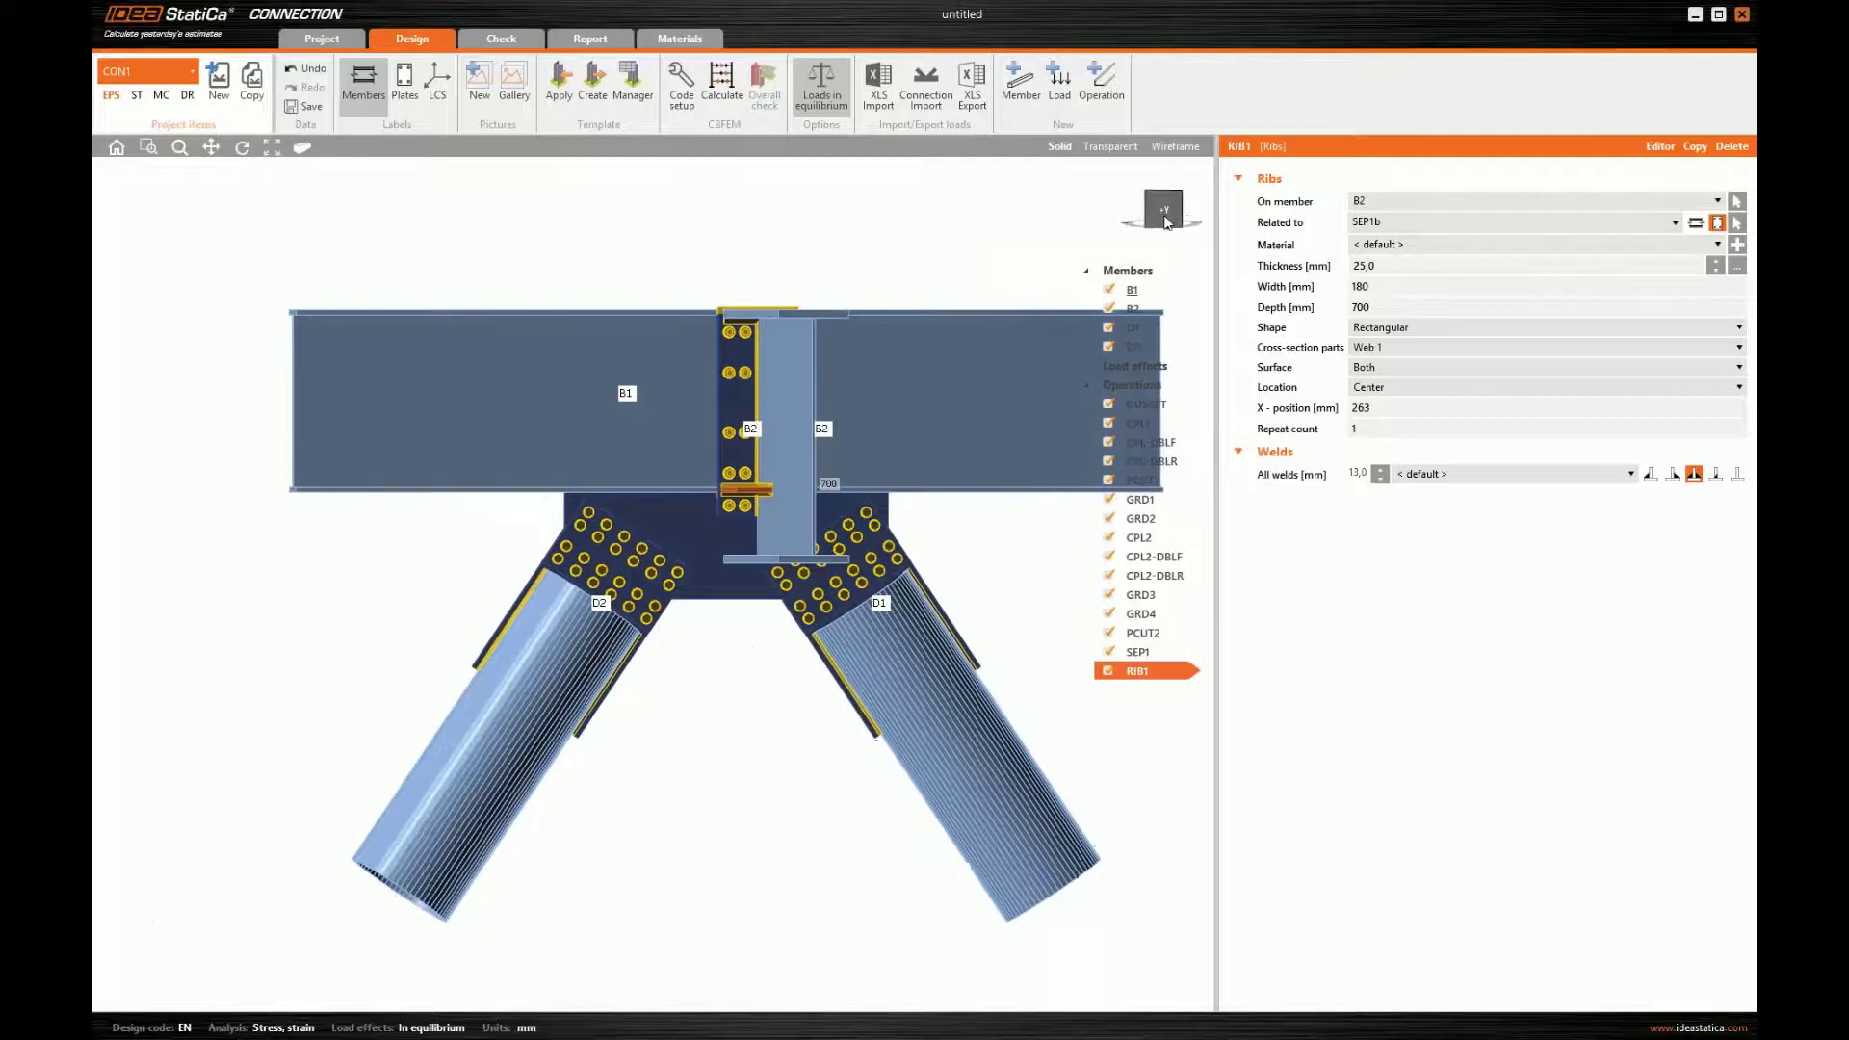
drag(1164, 222, 1180, 230)
middle_drag(664, 515, 592, 554)
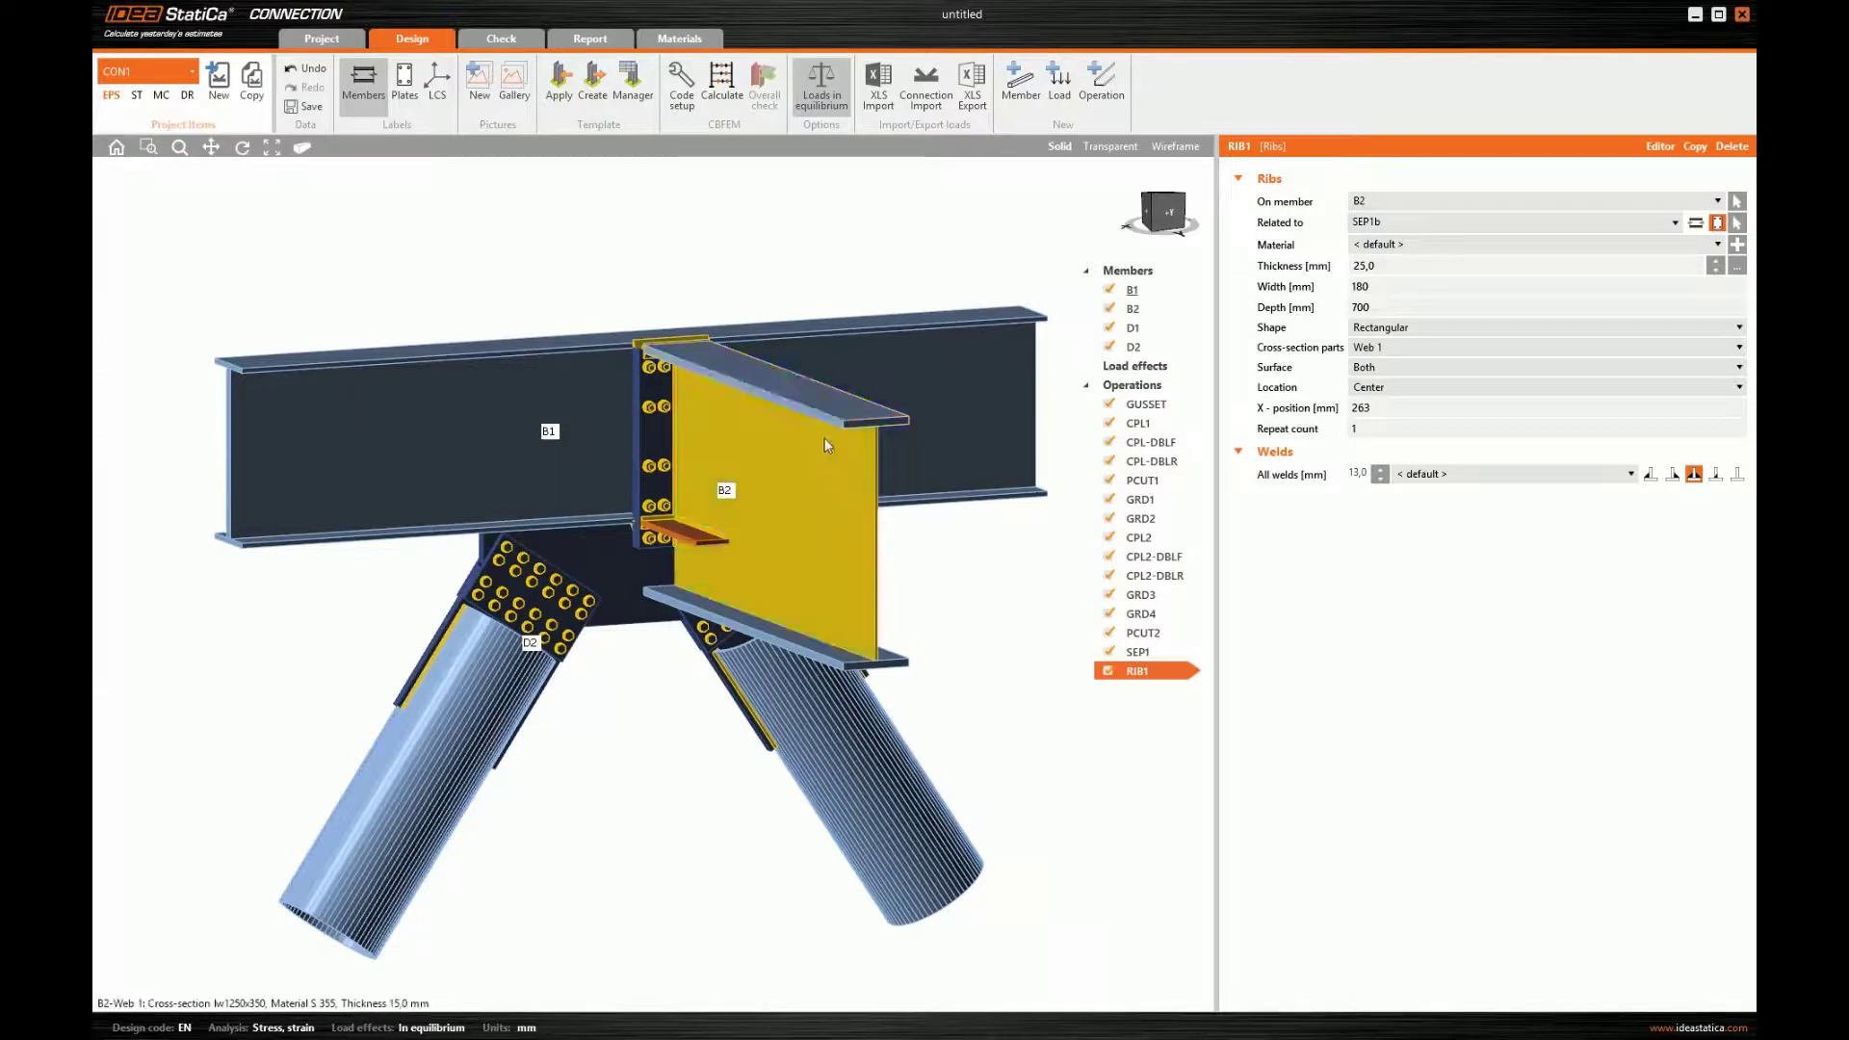
middle_drag(825, 437, 836, 422)
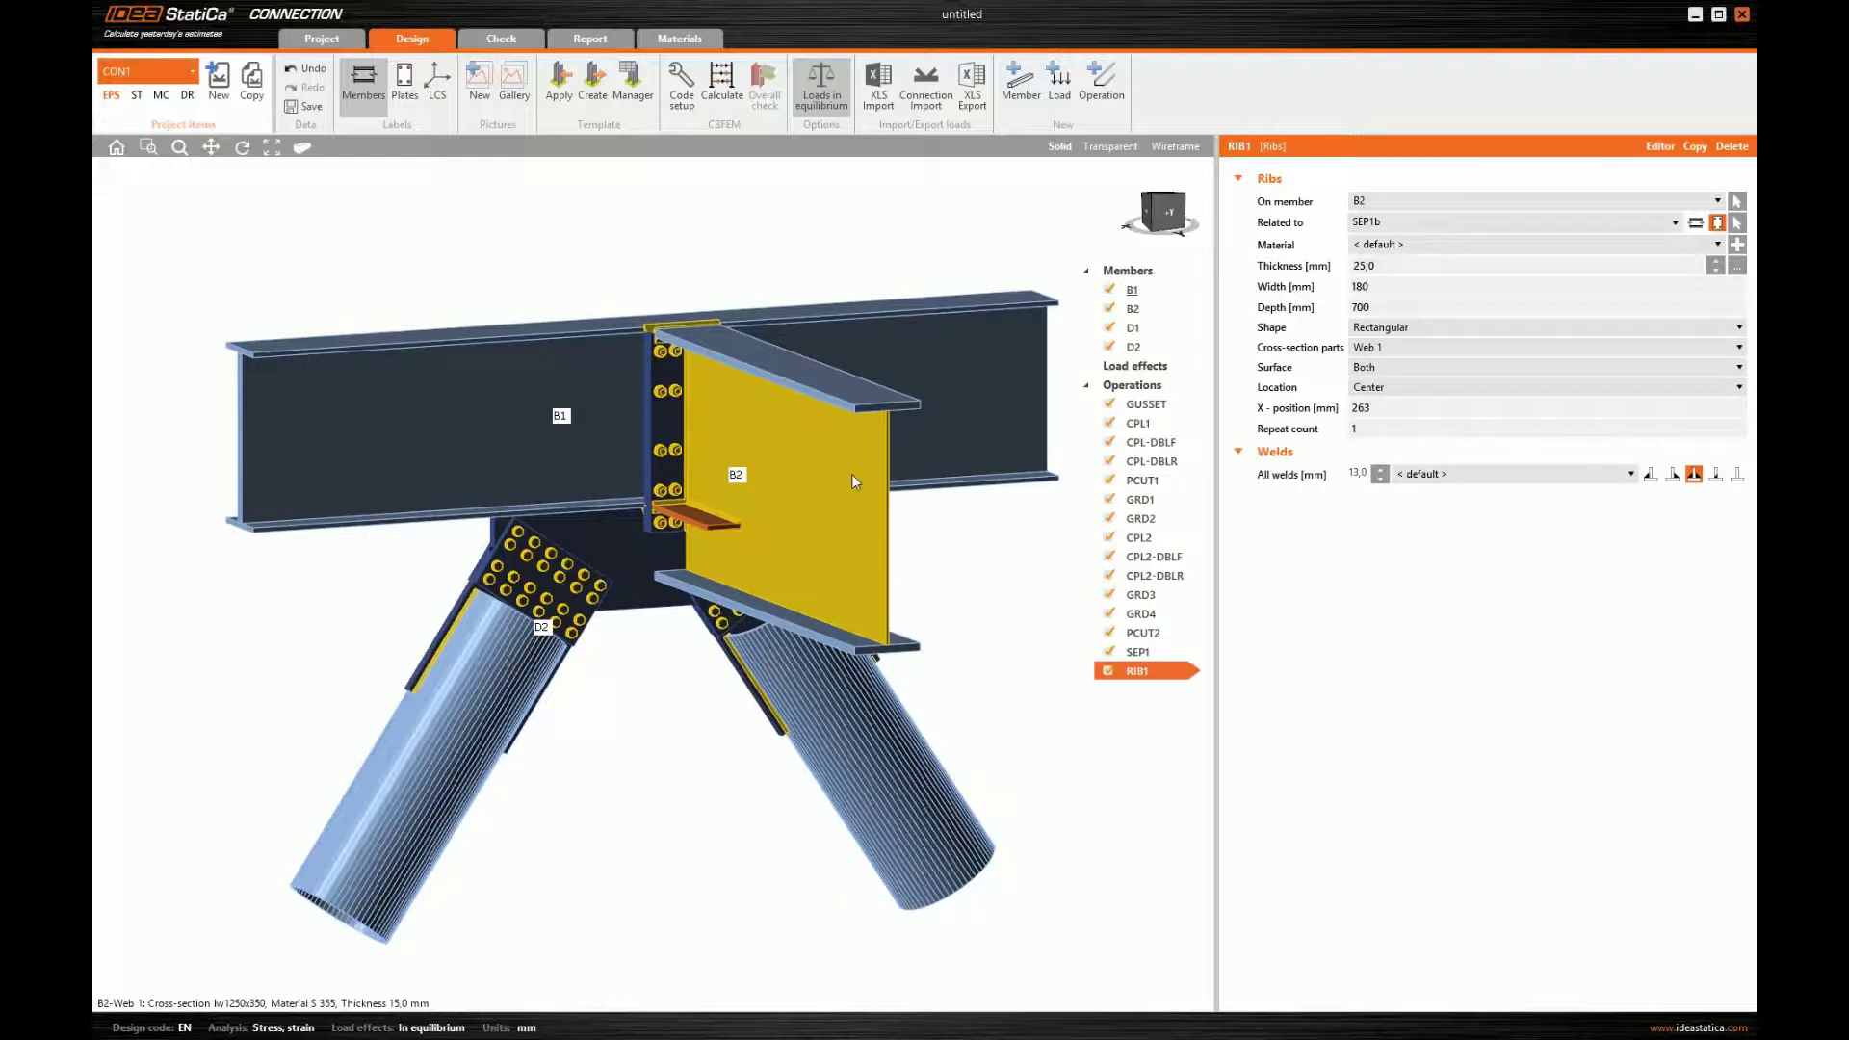
middle_drag(851, 474, 855, 485)
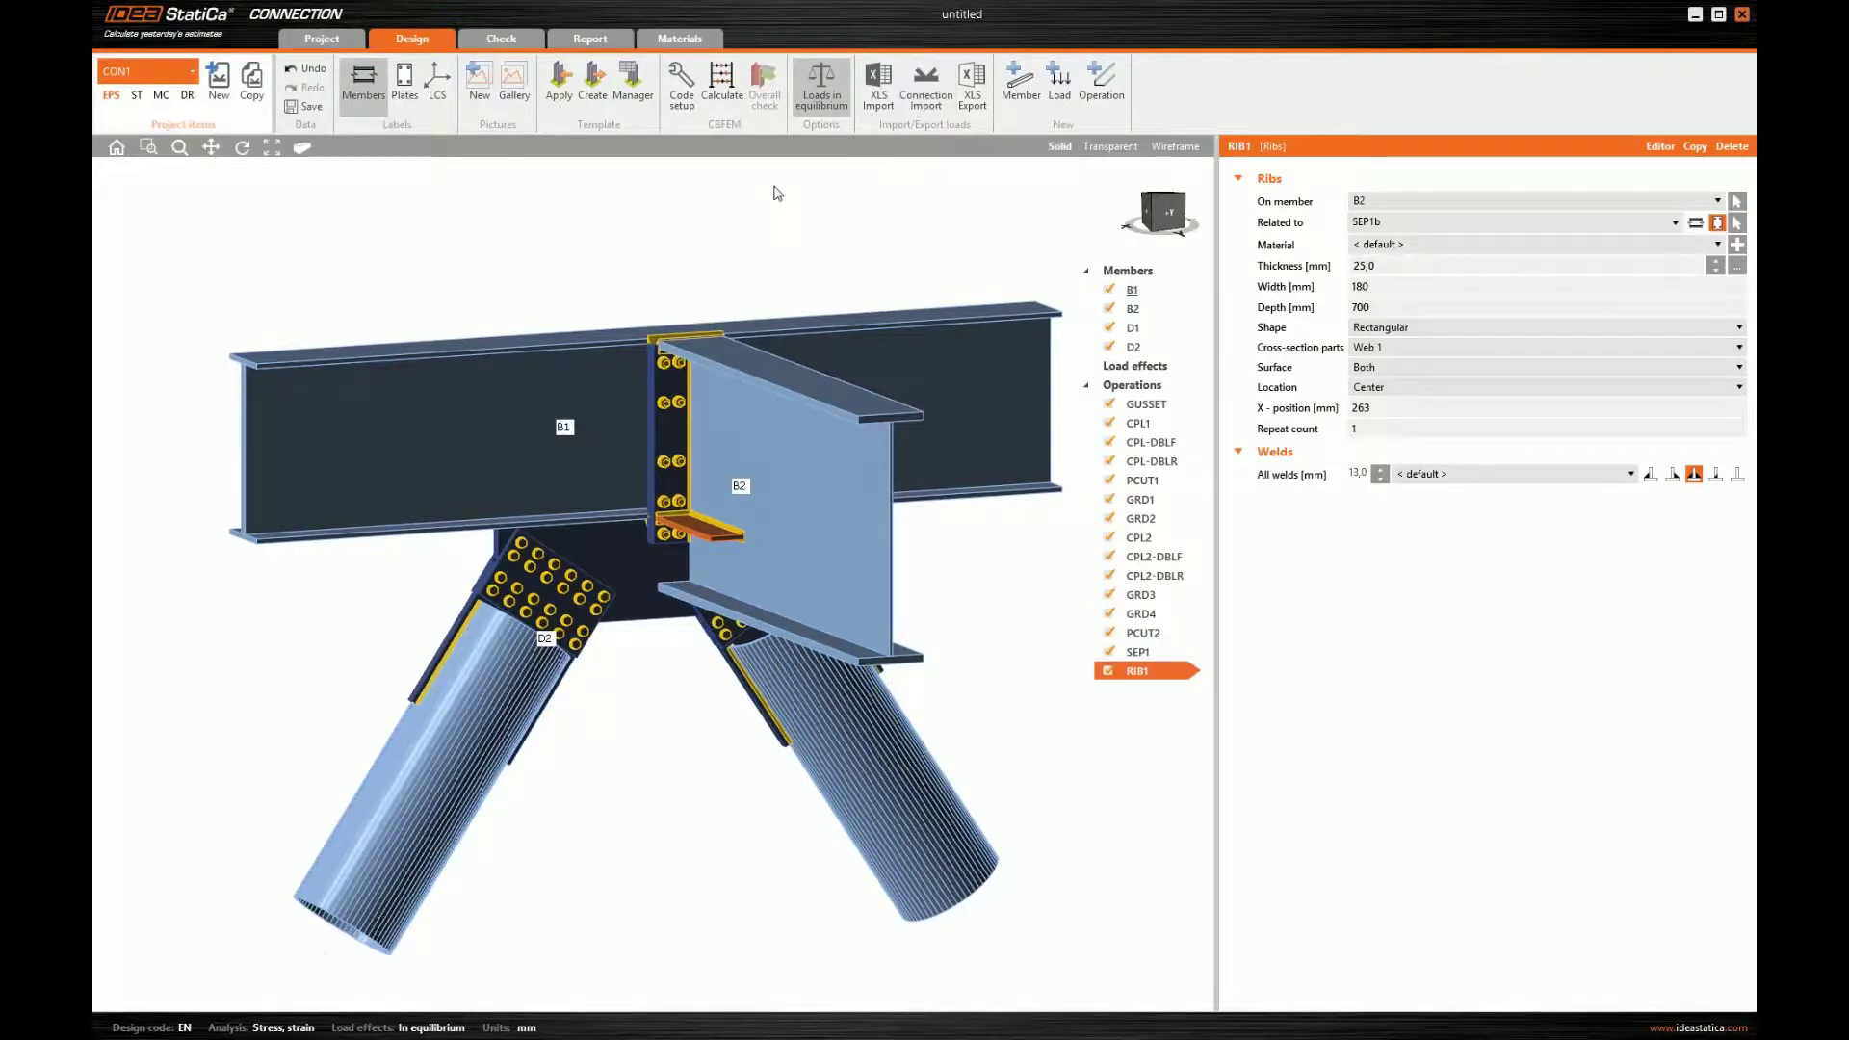
middle_drag(165, 773, 145, 755)
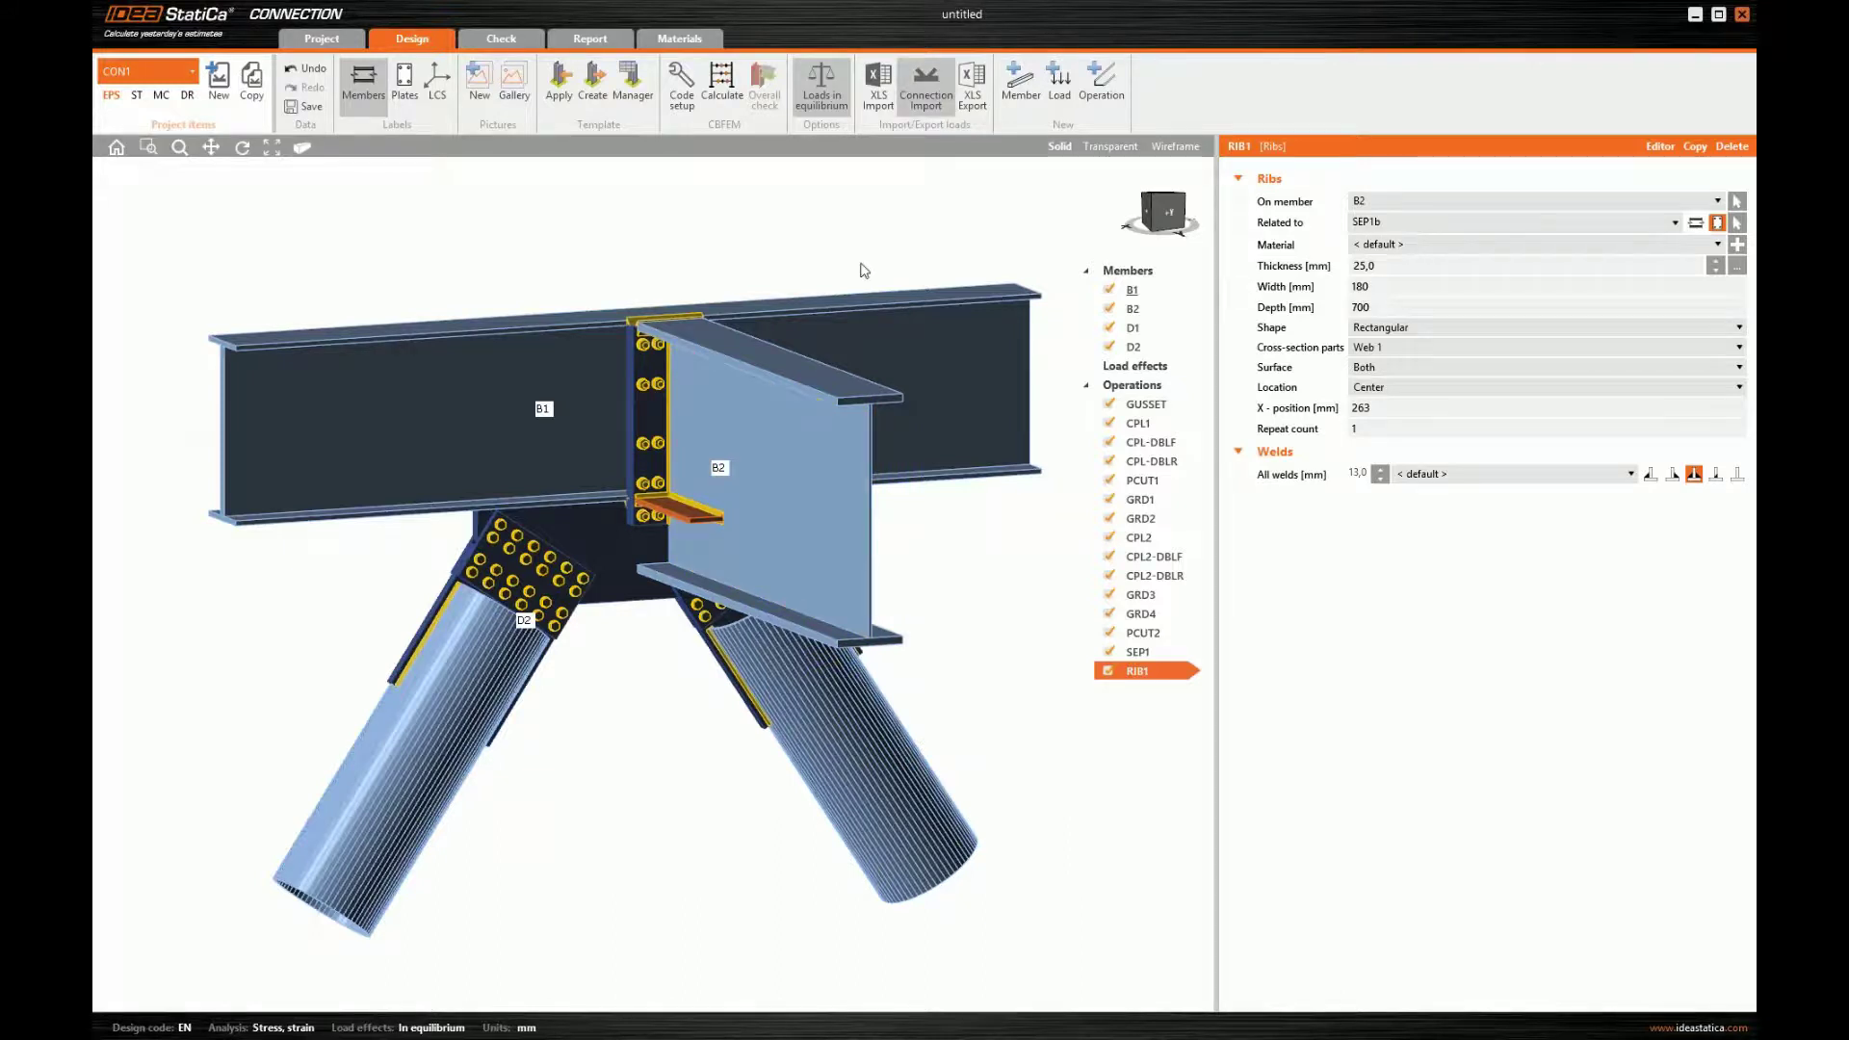
- Import the load effects from the second KNOTEN9 project item and view the internal forces of LE3 and LE8
click(372, 142)
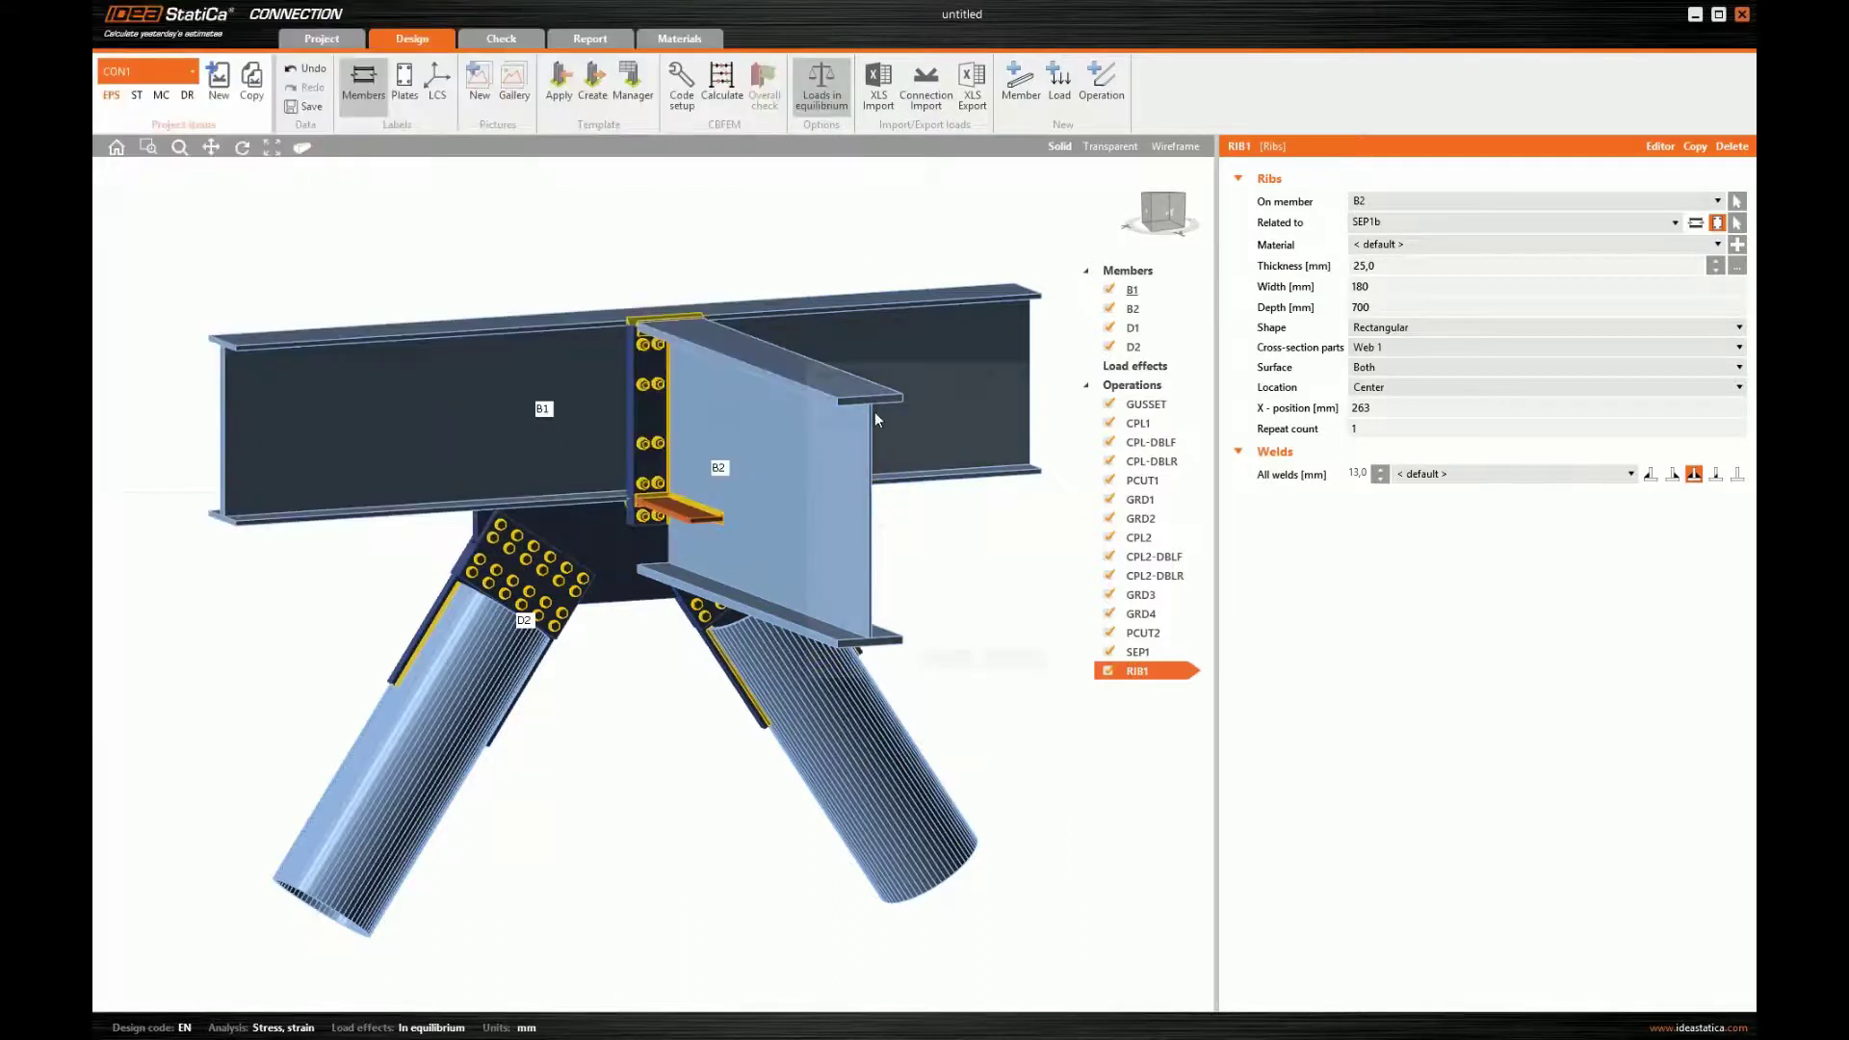
click(875, 393)
click(873, 416)
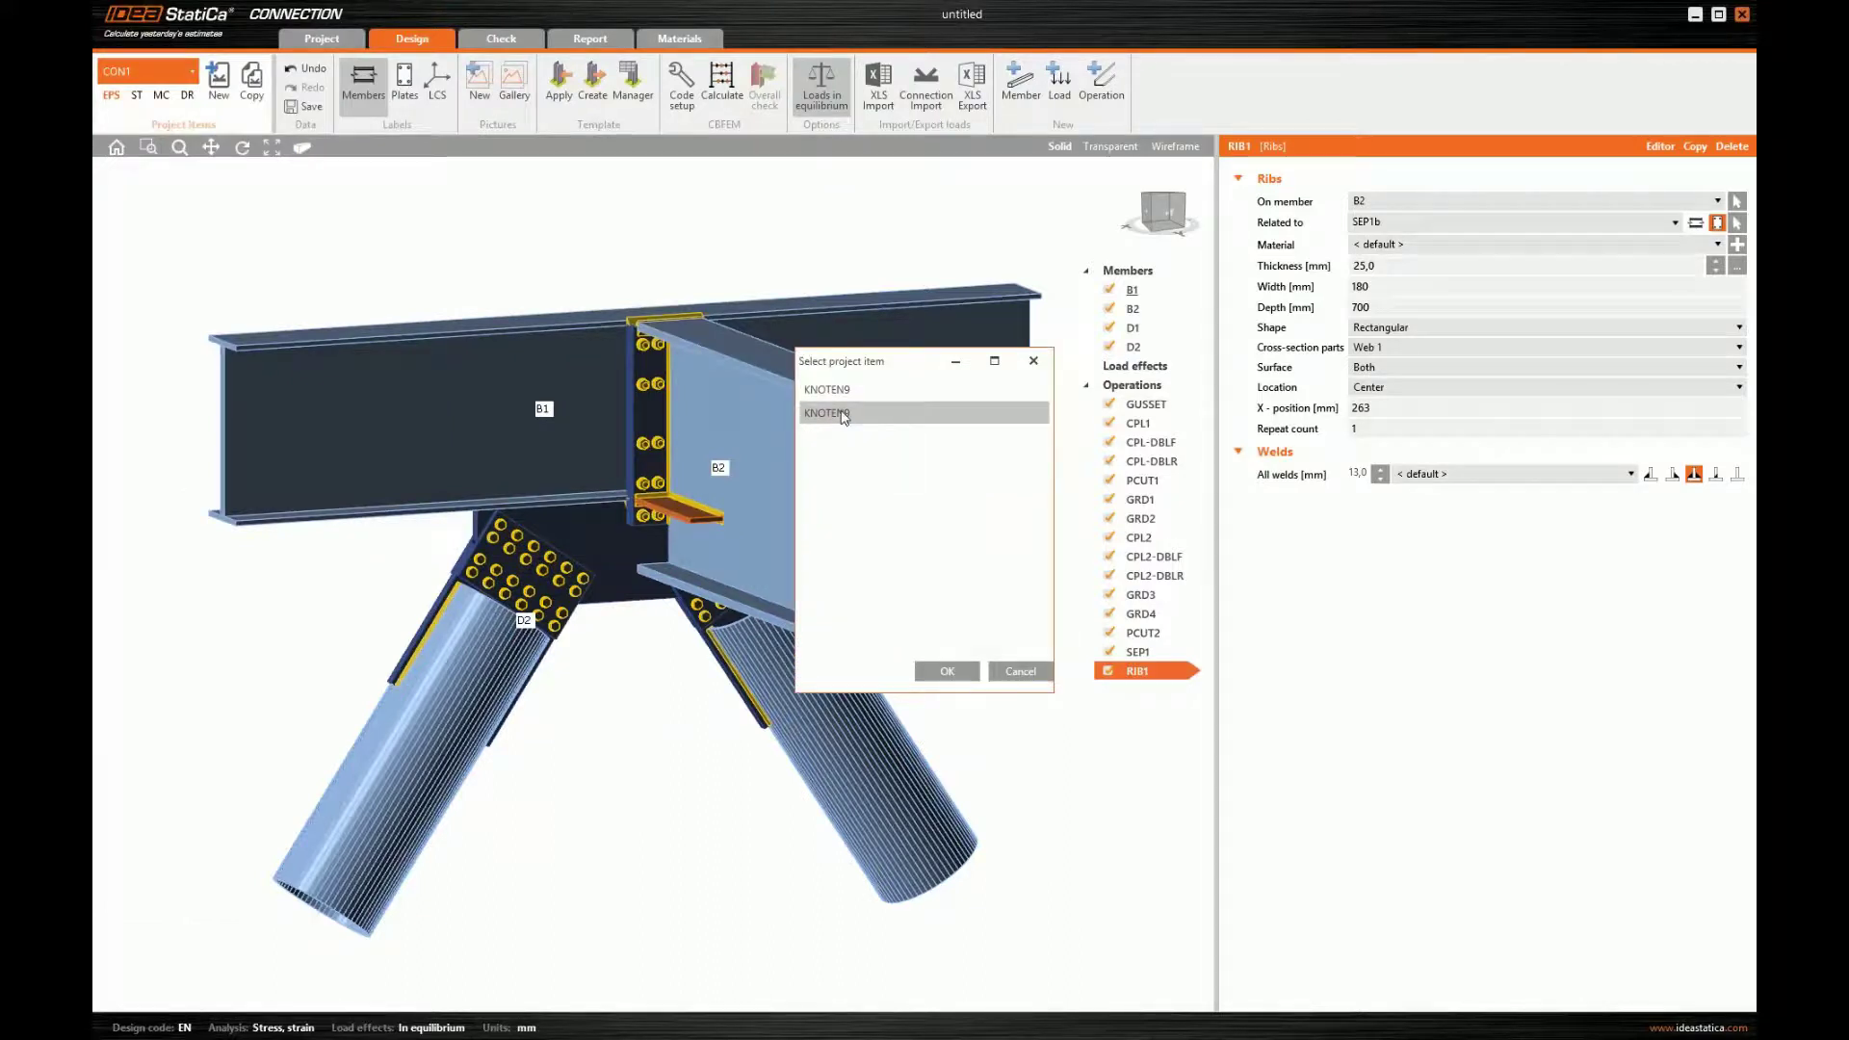
click(842, 418)
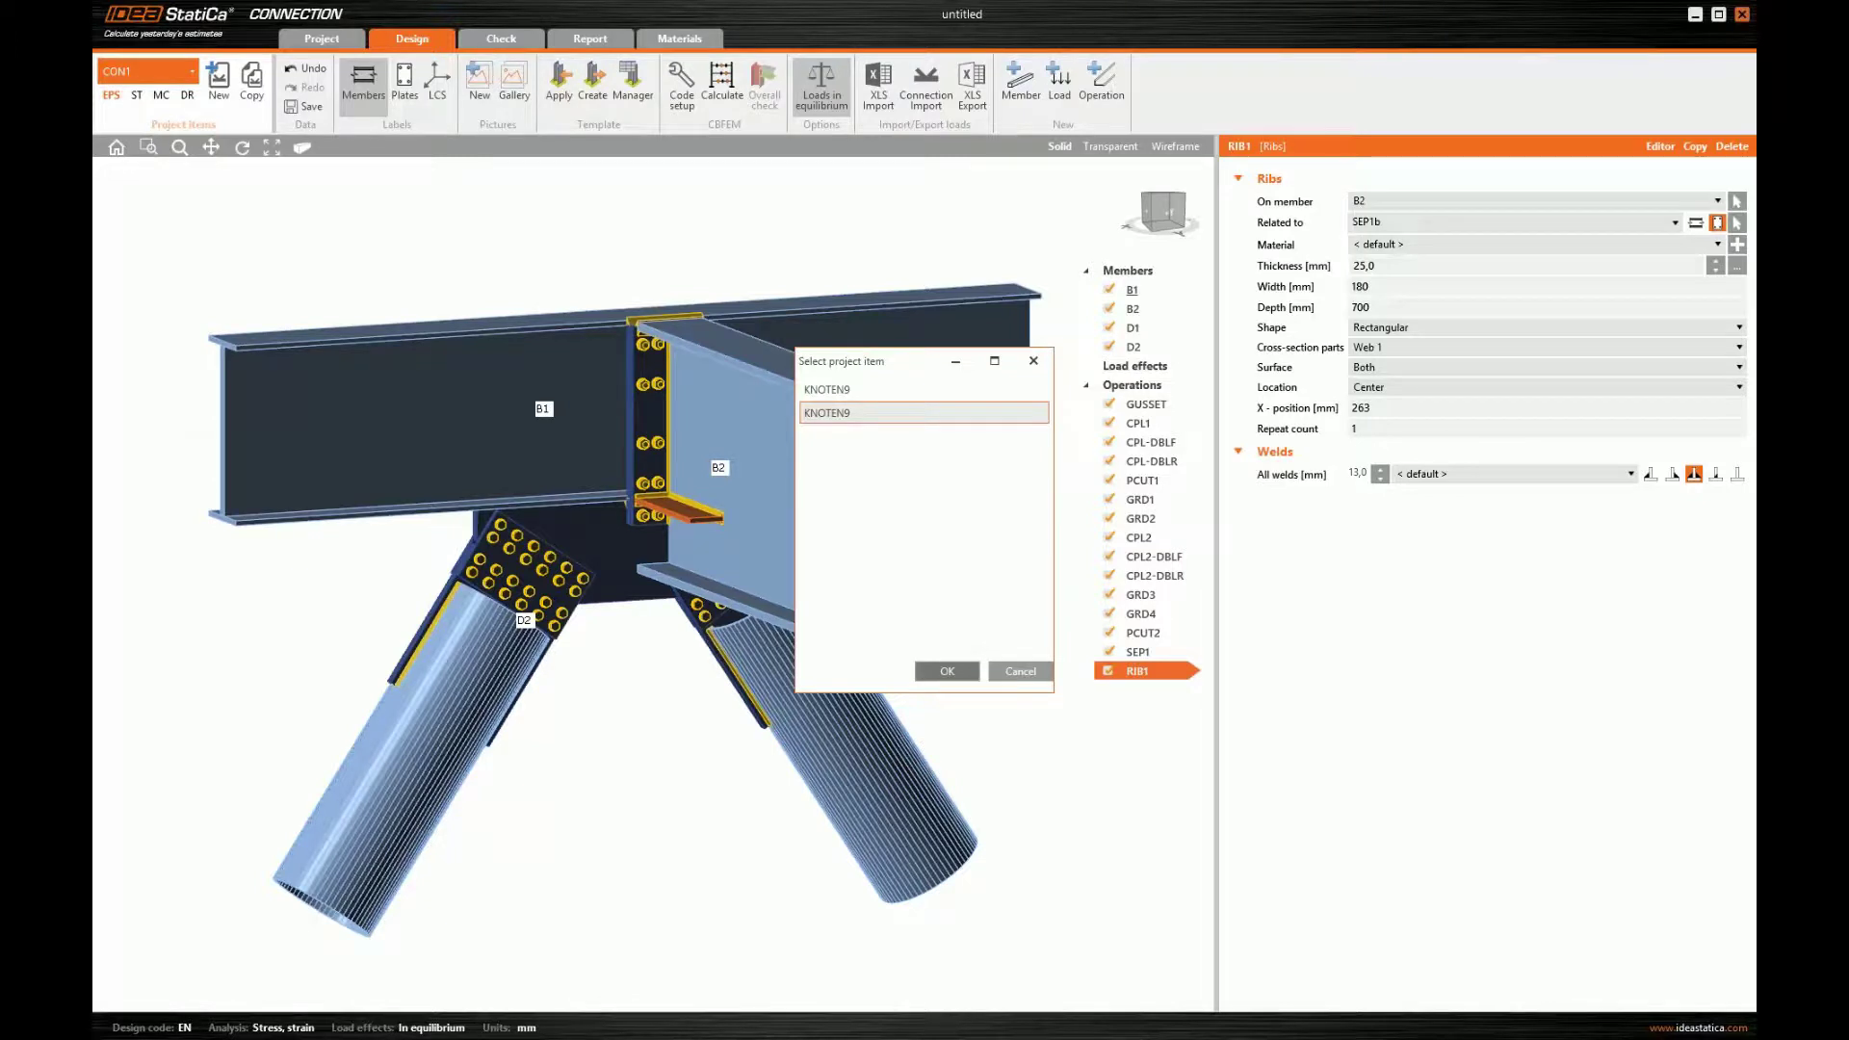
click(947, 672)
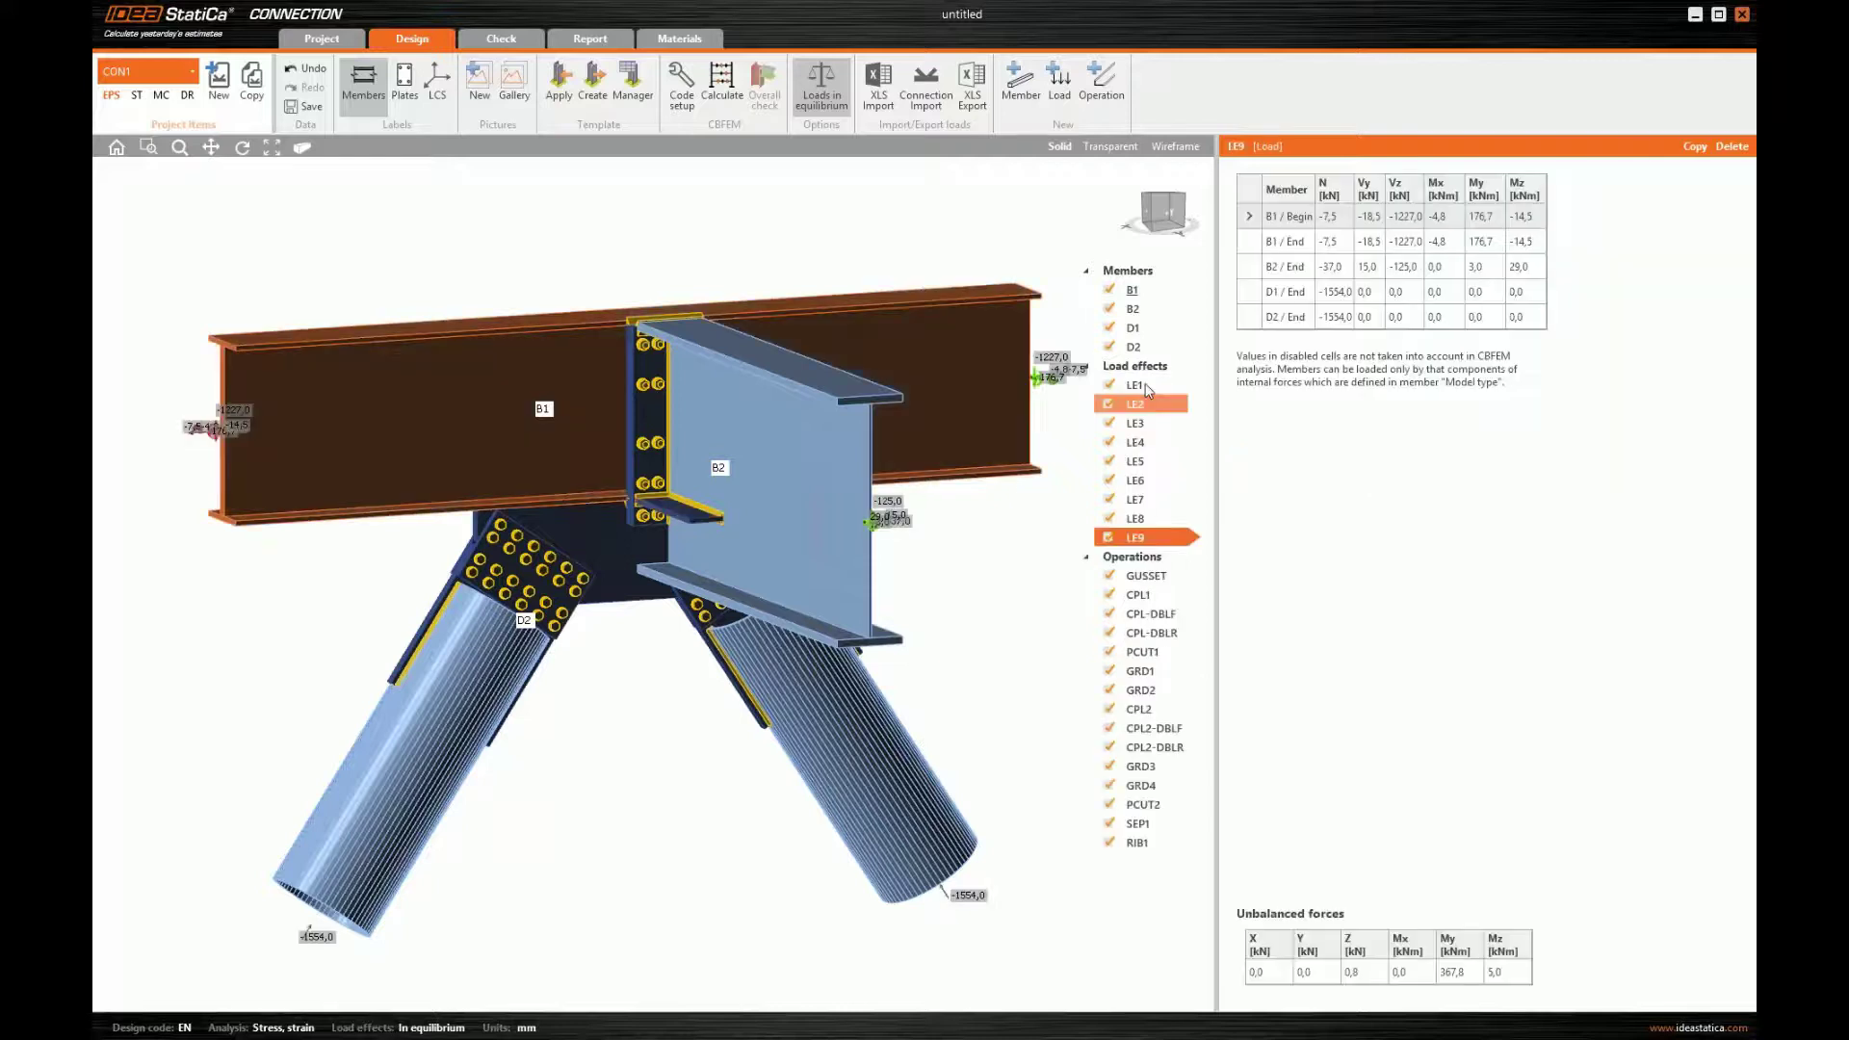
click(1140, 426)
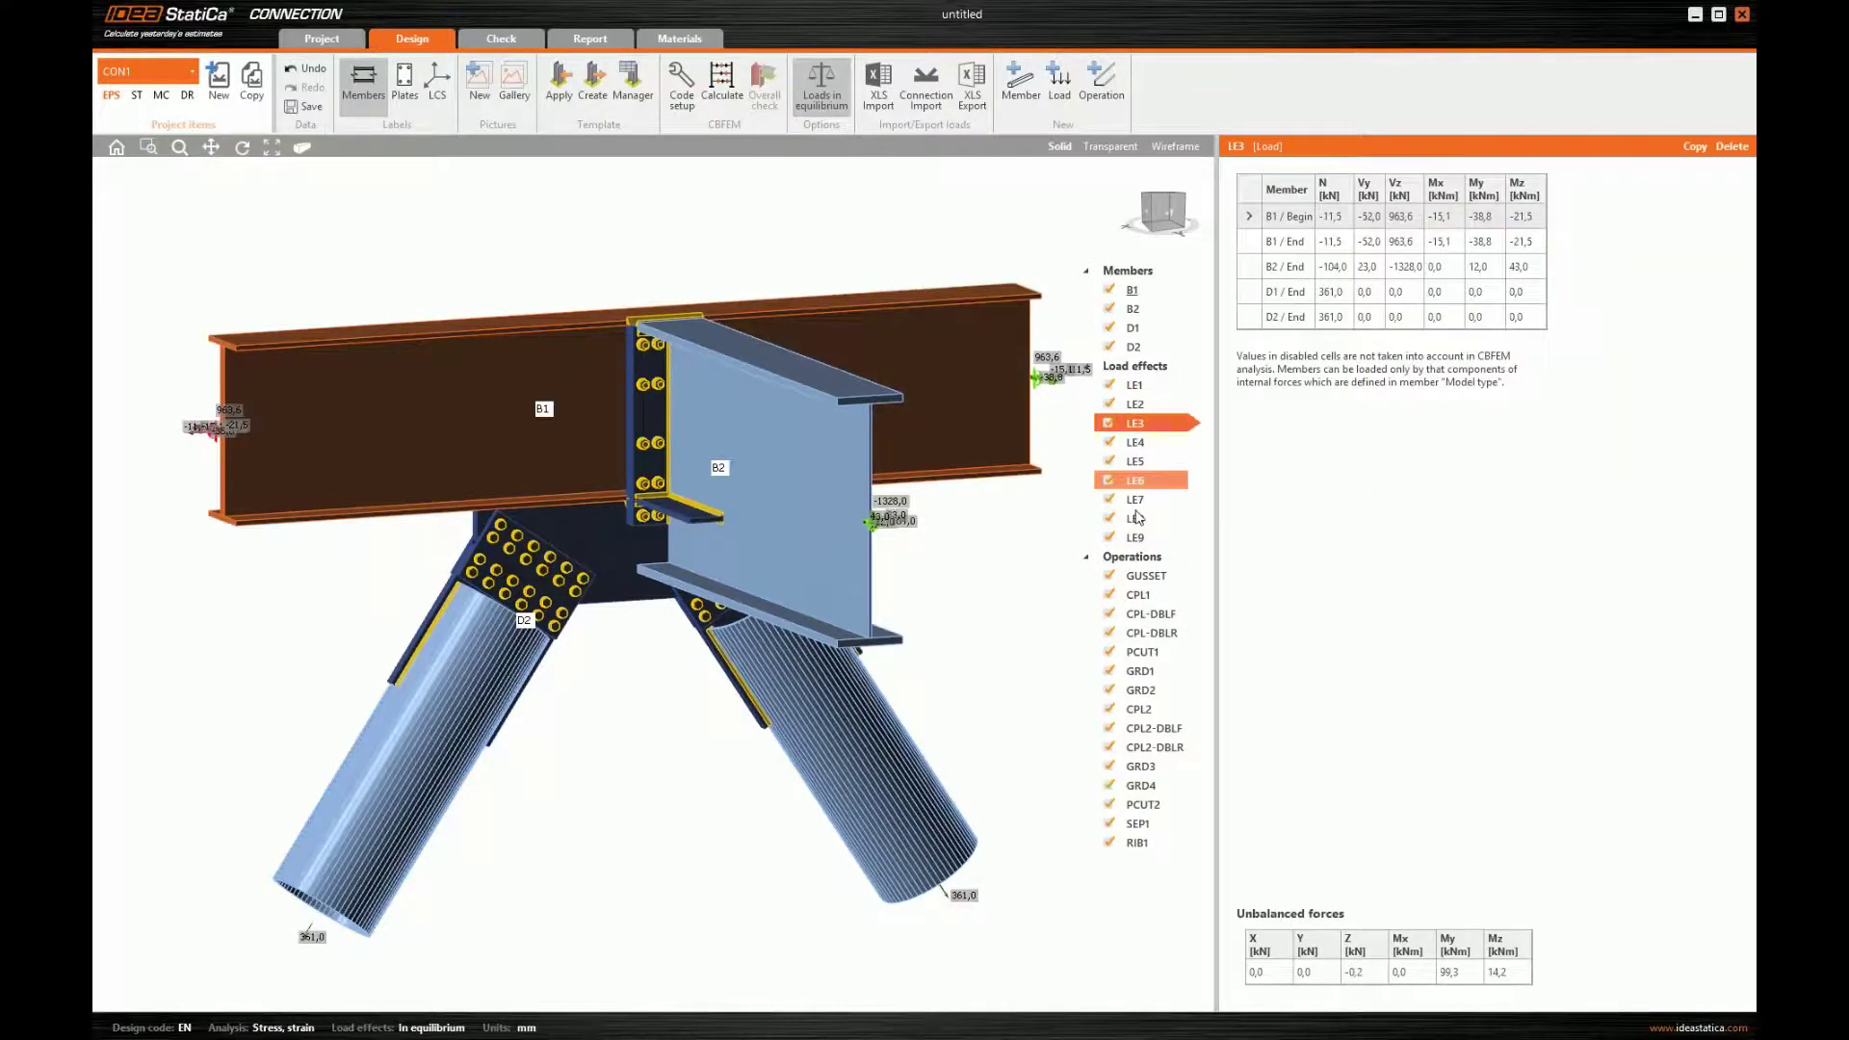
click(1136, 519)
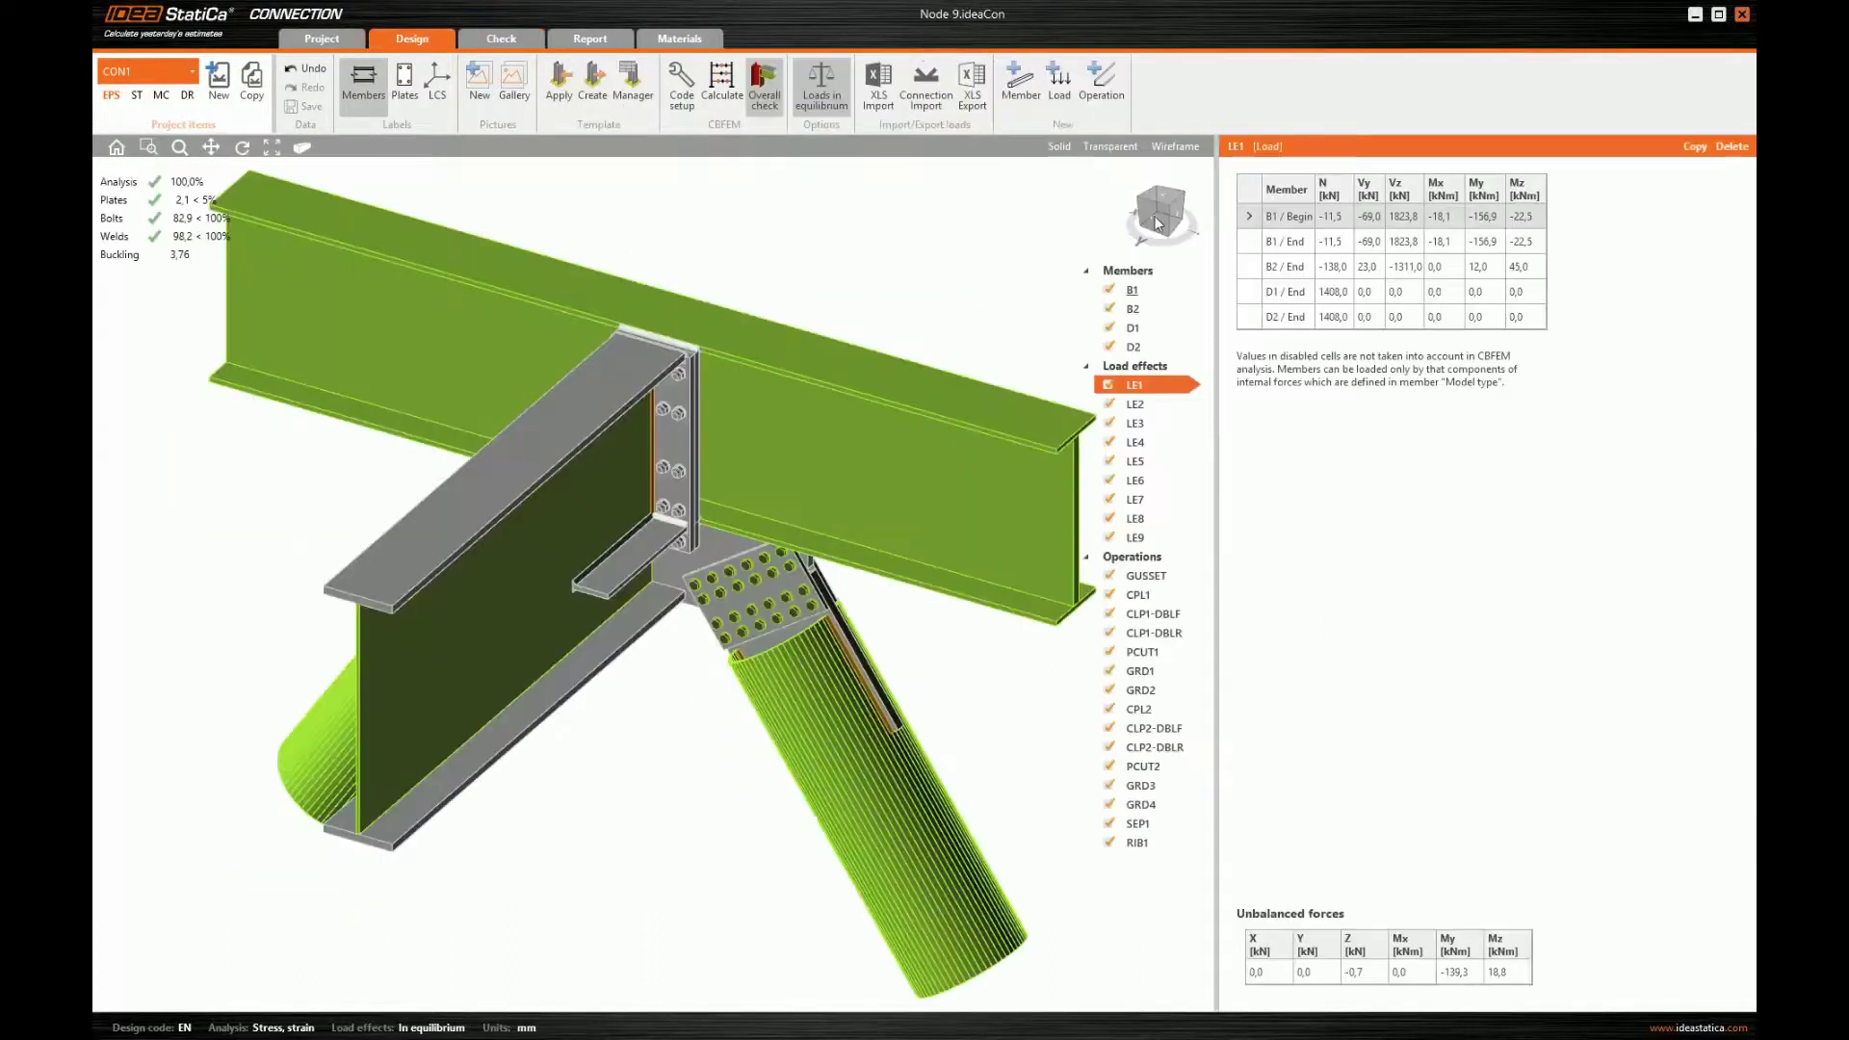
- Examine the overall check display of the calculated joint in Node 9.ideaCon from several angles
click(1176, 227)
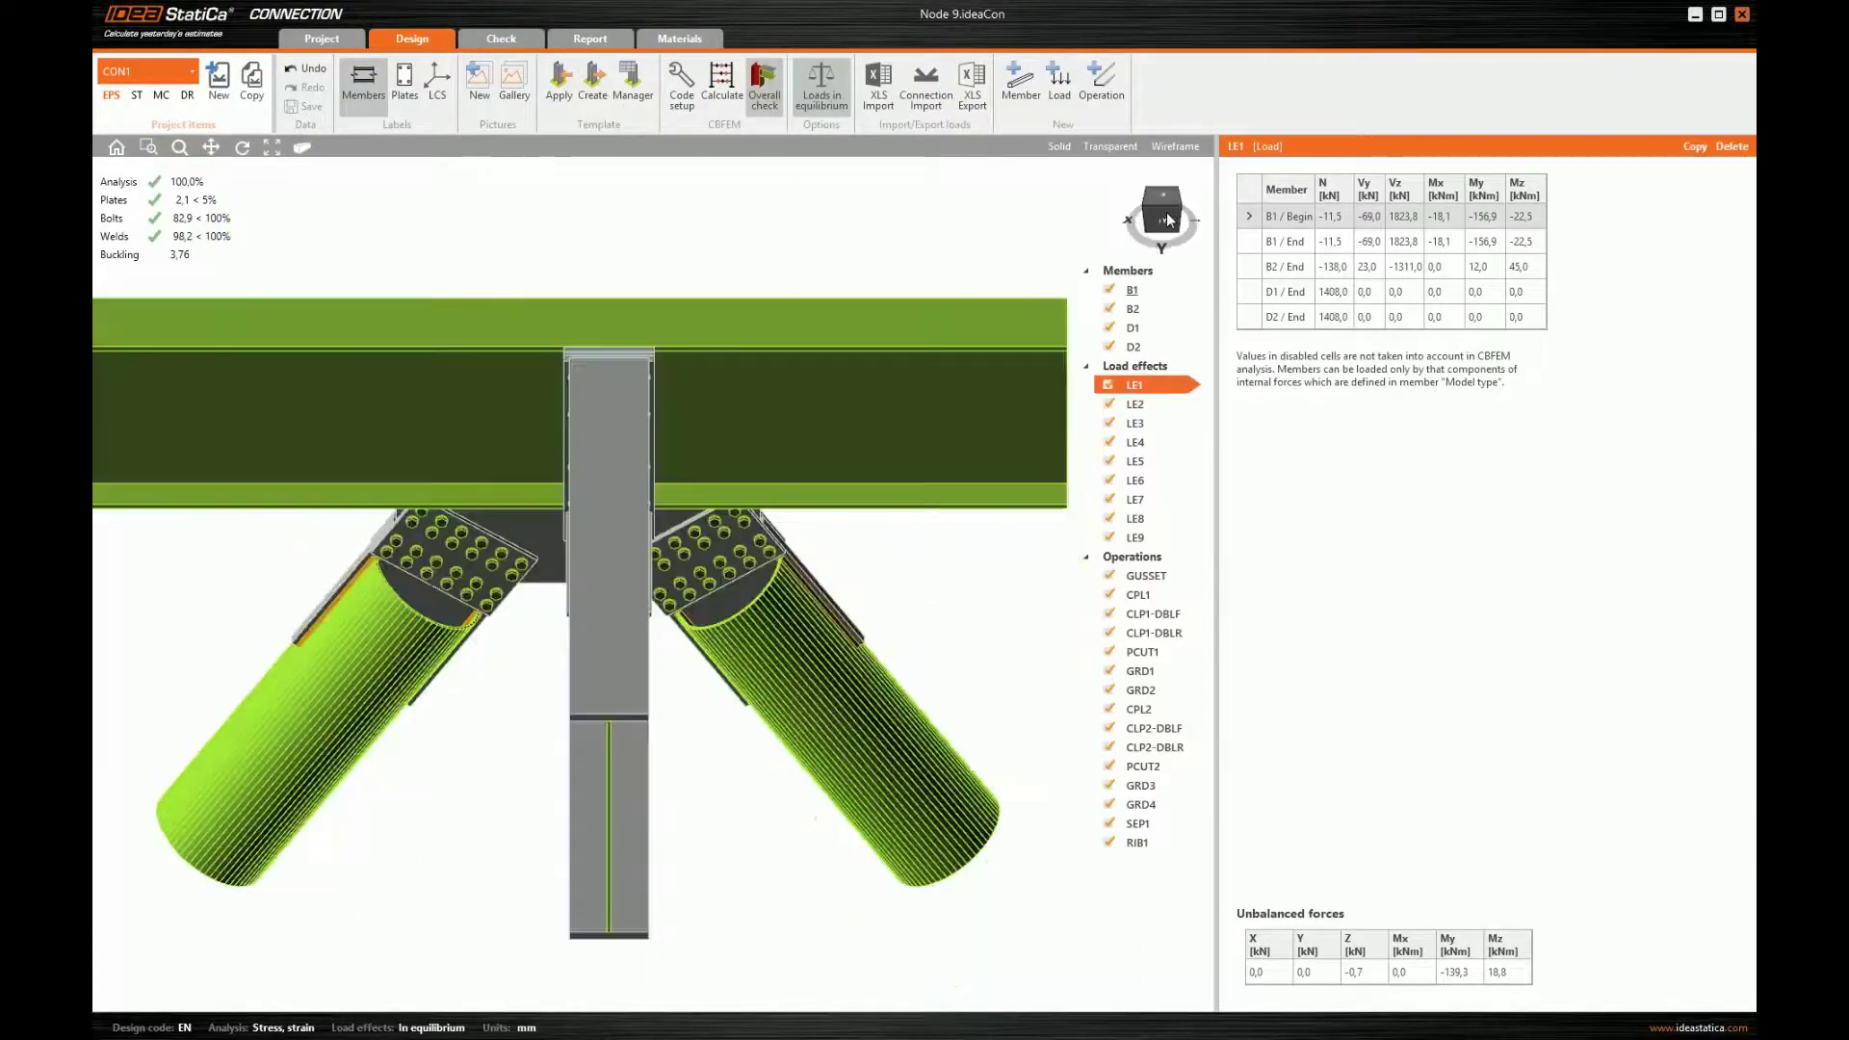
click(1177, 220)
mouse_move(690, 364)
middle_down()
mouse_move(726, 351)
mouse_move(719, 375)
middle_up()
scroll(728, 350, down, 2)
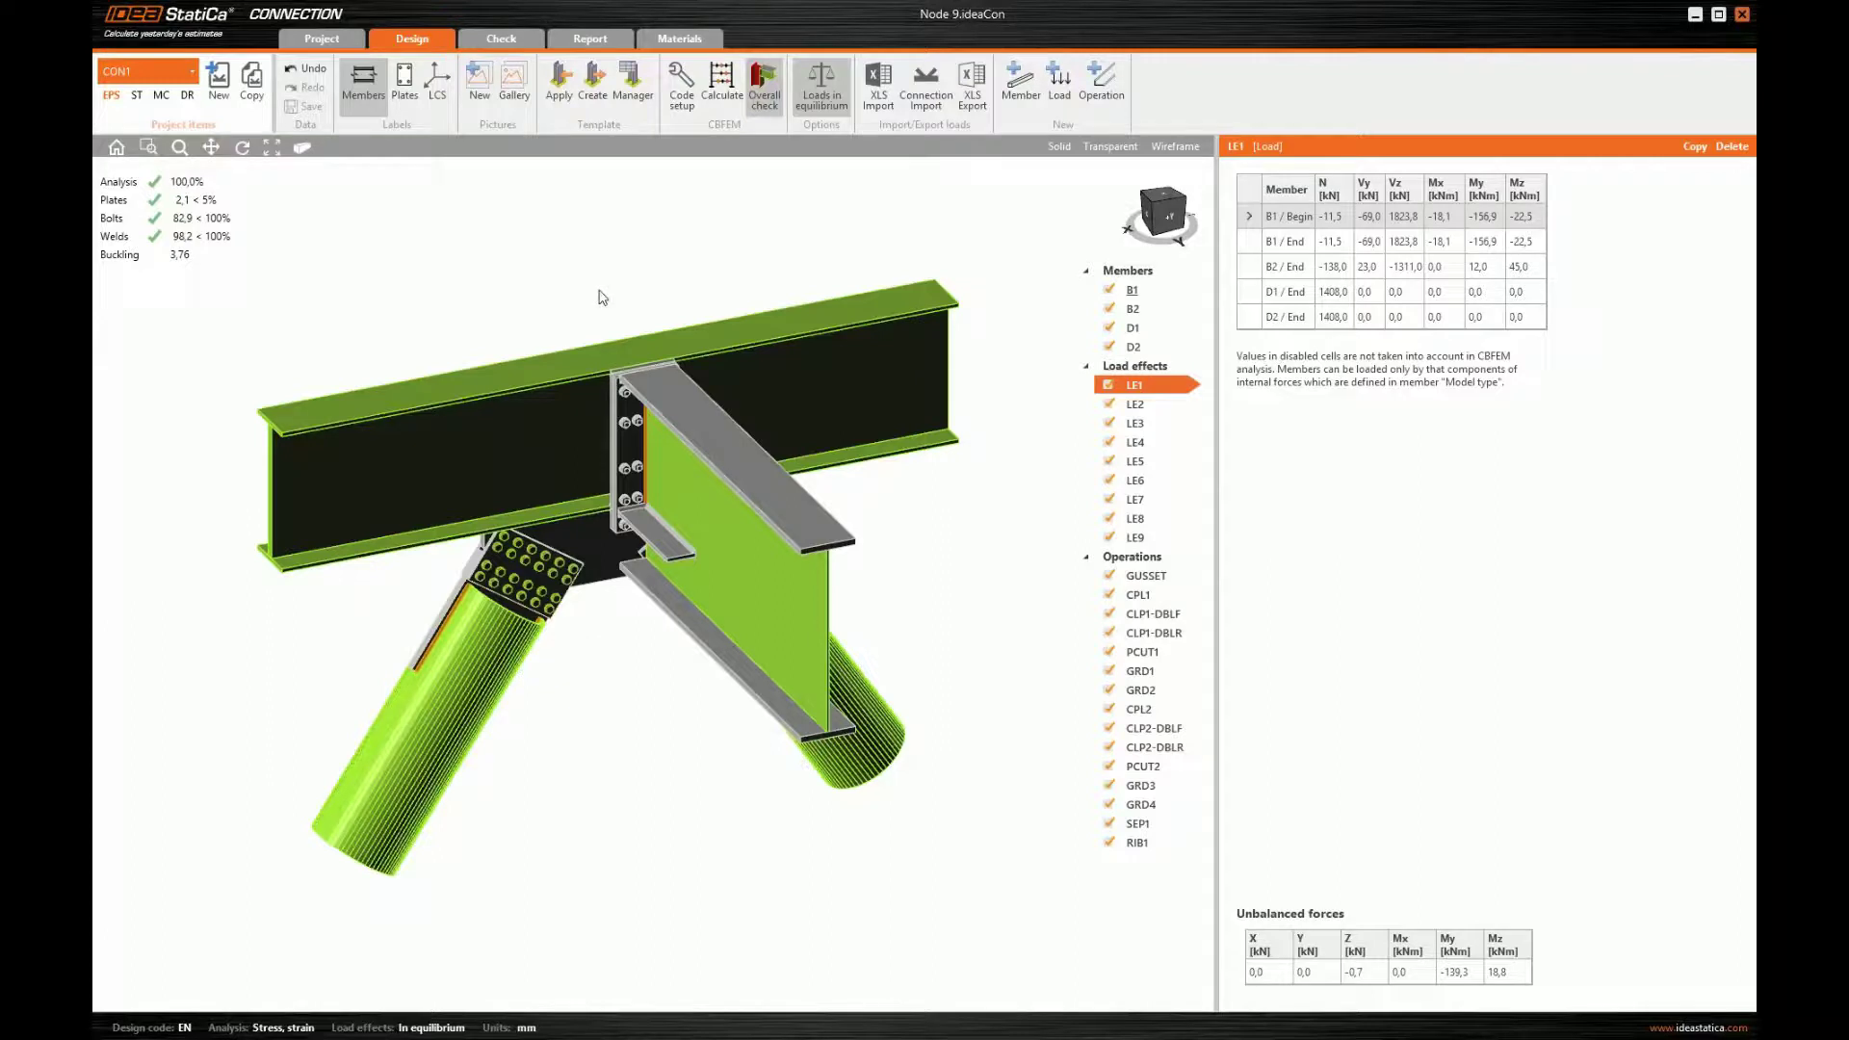
click(1170, 220)
drag(1170, 221, 1187, 220)
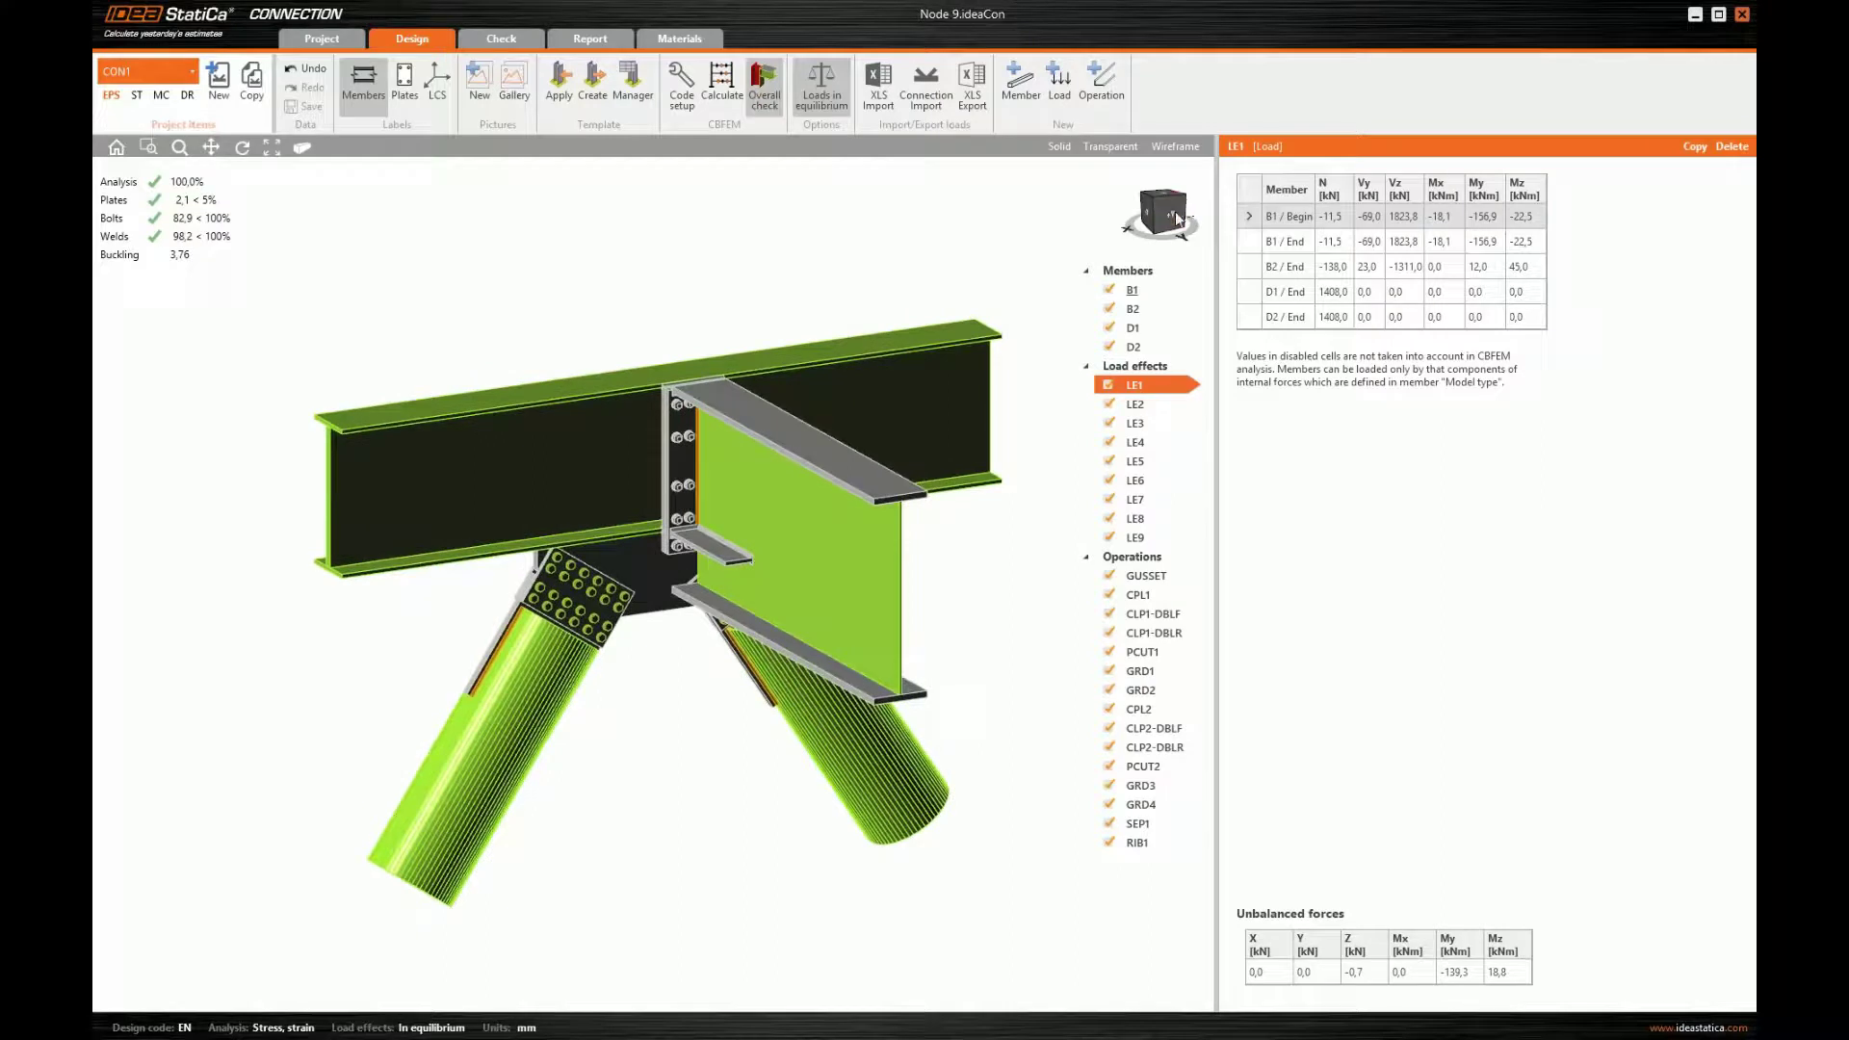
click(1139, 213)
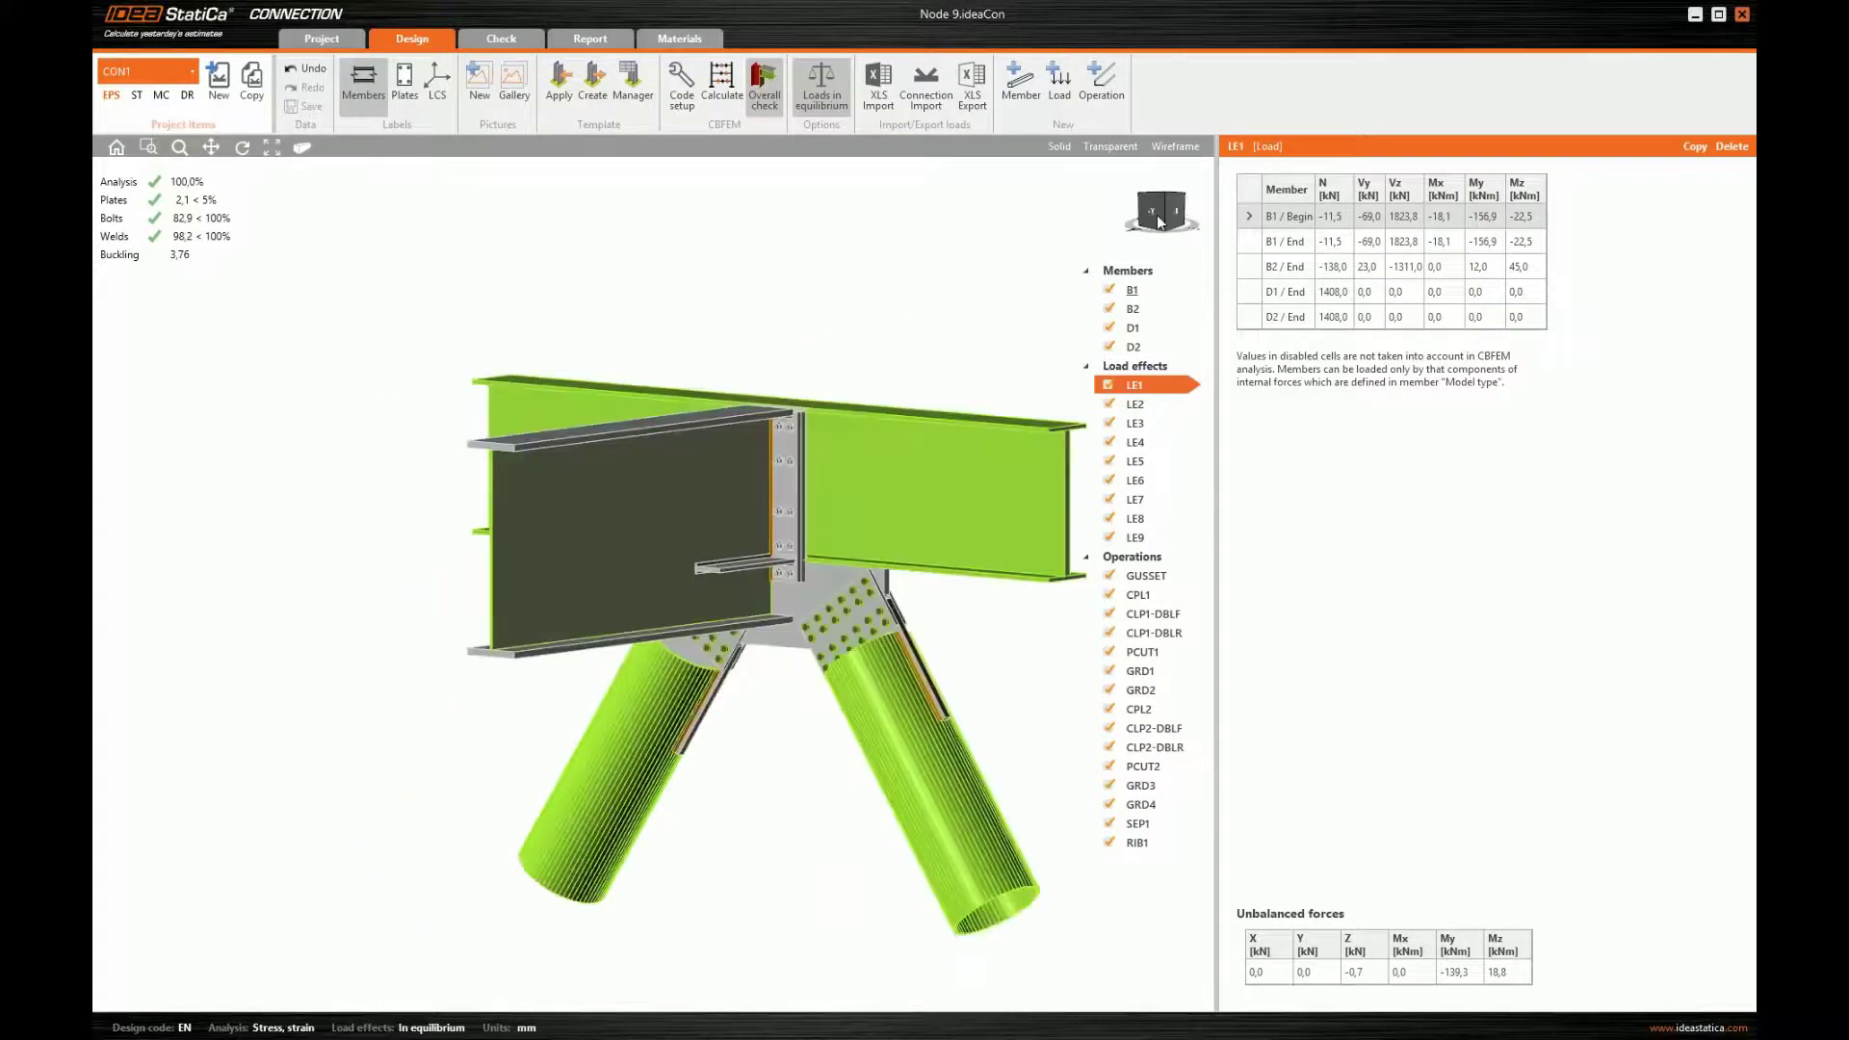
click(1186, 220)
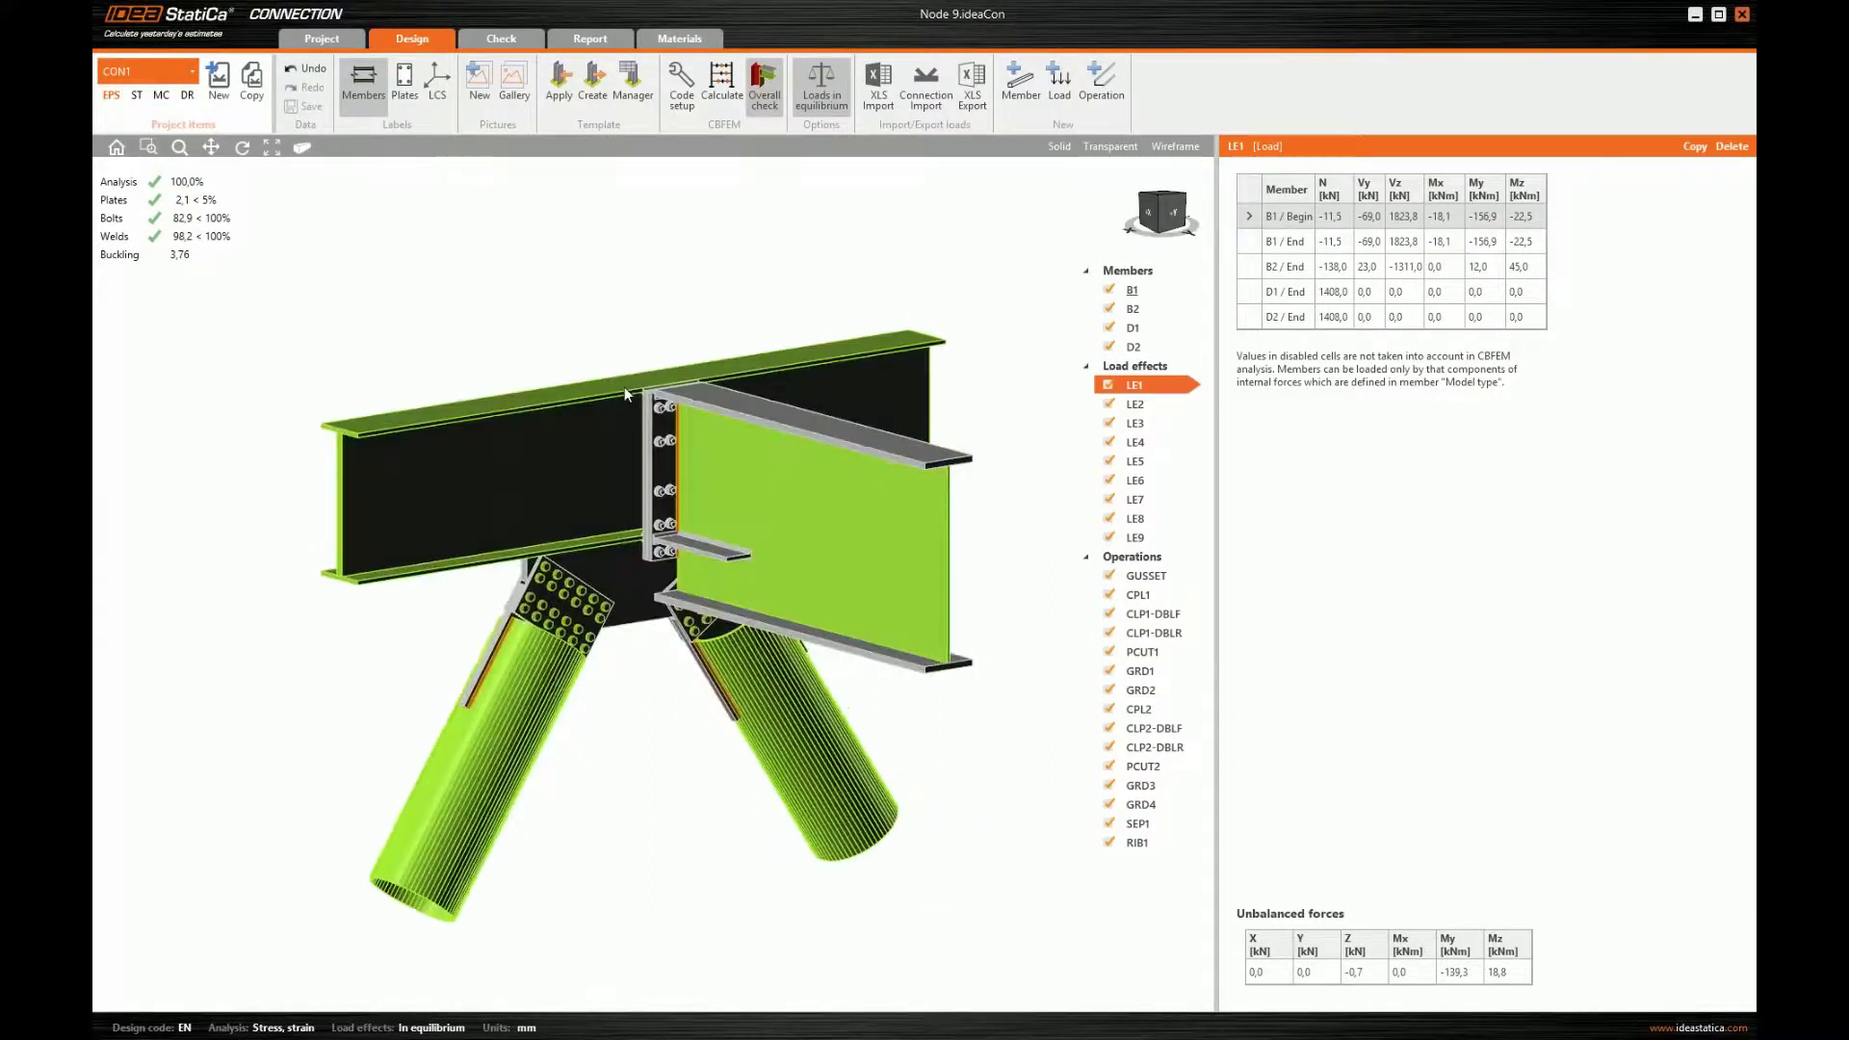
scroll(619, 496, up, 2)
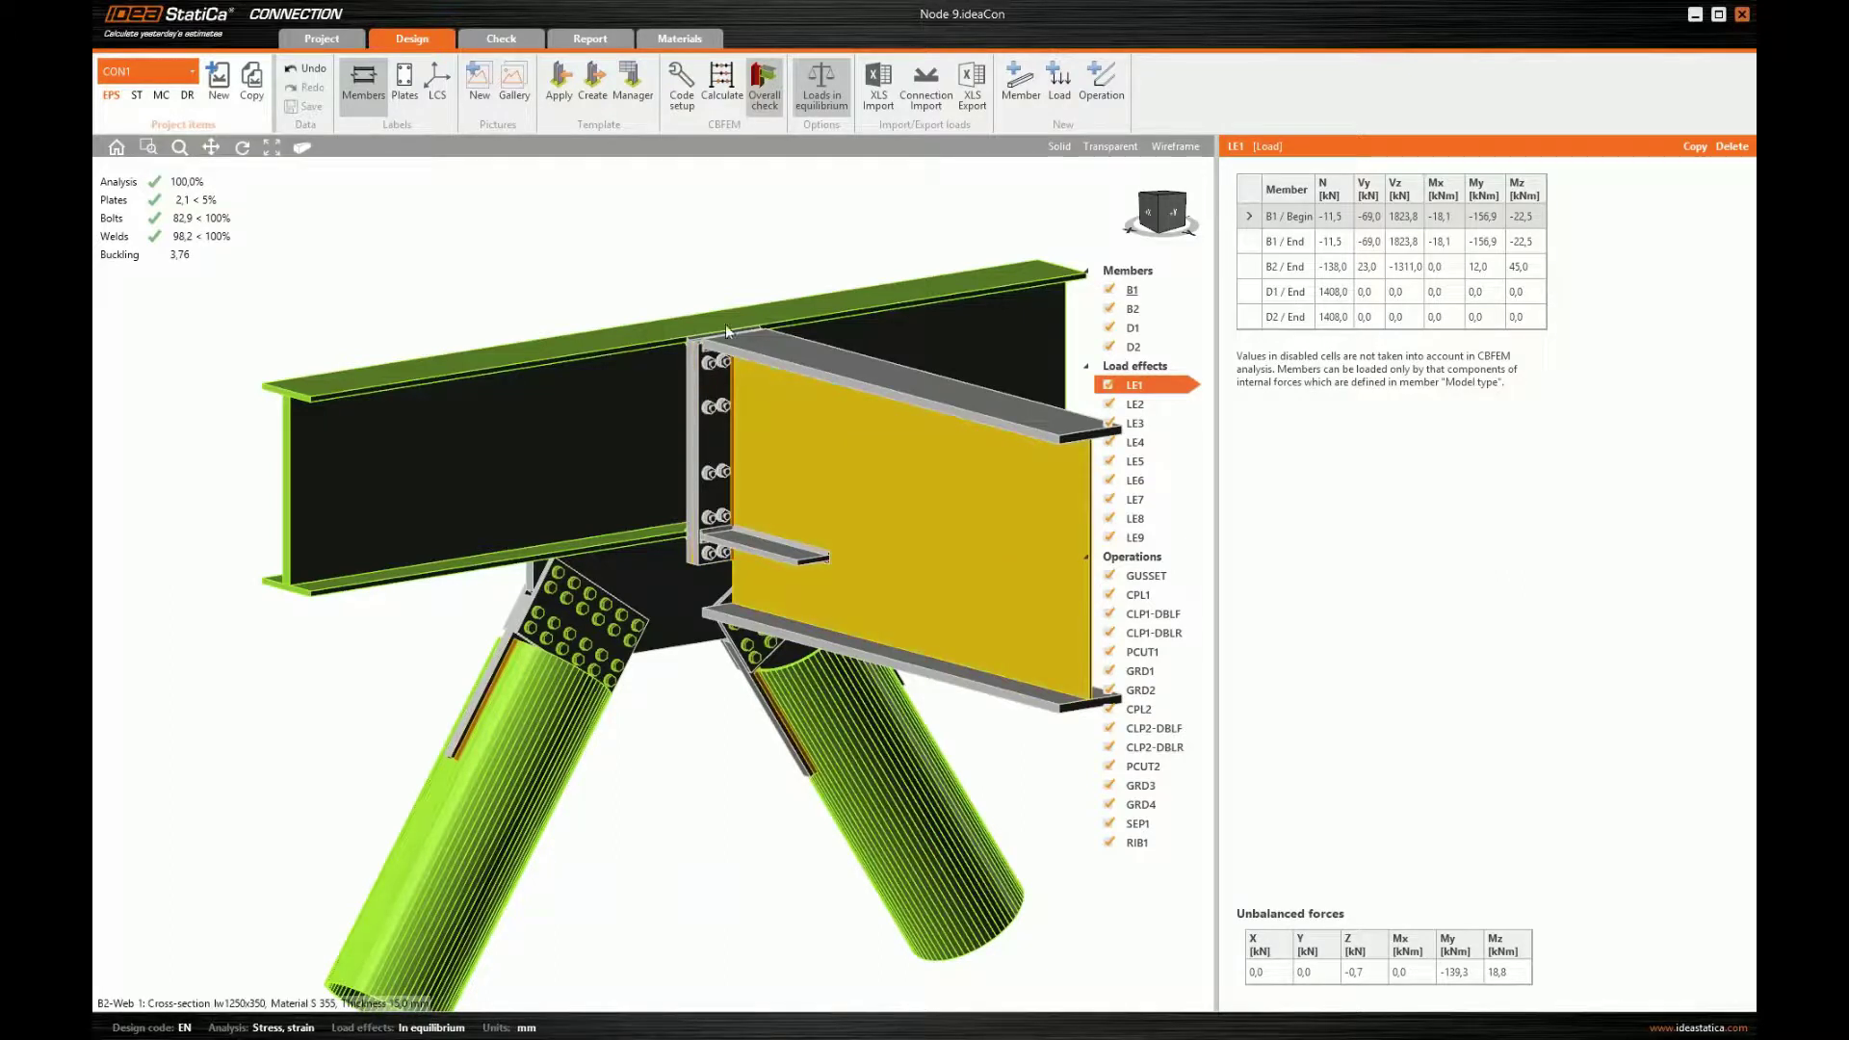
middle_drag(768, 369, 725, 326)
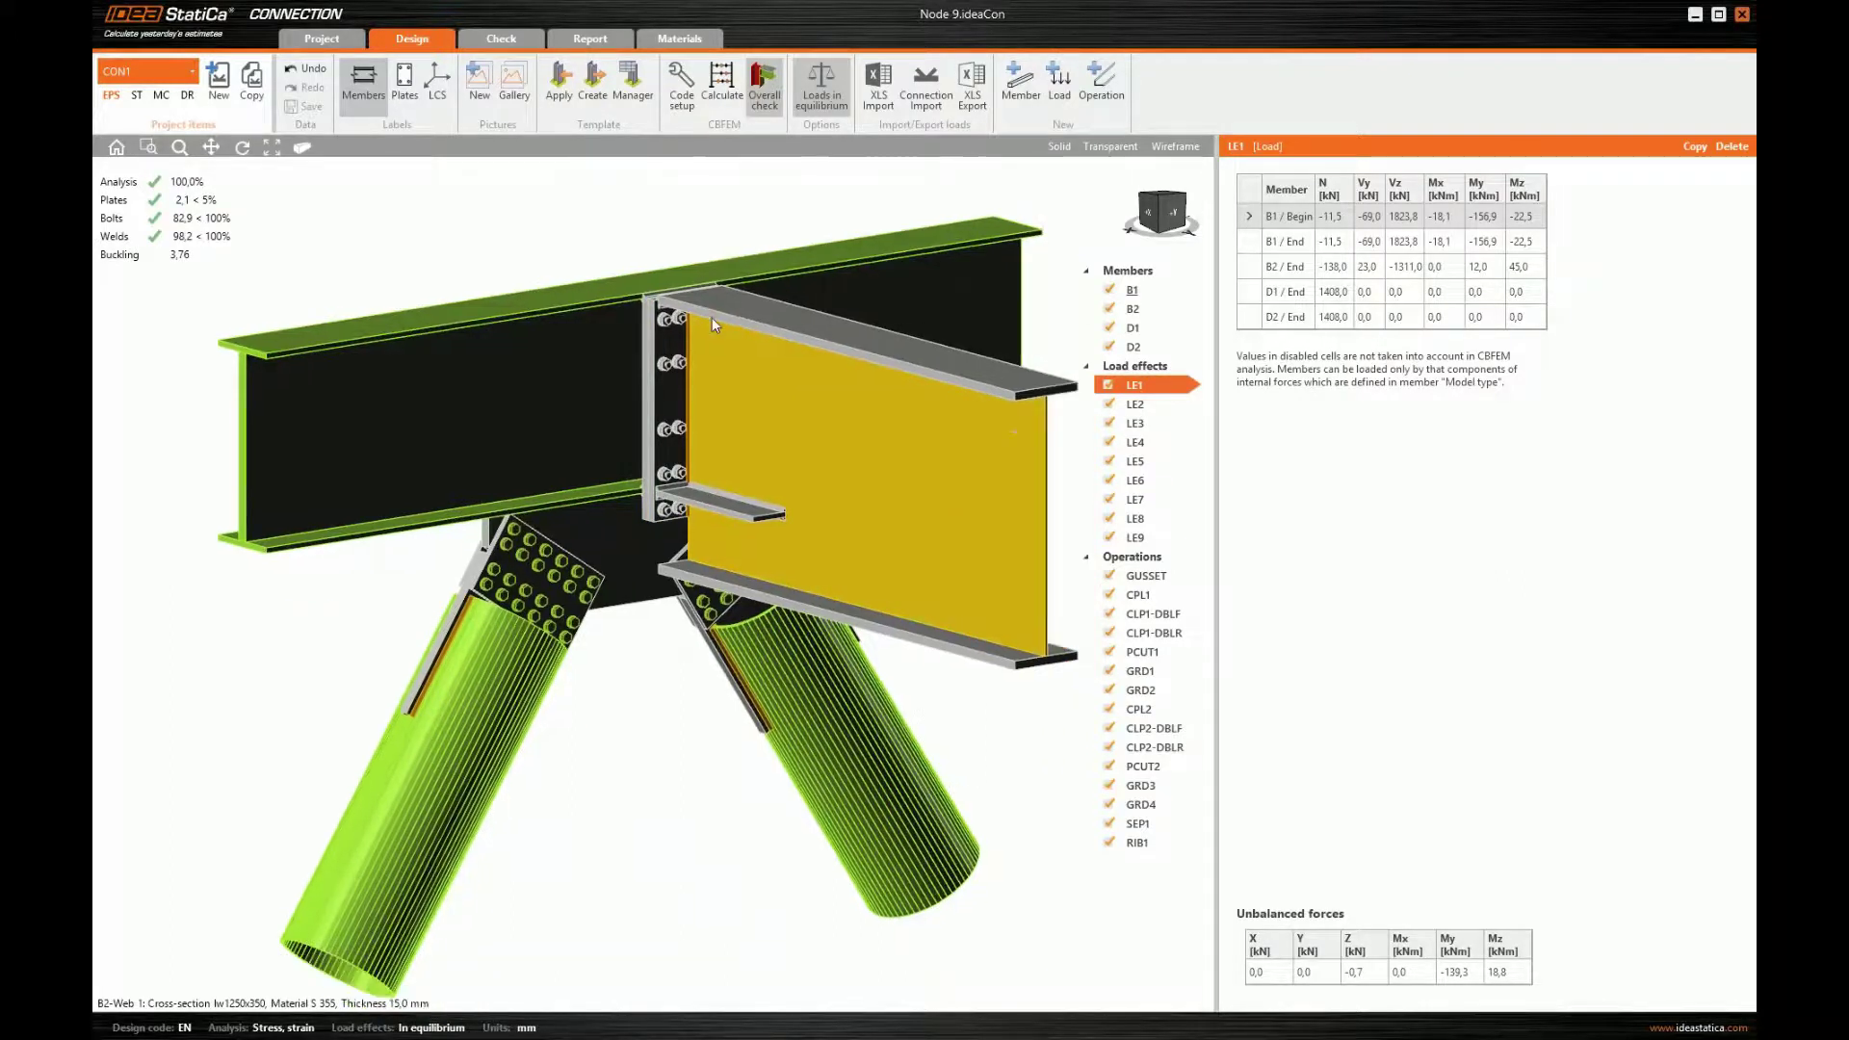
- Review the plate check of B1's web and display the joint's equivalent stress followed by its plastic strain
click(515, 42)
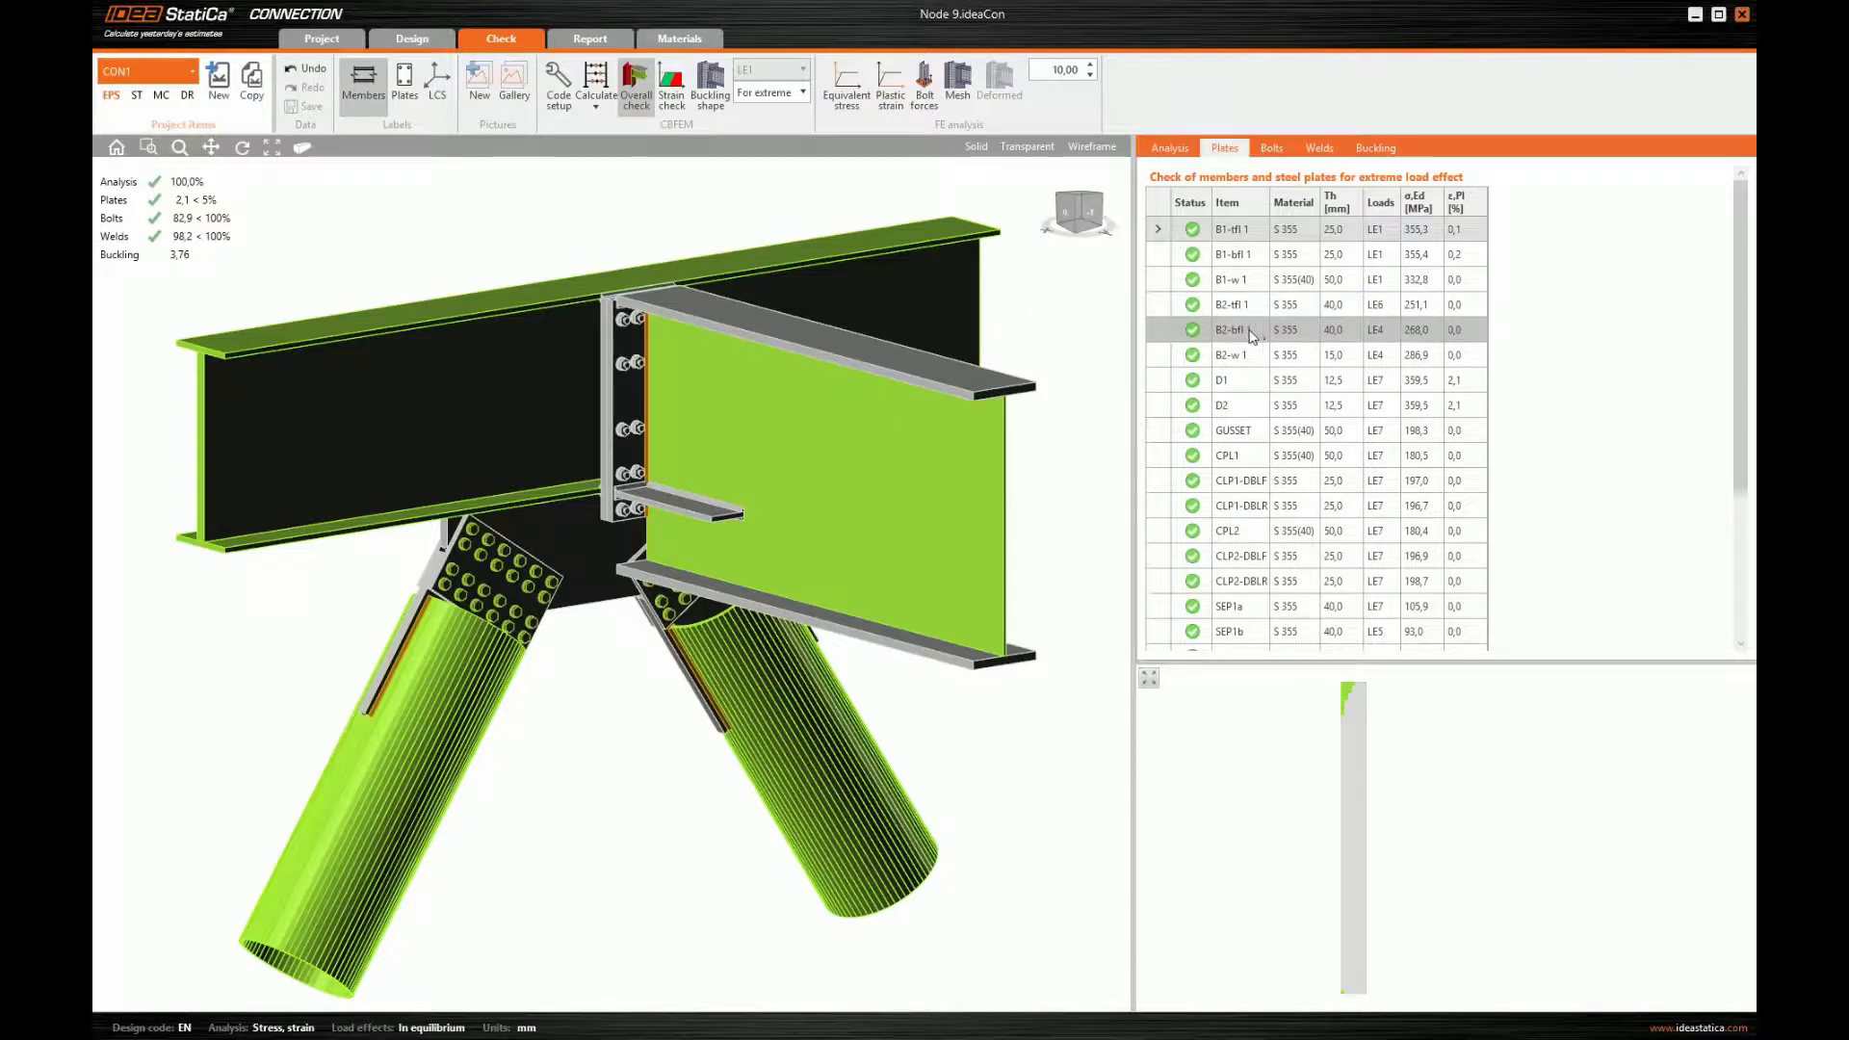
click(1223, 281)
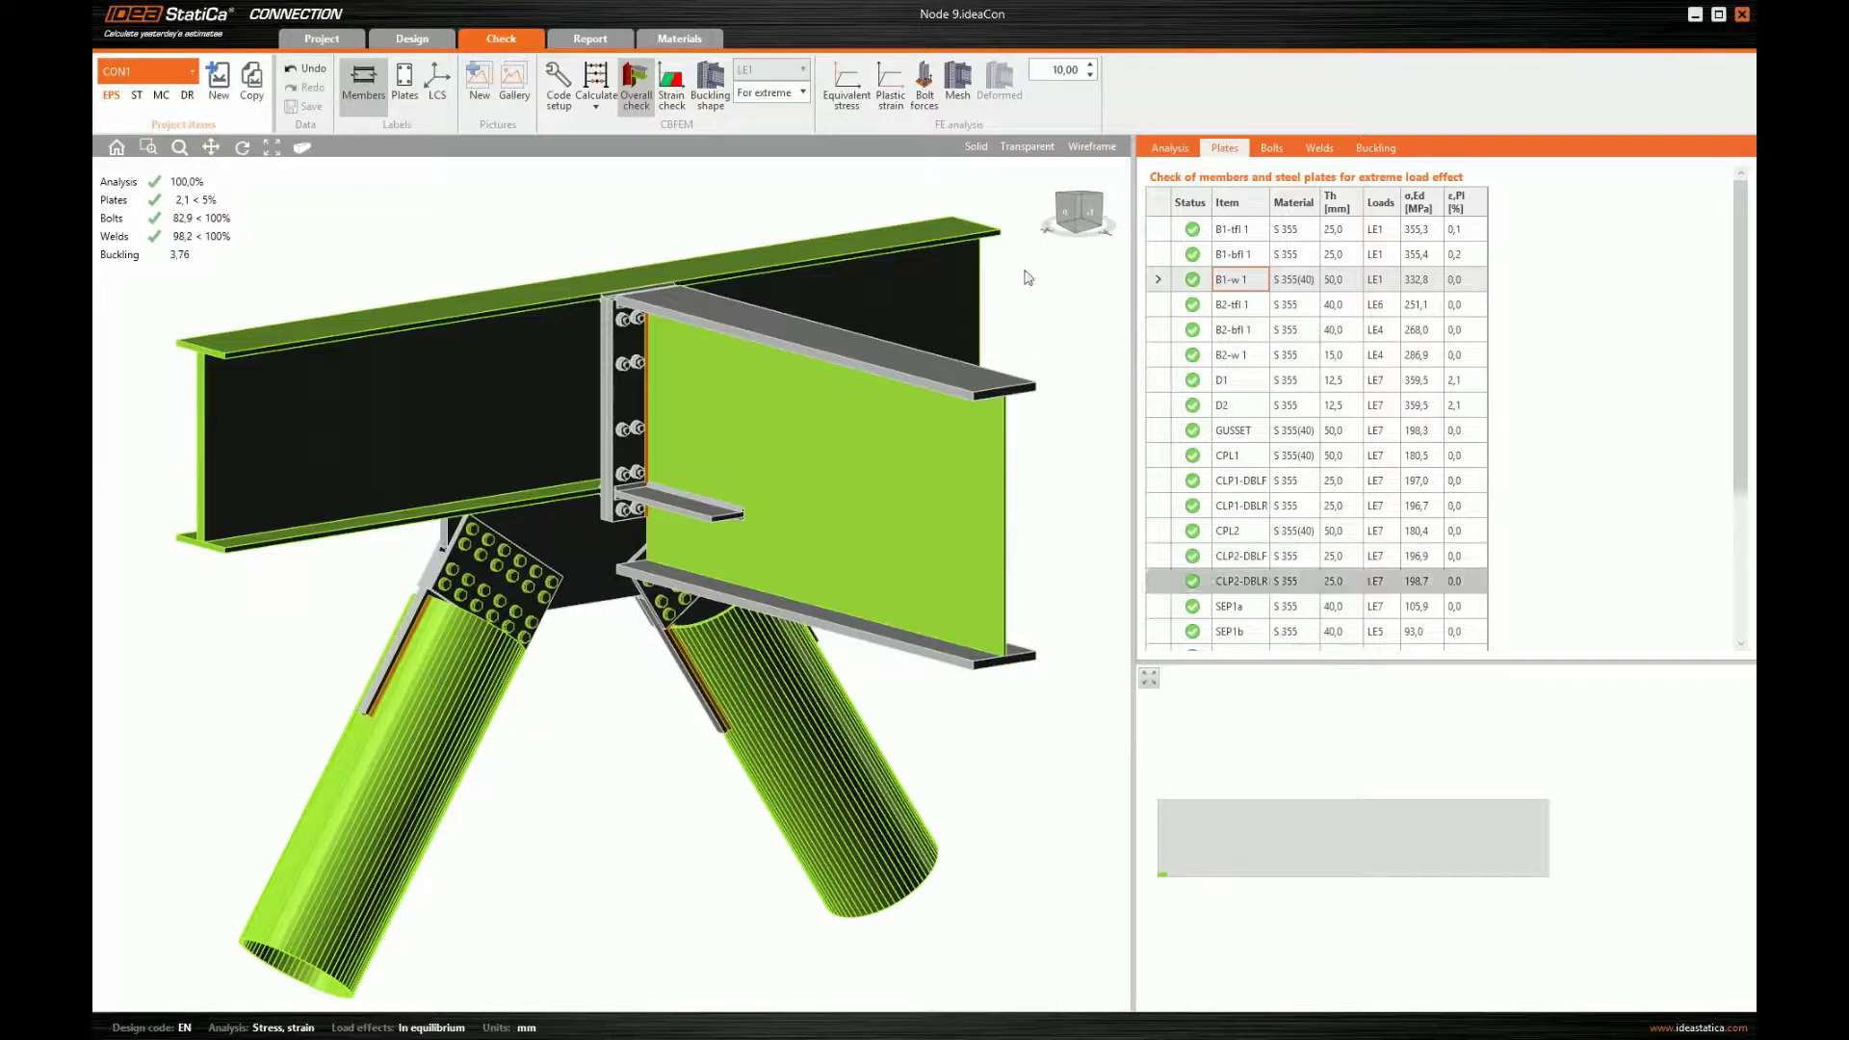
click(847, 96)
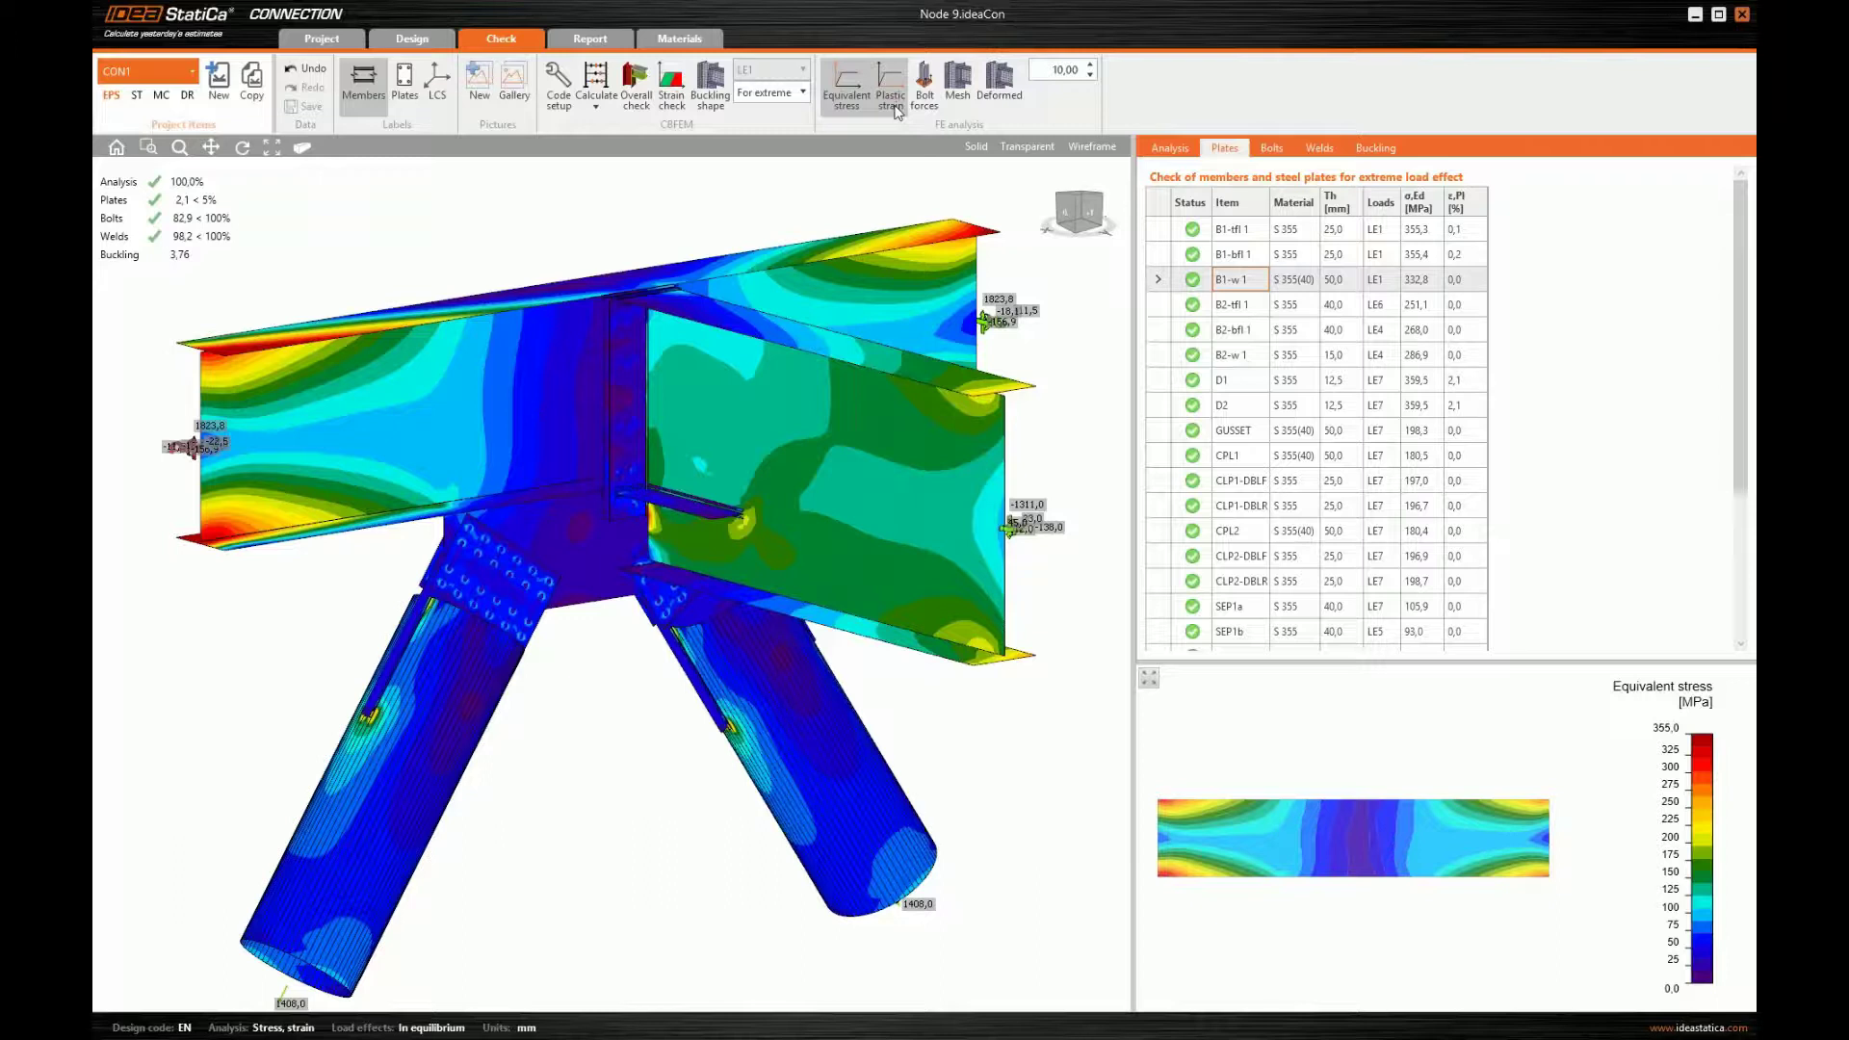
click(894, 108)
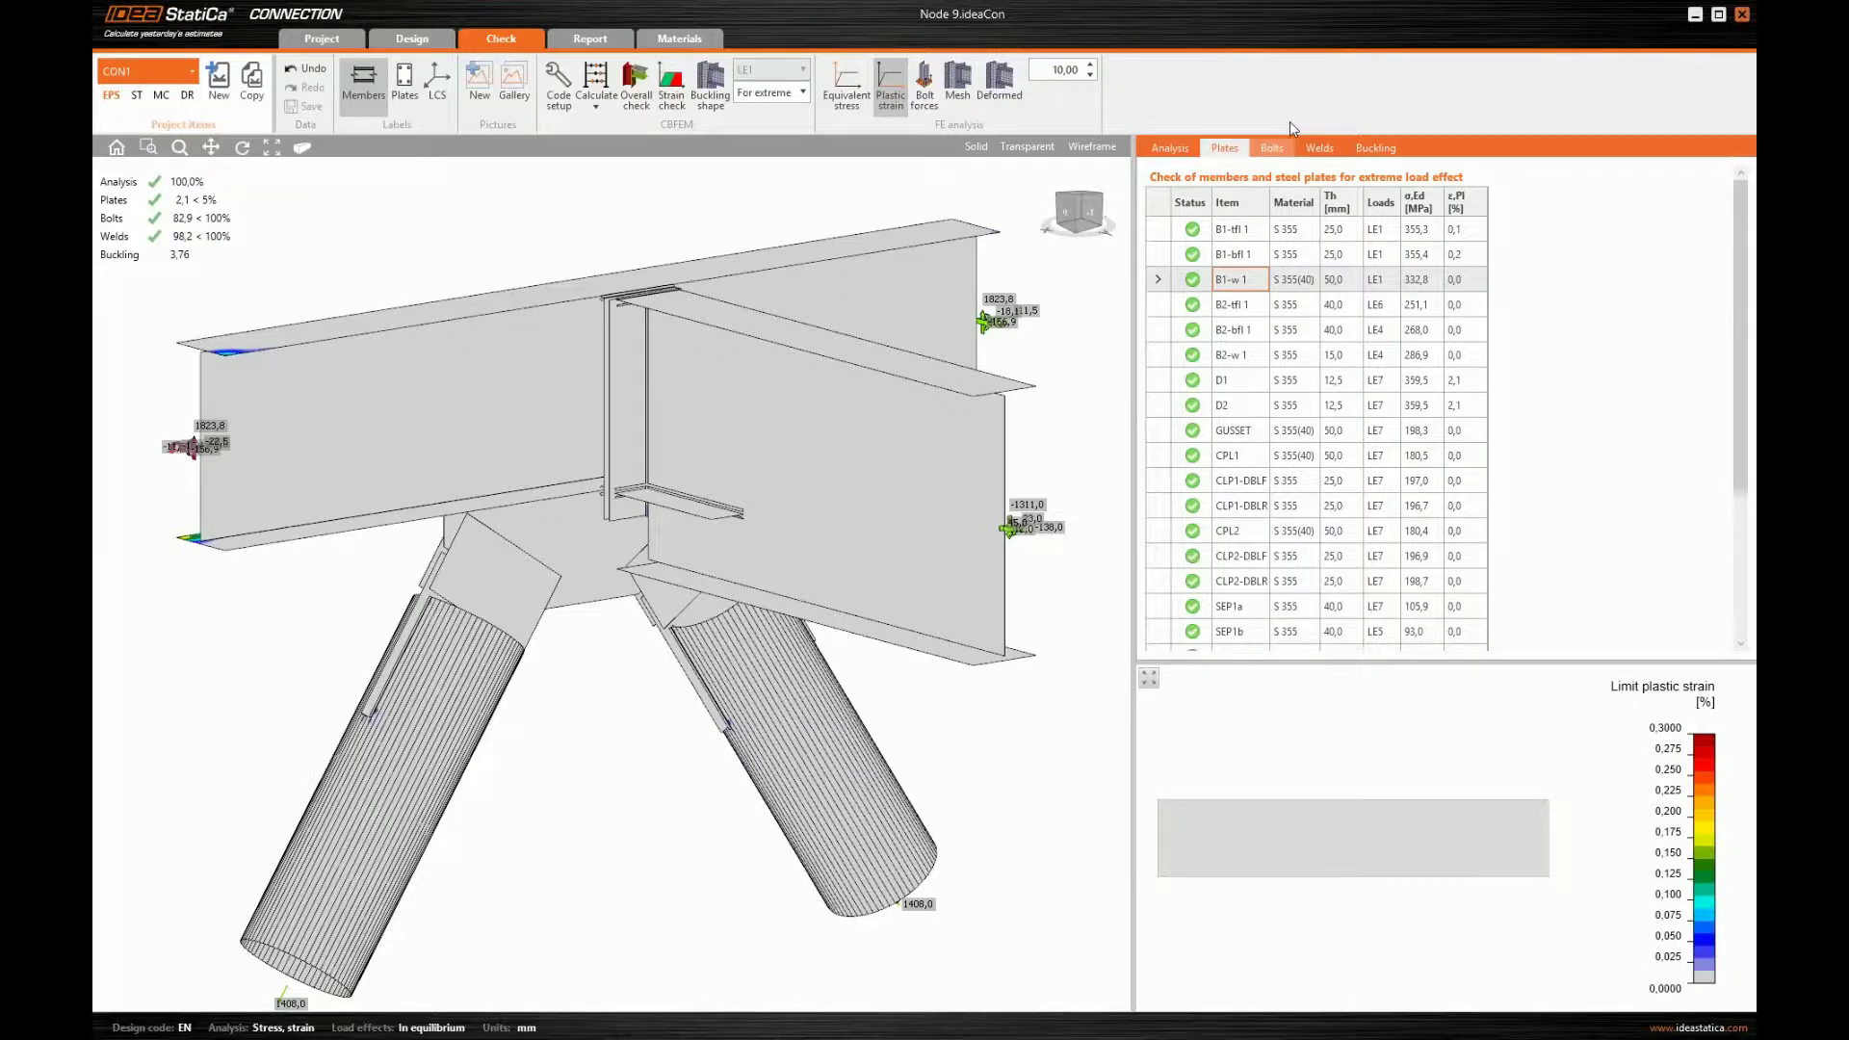
- Review the detailed bolt check formulas of bolt B5 and the check details of CPL1's weld on edge D1-arc 17
click(1273, 147)
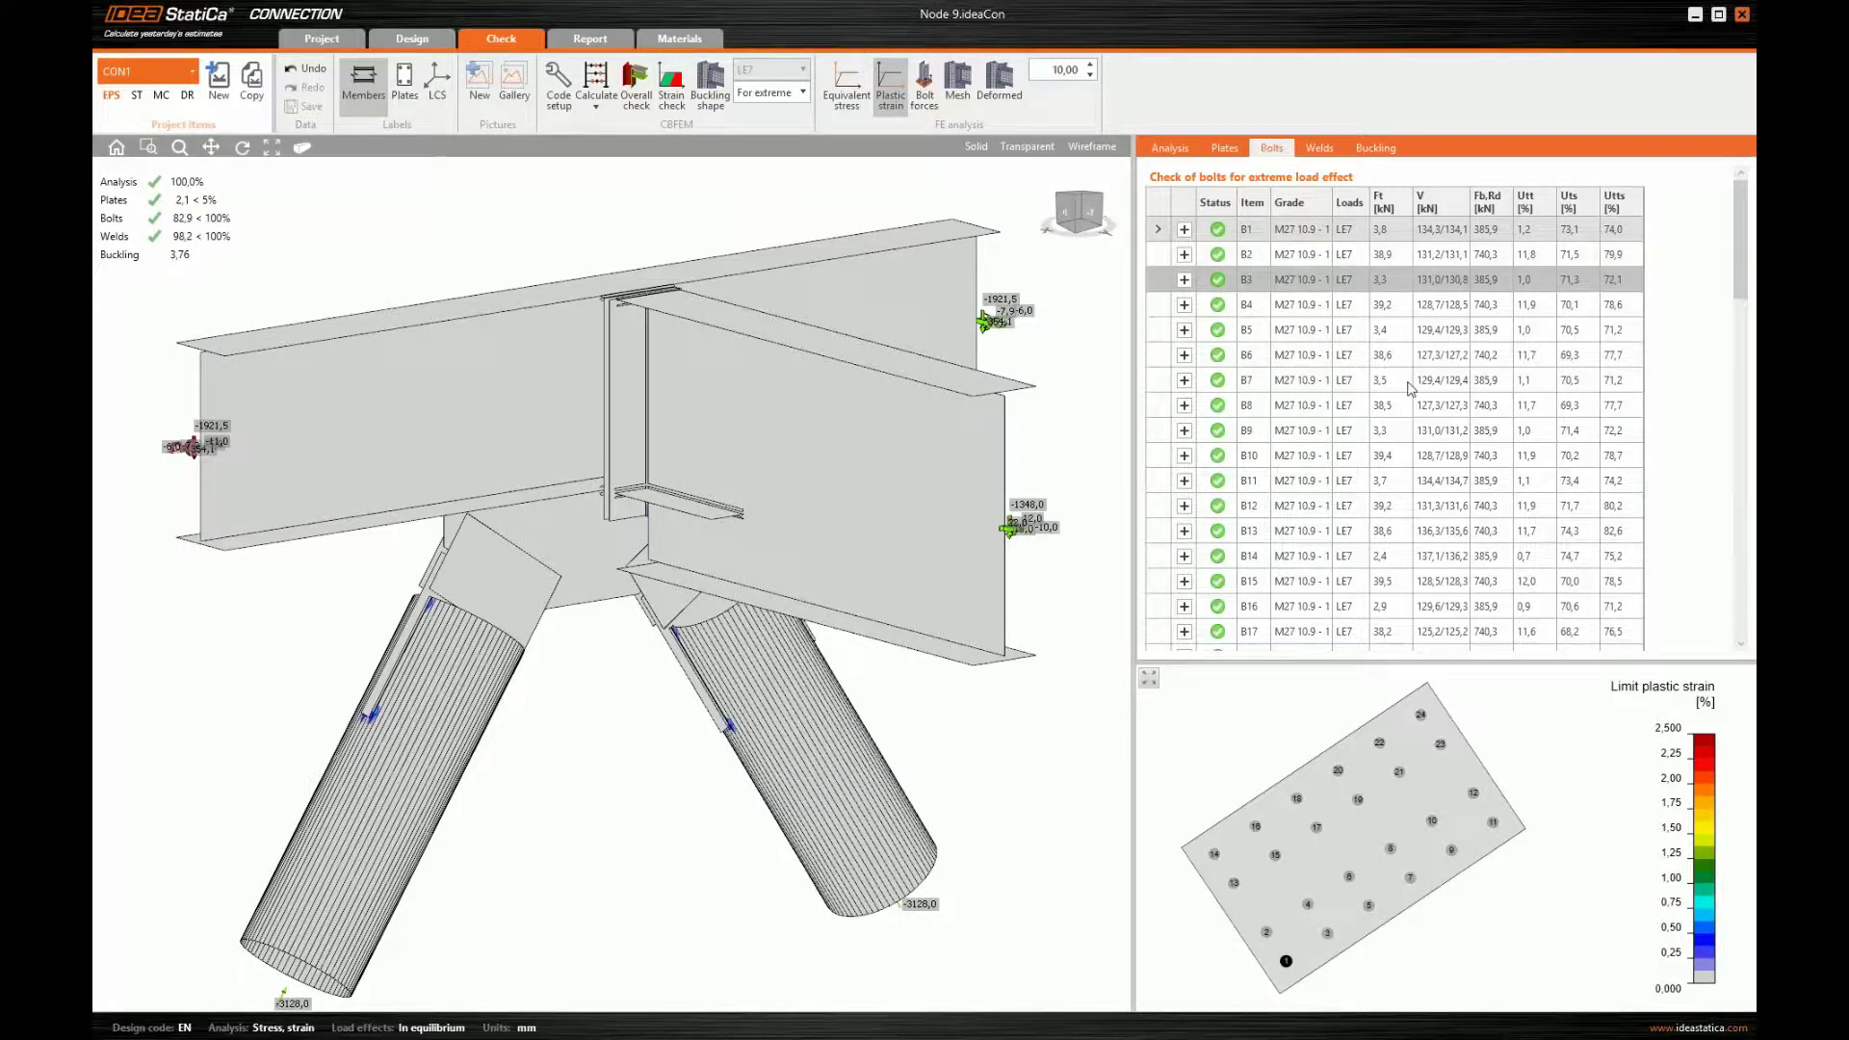
click(1344, 334)
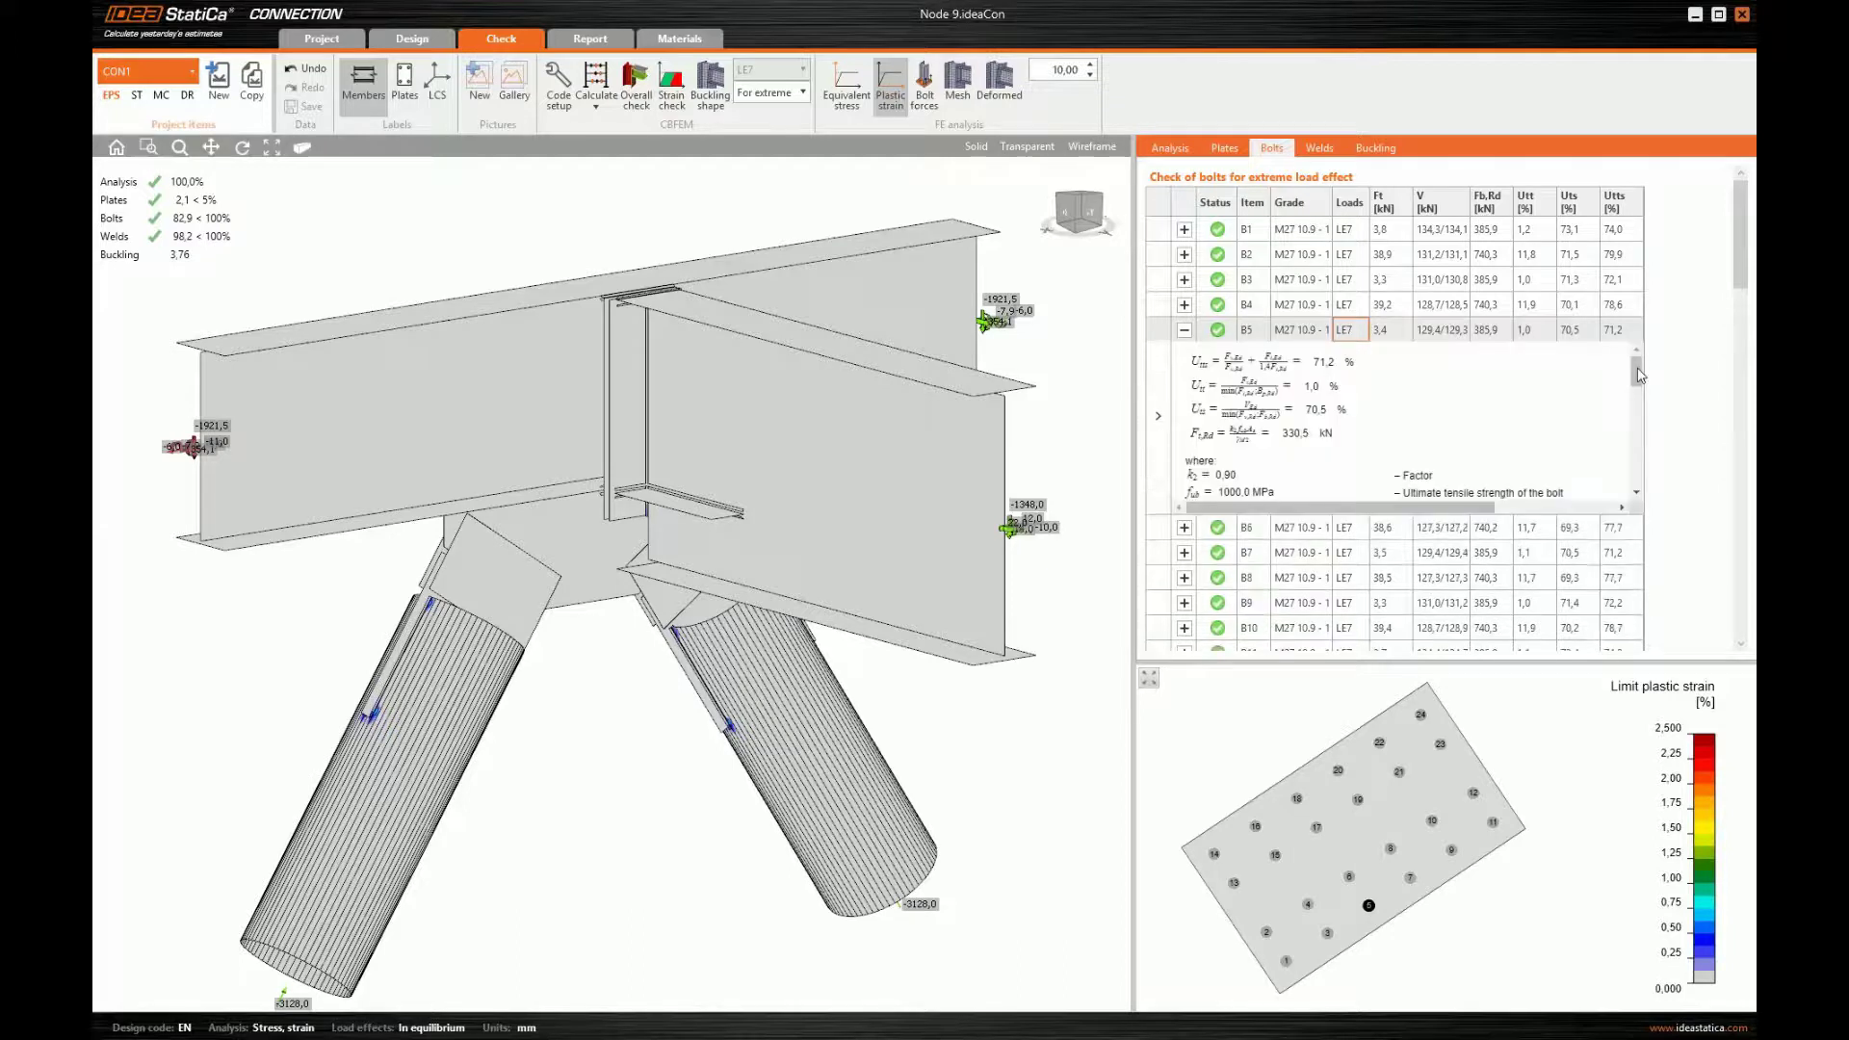
scroll(1639, 395, down, 3)
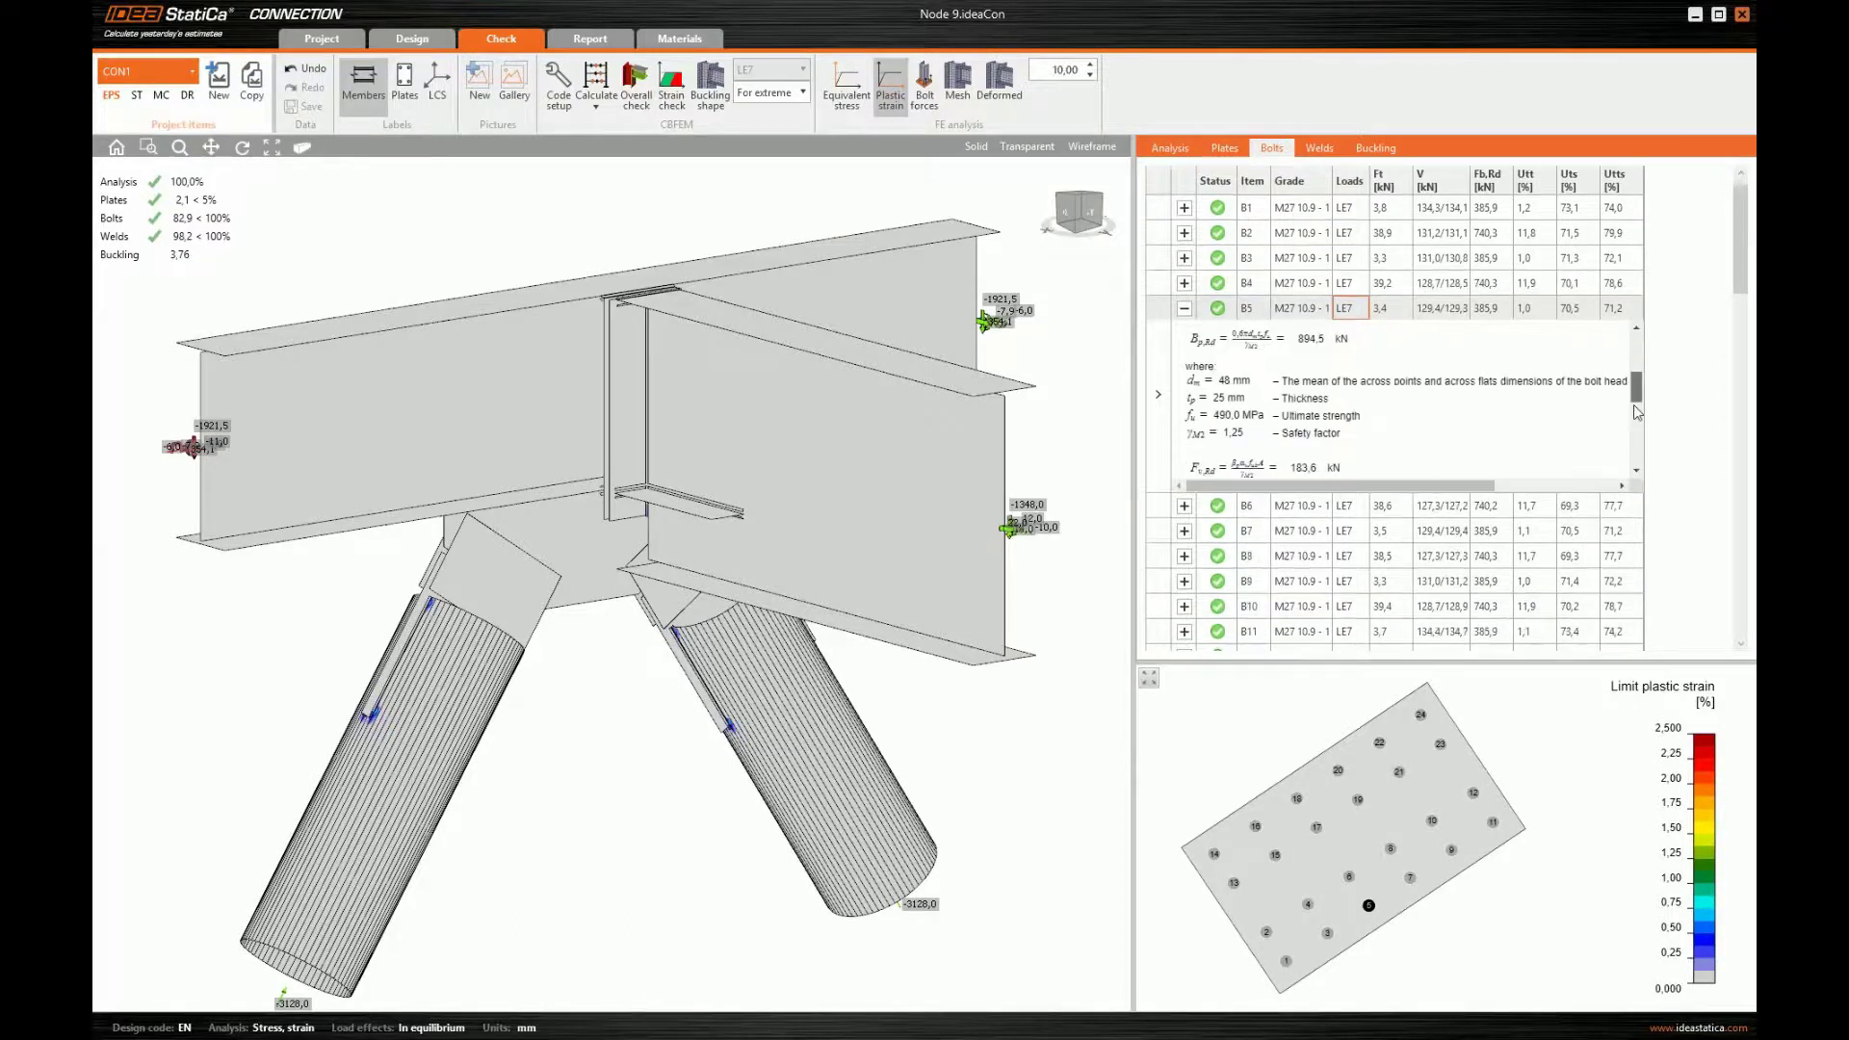
scroll(1627, 419, down, 3)
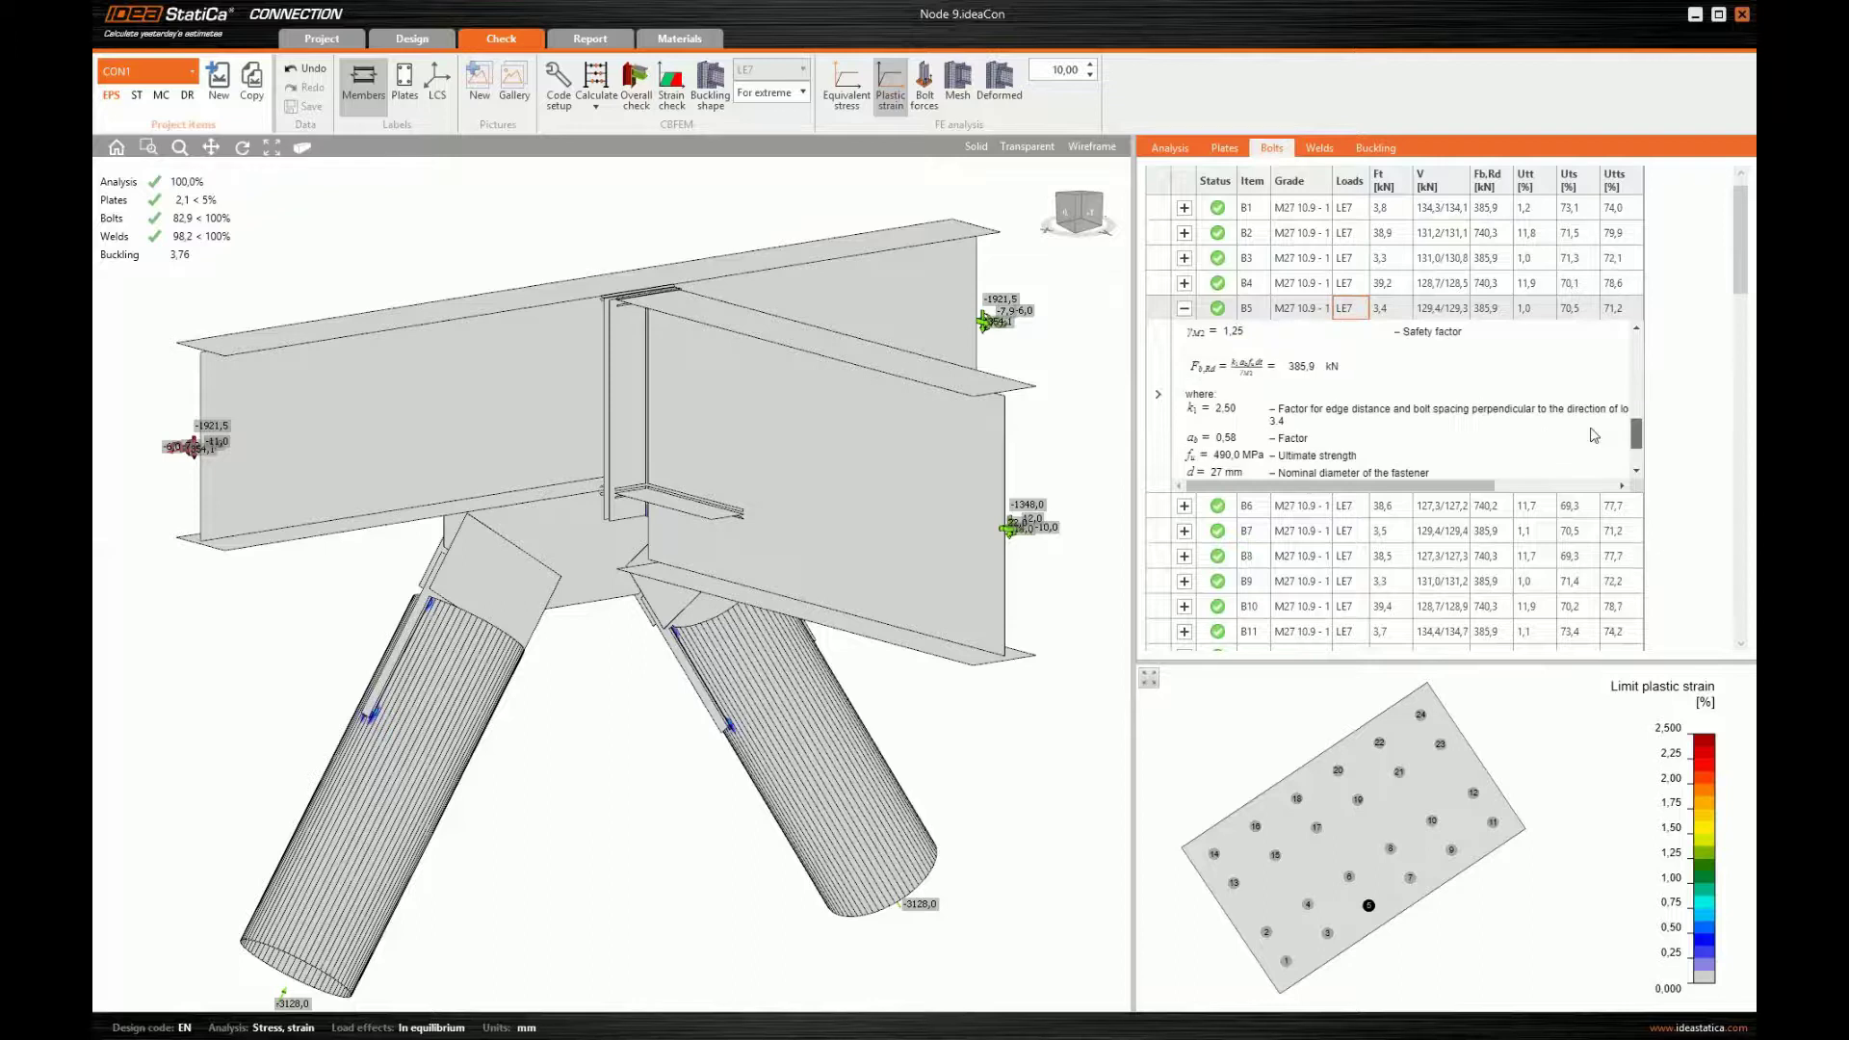
drag(1594, 435, 1589, 438)
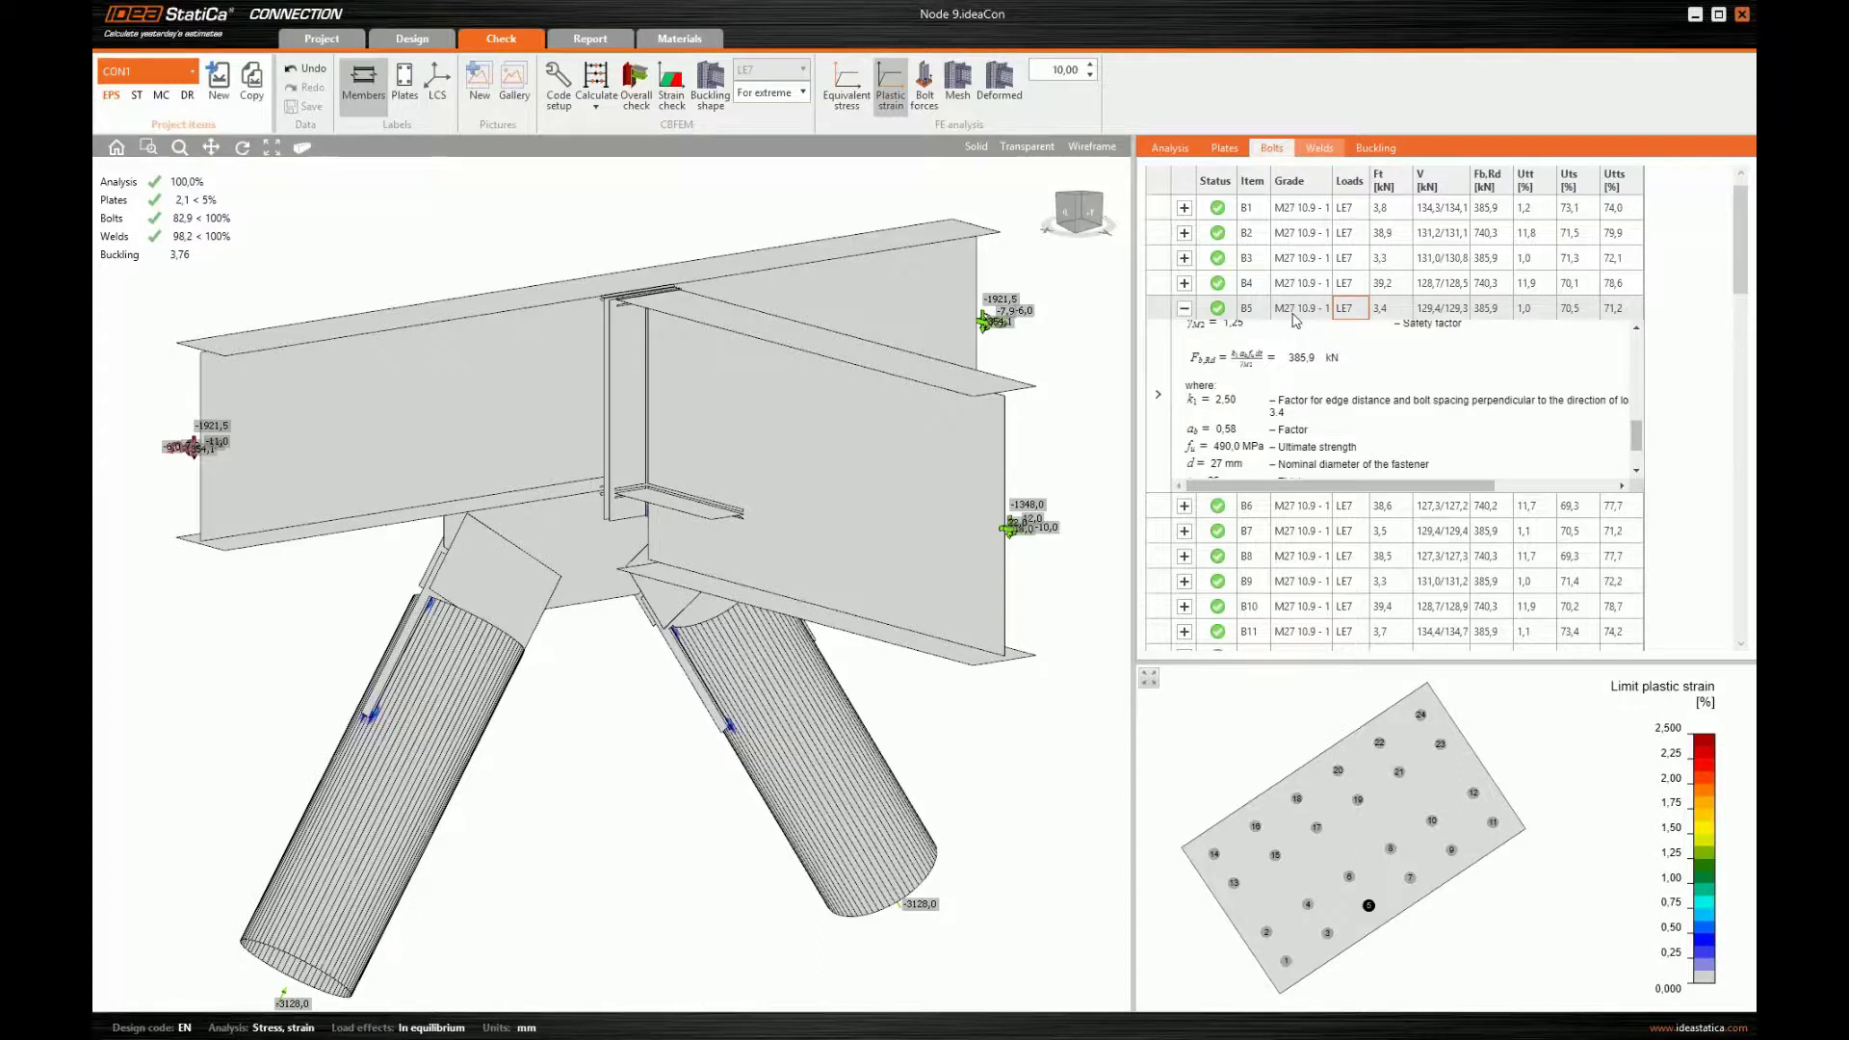
click(1320, 148)
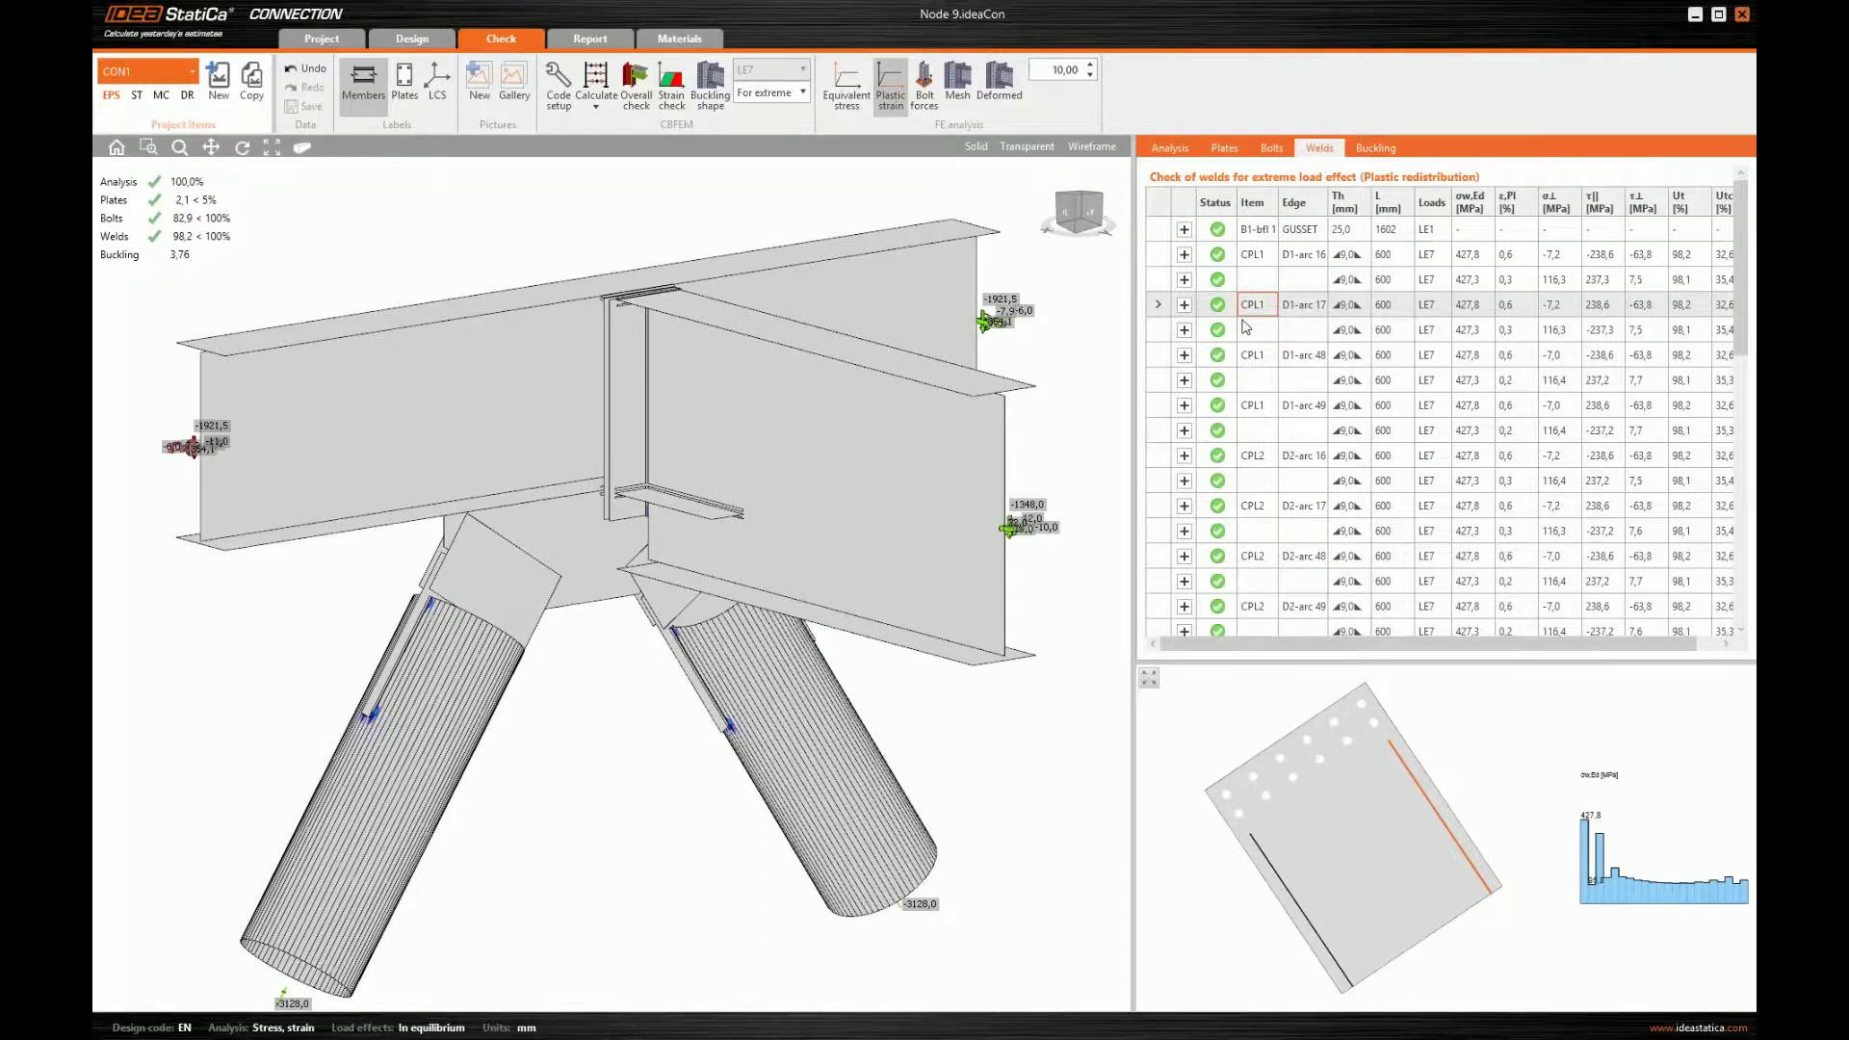
click(1185, 305)
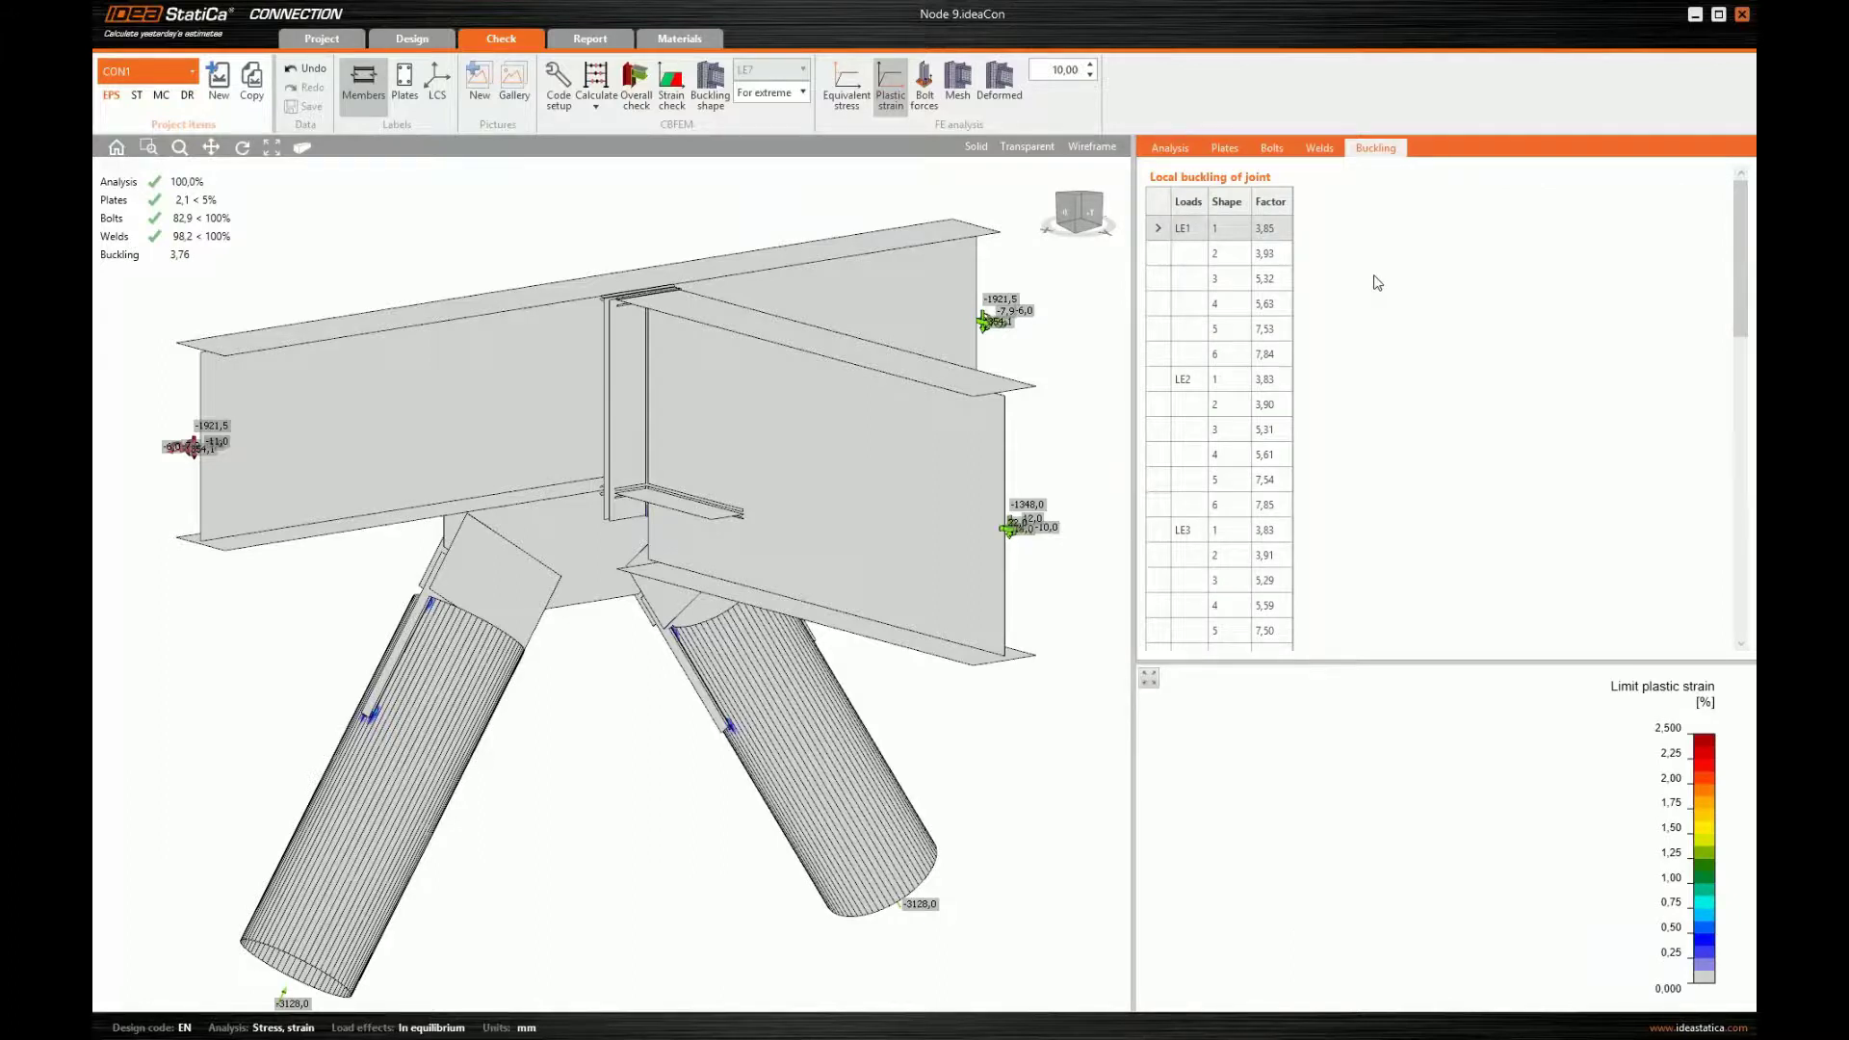
- Display buckling shape 1 for load effect LE2 with the finite element mesh and the deformed model
click(724, 112)
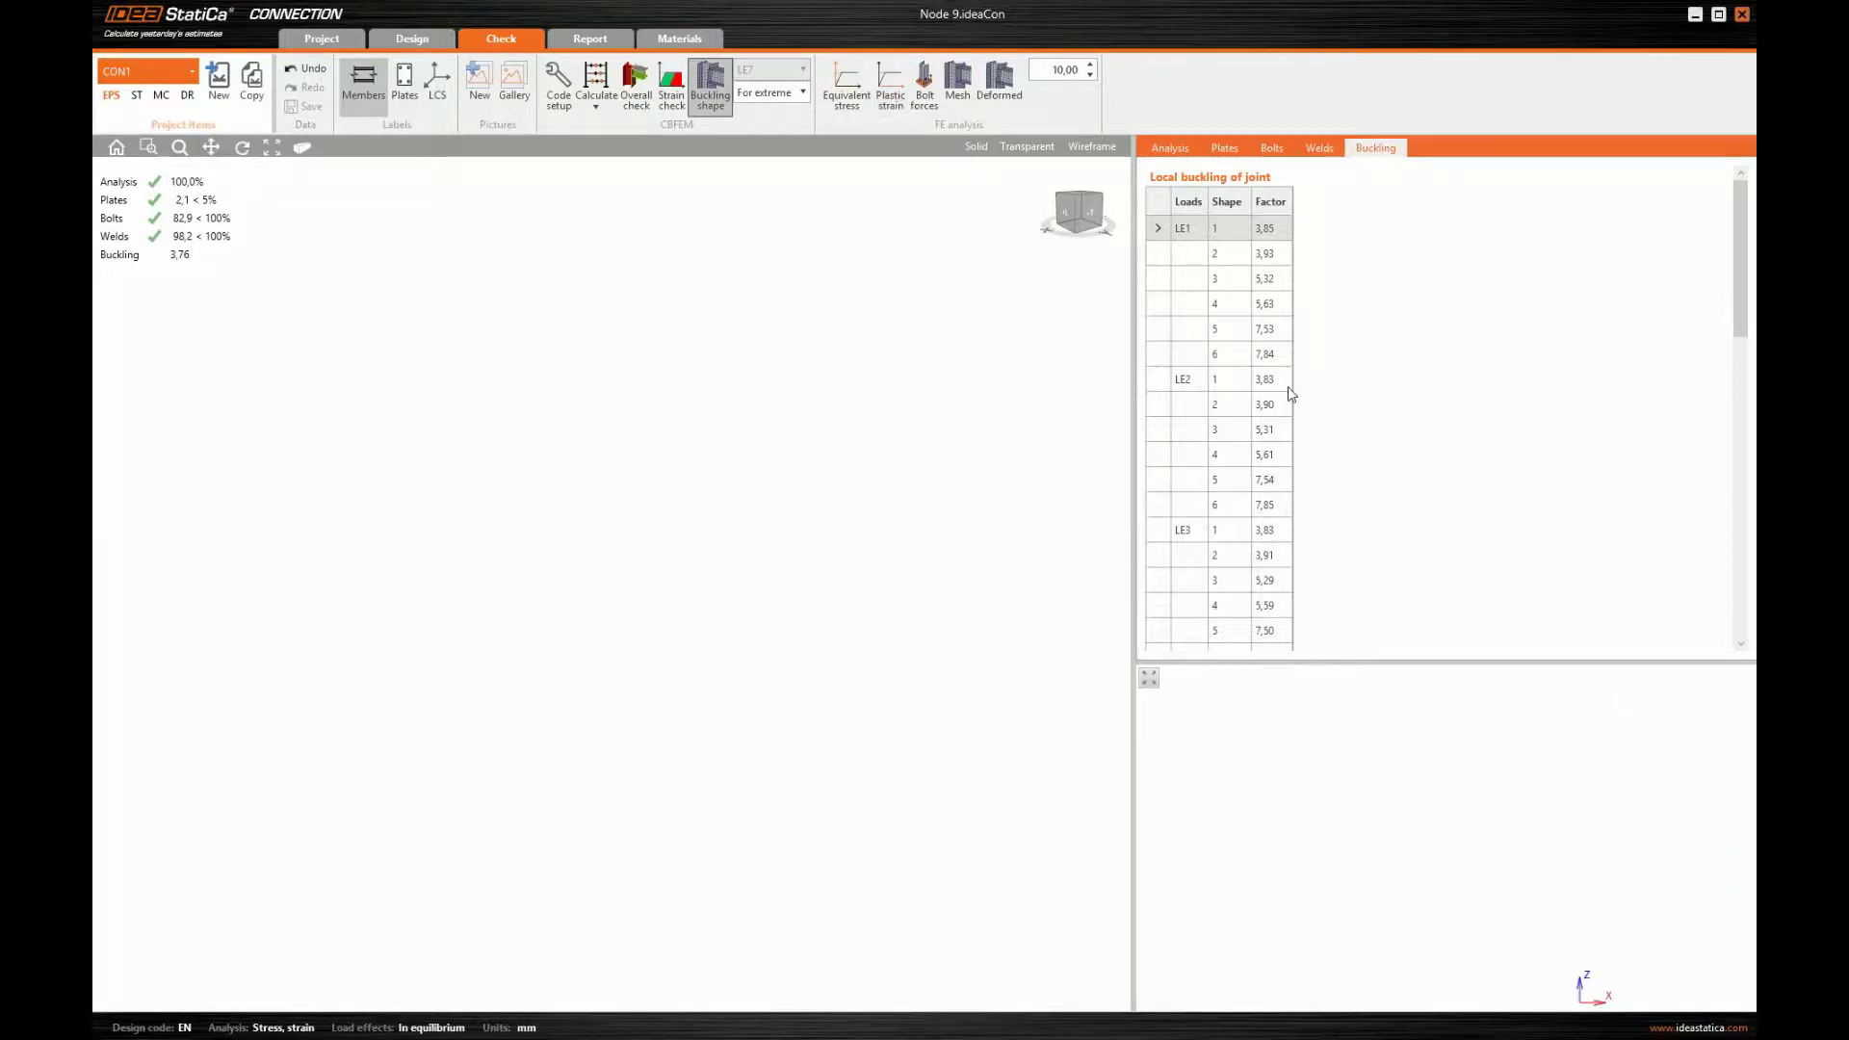
click(1228, 379)
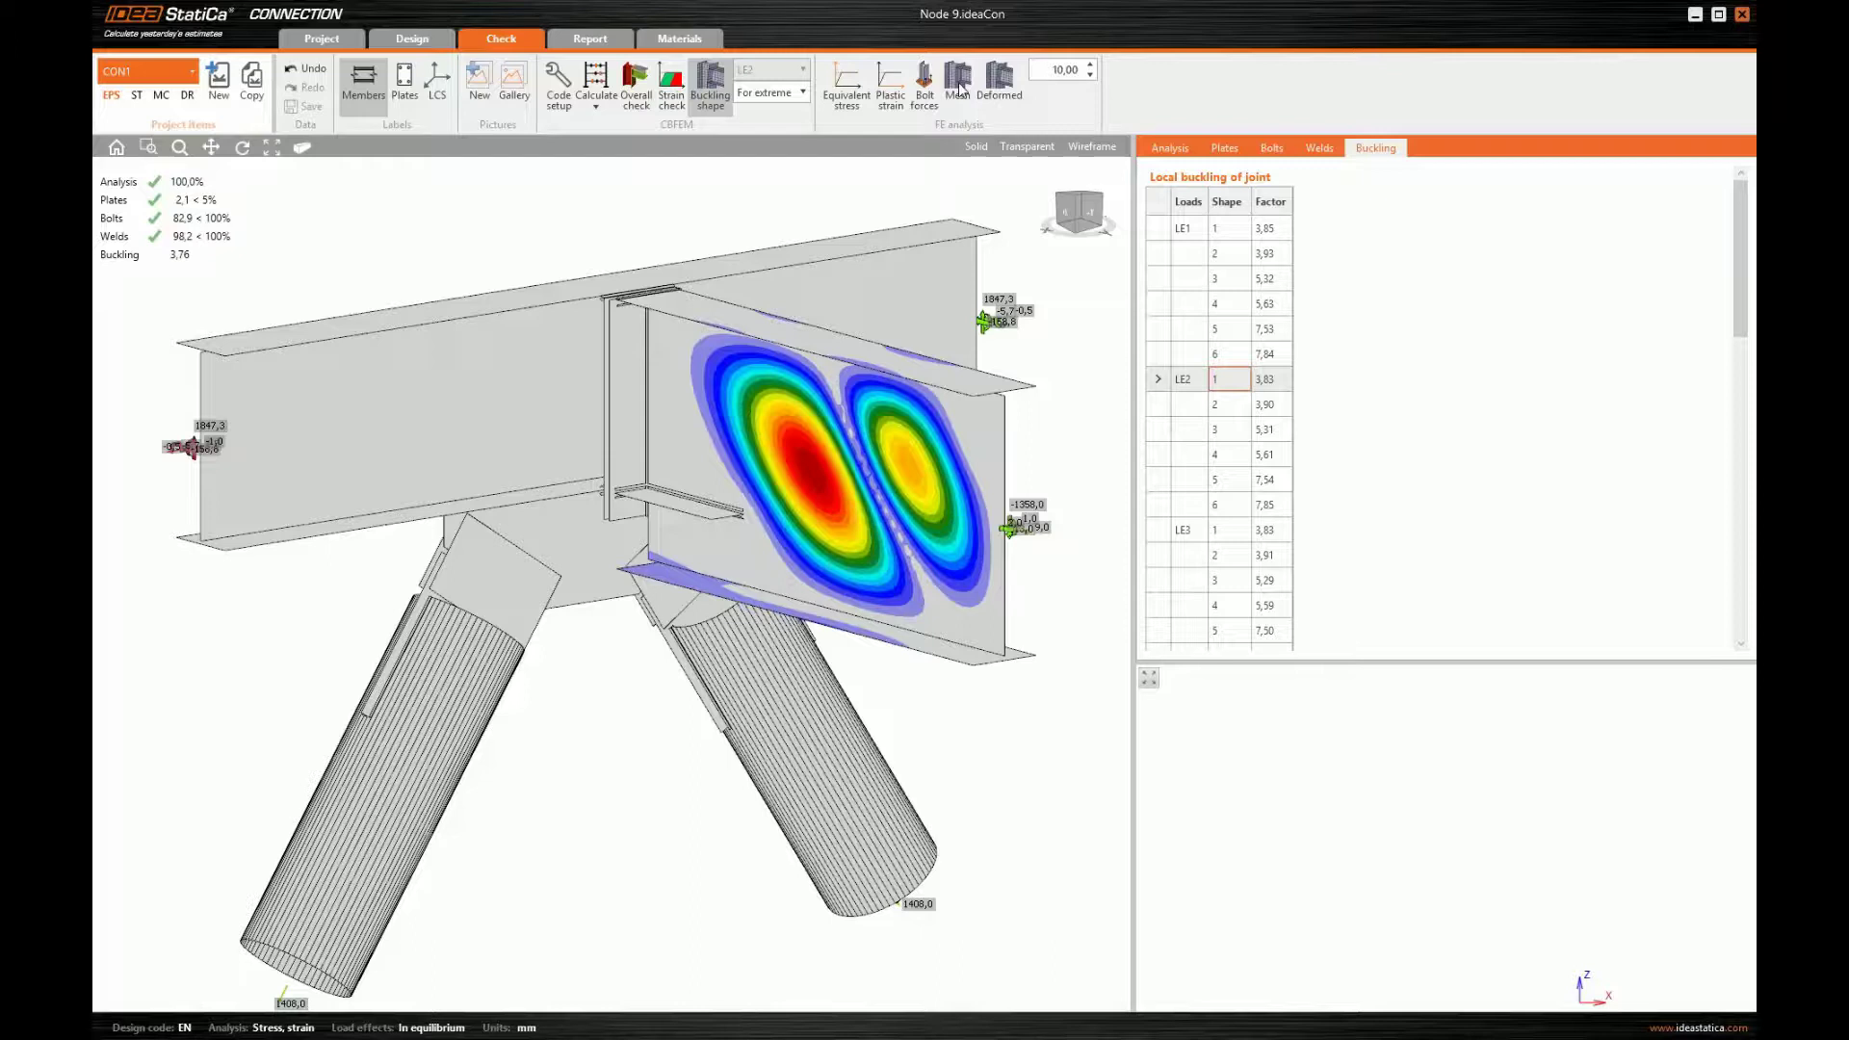
click(960, 88)
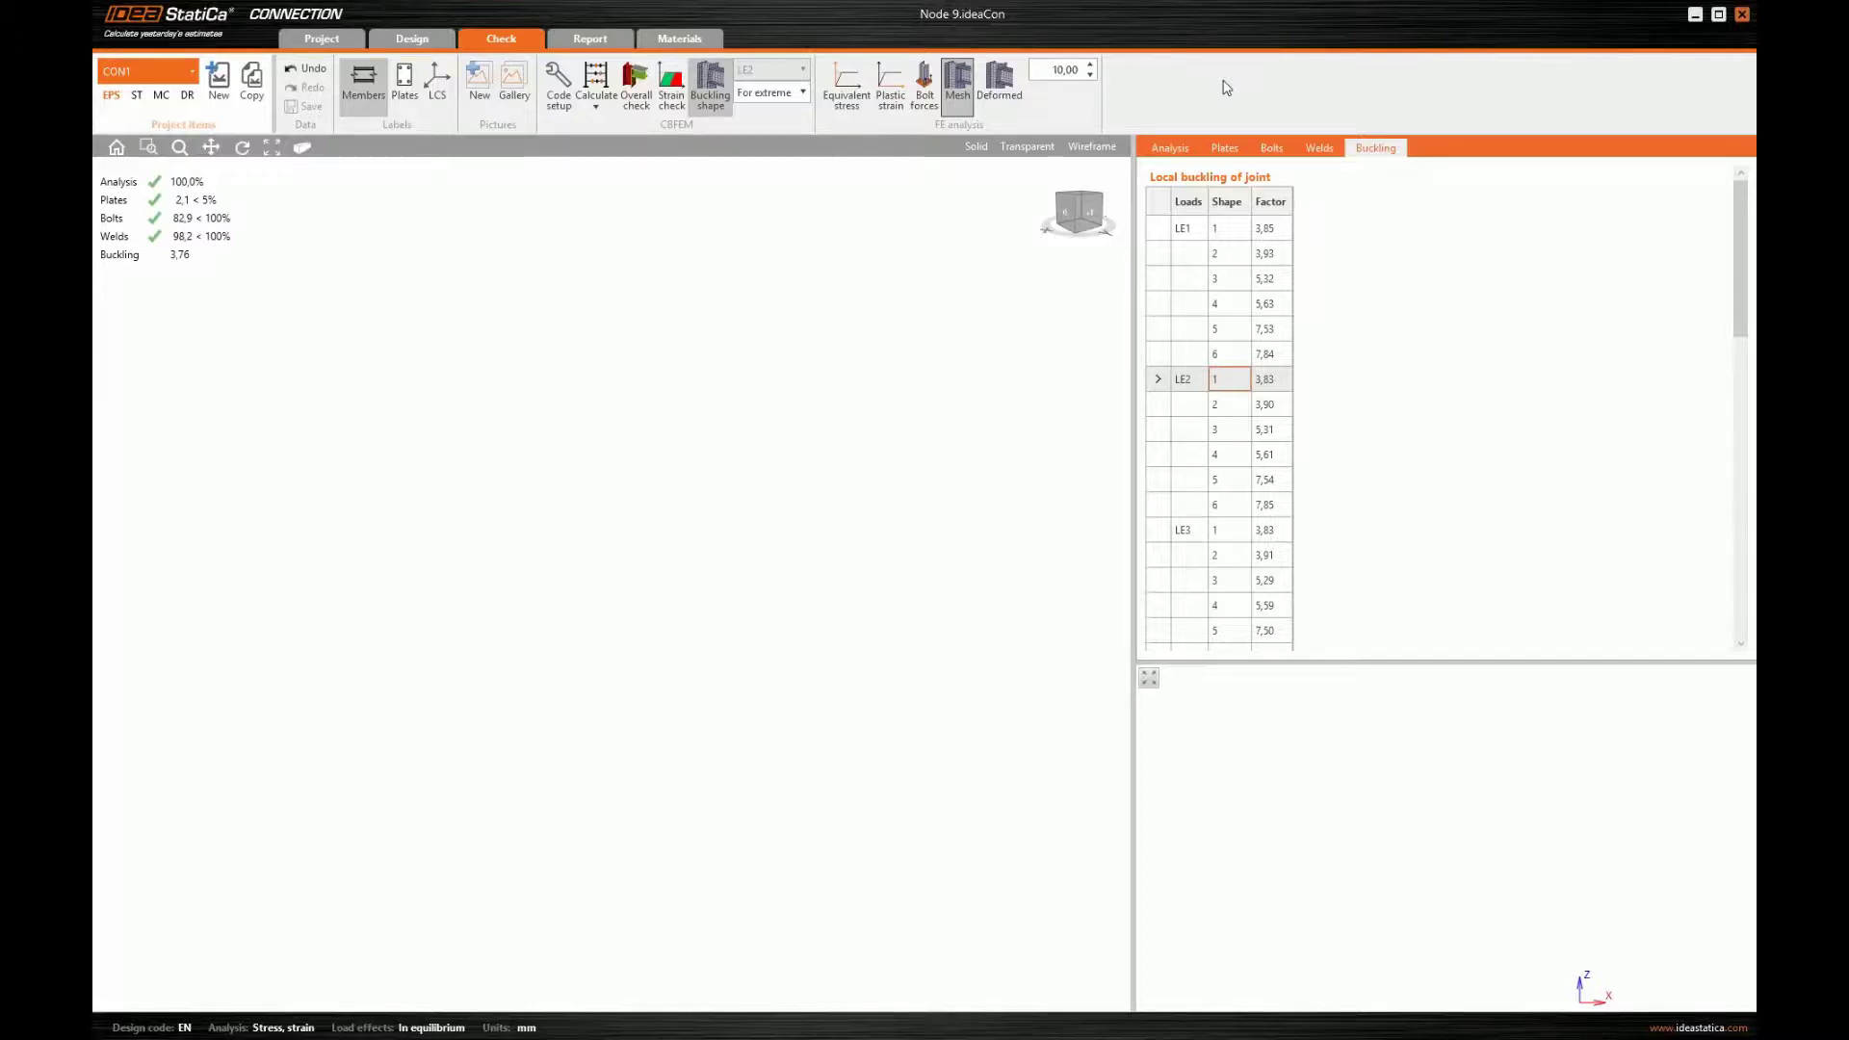
click(999, 88)
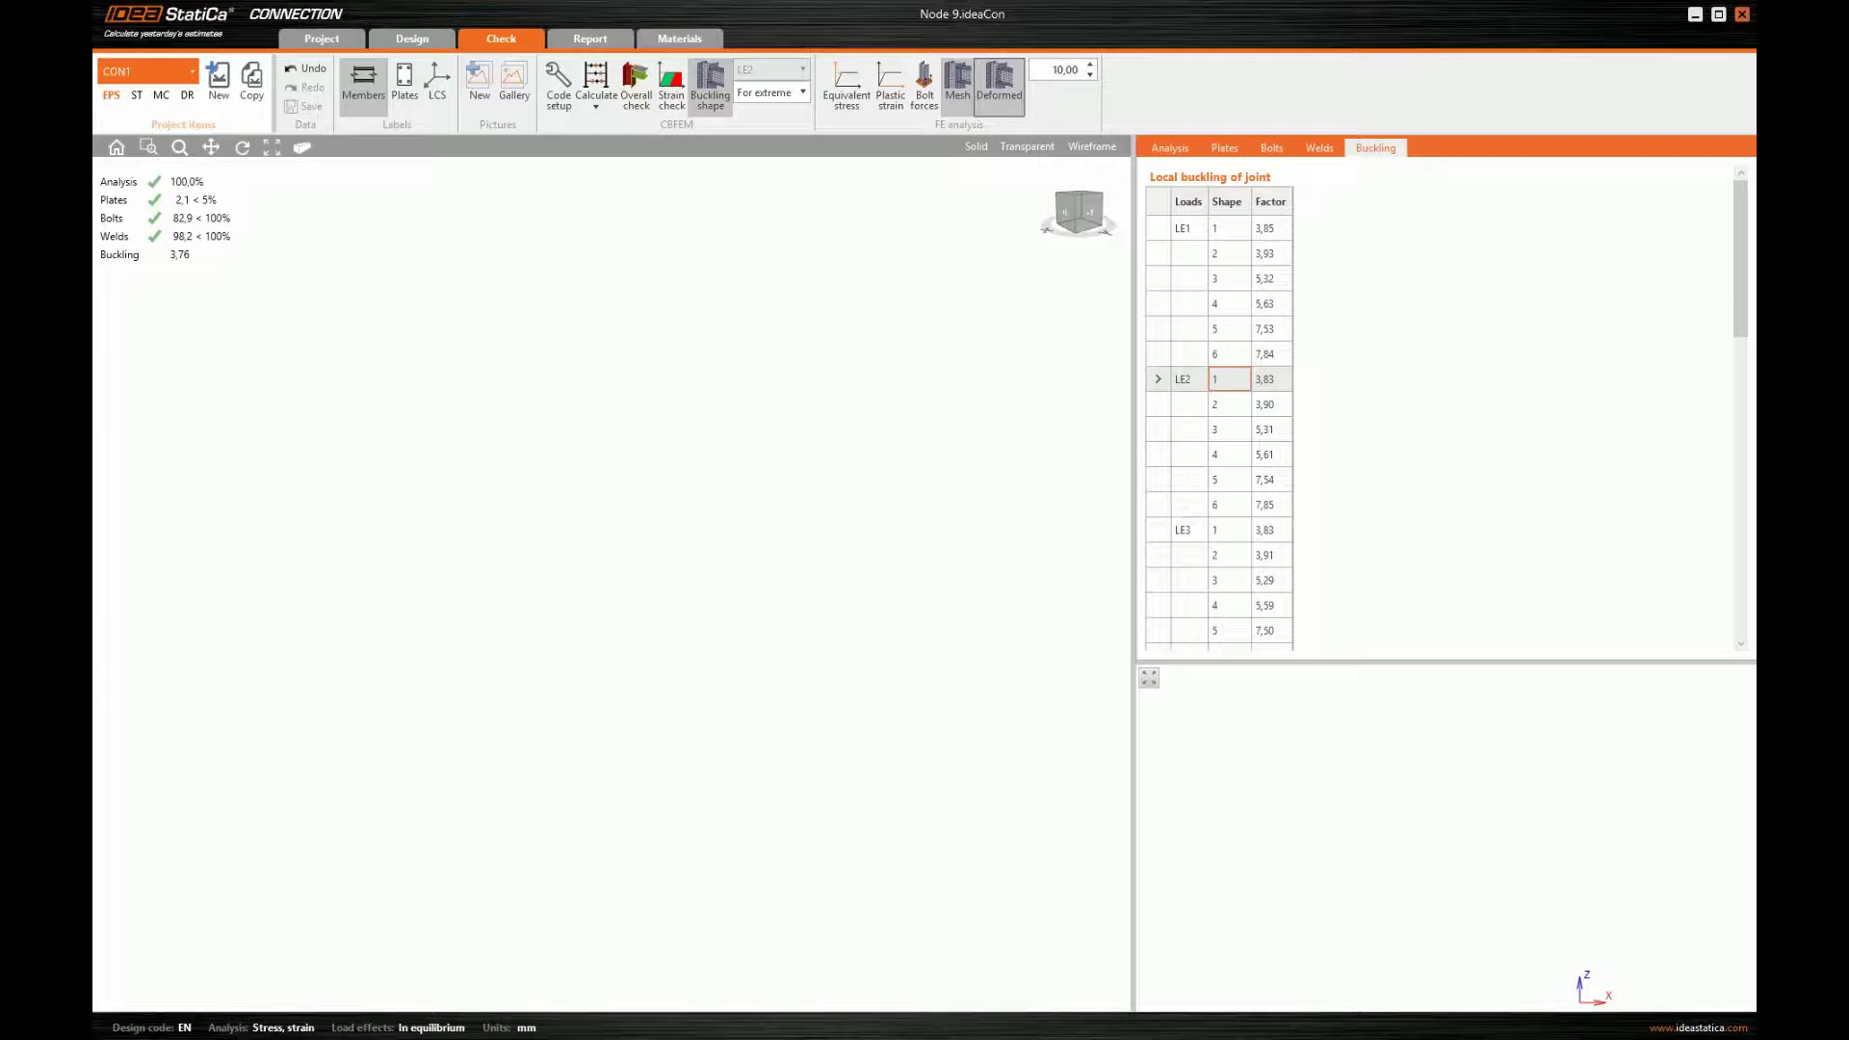
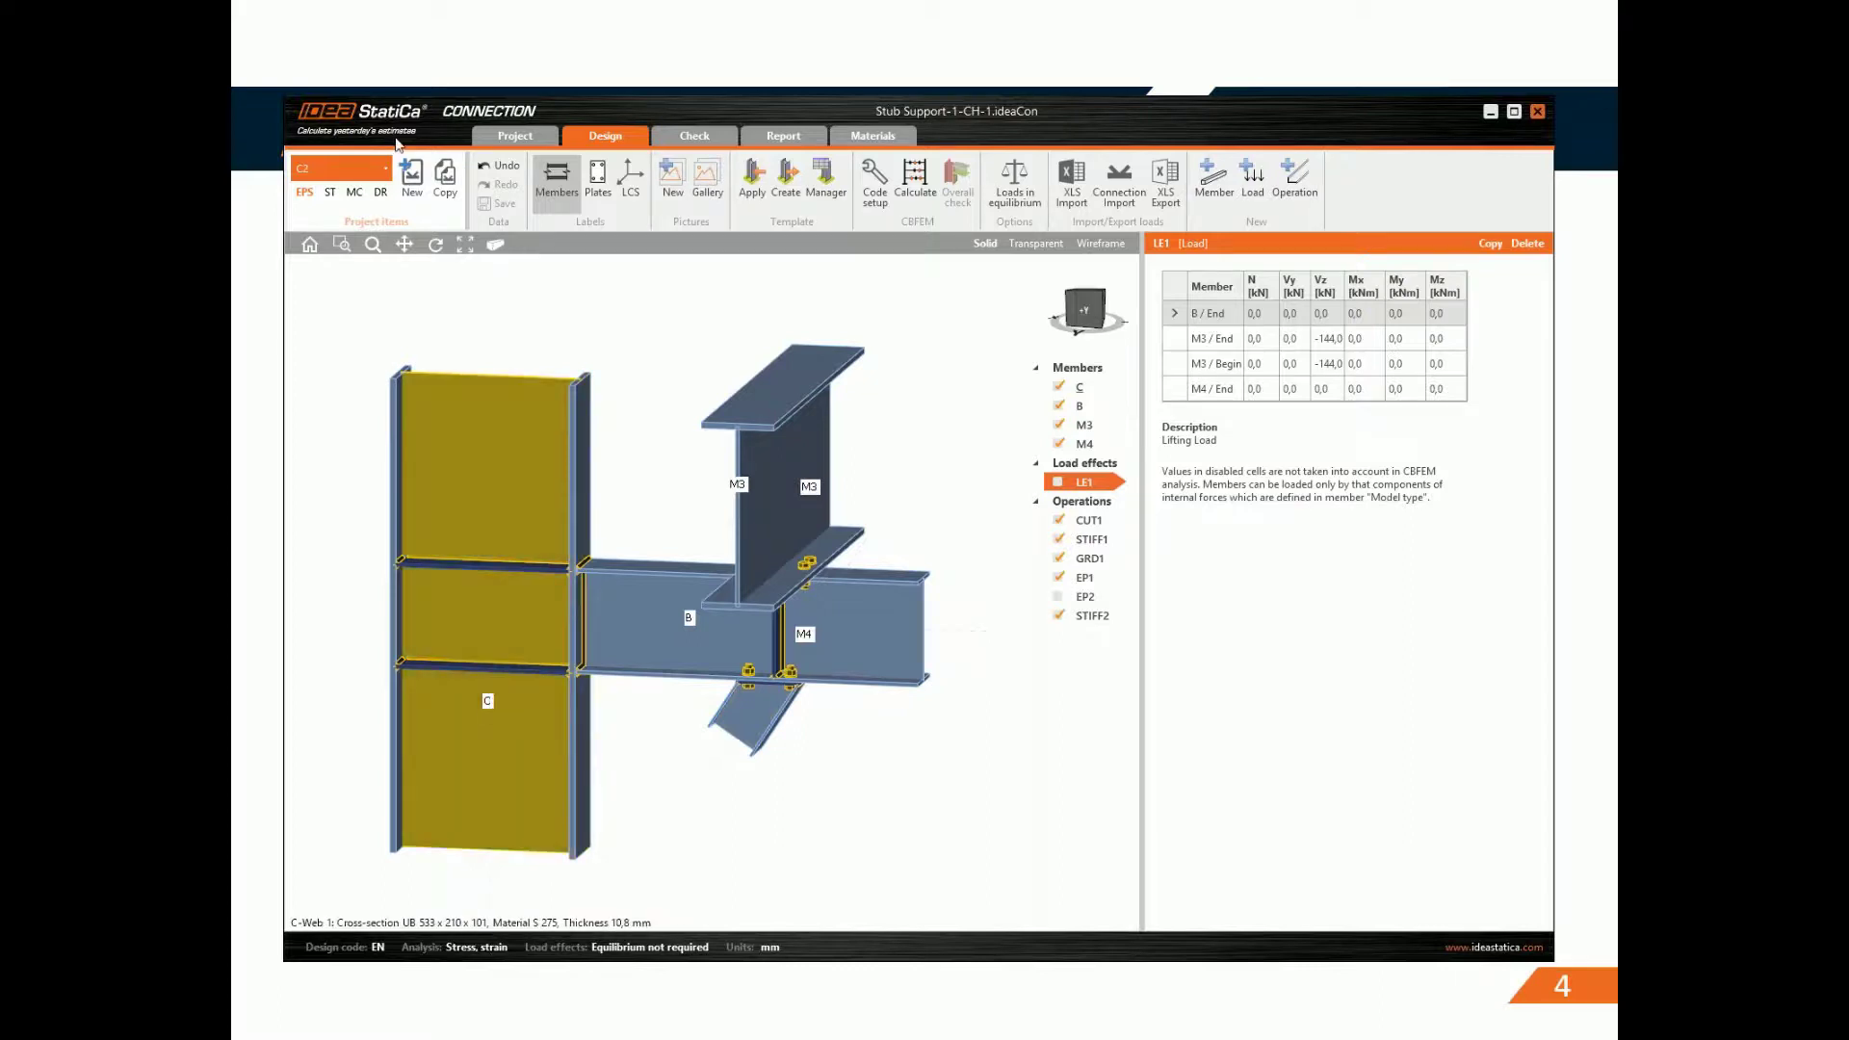
- Display project item C2 ch of Stub Support-1-CH-1.ideaCon, examine its stiffening members SM1 and SM2, and return to Node 9.ideaCon
click(386, 170)
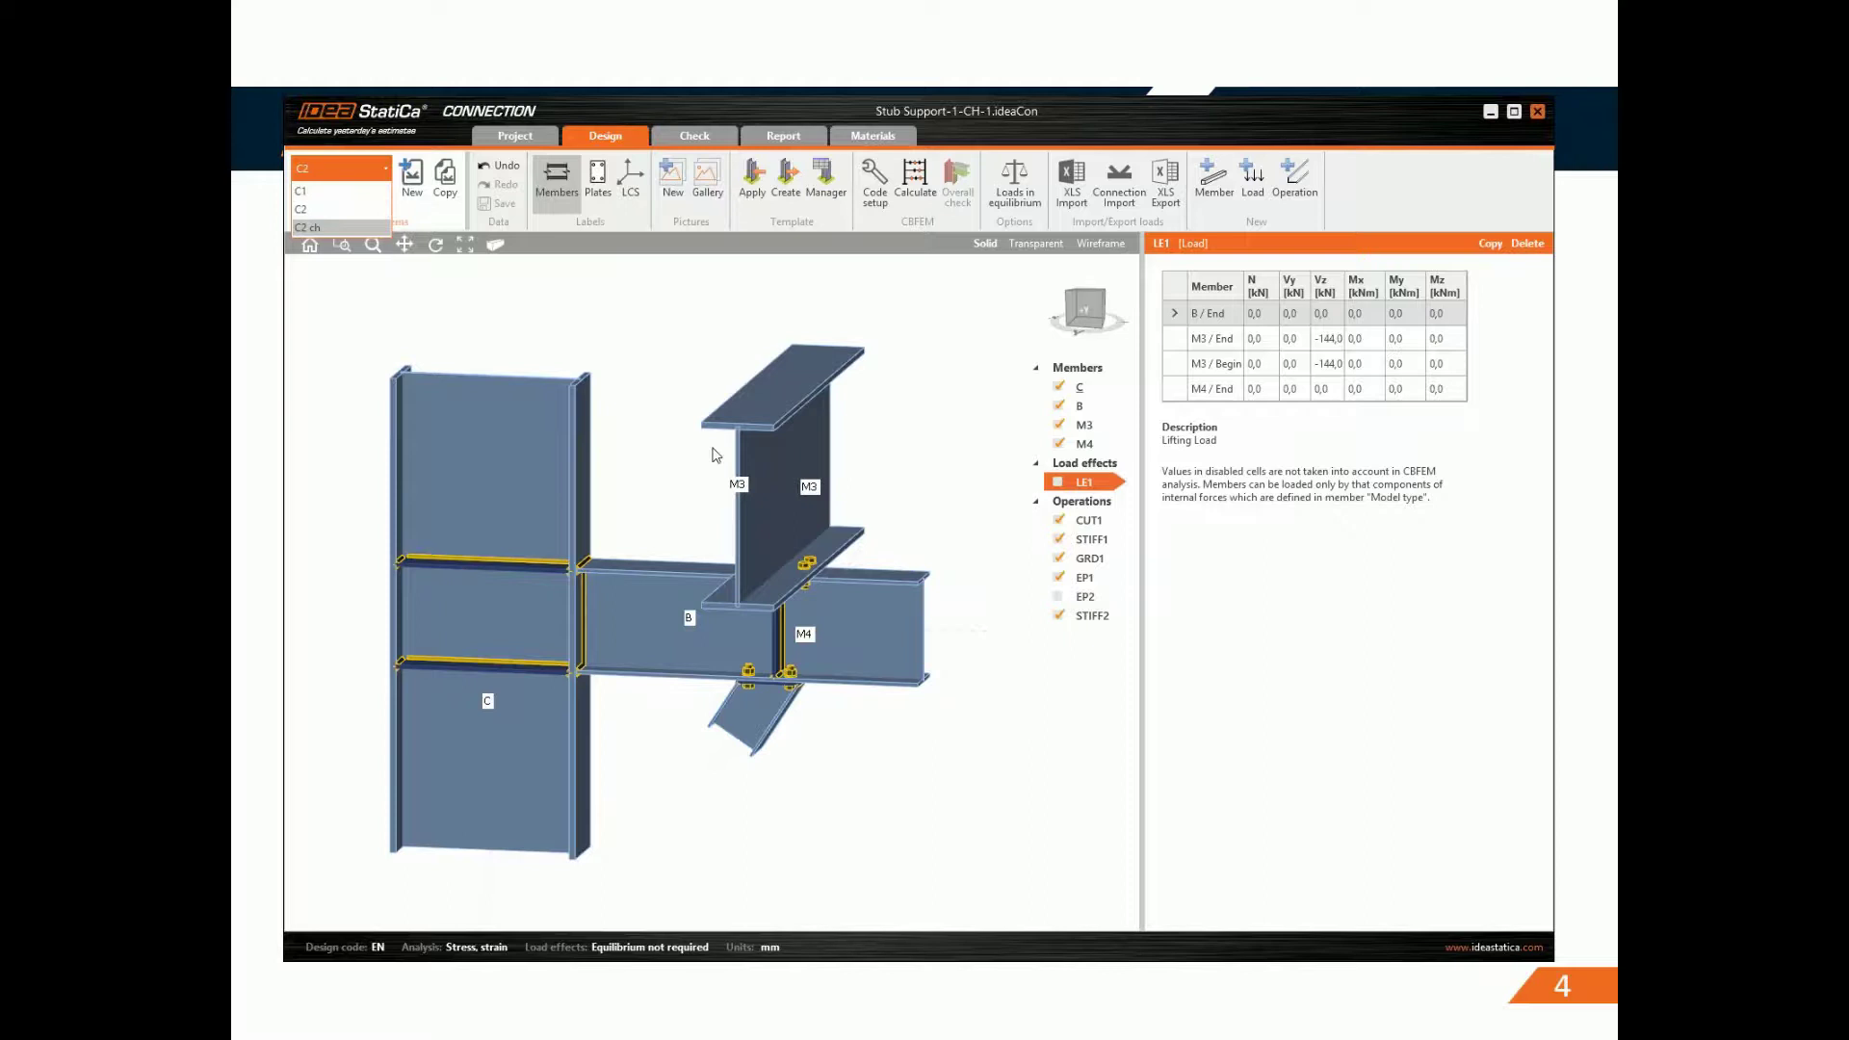
click(1080, 318)
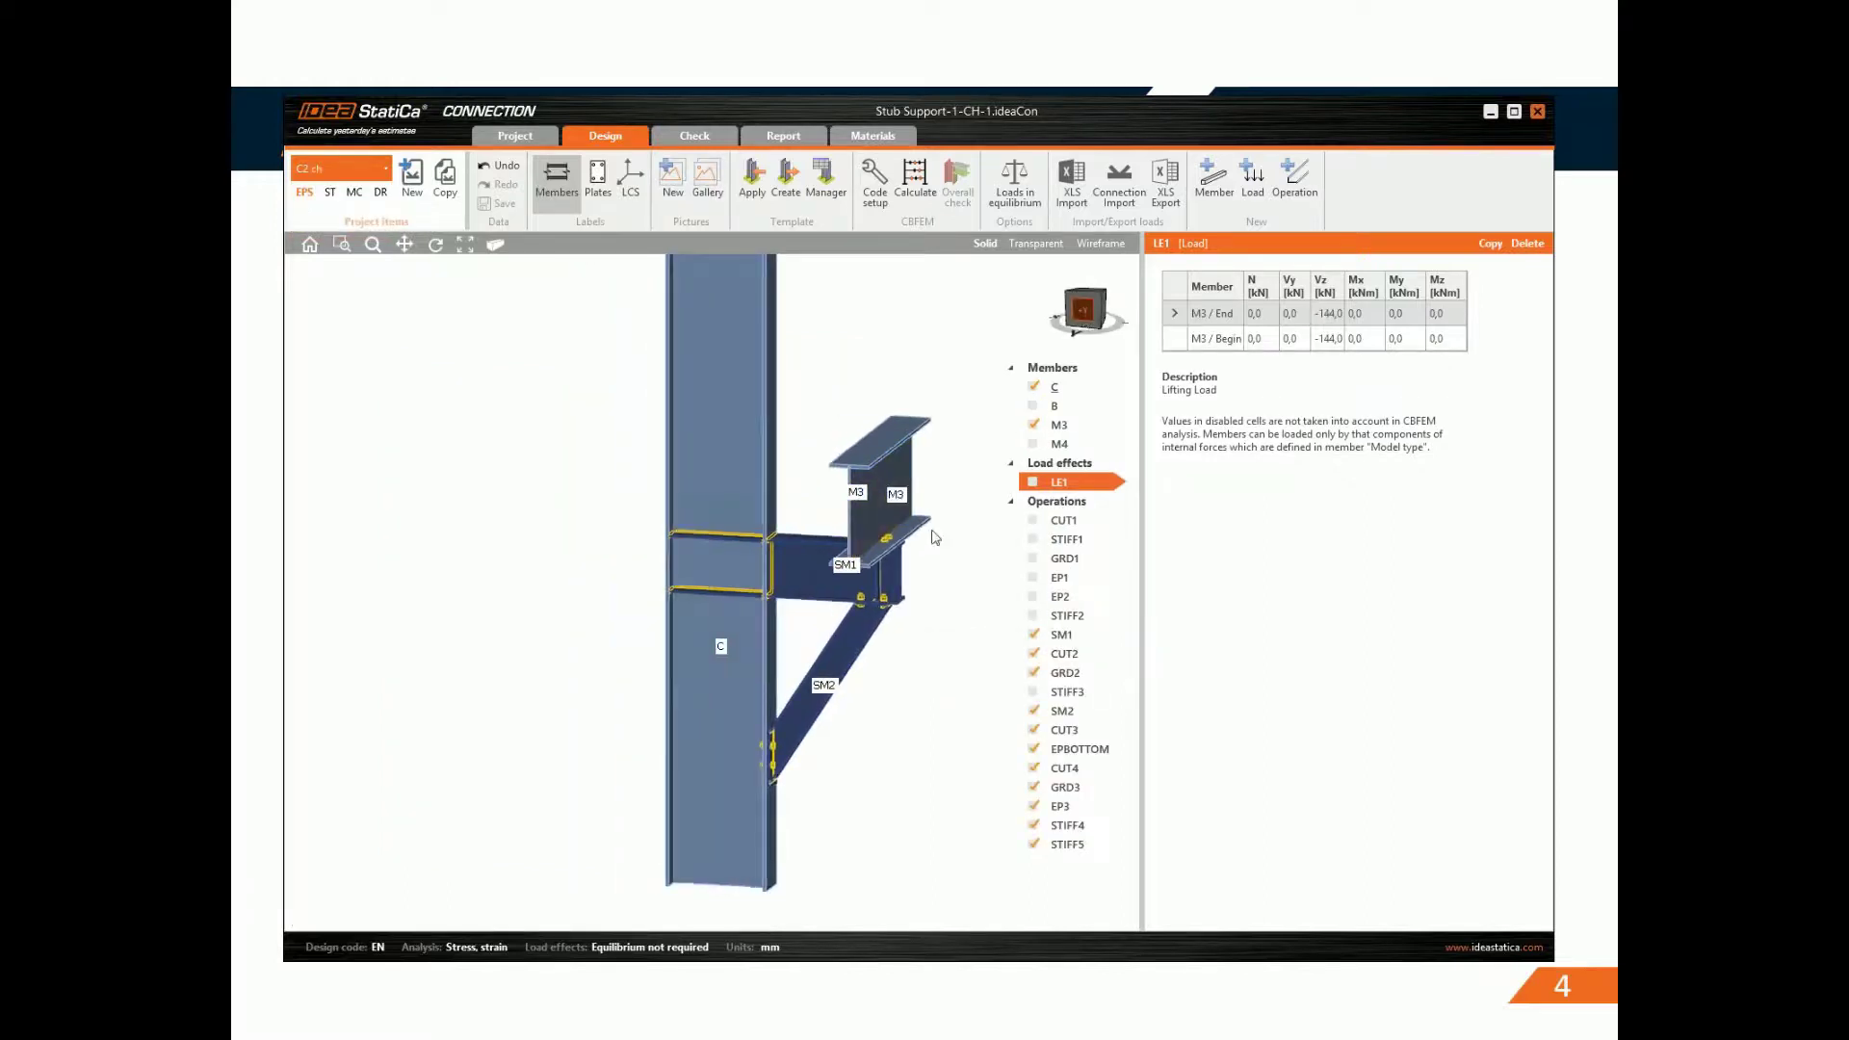
scroll(761, 616, up, 2)
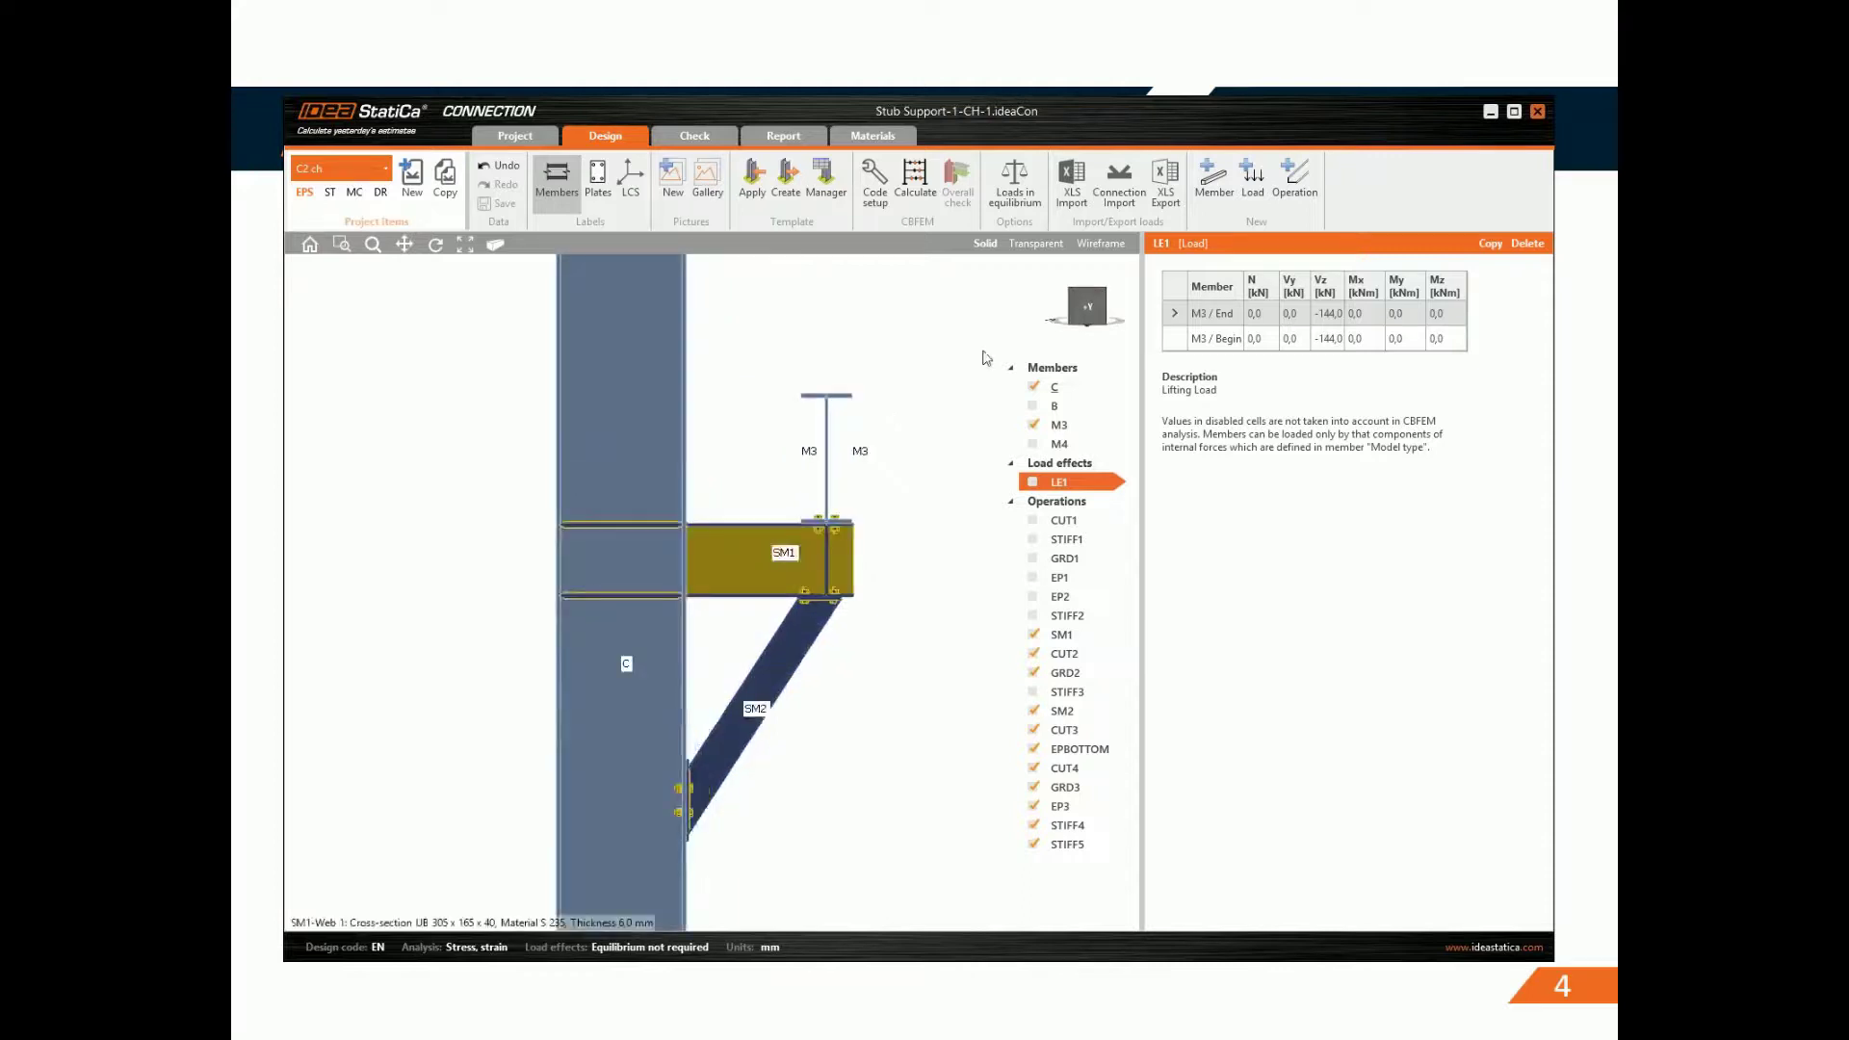
scroll(852, 544, up, 2)
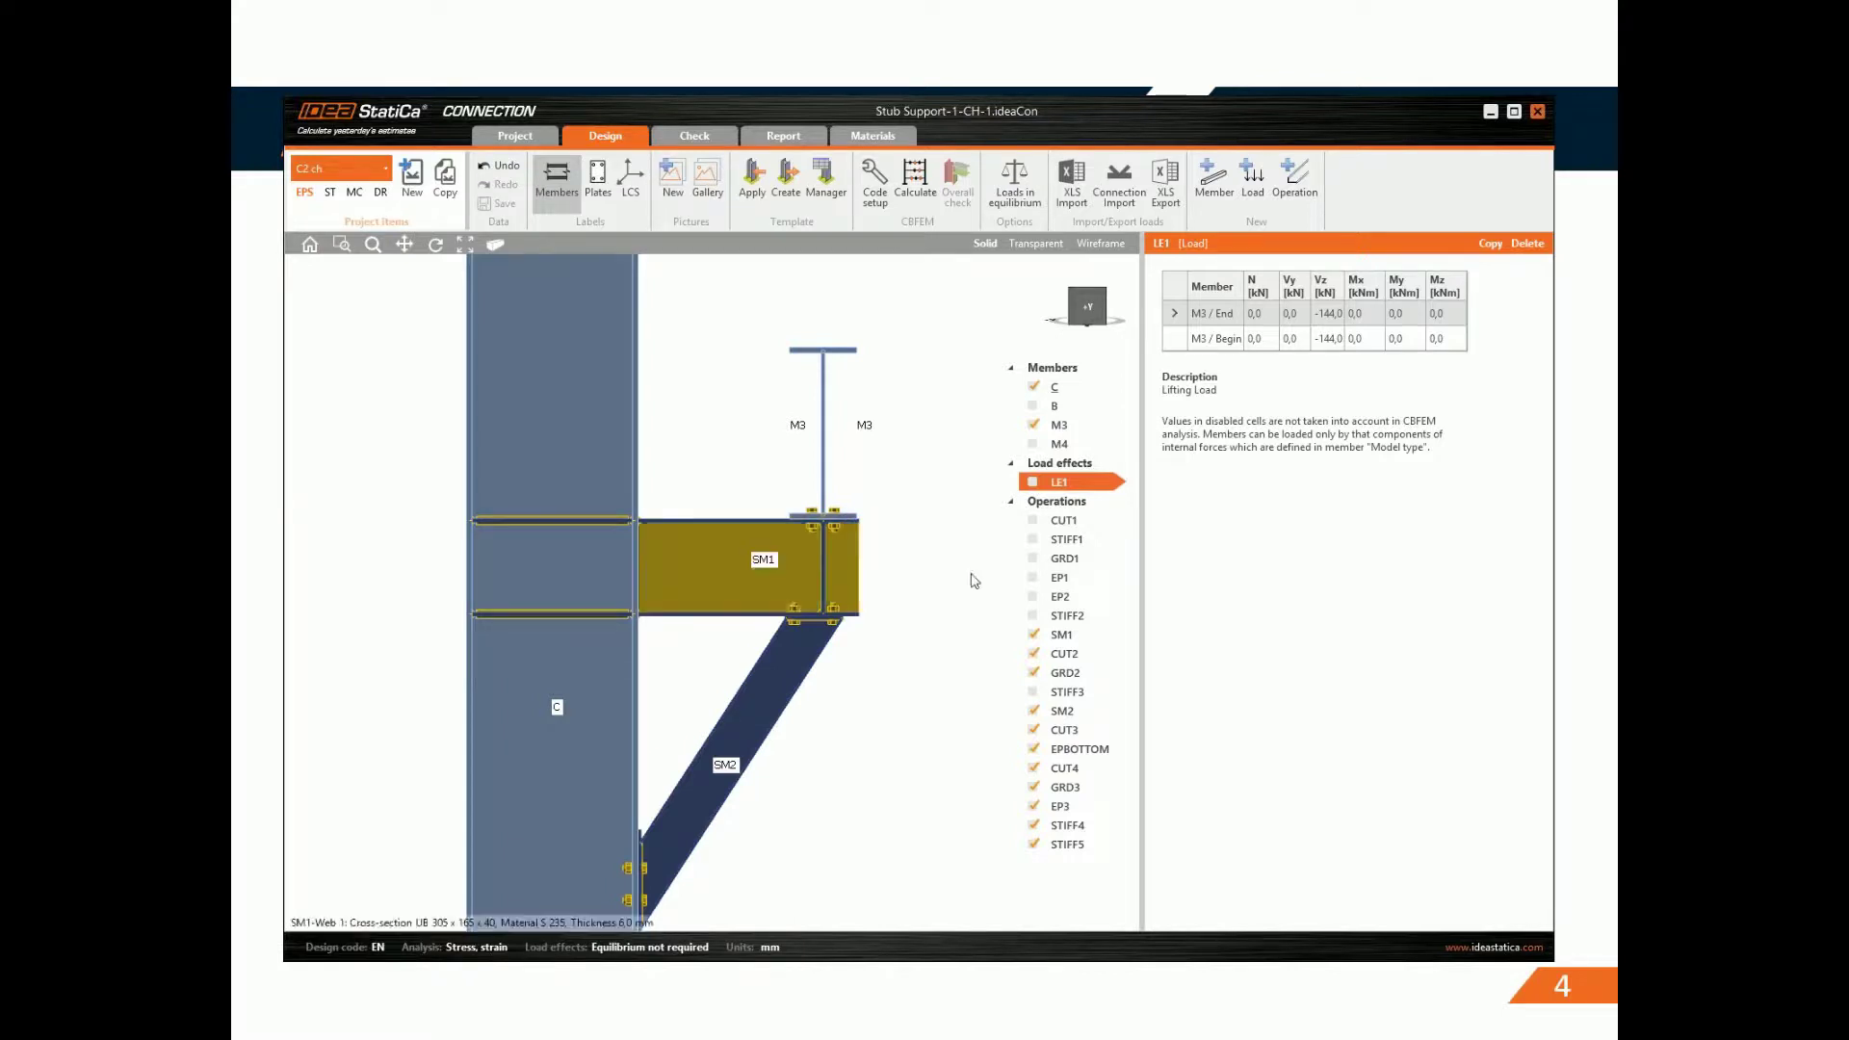
middle_drag(970, 574, 1037, 522)
scroll(800, 636, up, 3)
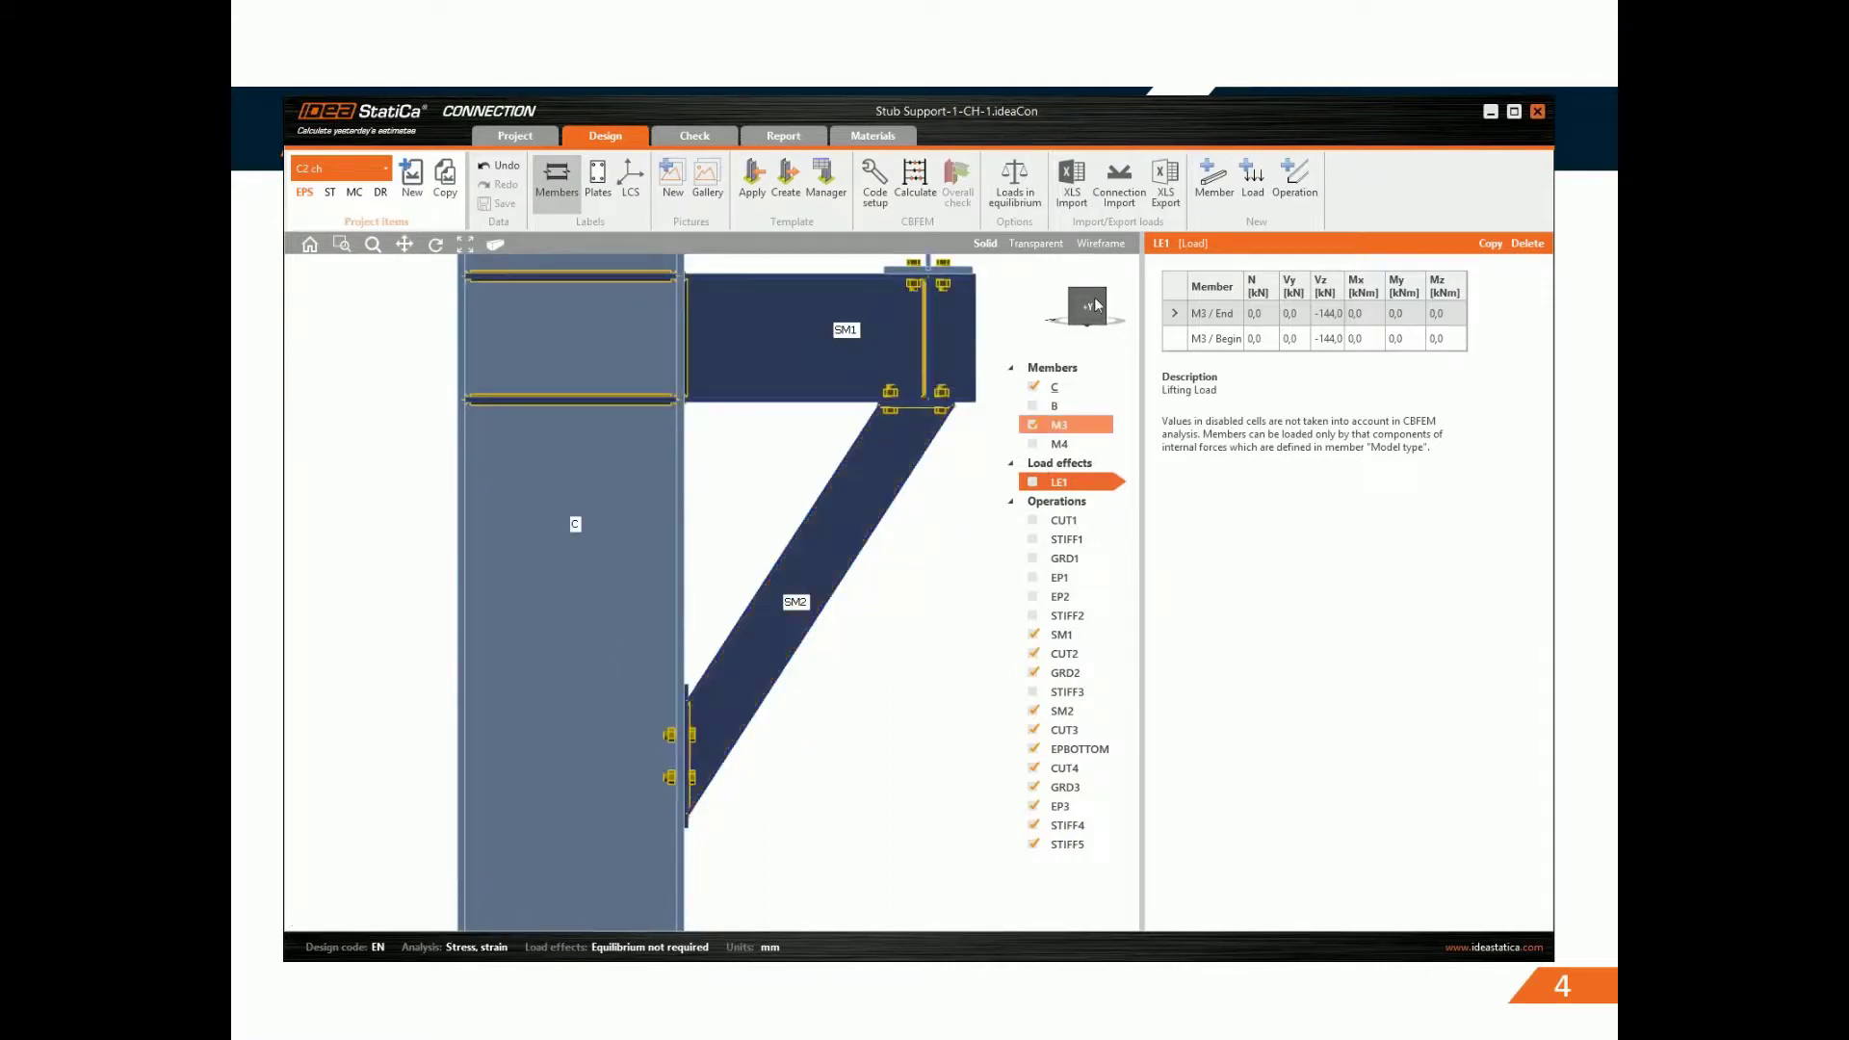
click(1078, 322)
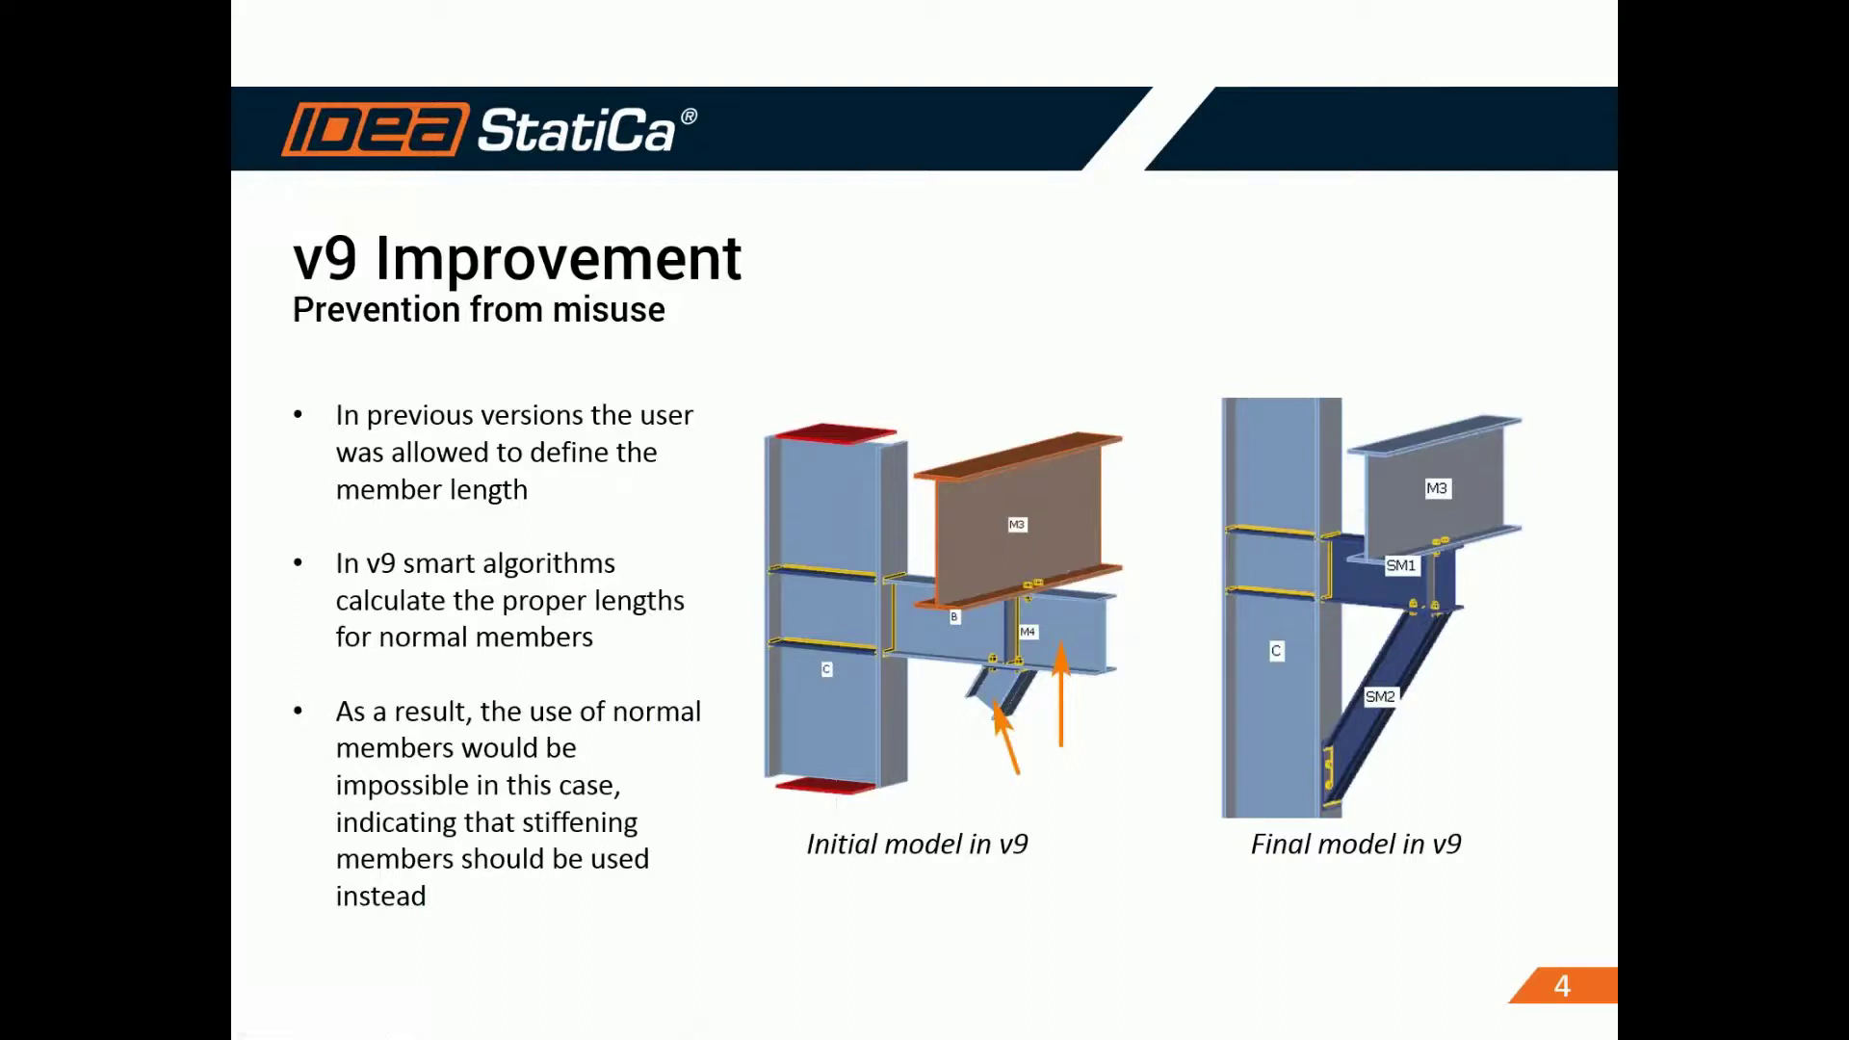
key(Right)
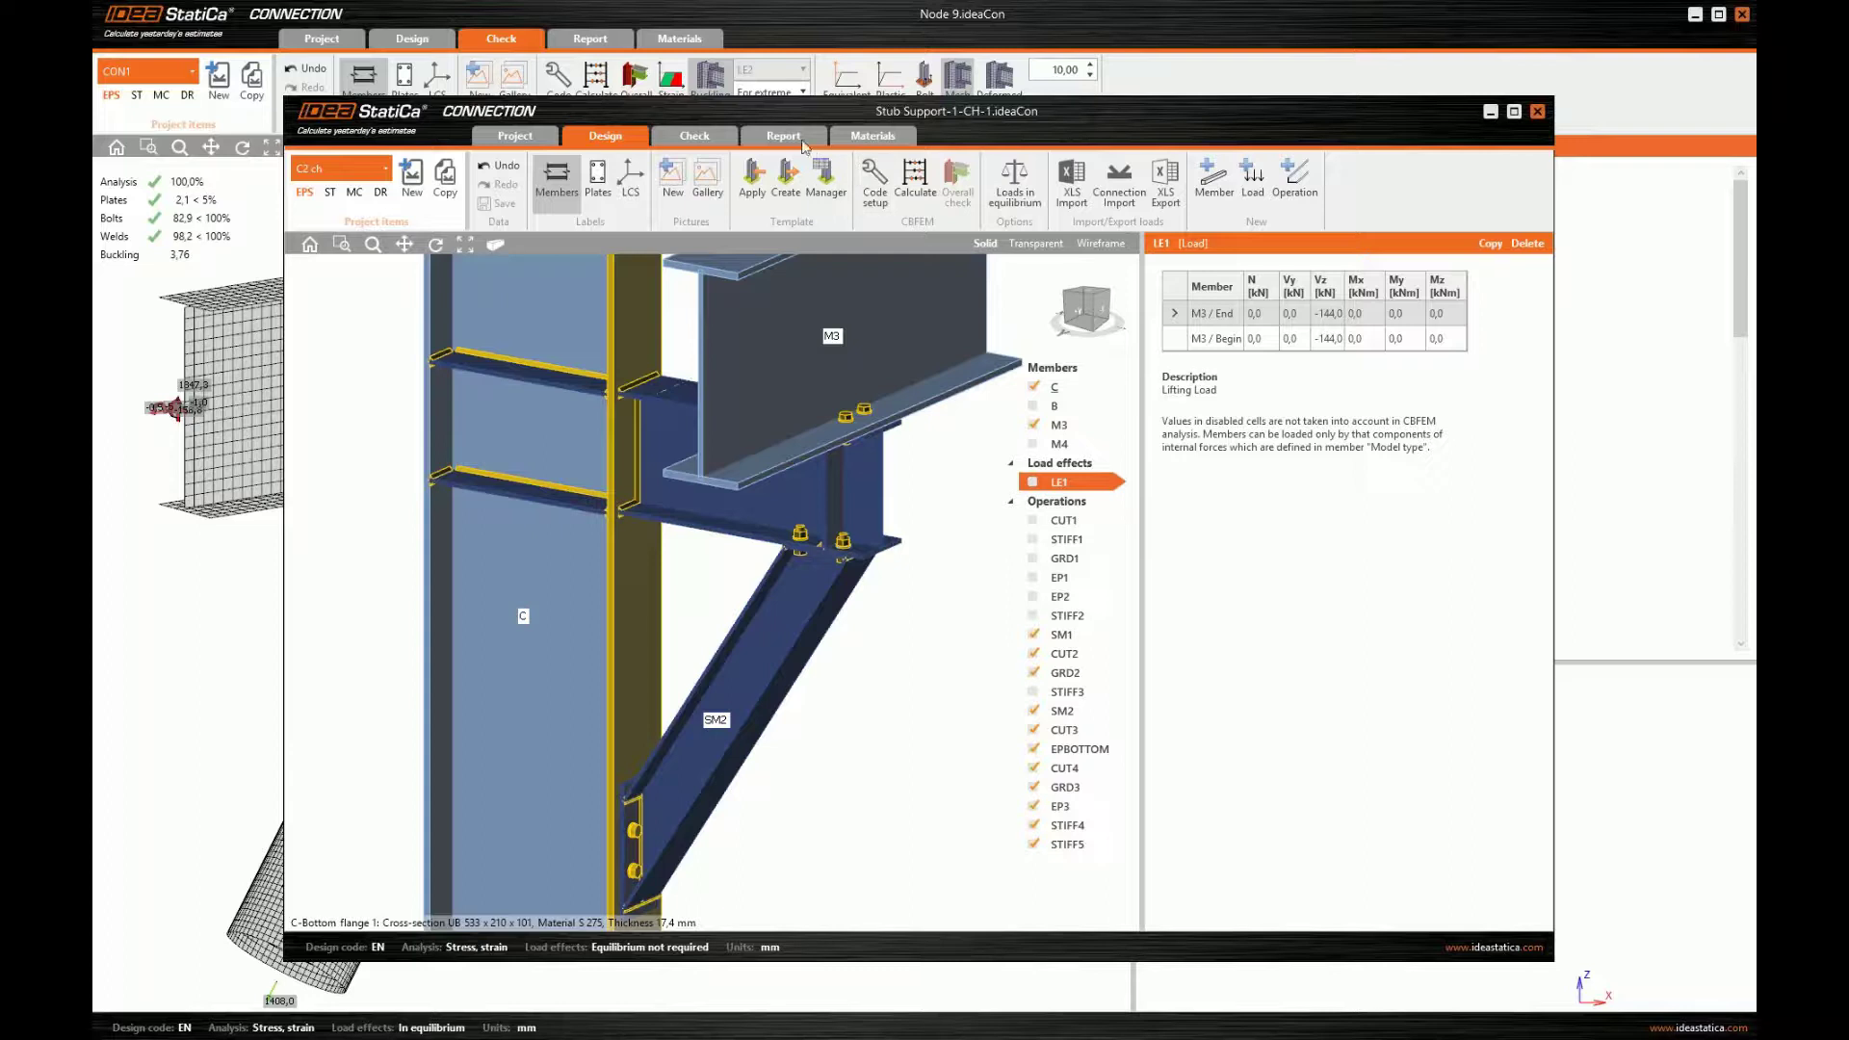
click(1489, 115)
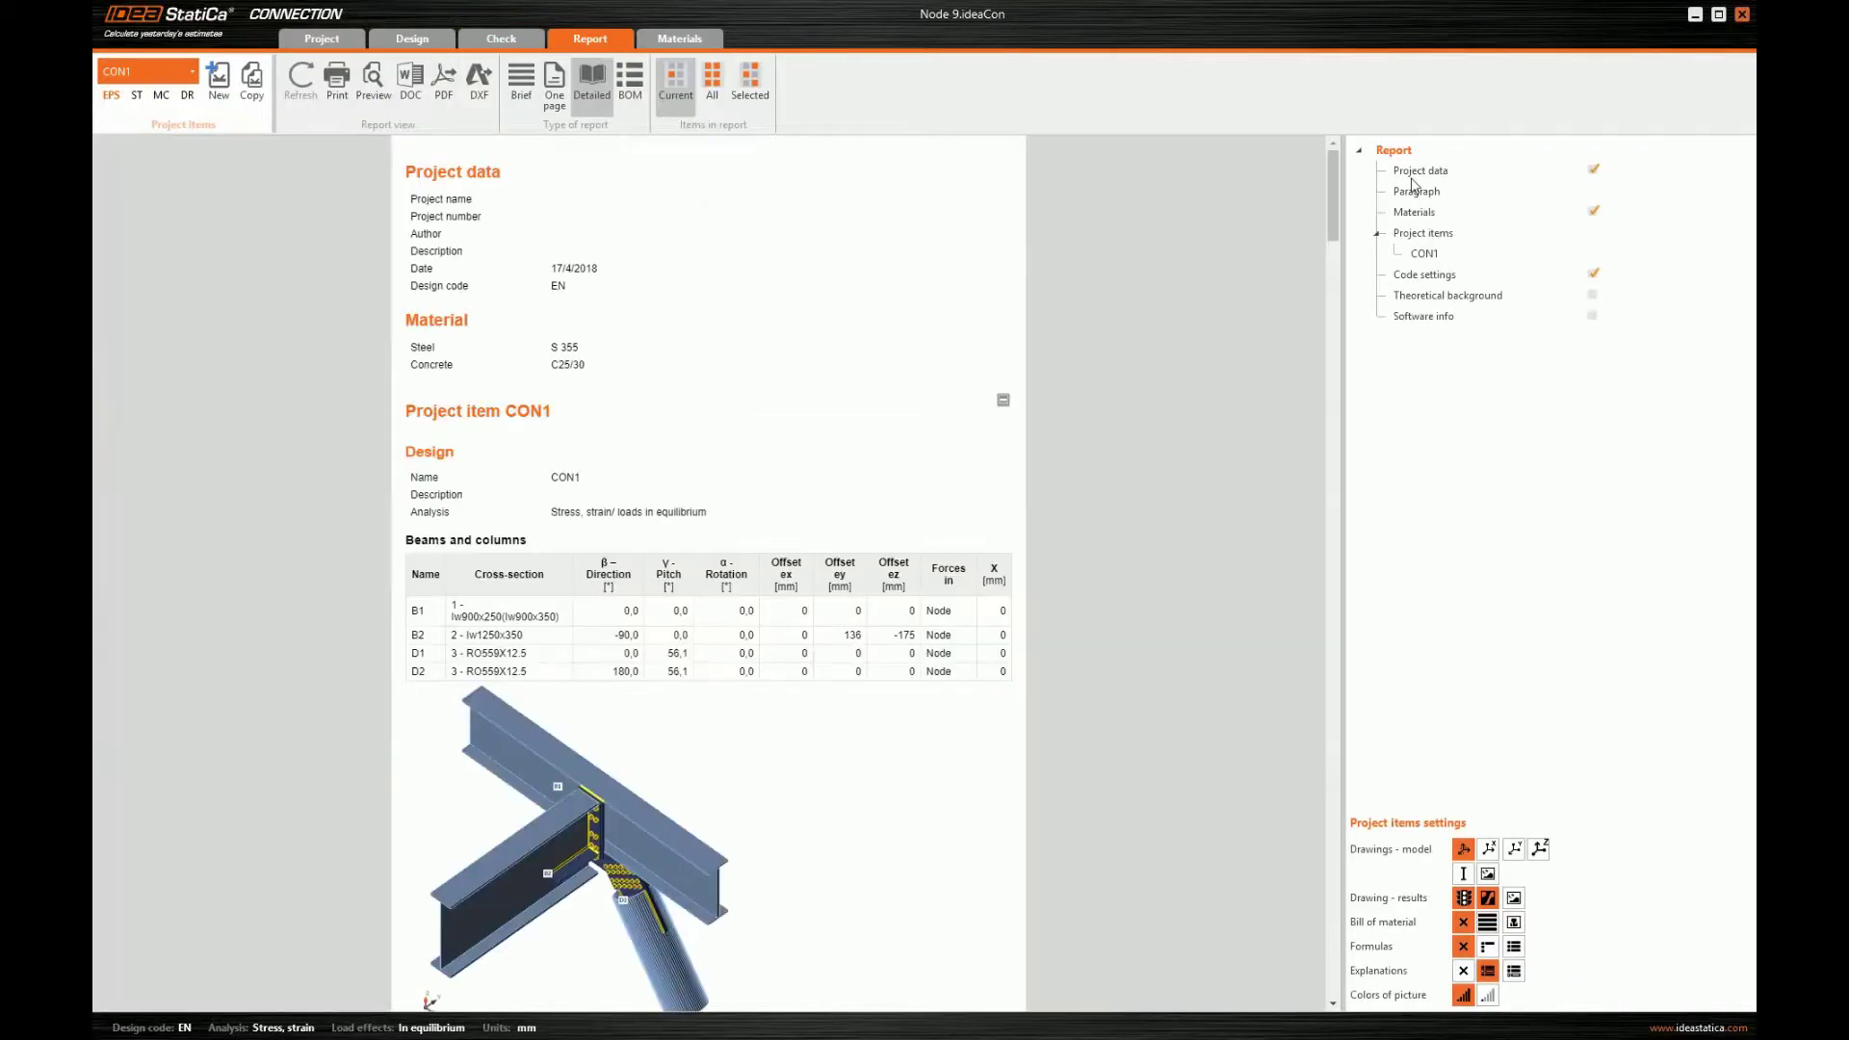
click(1415, 190)
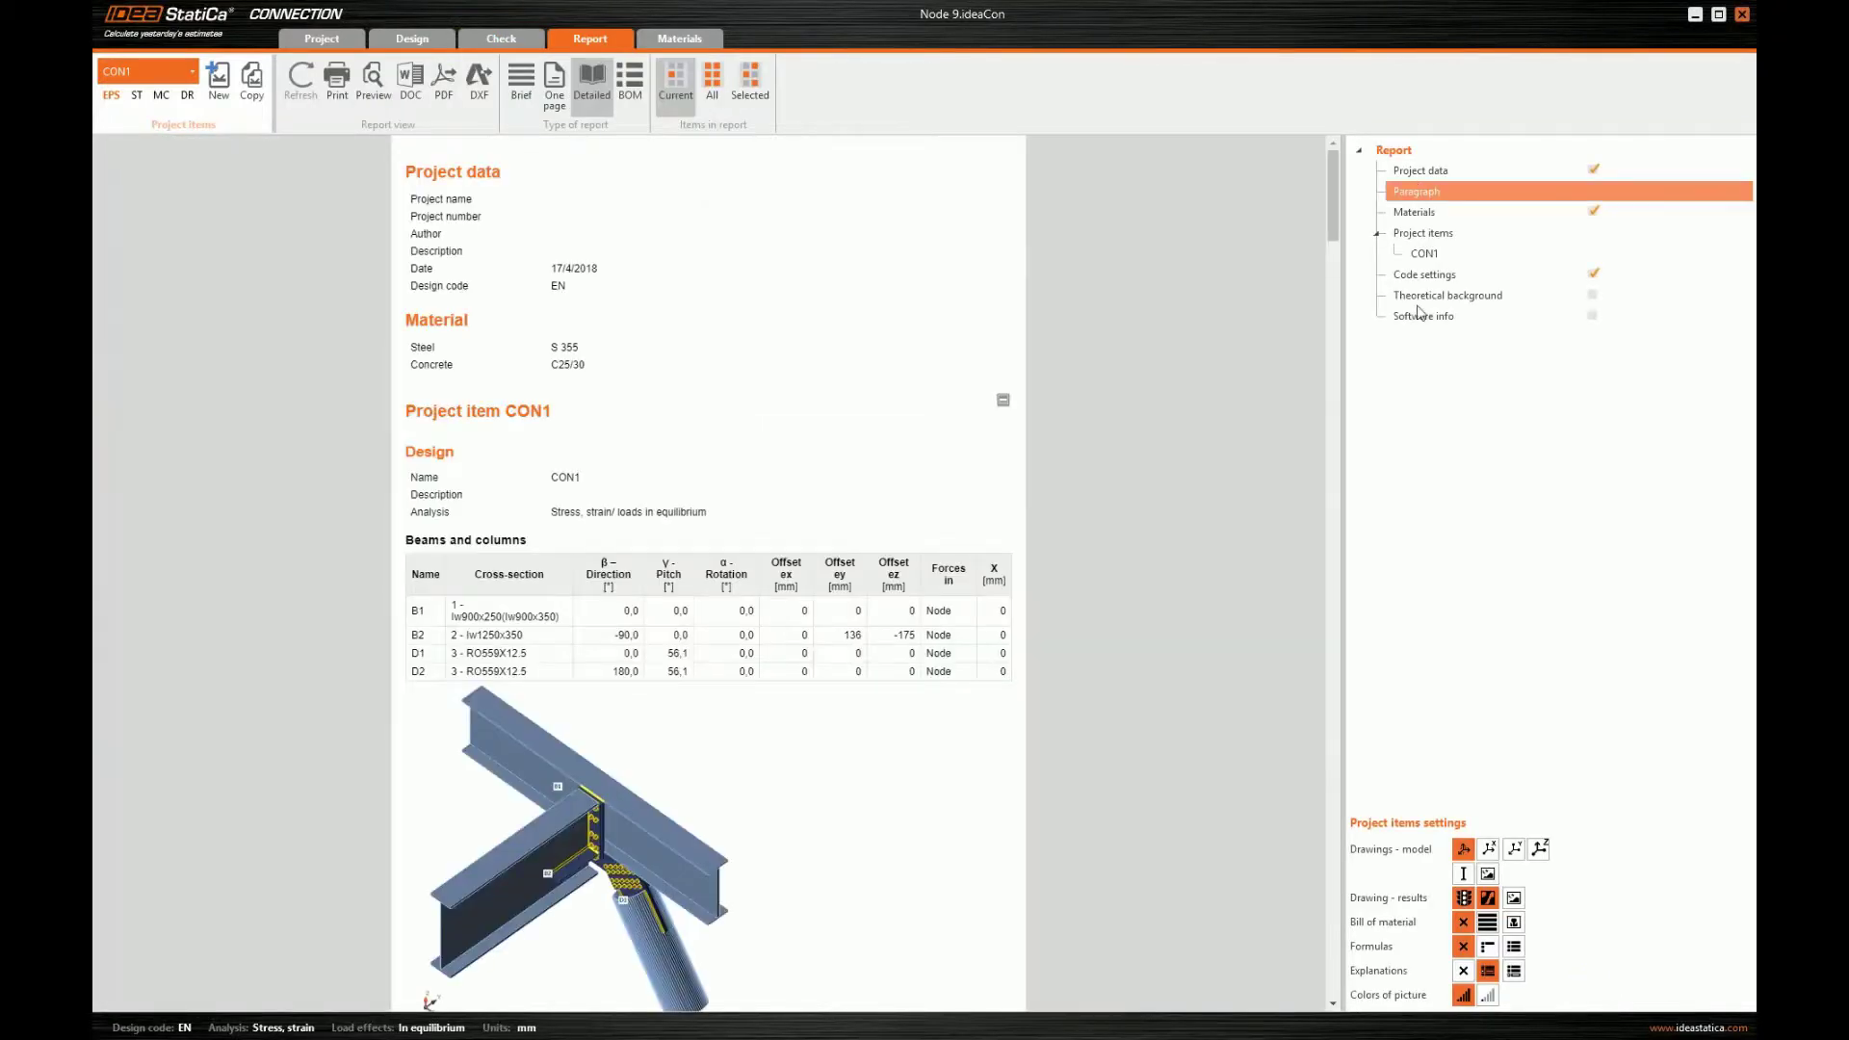
click(1420, 314)
click(1470, 170)
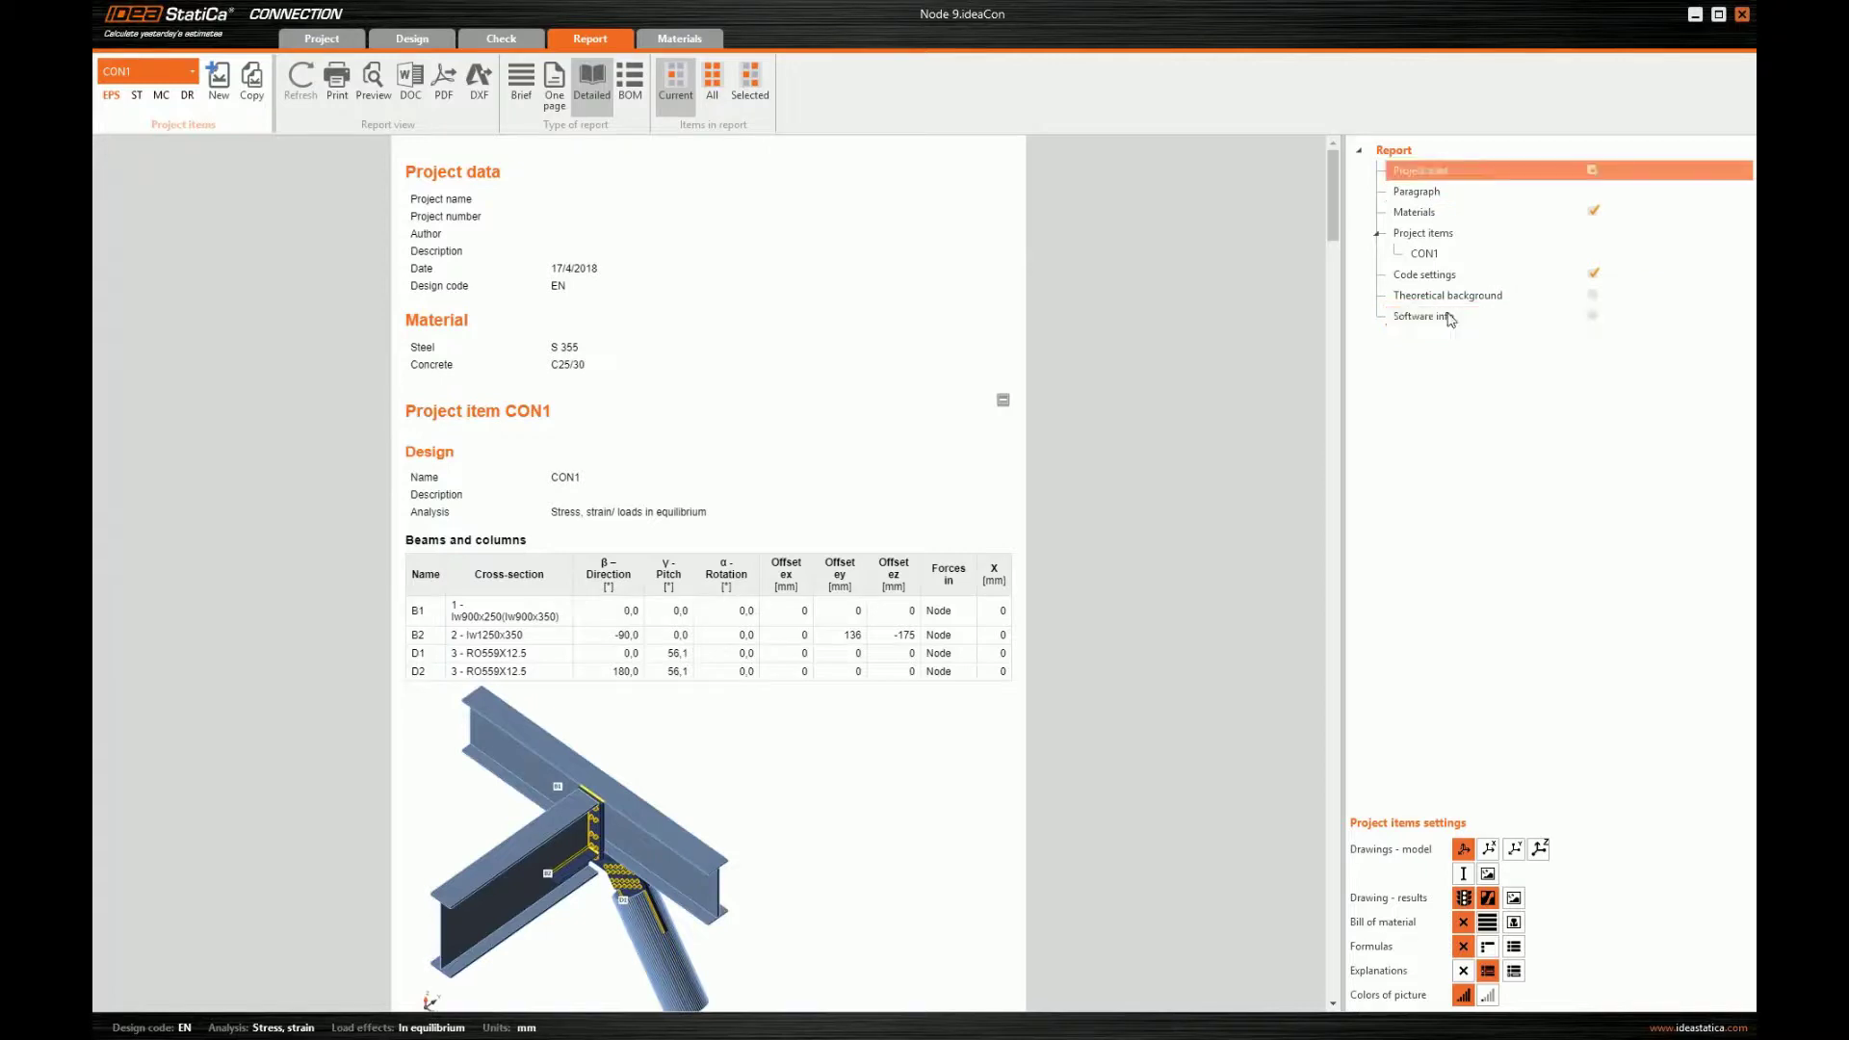
click(1449, 315)
click(1594, 300)
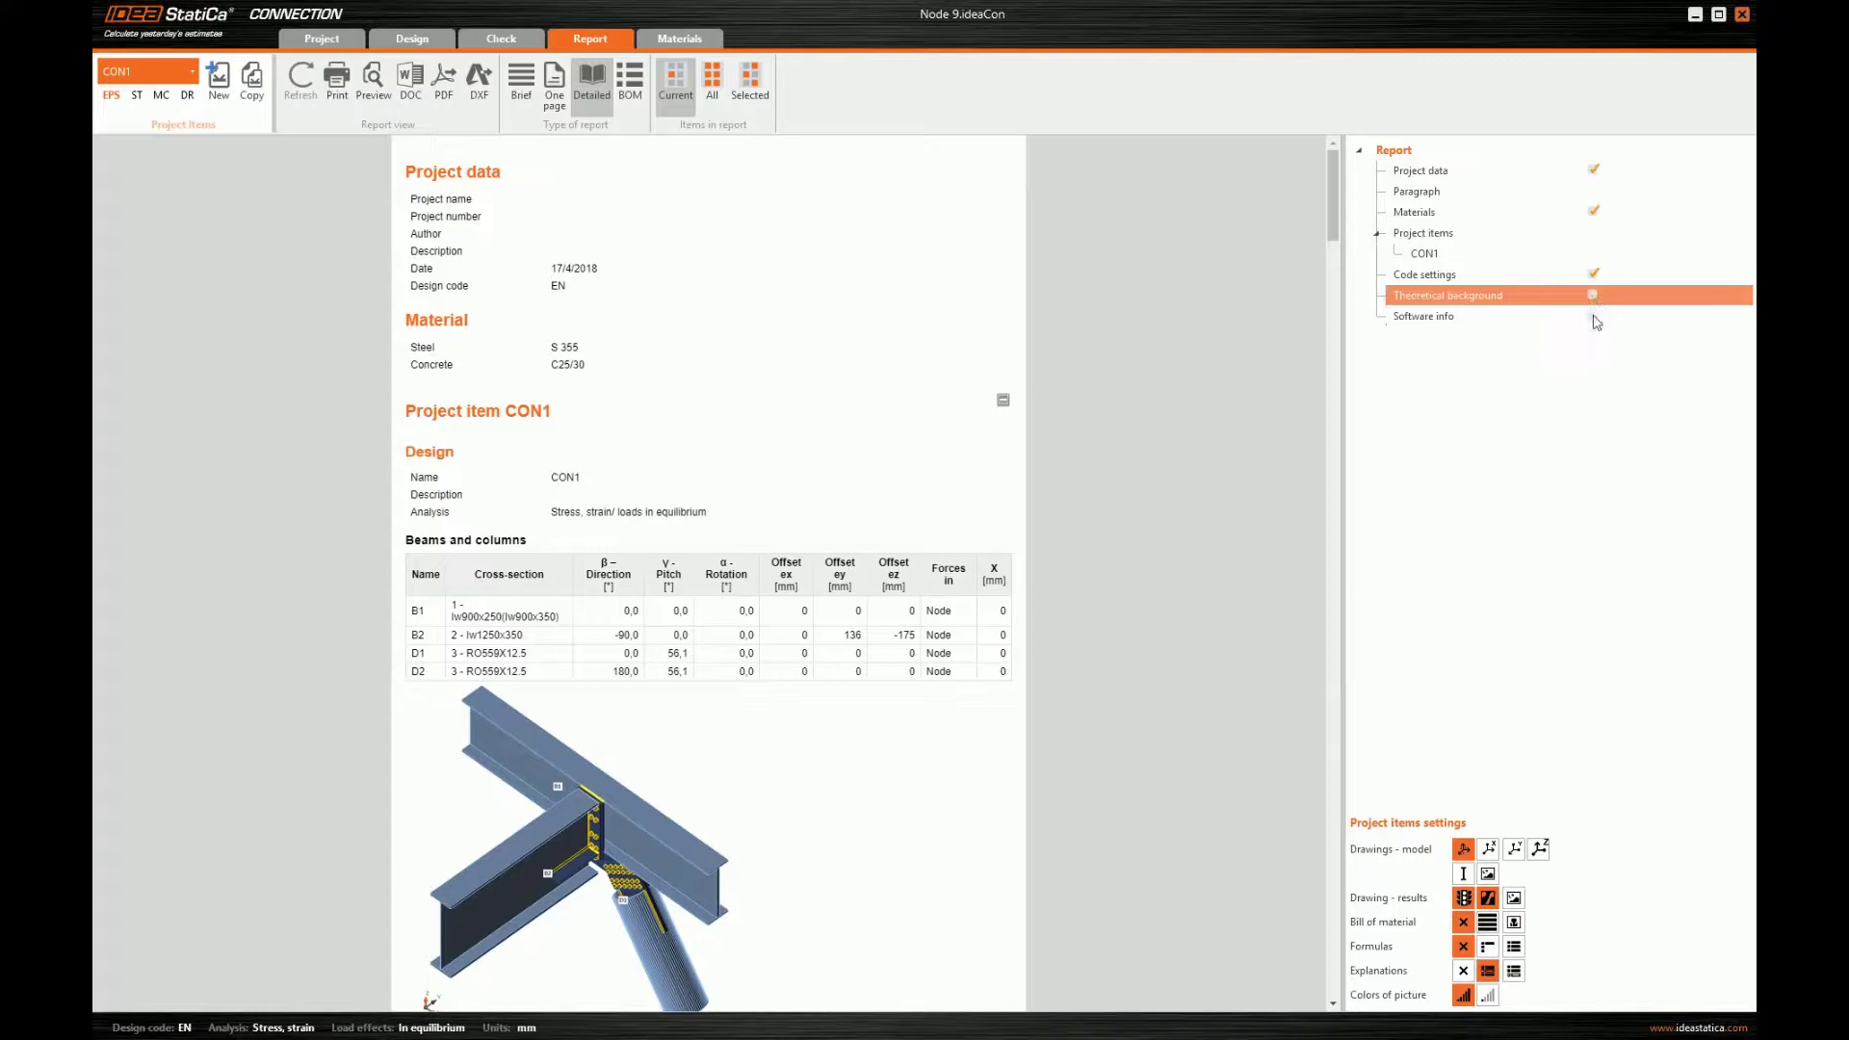
click(1594, 319)
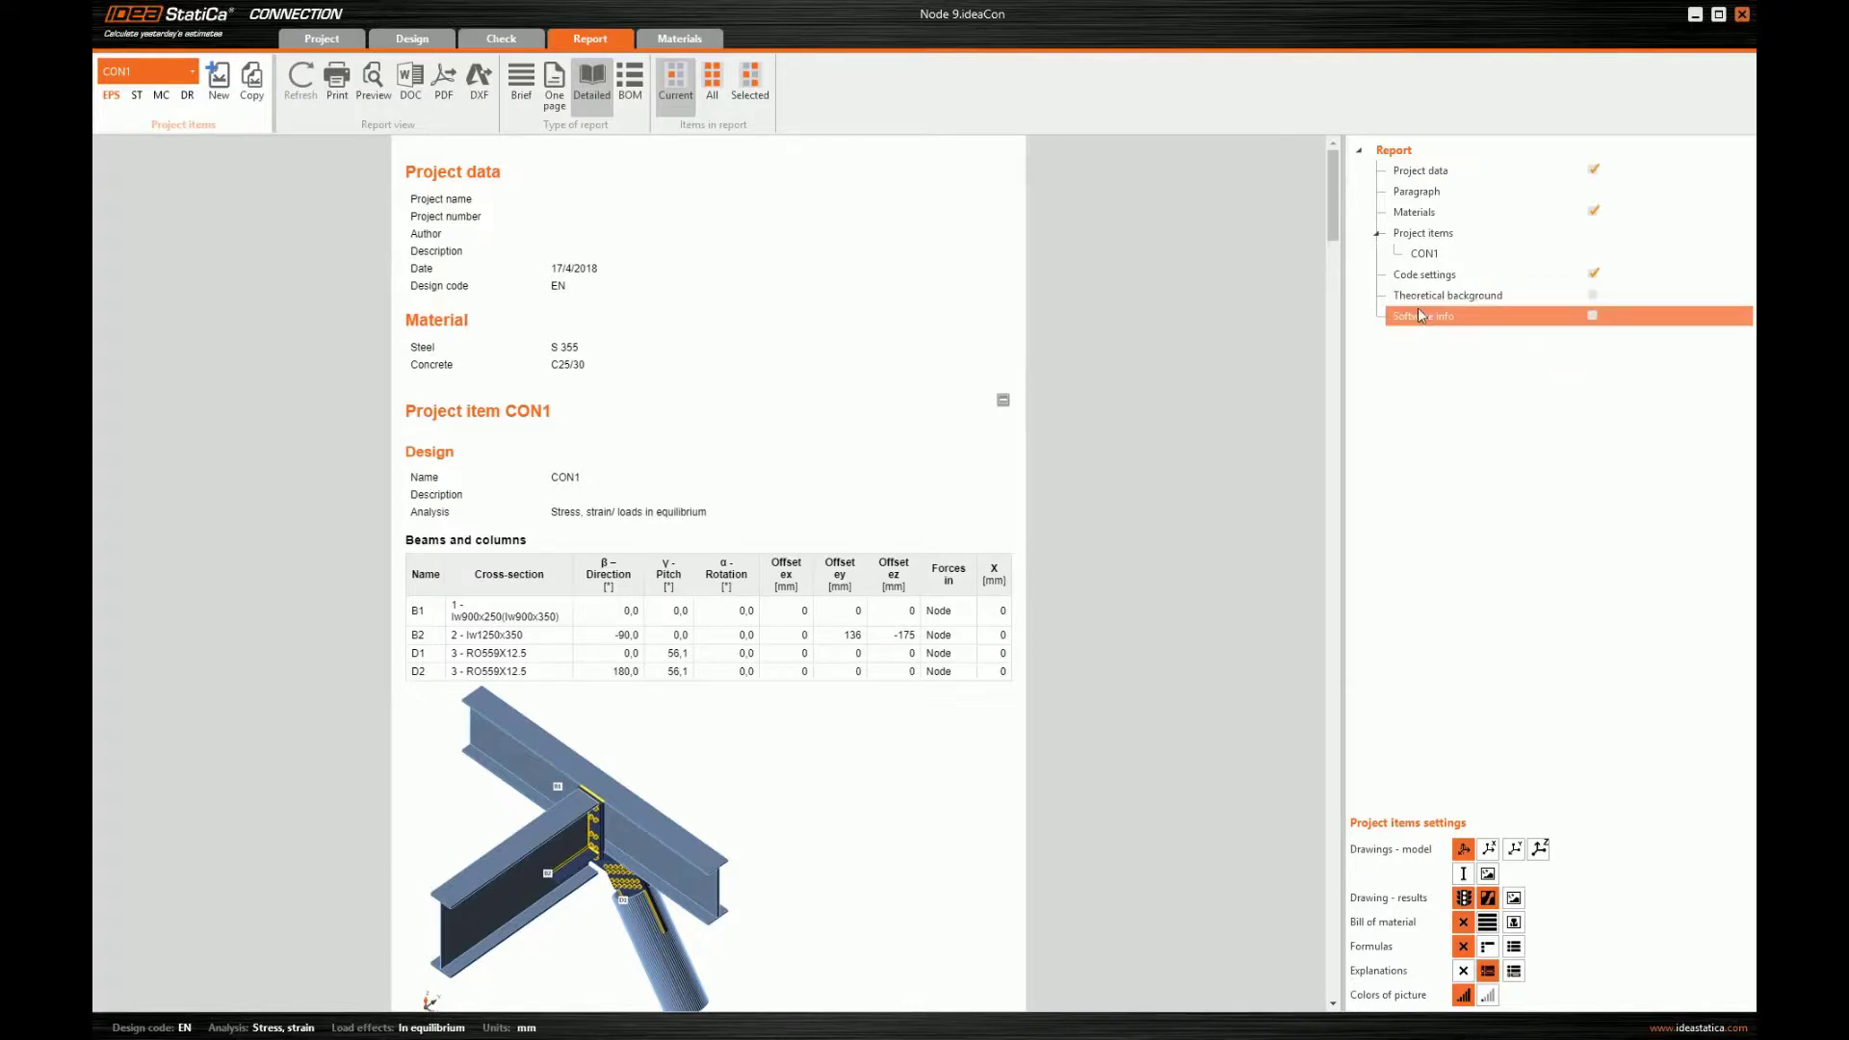
click(1417, 294)
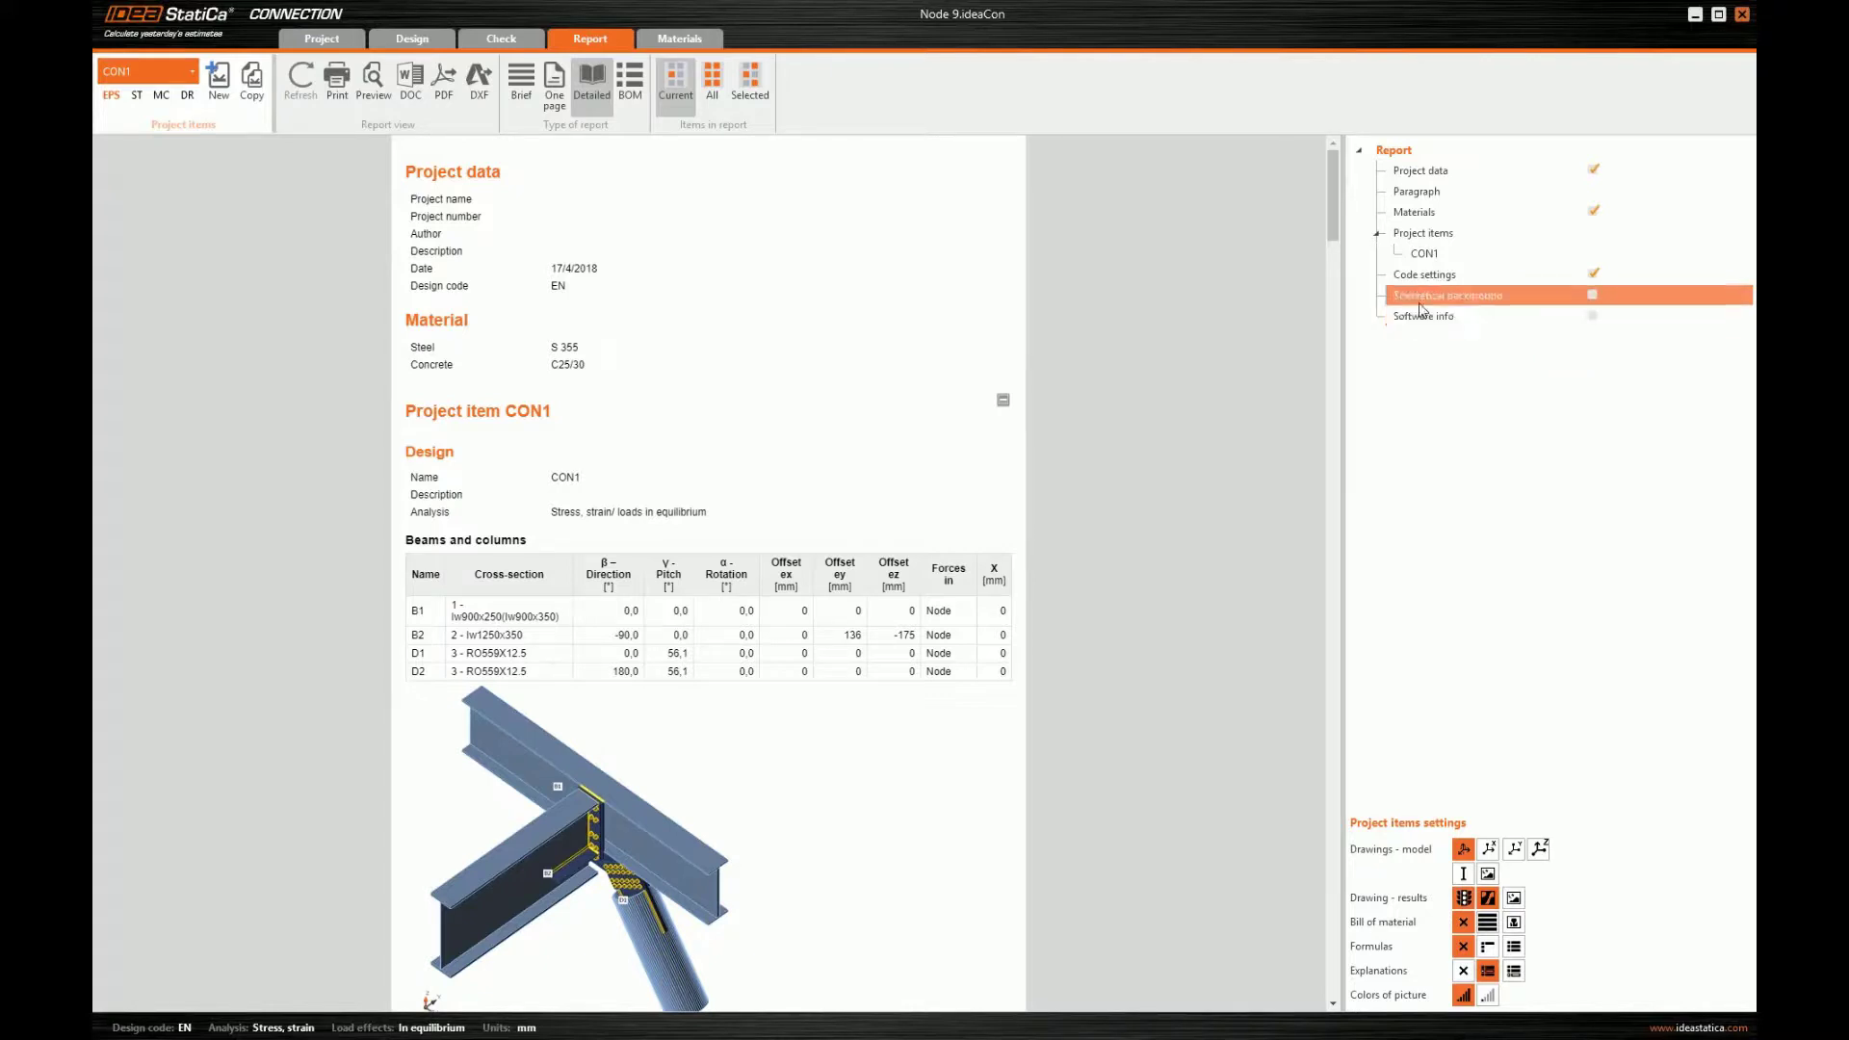
- Reorder the report contents so that the Paragraph section comes directly after Materials
click(1416, 213)
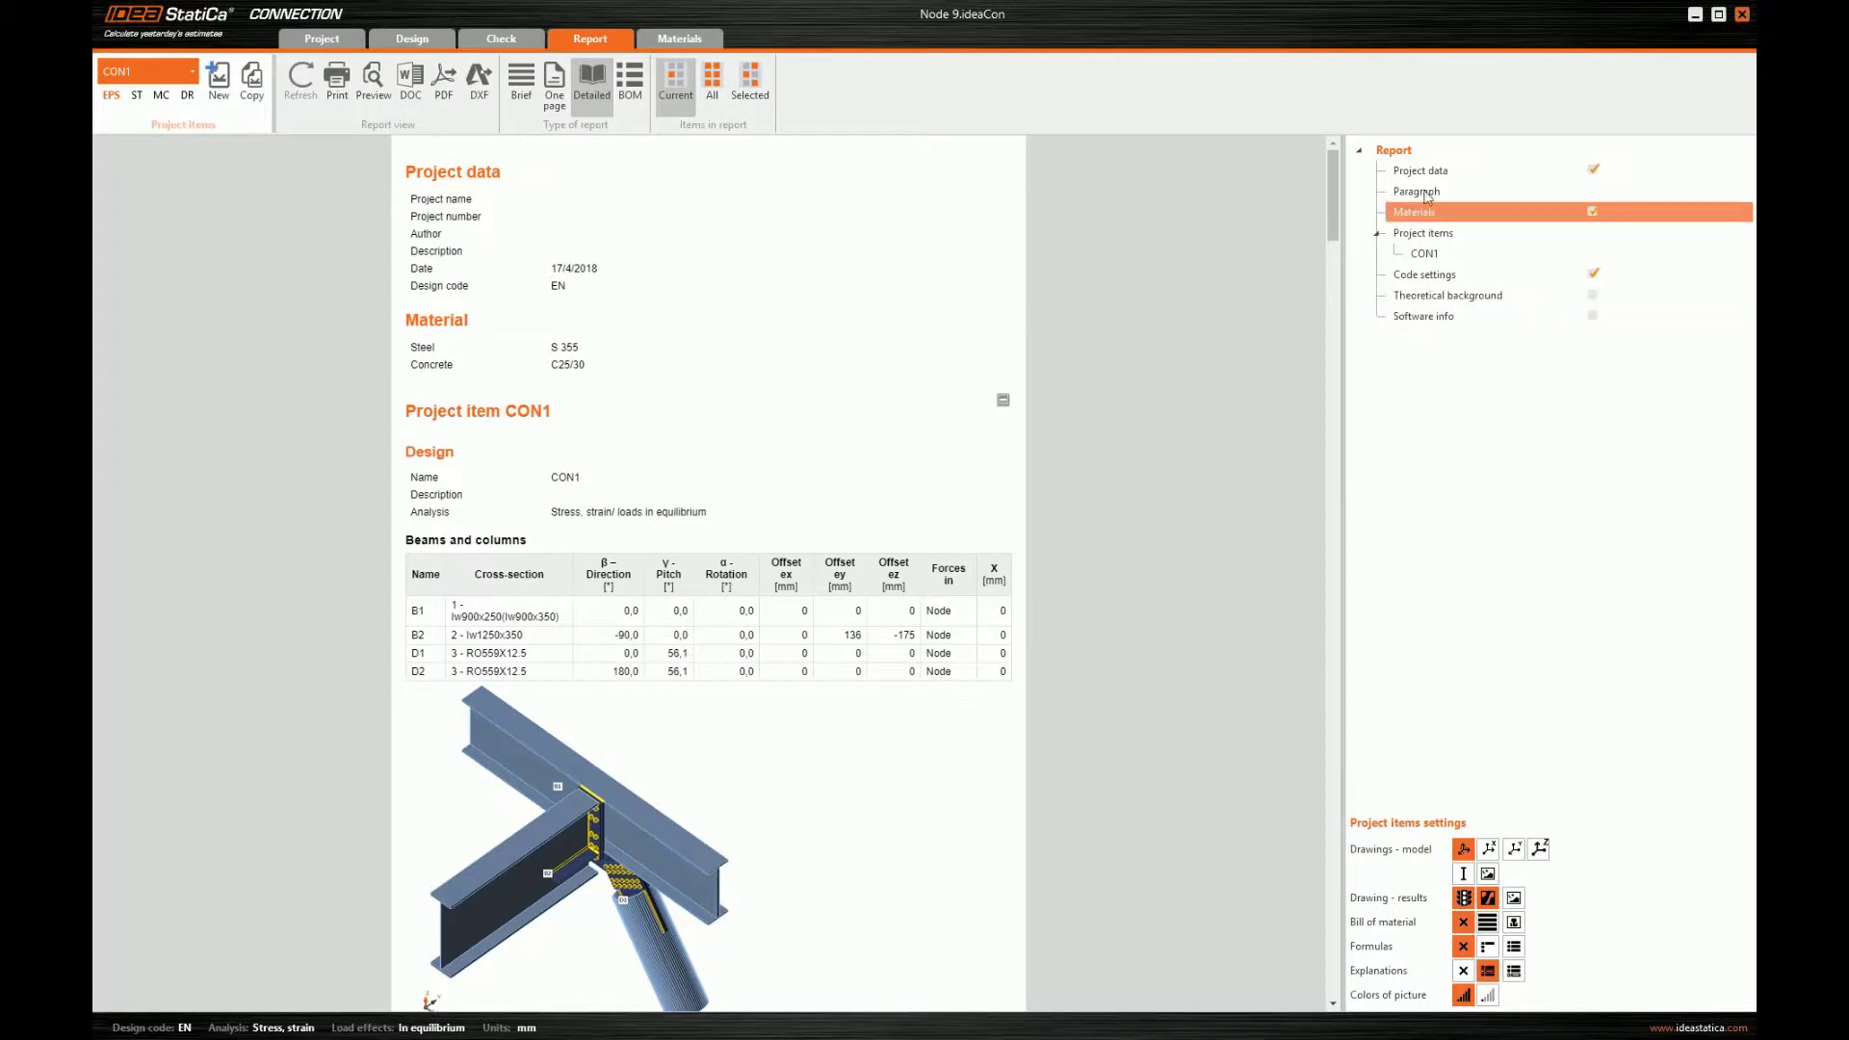
mouse_move(1427, 198)
mouse_down()
mouse_move(1431, 178)
mouse_move(1437, 202)
mouse_up()
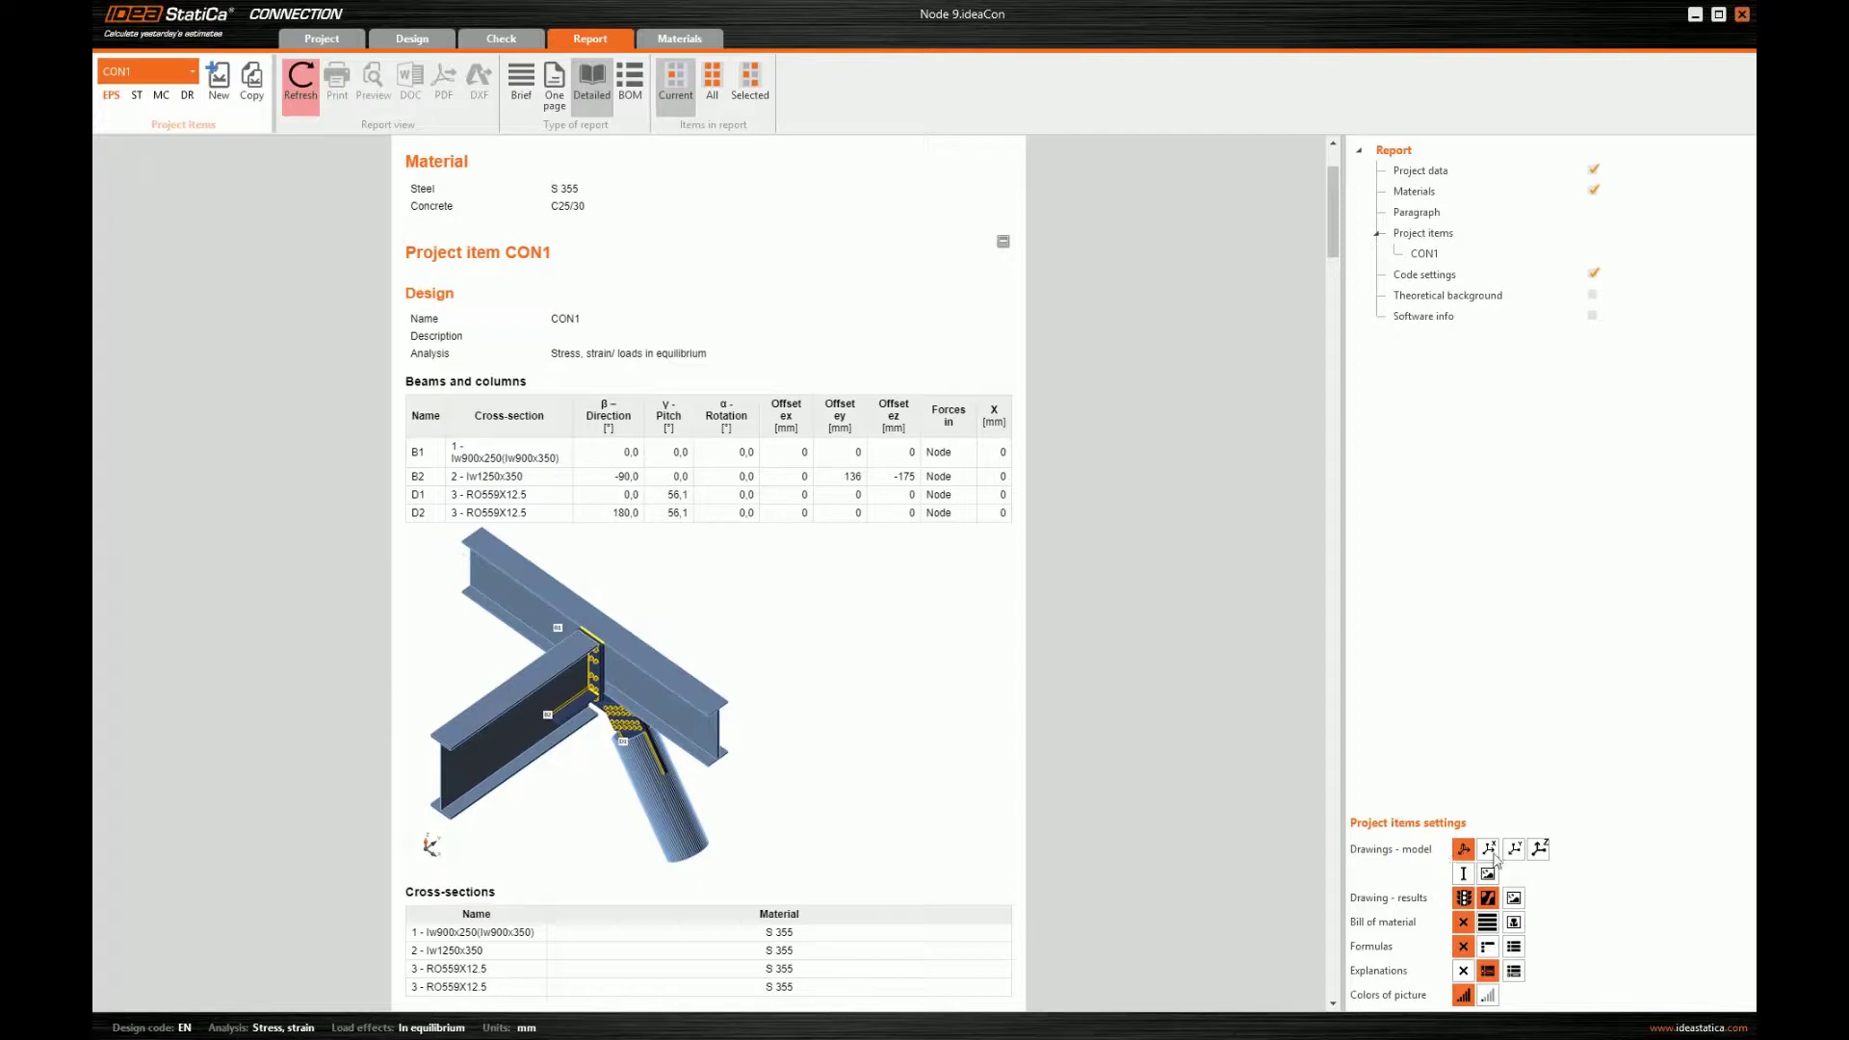
click(1491, 851)
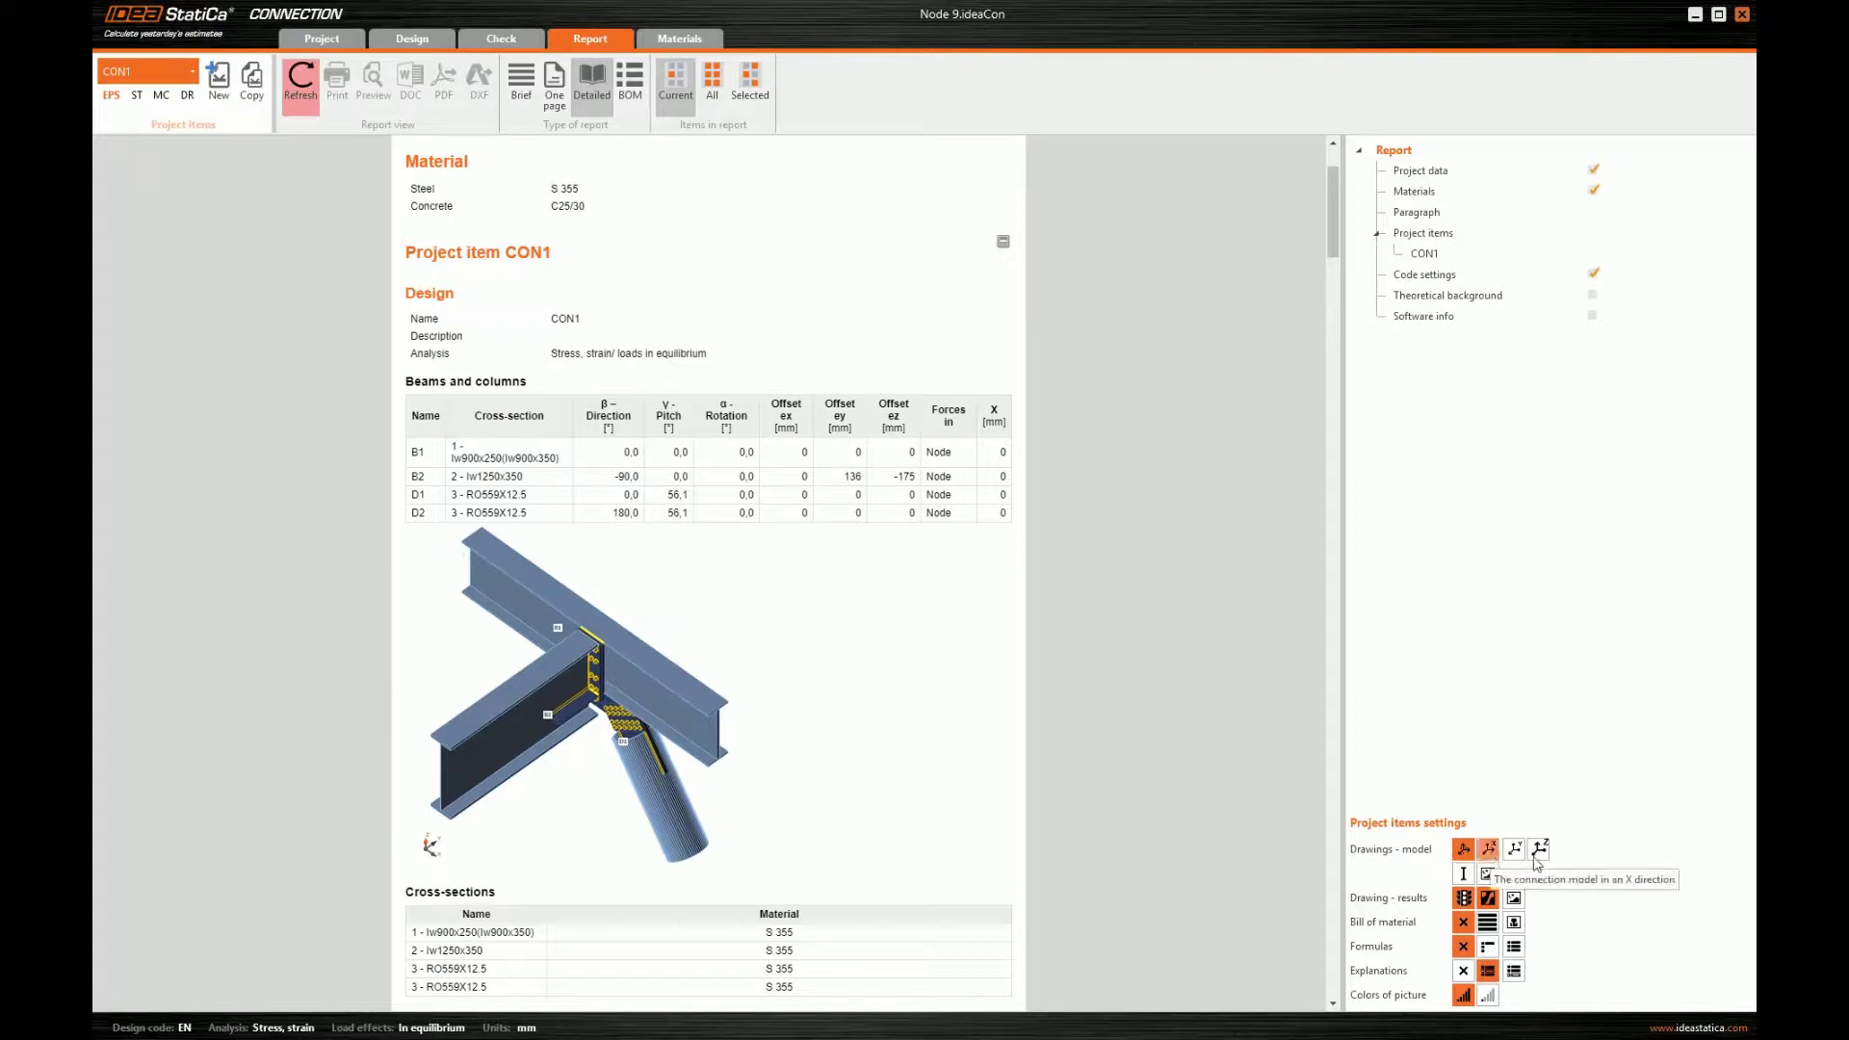
click(1535, 854)
click(1491, 854)
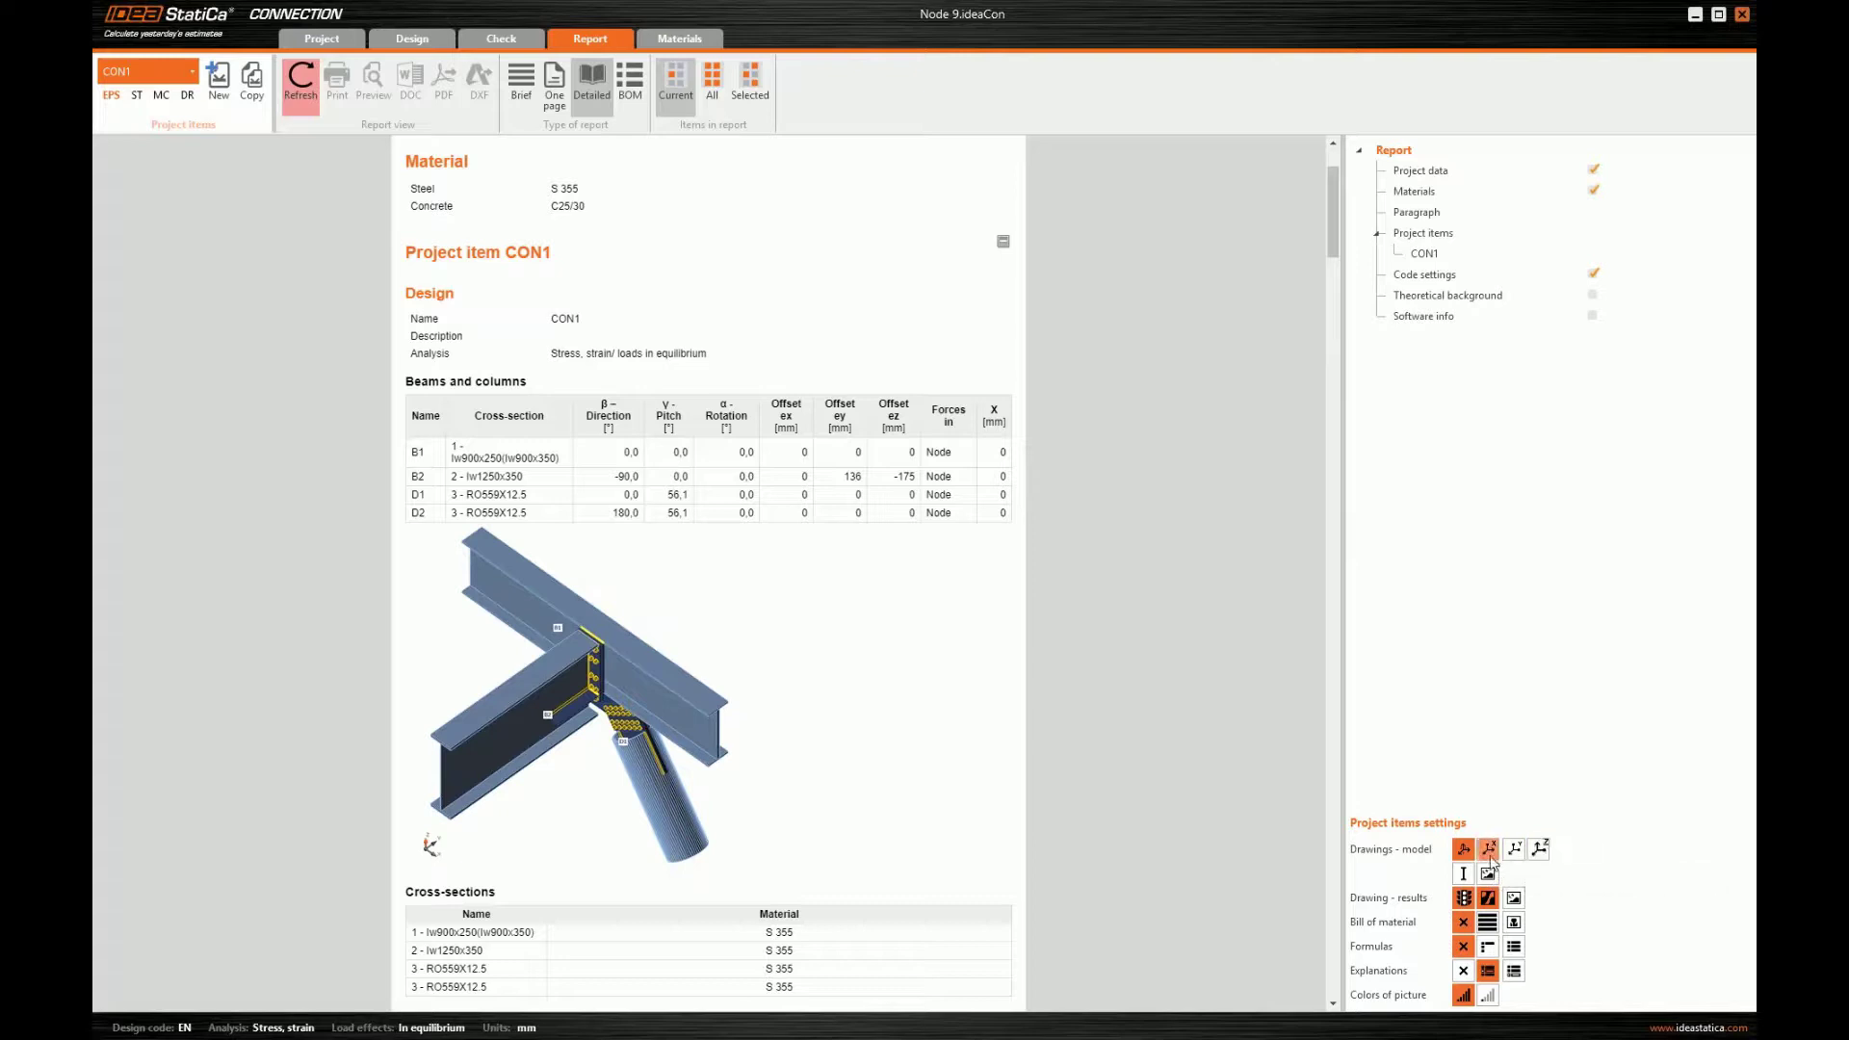
click(1489, 875)
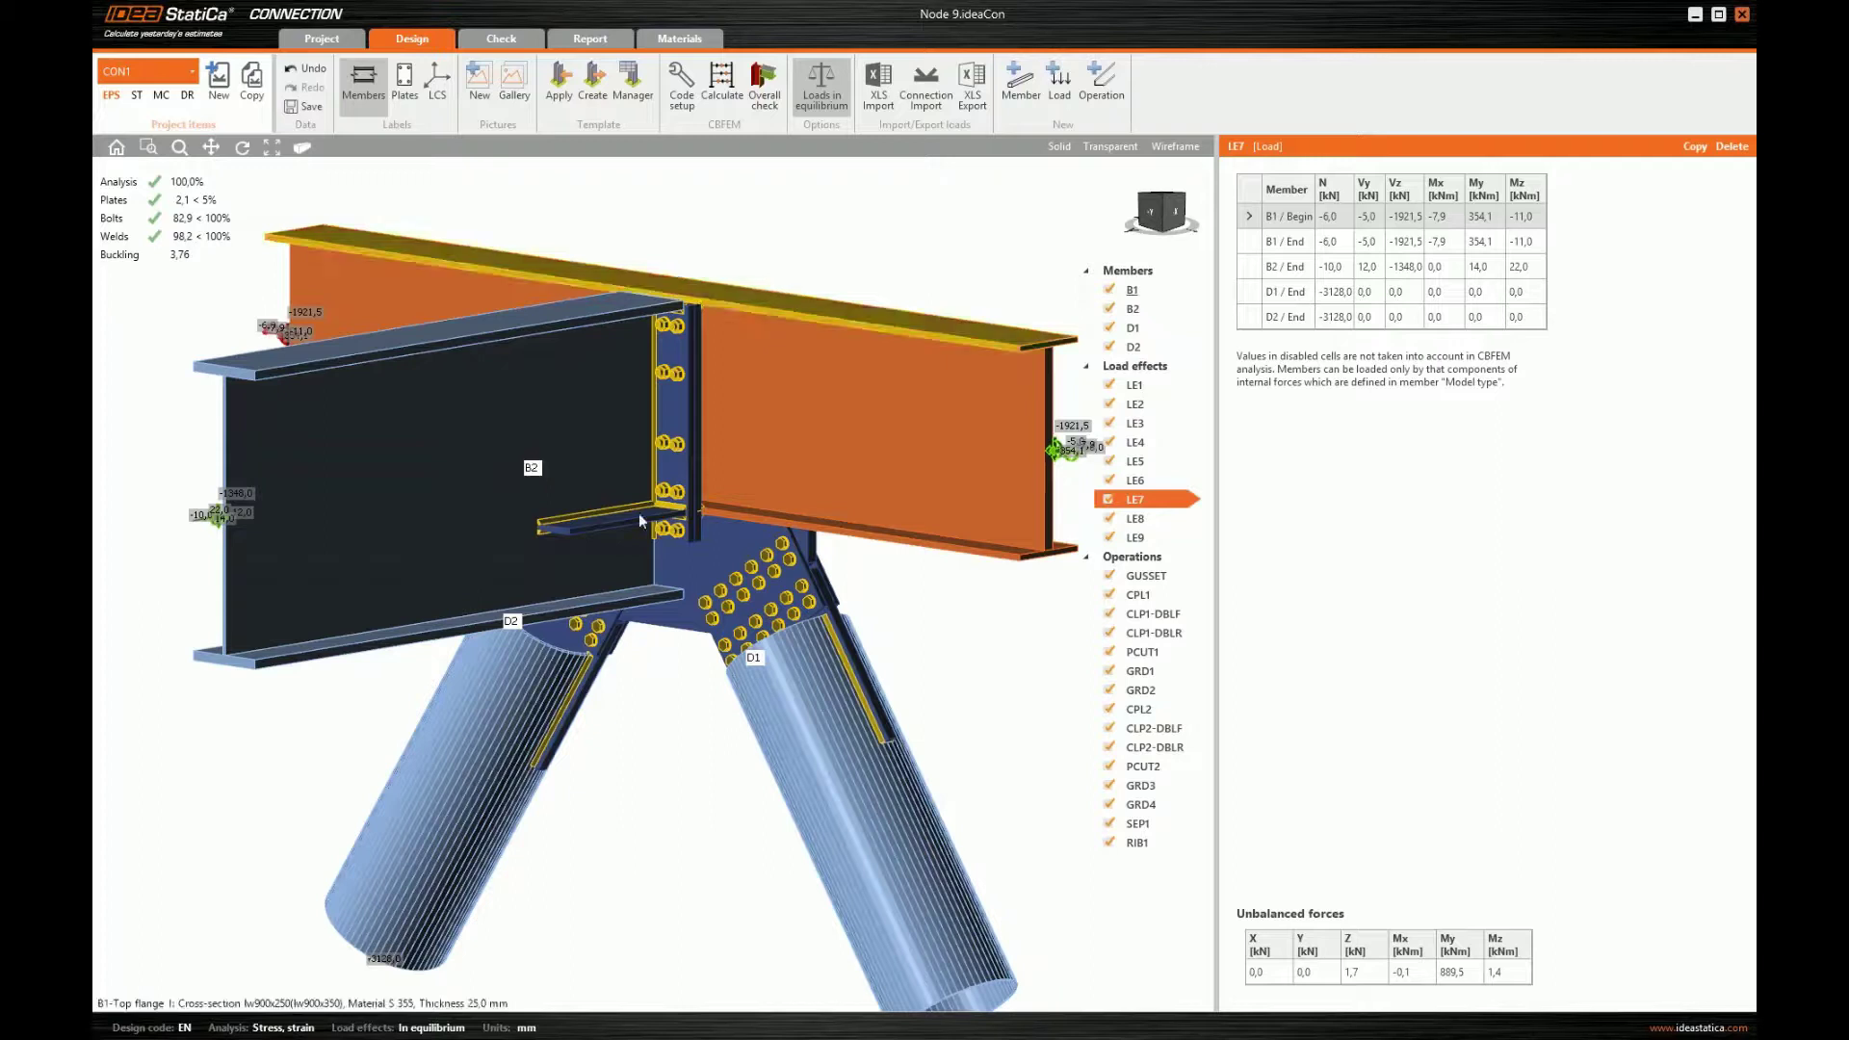
- Open the detailed report of CON1 and examine its load effects, check summary, and bolt check tables with design data
scroll(639, 516, down, 3)
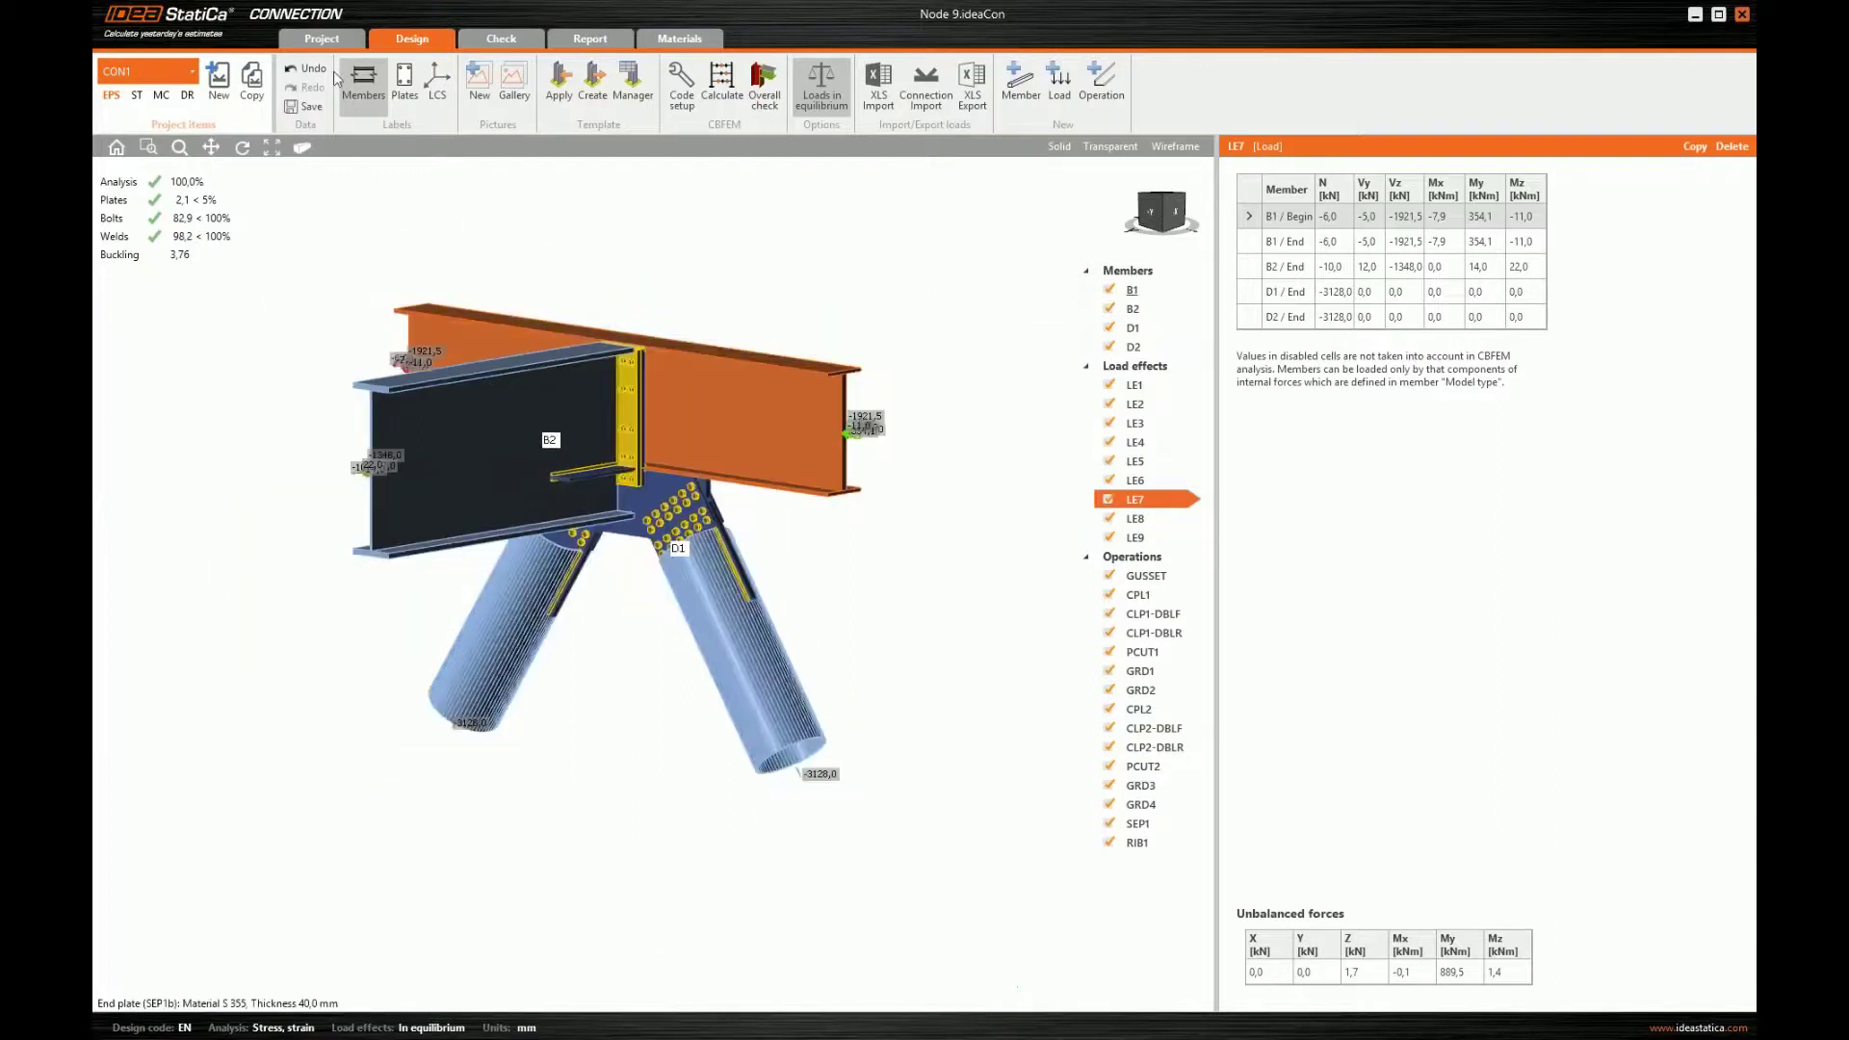
click(581, 40)
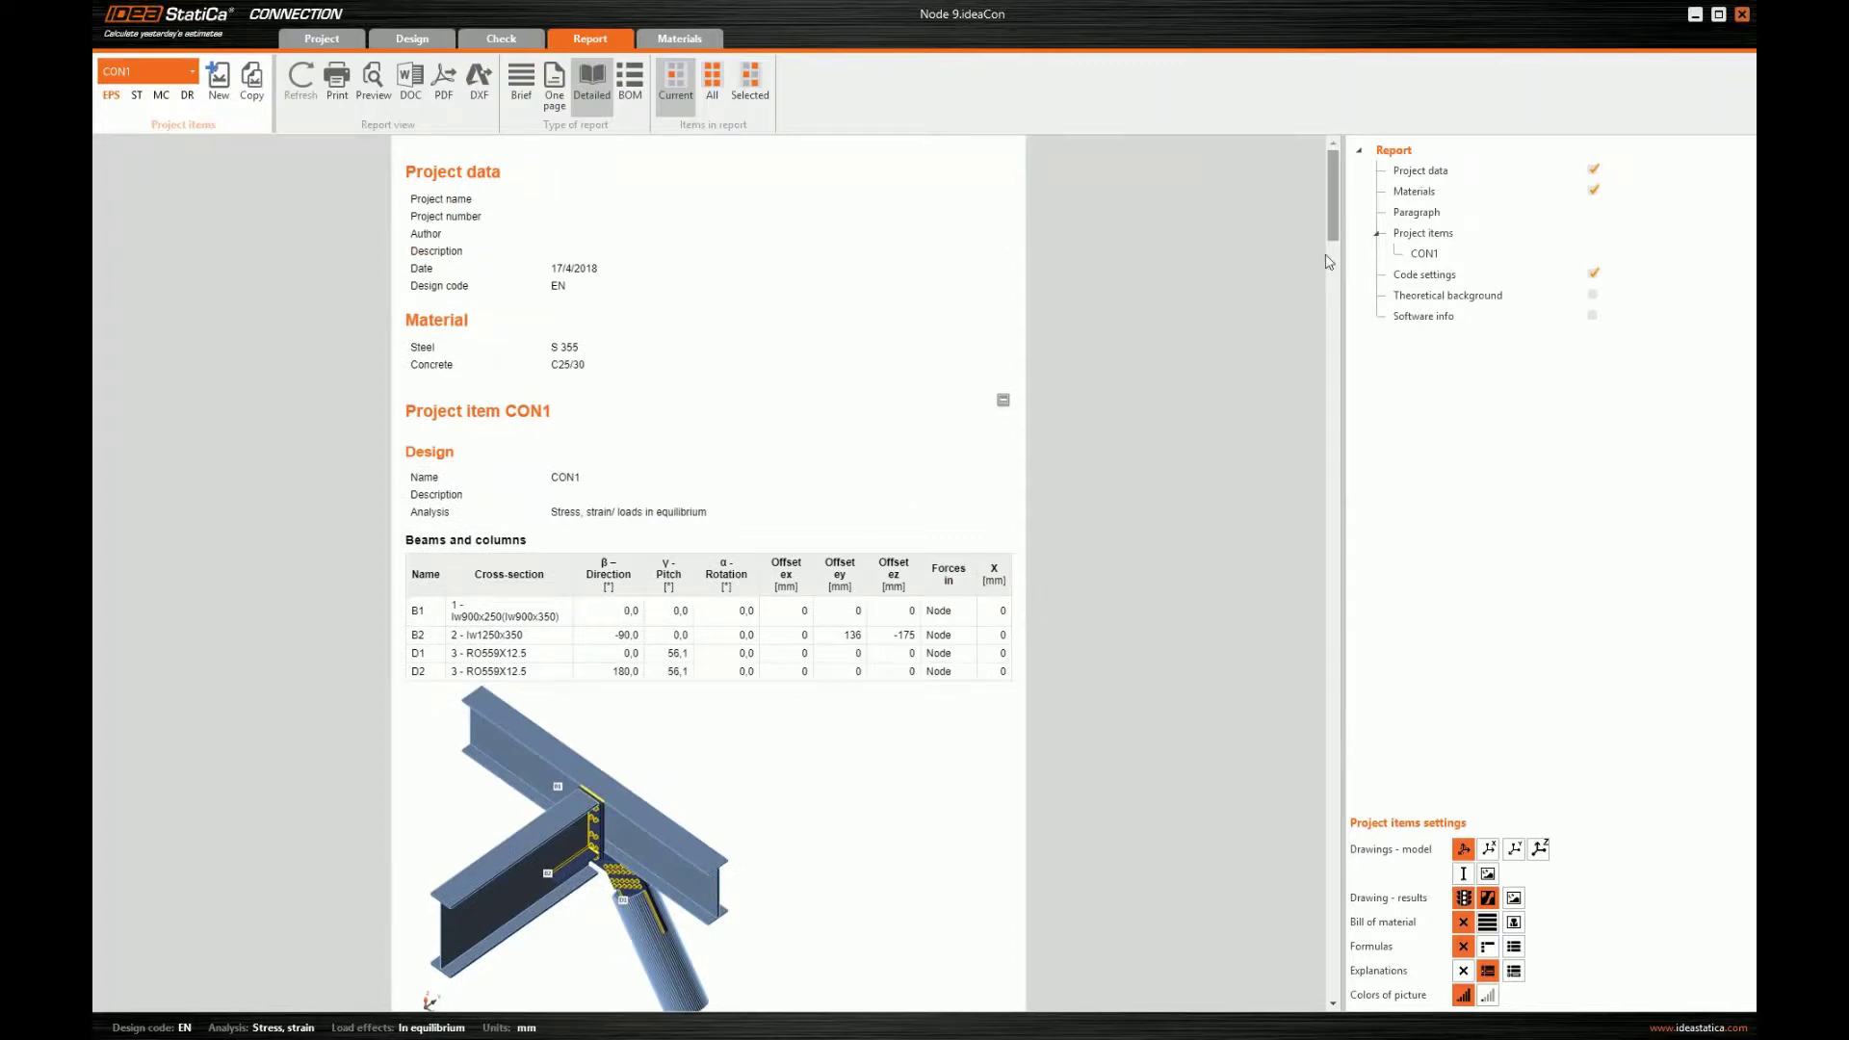
scroll(1328, 262, down, 5)
scroll(1238, 504, down, 8)
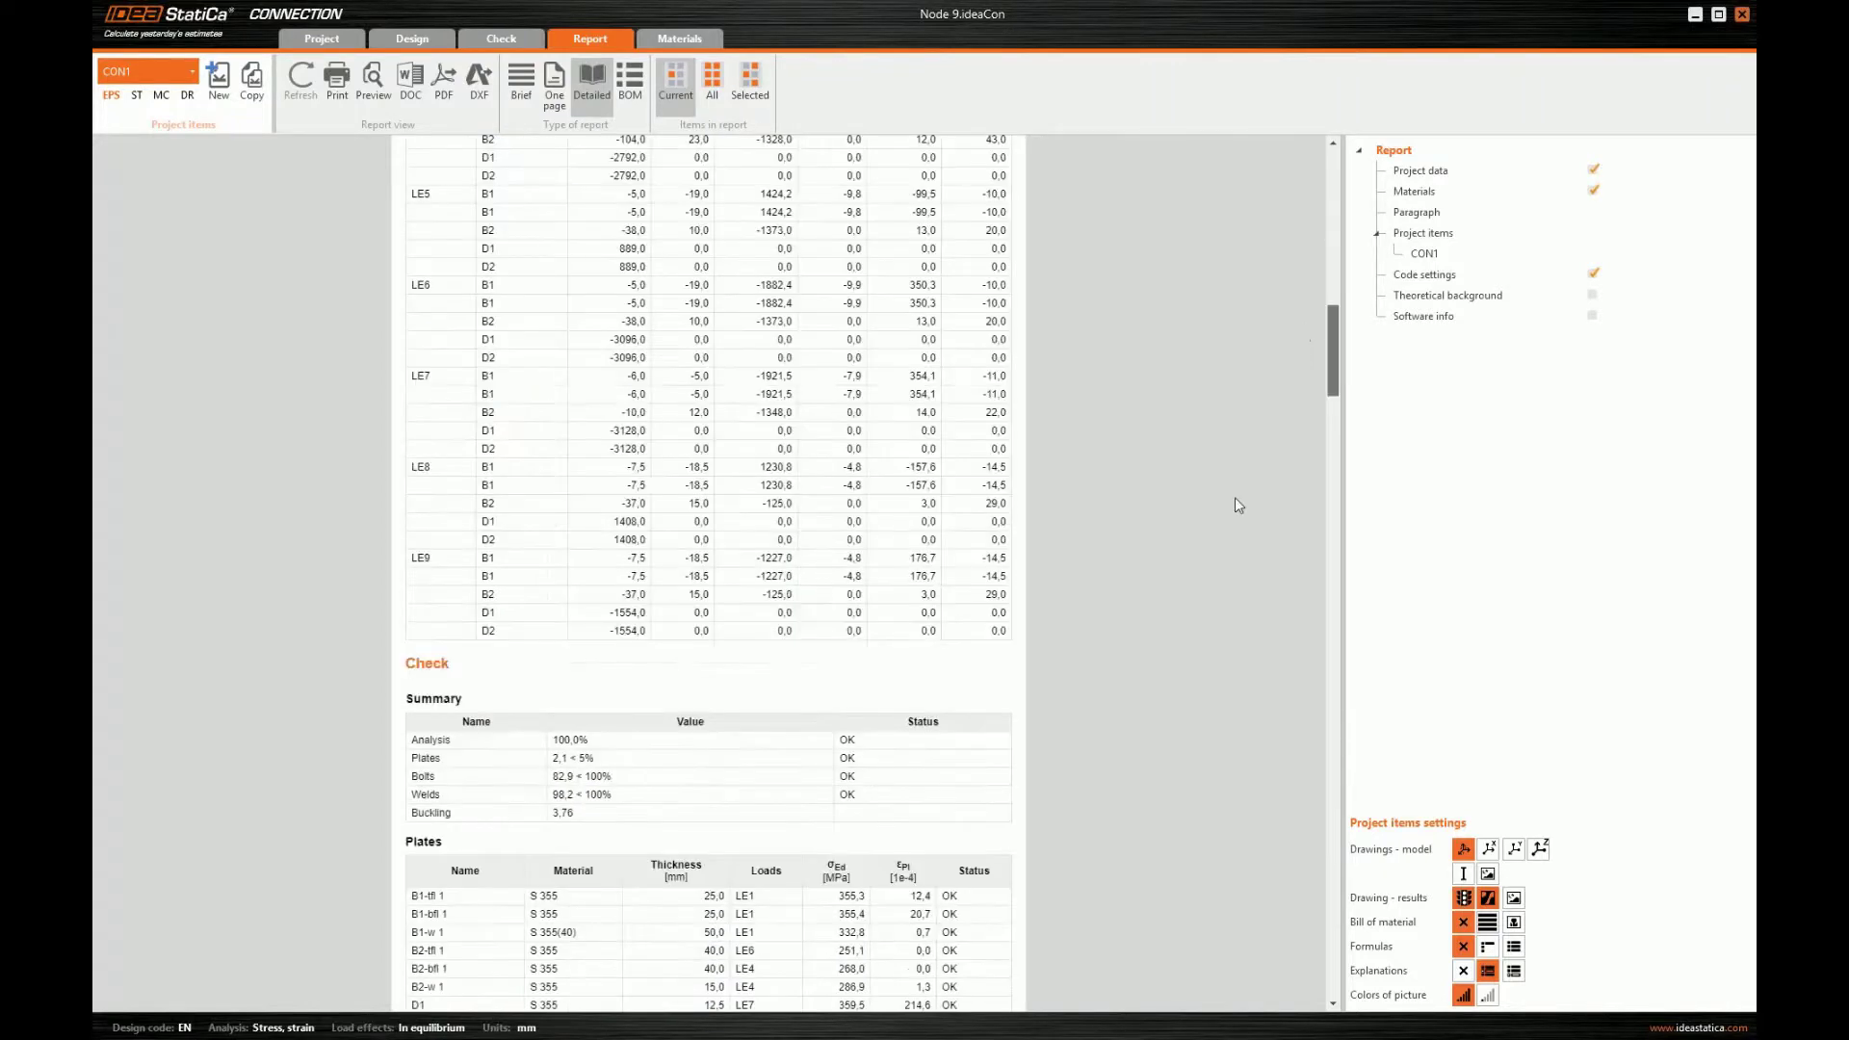
scroll(1234, 506, down, 8)
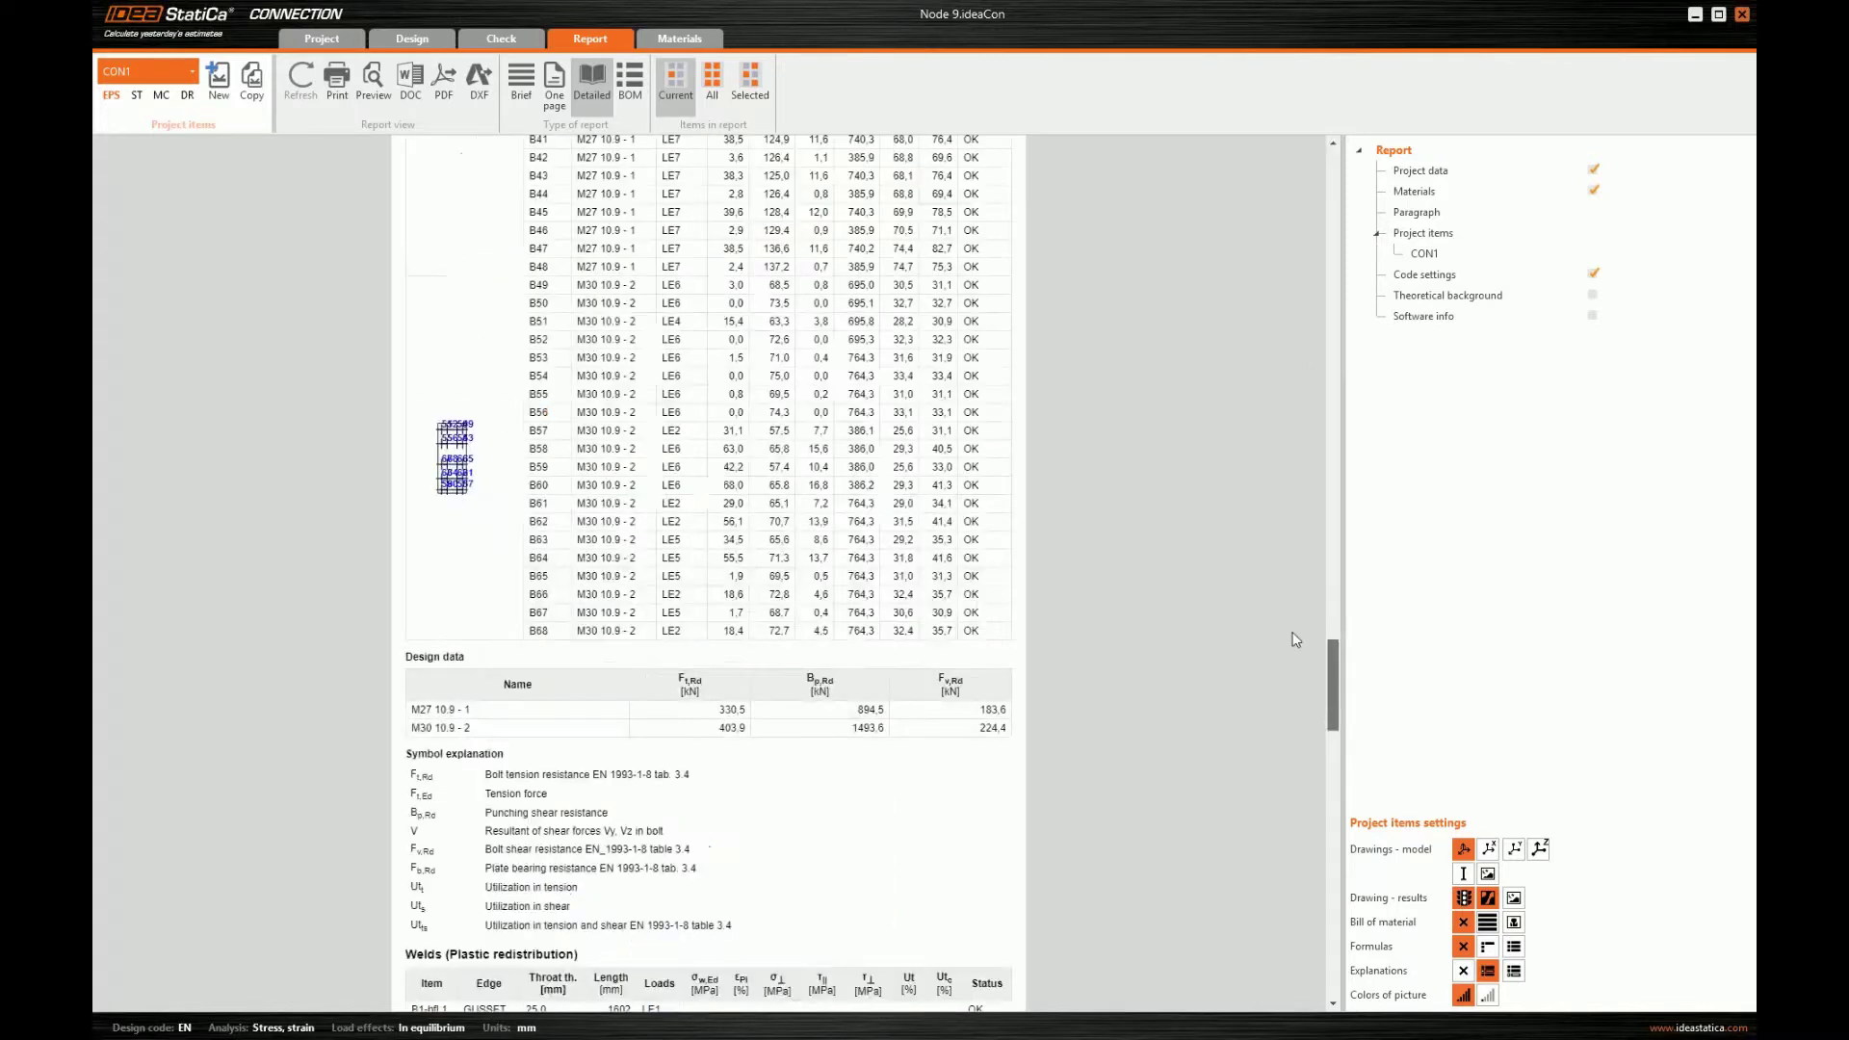
scroll(1300, 642, up, 5)
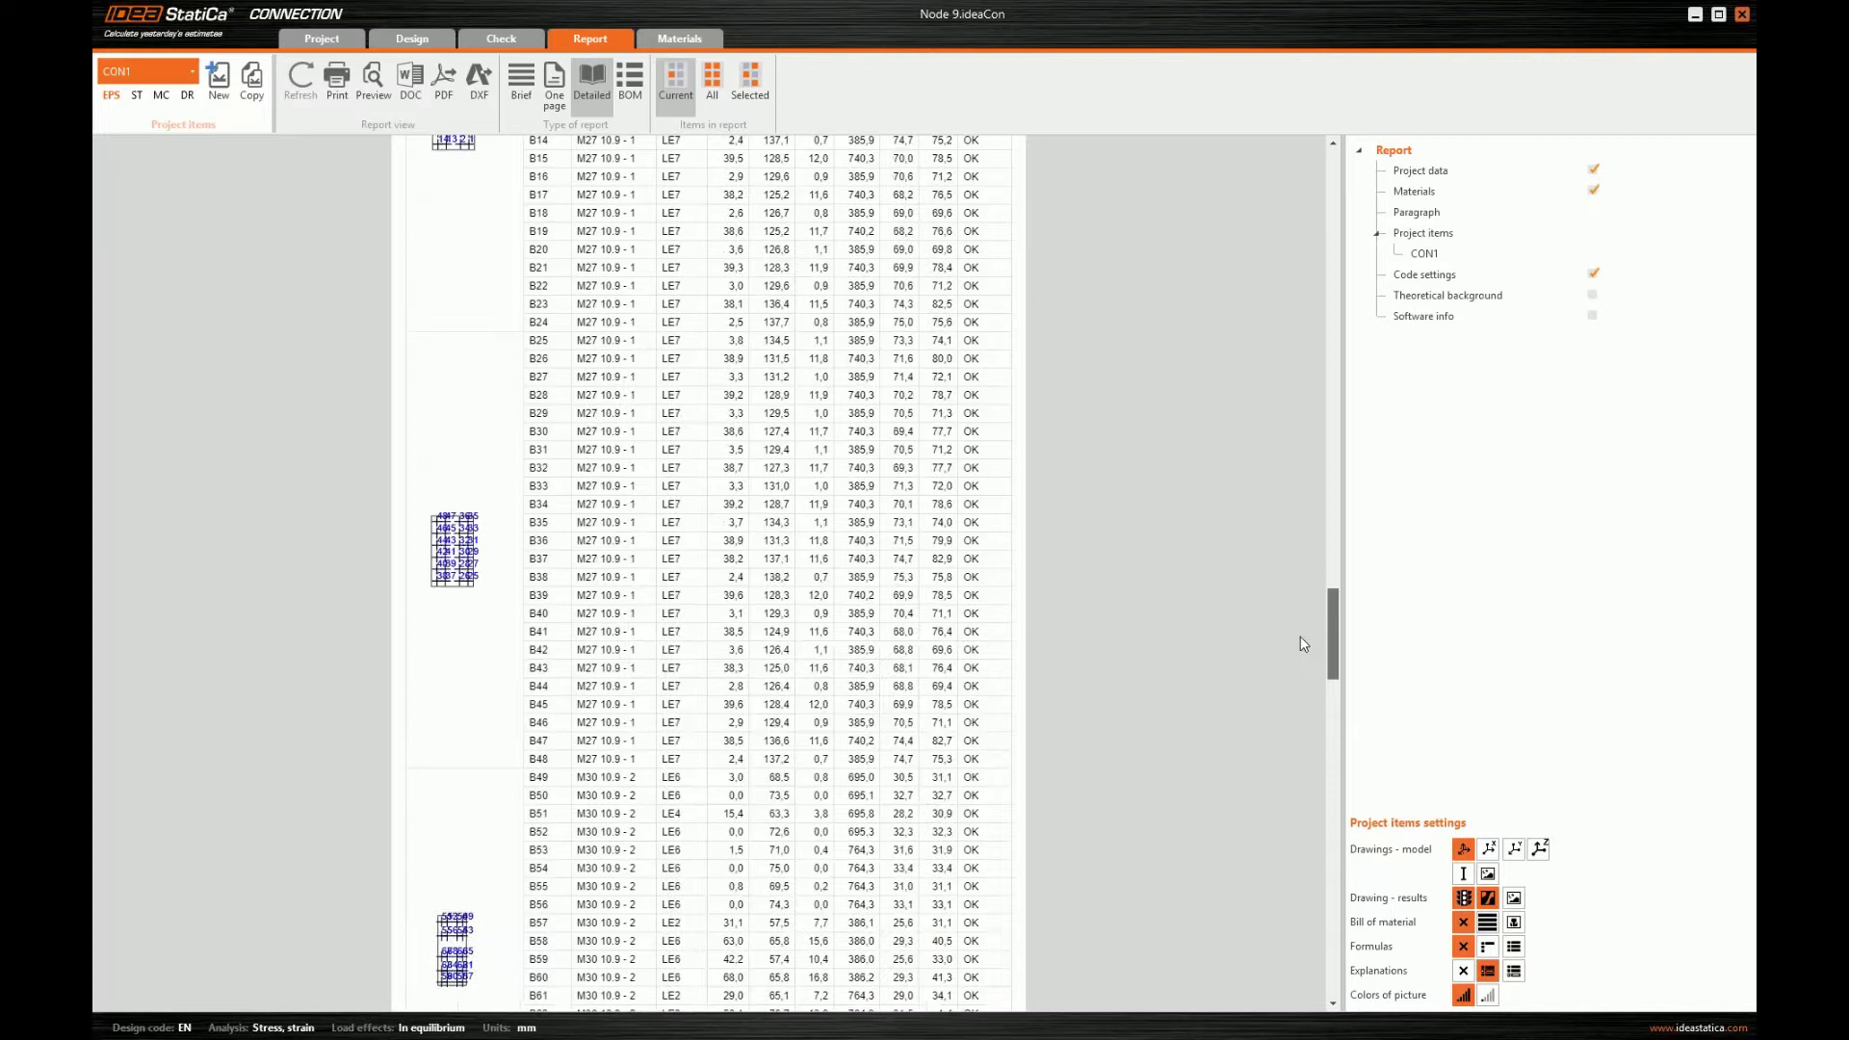
scroll(1309, 624, down, 1)
scroll(1314, 599, up, 4)
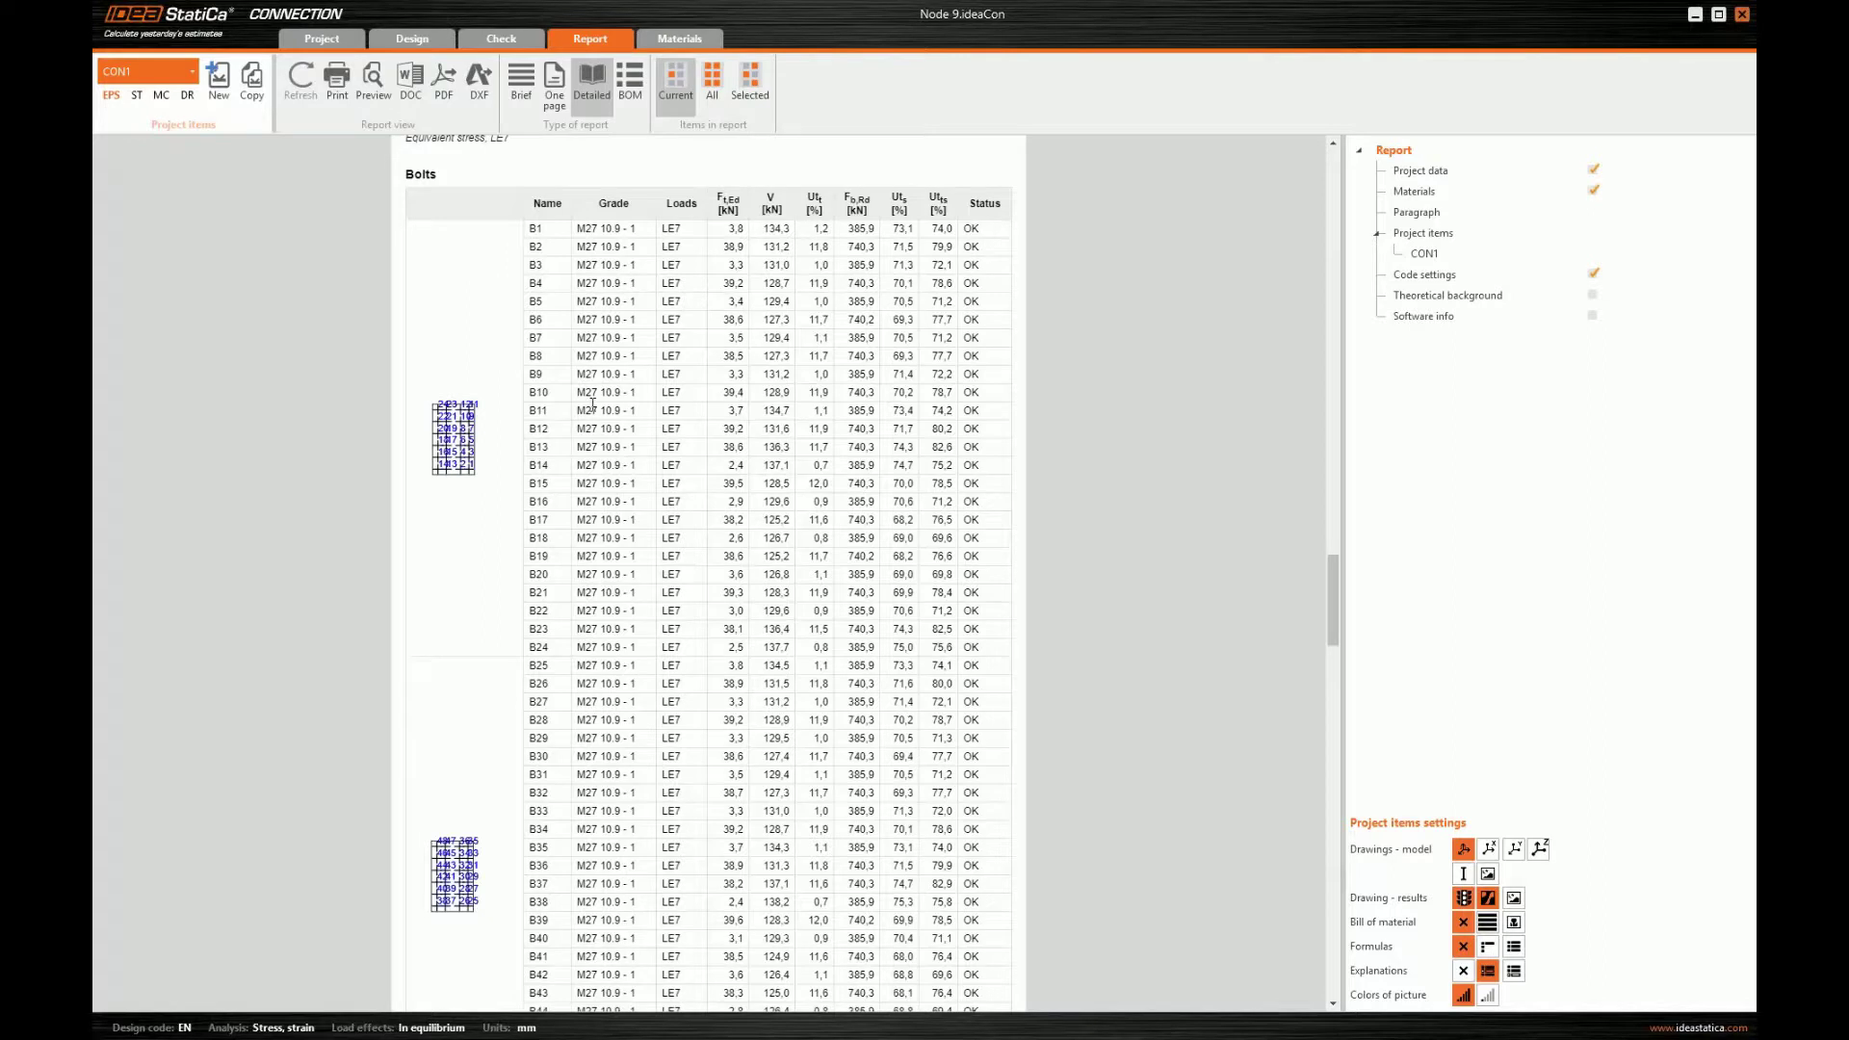
scroll(593, 405, down, 3)
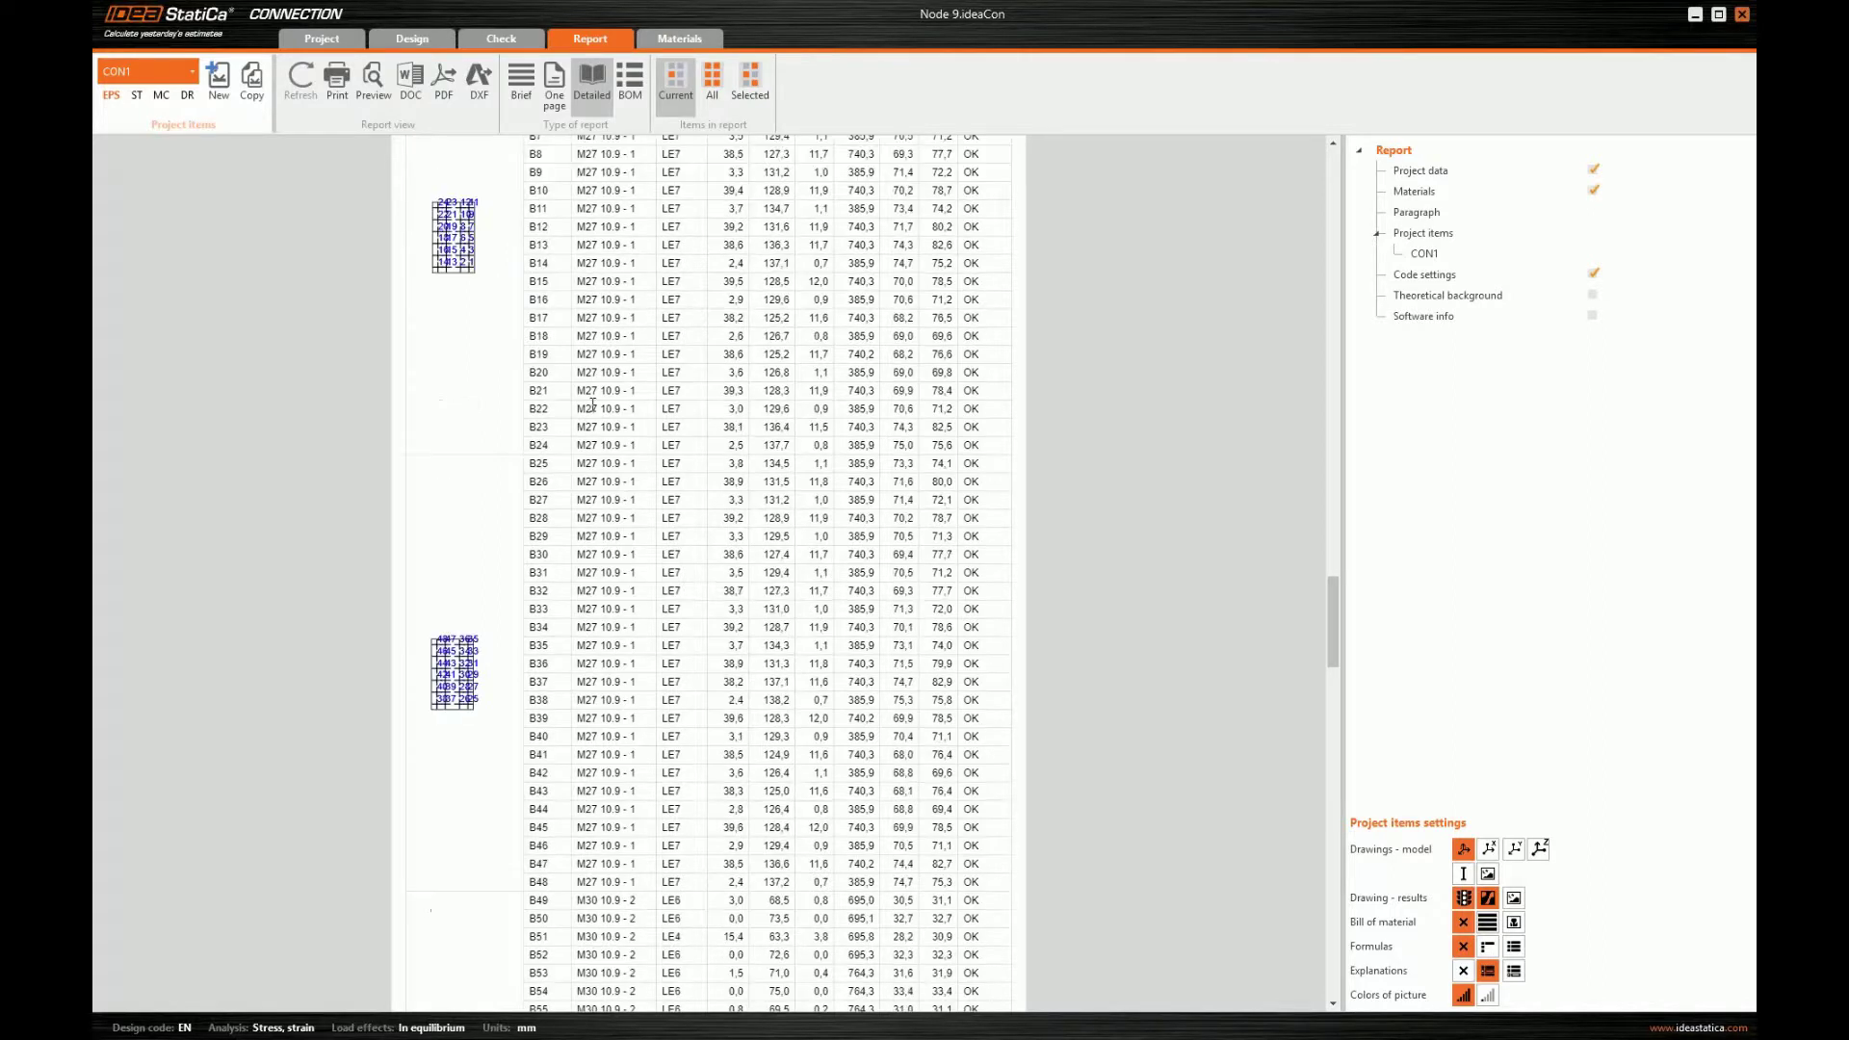
scroll(592, 404, down, 6)
scroll(568, 465, down, 1)
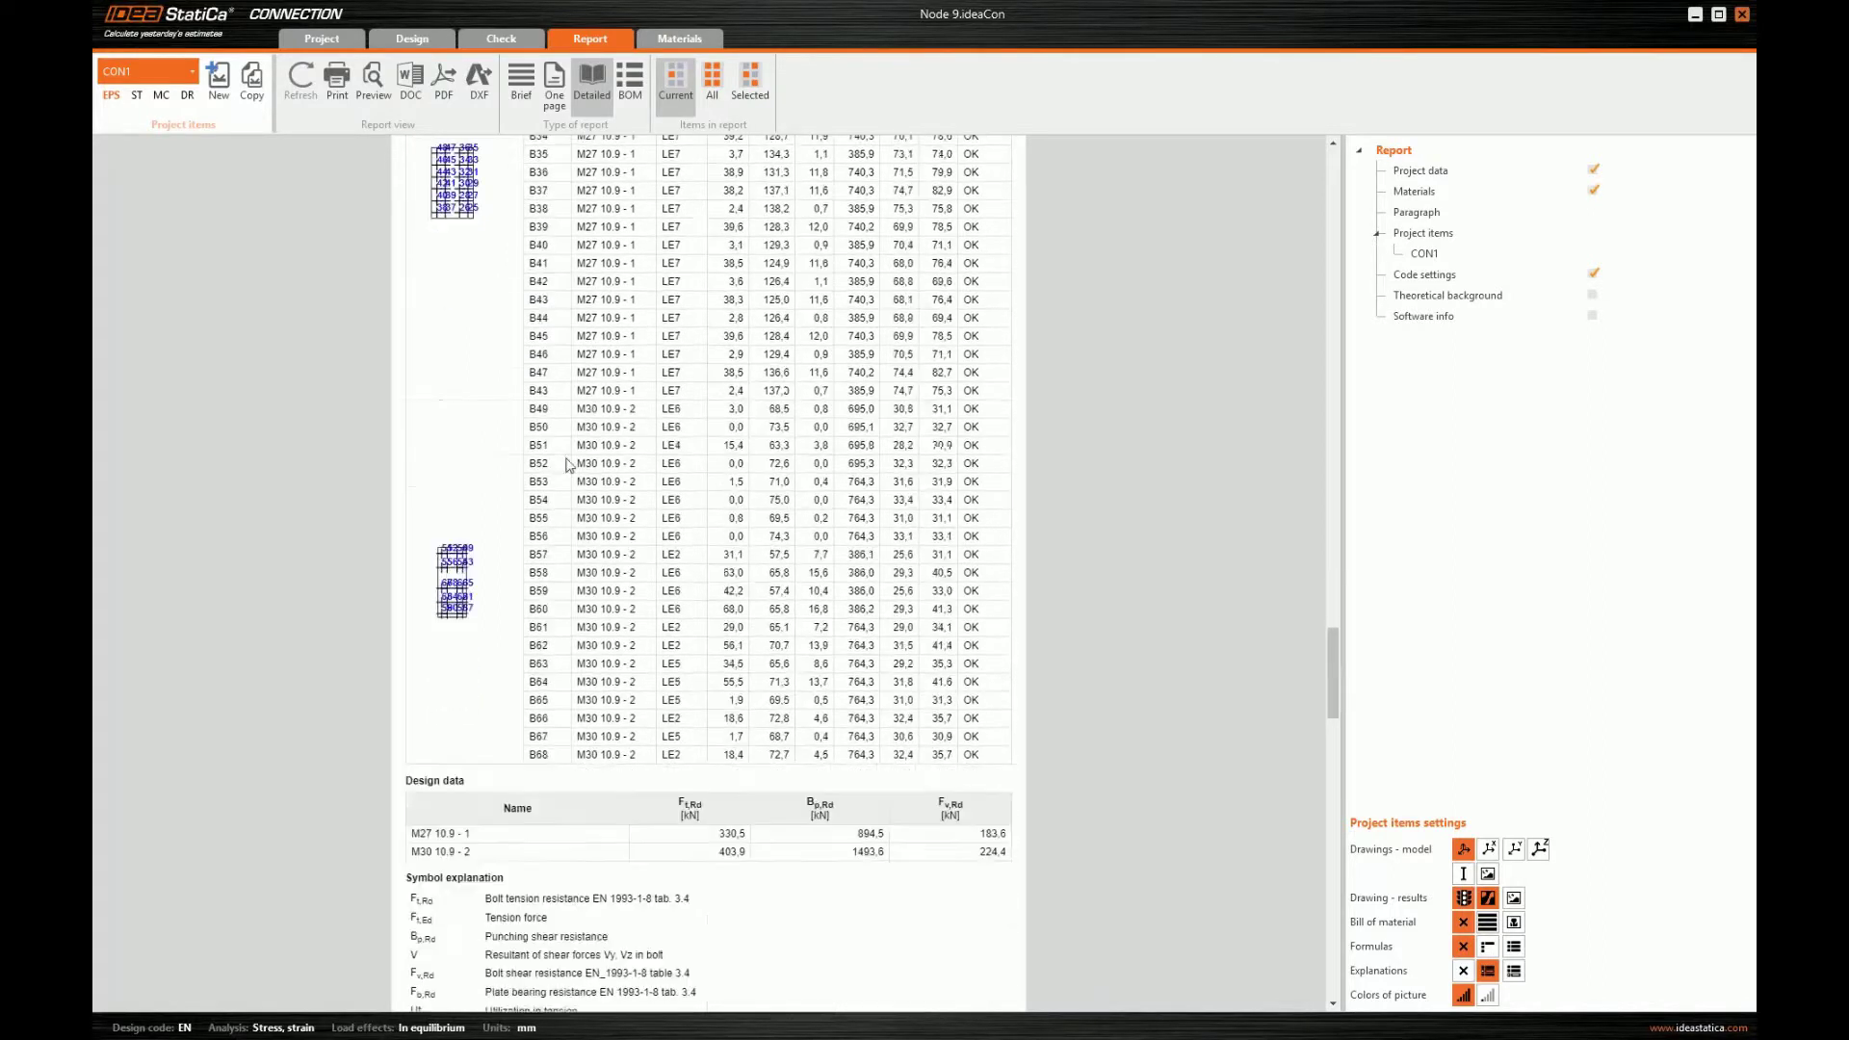
scroll(569, 466, up, 9)
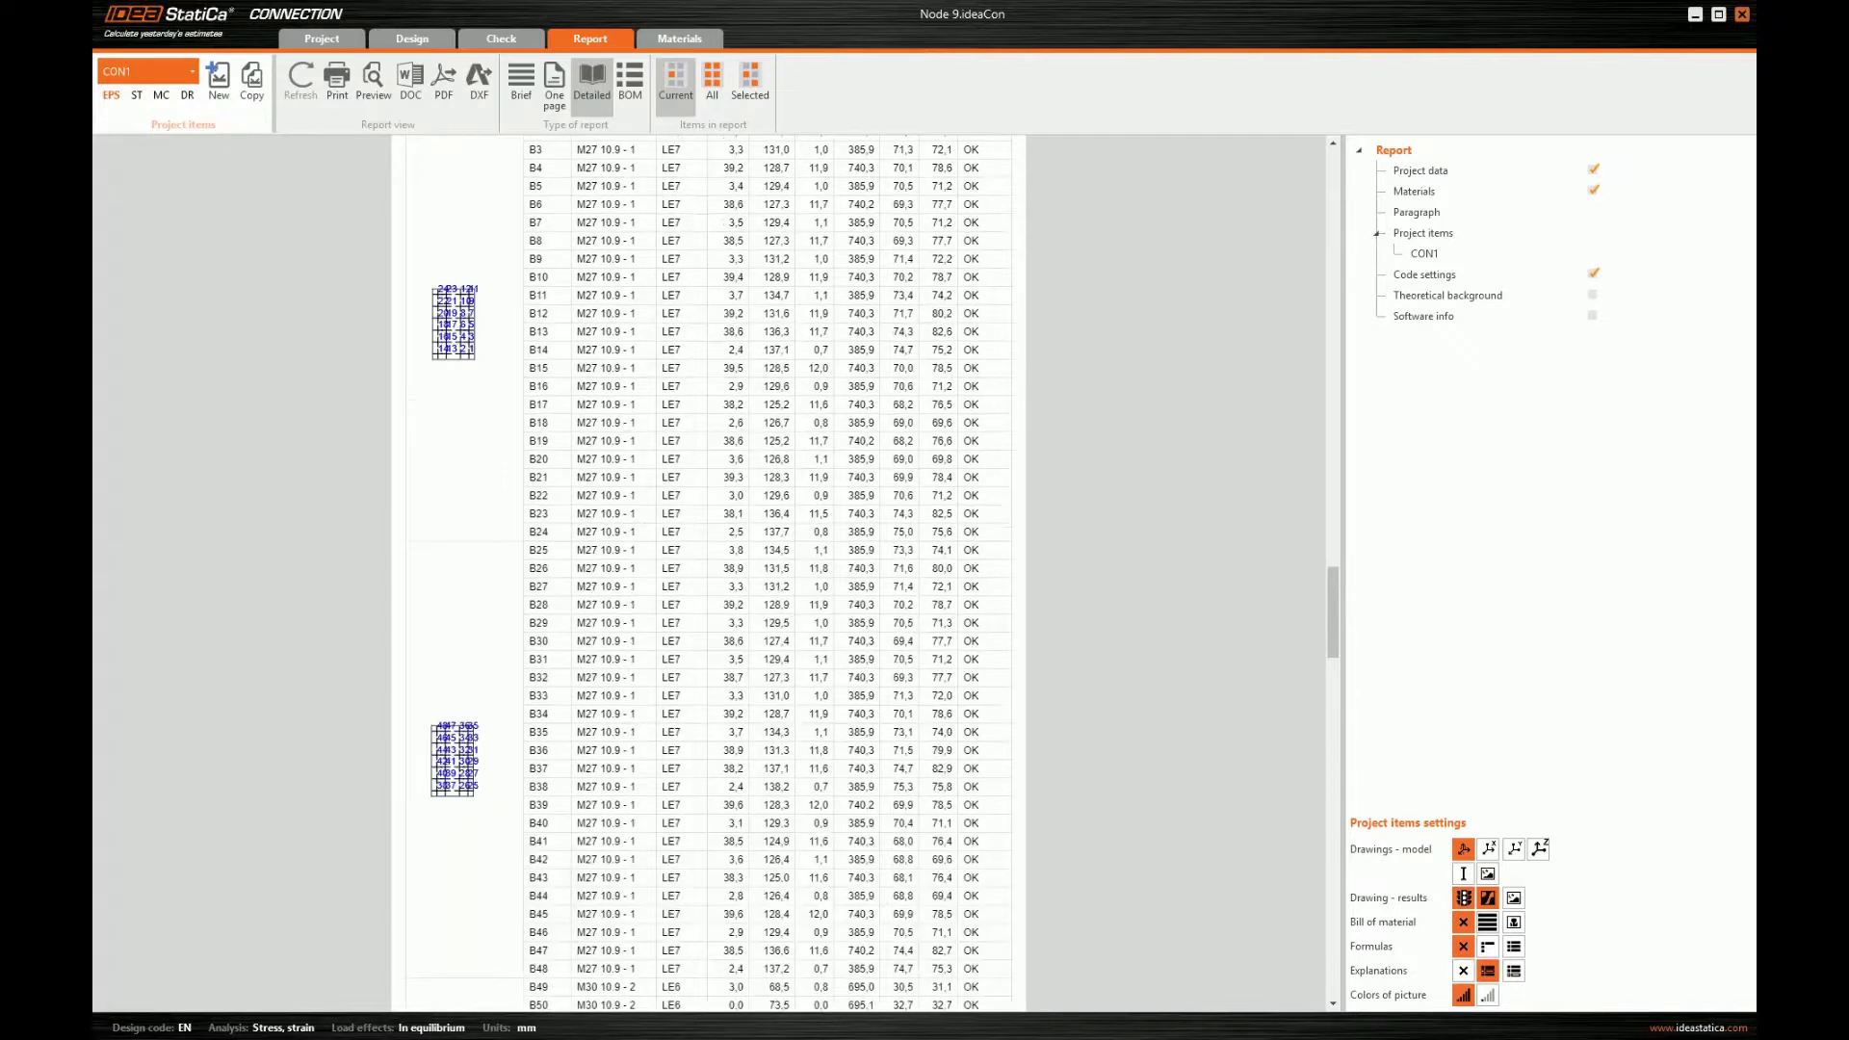
scroll(708, 578, up, 3)
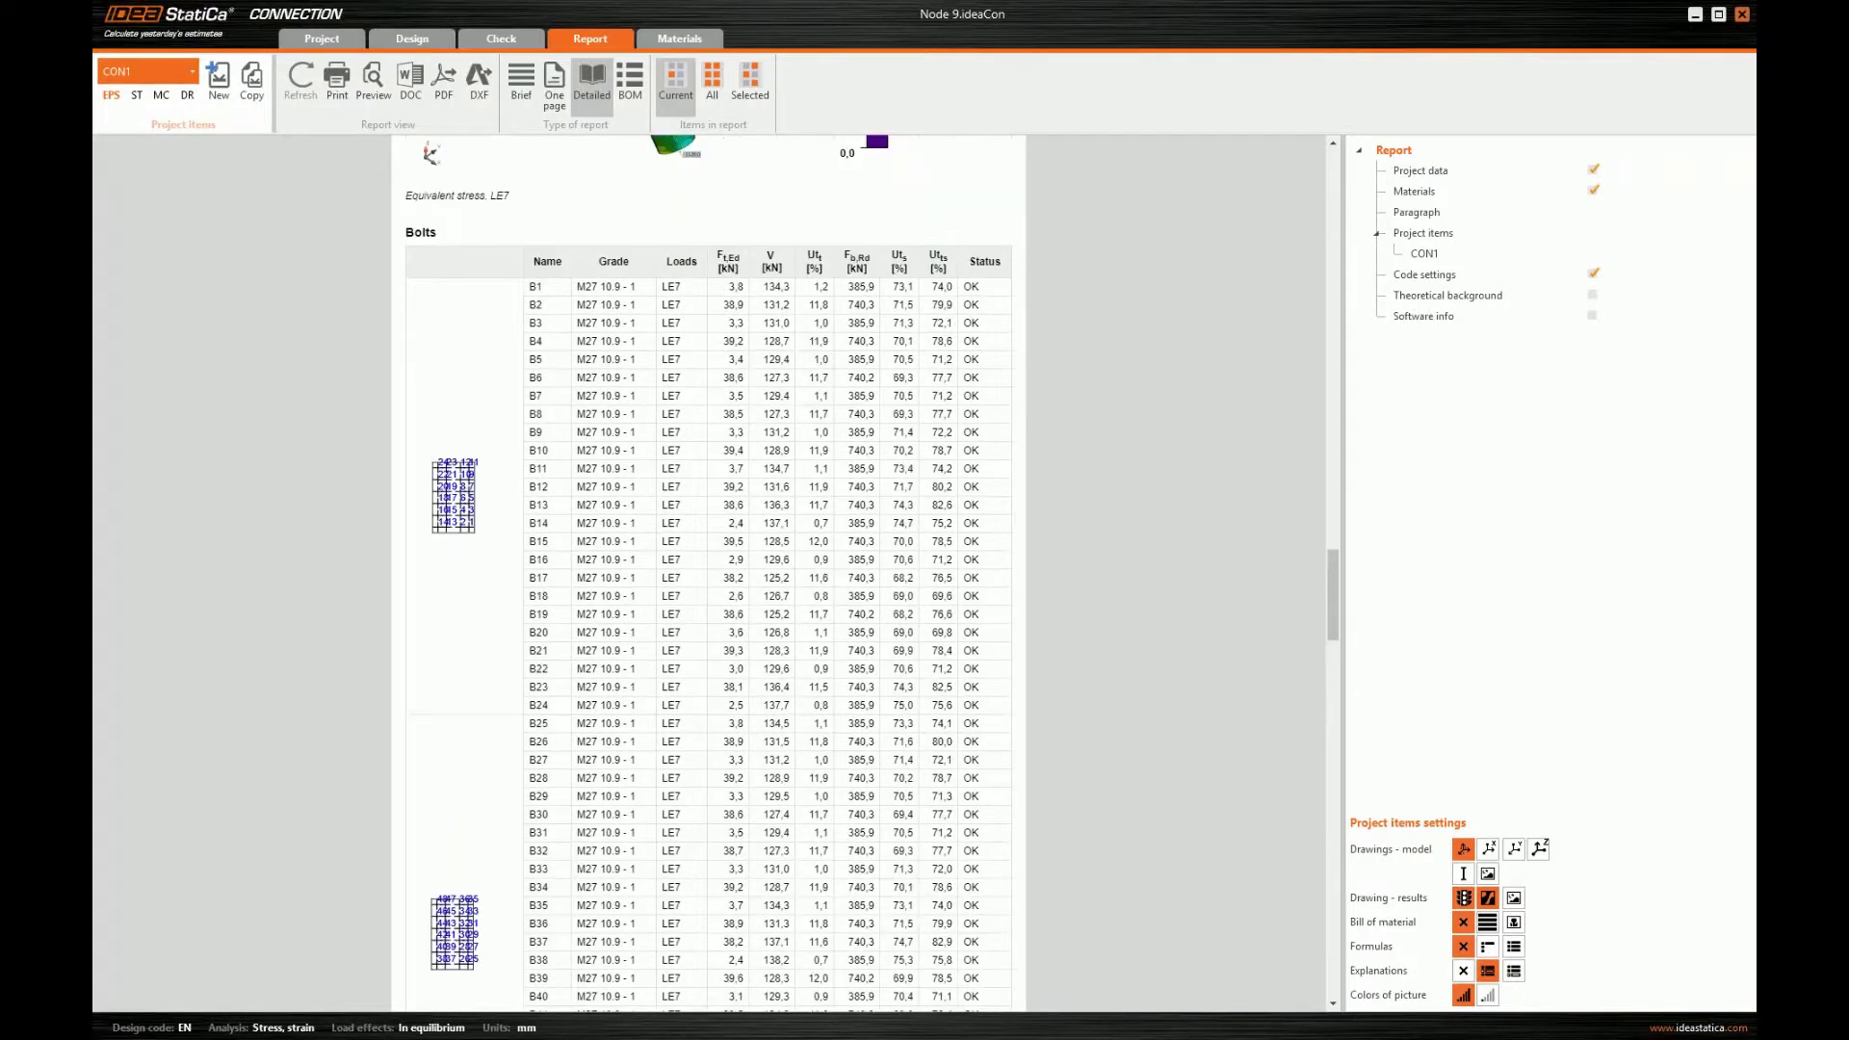
scroll(708, 578, down, 10)
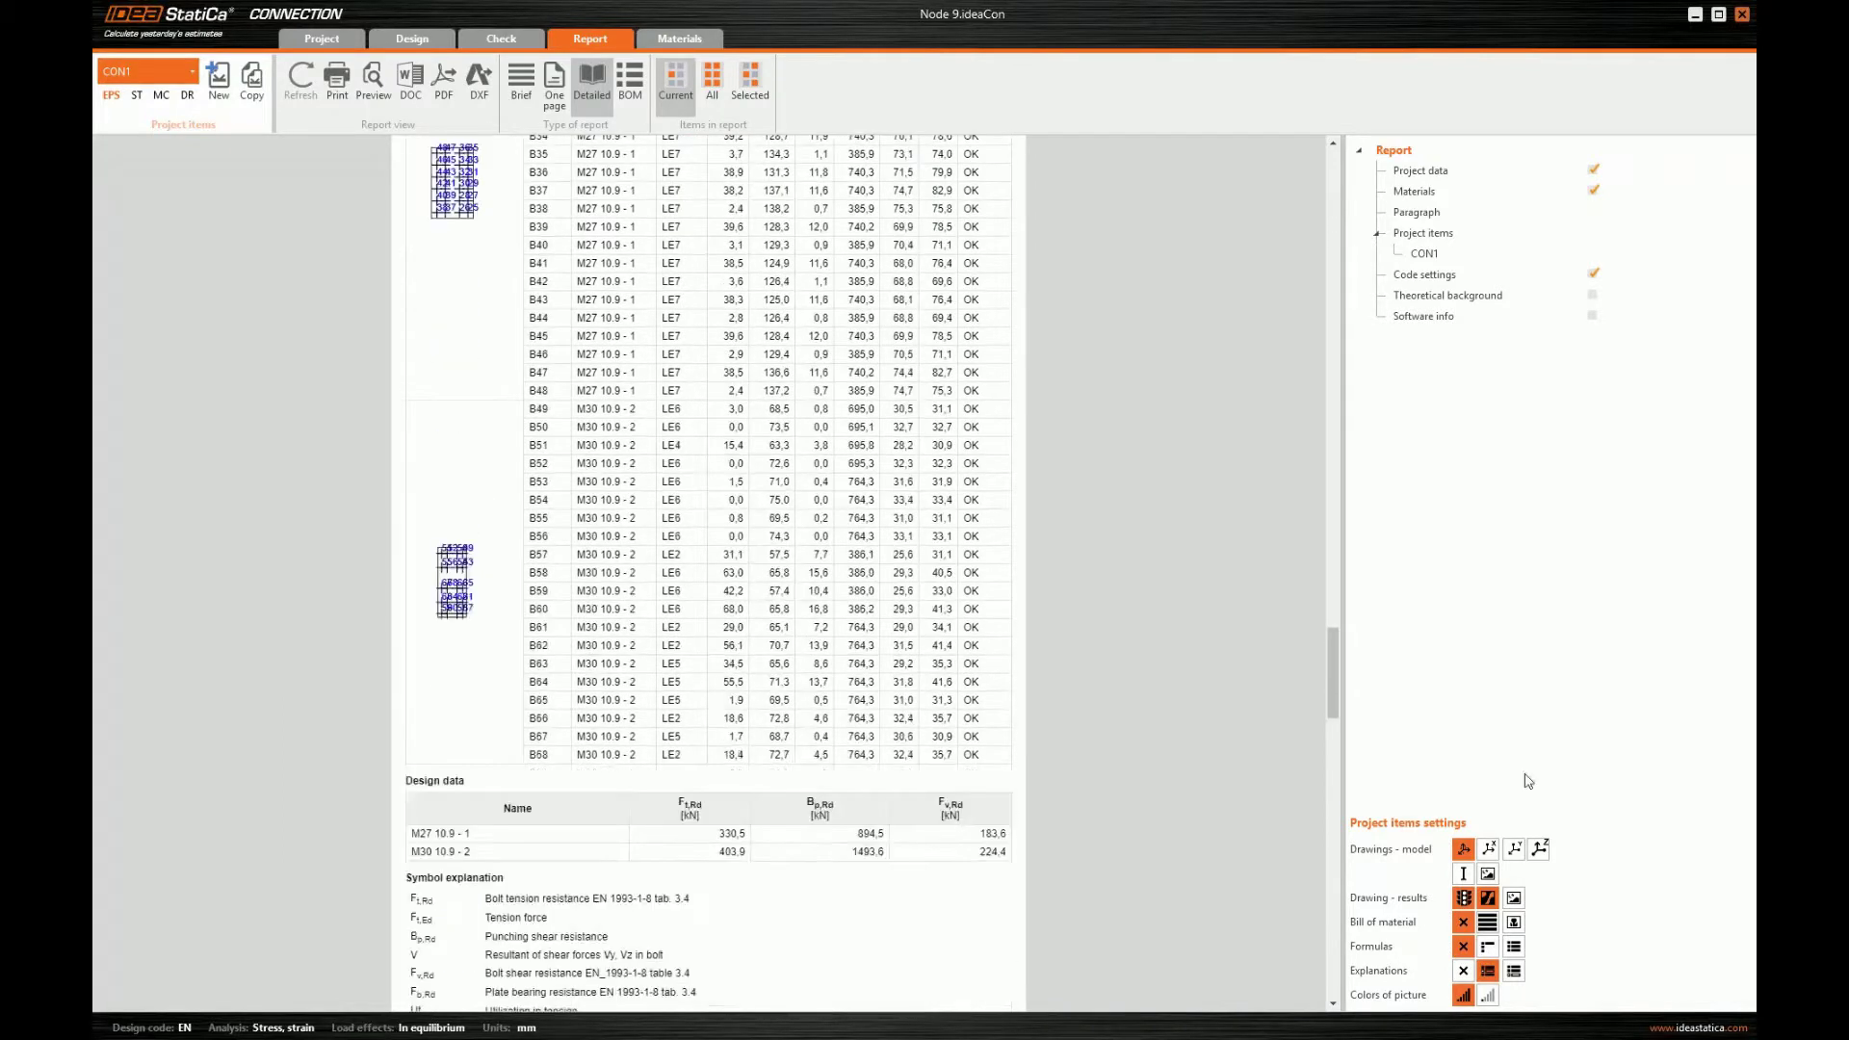
- Generate the brief report of CON1 and review its results summary and code settings
click(1513, 902)
click(1329, 243)
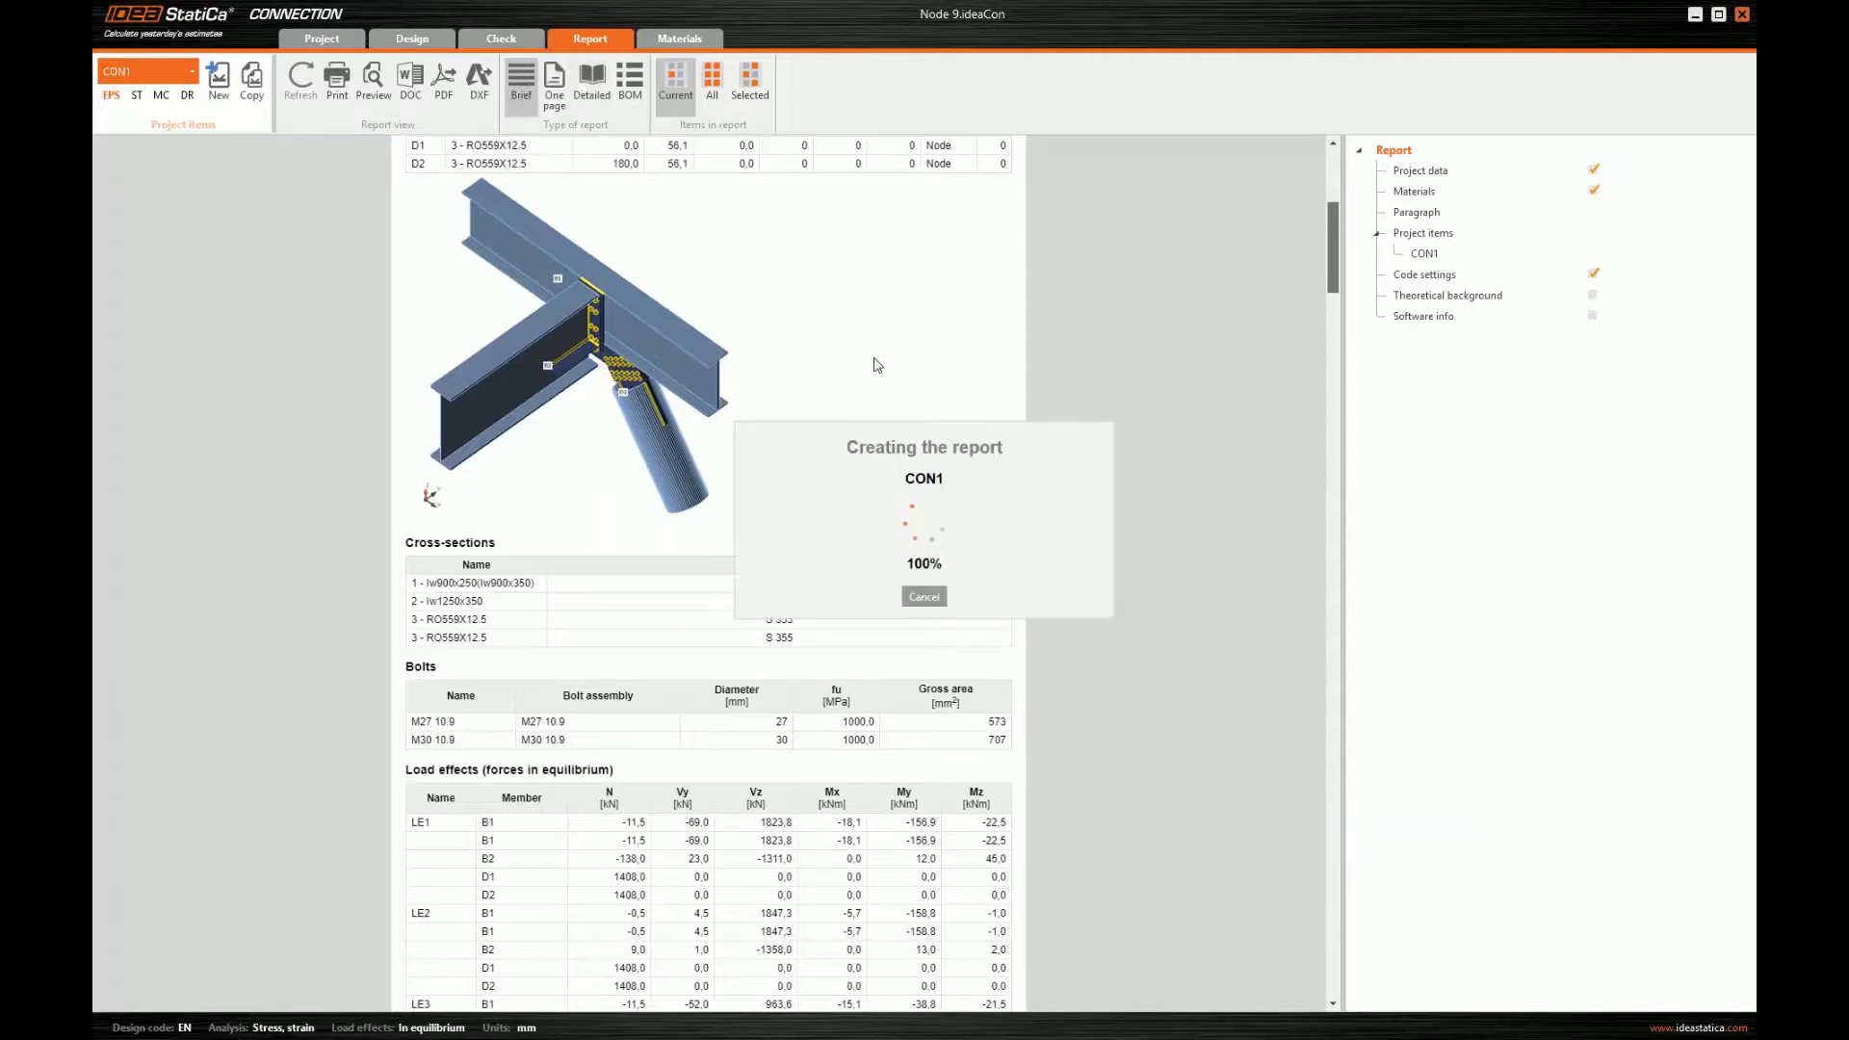
drag(764, 346, 776, 377)
click(674, 288)
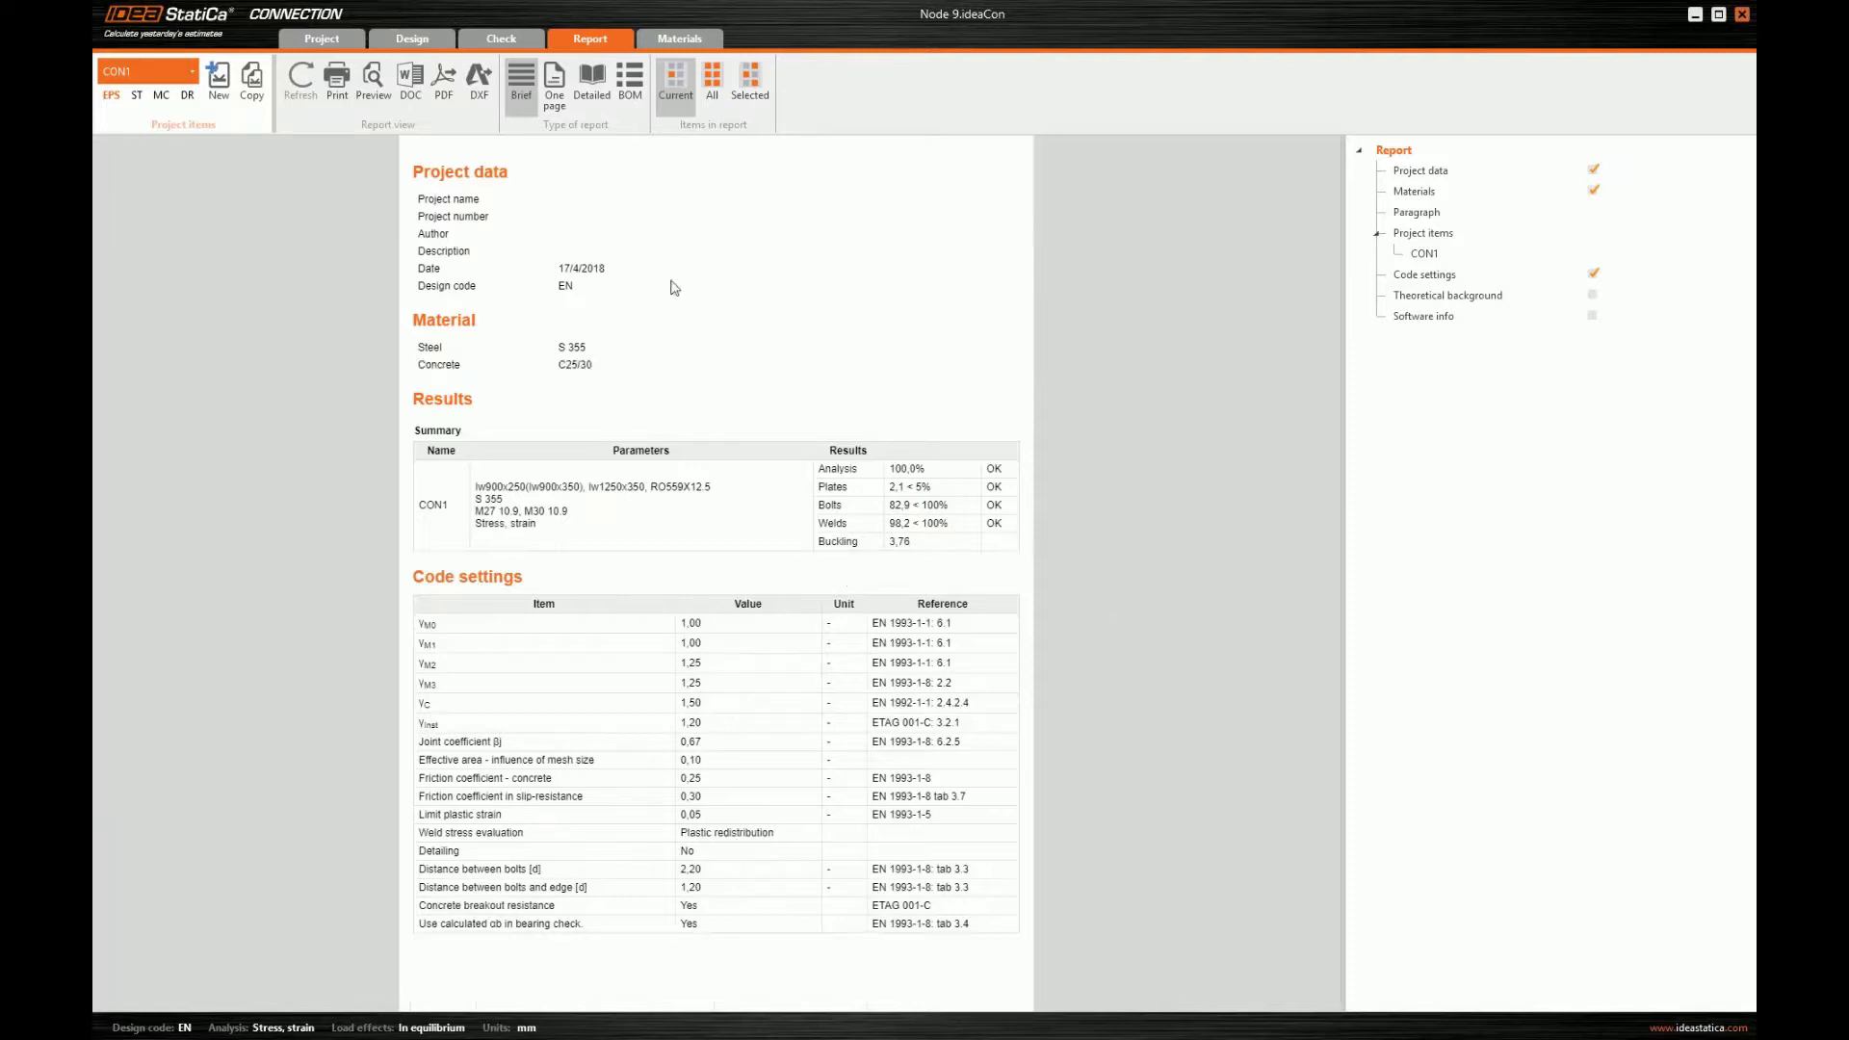
- Generate the one-page report of CON1 and review its beams and columns and load effects tables
click(556, 100)
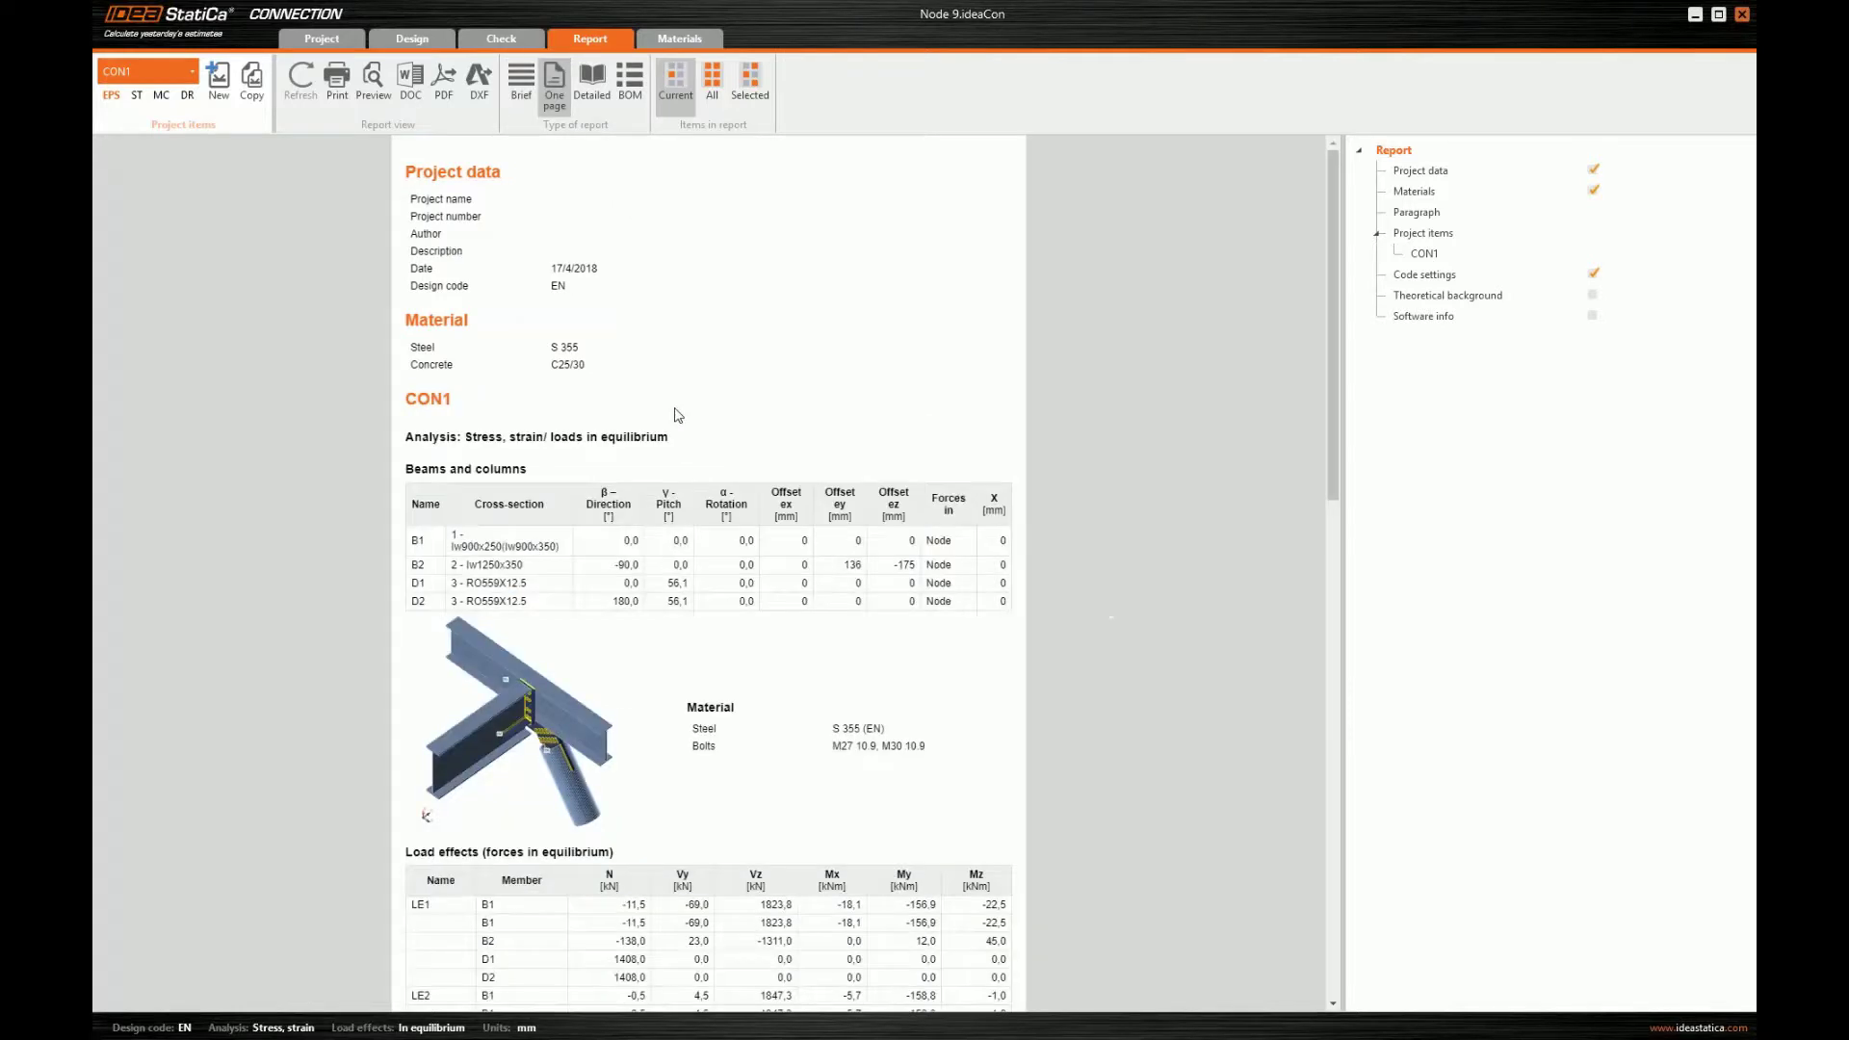
drag(1335, 401, 1339, 586)
scroll(1302, 393, down, 3)
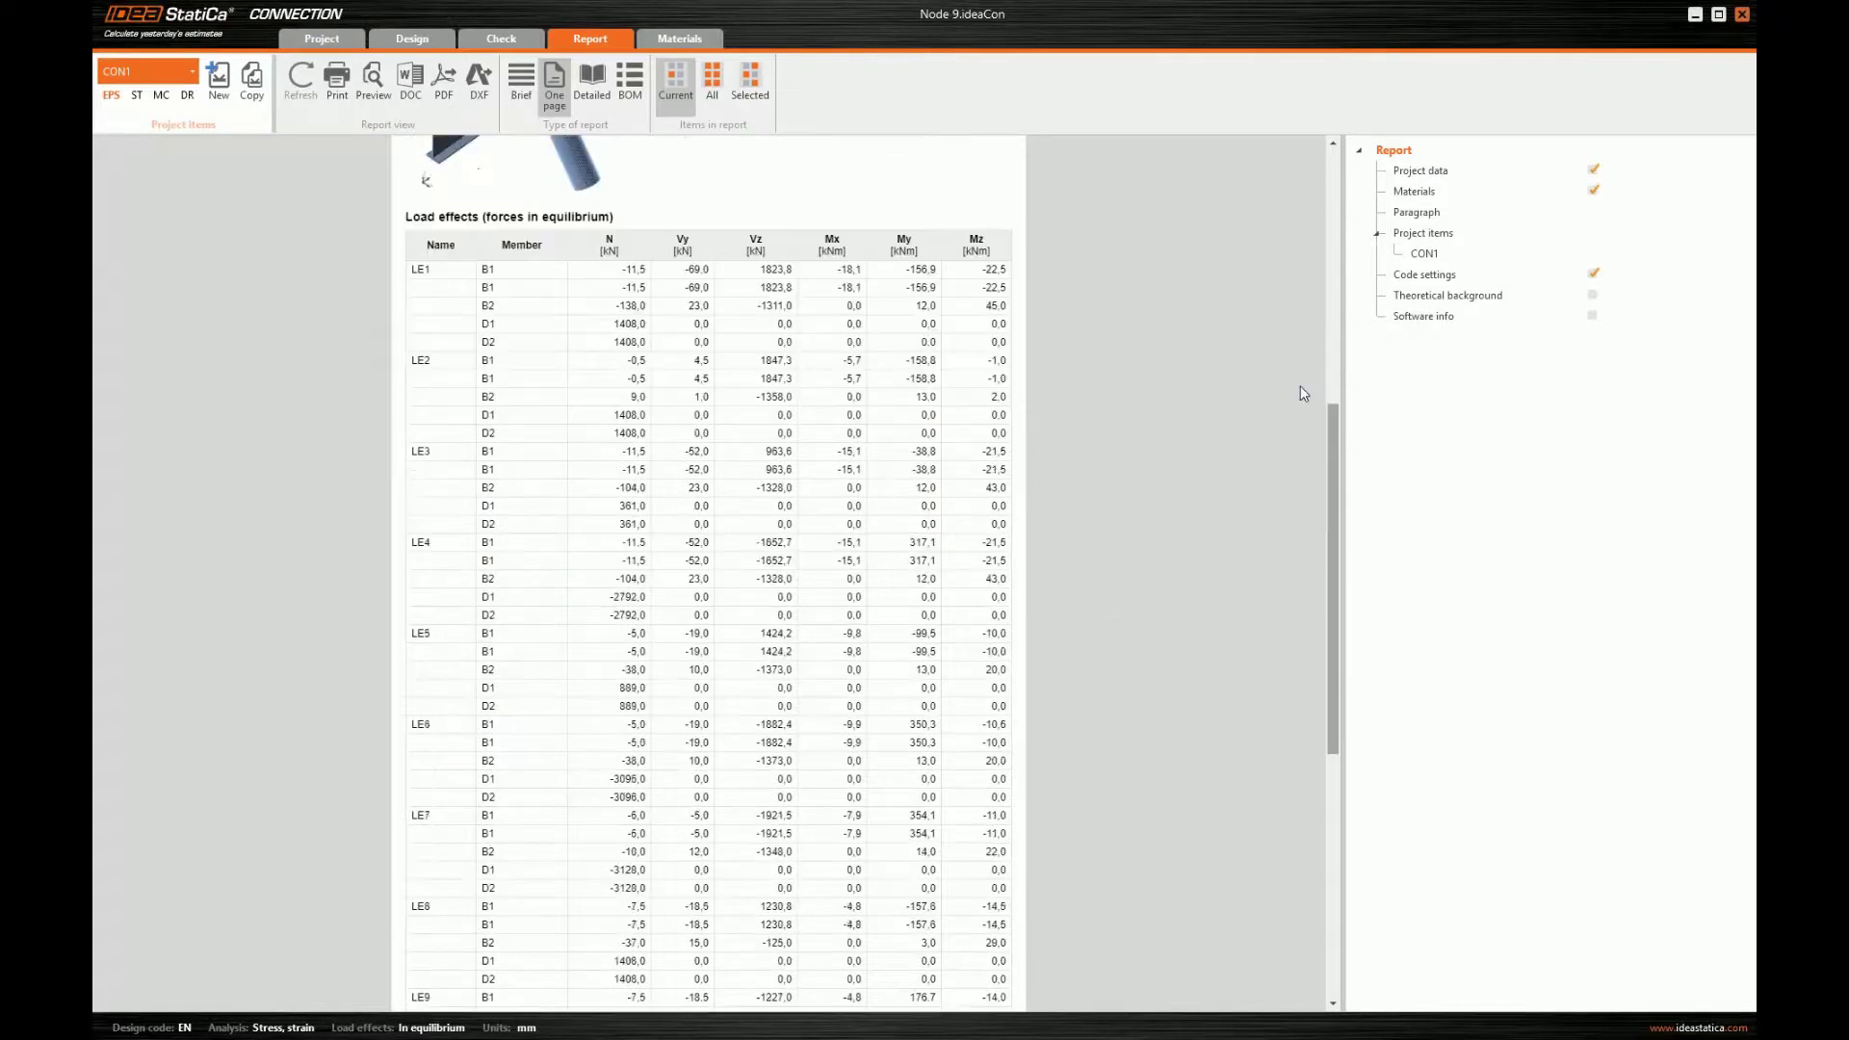
scroll(1308, 181, up, 11)
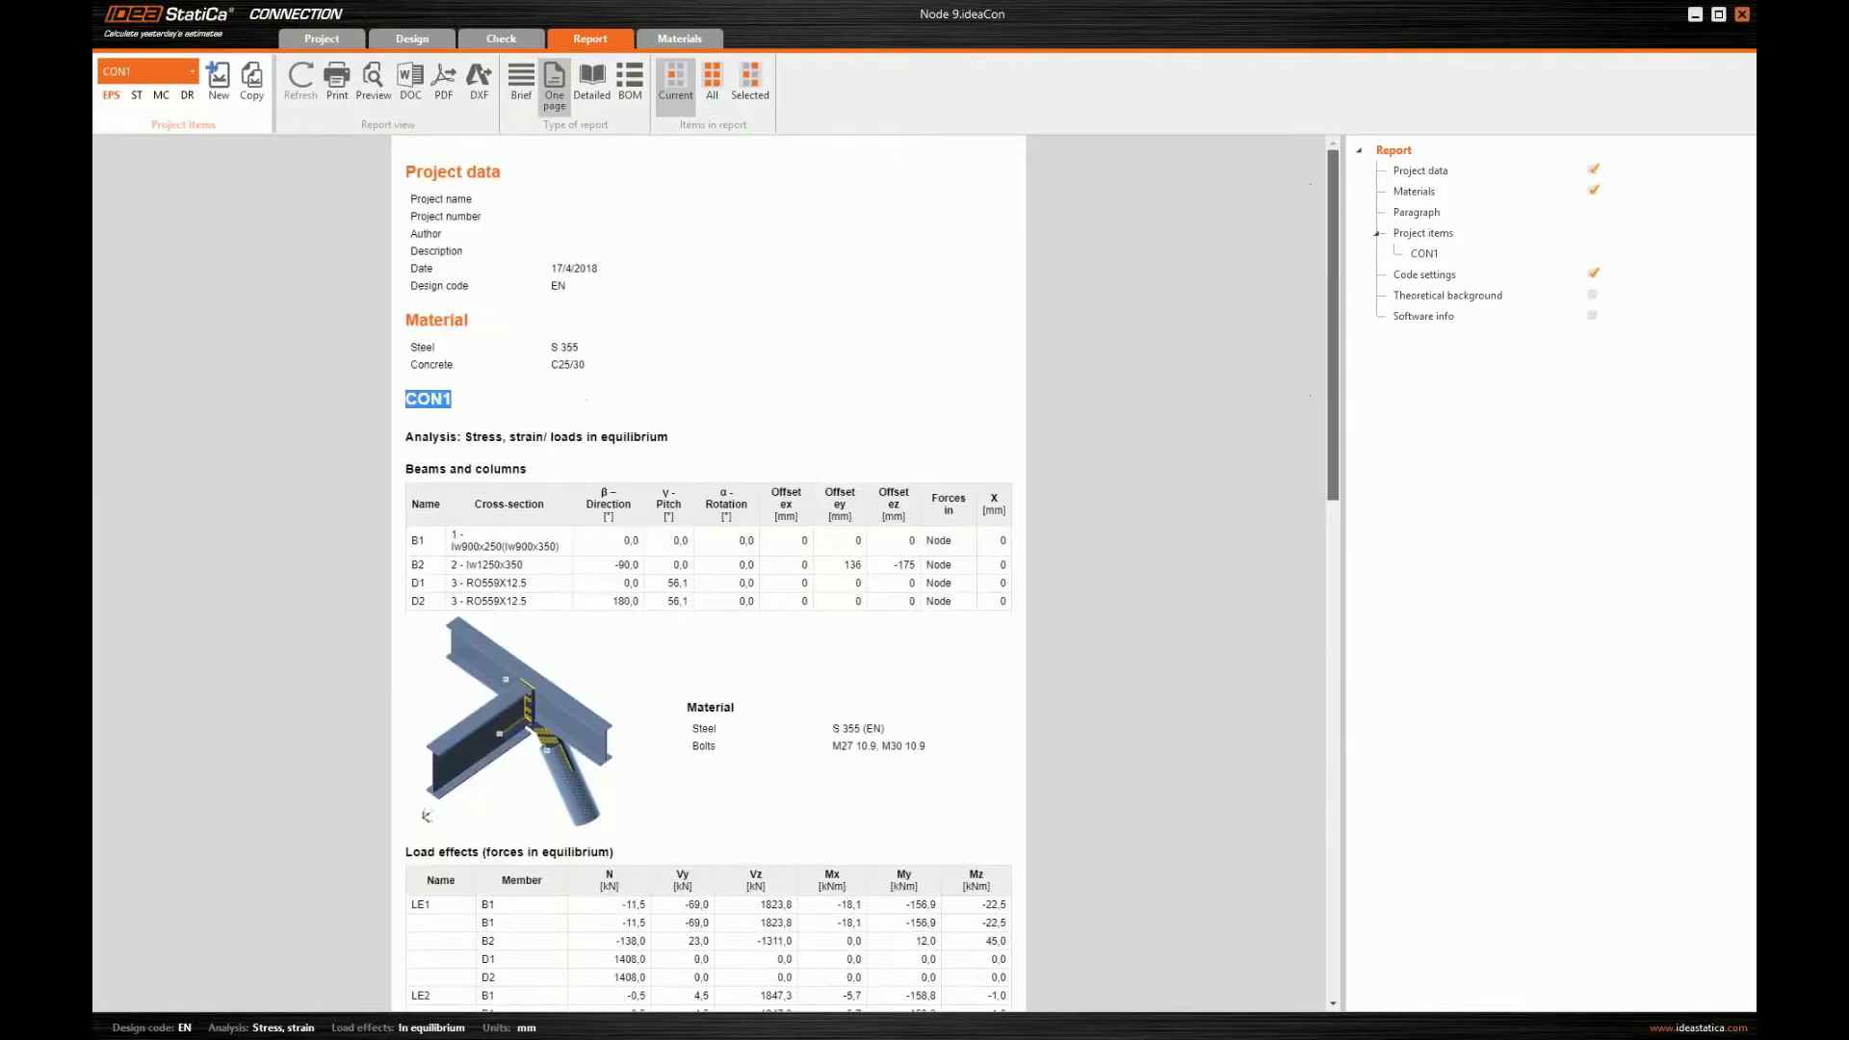
- Examine the load effects table and the check summary in the one-page report of CON1
click(429, 399)
click(411, 100)
scroll(888, 606, down, 3)
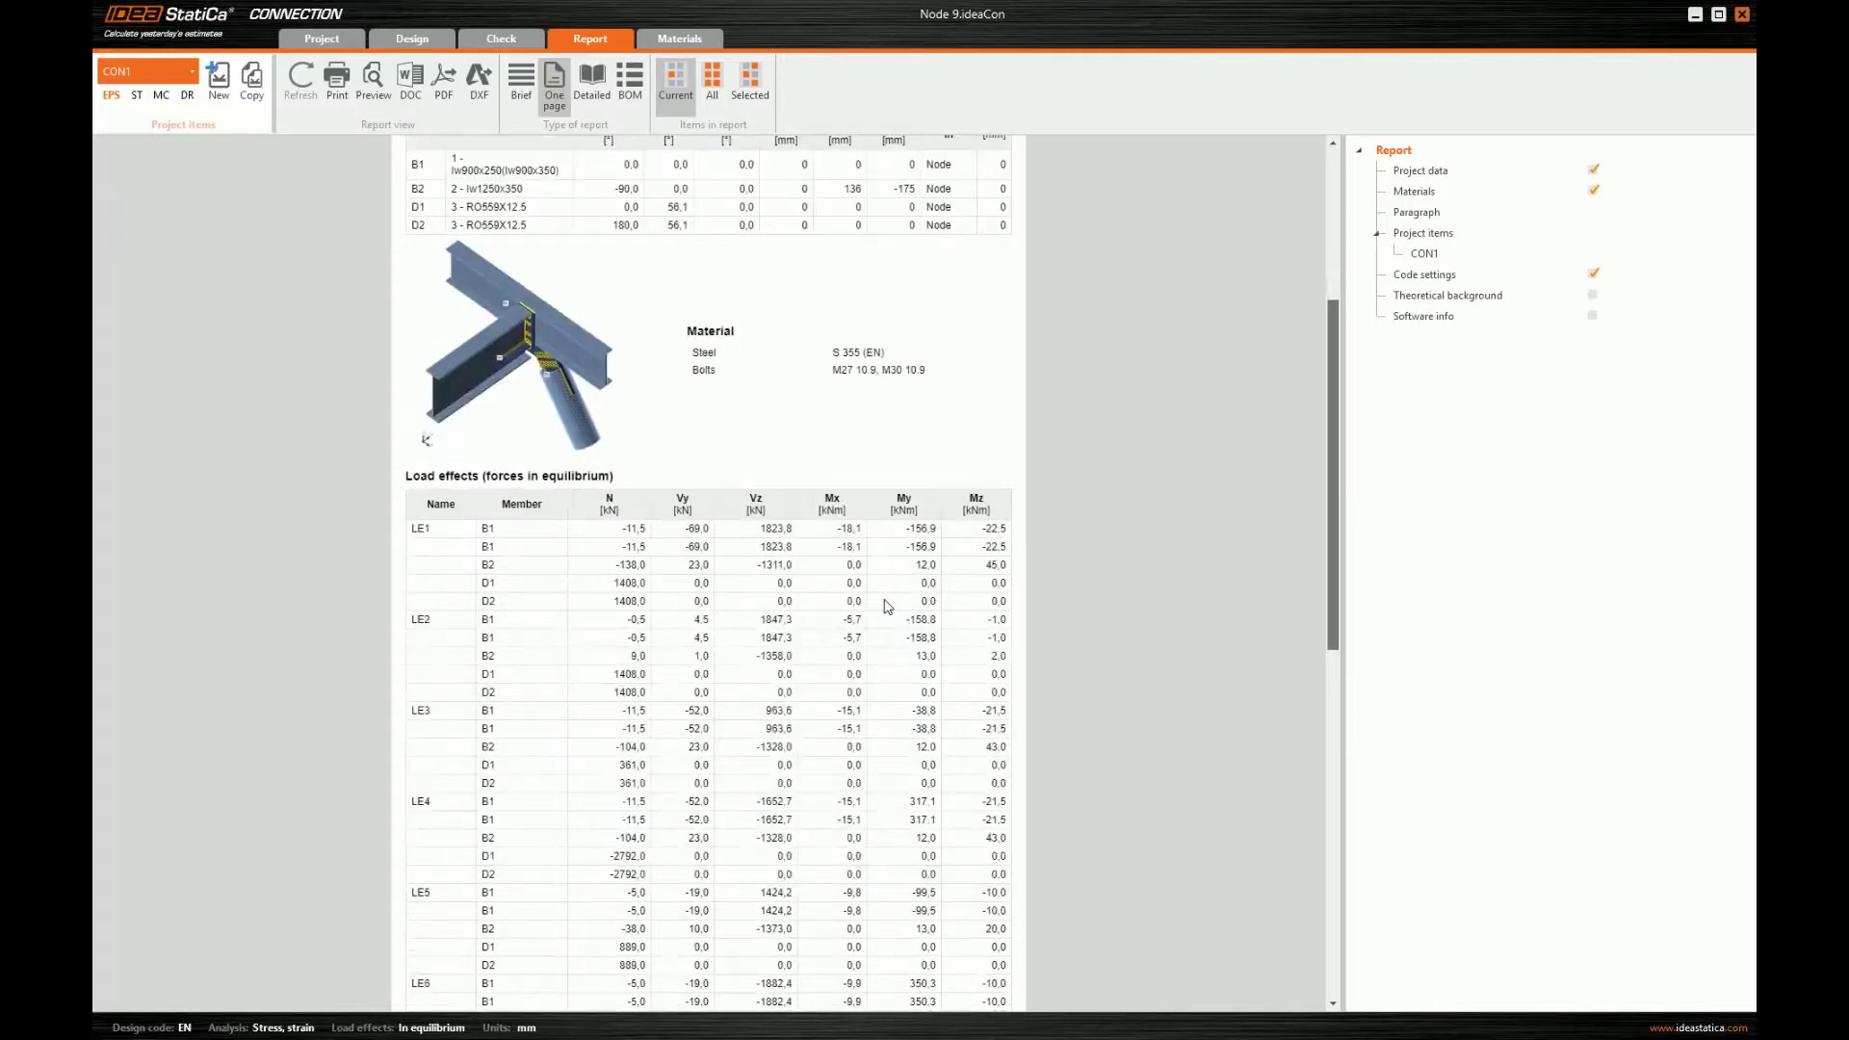
scroll(888, 606, up, 3)
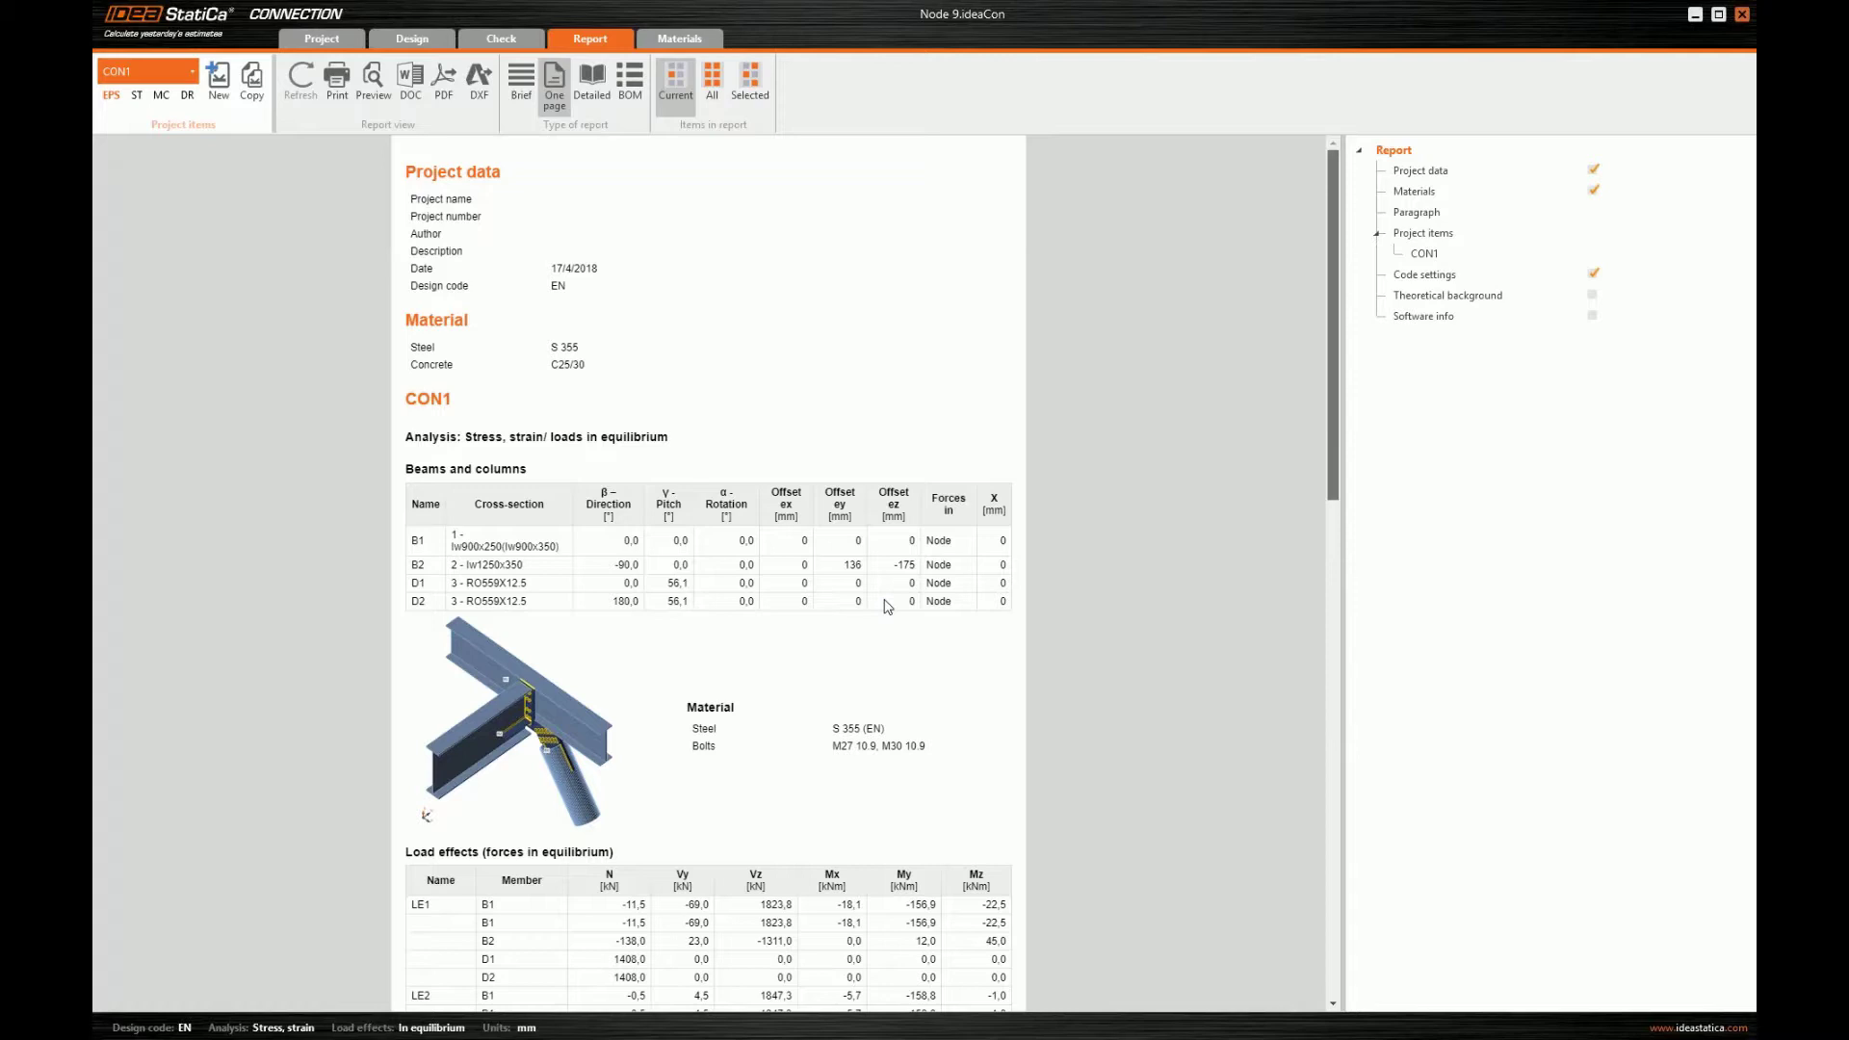
scroll(1074, 591, down, 10)
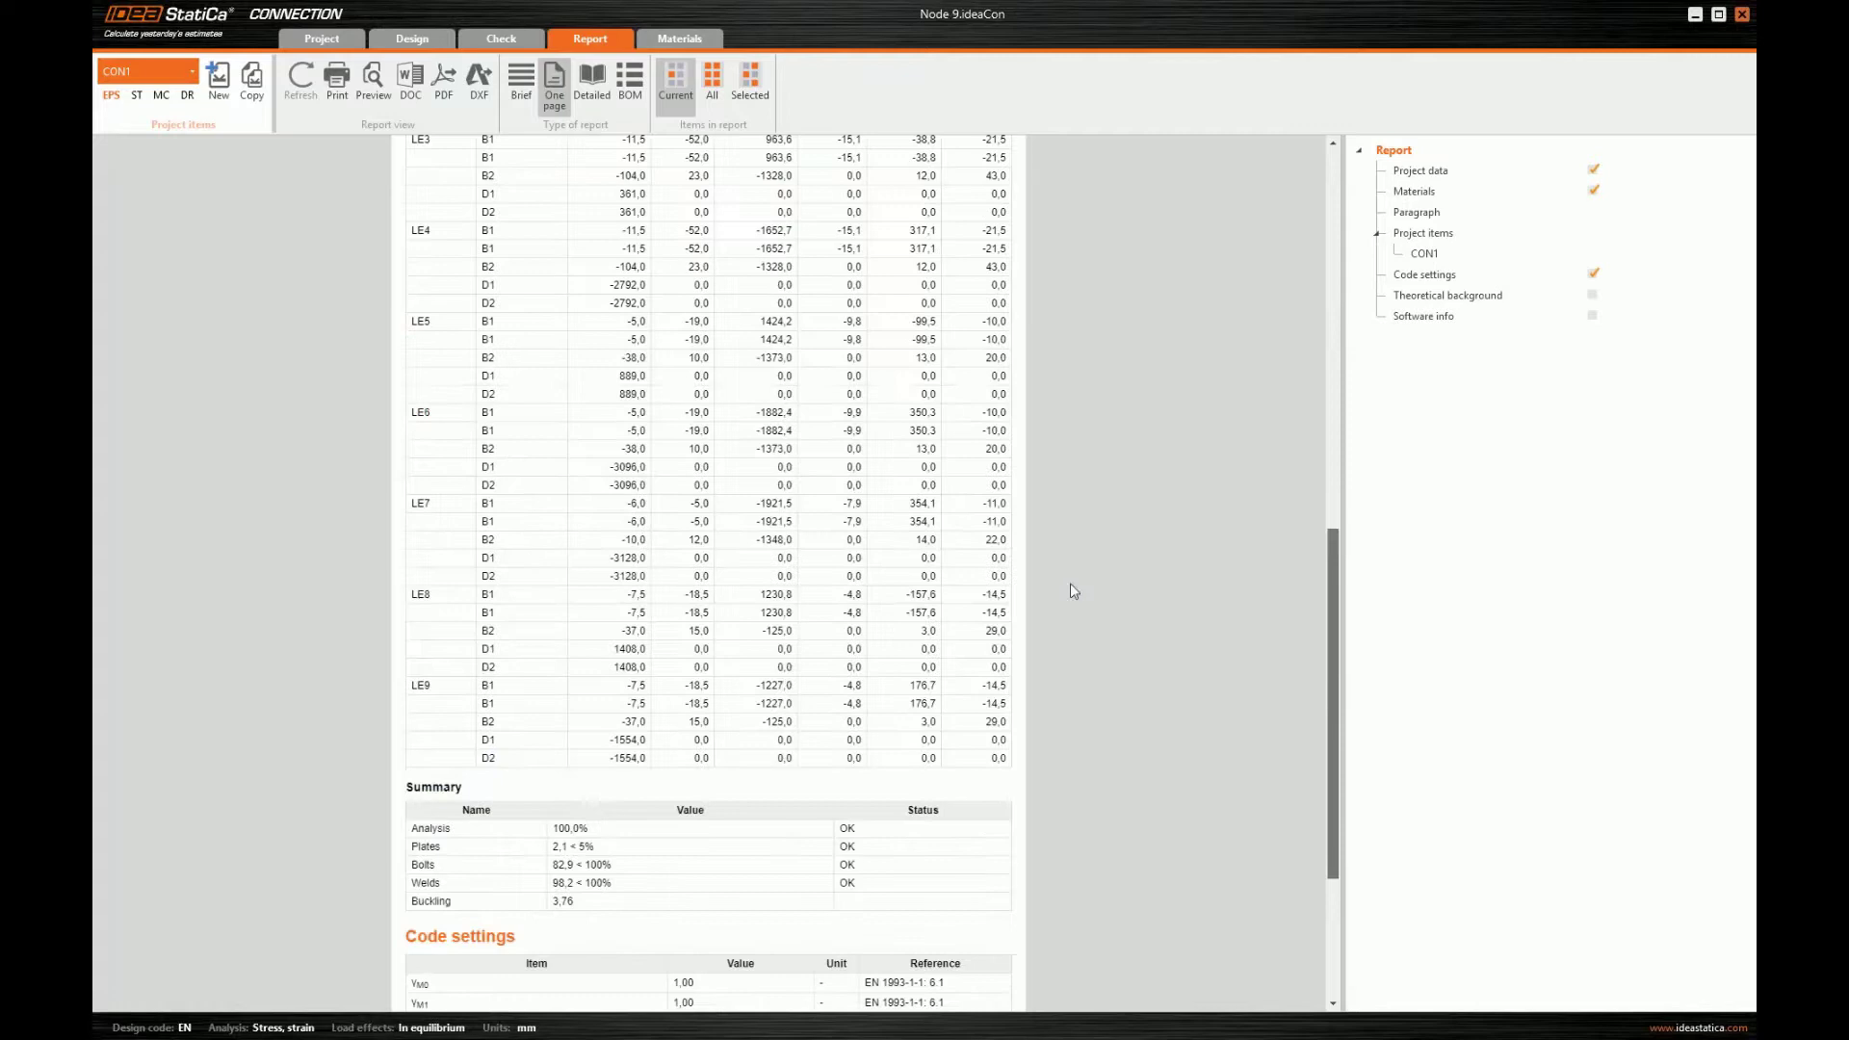
scroll(940, 550, up, 3)
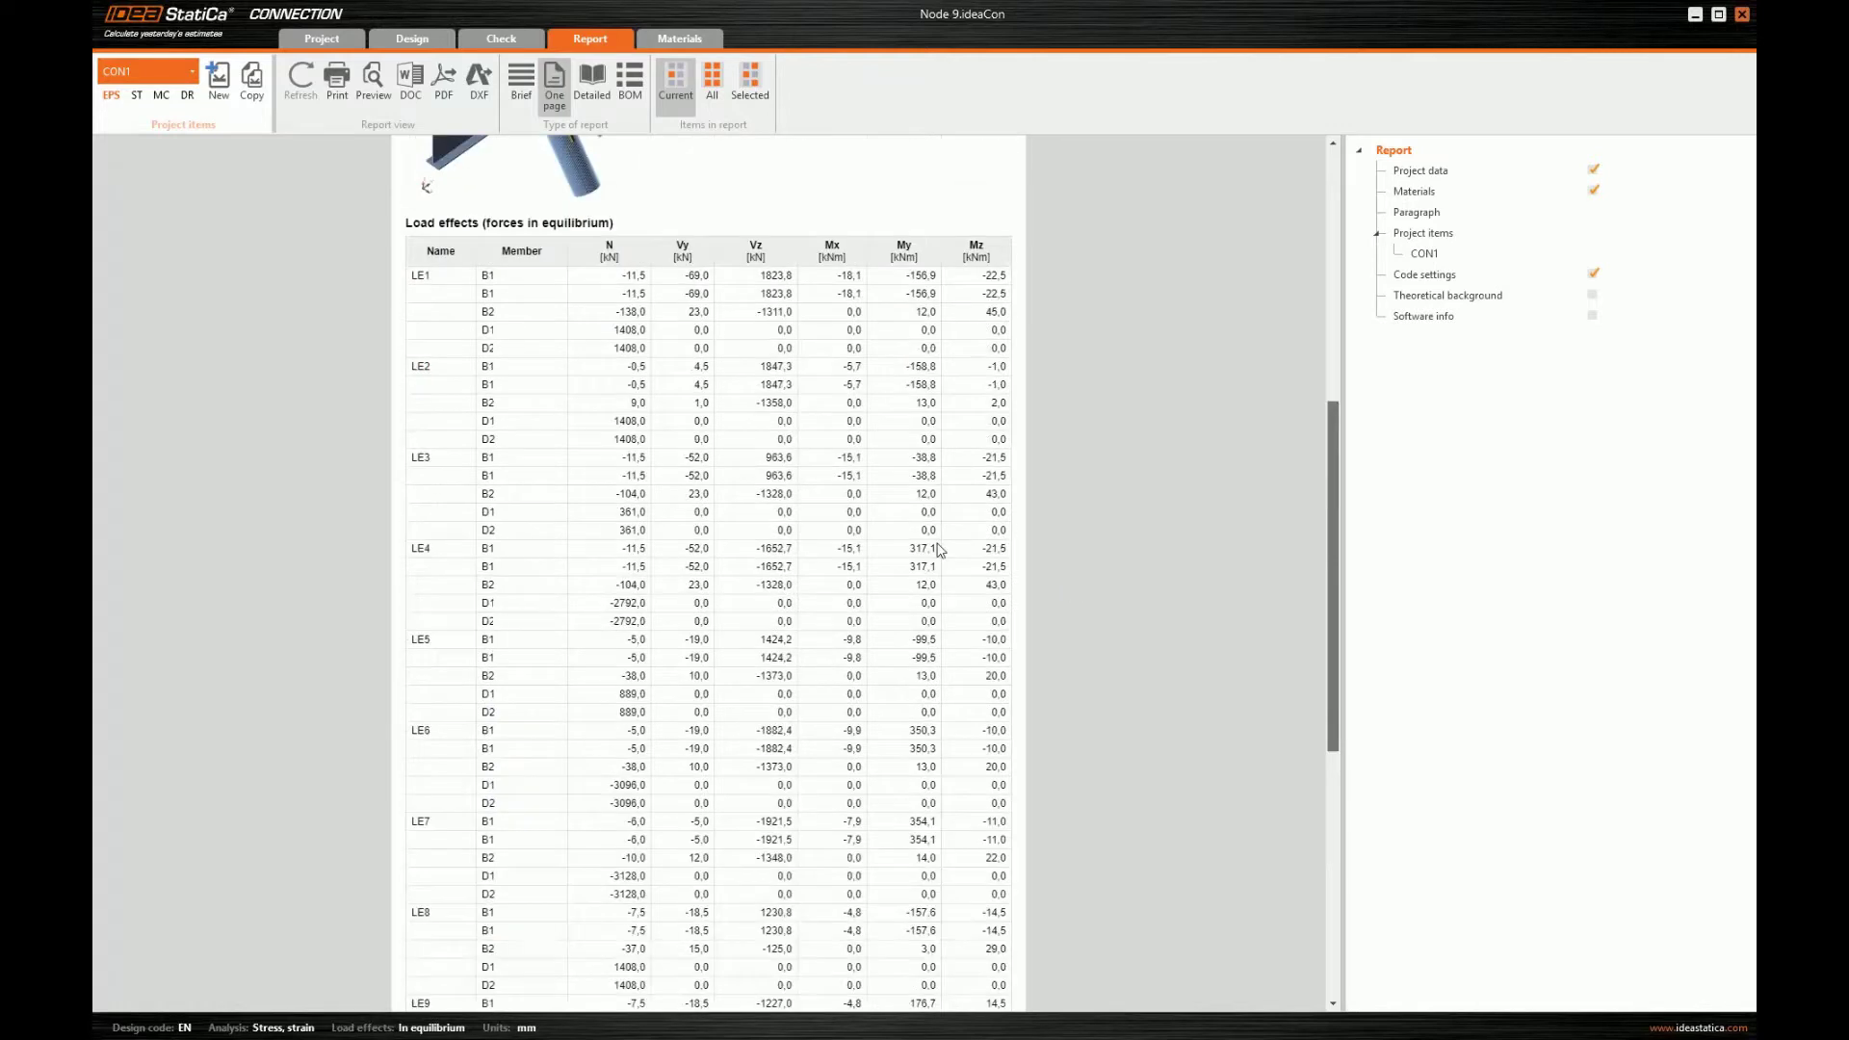
scroll(940, 550, up, 4)
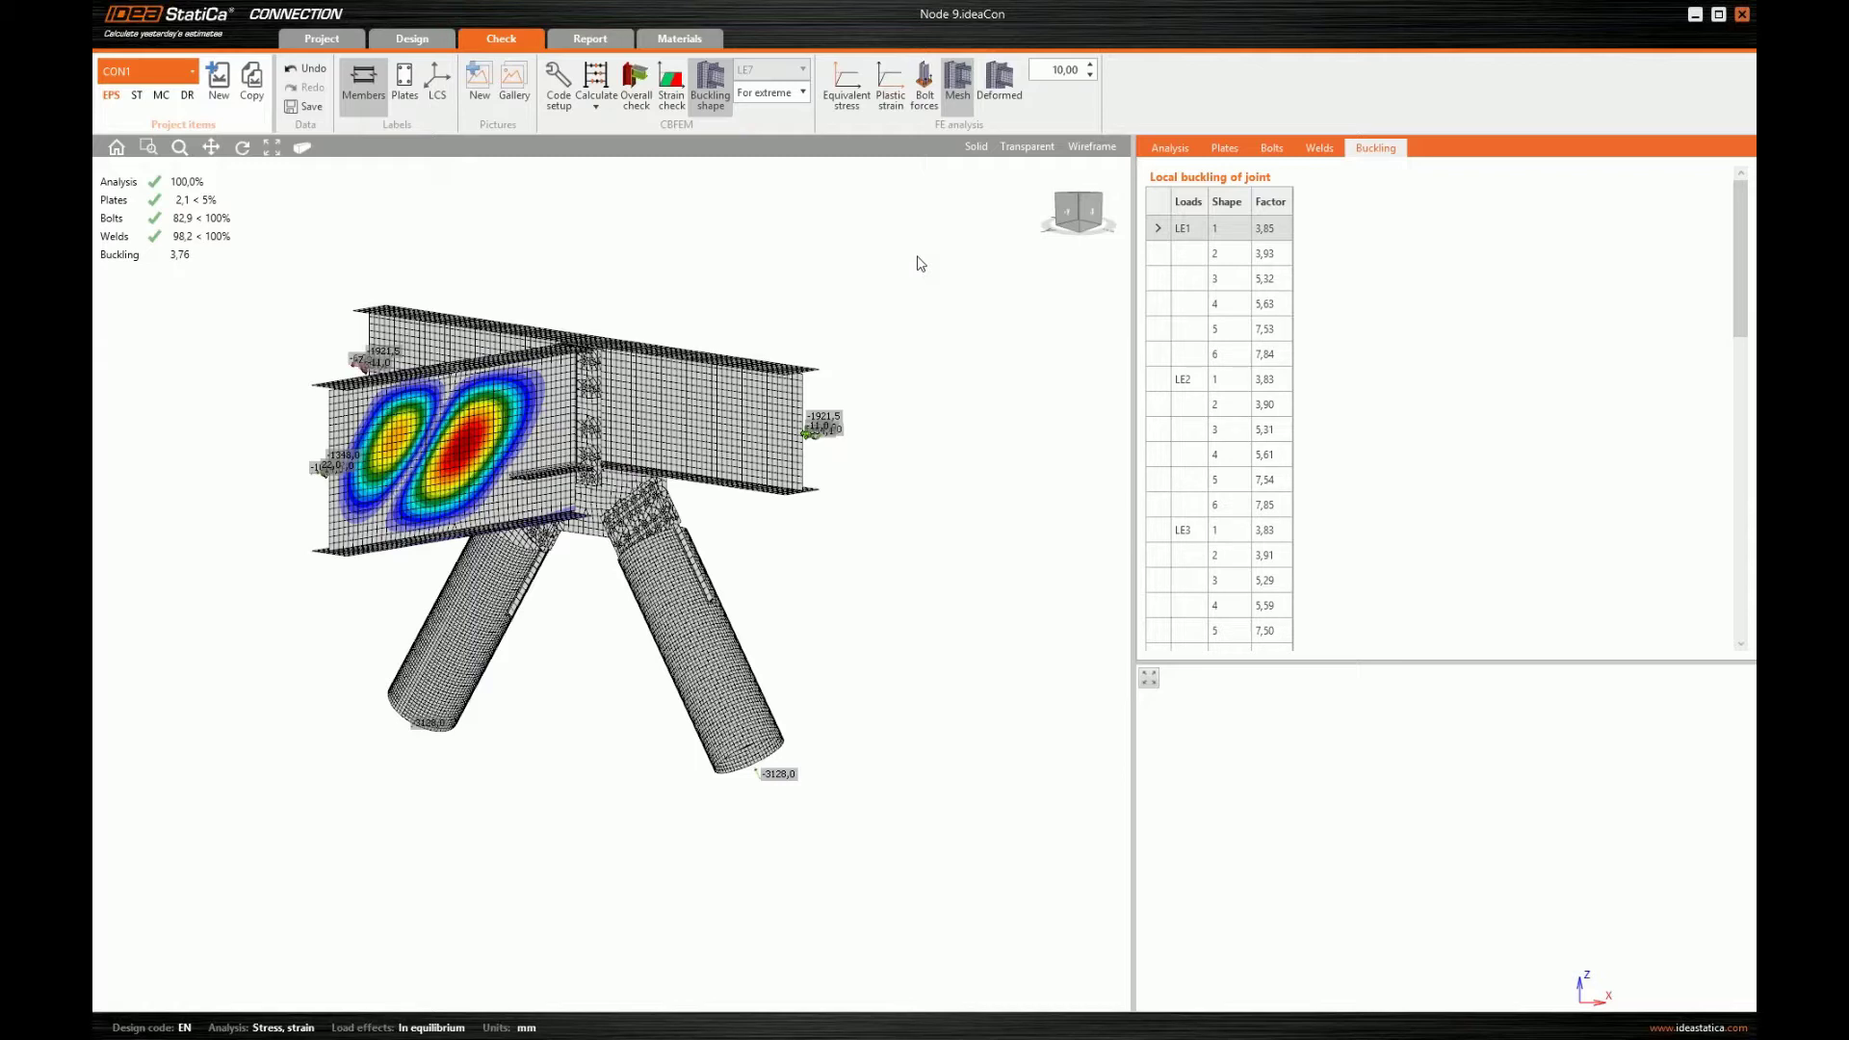
- Review the joint's design model with load effect LE7 and the project's list of cross-sections, materials and bolt assemblies
click(423, 46)
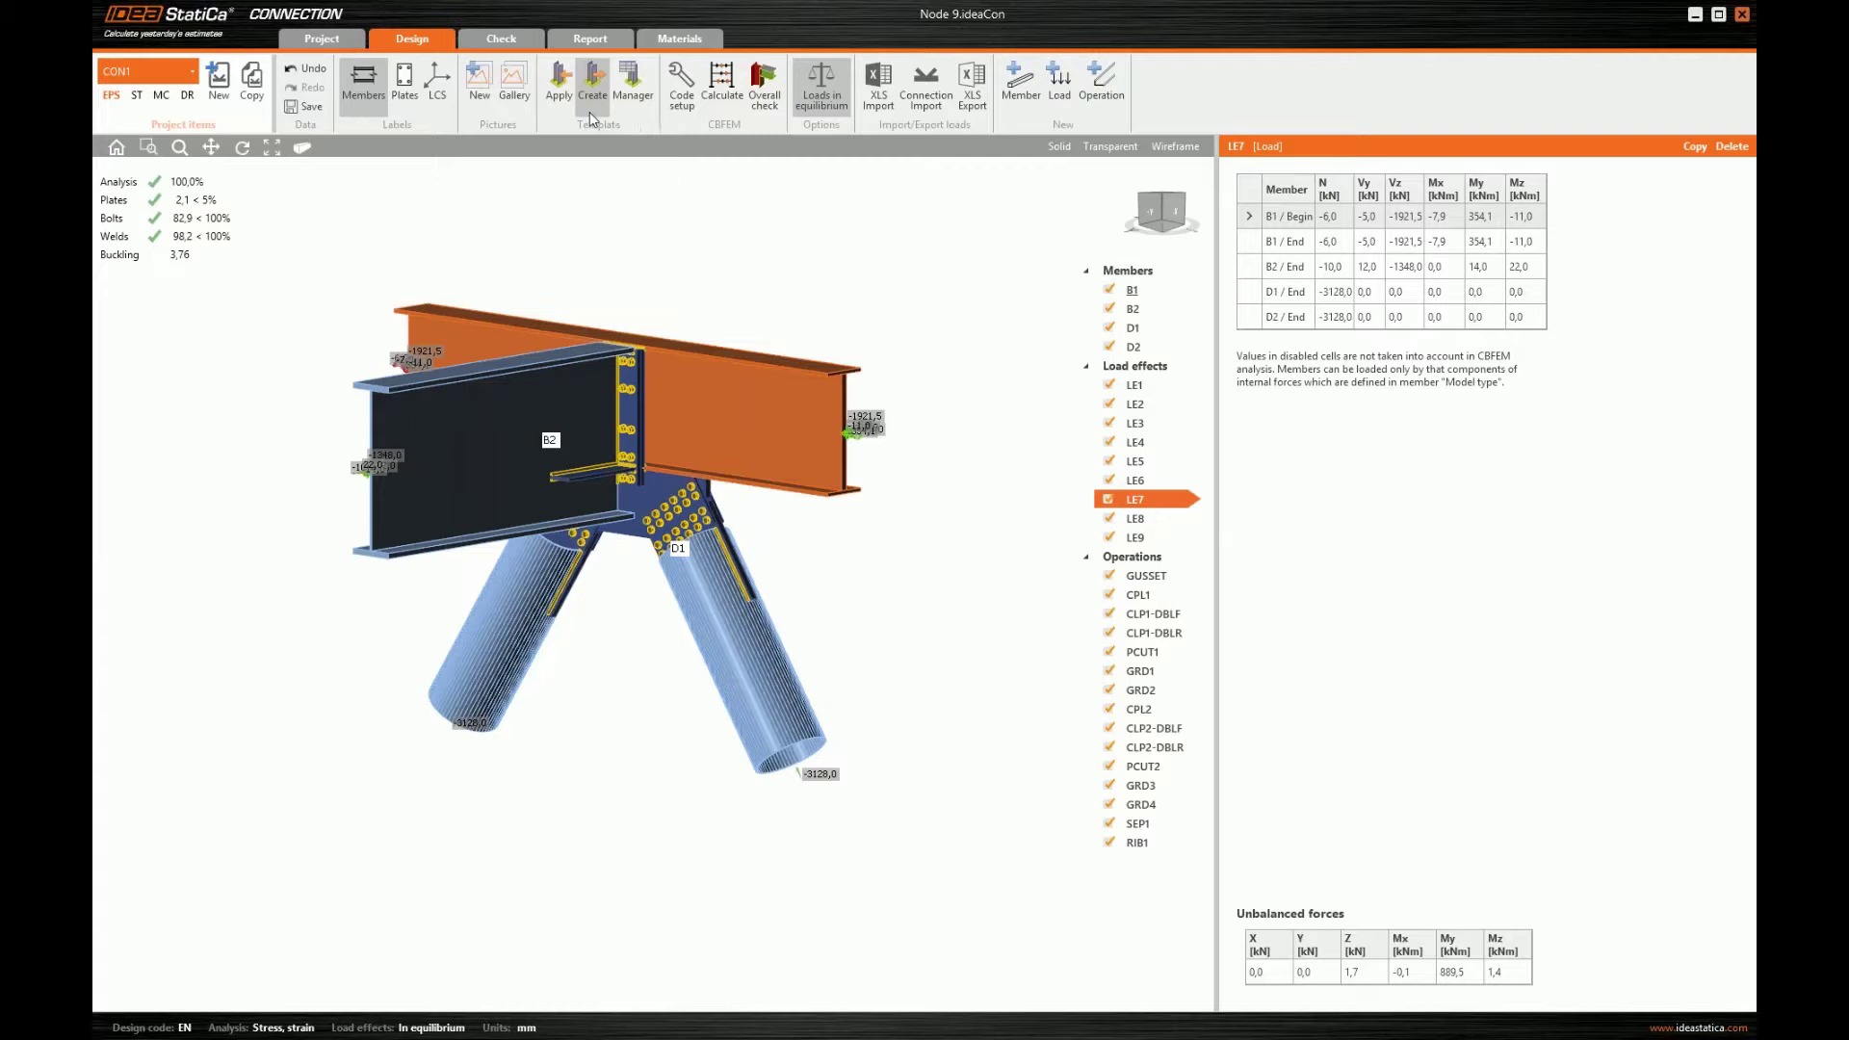
click(662, 42)
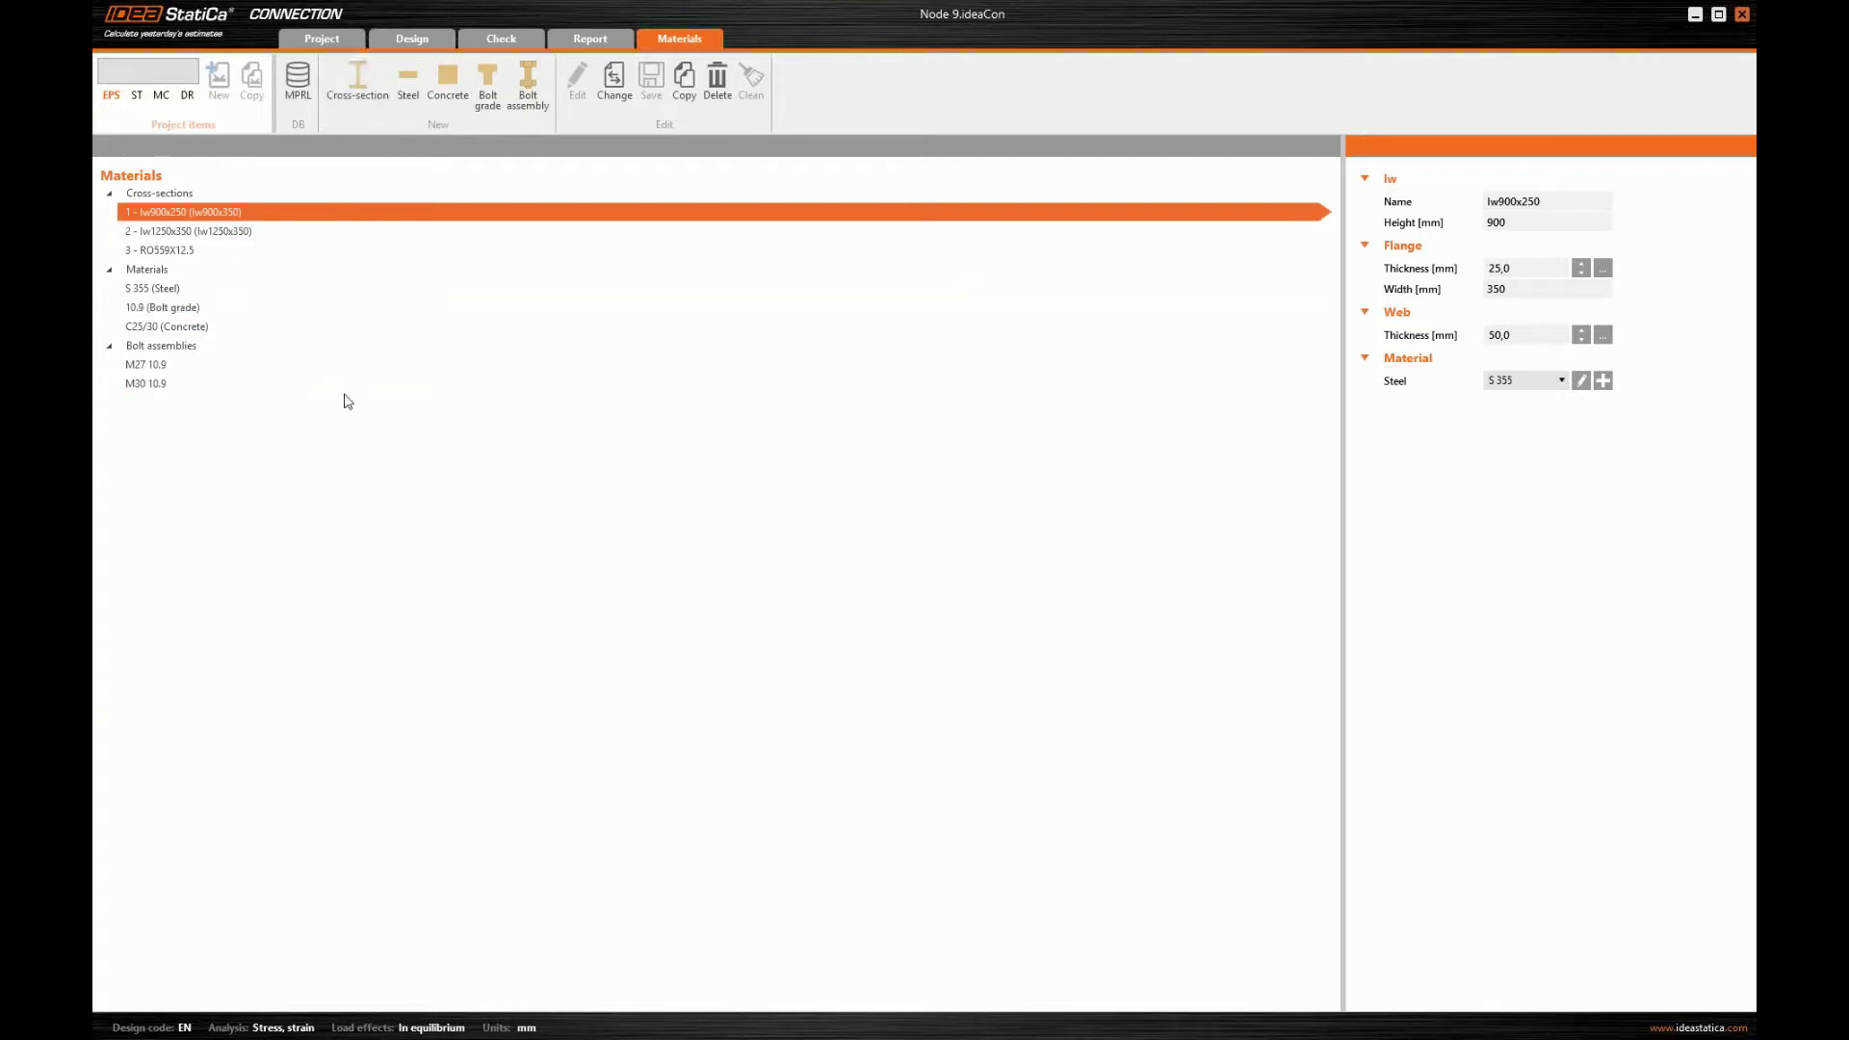
click(520, 39)
click(408, 83)
click(414, 39)
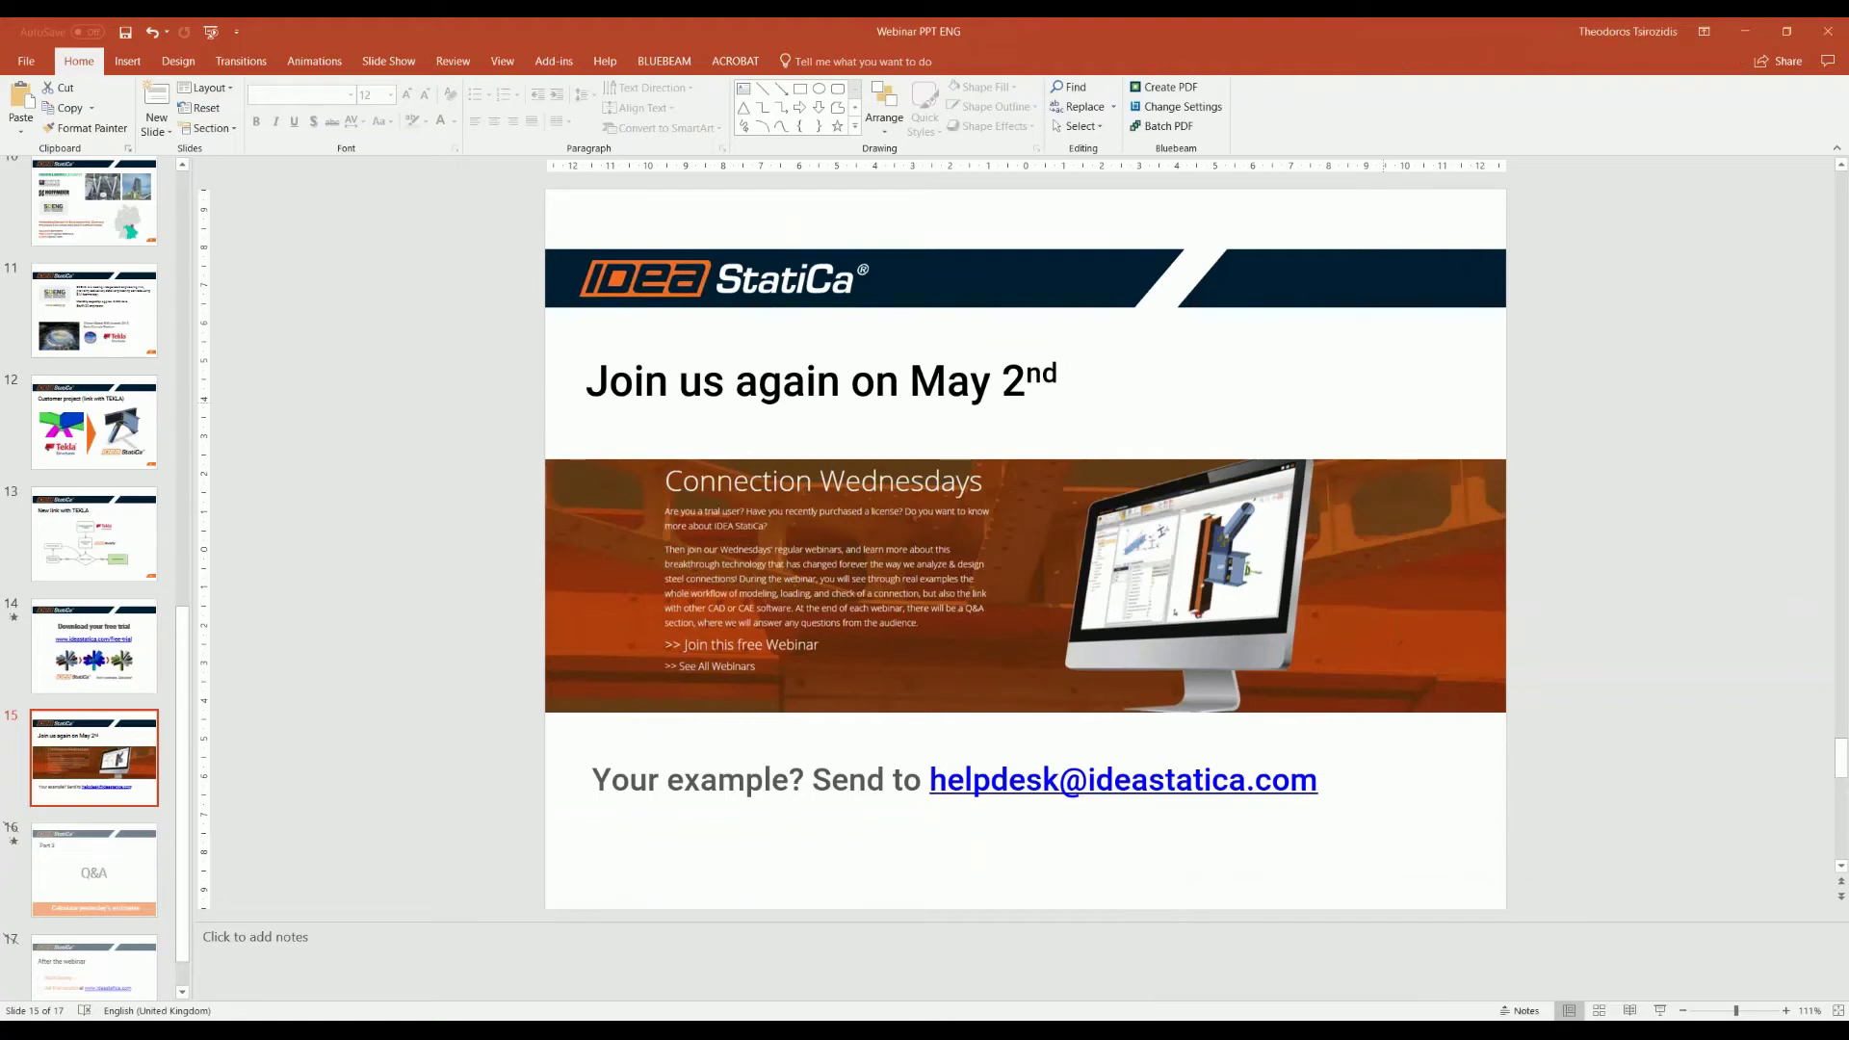
- Switch to the PowerPoint presentation and go back to the "Download your free trial" slide
key(Up)
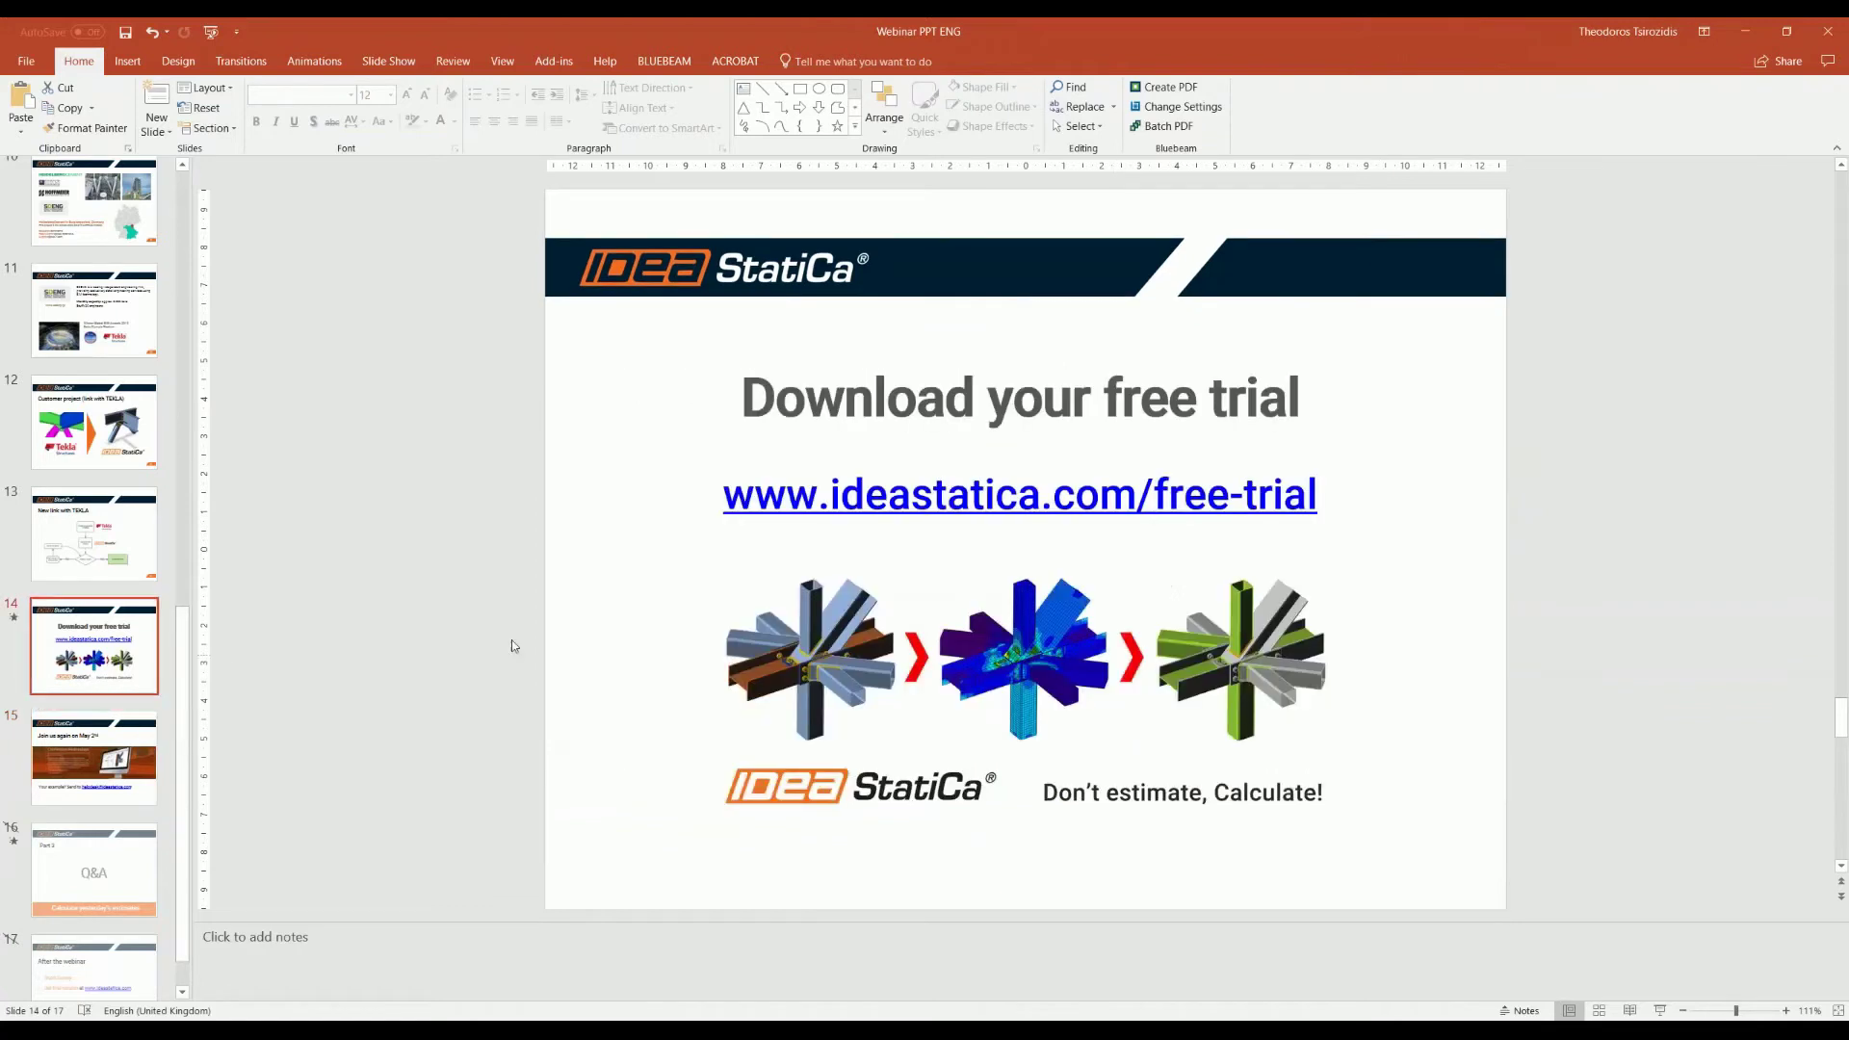